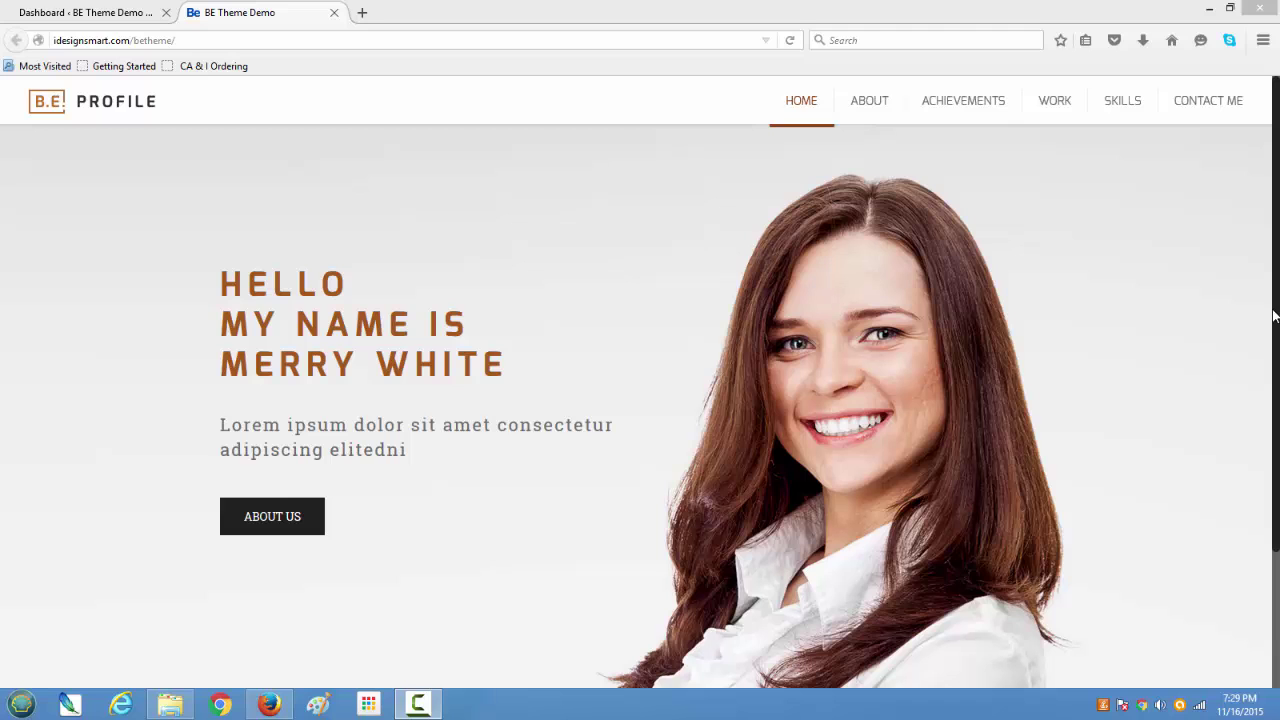
Look over the published BE Theme Demo home page from its header down to the footer
{"action": "left_click_drag", "start_coordinate": [1276, 317], "coordinate": [1272, 450]}
{"action": "scroll", "coordinate": [1272, 450], "scroll_direction": "up", "scroll_amount": 3}
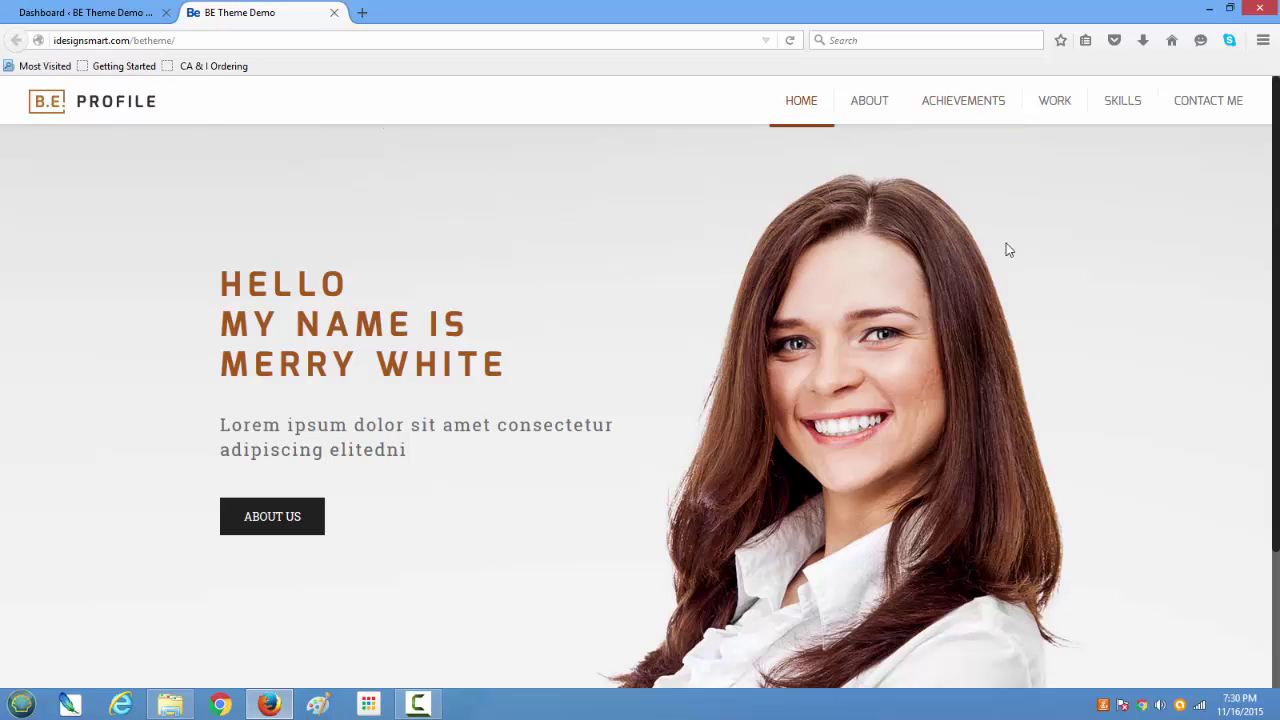
{"action": "scroll", "coordinate": [913, 336], "scroll_direction": "down", "scroll_amount": 3}
{"action": "scroll", "coordinate": [913, 336], "scroll_direction": "up", "scroll_amount": 3}
{"action": "scroll", "coordinate": [933, 292], "scroll_direction": "down", "scroll_amount": 2}
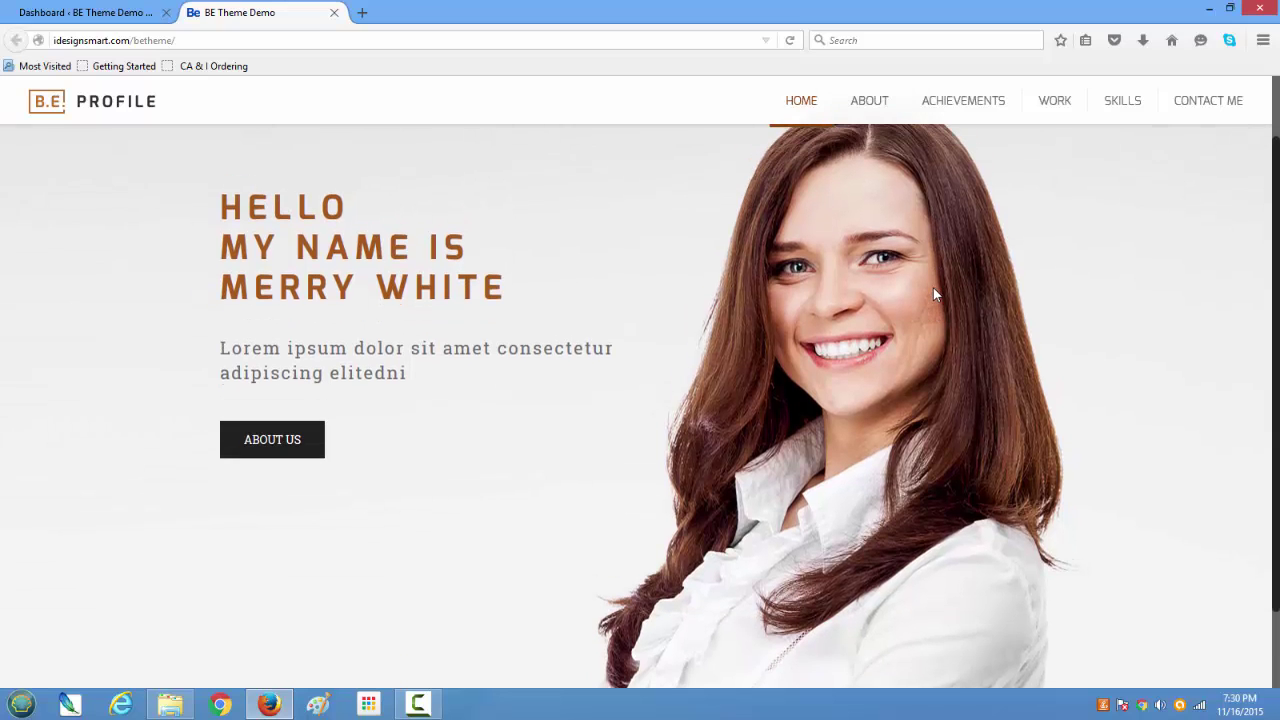
{"action": "scroll", "coordinate": [933, 292], "scroll_direction": "up", "scroll_amount": 2}
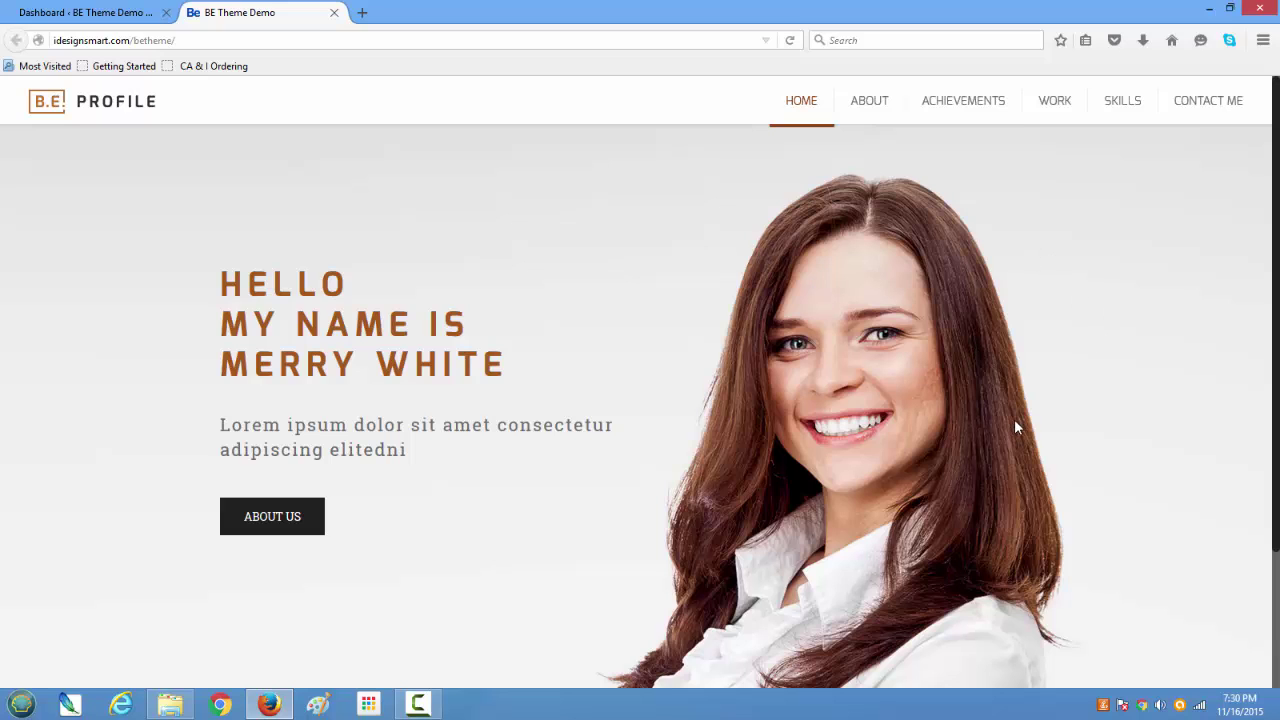
{"action": "scroll", "coordinate": [1157, 394], "scroll_direction": "down", "scroll_amount": 2}
{"action": "scroll", "coordinate": [1157, 394], "scroll_direction": "up", "scroll_amount": 2}
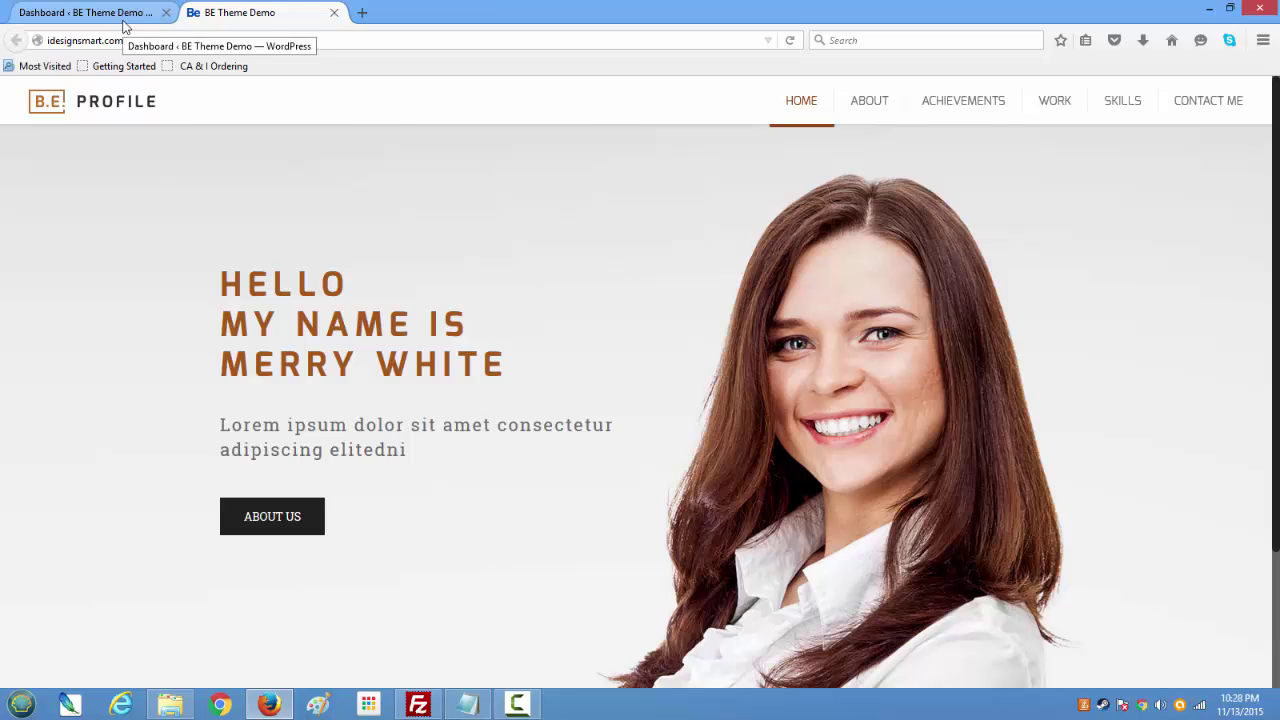
Open the Home front page for editing from the WordPress dashboard's list of pages
{"action": "left_click", "coordinate": [124, 16]}
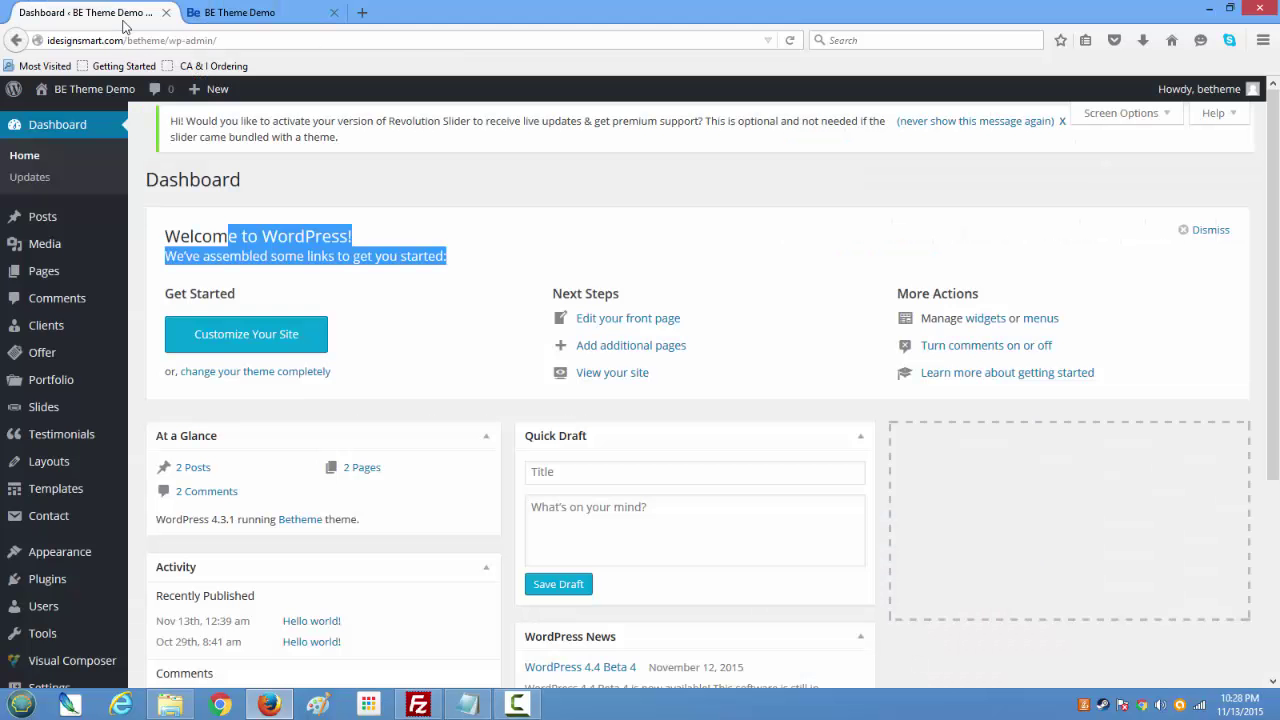
{"action": "left_click", "coordinate": [47, 280]}
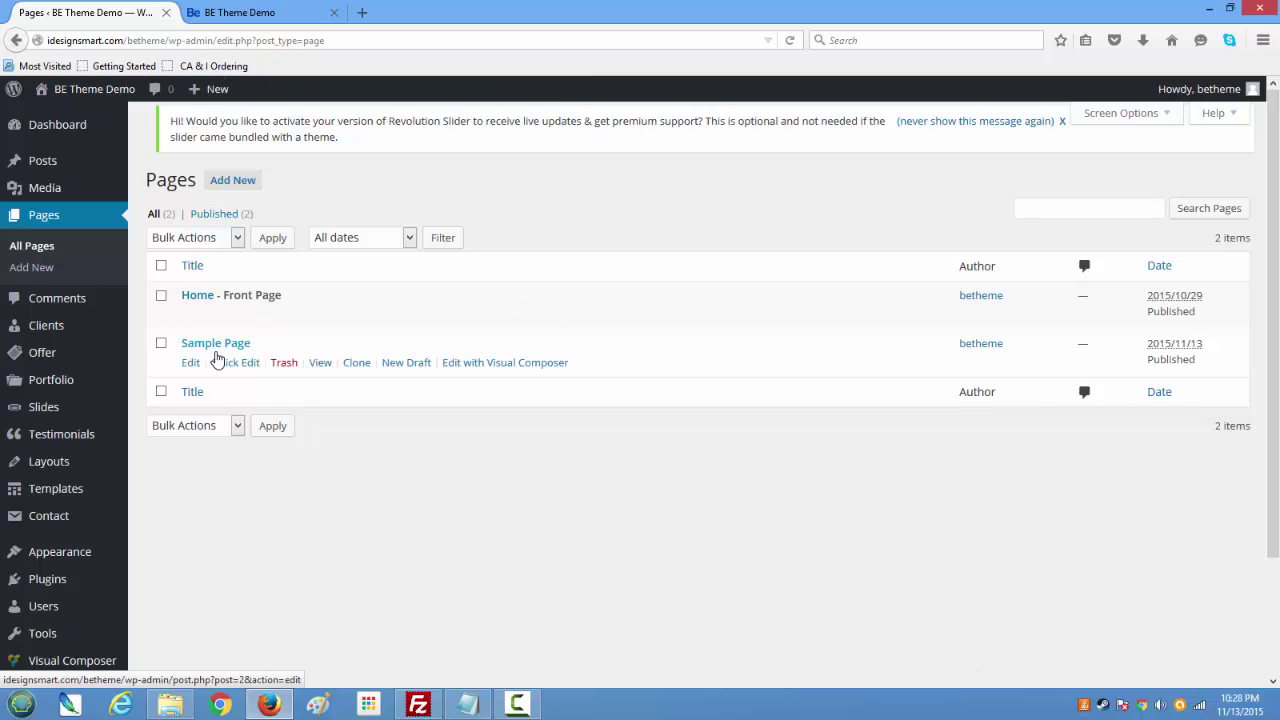
{"action": "left_click", "coordinate": [201, 299]}
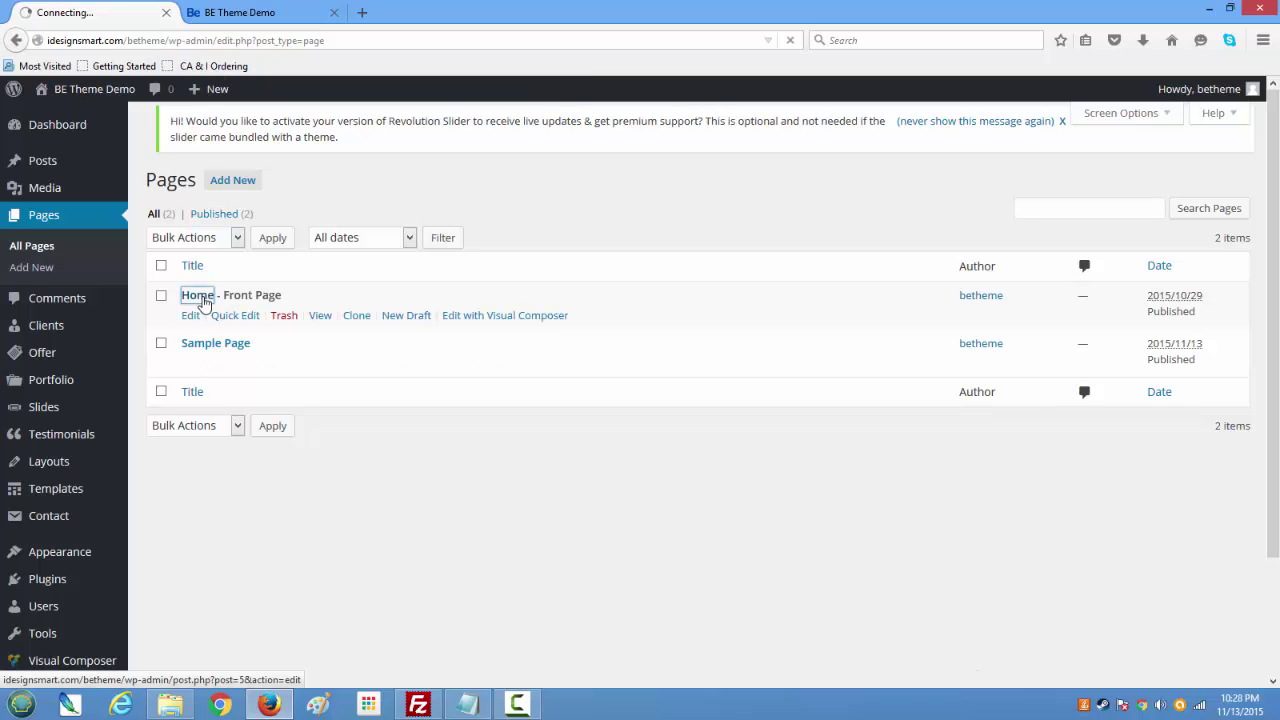
Examine the navigation menu, hero banner and footer on the live BE Theme Demo site
{"action": "left_click", "coordinate": [216, 13]}
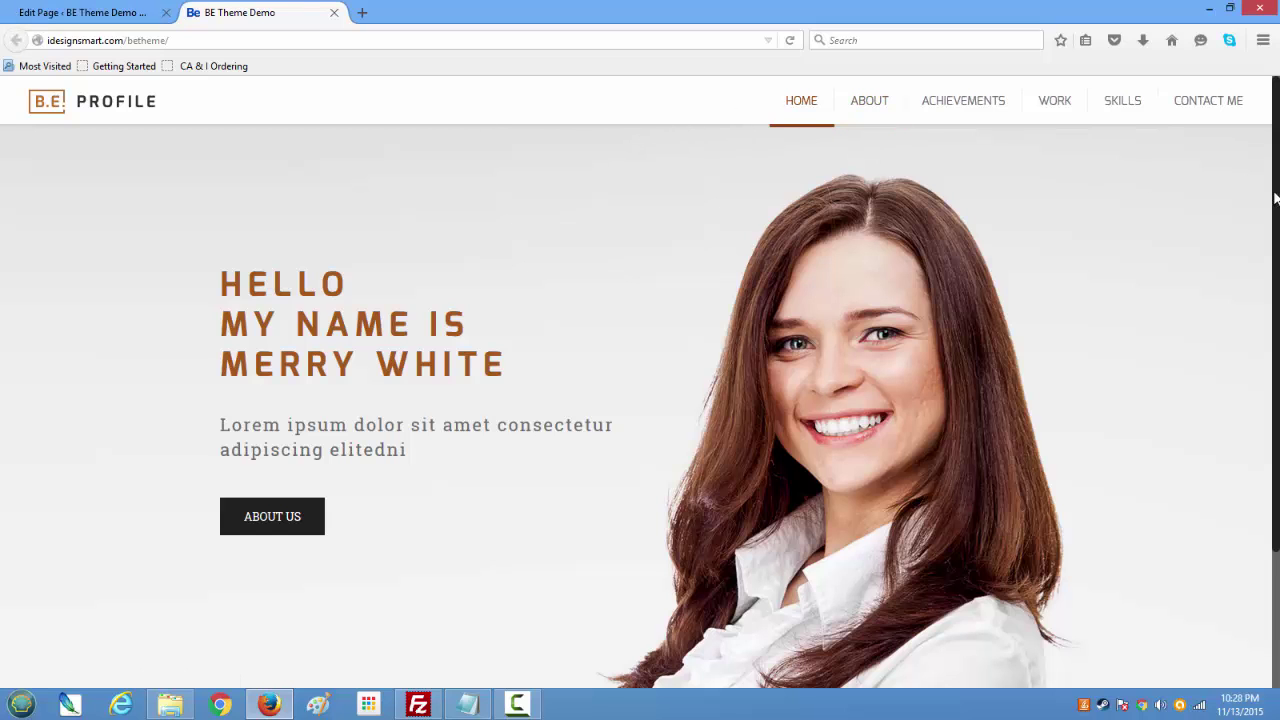
{"action": "scroll", "coordinate": [1257, 291], "scroll_direction": "down", "scroll_amount": 3}
{"action": "scroll", "coordinate": [1248, 160], "scroll_direction": "up", "scroll_amount": 3}
{"action": "scroll", "coordinate": [1205, 344], "scroll_direction": "down", "scroll_amount": 1}
{"action": "scroll", "coordinate": [1190, 426], "scroll_direction": "down", "scroll_amount": 2}
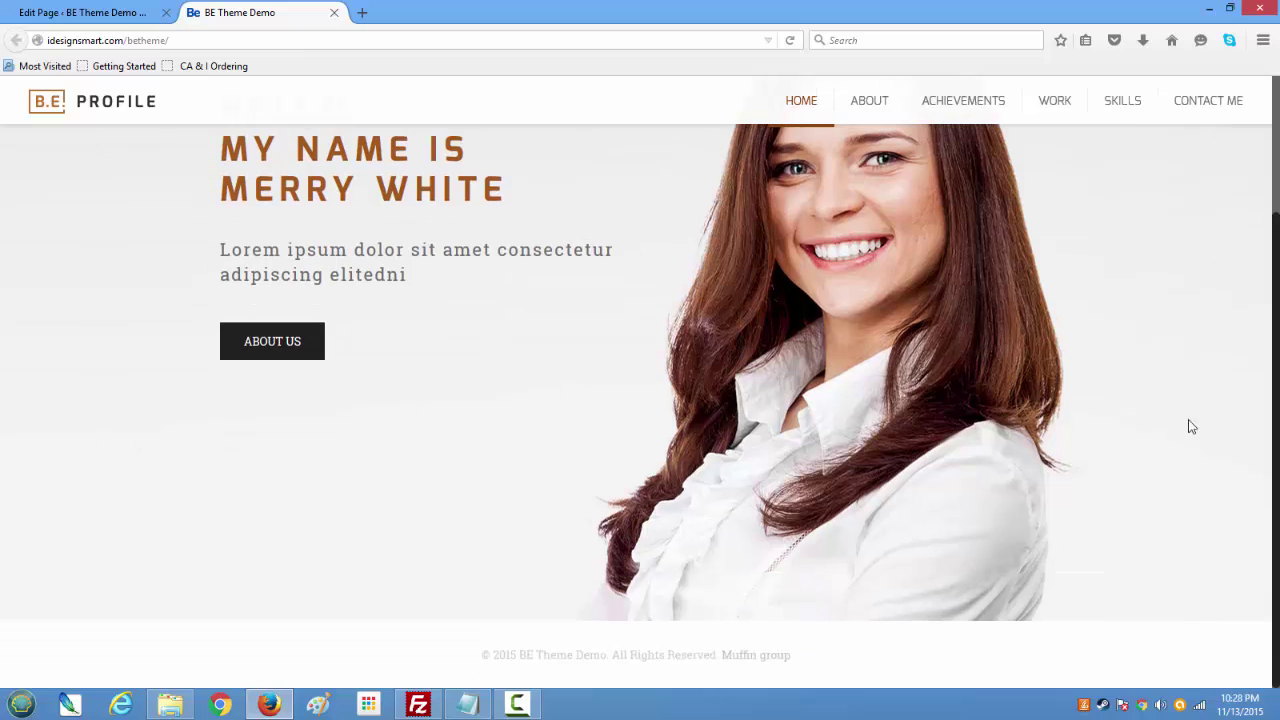
{"action": "scroll", "coordinate": [1231, 298], "scroll_direction": "up", "scroll_amount": 3}
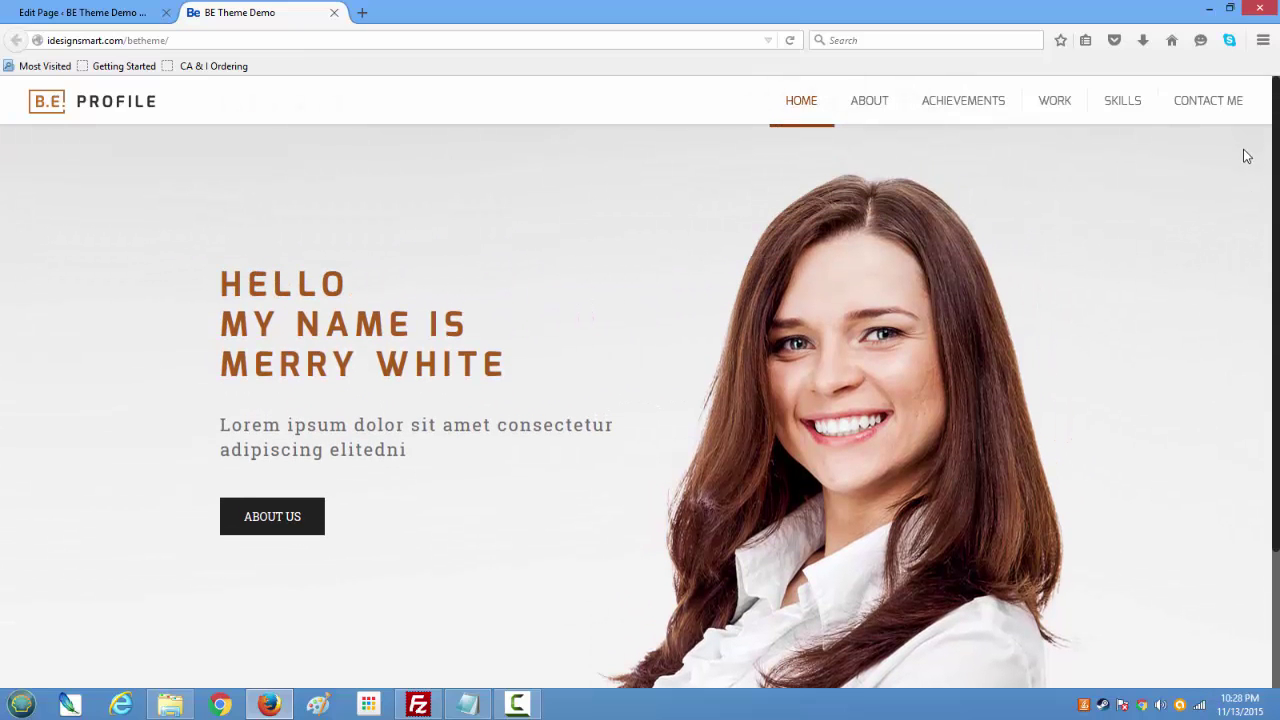
{"action": "scroll", "coordinate": [1248, 340], "scroll_direction": "down", "scroll_amount": 2}
{"action": "scroll", "coordinate": [1262, 420], "scroll_direction": "up", "scroll_amount": 2}
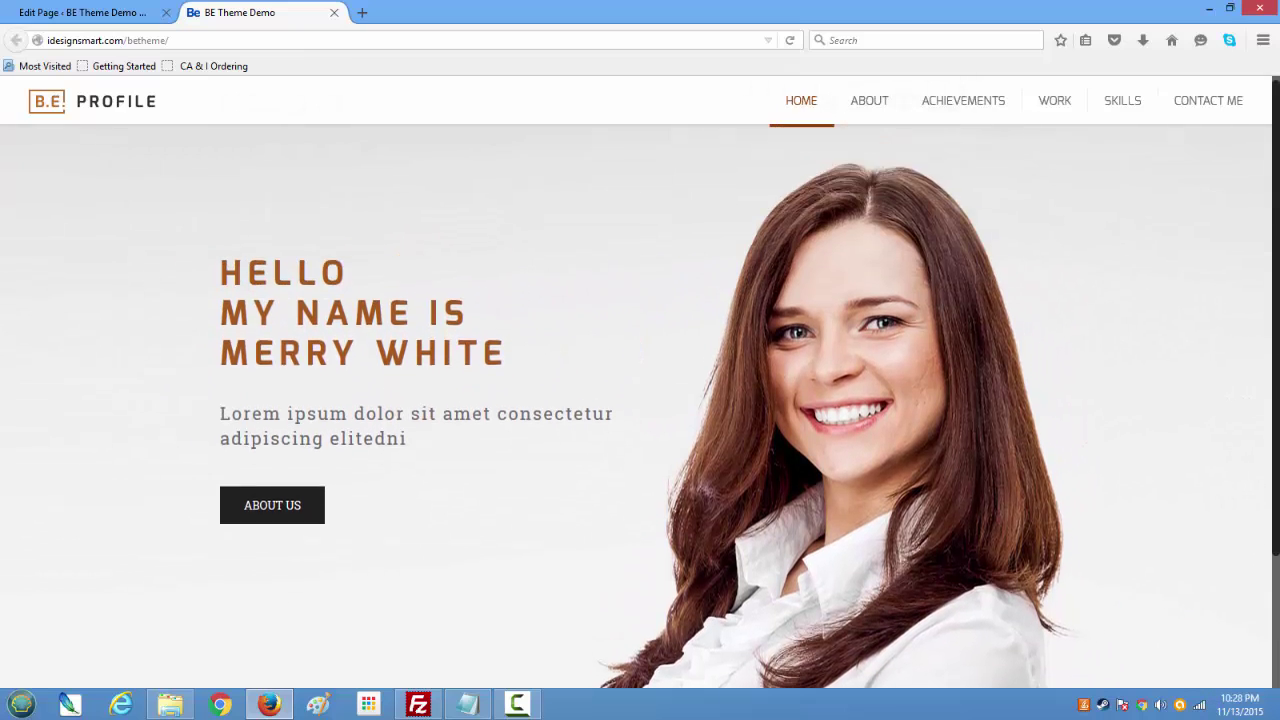
{"action": "scroll", "coordinate": [1260, 390], "scroll_direction": "down", "scroll_amount": 2}
{"action": "scroll", "coordinate": [1268, 290], "scroll_direction": "up", "scroll_amount": 2}
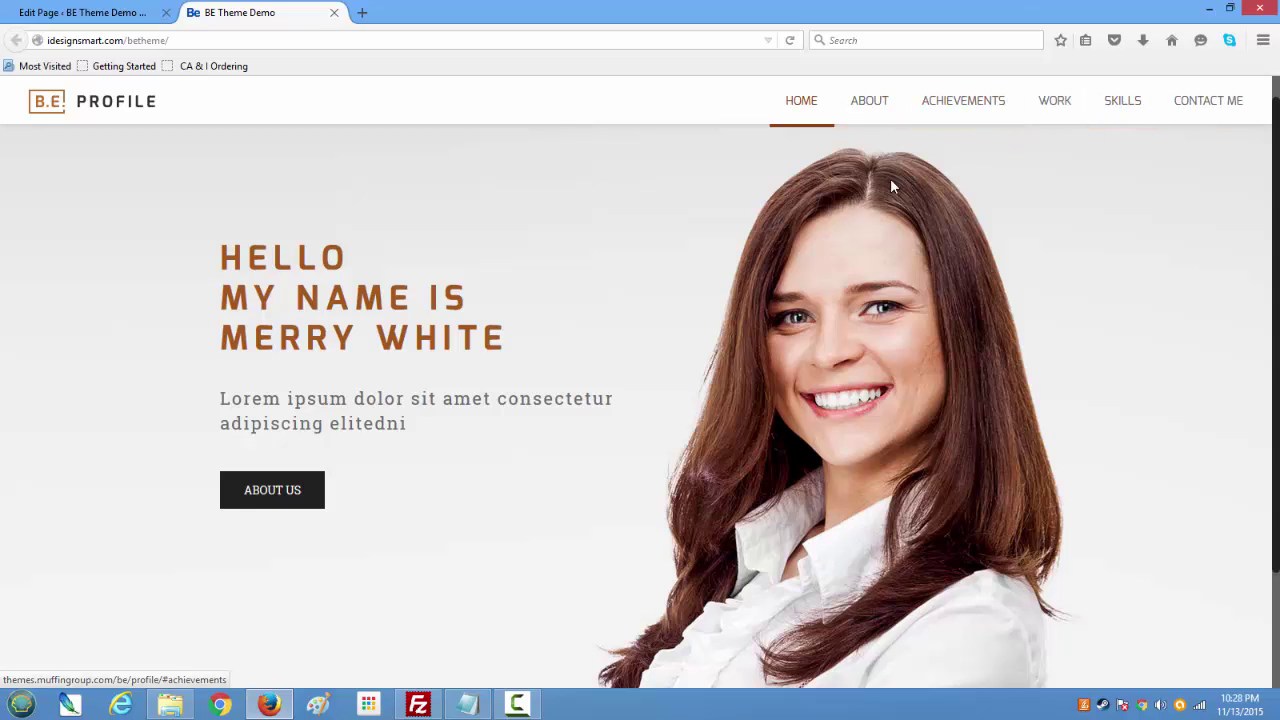
{"action": "scroll", "coordinate": [630, 358], "scroll_direction": "down", "scroll_amount": 3}
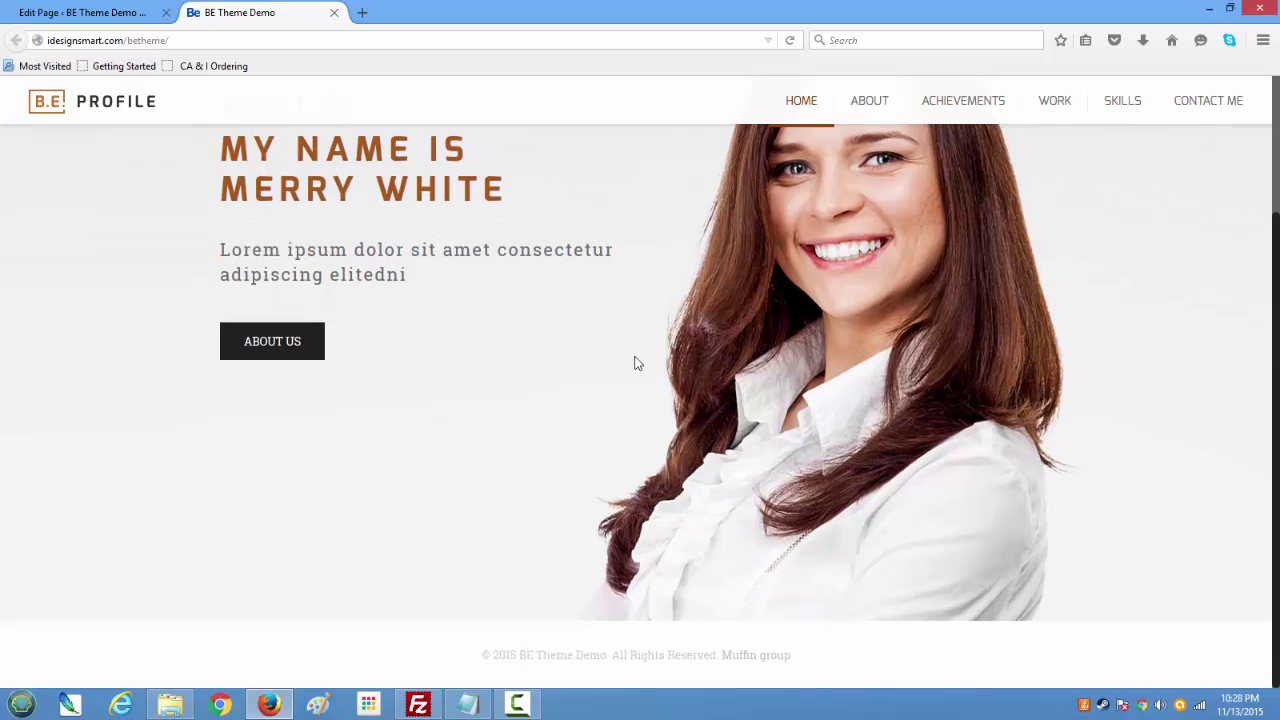
{"action": "scroll", "coordinate": [600, 340], "scroll_direction": "up", "scroll_amount": 3}
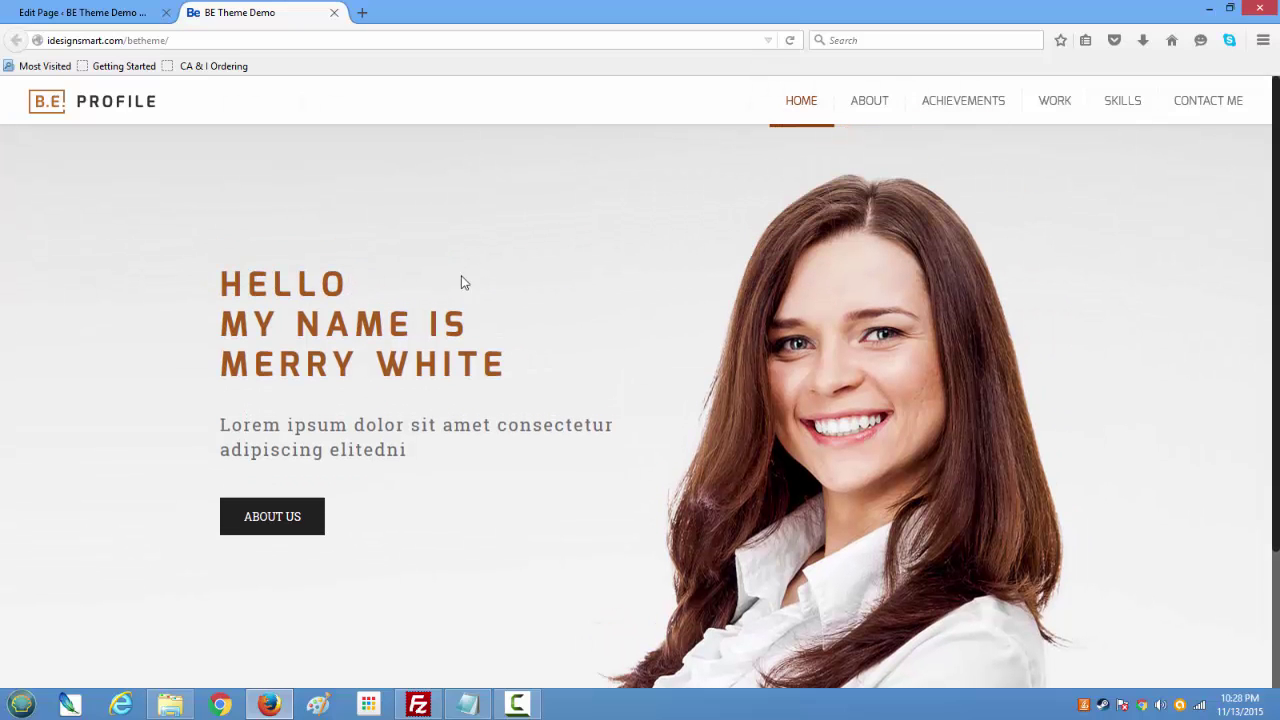
Review the Home page's editor and its Page Options, including the layout and slider settings
{"action": "left_click", "coordinate": [84, 12]}
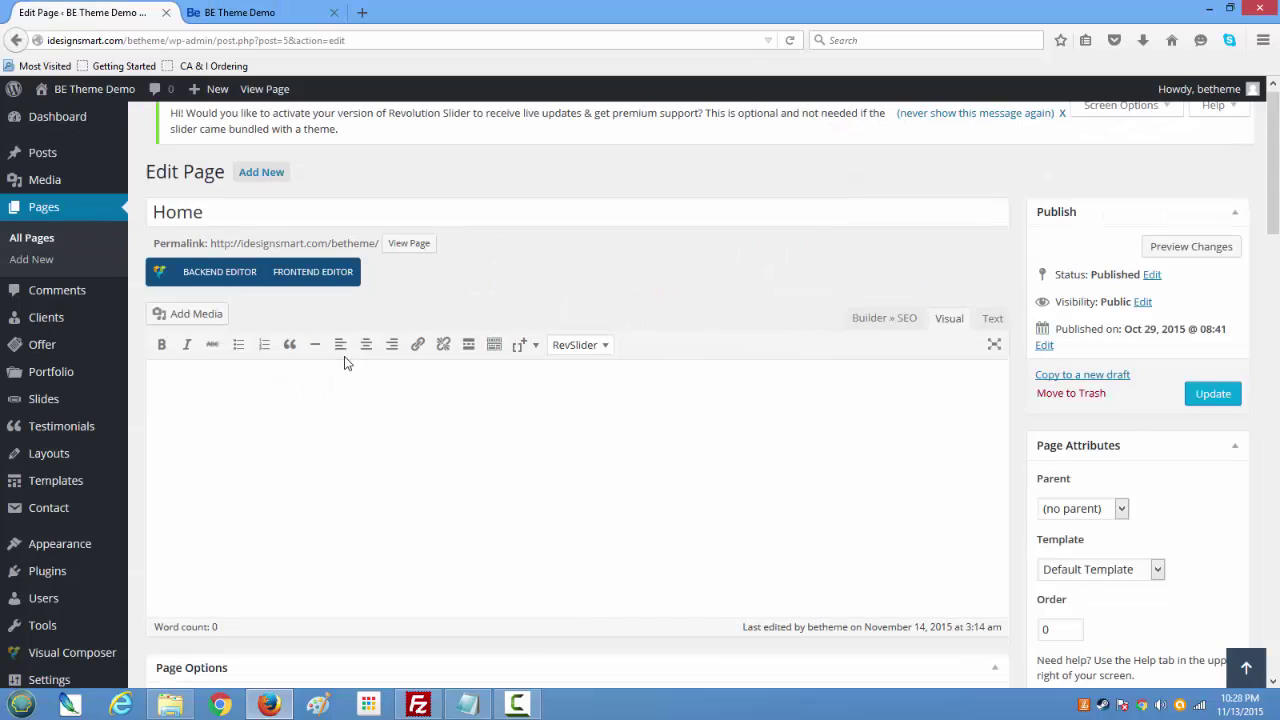
{"action": "scroll", "coordinate": [343, 360], "scroll_direction": "down", "scroll_amount": 7}
{"action": "scroll", "coordinate": [509, 444], "scroll_direction": "down", "scroll_amount": 5}
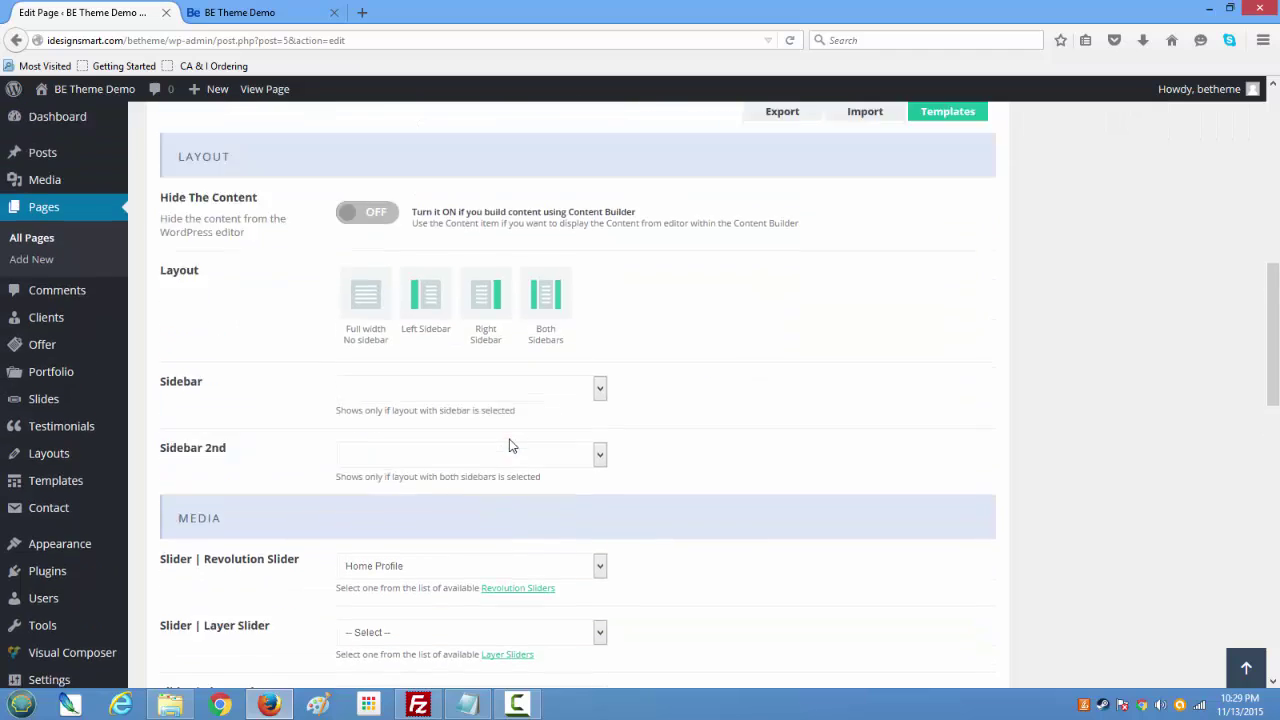
{"action": "scroll", "coordinate": [510, 443], "scroll_direction": "up", "scroll_amount": 5}
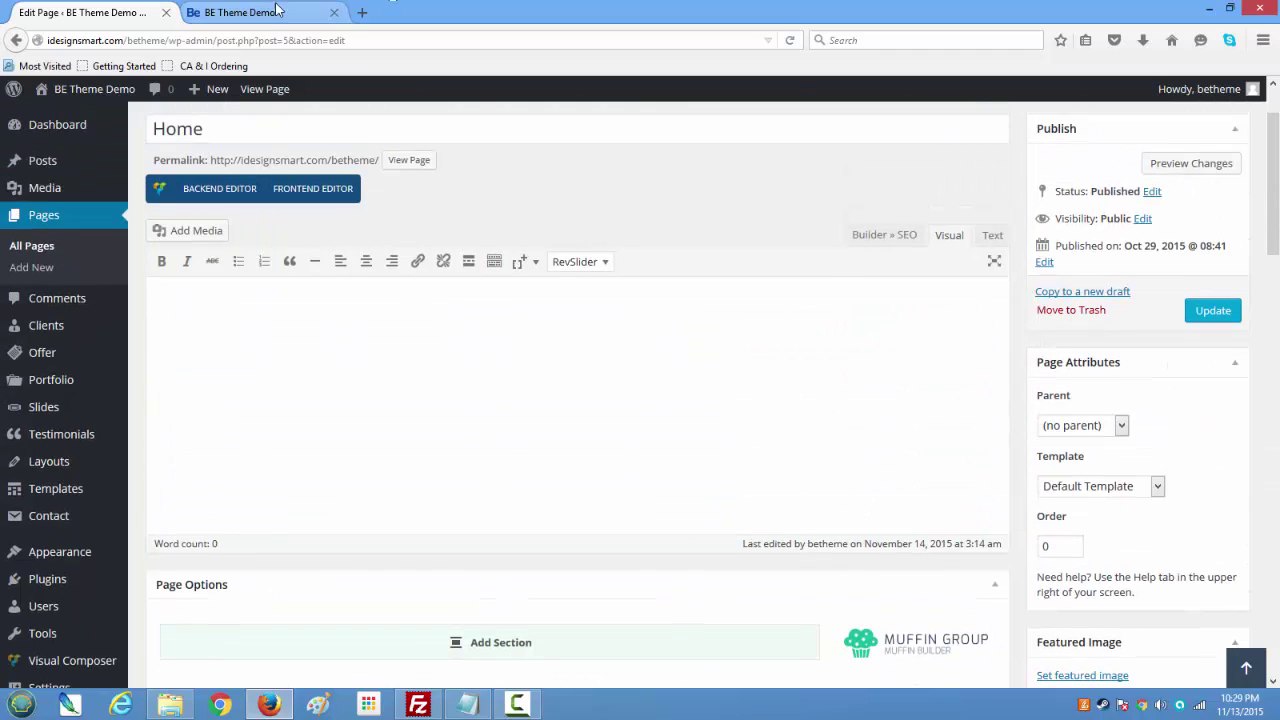
Inspect the live home page again, checking the area between the hero slider and the footer
{"action": "left_click", "coordinate": [230, 16]}
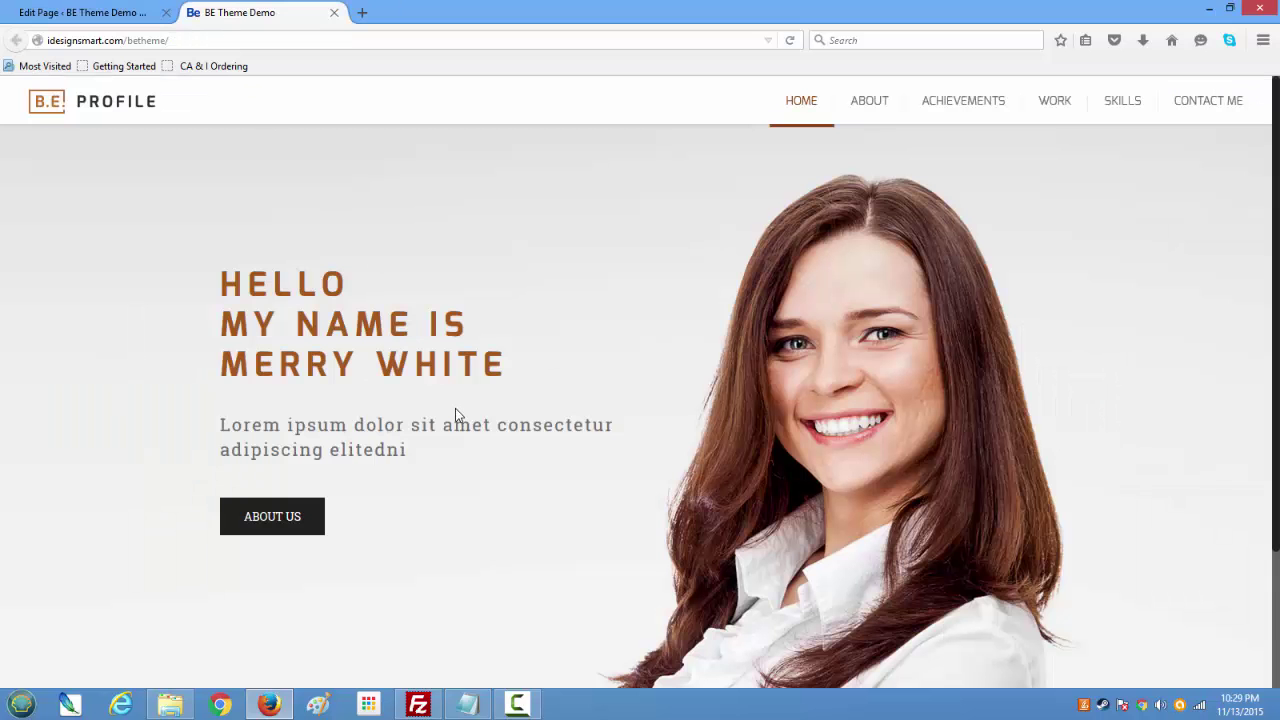
{"action": "scroll", "coordinate": [455, 415], "scroll_direction": "down", "scroll_amount": 3}
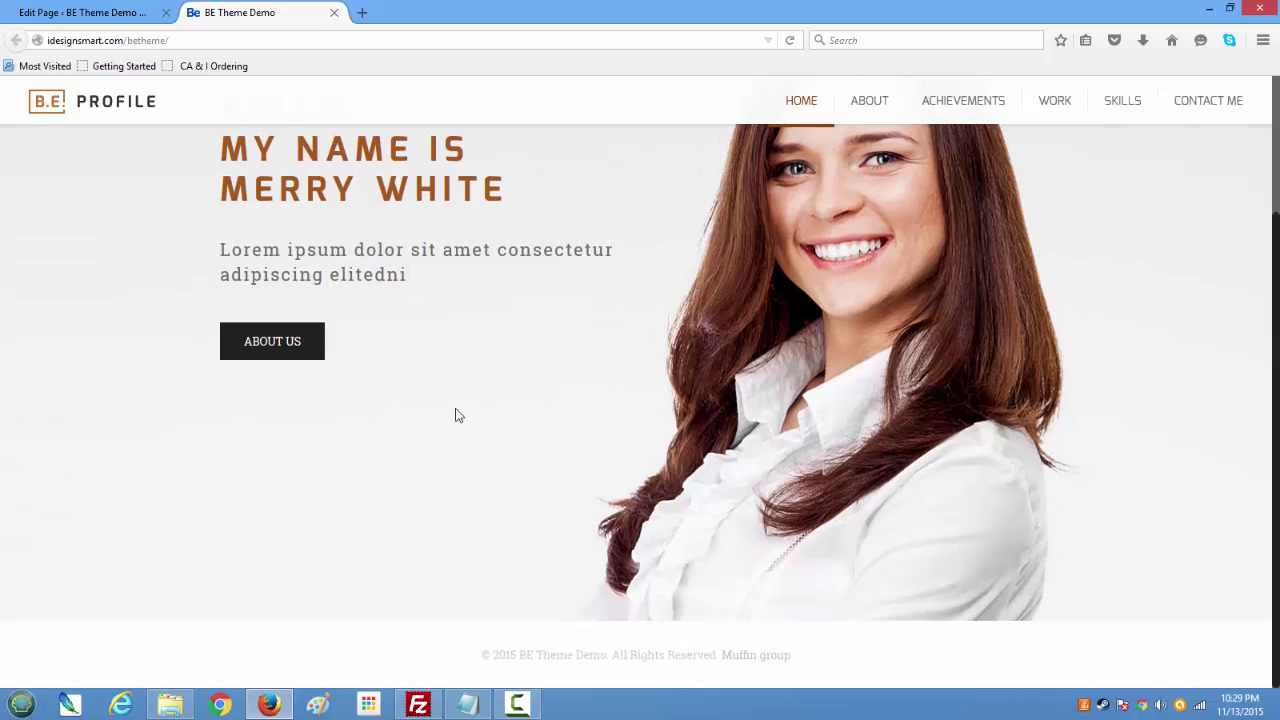
{"action": "scroll", "coordinate": [415, 410], "scroll_direction": "up", "scroll_amount": 1}
{"action": "scroll", "coordinate": [415, 410], "scroll_direction": "down", "scroll_amount": 1}
{"action": "scroll", "coordinate": [416, 410], "scroll_direction": "up", "scroll_amount": 3}
{"action": "scroll", "coordinate": [416, 410], "scroll_direction": "down", "scroll_amount": 3}
{"action": "scroll", "coordinate": [770, 325], "scroll_direction": "up", "scroll_amount": 3}
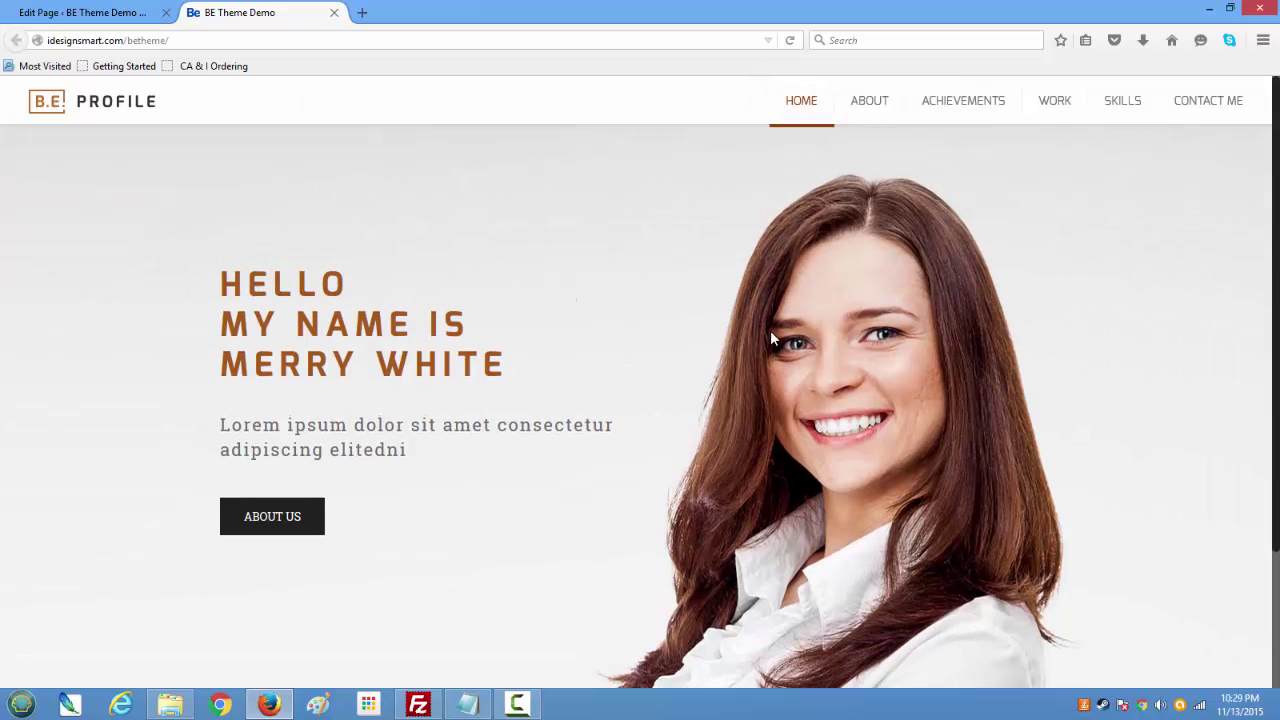
{"action": "scroll", "coordinate": [768, 360], "scroll_direction": "down", "scroll_amount": 3}
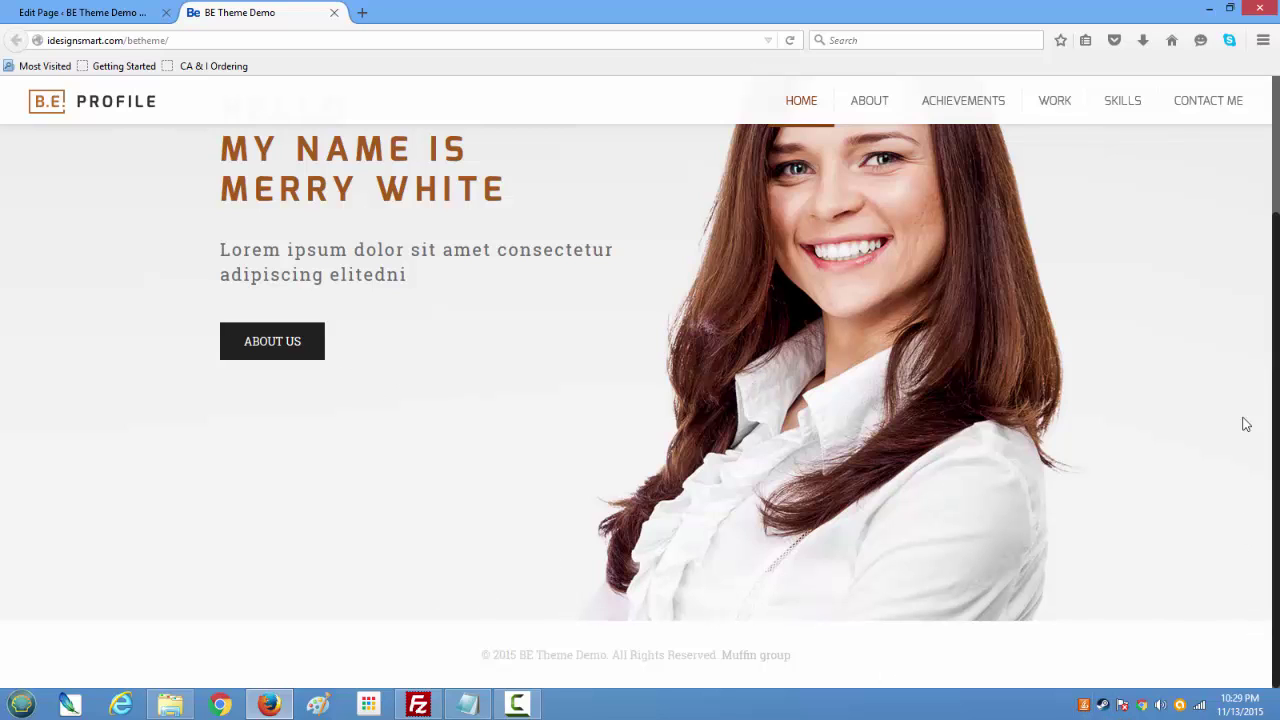
{"action": "scroll", "coordinate": [1277, 408], "scroll_direction": "up", "scroll_amount": 3}
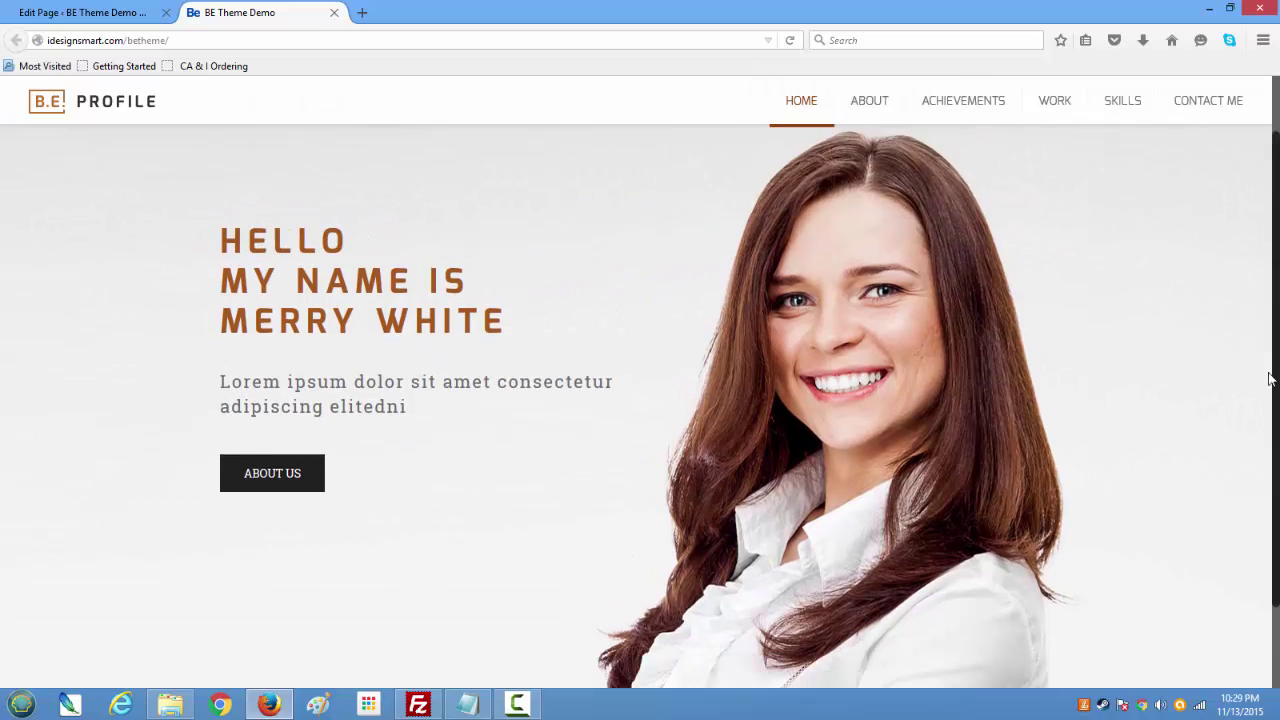
{"action": "scroll", "coordinate": [1265, 420], "scroll_direction": "down", "scroll_amount": 3}
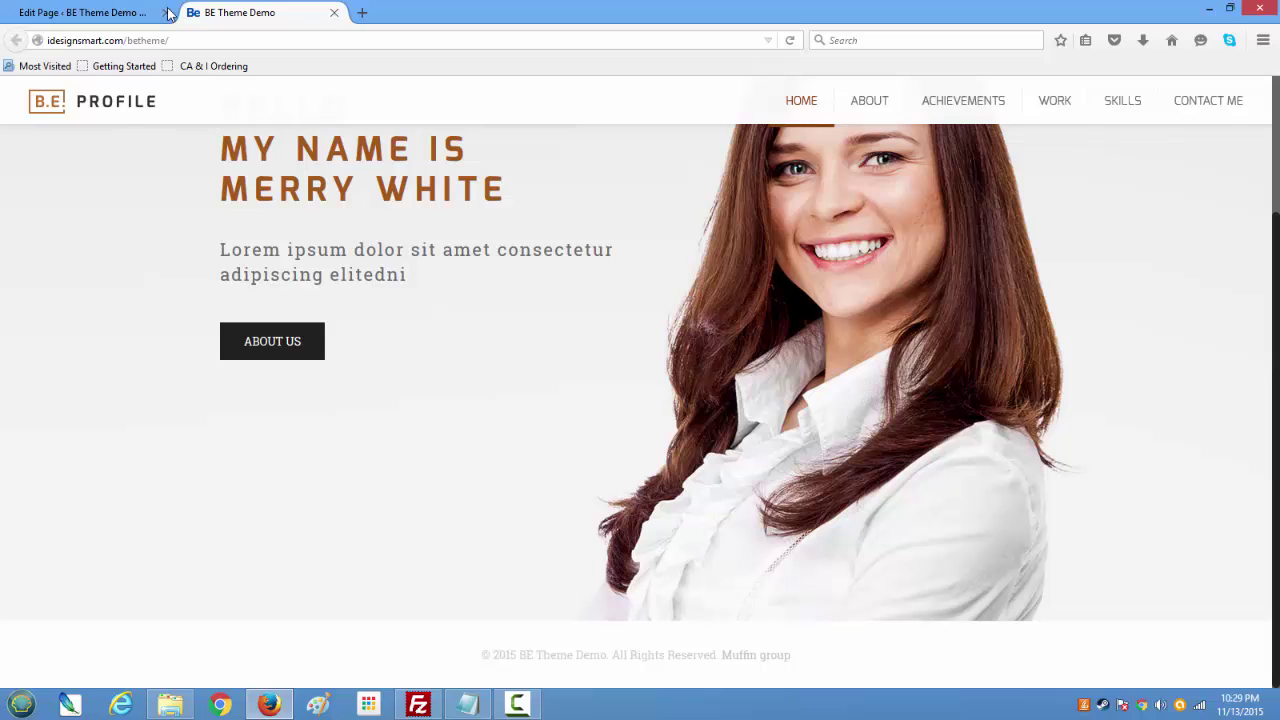
Add a new section to the Home page with the Muffin Builder in its Page Options
{"action": "left_click", "coordinate": [115, 13]}
{"action": "scroll", "coordinate": [422, 442], "scroll_direction": "down", "scroll_amount": 4}
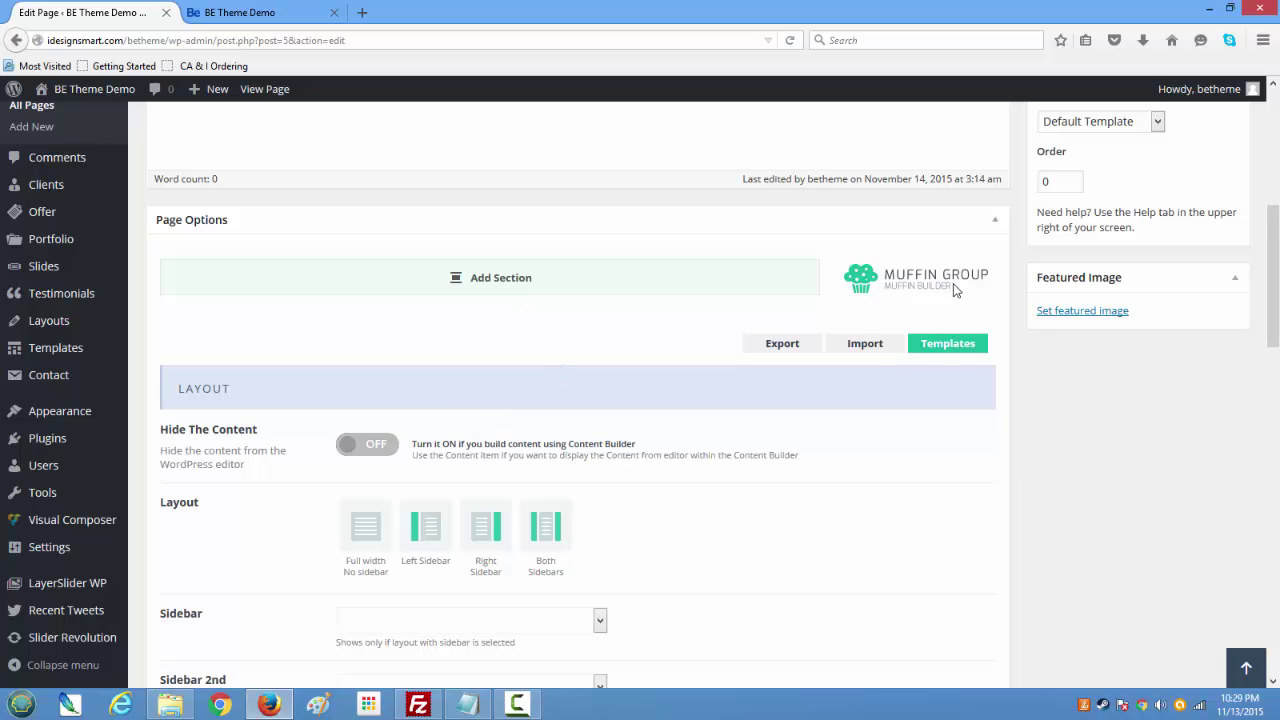
{"action": "scroll", "coordinate": [934, 451], "scroll_direction": "up", "scroll_amount": 5}
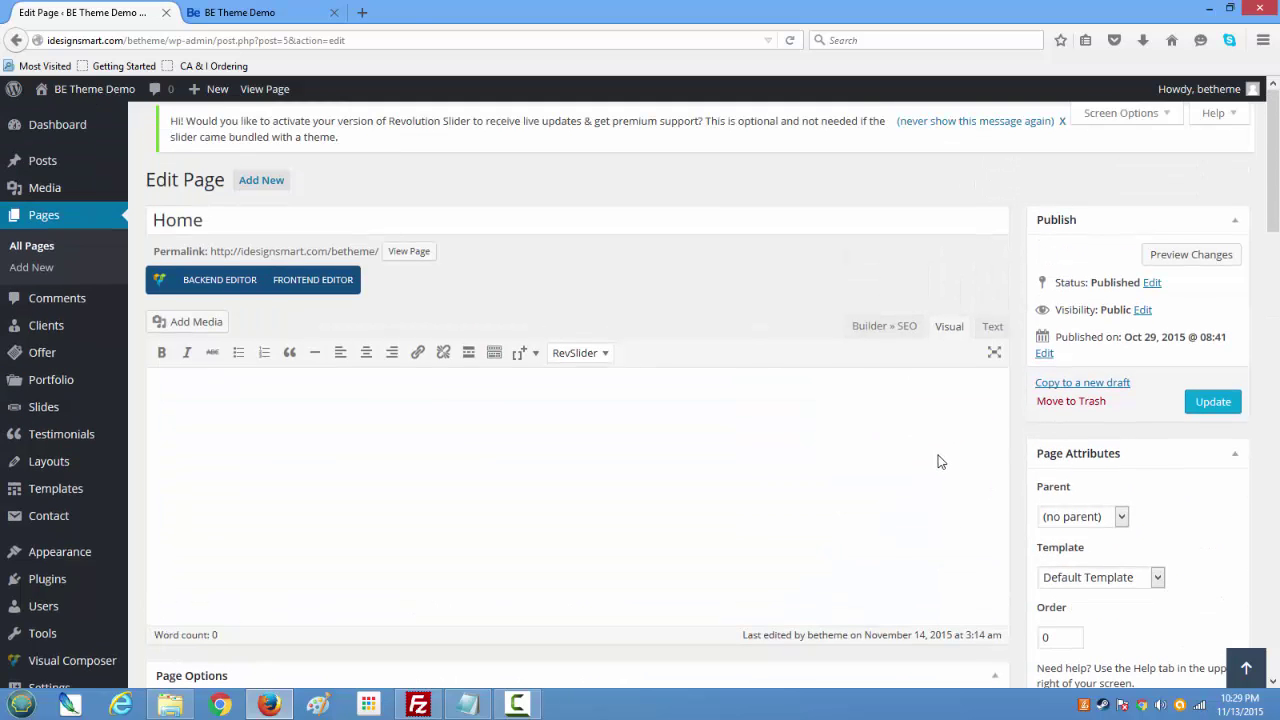
{"action": "scroll", "coordinate": [938, 462], "scroll_direction": "down", "scroll_amount": 5}
{"action": "scroll", "coordinate": [761, 406], "scroll_direction": "up", "scroll_amount": 5}
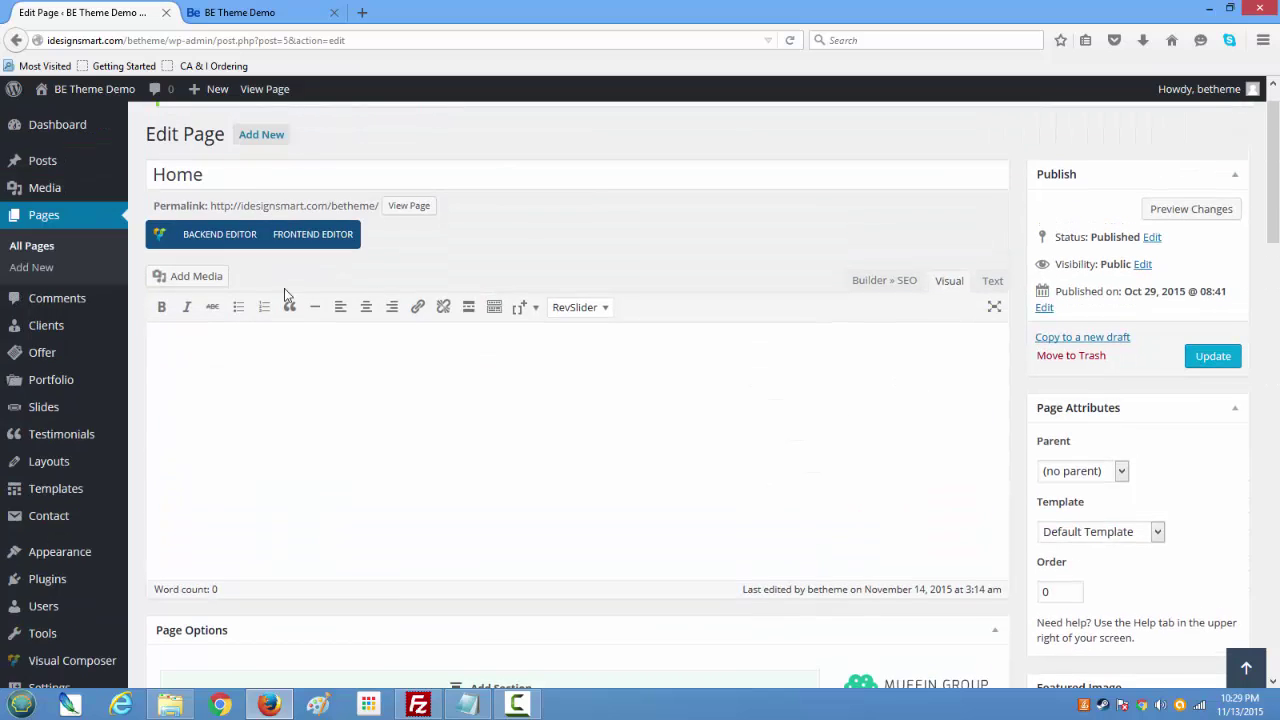
{"action": "scroll", "coordinate": [651, 507], "scroll_direction": "down", "scroll_amount": 4}
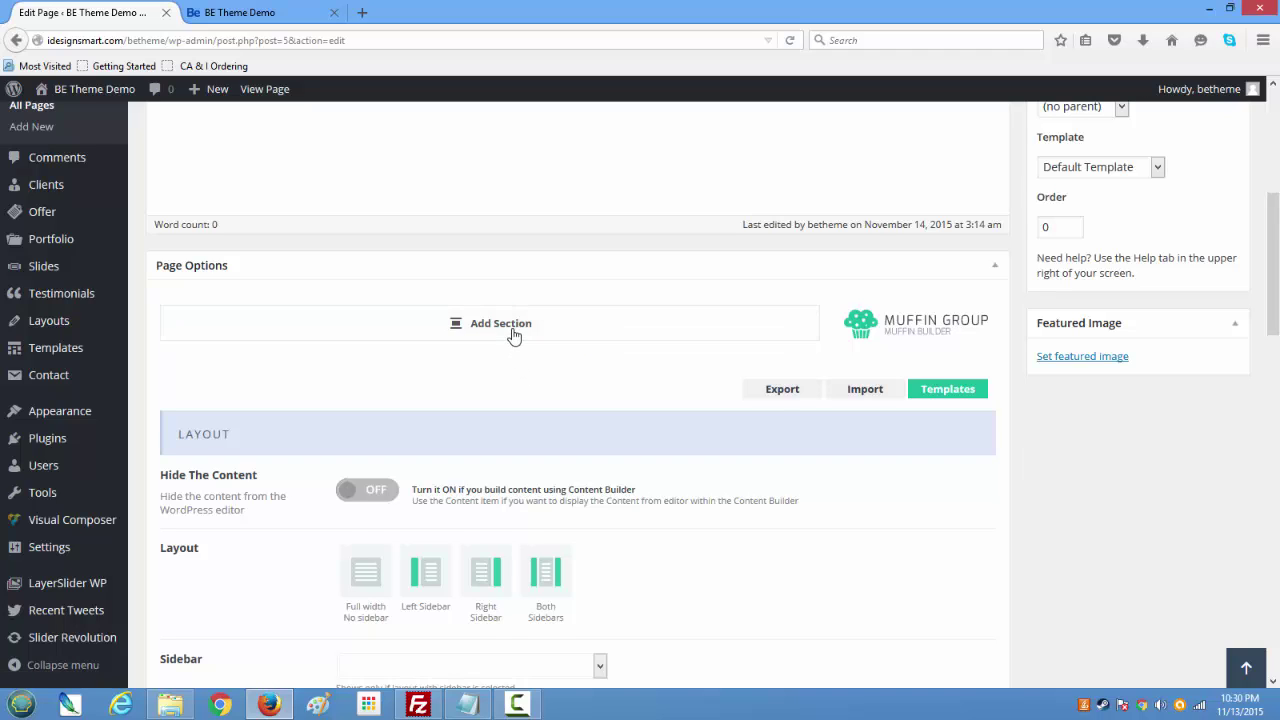
{"action": "left_click", "coordinate": [513, 334]}
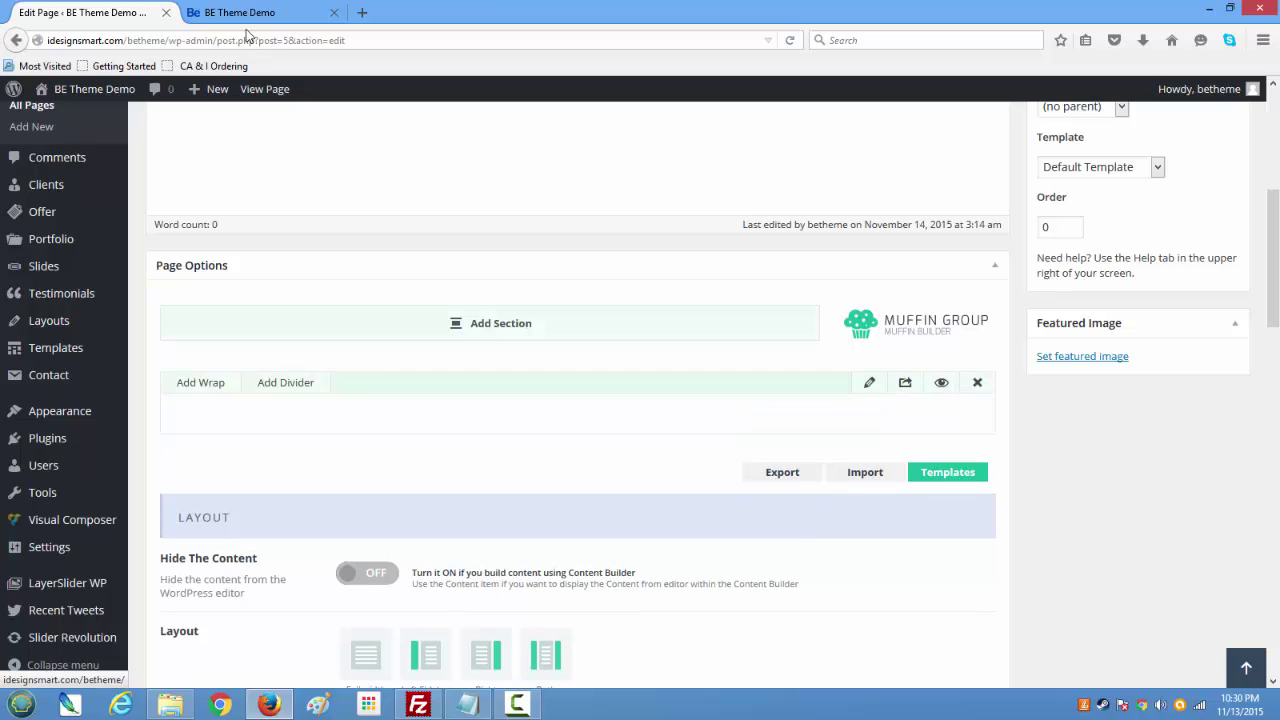
Search the web for "lorem ispum" in a new browser tab and open the professional lorem ipsum generator for typographers
{"action": "left_click", "coordinate": [359, 13]}
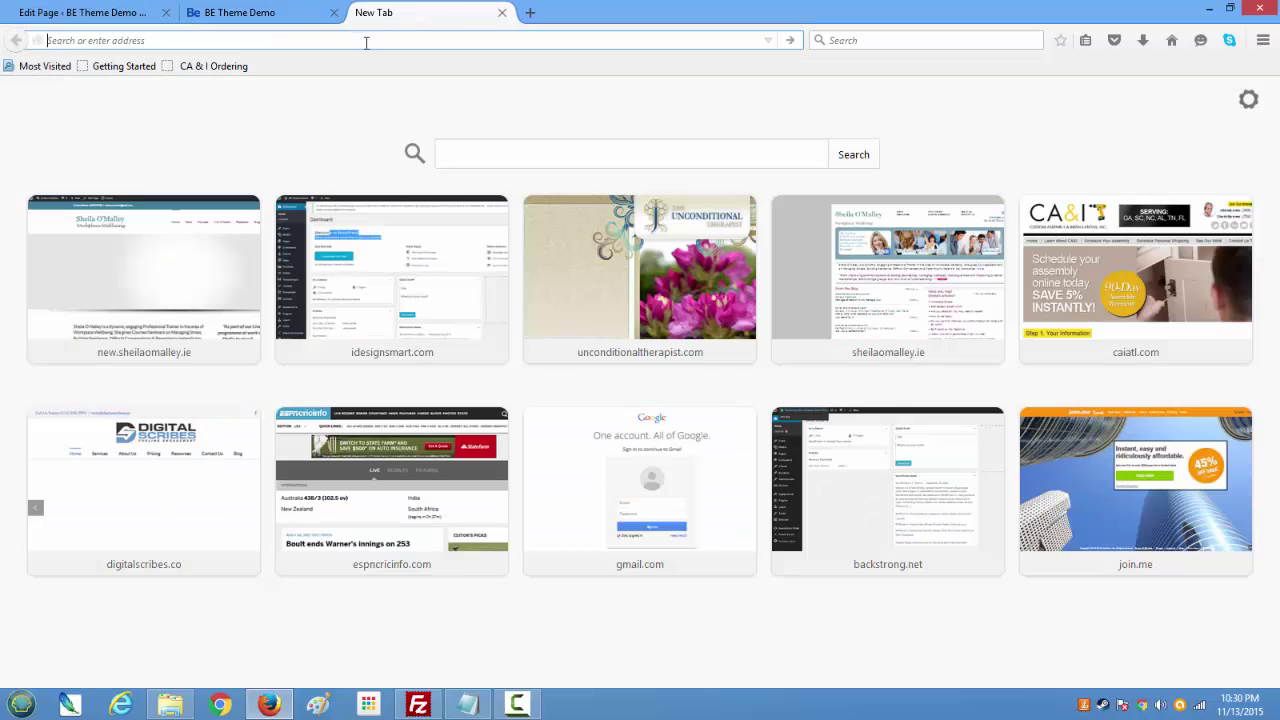
{"action": "type", "text": "lorem ispum"}
{"action": "key", "text": "Return"}
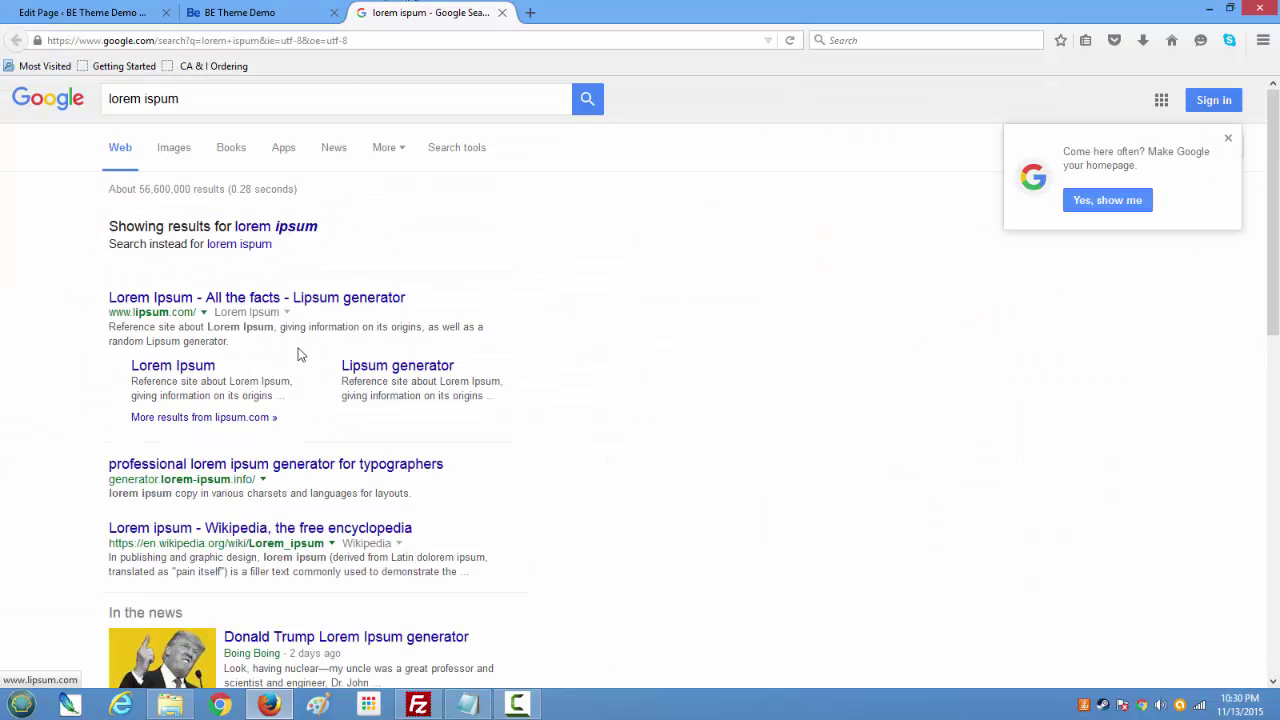
{"action": "left_click", "coordinate": [285, 466]}
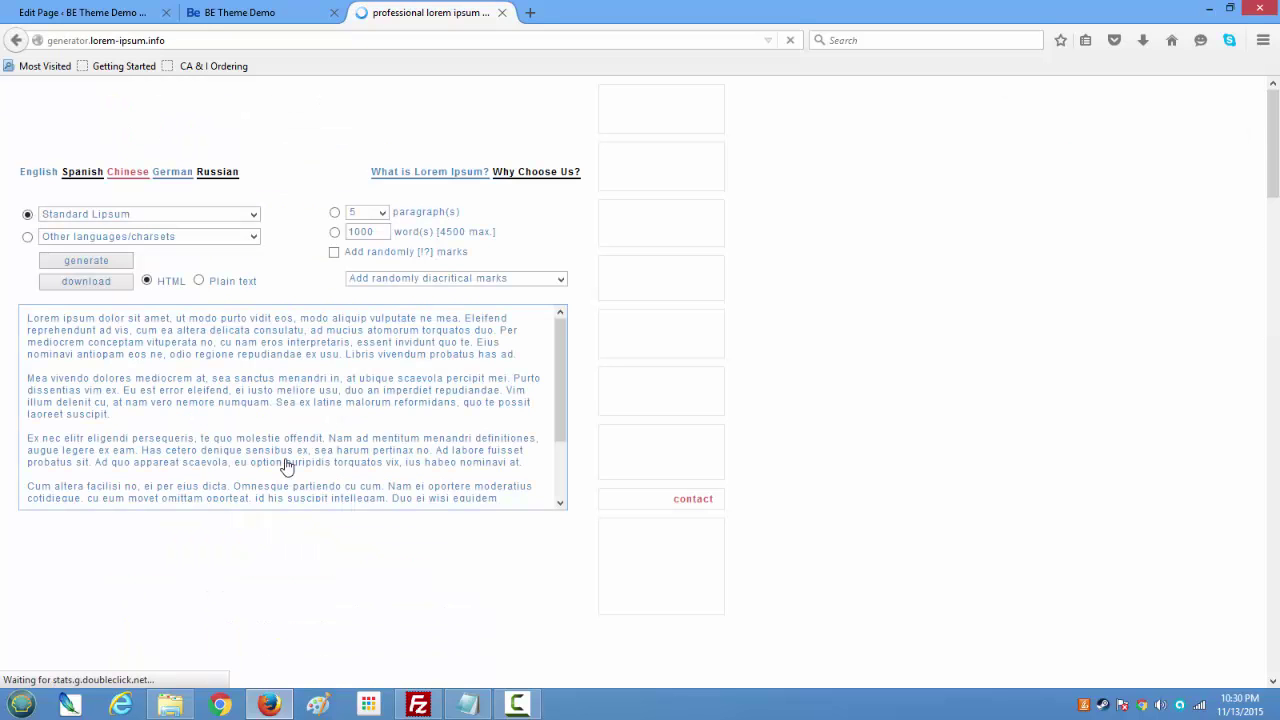
Copy all the generated lorem ipsum text into the open Notepad file, replacing its contents, and close the generator page
{"action": "left_click_drag", "start_coordinate": [27, 316], "coordinate": [515, 516]}
{"action": "right_click", "coordinate": [399, 479]}
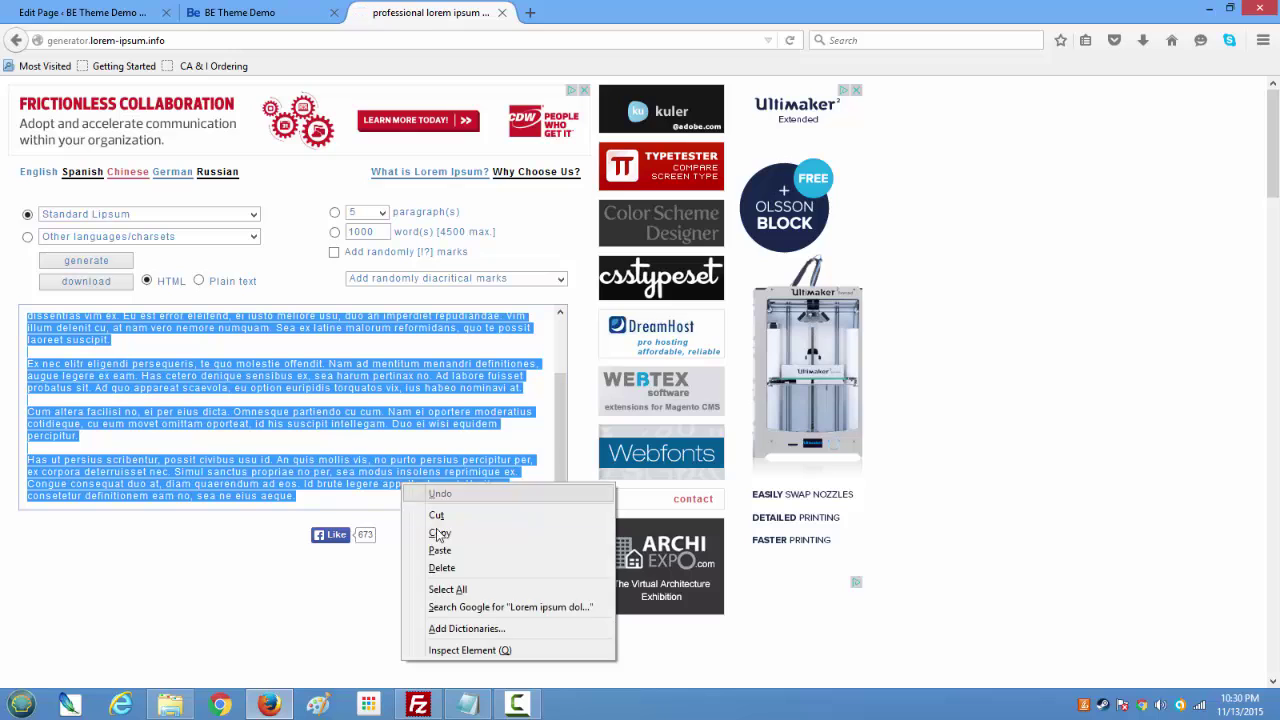
{"action": "left_click", "coordinate": [435, 530]}
{"action": "left_click", "coordinate": [455, 708]}
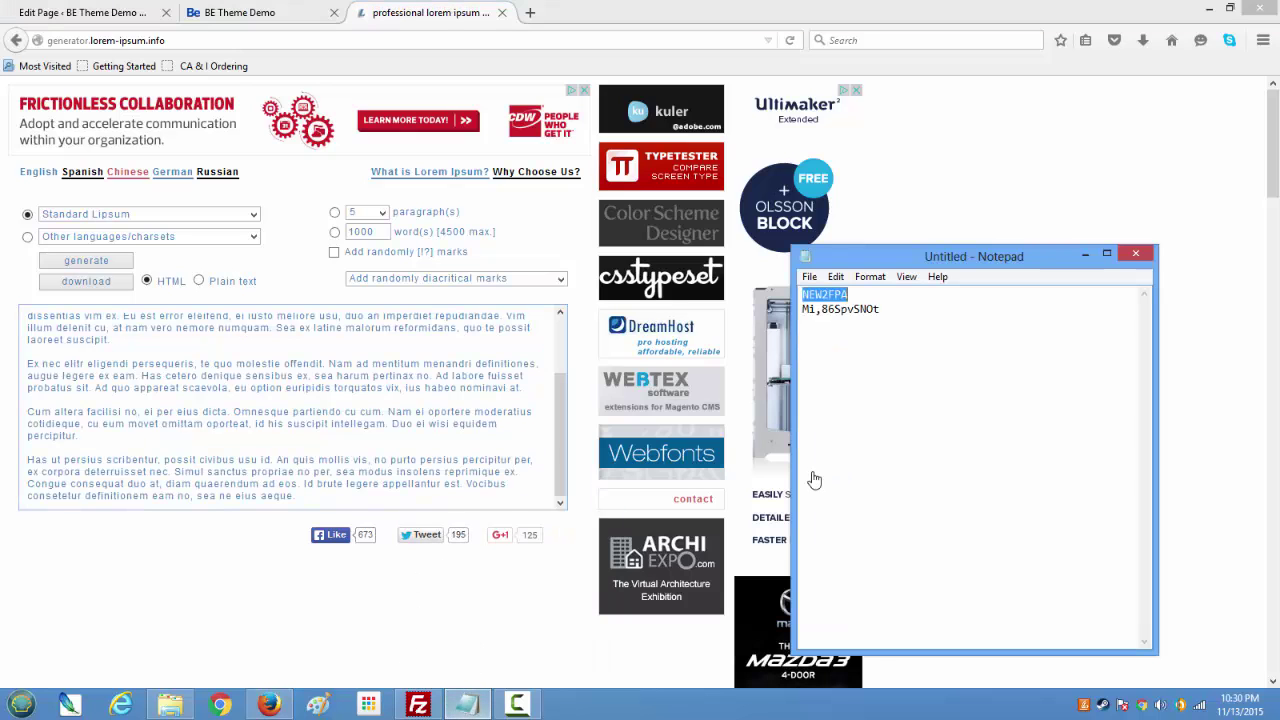
{"action": "left_click_drag", "start_coordinate": [934, 334], "coordinate": [740, 278]}
{"action": "key", "text": "ctrl+v"}
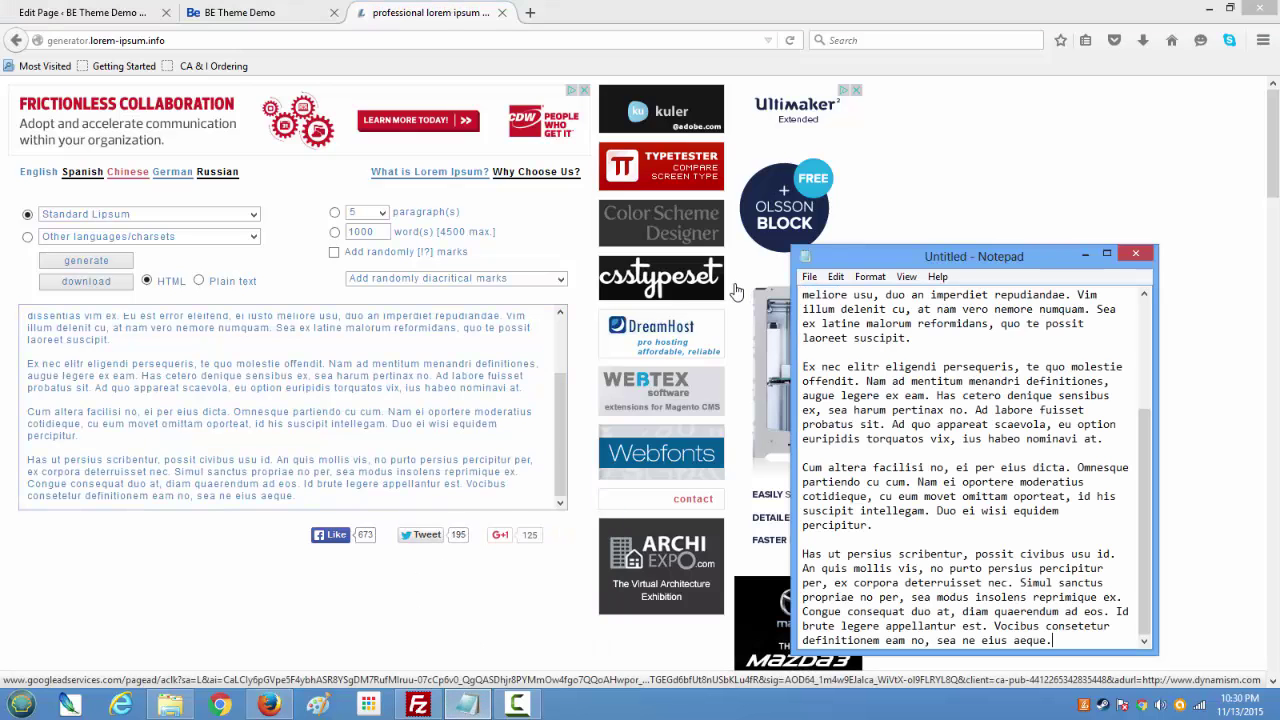
{"action": "left_click", "coordinate": [515, 14]}
{"action": "left_click", "coordinate": [502, 12]}
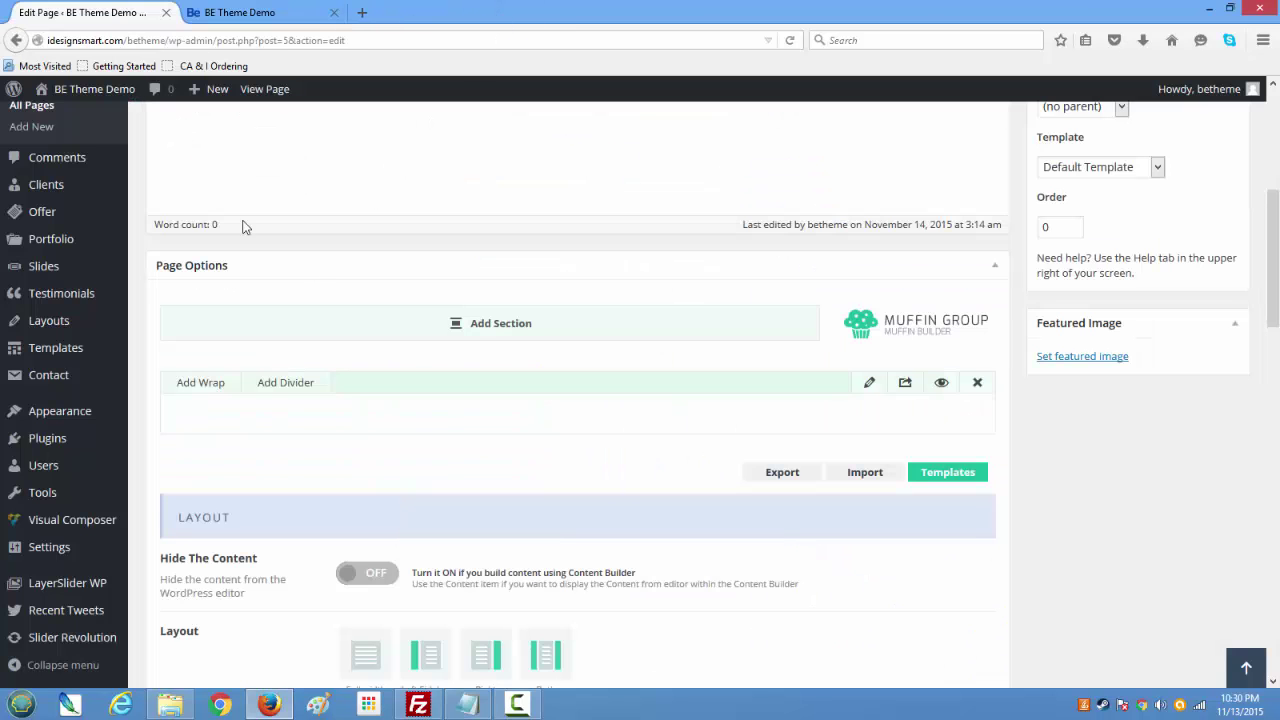
Add a full-width wrap to the new section in the Home page's Page Options
{"action": "left_click", "coordinate": [520, 323]}
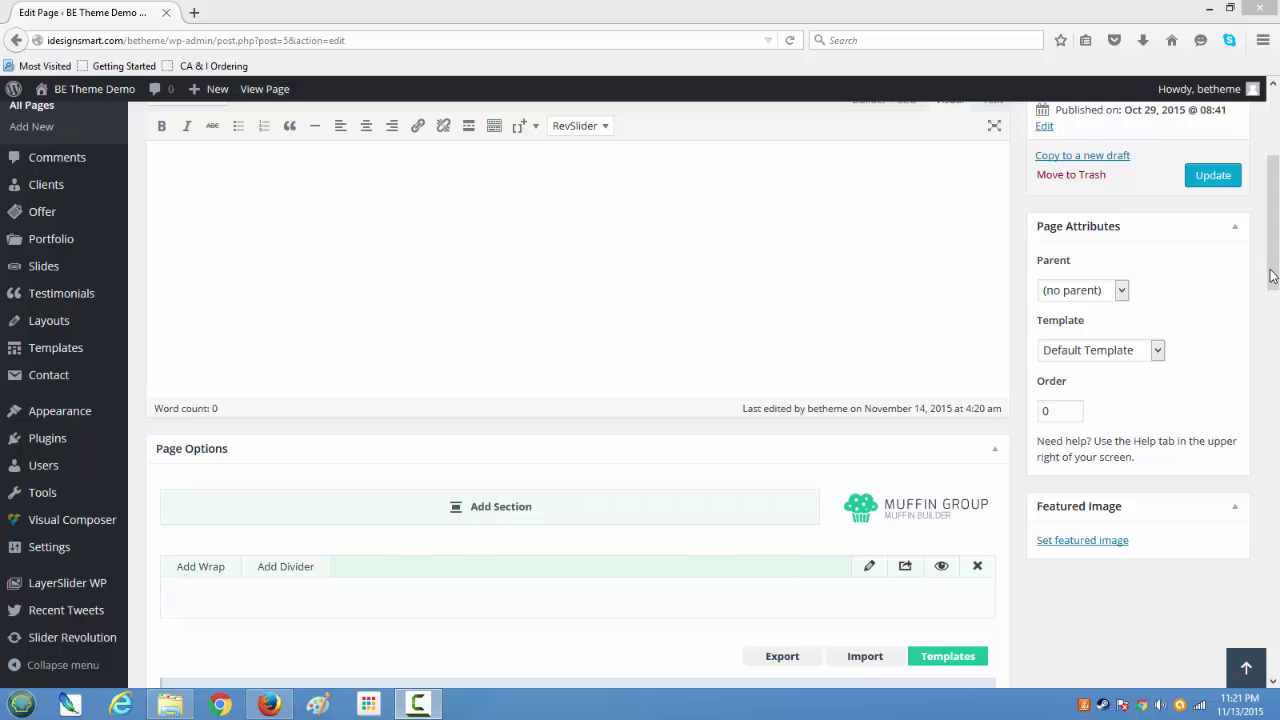
{"action": "left_click_drag", "start_coordinate": [1273, 282], "coordinate": [1275, 312]}
{"action": "scroll", "coordinate": [1275, 312], "scroll_direction": "down", "scroll_amount": 1}
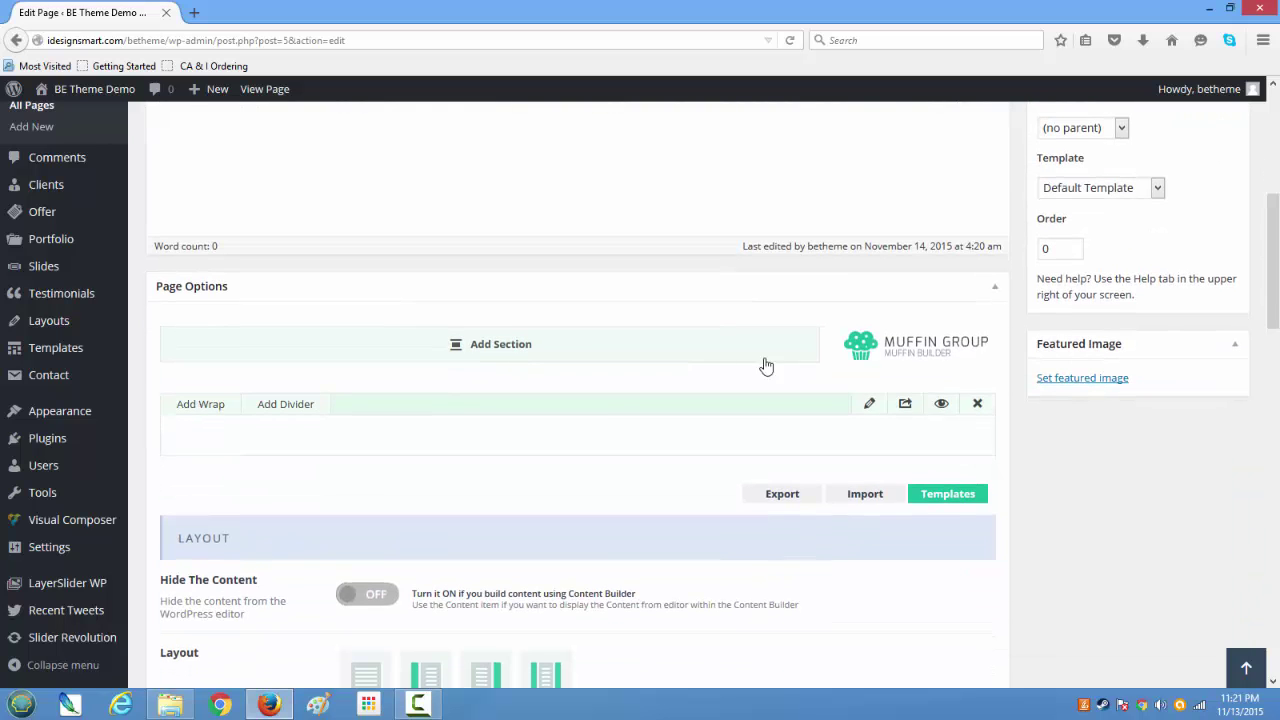
{"action": "left_click", "coordinate": [220, 412]}
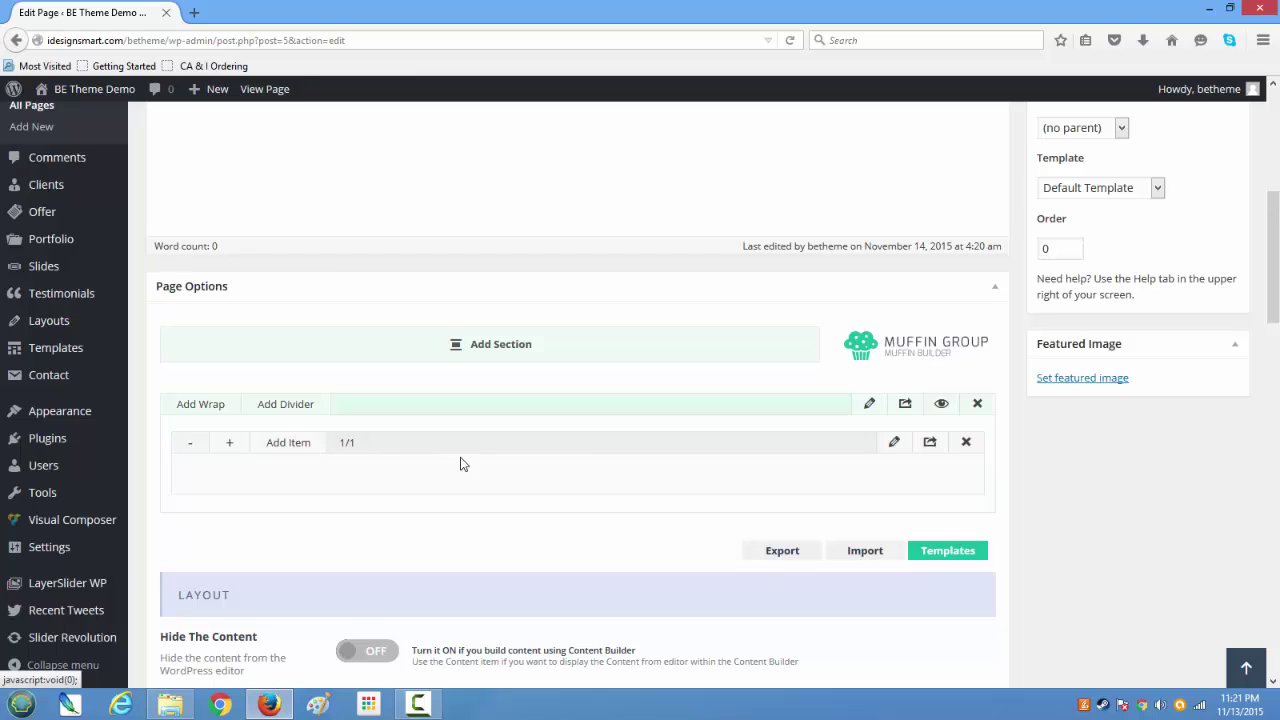
Add a second wrap to the section and delete it again, leaving the first wrap in place
{"action": "left_click", "coordinate": [196, 407]}
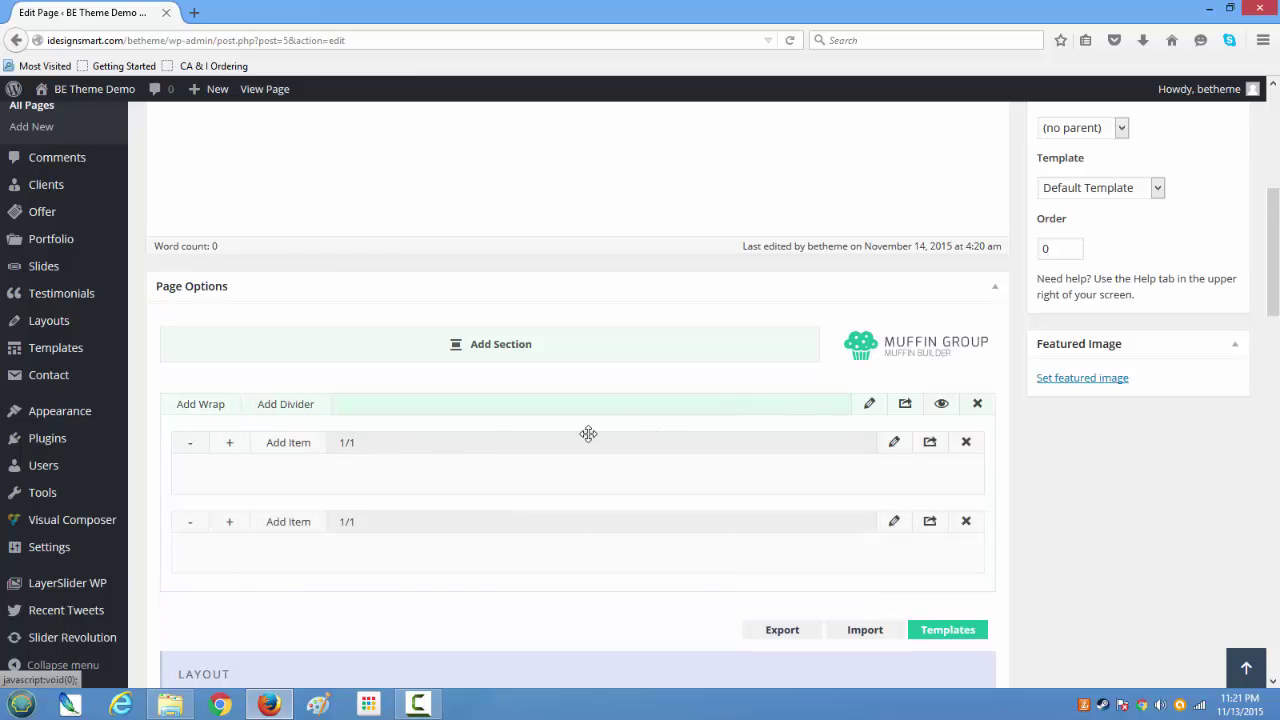
{"action": "left_click", "coordinate": [966, 522]}
{"action": "left_click", "coordinate": [638, 335]}
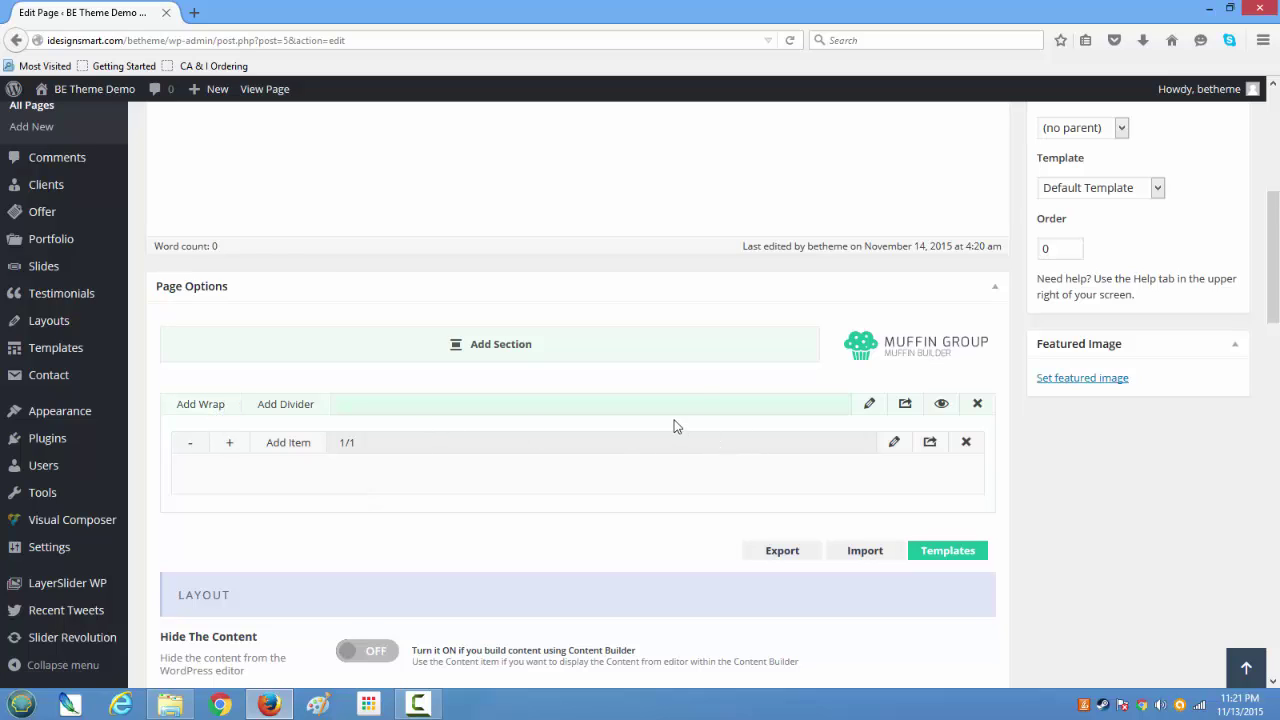
{"action": "left_click_drag", "start_coordinate": [690, 394], "coordinate": [606, 445]}
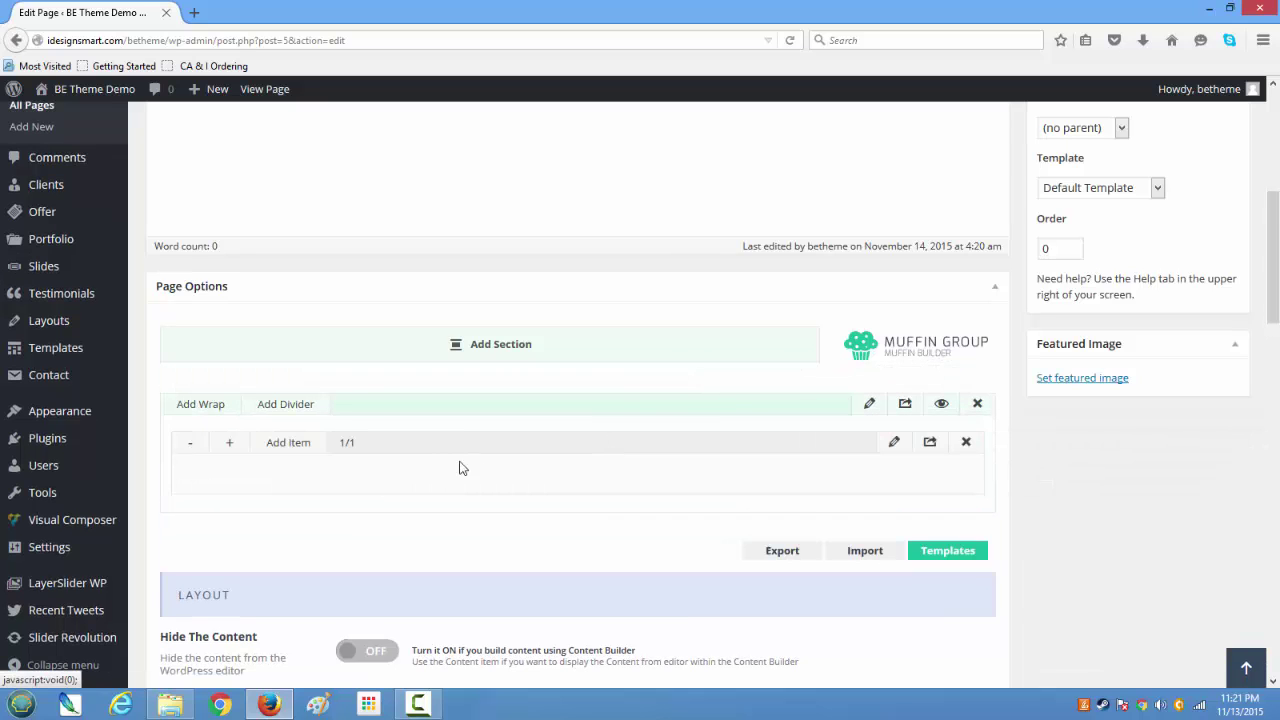
Add a Video item to the wrap and widen it to 1/2
{"action": "left_click", "coordinate": [291, 448]}
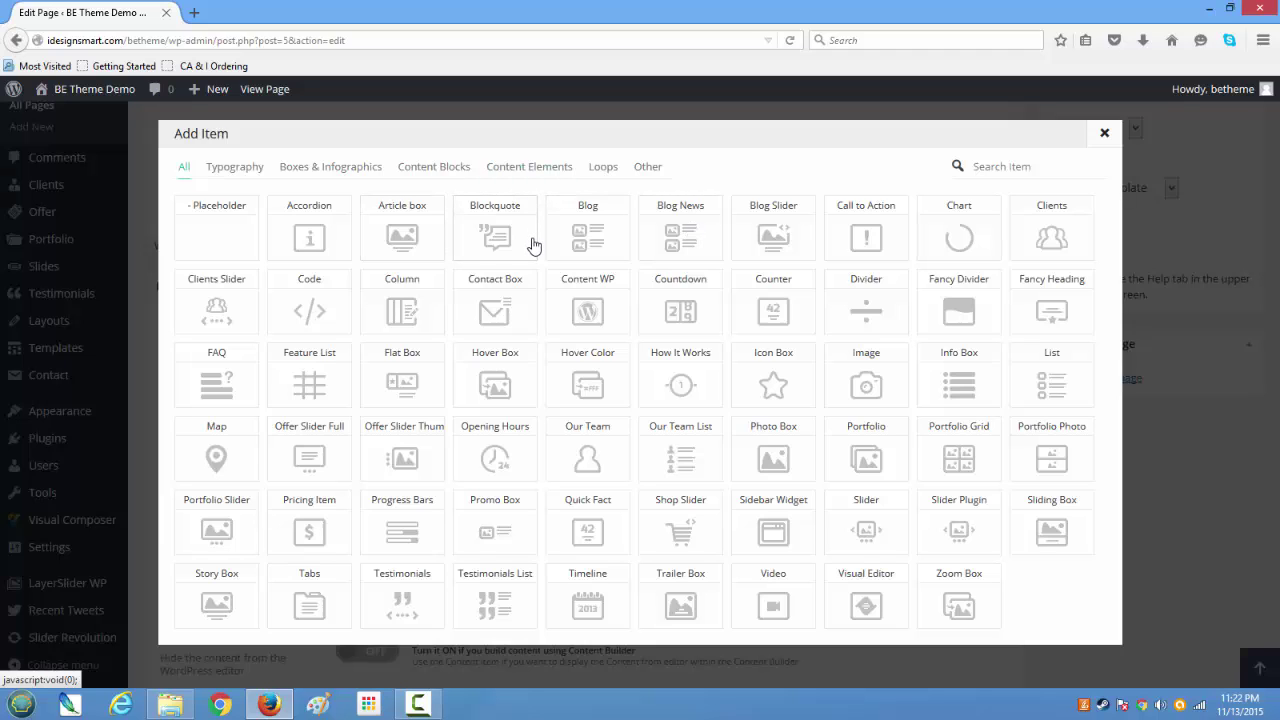
{"action": "left_click", "coordinate": [1105, 134]}
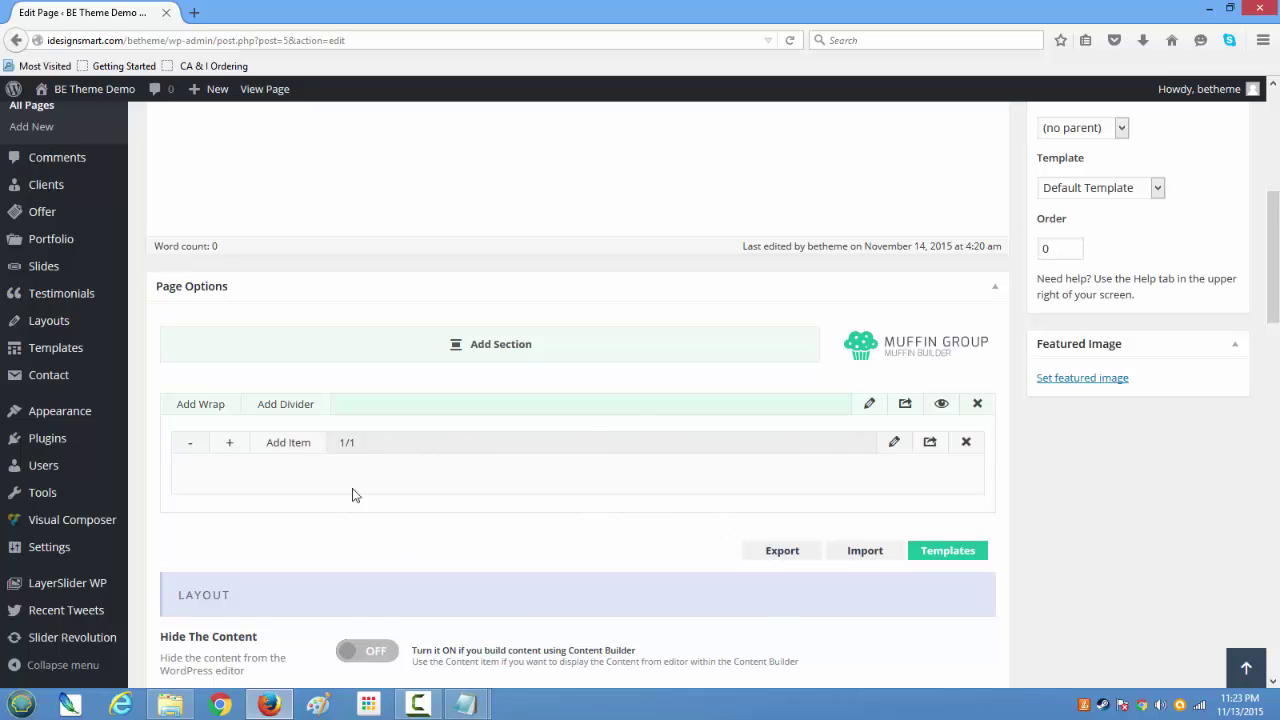
{"action": "left_click", "coordinate": [298, 451]}
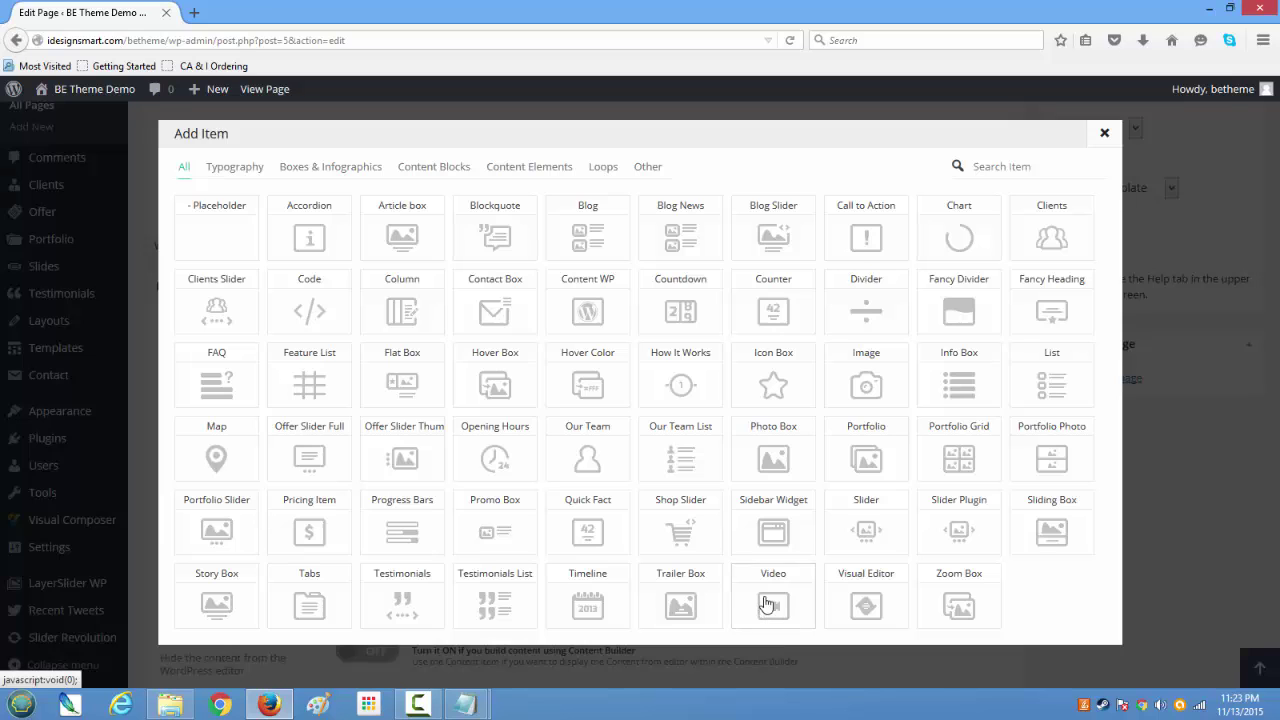
{"action": "left_click", "coordinate": [767, 603]}
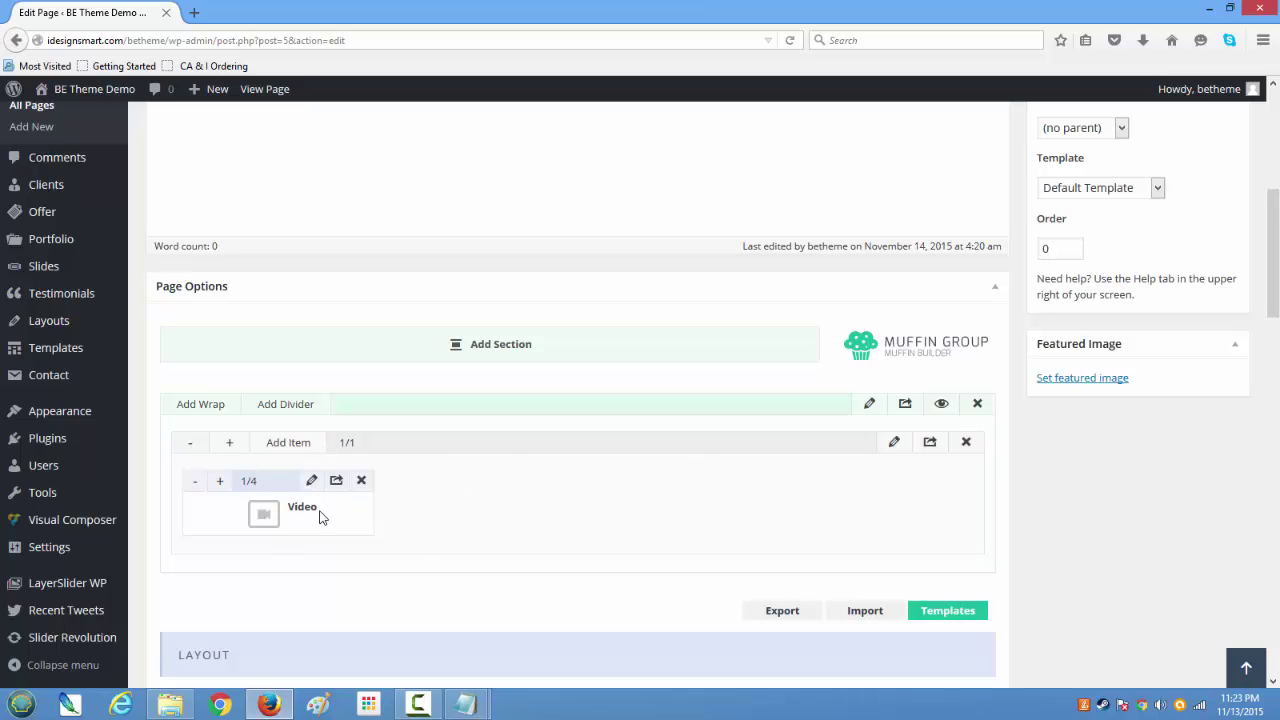
{"action": "left_click", "coordinate": [220, 482]}
{"action": "left_click", "coordinate": [220, 482]}
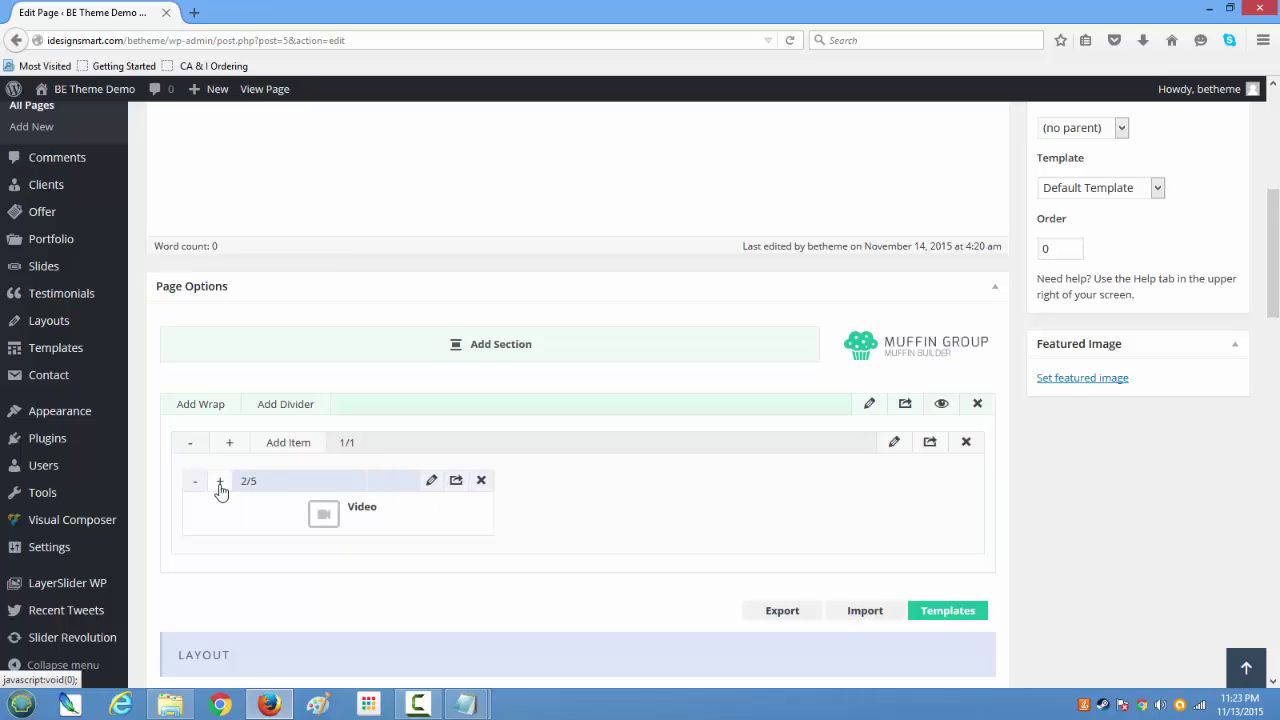
{"action": "left_click", "coordinate": [220, 482]}
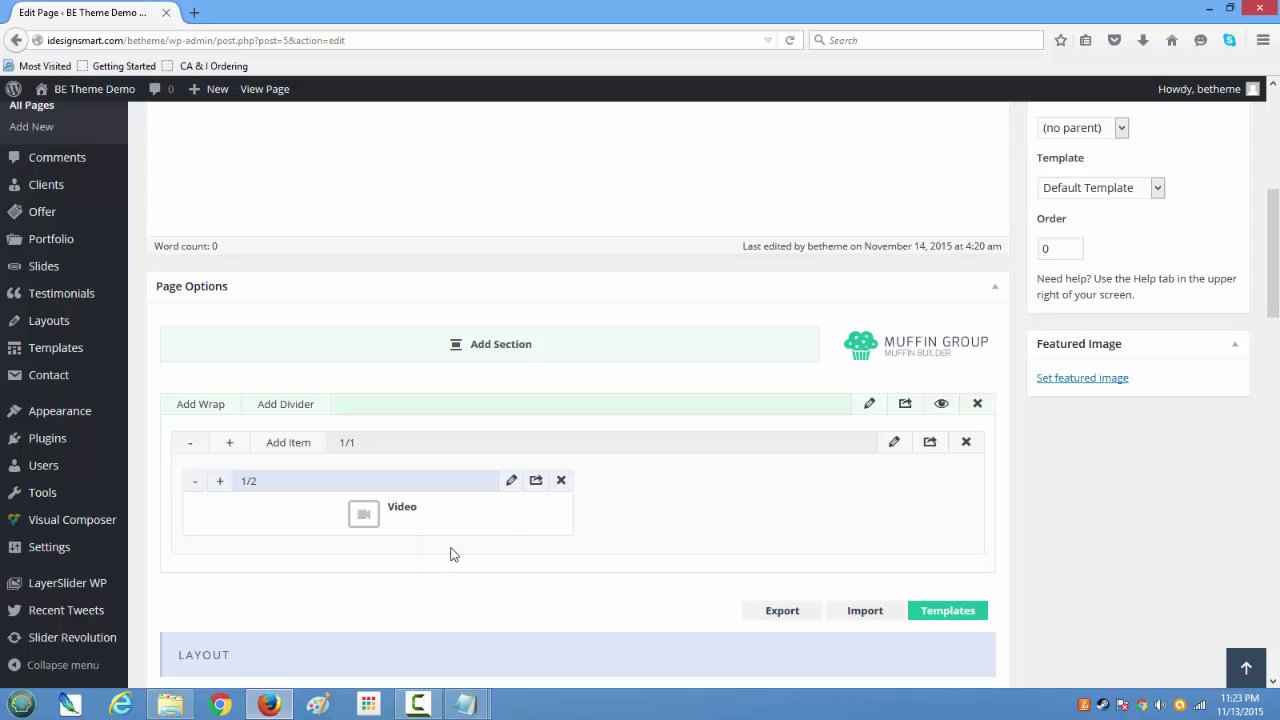
Add a Visual Editor item beside the Video item and widen it to 1/2
{"action": "left_click", "coordinate": [312, 446]}
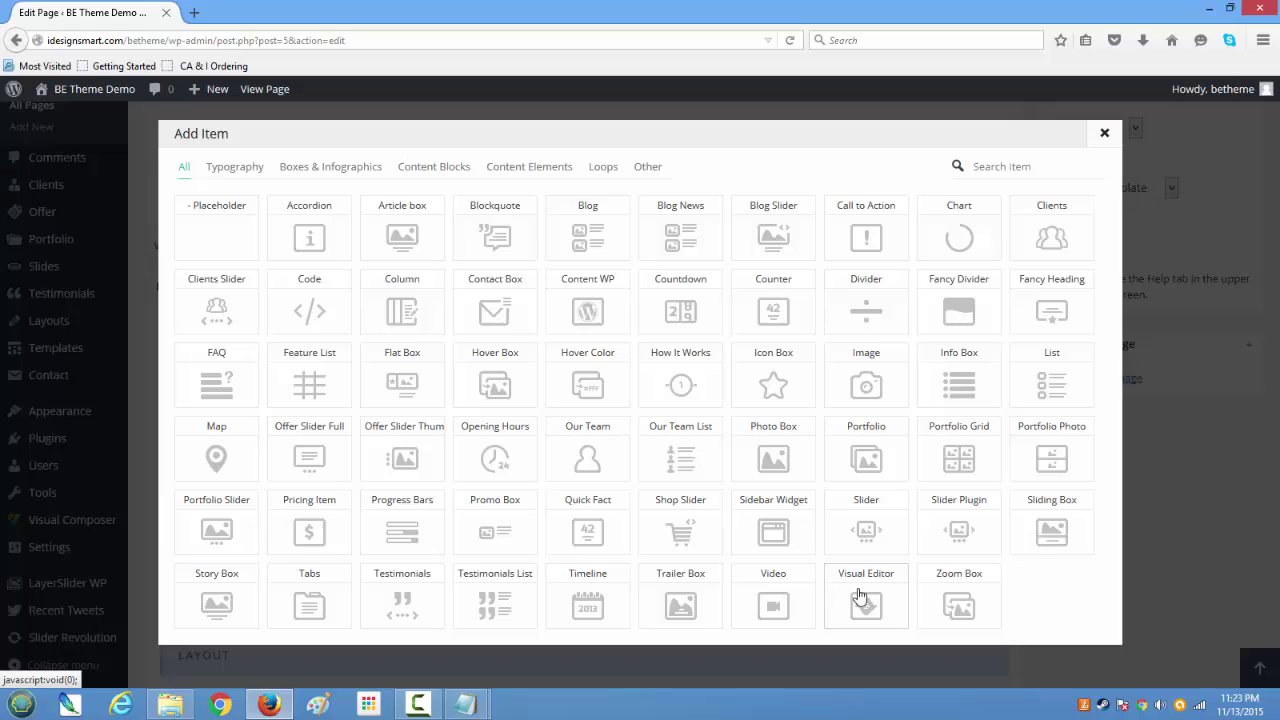
{"action": "left_click", "coordinate": [860, 597]}
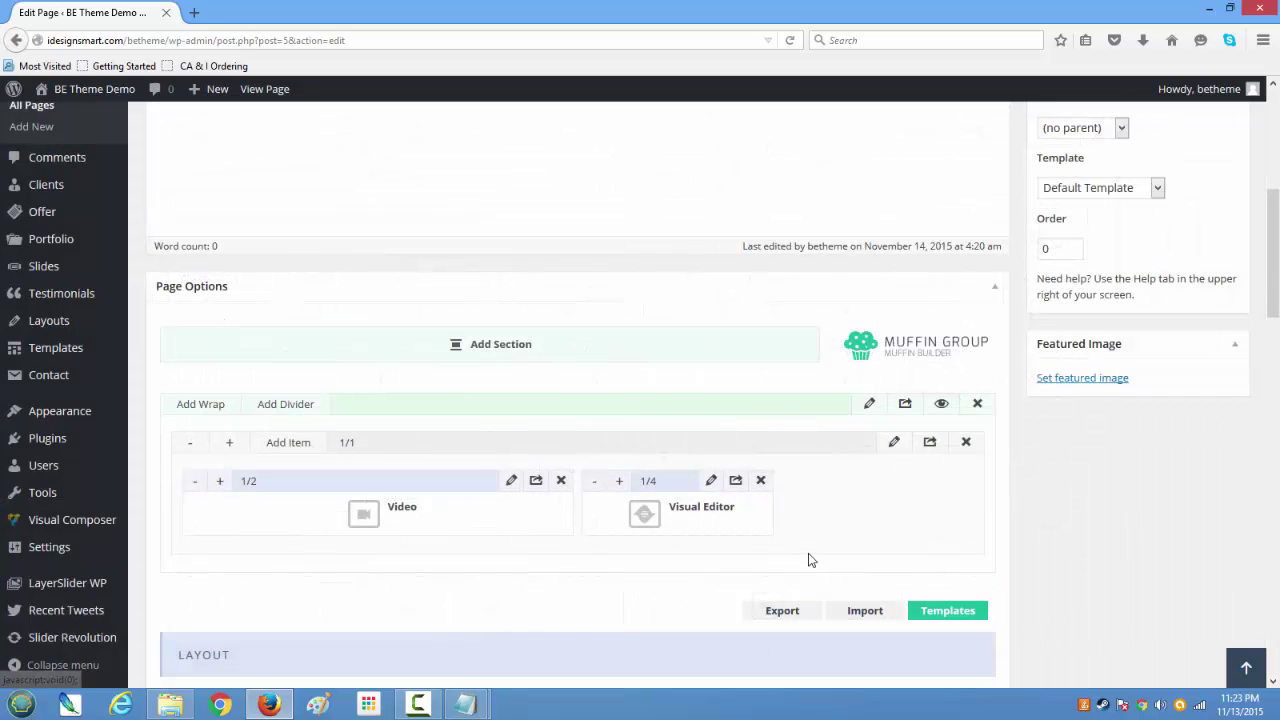
{"action": "left_click", "coordinate": [619, 488]}
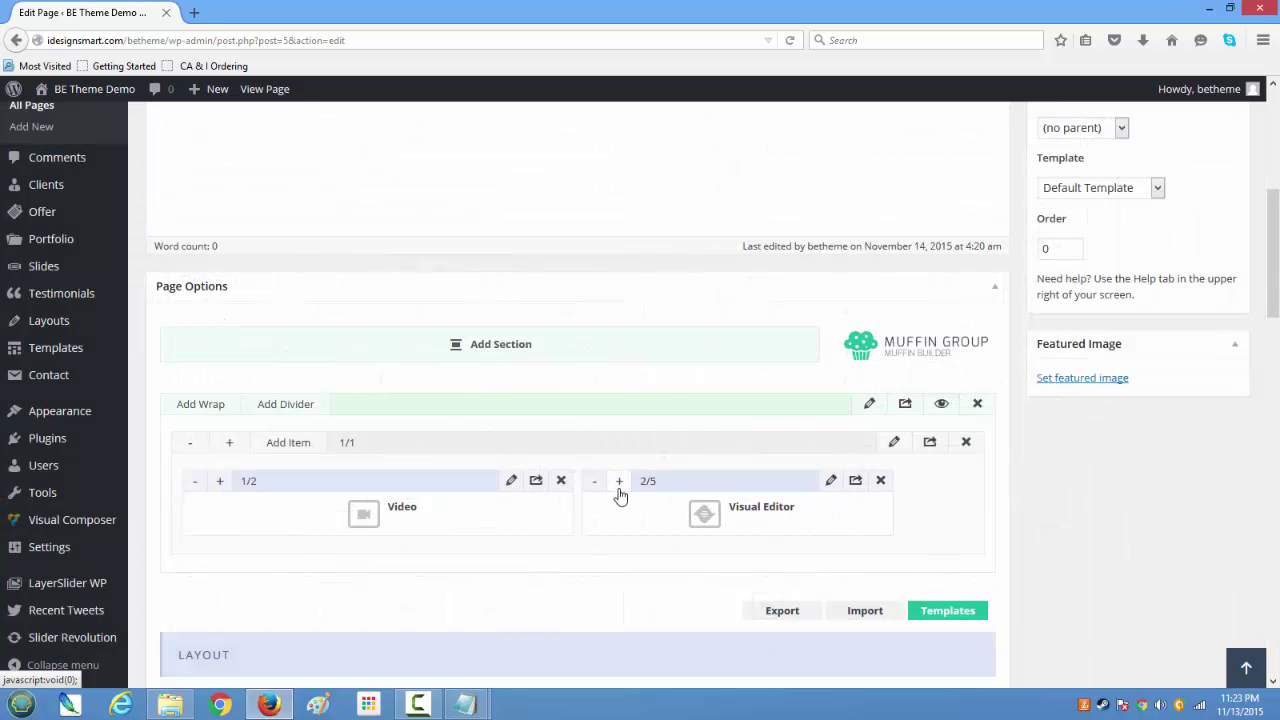
{"action": "left_click", "coordinate": [619, 488]}
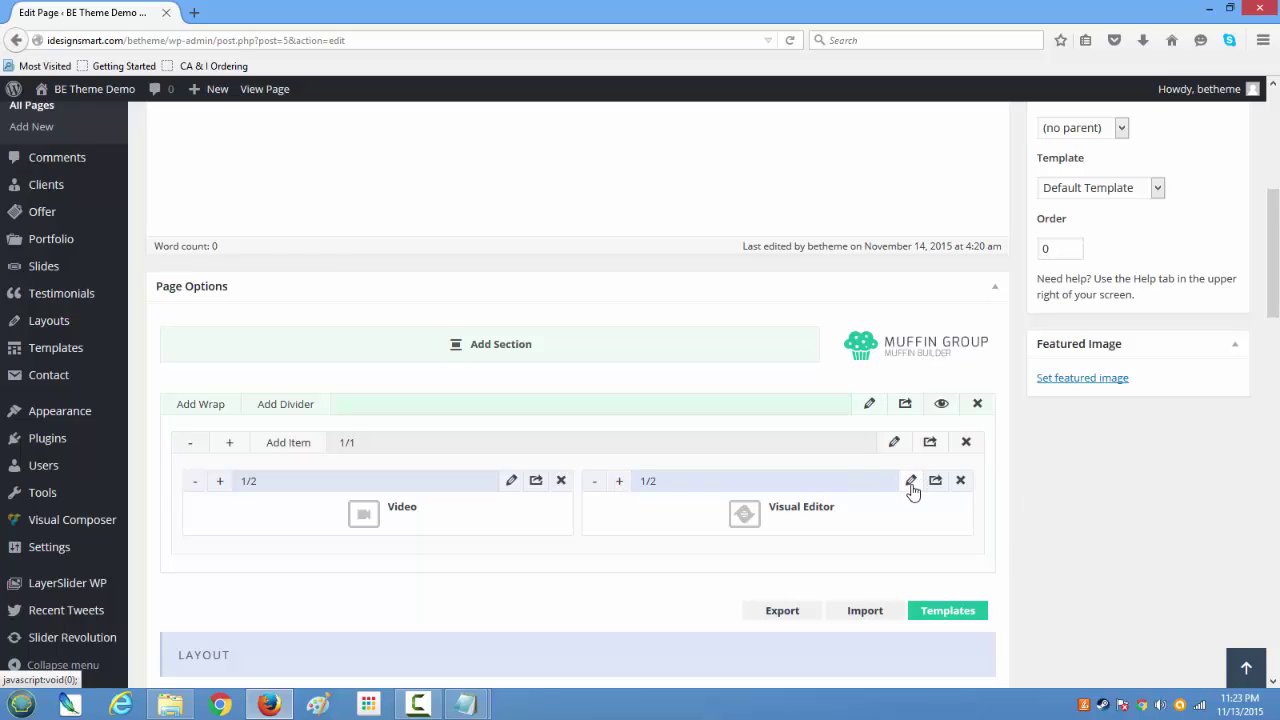
Check the Visual Editor item's settings without changing them, and delete that item from the wrap
{"action": "left_click", "coordinate": [910, 482]}
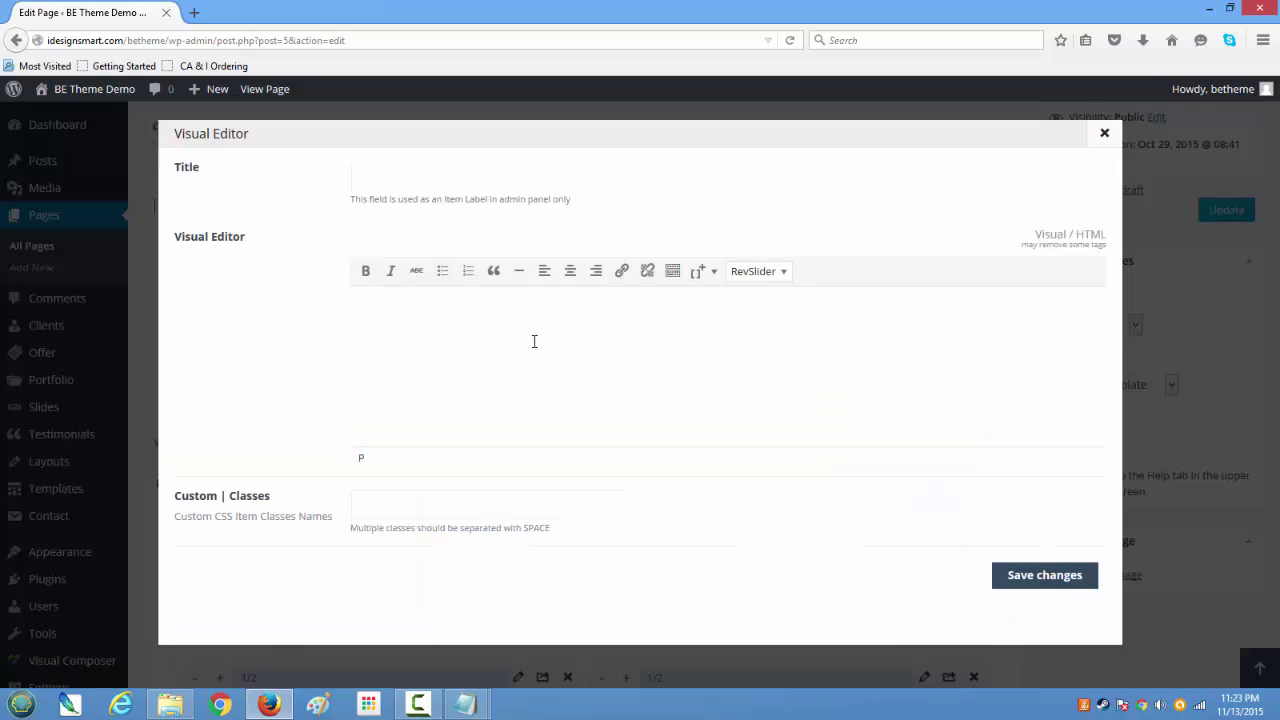
{"action": "left_click", "coordinate": [1105, 136]}
{"action": "scroll", "coordinate": [930, 553], "scroll_direction": "down", "scroll_amount": 4}
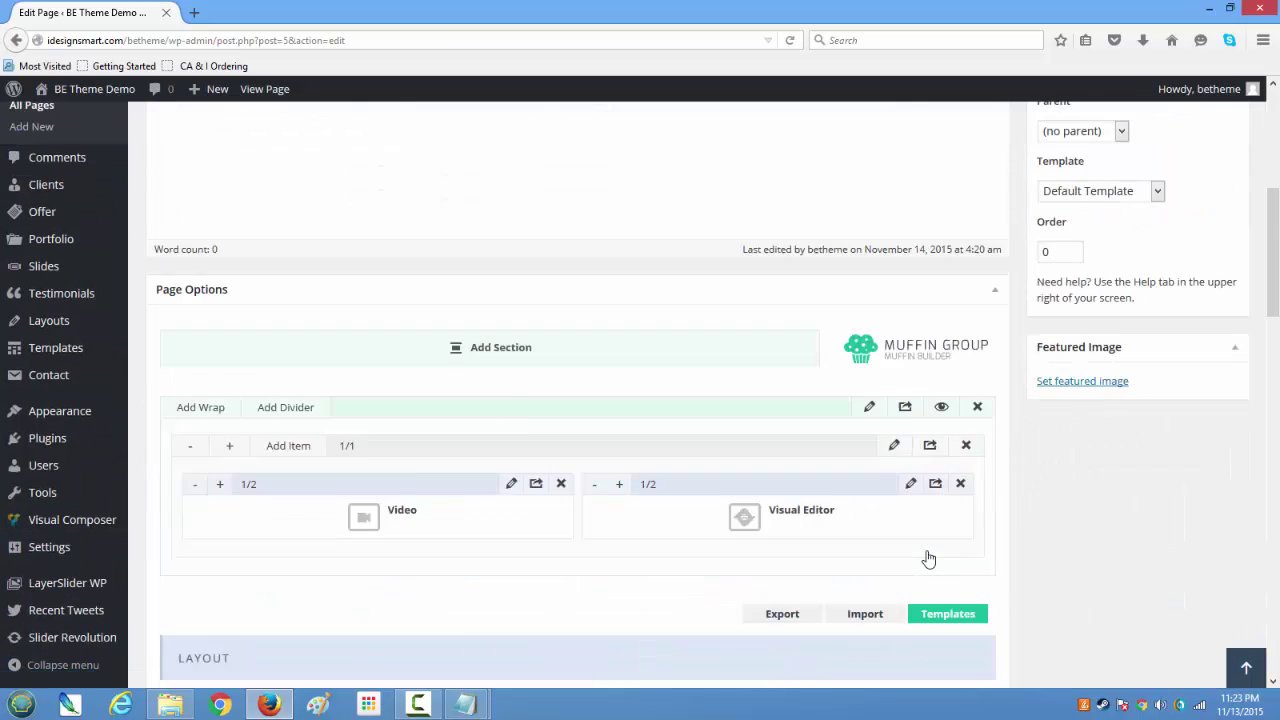
{"action": "left_click", "coordinate": [958, 313]}
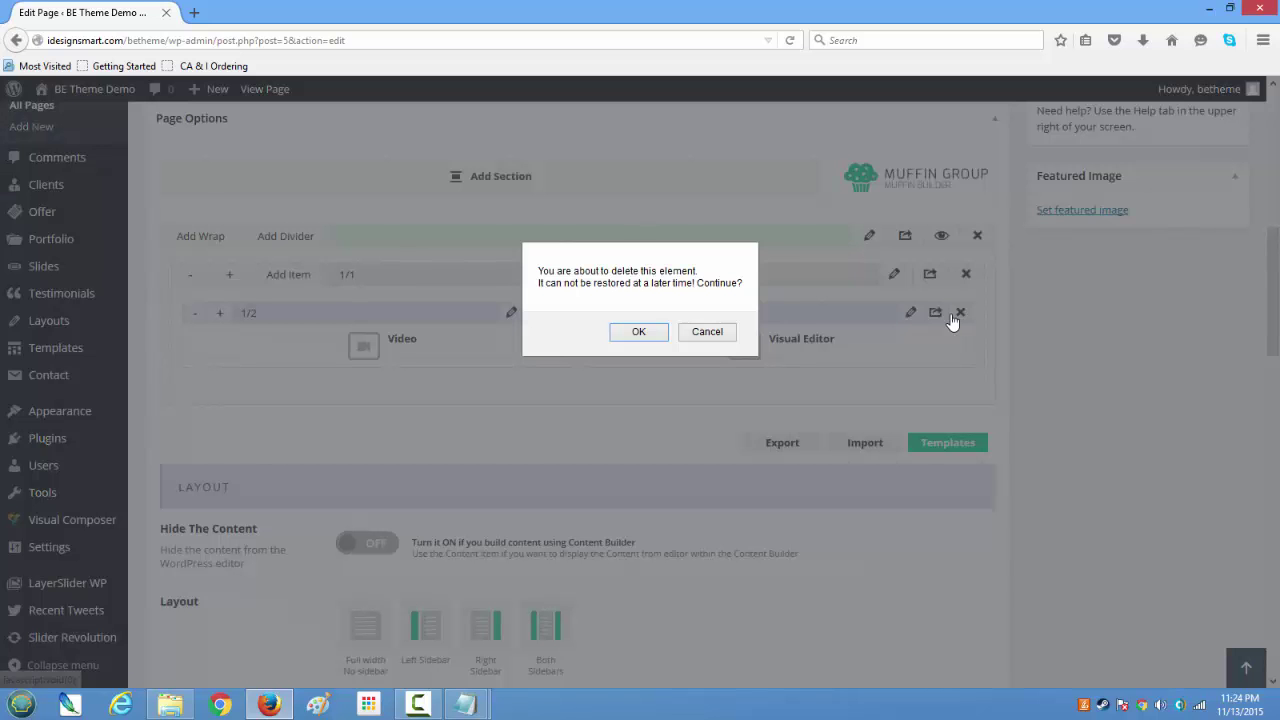
{"action": "left_click", "coordinate": [656, 333]}
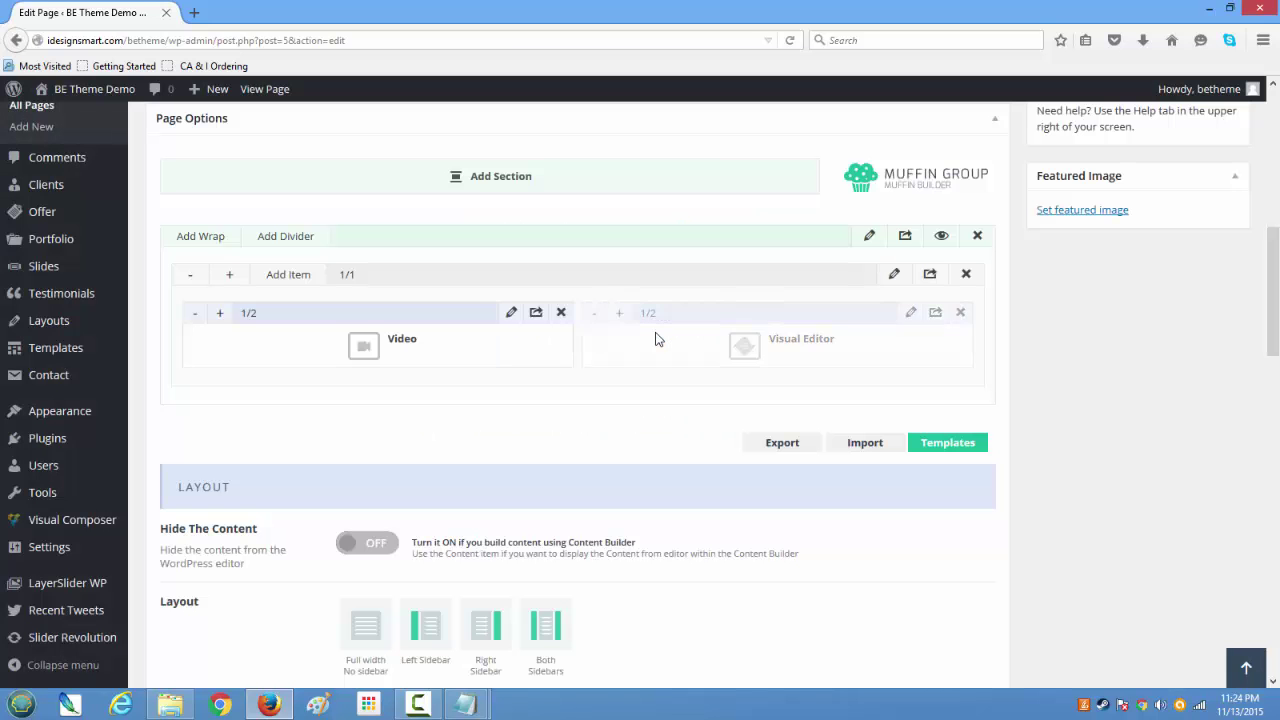
Add a Column item beside the Video item and widen it to 1/2
{"action": "left_click", "coordinate": [303, 278]}
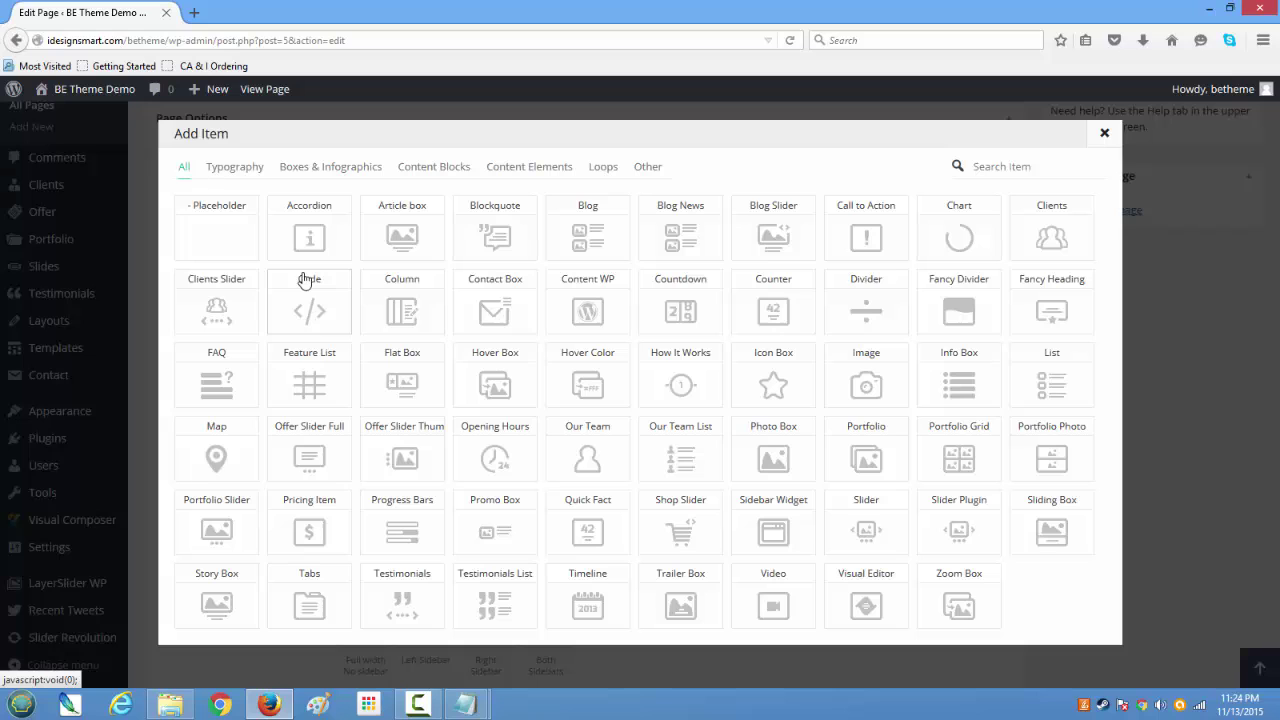
{"action": "left_click", "coordinate": [381, 305]}
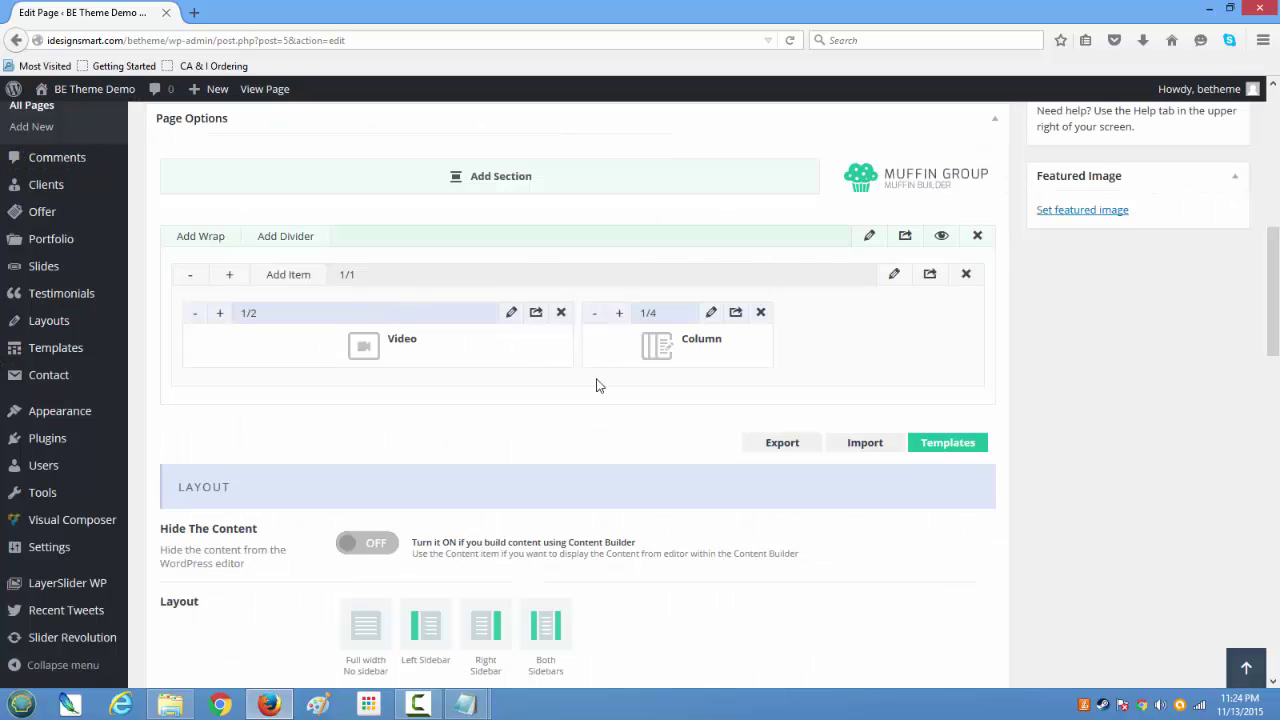
{"action": "left_click", "coordinate": [620, 314]}
{"action": "left_click", "coordinate": [620, 314]}
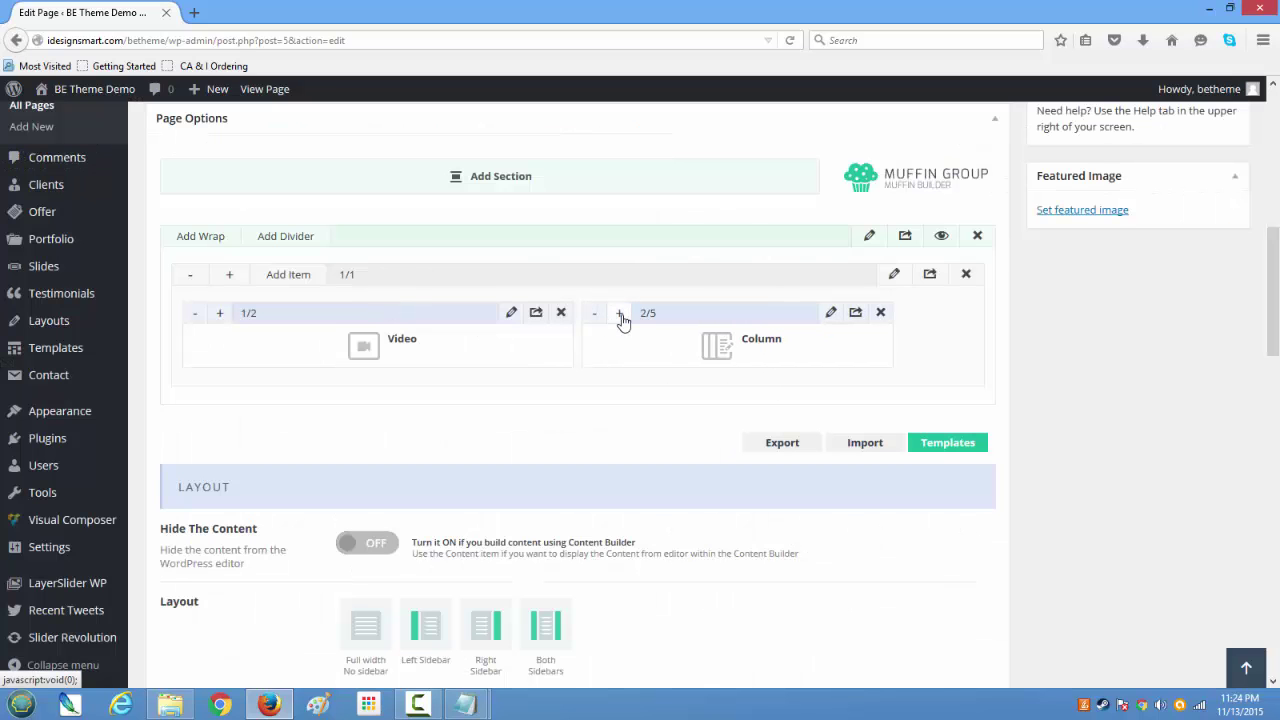
{"action": "left_click", "coordinate": [620, 314]}
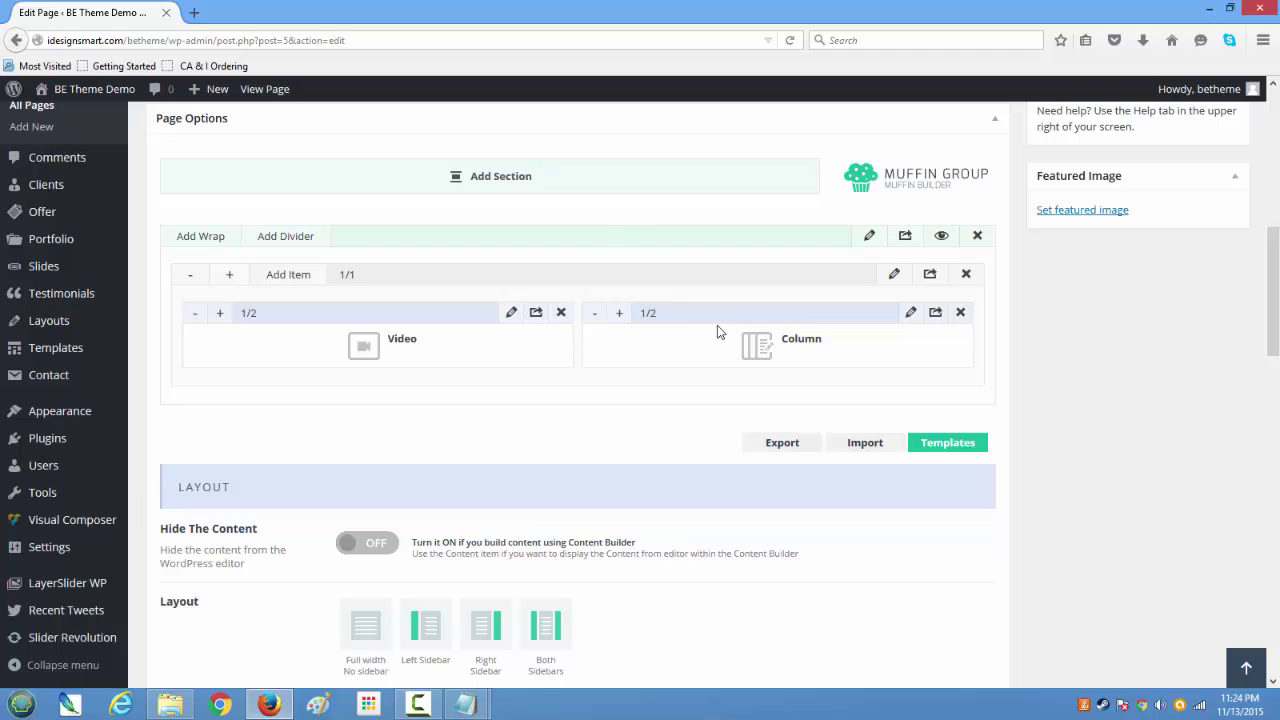
Set the Video item's YouTube or Vimeo video ID to the YouTube example ID WoJhnRczeNg
{"action": "left_click", "coordinate": [512, 316]}
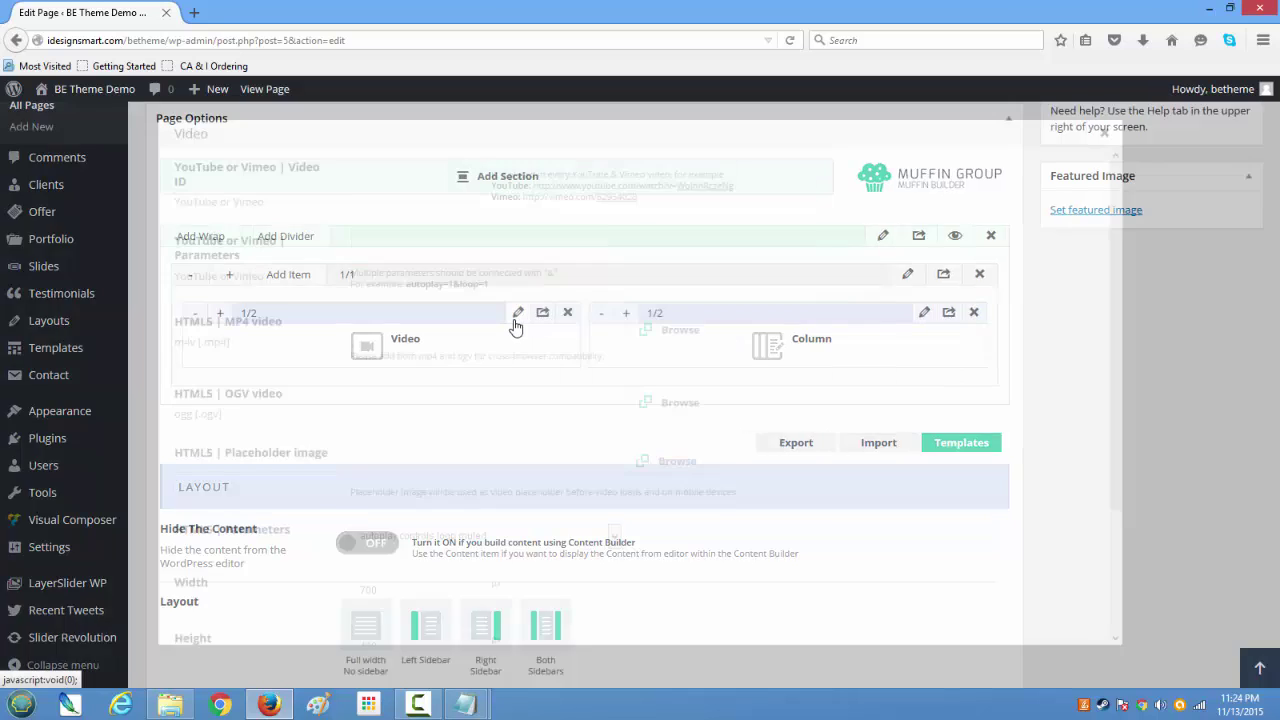
{"action": "left_click_drag", "start_coordinate": [736, 187], "coordinate": [679, 187]}
{"action": "right_click", "coordinate": [679, 187]}
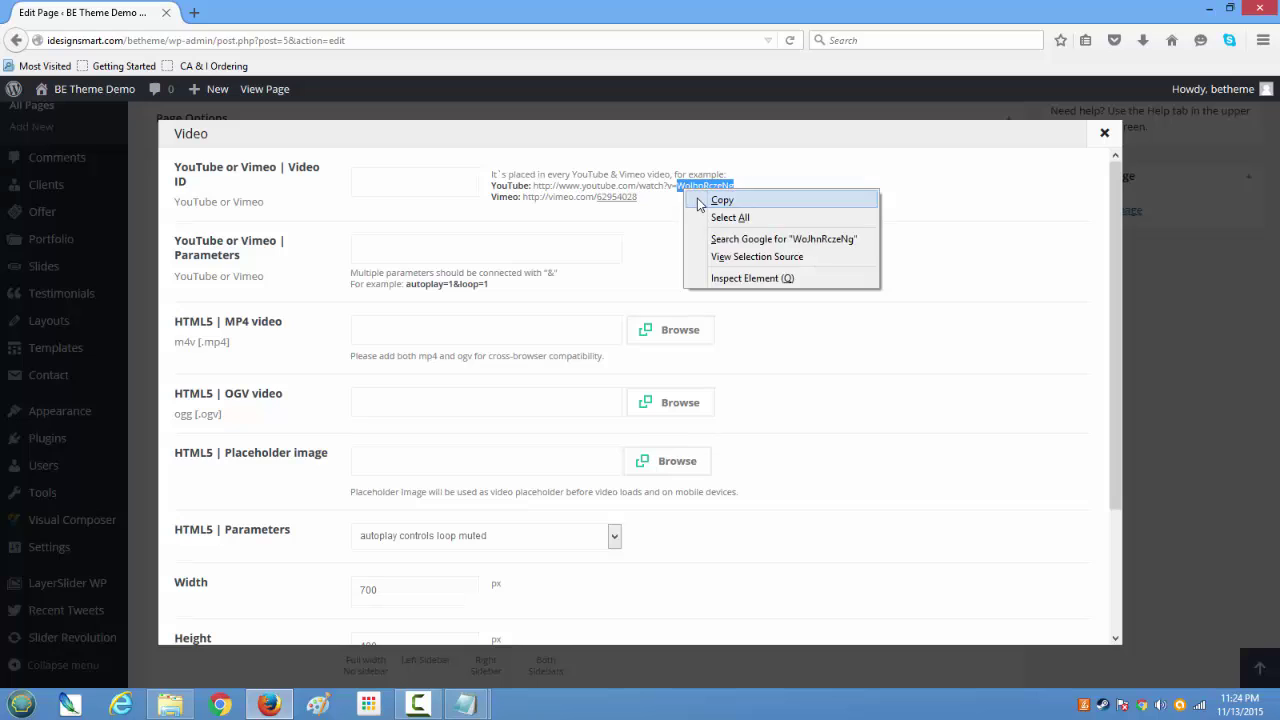
{"action": "left_click", "coordinate": [714, 200]}
{"action": "left_click", "coordinate": [447, 181]}
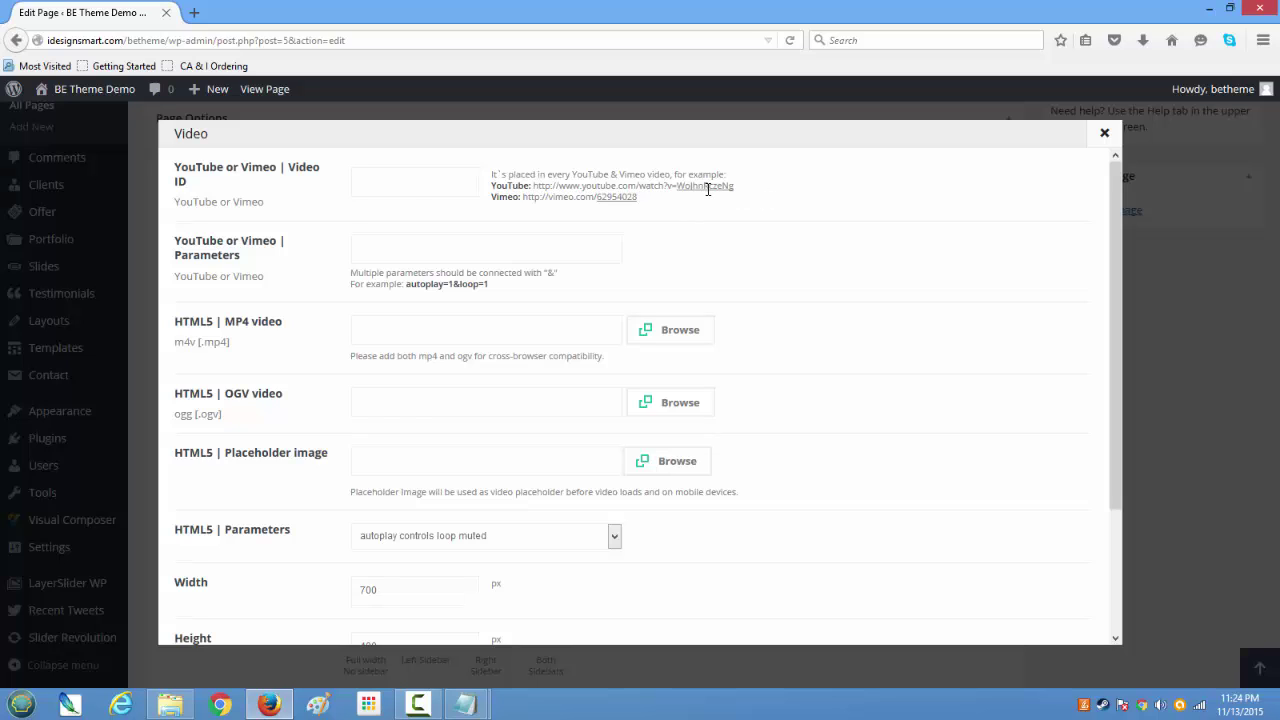
{"action": "key", "text": "ctrl+v"}
Fill the YouTube or Vimeo parameters from the example string and turn autoplay off, giving autoplay=0&loop=1
{"action": "left_click", "coordinate": [444, 248]}
{"action": "left_click_drag", "start_coordinate": [490, 286], "coordinate": [405, 300]}
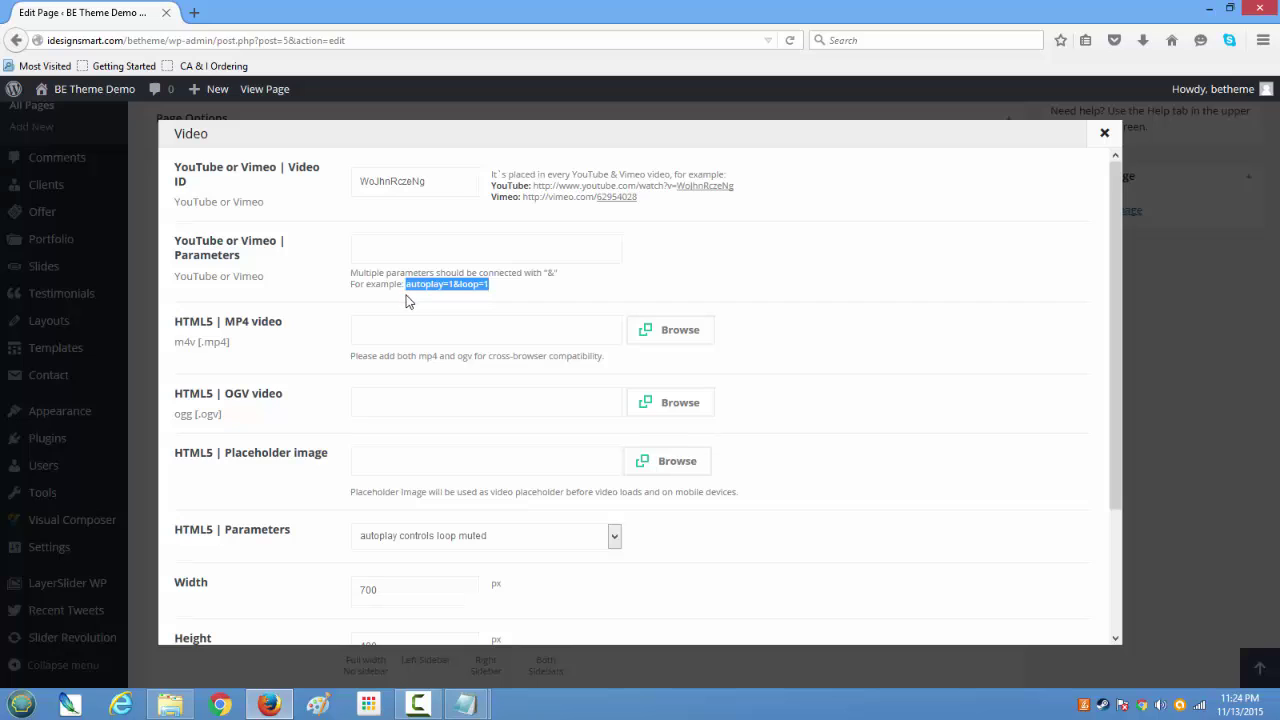
{"action": "left_click", "coordinate": [424, 250]}
{"action": "key", "text": "ctrl+v"}
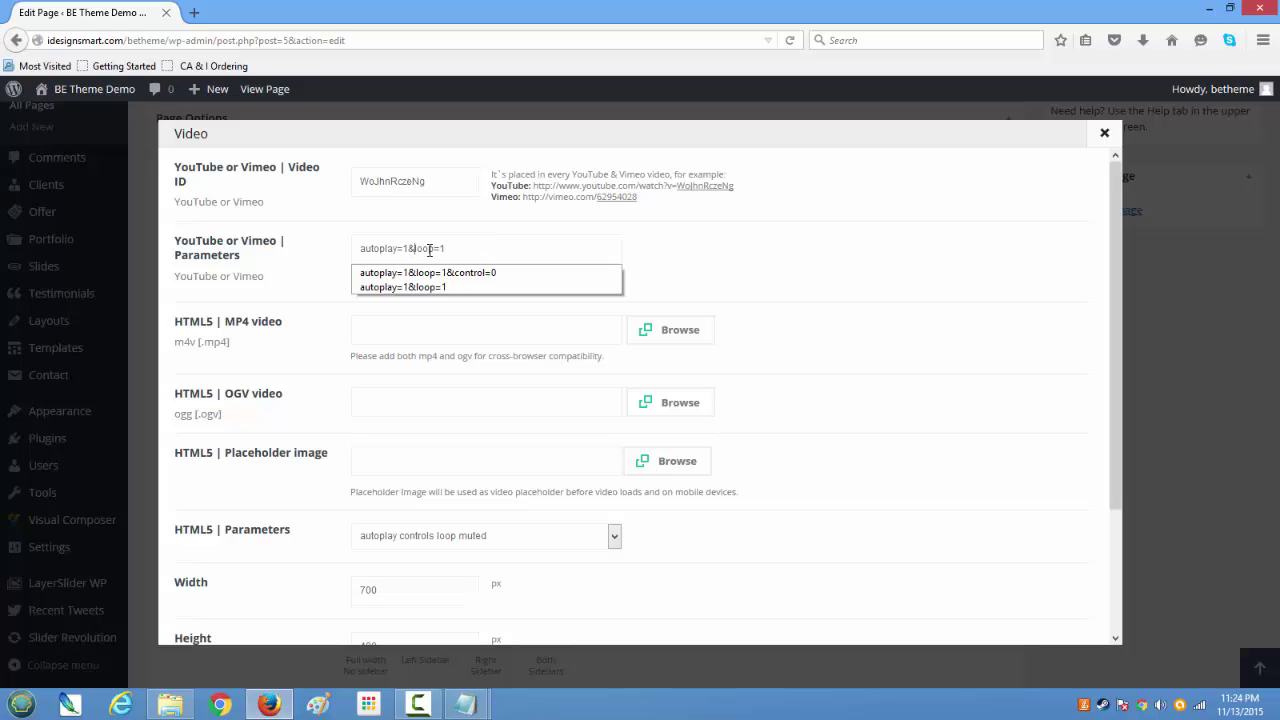
{"action": "left_click", "coordinate": [409, 250]}
{"action": "left_click", "coordinate": [409, 250]}
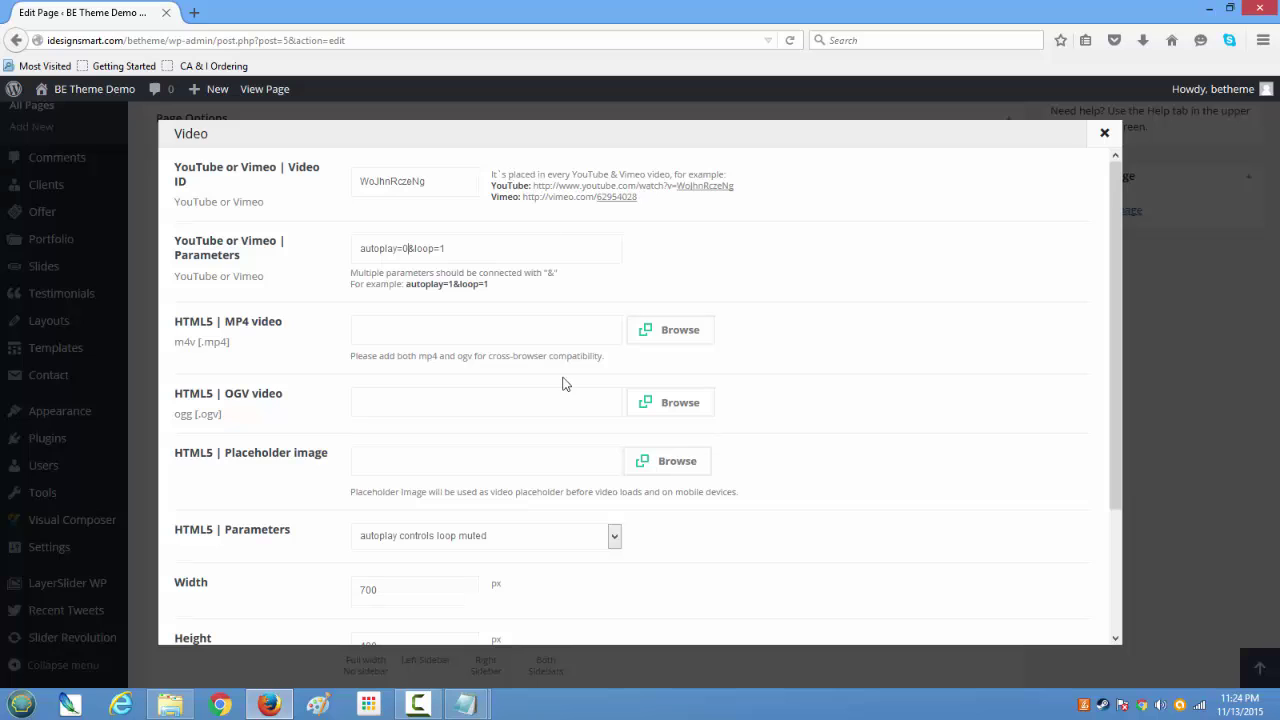
Review the Video item's remaining settings, including the HTML5 sources, placeholder image, width and height
{"action": "scroll", "coordinate": [580, 390], "scroll_direction": "down", "scroll_amount": 2}
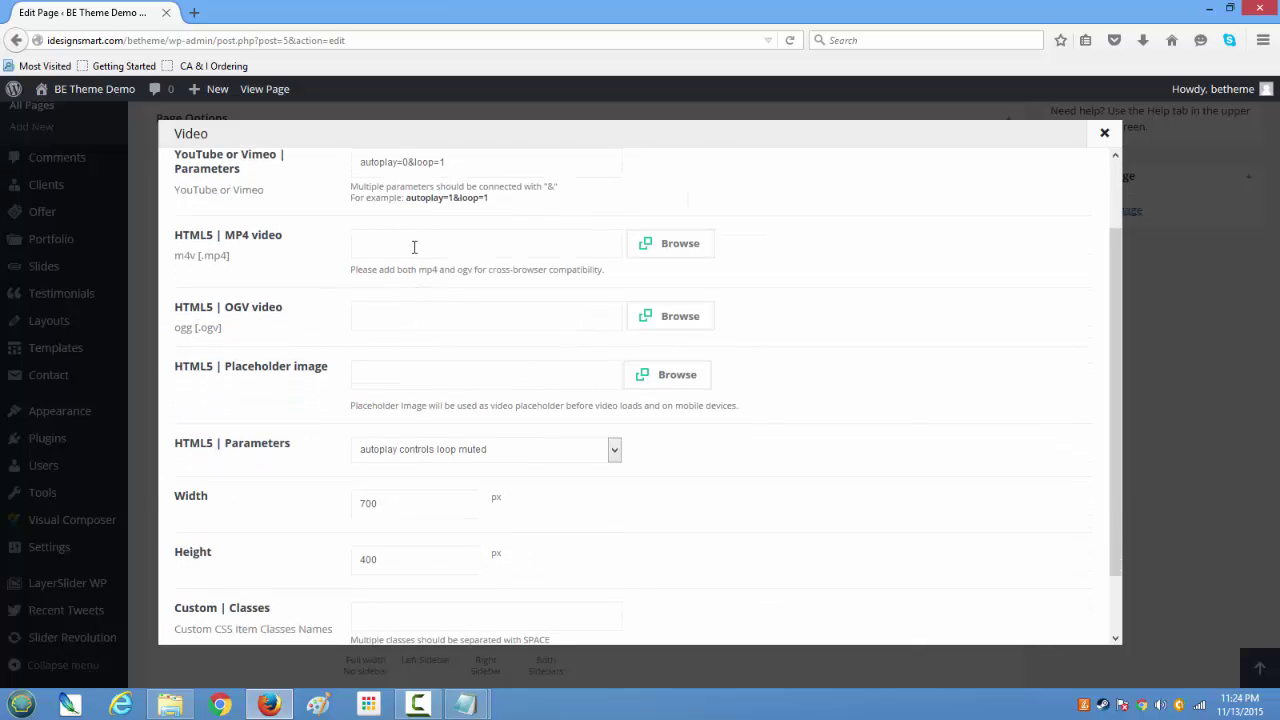
{"action": "scroll", "coordinate": [418, 251], "scroll_direction": "down", "scroll_amount": 2}
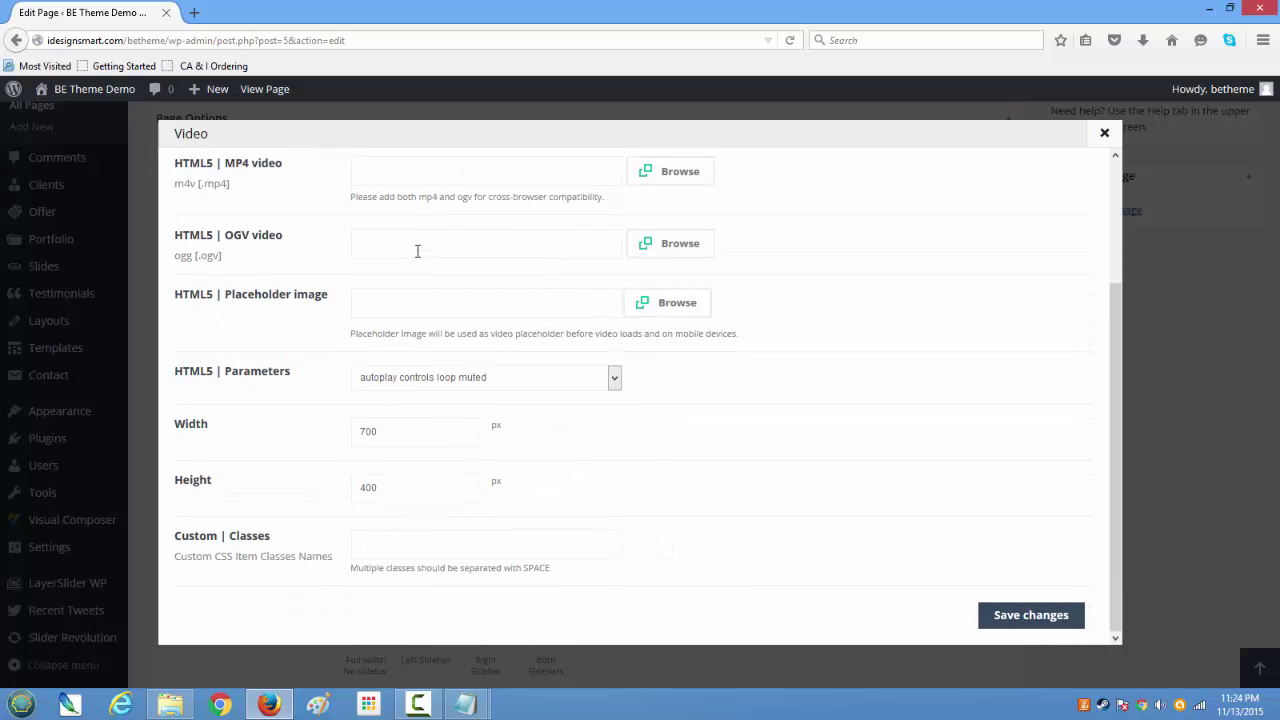
{"action": "scroll", "coordinate": [418, 251], "scroll_direction": "up", "scroll_amount": 4}
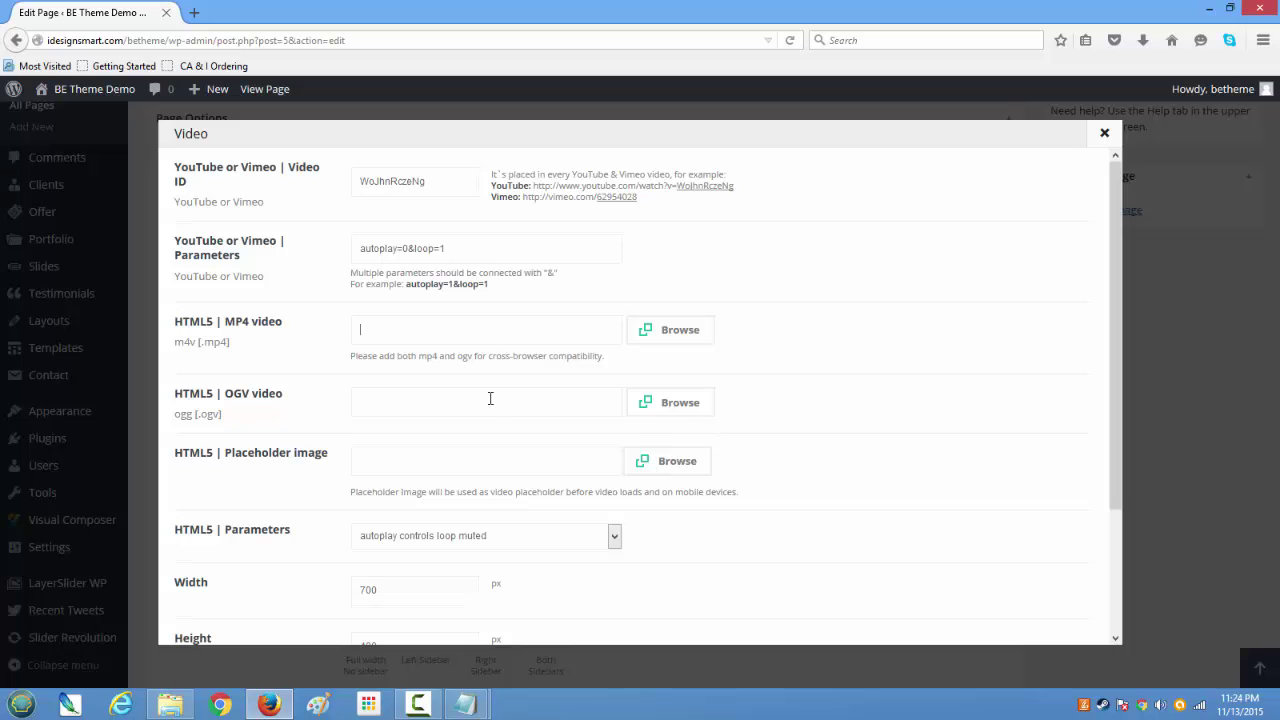
{"action": "scroll", "coordinate": [490, 400], "scroll_direction": "down", "scroll_amount": 3}
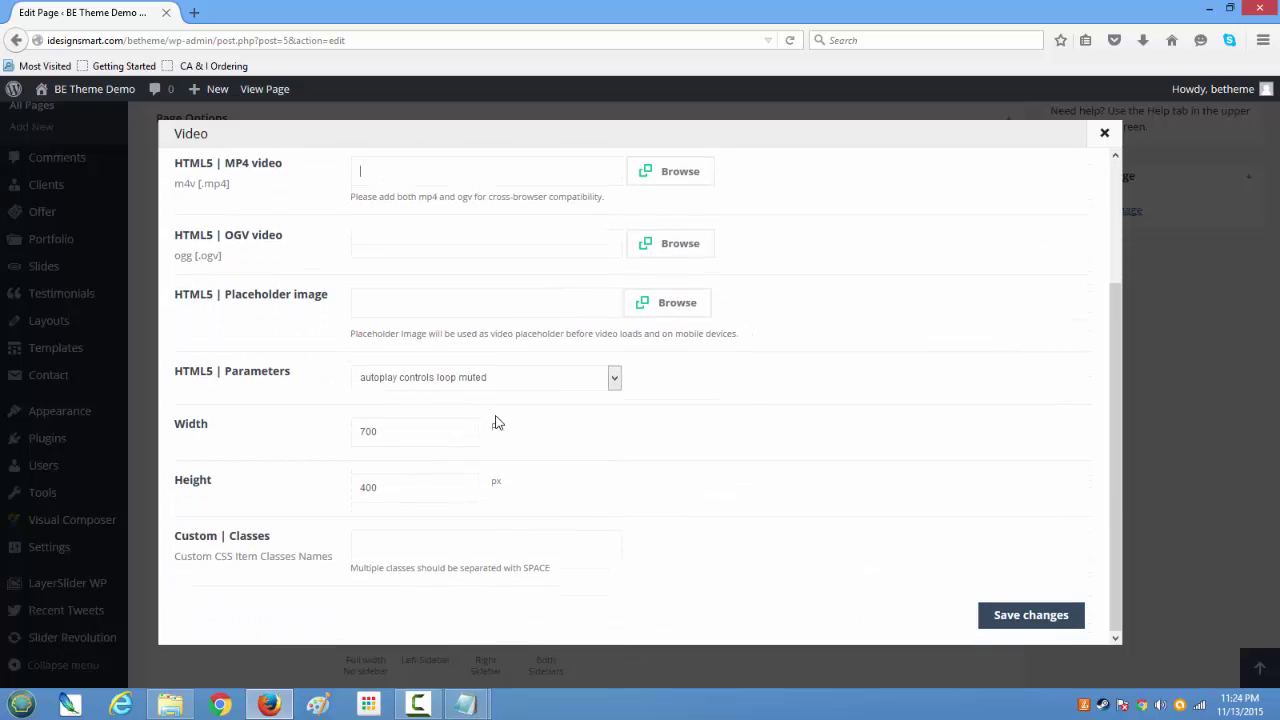
{"action": "scroll", "coordinate": [578, 455], "scroll_direction": "up", "scroll_amount": 3}
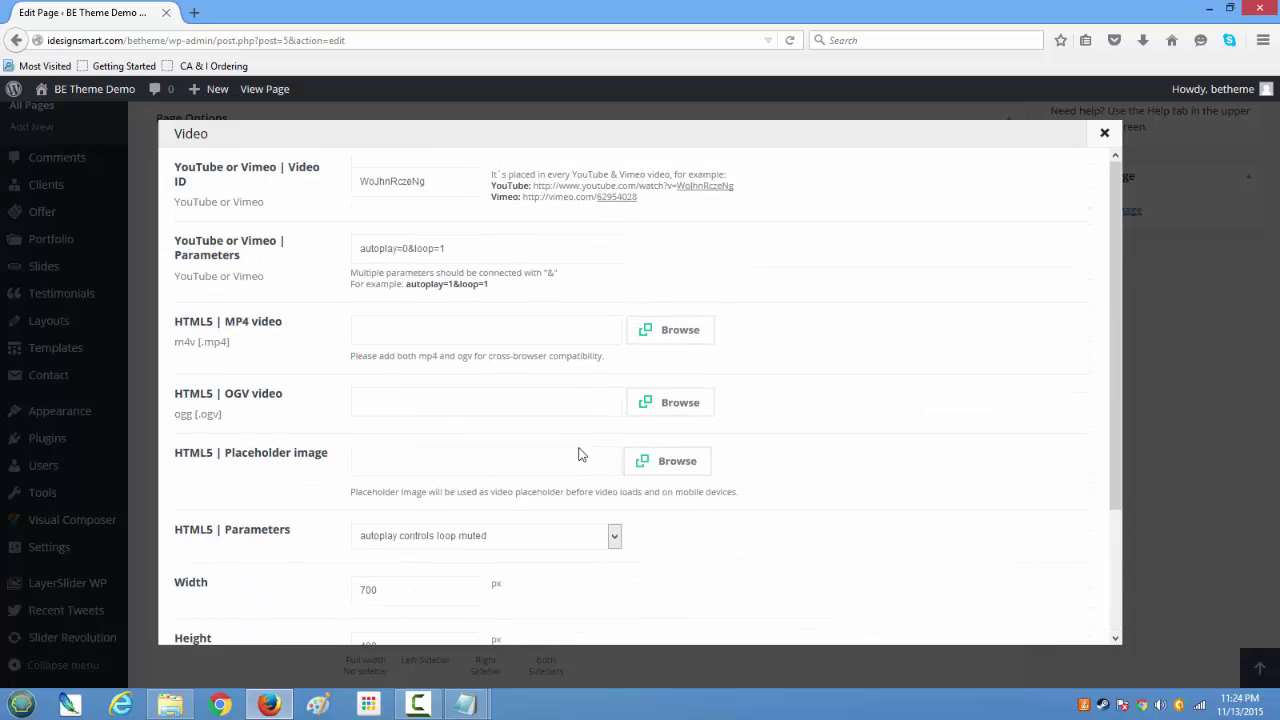
Save the Video item's settings
{"action": "scroll", "coordinate": [577, 446], "scroll_direction": "down", "scroll_amount": 3}
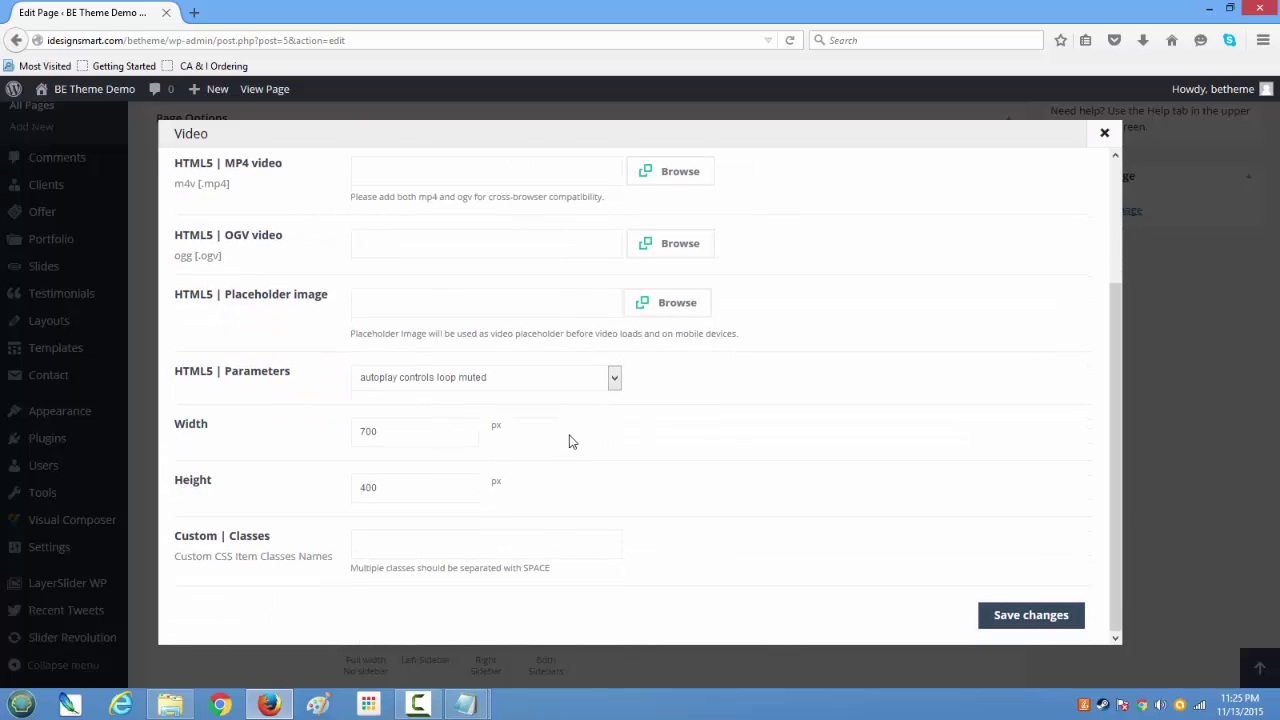
{"action": "left_click", "coordinate": [1049, 618]}
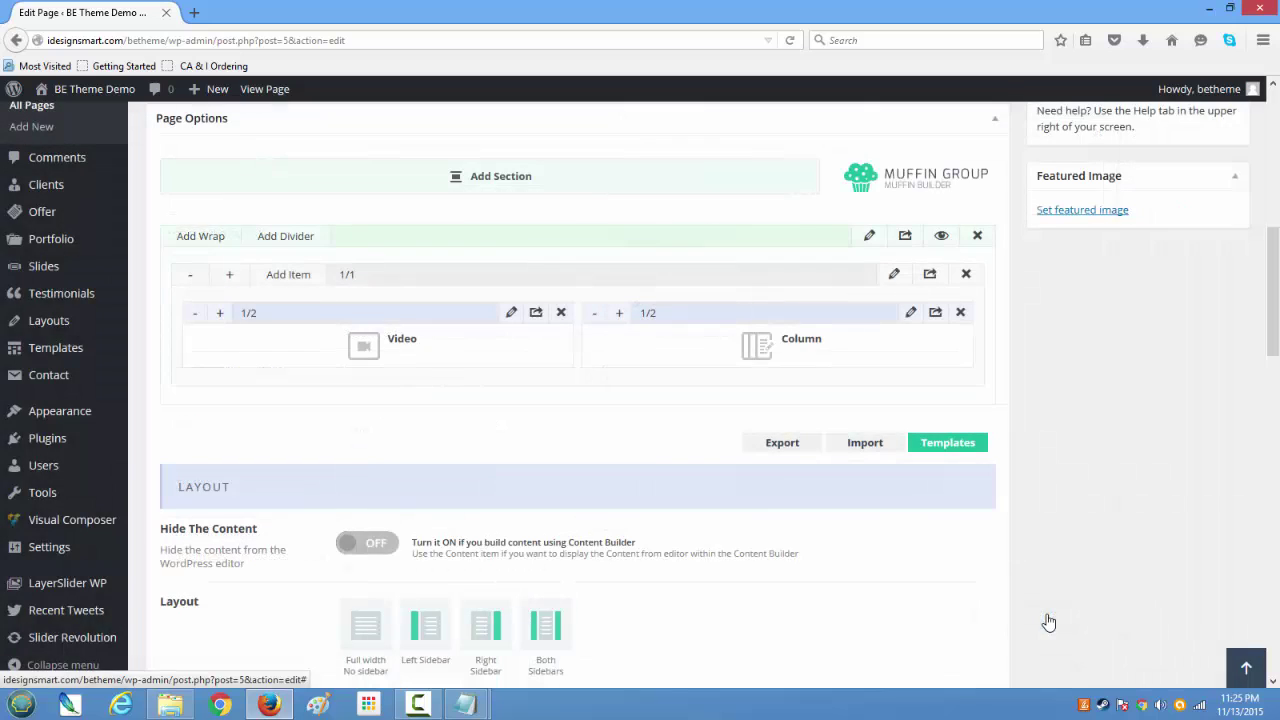
Switch to Notepad and copy the two placeholder paragraphs running from "suscipiantur cu eum" to "sadipscing ei."
{"action": "mouse_move", "coordinate": [487, 701]}
{"action": "left_click", "coordinate": [554, 620]}
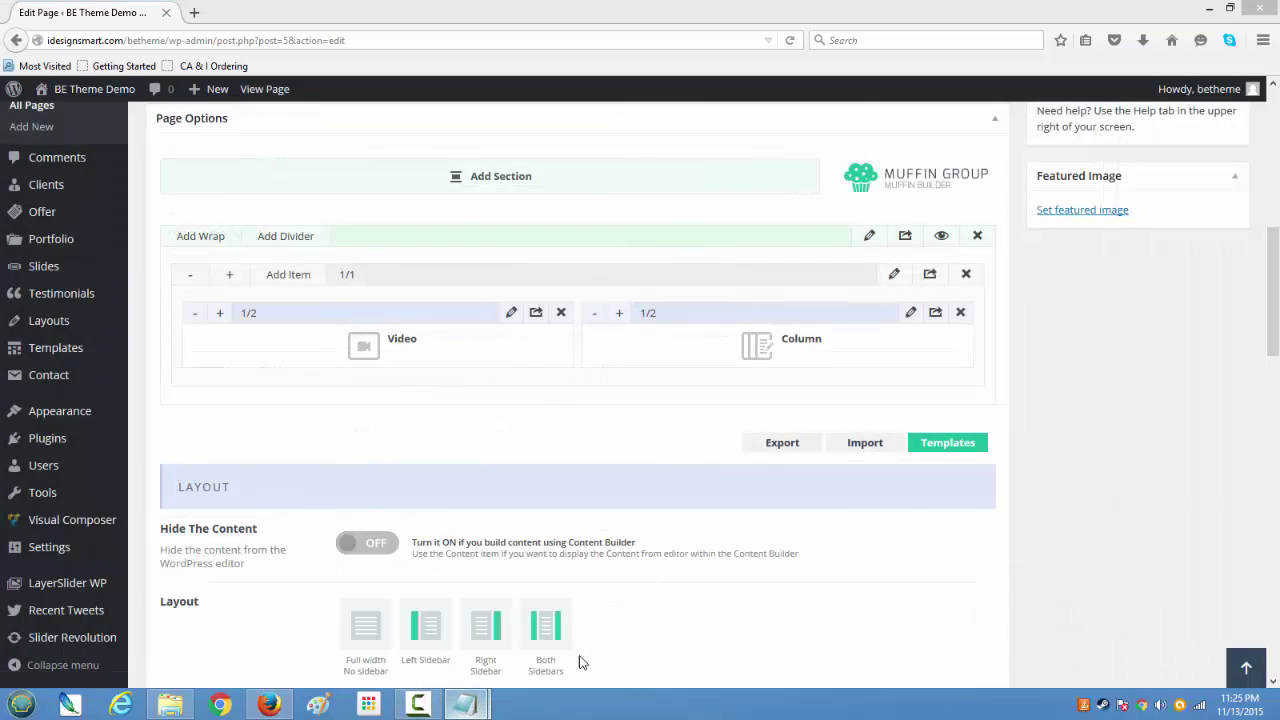
{"action": "left_click_drag", "start_coordinate": [805, 297], "coordinate": [852, 440]}
{"action": "right_click", "coordinate": [886, 391]}
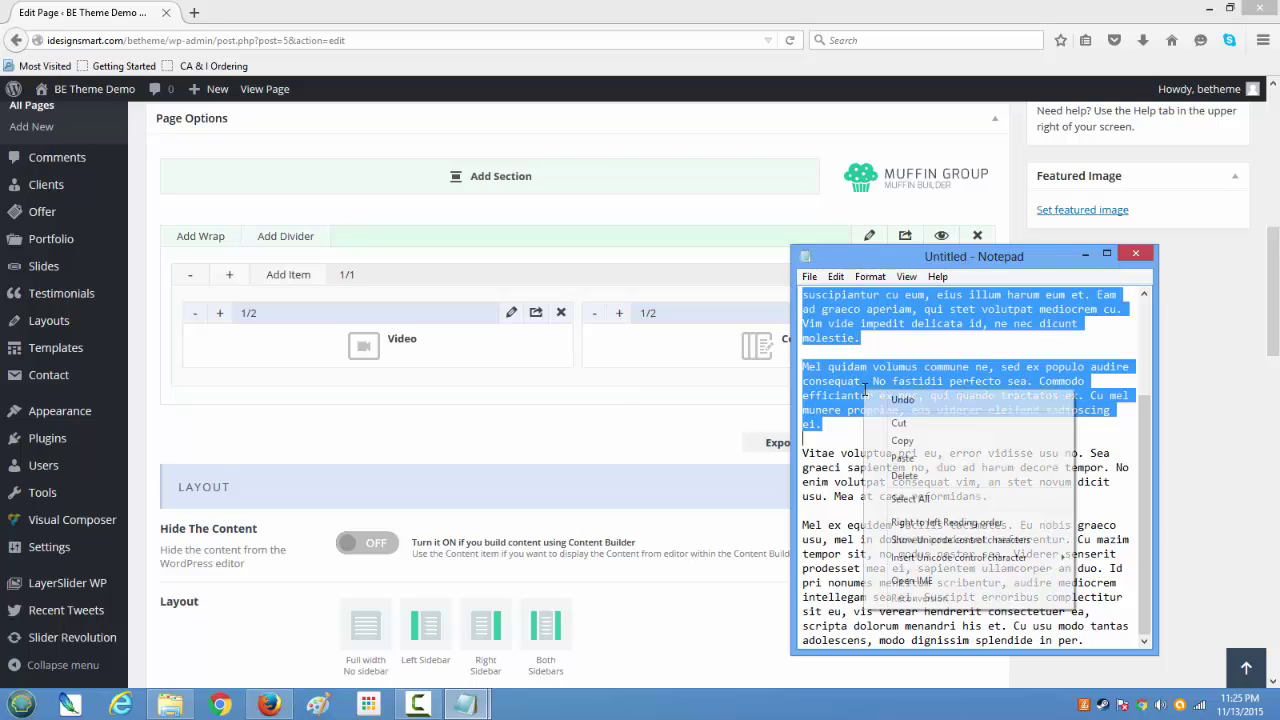
{"action": "left_click", "coordinate": [902, 440]}
Back in the page editor, open the Column item's settings and paste the copied paragraphs as its content
{"action": "left_click", "coordinate": [756, 362]}
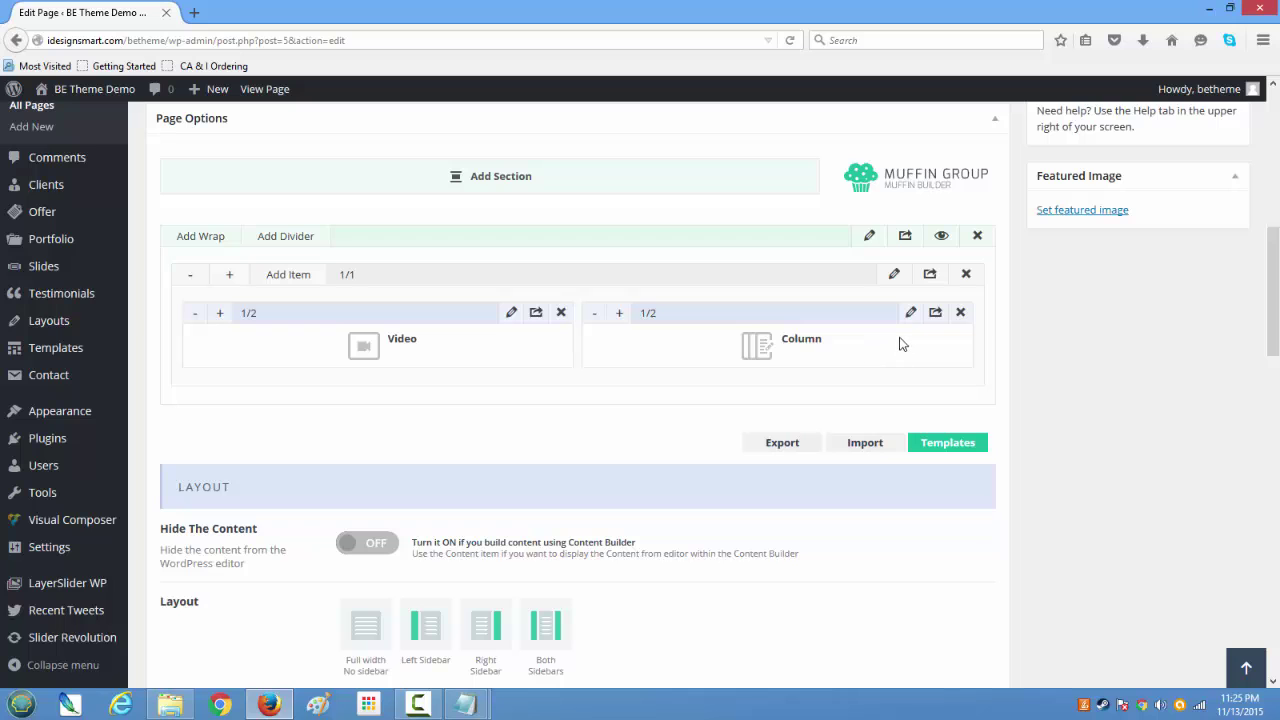
{"action": "left_click", "coordinate": [910, 314]}
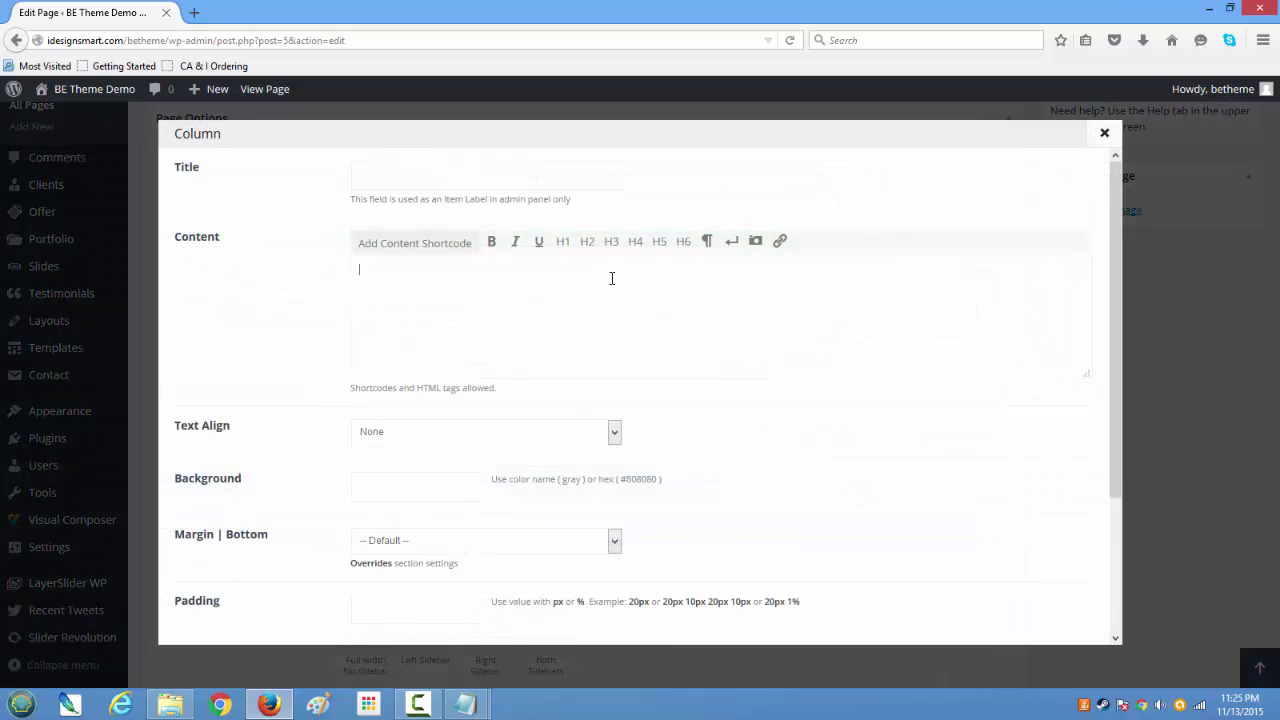
{"action": "key", "text": "ctrl+v"}
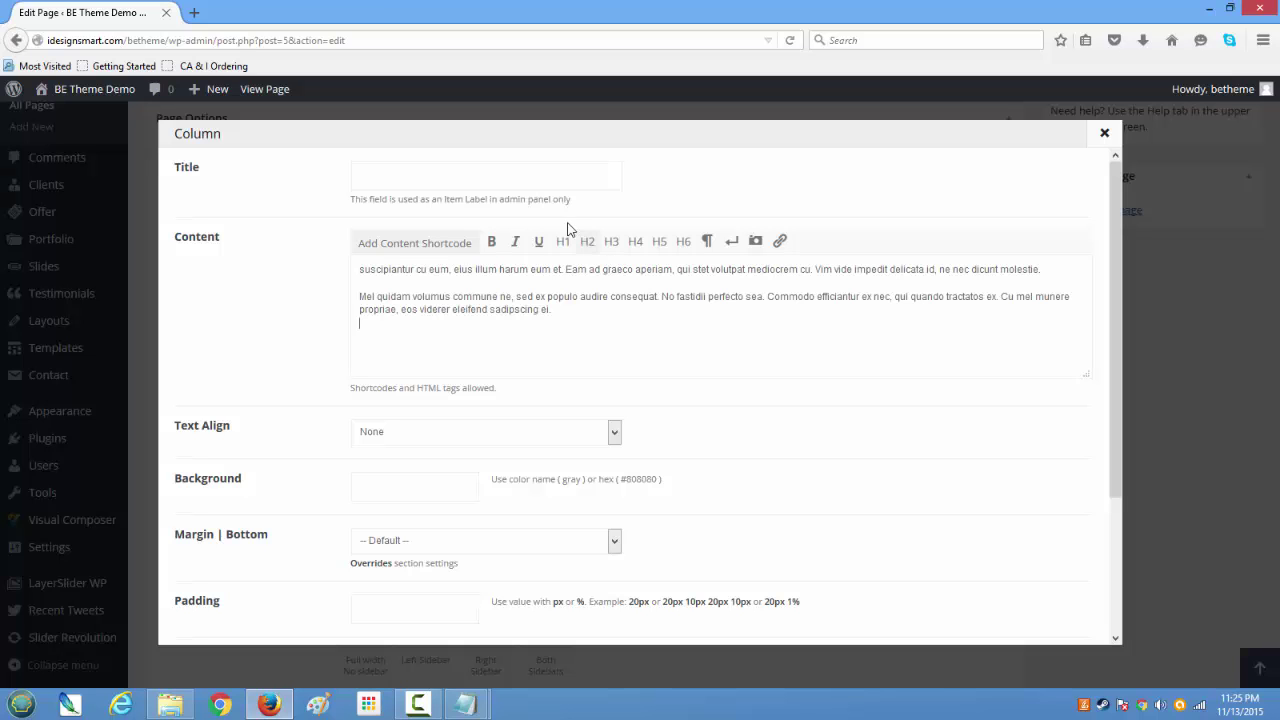
Title the Column item "About me" and set its text alignment to Center
{"action": "left_click", "coordinate": [557, 173]}
{"action": "scroll", "coordinate": [654, 394], "scroll_direction": "down", "scroll_amount": 4}
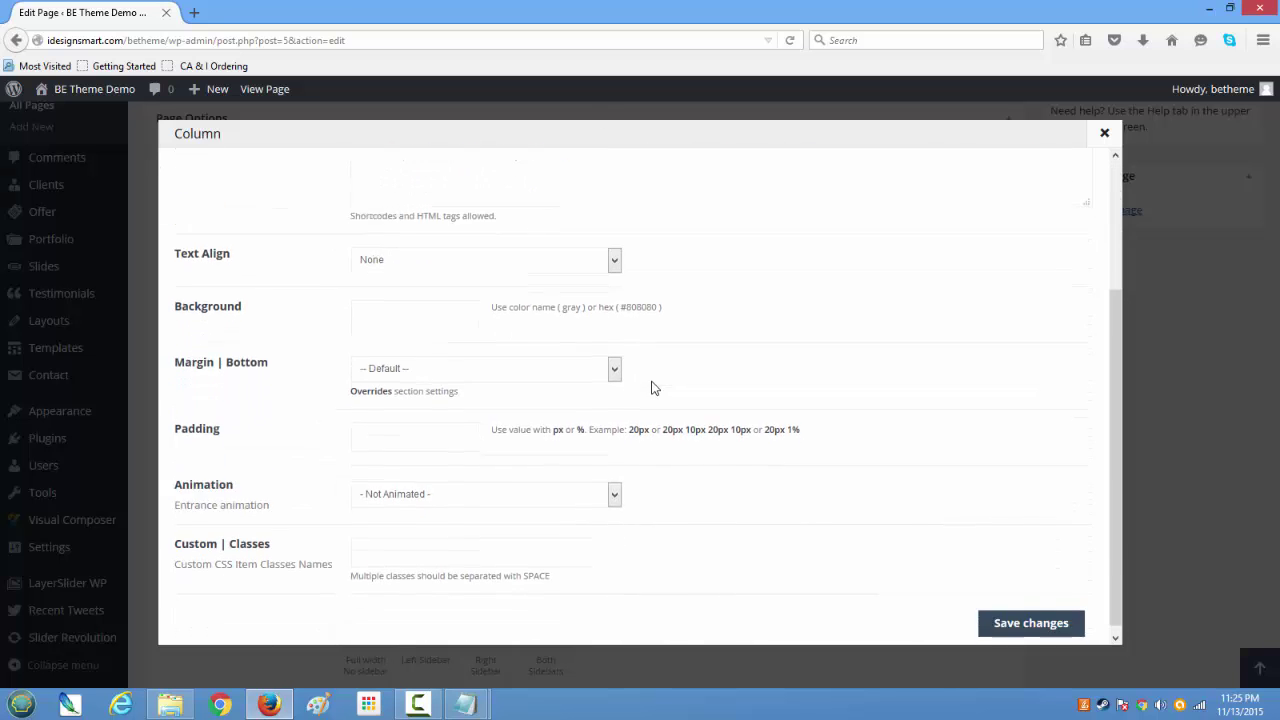
{"action": "scroll", "coordinate": [335, 366], "scroll_direction": "up", "scroll_amount": 4}
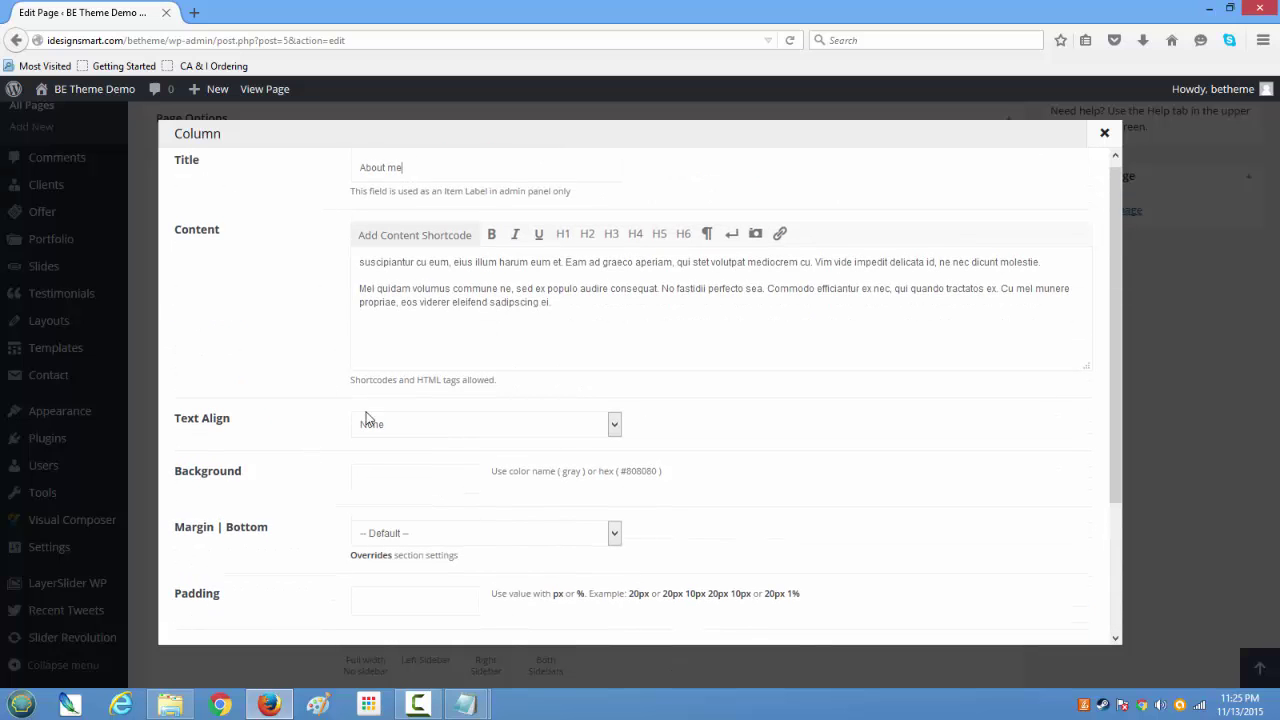
{"action": "left_click", "coordinate": [409, 424]}
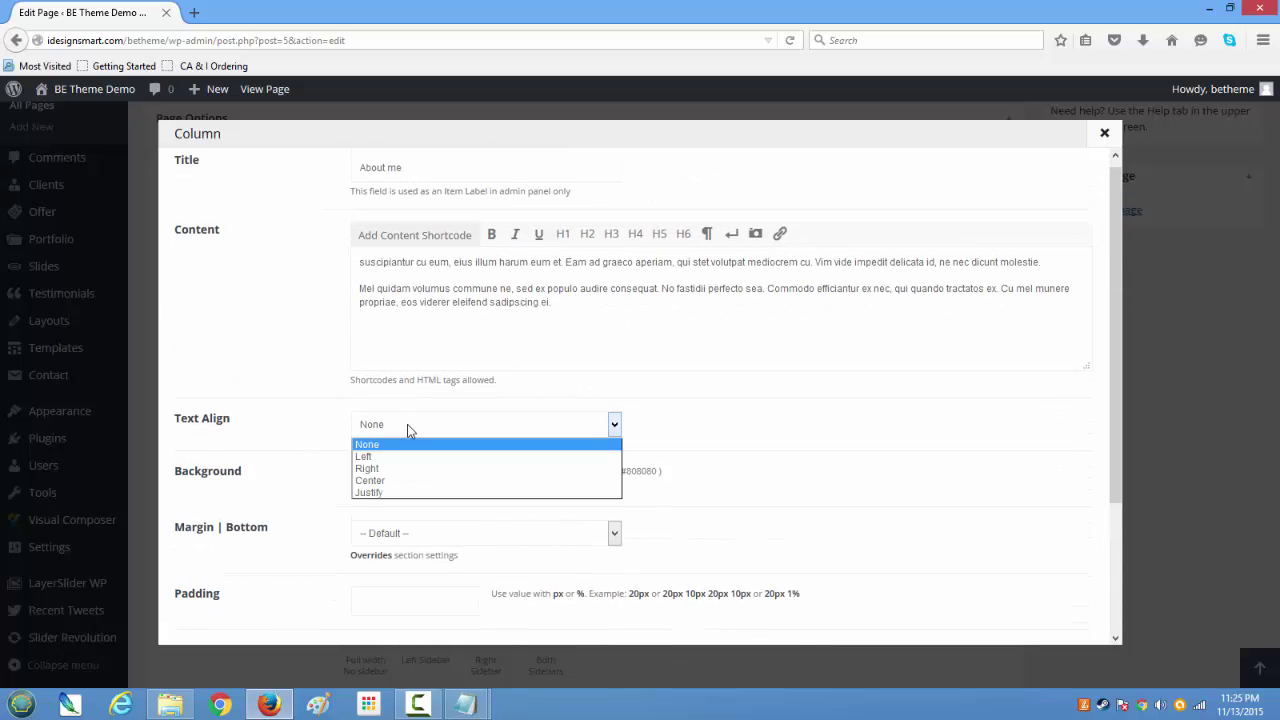
{"action": "left_click", "coordinate": [398, 482]}
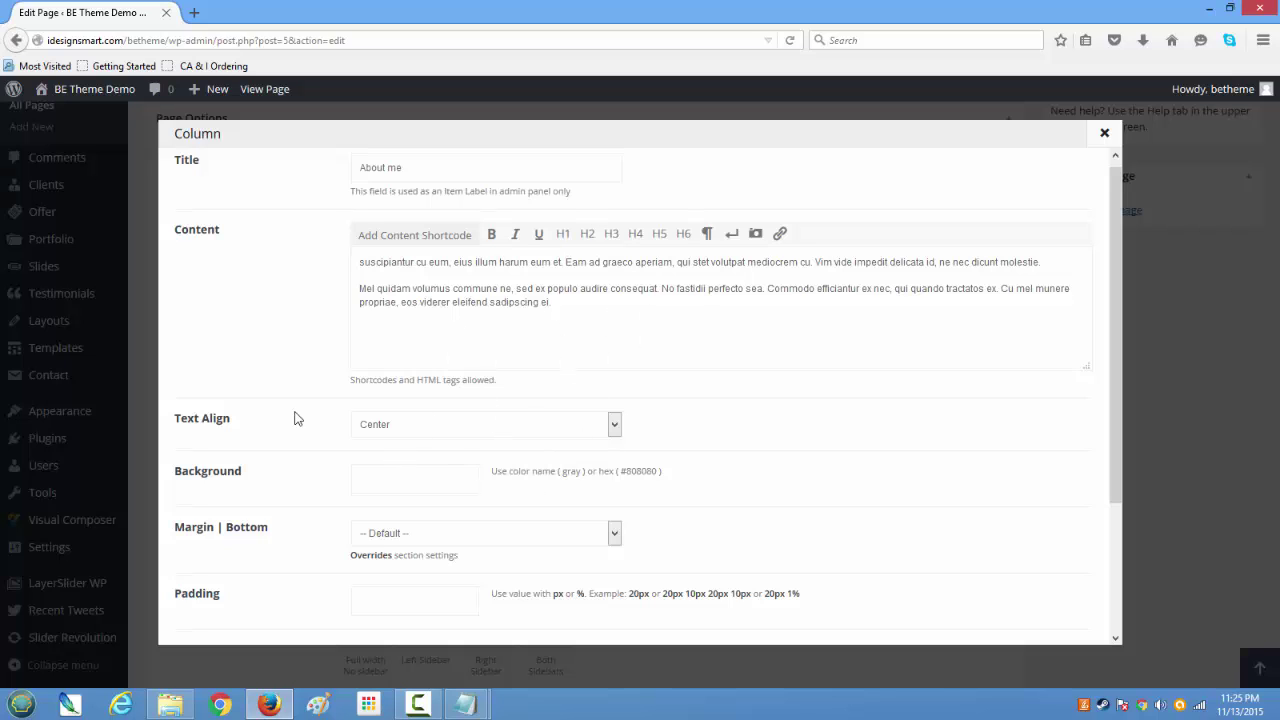
Insert the line "Customization Geeks" above the Column's paragraphs and format it as an H2 heading
{"action": "scroll", "coordinate": [440, 431], "scroll_direction": "down", "scroll_amount": 1}
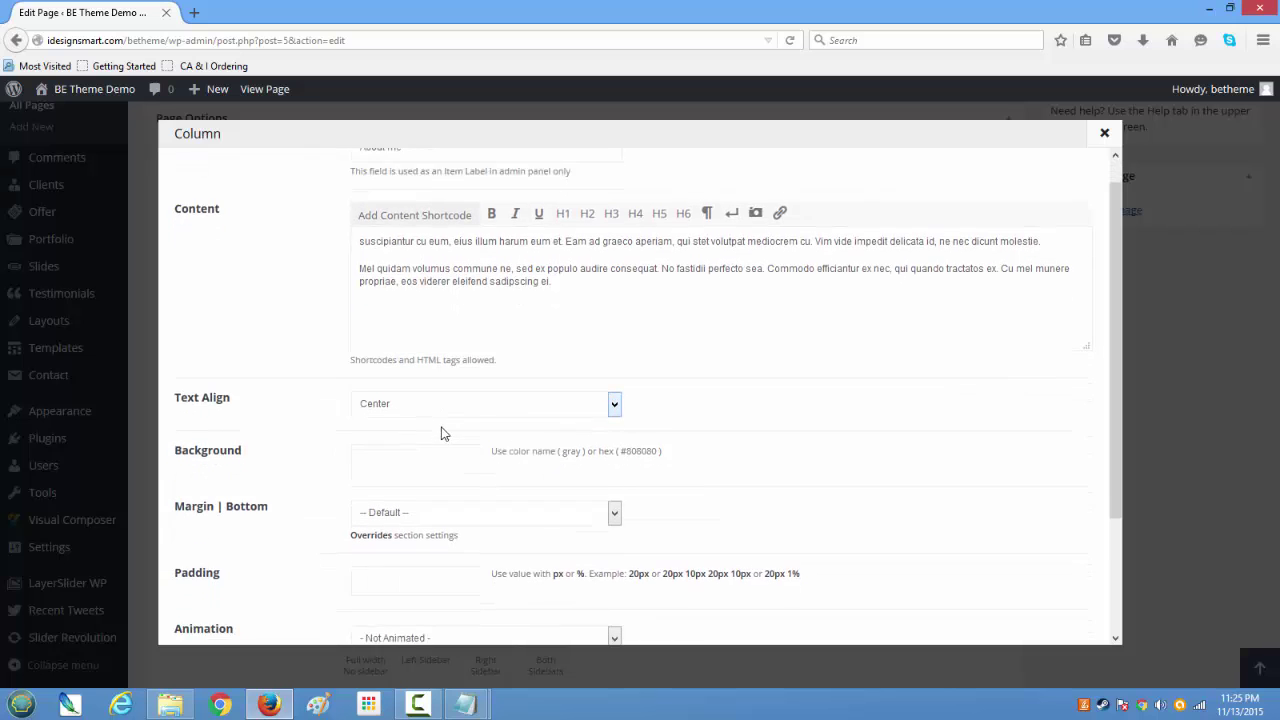
{"action": "key", "text": "Return"}
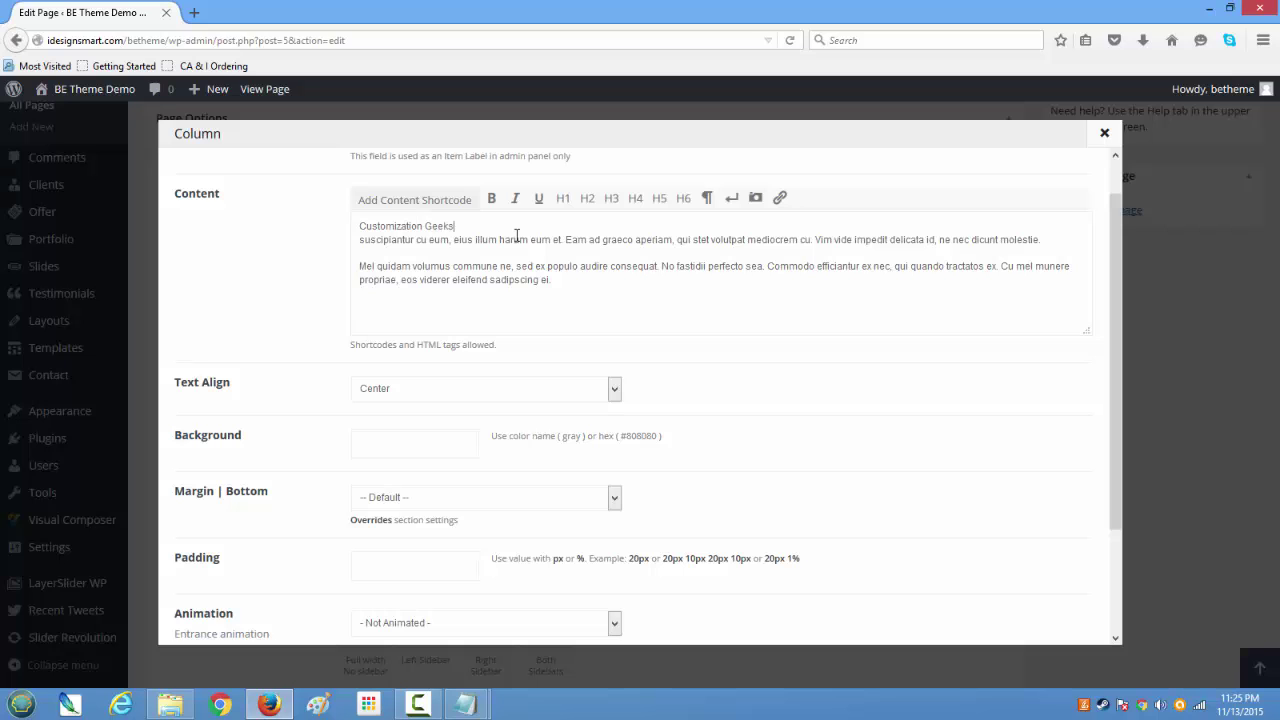
{"action": "left_click_drag", "start_coordinate": [464, 230], "coordinate": [296, 218]}
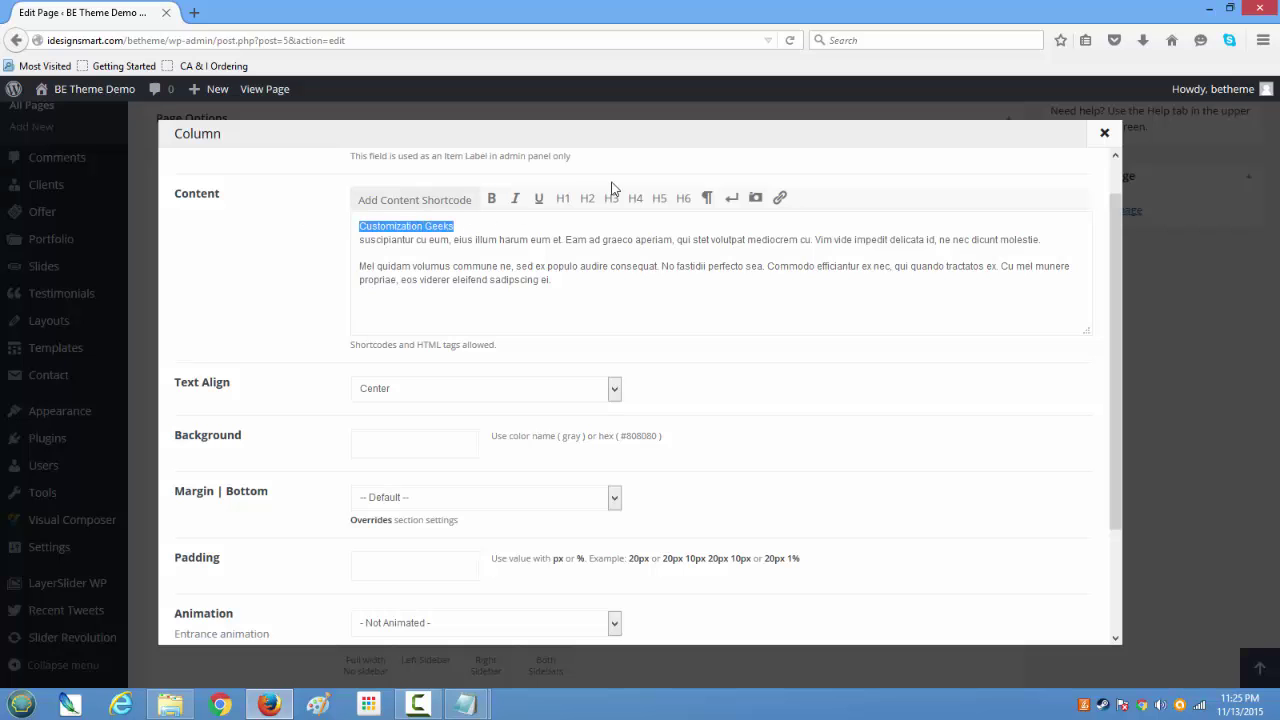
{"action": "left_click", "coordinate": [590, 207]}
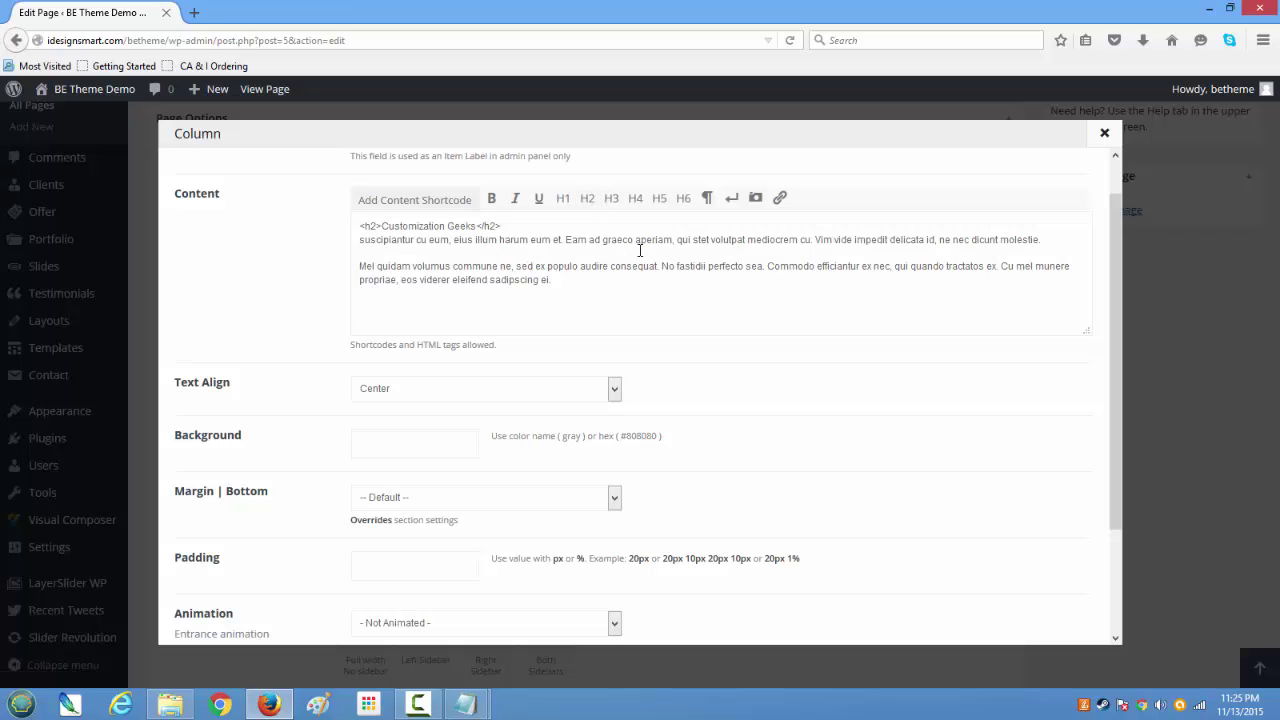
Look over the Column item's settings and save them
{"action": "scroll", "coordinate": [676, 340], "scroll_direction": "down", "scroll_amount": 3}
{"action": "scroll", "coordinate": [677, 349], "scroll_direction": "up", "scroll_amount": 3}
{"action": "scroll", "coordinate": [640, 335], "scroll_direction": "down", "scroll_amount": 3}
{"action": "scroll", "coordinate": [650, 355], "scroll_direction": "up", "scroll_amount": 3}
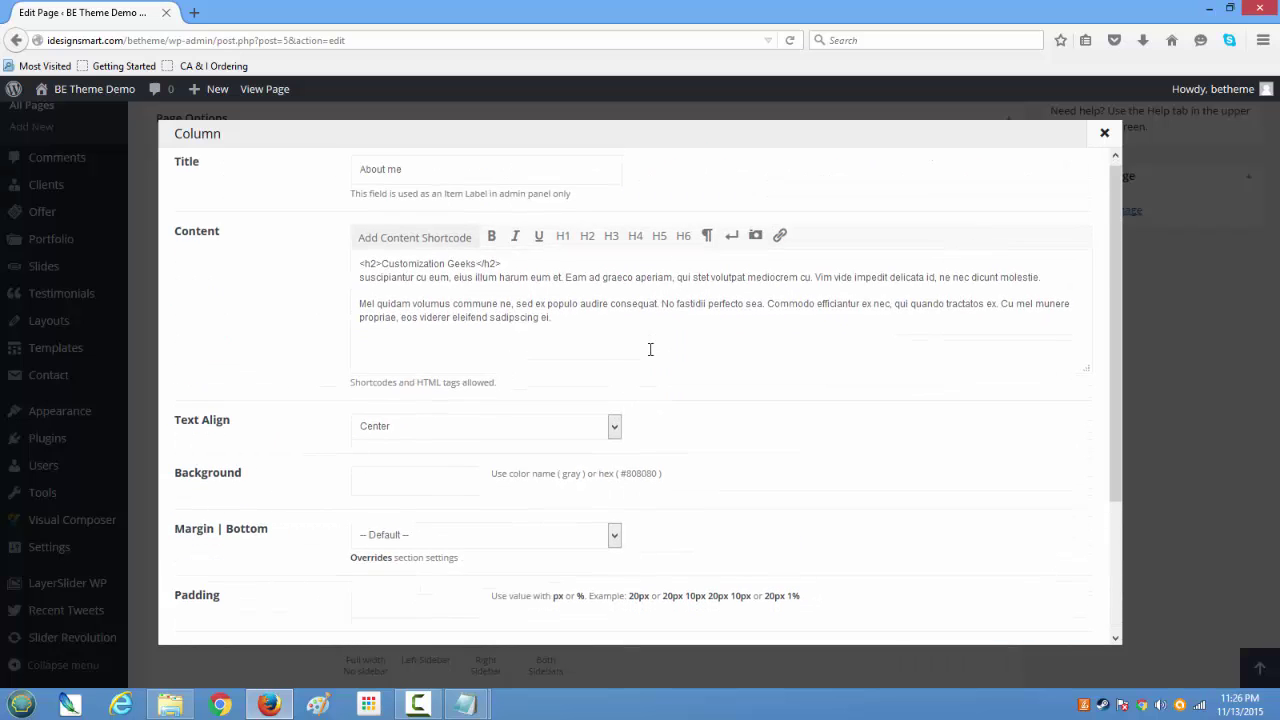
{"action": "scroll", "coordinate": [655, 360], "scroll_direction": "down", "scroll_amount": 3}
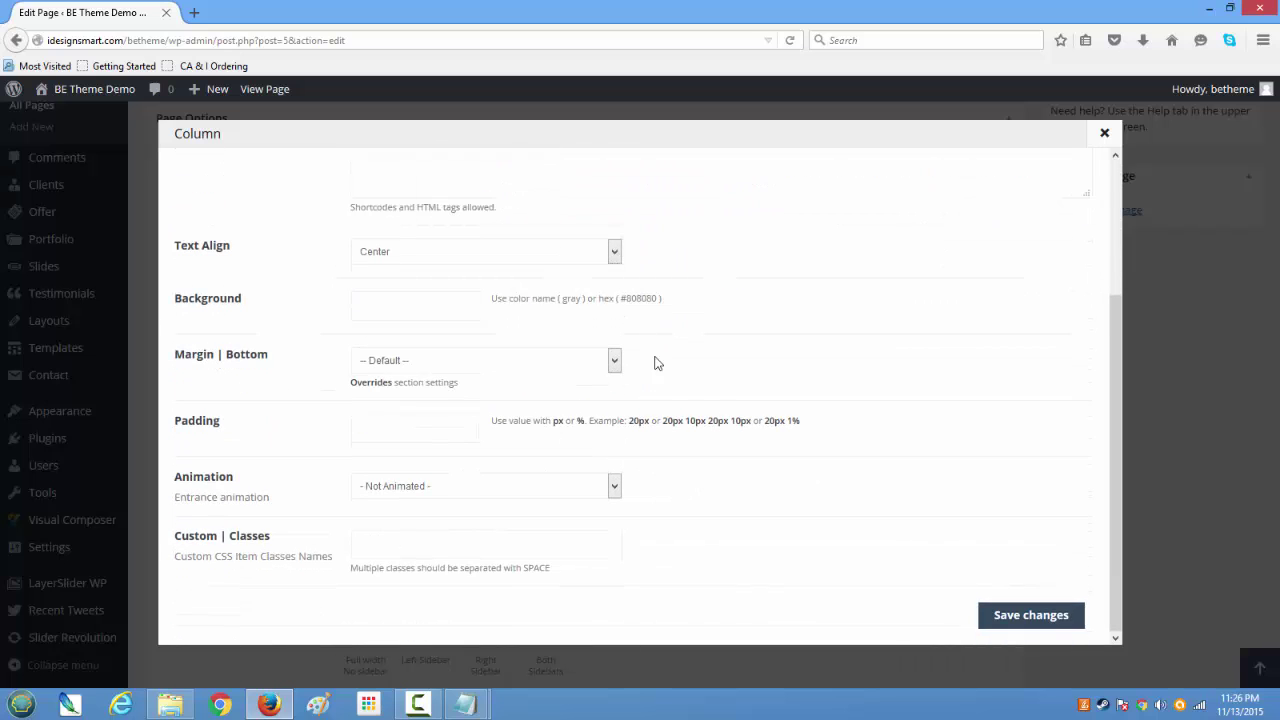
{"action": "left_click", "coordinate": [1052, 622]}
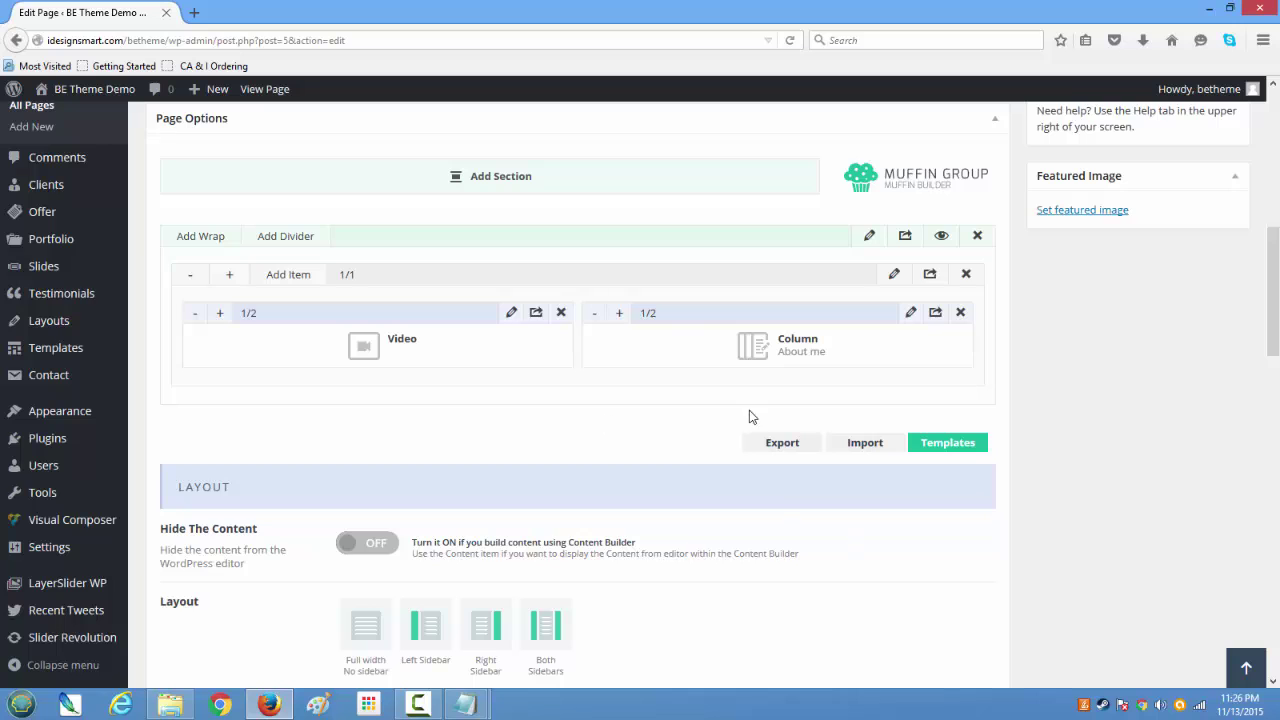
Update the published Home page with the new builder content
{"action": "scroll", "coordinate": [760, 417], "scroll_direction": "up", "scroll_amount": 5}
{"action": "scroll", "coordinate": [760, 420], "scroll_direction": "down", "scroll_amount": 5}
{"action": "scroll", "coordinate": [693, 400], "scroll_direction": "up", "scroll_amount": 5}
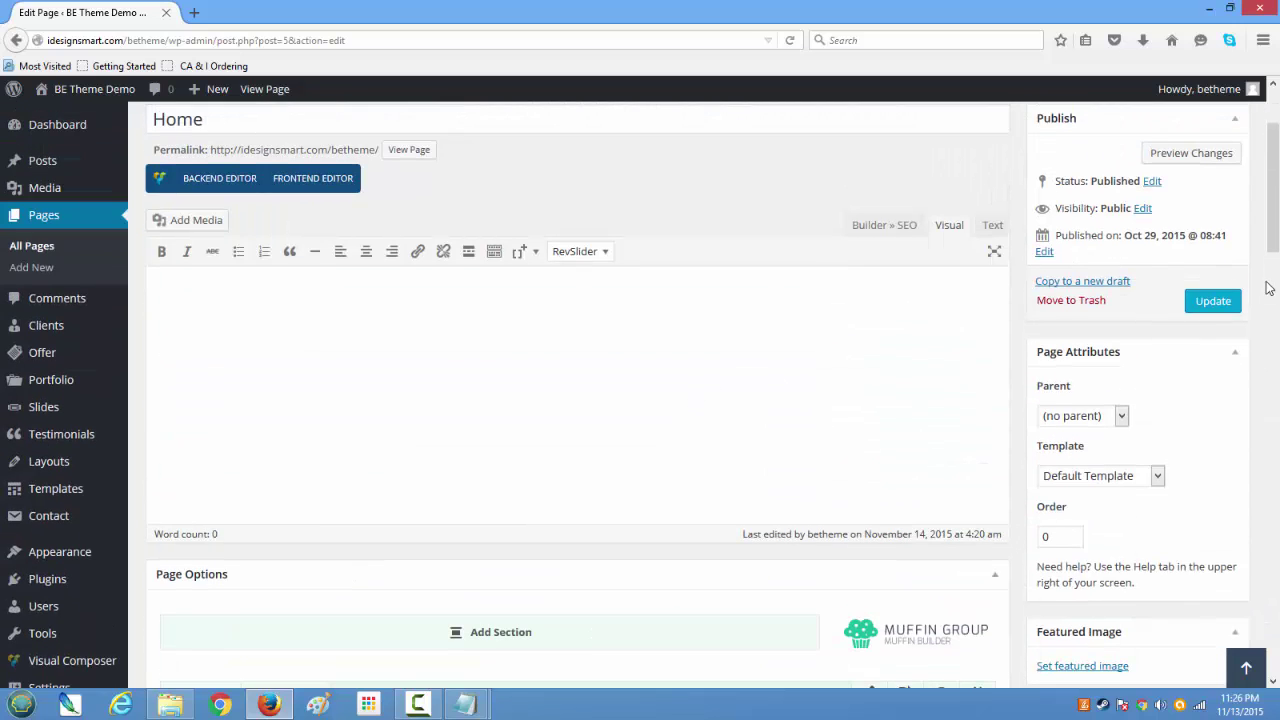
{"action": "left_click", "coordinate": [1201, 300]}
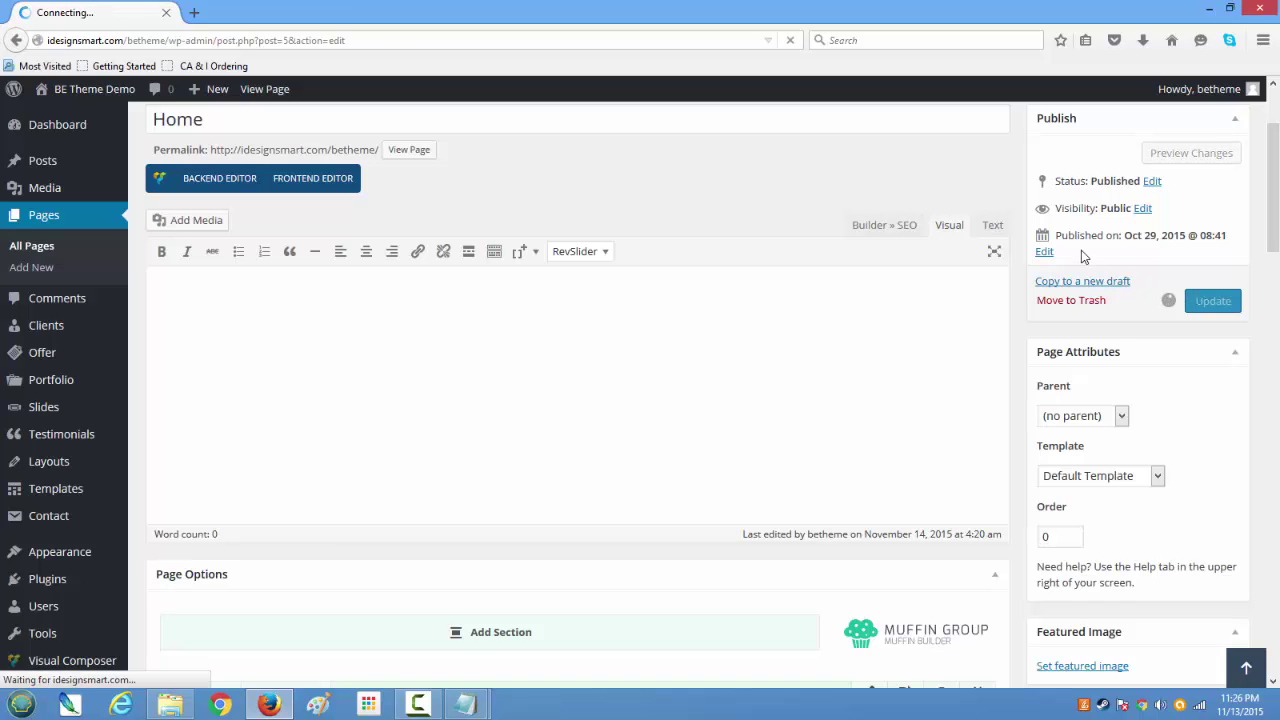
View the Home page in a new browser tab and examine the video and text column below the slider
{"action": "right_click", "coordinate": [279, 91]}
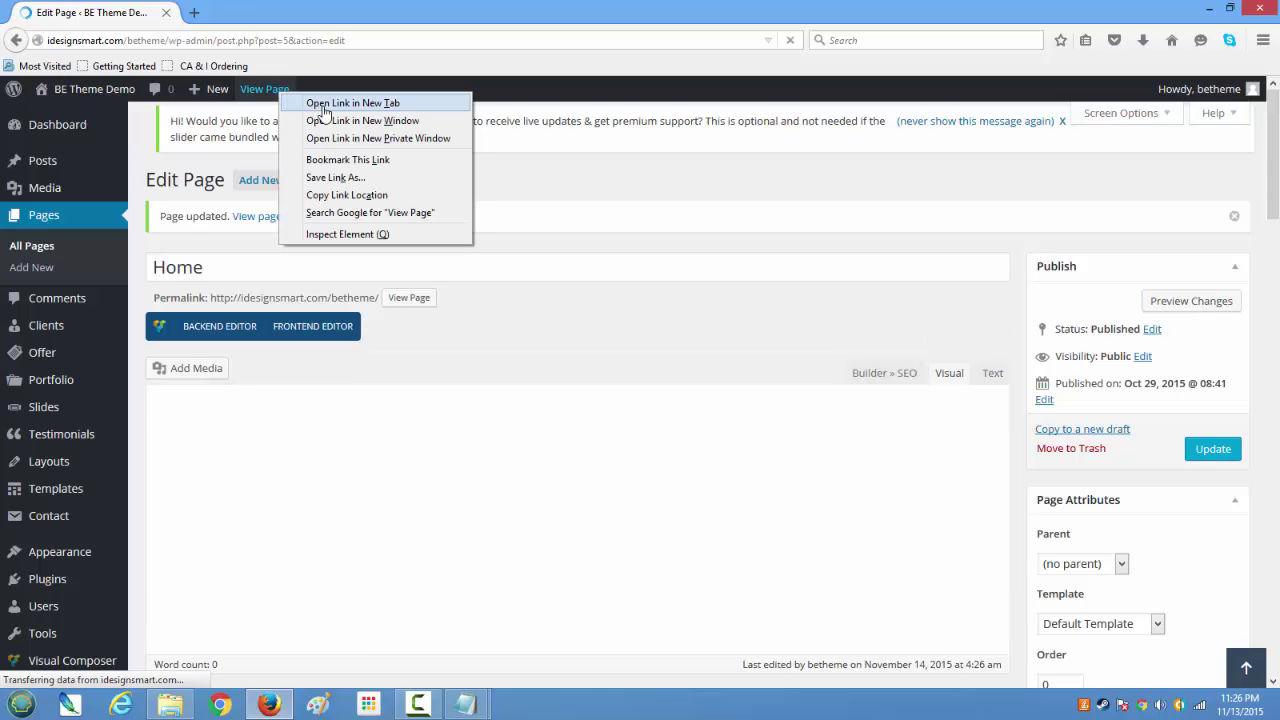
{"action": "left_click", "coordinate": [431, 105]}
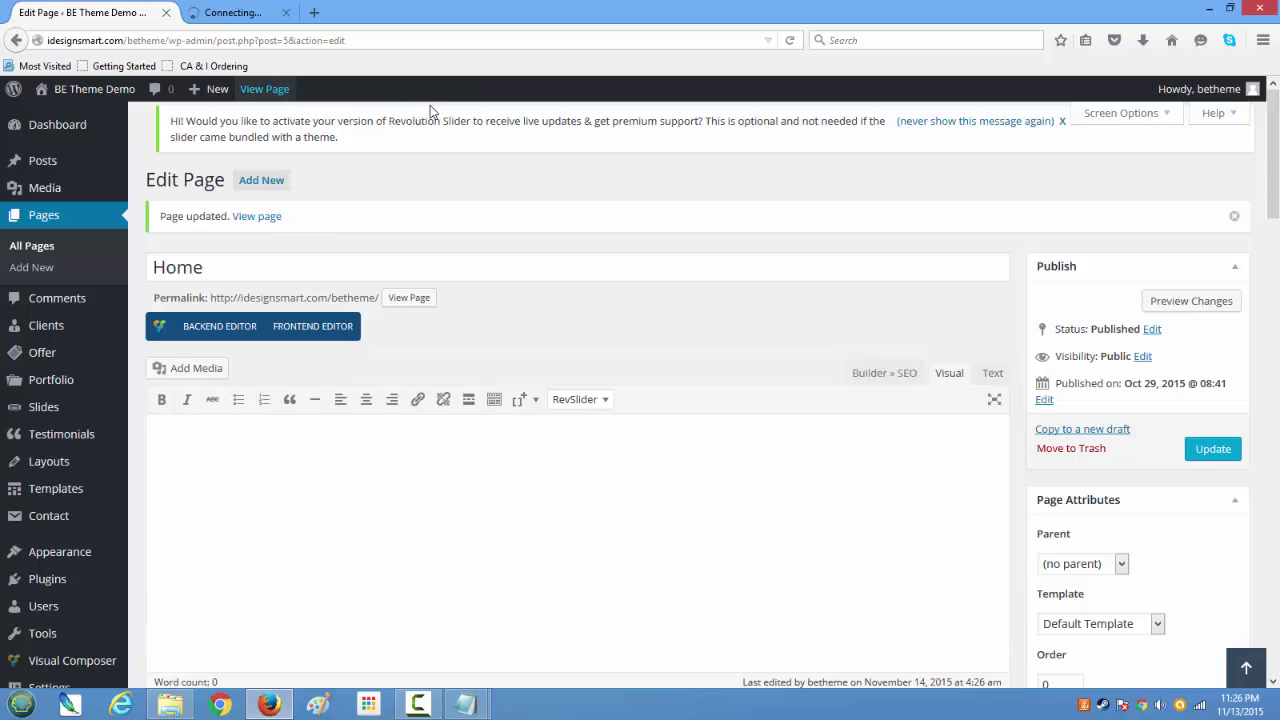
{"action": "left_click", "coordinate": [276, 16]}
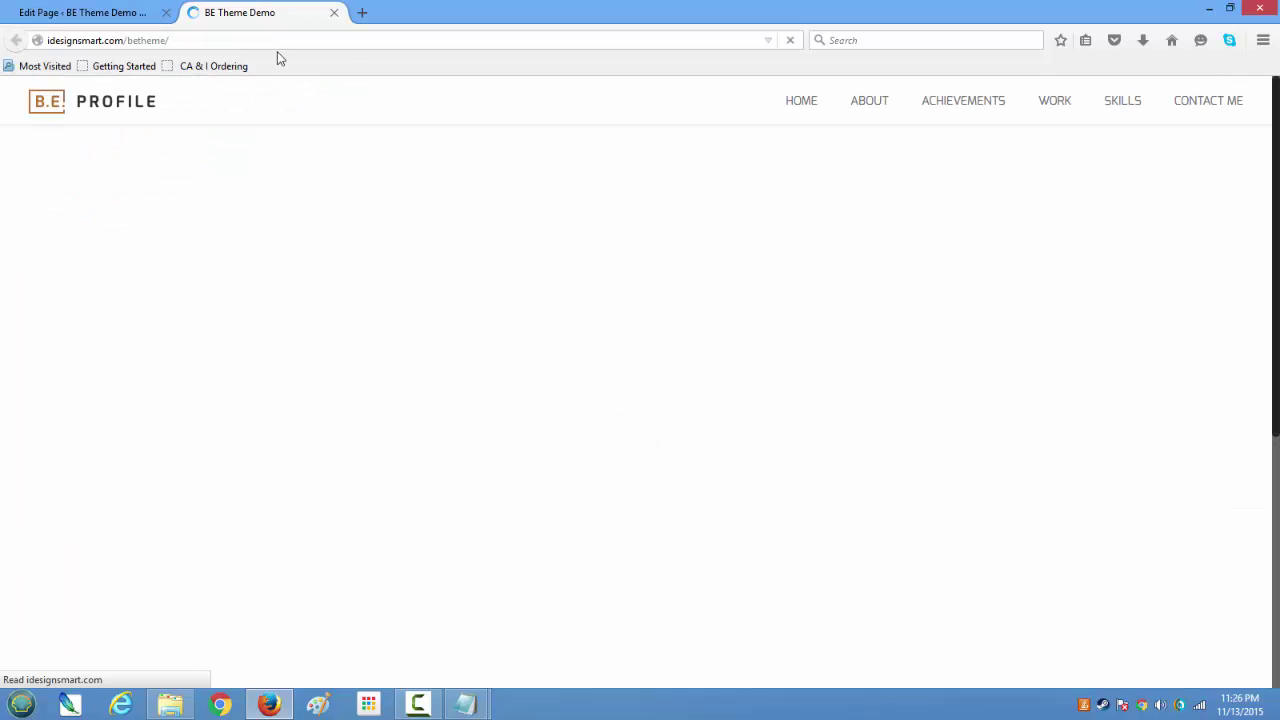
{"action": "scroll", "coordinate": [477, 373], "scroll_direction": "down", "scroll_amount": 3}
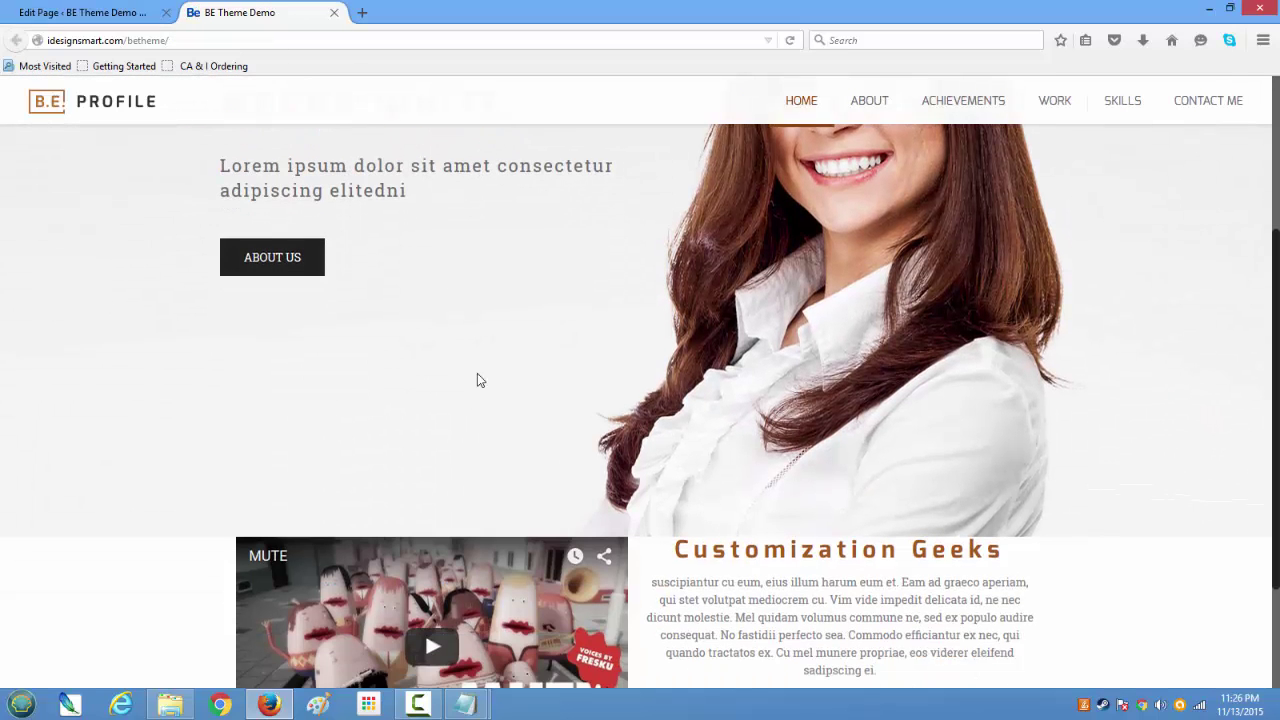
{"action": "scroll", "coordinate": [477, 373], "scroll_direction": "down", "scroll_amount": 2}
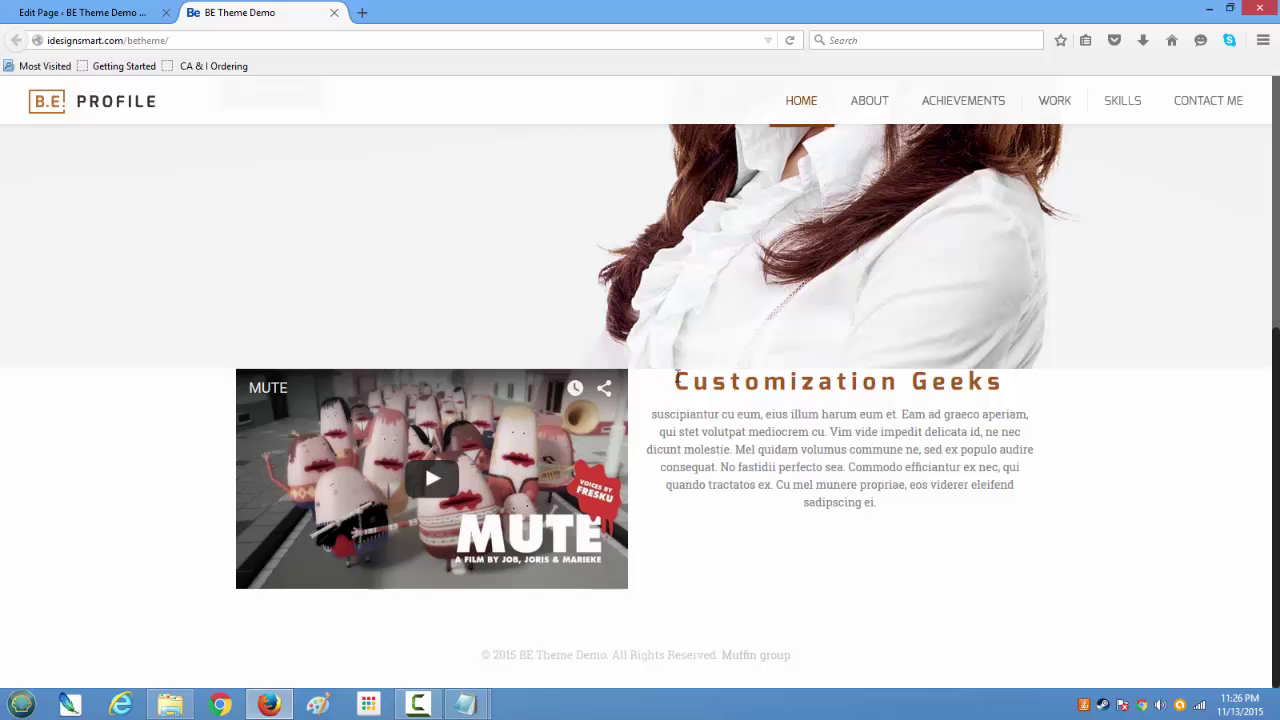
{"action": "left_click_drag", "start_coordinate": [749, 393], "coordinate": [975, 533]}
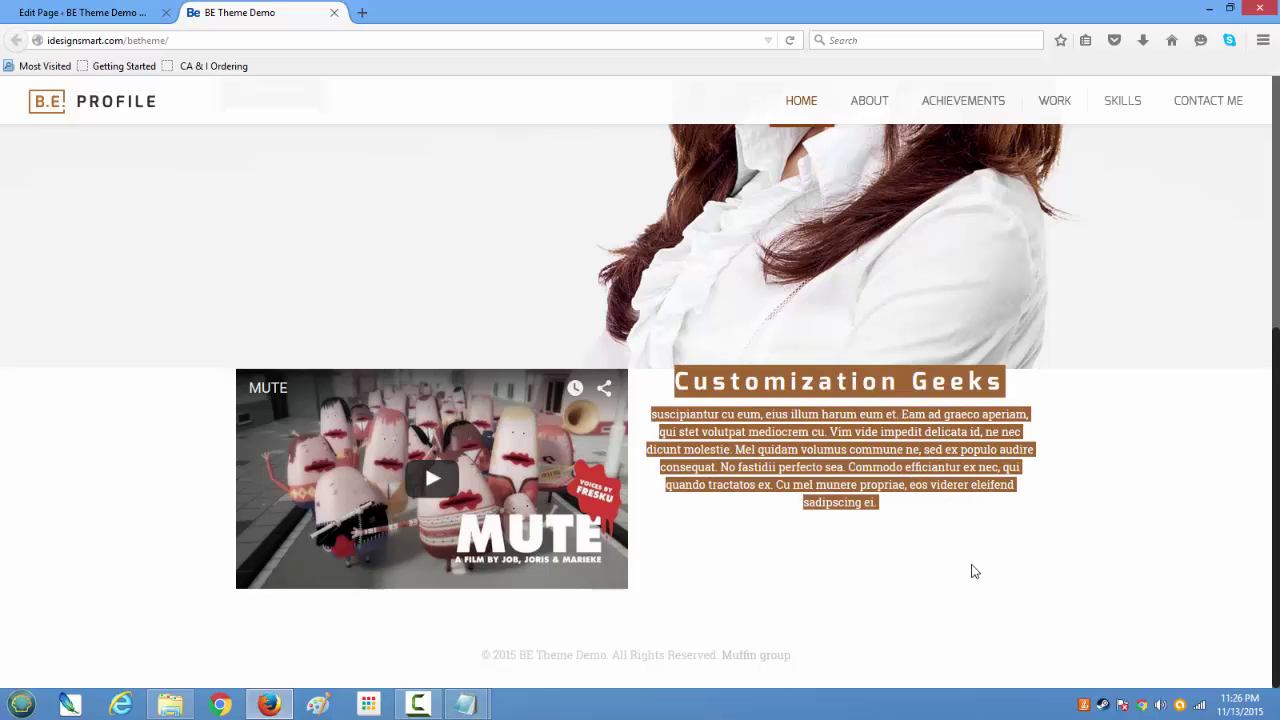
{"action": "left_click", "coordinate": [975, 571]}
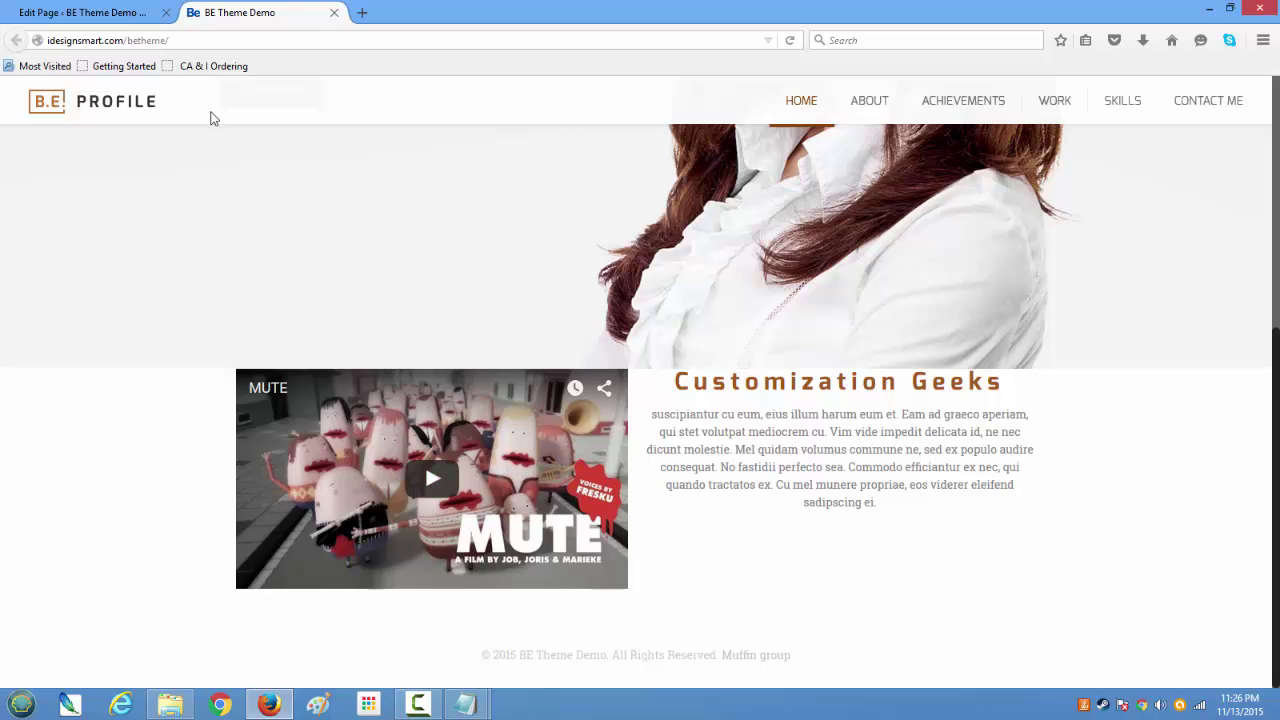
Return to the page editor and inspect the available settings of the existing wrap and its section
{"action": "left_click", "coordinate": [115, 13]}
{"action": "scroll", "coordinate": [430, 380], "scroll_direction": "down", "scroll_amount": 5}
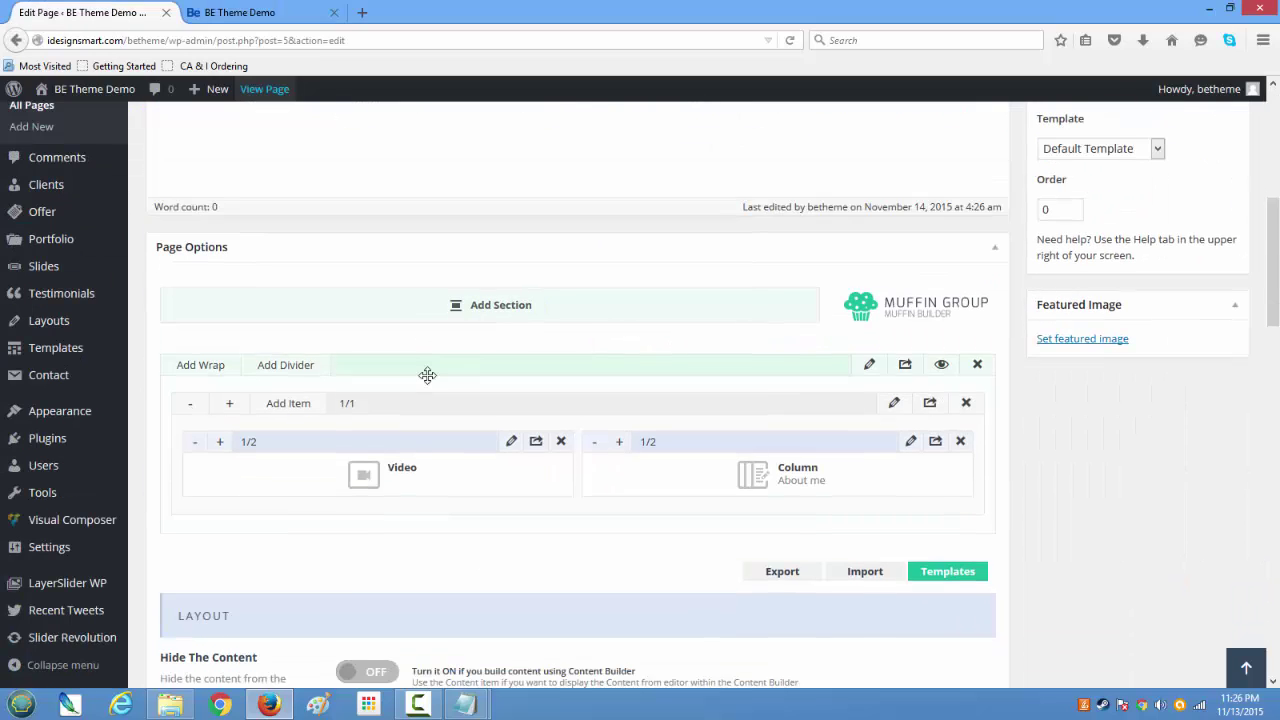
{"action": "scroll", "coordinate": [427, 375], "scroll_direction": "down", "scroll_amount": 4}
{"action": "scroll", "coordinate": [427, 383], "scroll_direction": "up", "scroll_amount": 3}
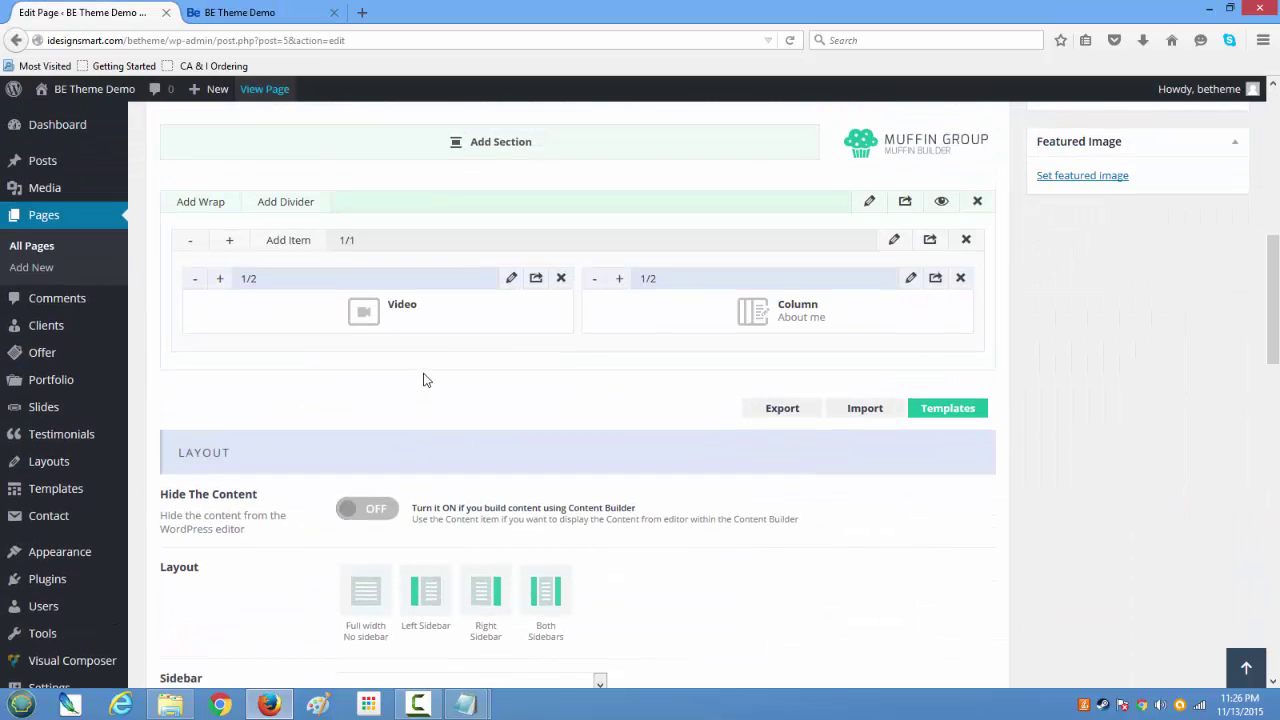
{"action": "left_click", "coordinate": [897, 242]}
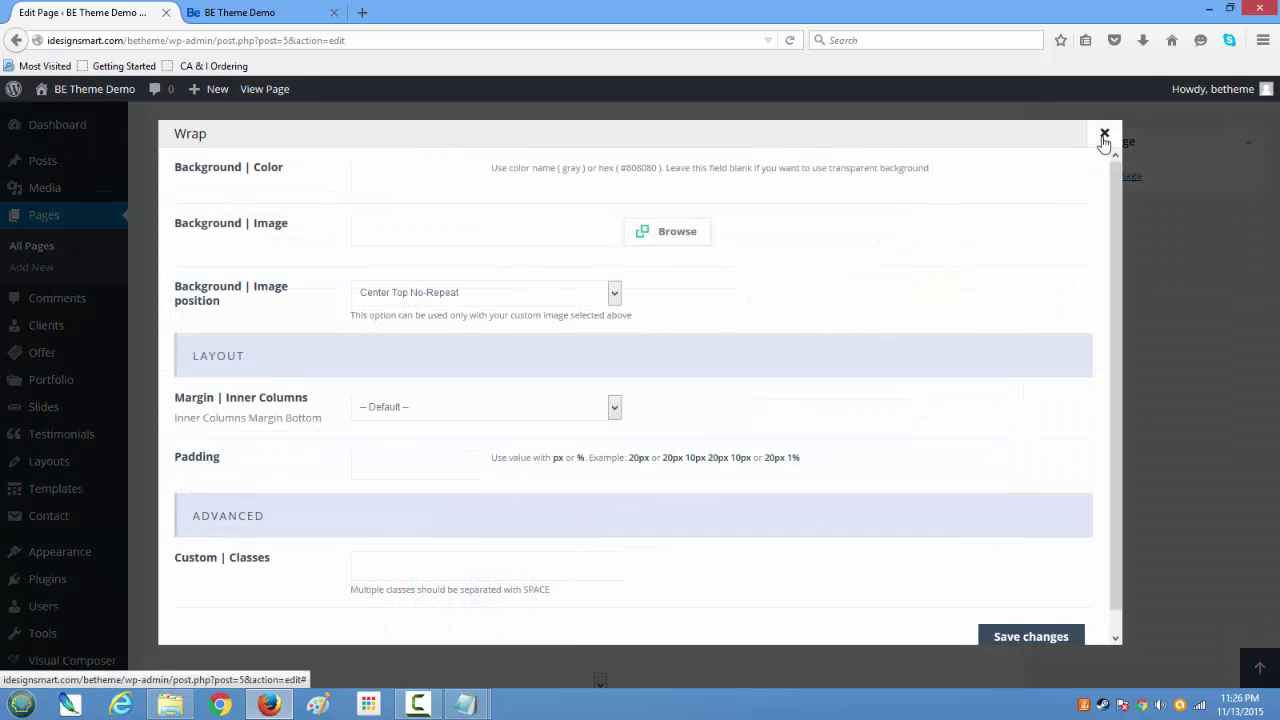
{"action": "left_click", "coordinate": [1104, 133]}
{"action": "left_click", "coordinate": [870, 202]}
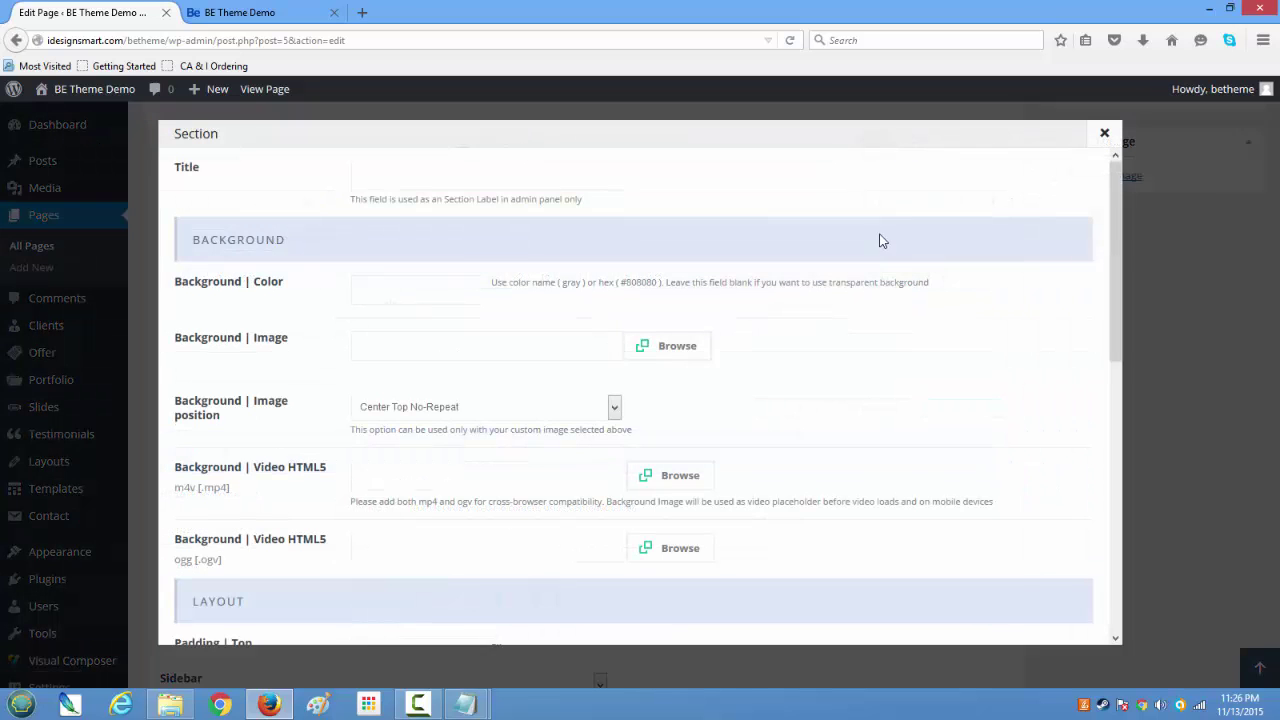
{"action": "left_click", "coordinate": [1104, 133]}
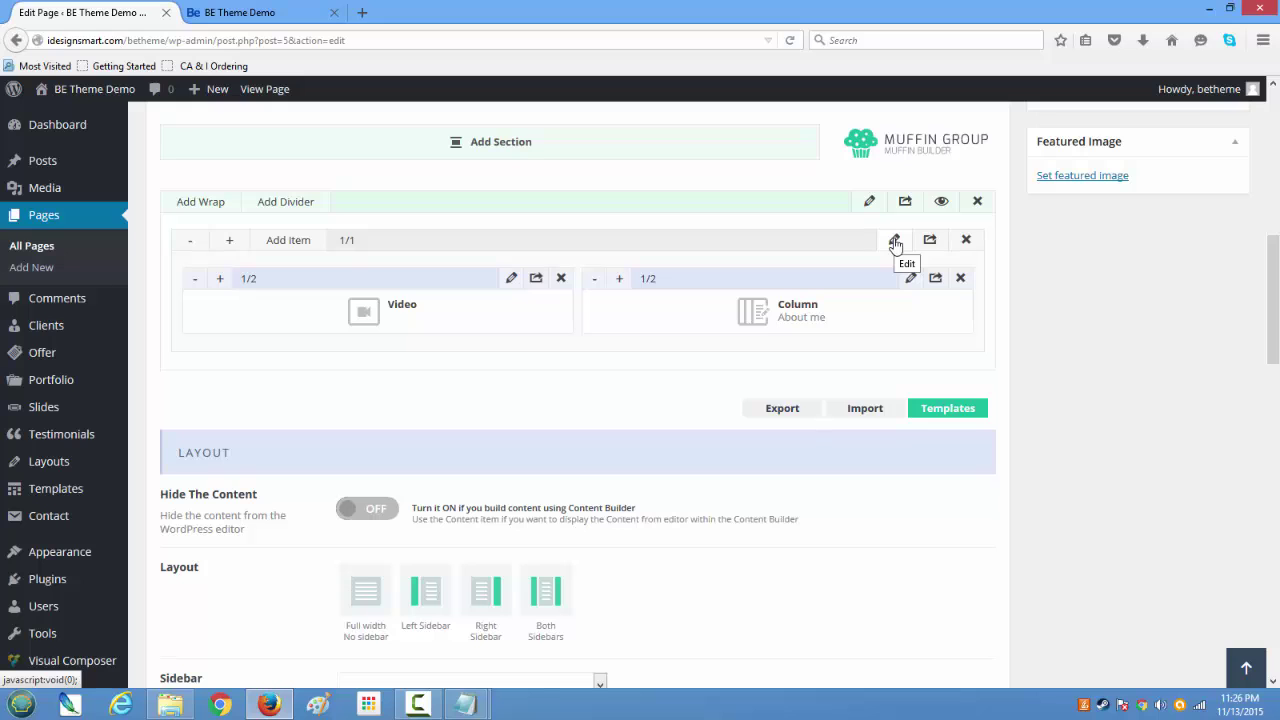
Add a second wrap to the section and check its settings without changing them
{"action": "left_click", "coordinate": [214, 202]}
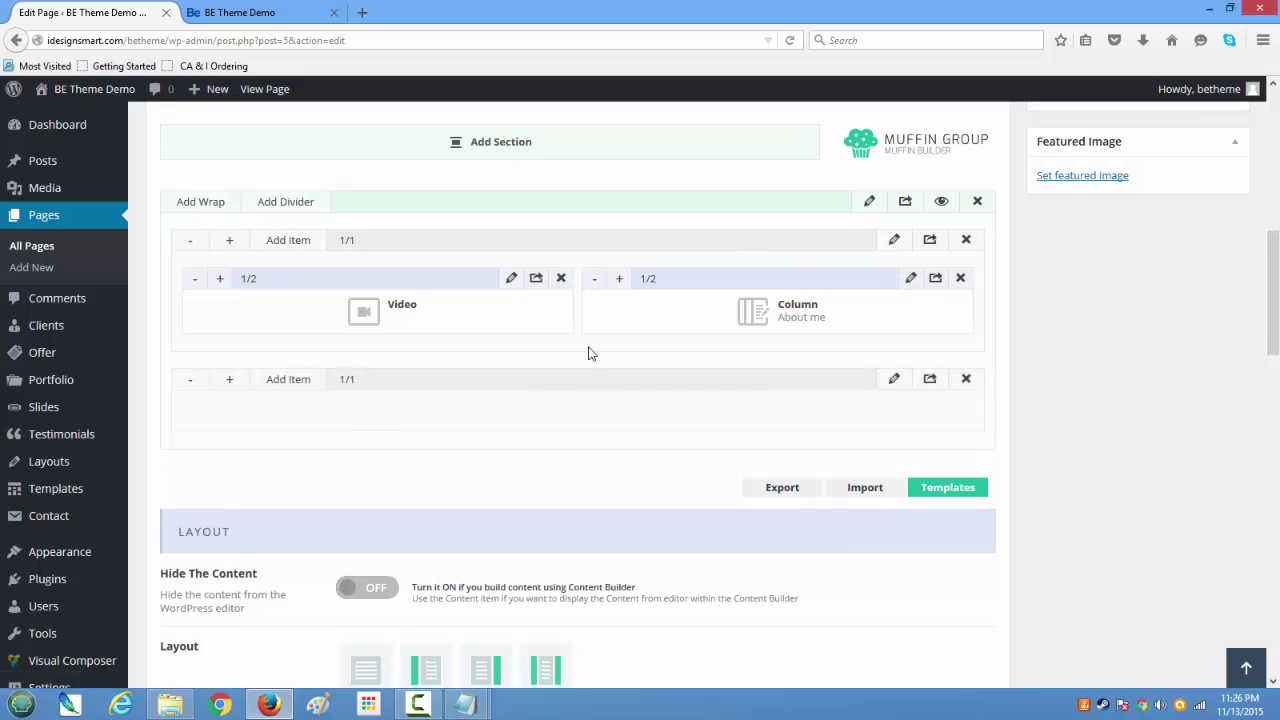
{"action": "left_click", "coordinate": [894, 380]}
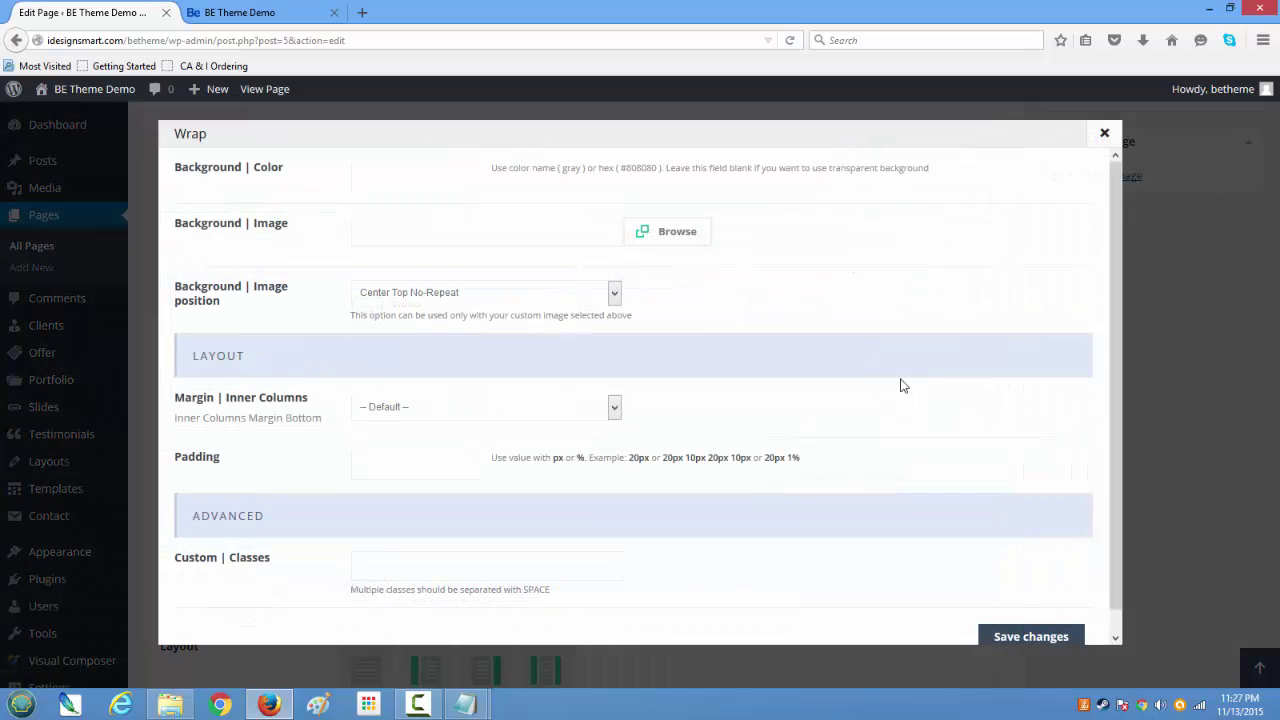
{"action": "left_click", "coordinate": [1104, 133]}
Delete the empty second wrap from the section and review the section's background and layout options
{"action": "left_click", "coordinate": [965, 381]}
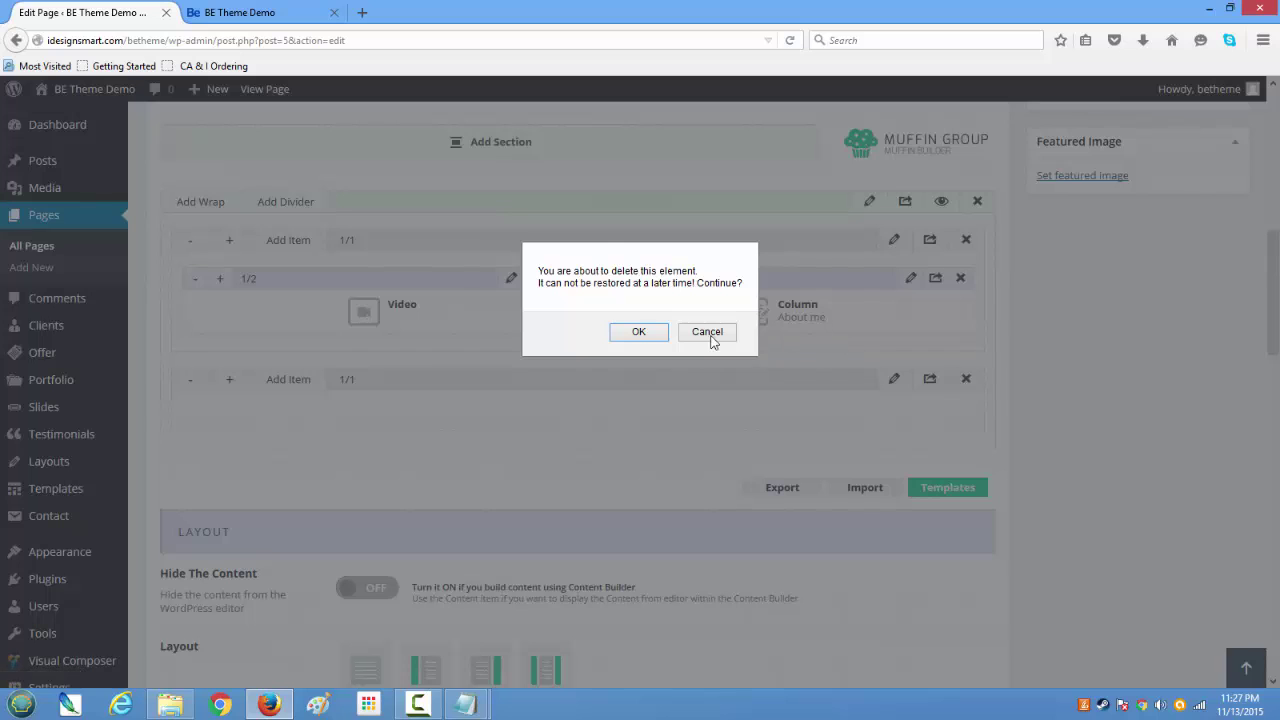
{"action": "left_click", "coordinate": [645, 332]}
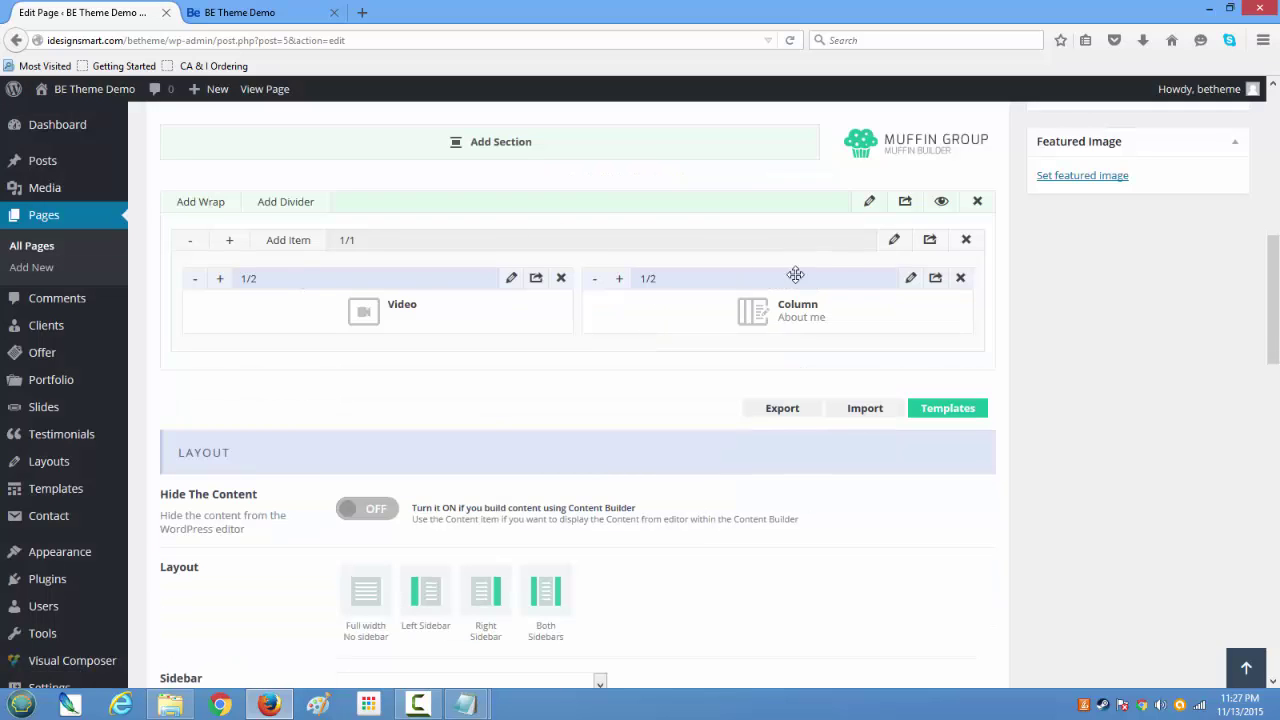
{"action": "left_click", "coordinate": [870, 203]}
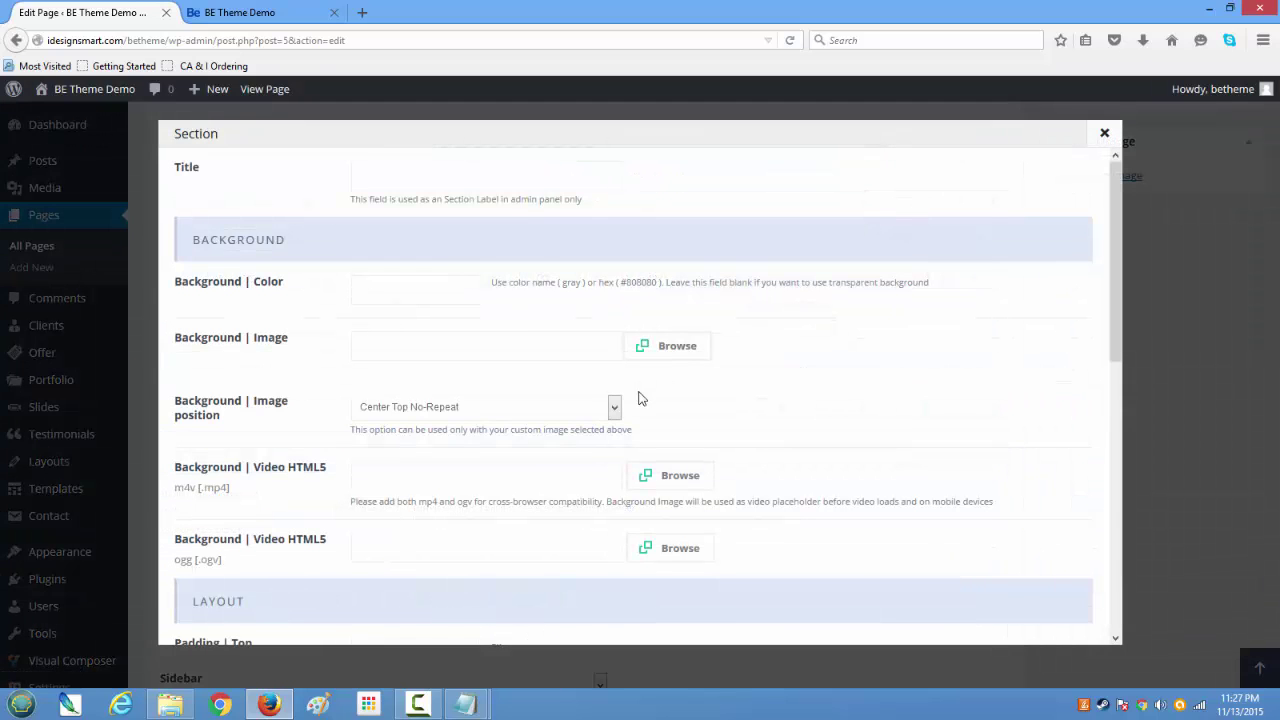
{"action": "scroll", "coordinate": [641, 398], "scroll_direction": "down", "scroll_amount": 1}
{"action": "scroll", "coordinate": [640, 409], "scroll_direction": "down", "scroll_amount": 1}
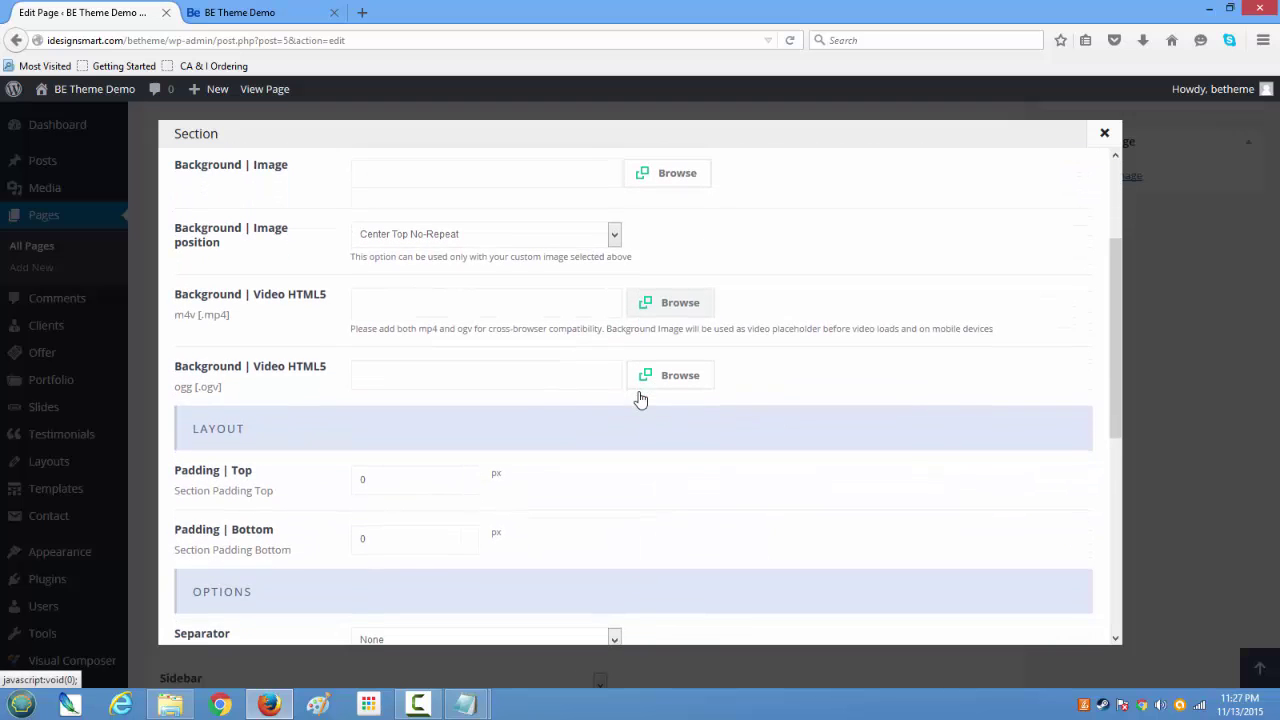
{"action": "left_click", "coordinate": [1104, 132]}
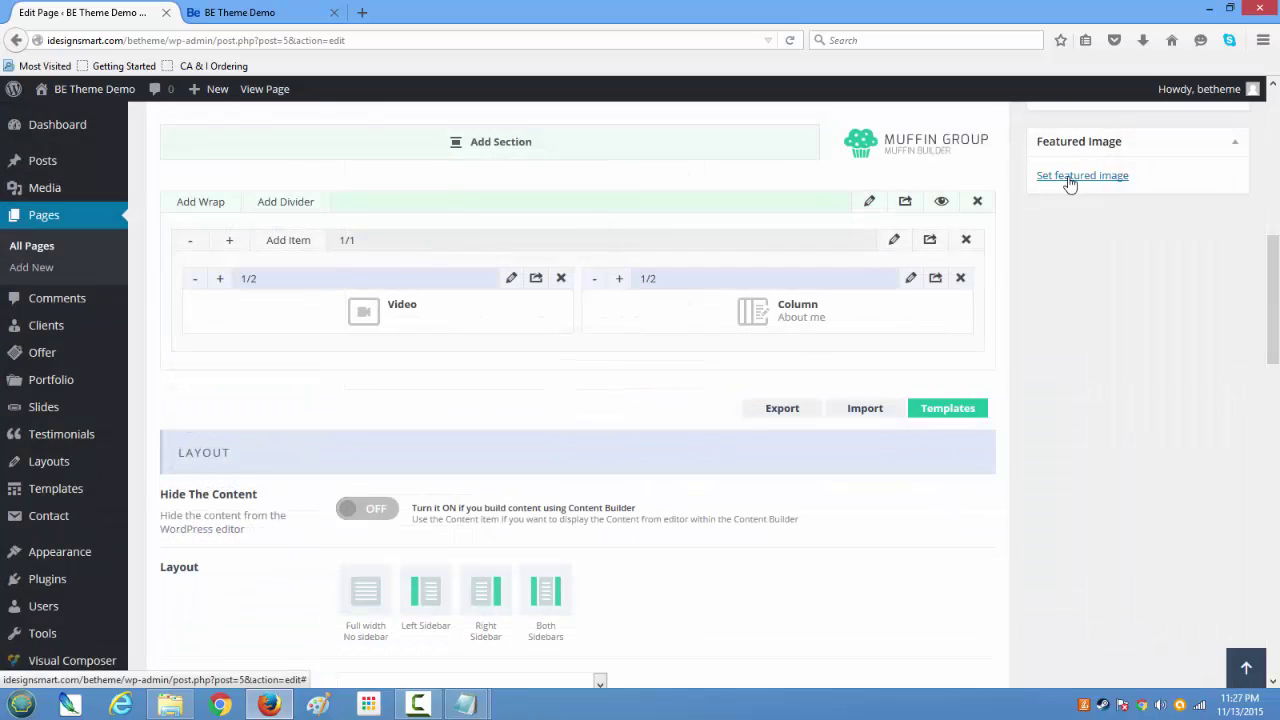
Change the section's top padding, save the section settings and update the Home page
{"action": "left_click", "coordinate": [869, 201]}
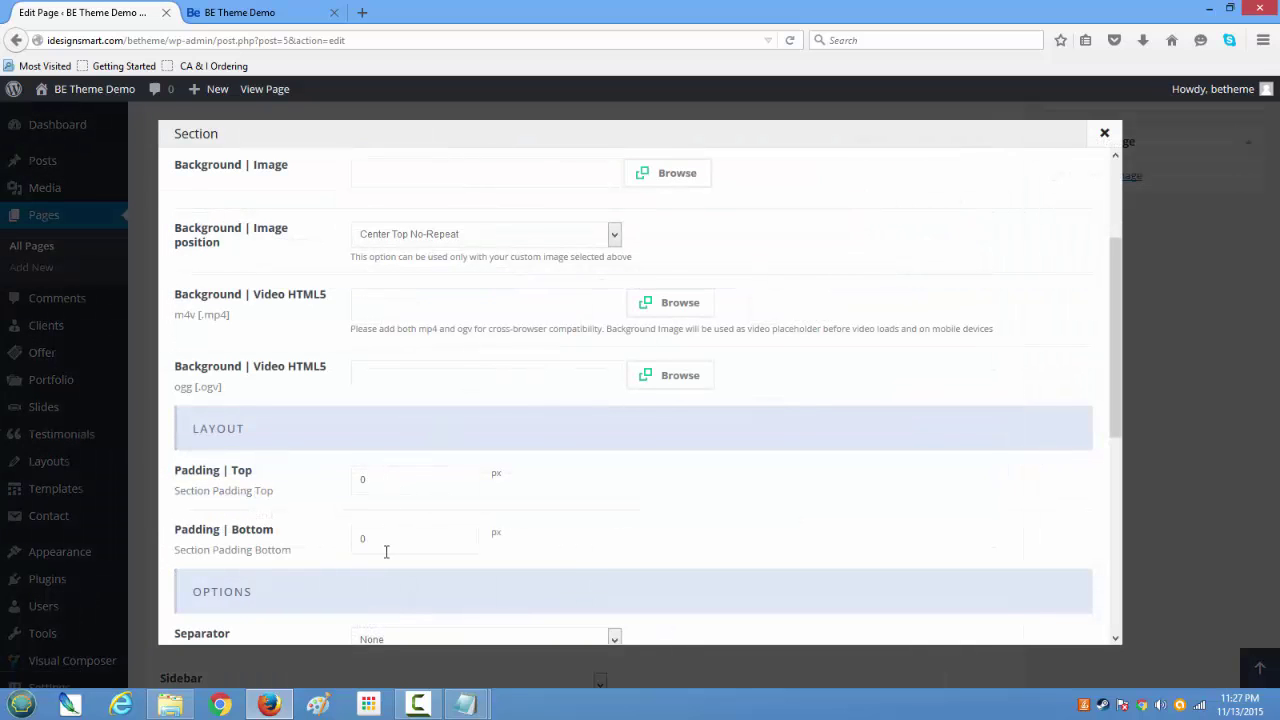
{"action": "double_click", "coordinate": [383, 477]}
{"action": "scroll", "coordinate": [540, 453], "scroll_direction": "down", "scroll_amount": 5}
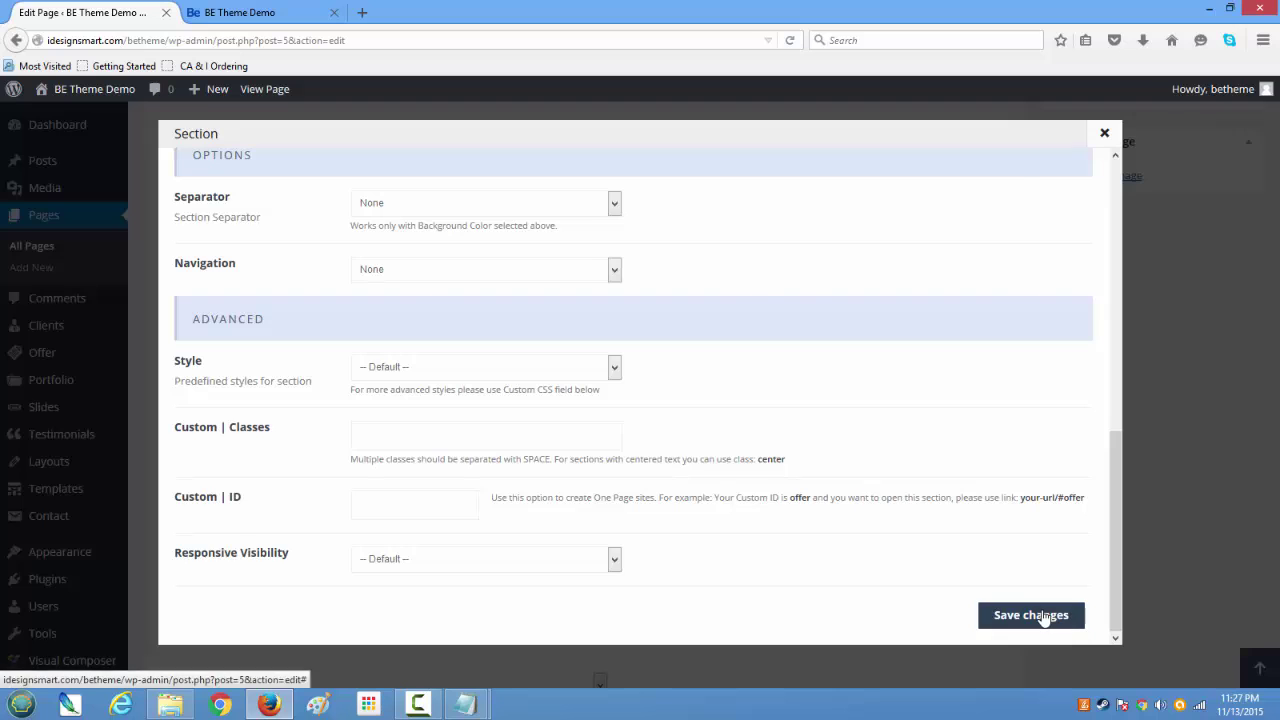
{"action": "left_click", "coordinate": [1043, 615]}
{"action": "scroll", "coordinate": [840, 460], "scroll_direction": "up", "scroll_amount": 6}
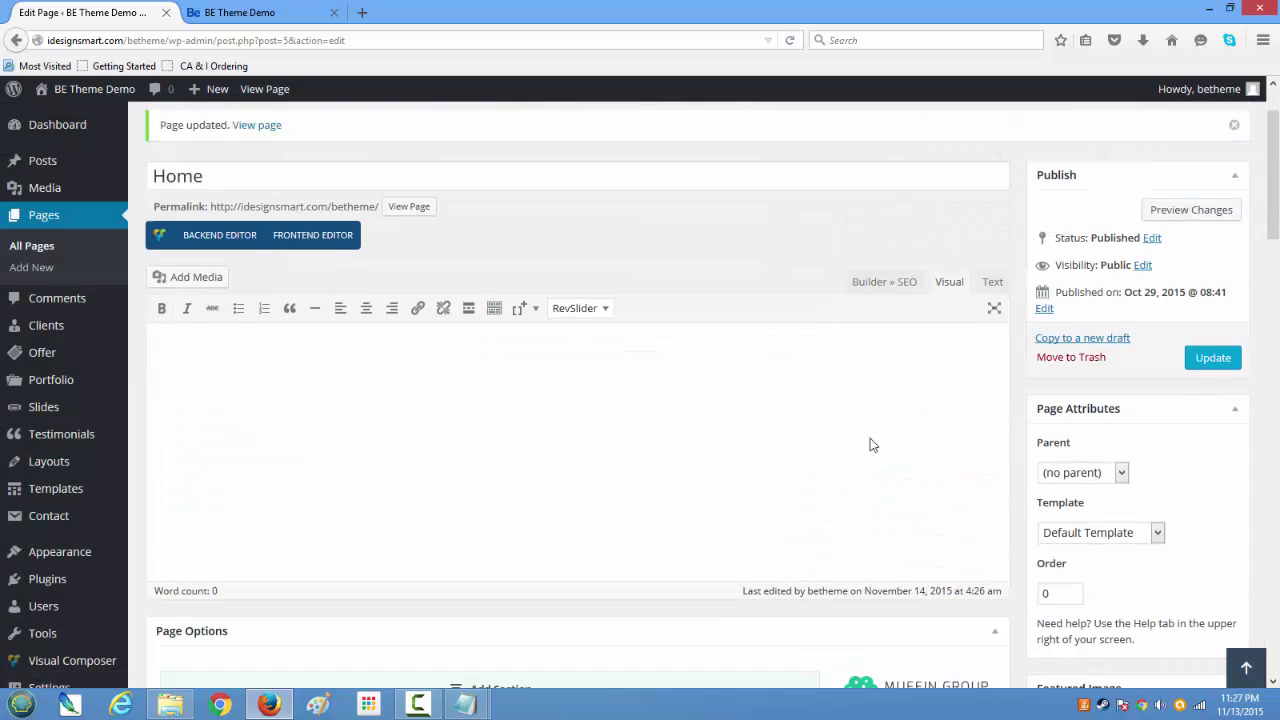
{"action": "left_click", "coordinate": [1213, 357]}
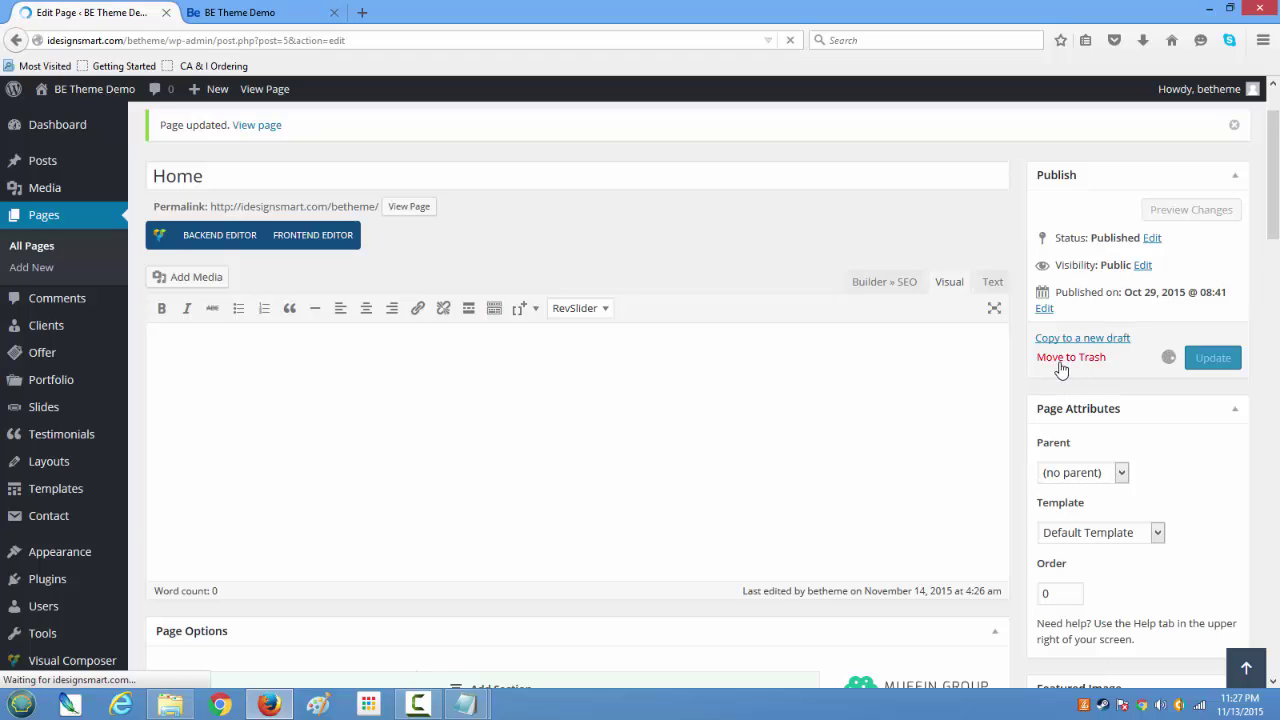
Reload the live Home page and examine the spacing and text of the video and column block below the slider
{"action": "left_click", "coordinate": [240, 12]}
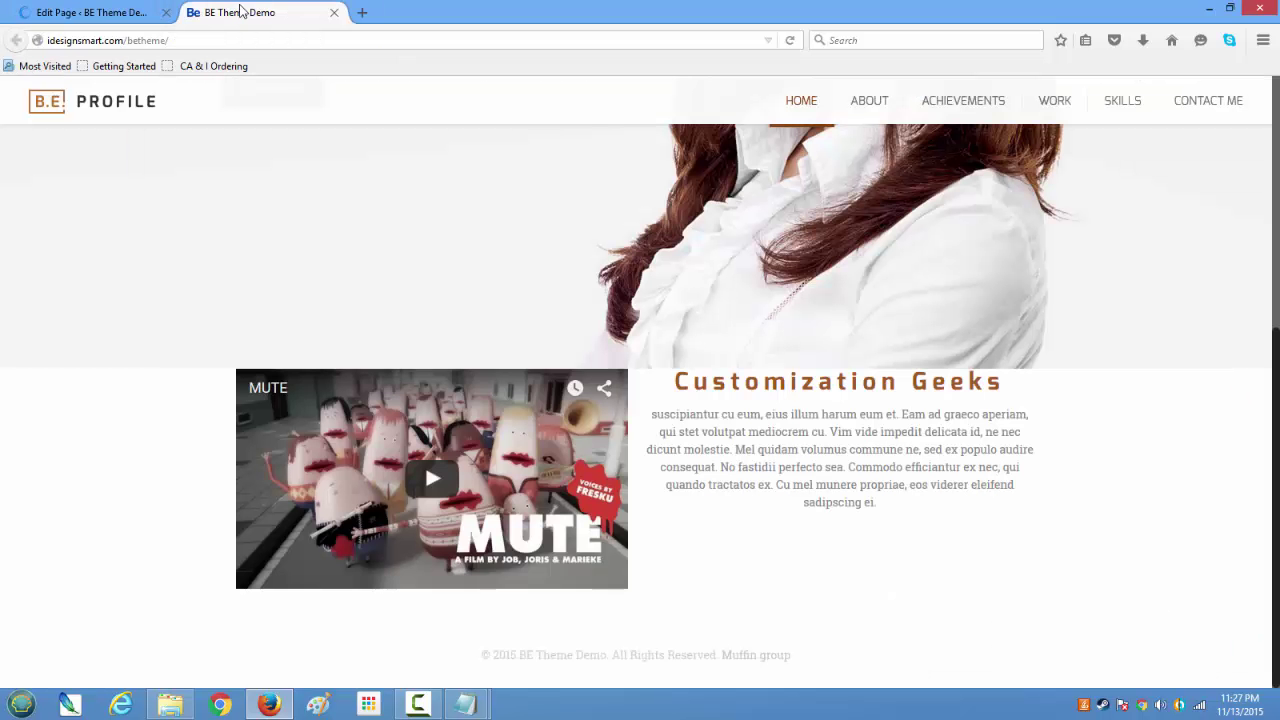
{"action": "left_click", "coordinate": [789, 40]}
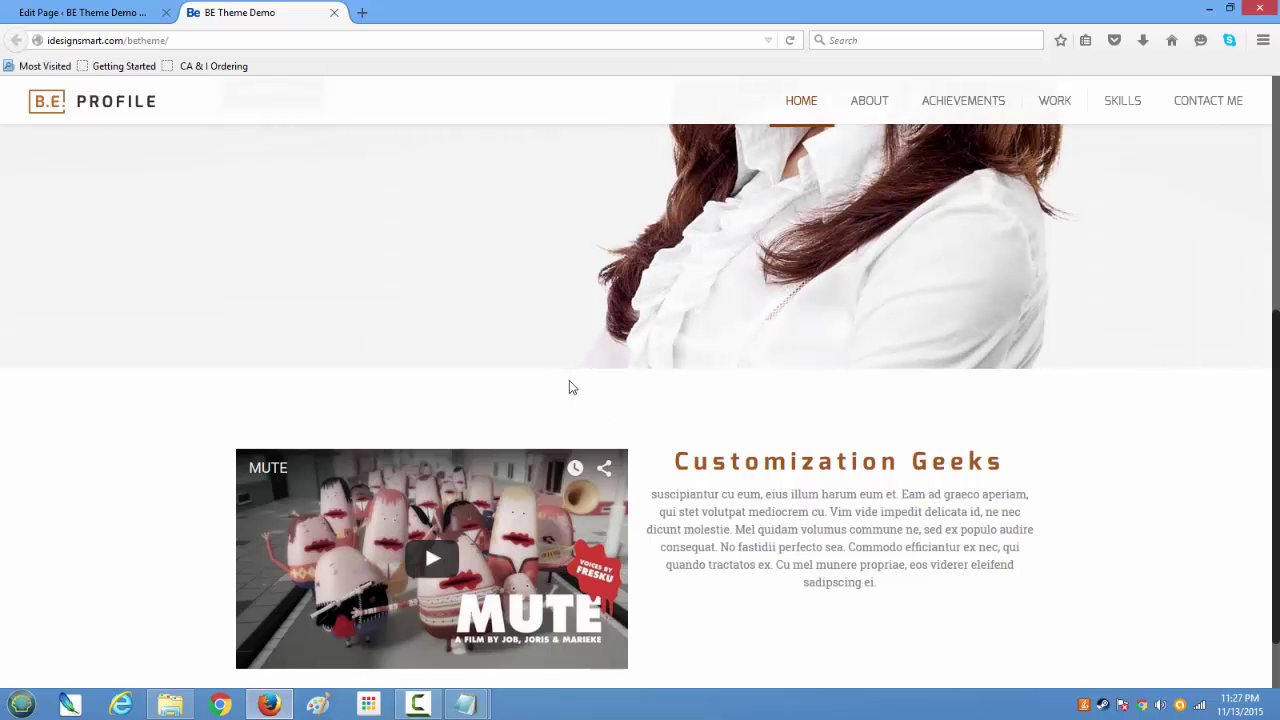
{"action": "scroll", "coordinate": [745, 475], "scroll_direction": "down", "scroll_amount": 2}
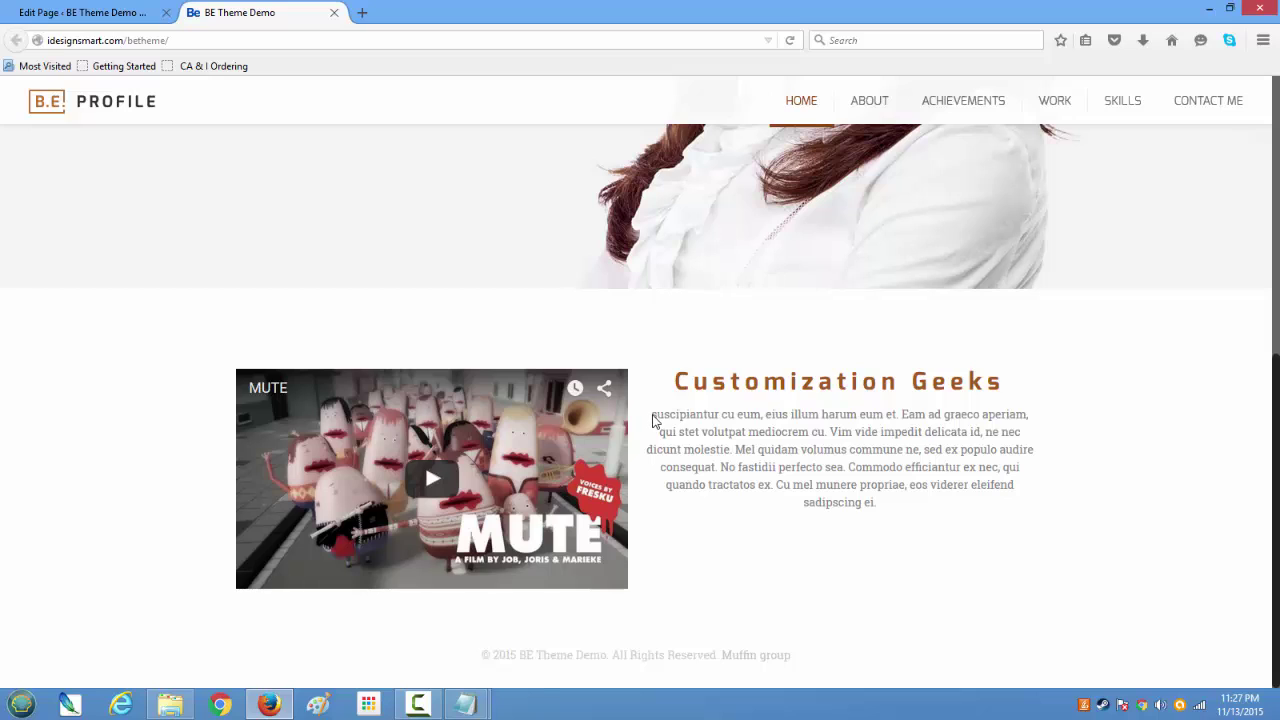
{"action": "left_click_drag", "start_coordinate": [653, 416], "coordinate": [898, 513]}
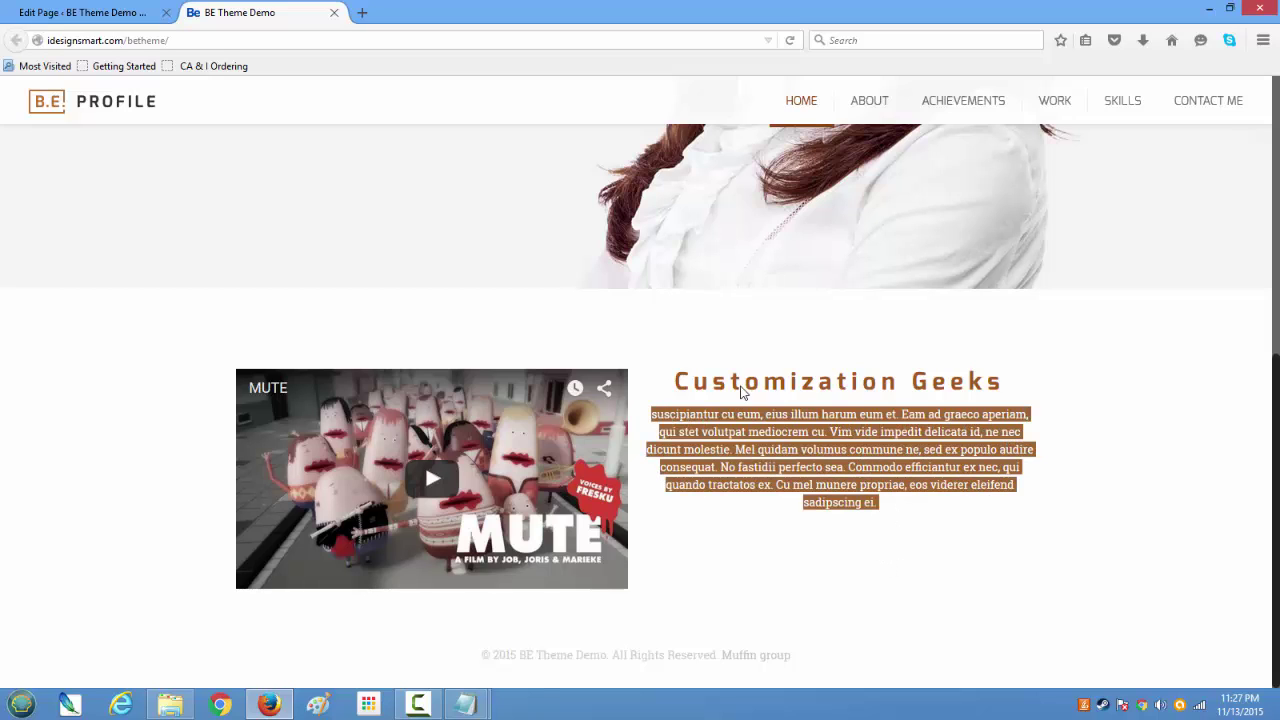
Return to the page editor and add a second wrap below the Video and Column items
{"action": "left_click", "coordinate": [115, 14]}
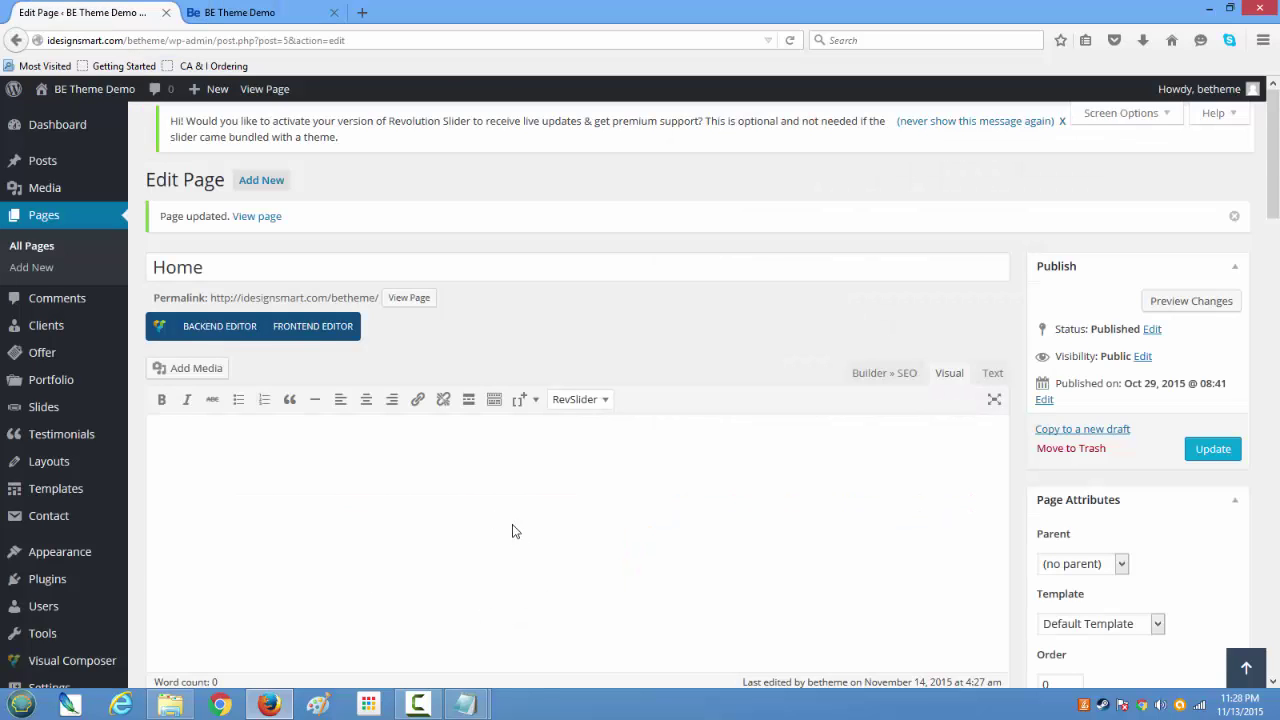
{"action": "scroll", "coordinate": [513, 531], "scroll_direction": "down", "scroll_amount": 7}
{"action": "scroll", "coordinate": [505, 512], "scroll_direction": "up", "scroll_amount": 3}
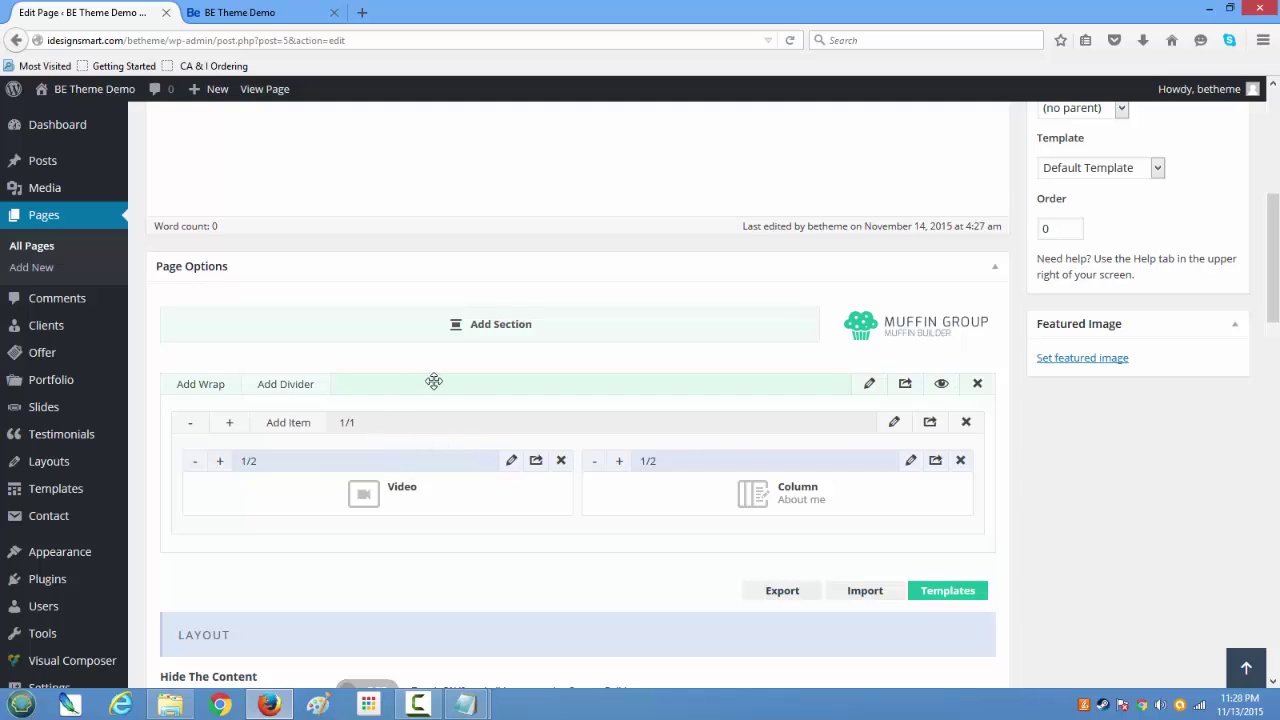
{"action": "left_click", "coordinate": [198, 386]}
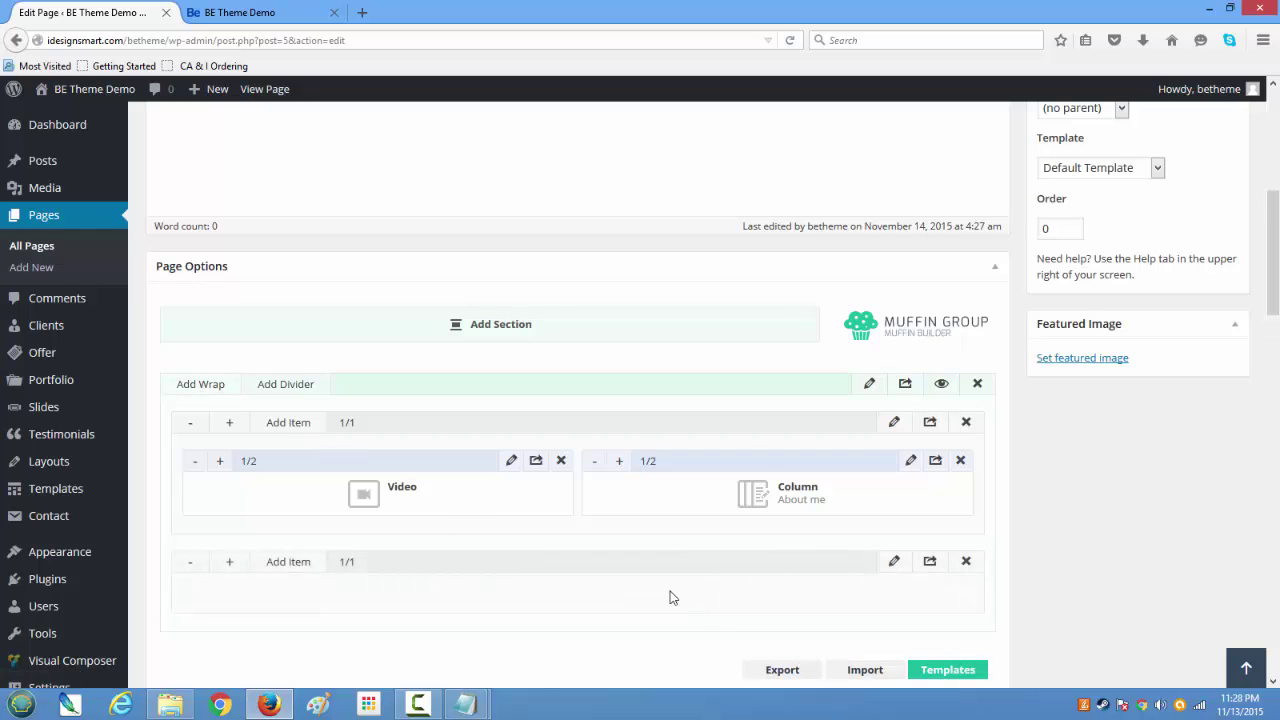
Add a Visual Editor item to the new wrap and set its width to 1/2
{"action": "scroll", "coordinate": [670, 595], "scroll_direction": "down", "scroll_amount": 1}
{"action": "scroll", "coordinate": [667, 594], "scroll_direction": "down", "scroll_amount": 3}
{"action": "scroll", "coordinate": [663, 590], "scroll_direction": "up", "scroll_amount": 1}
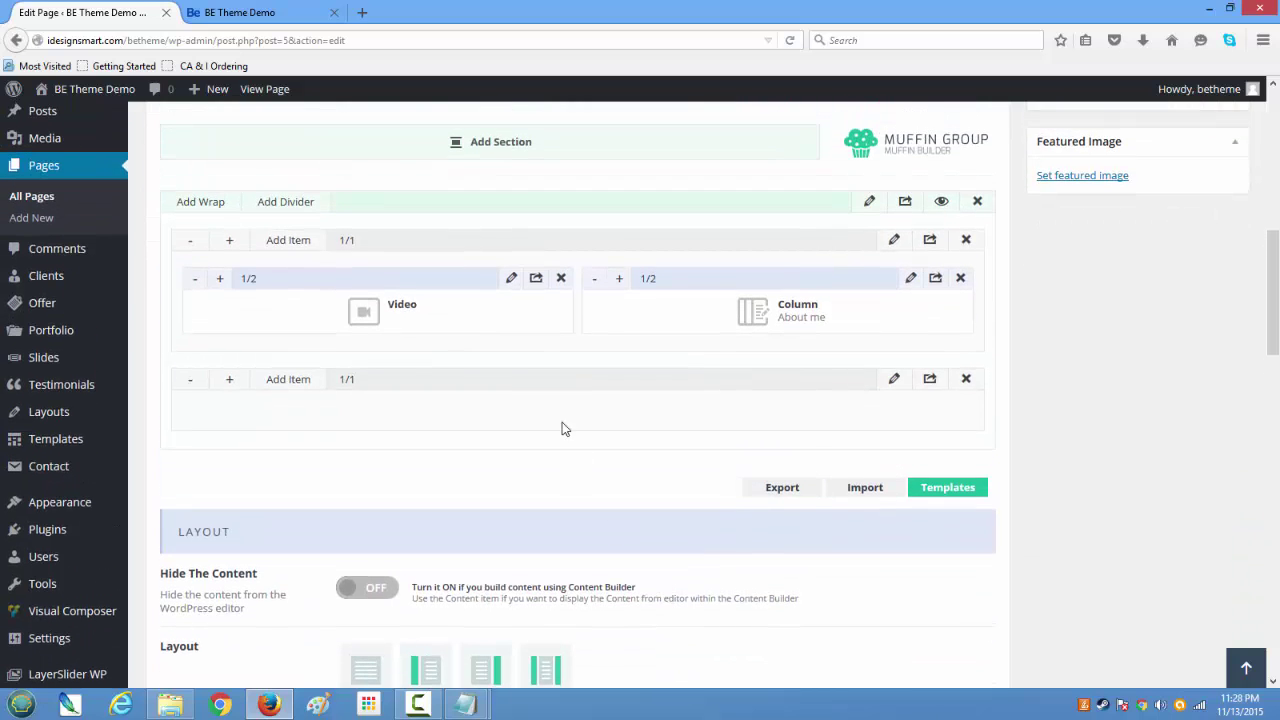
{"action": "left_click", "coordinate": [286, 380]}
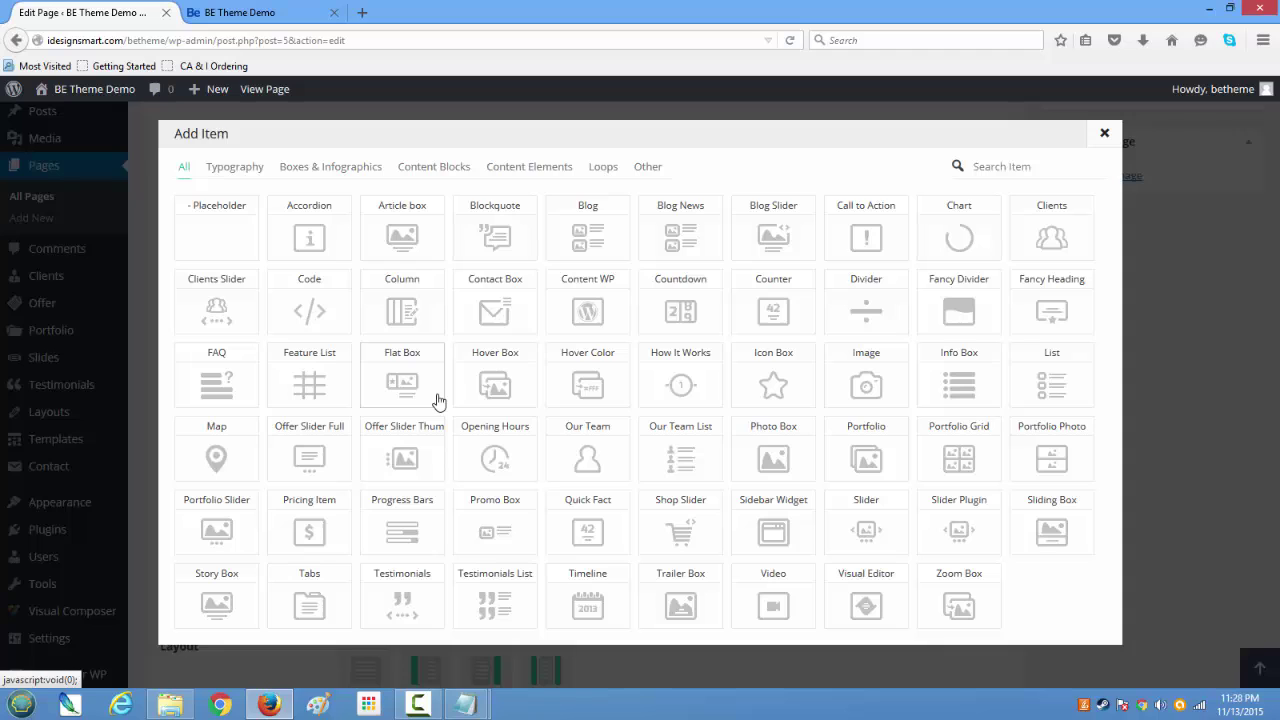
{"action": "left_click", "coordinate": [868, 606]}
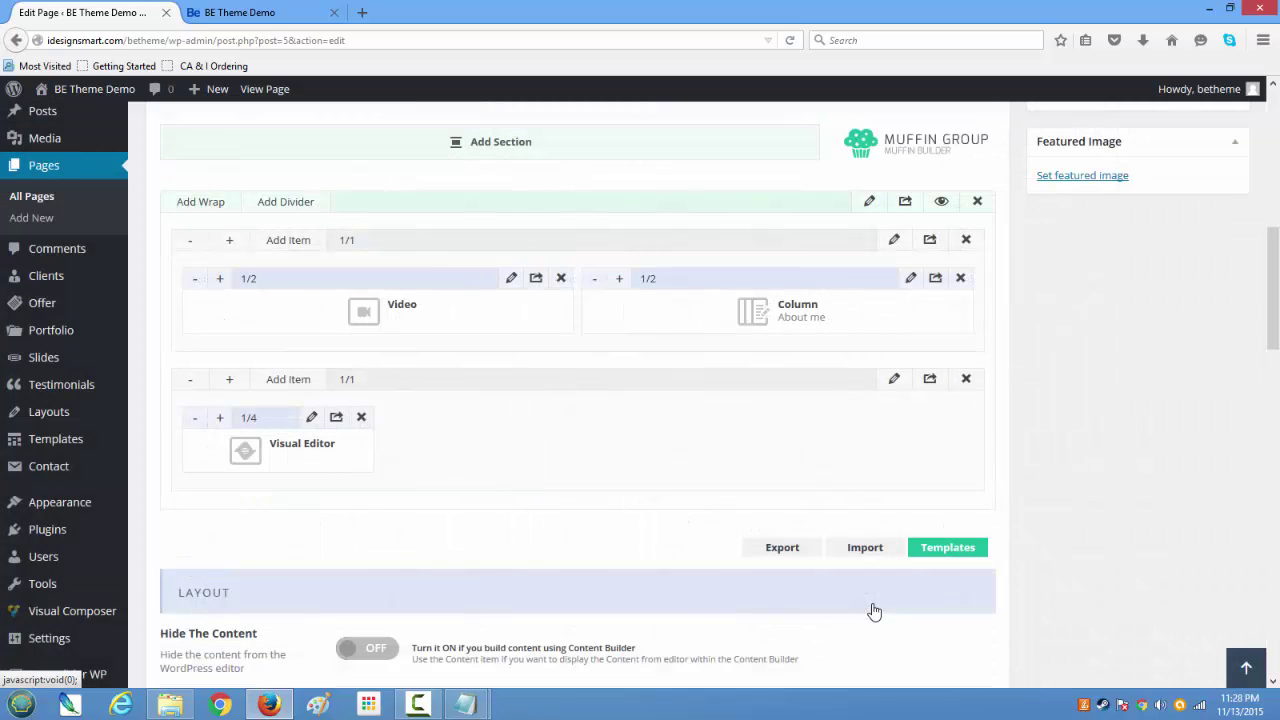
{"action": "left_click", "coordinate": [221, 419]}
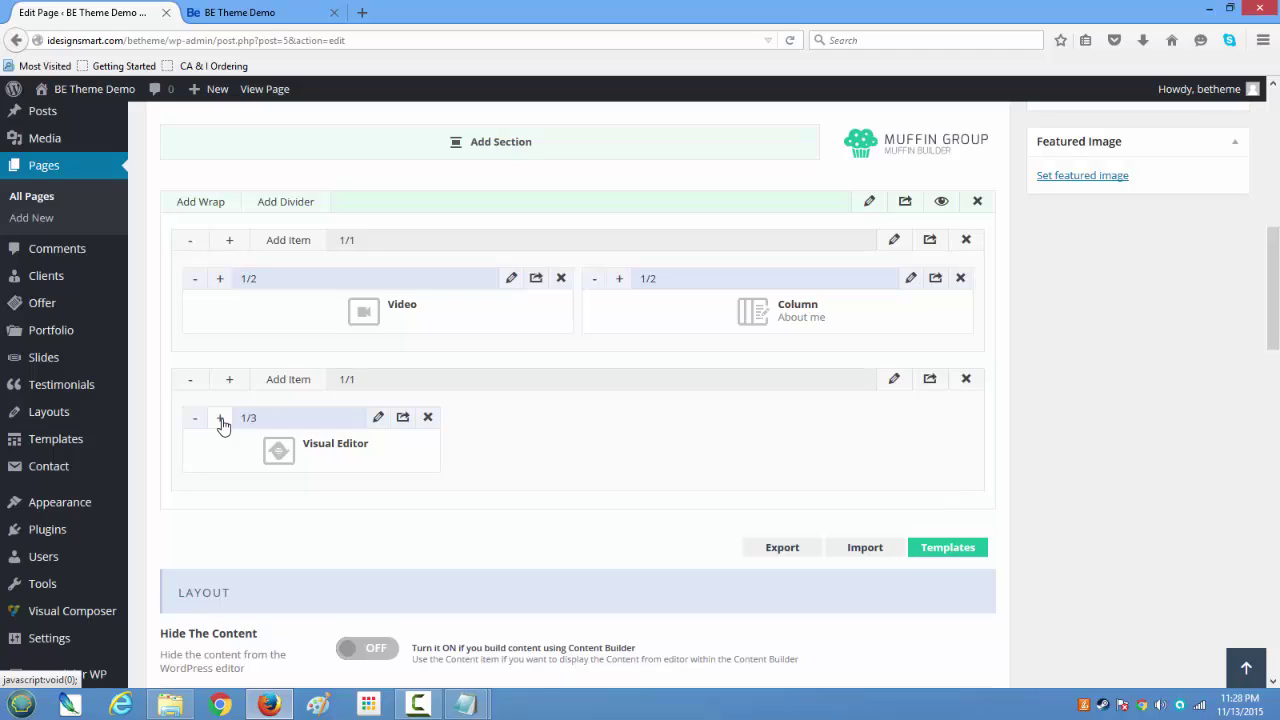
{"action": "left_click", "coordinate": [221, 419]}
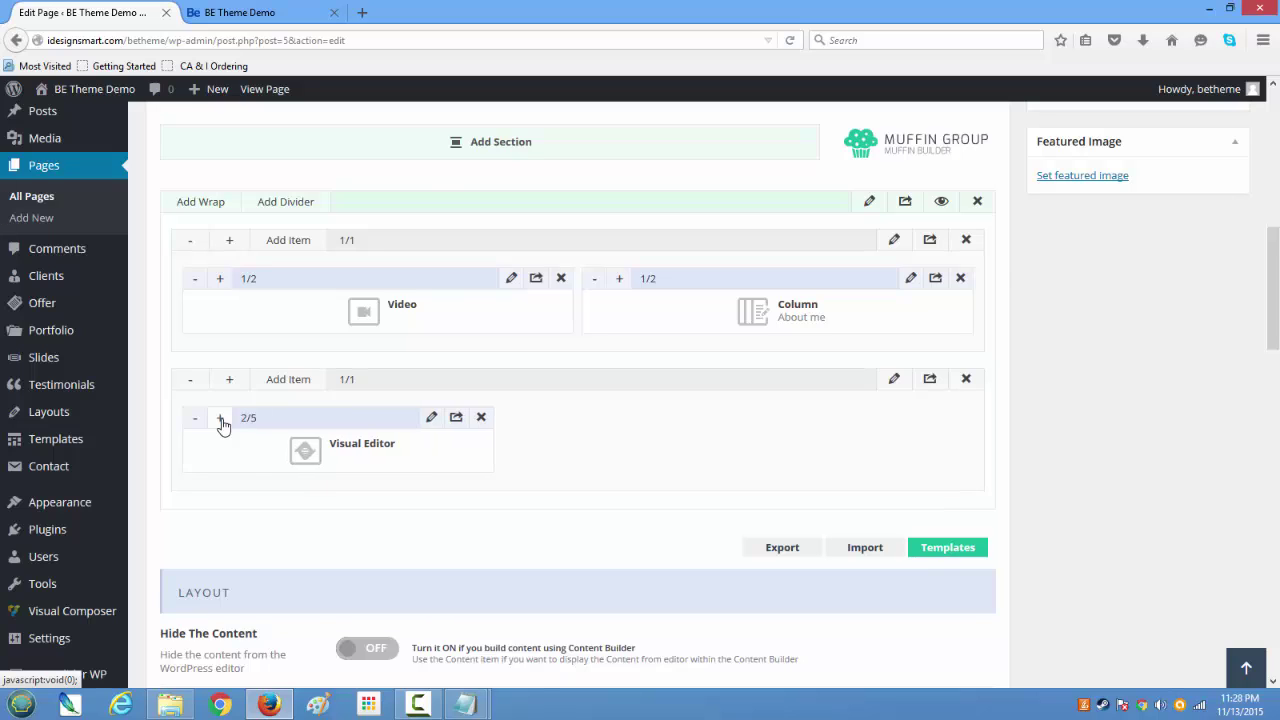
{"action": "left_click", "coordinate": [221, 419]}
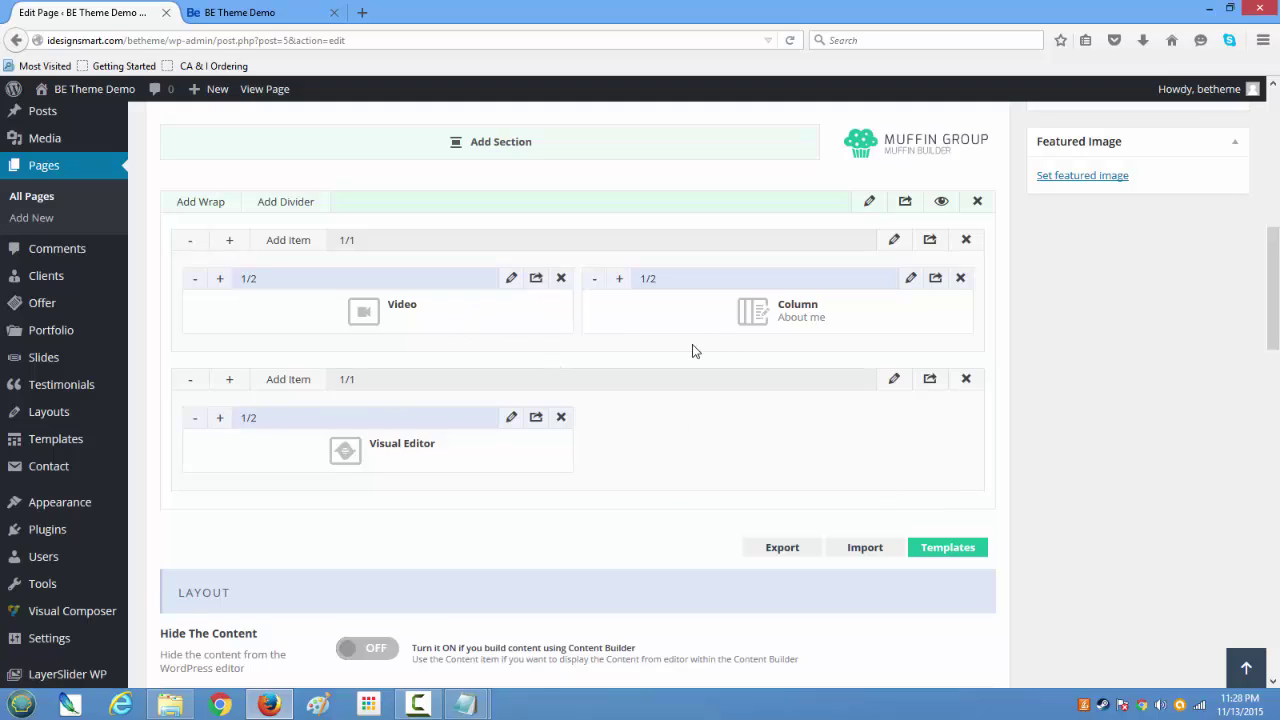
Add a Map item beside the Visual Editor item and set its width to 1/2
{"action": "left_click", "coordinate": [287, 380]}
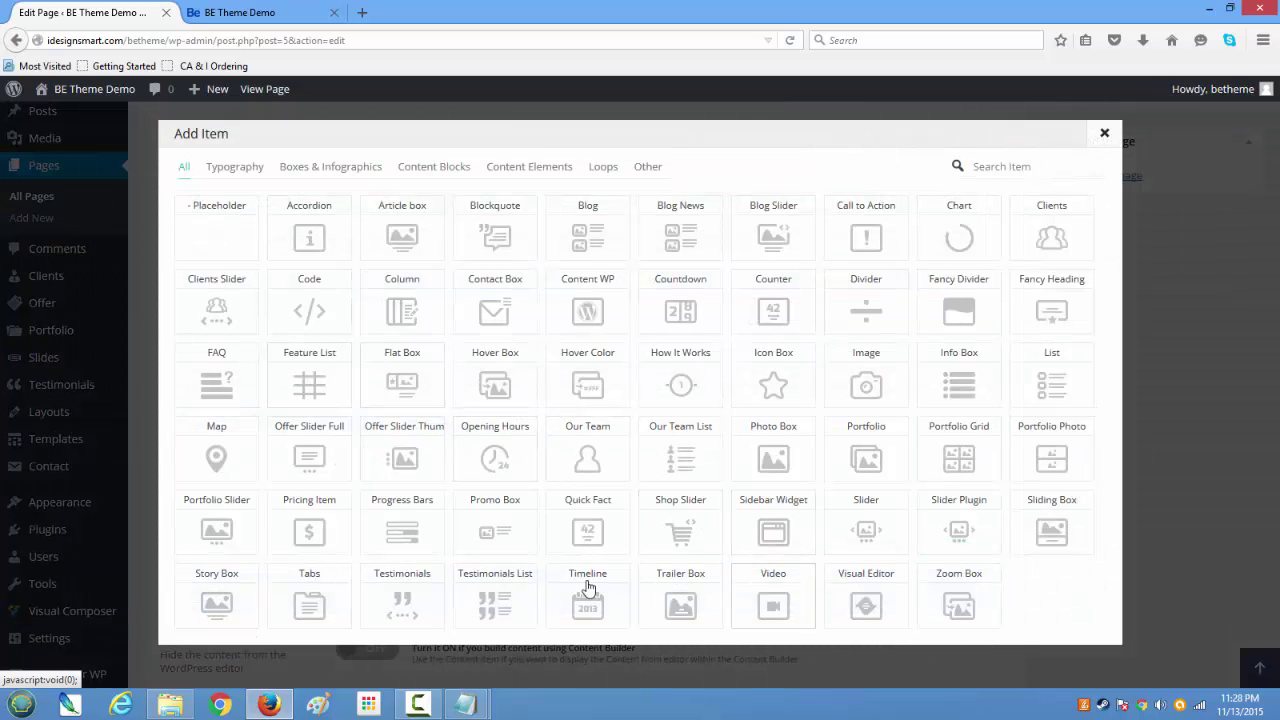
{"action": "left_click", "coordinate": [219, 458]}
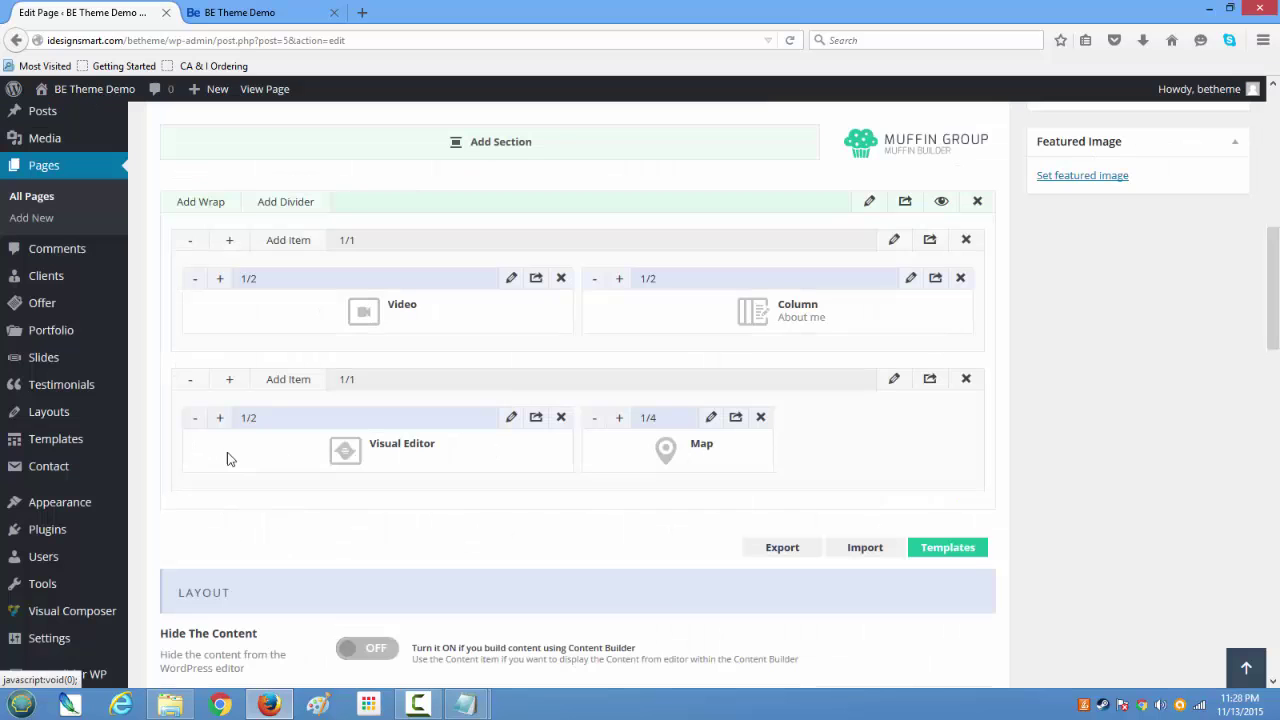
{"action": "left_click", "coordinate": [620, 418]}
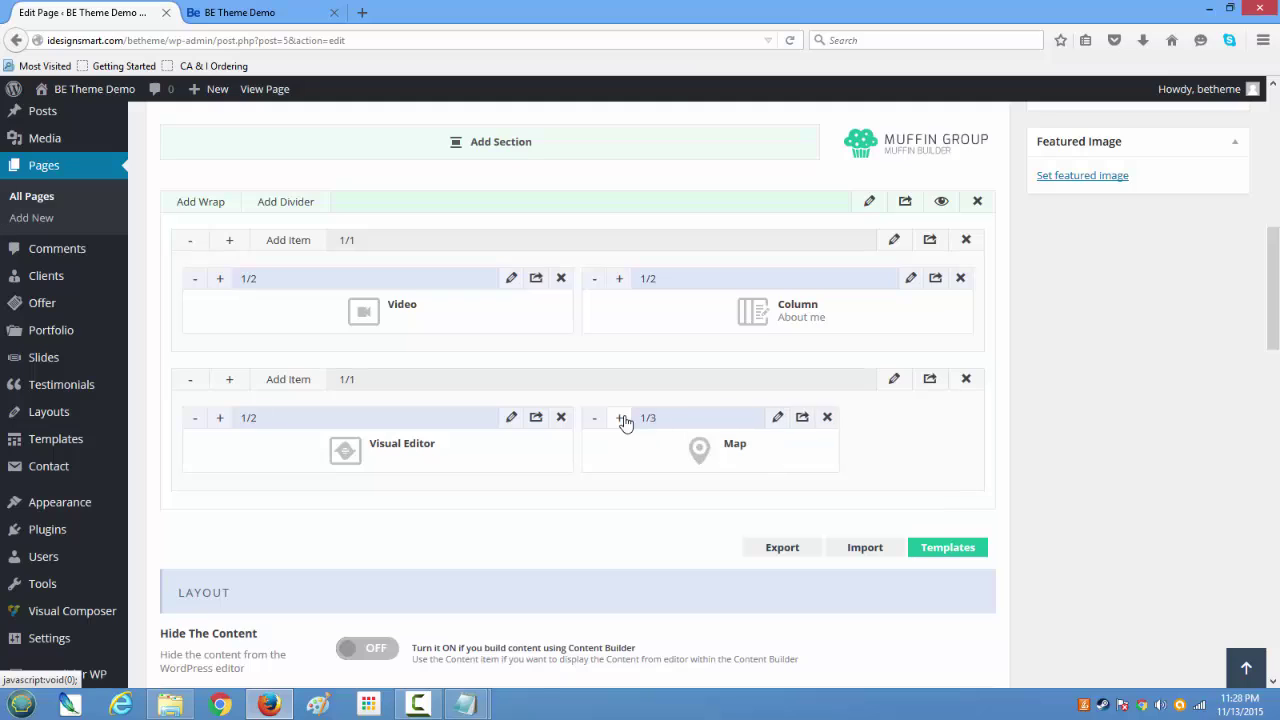
{"action": "left_click", "coordinate": [620, 418]}
{"action": "left_click", "coordinate": [620, 418]}
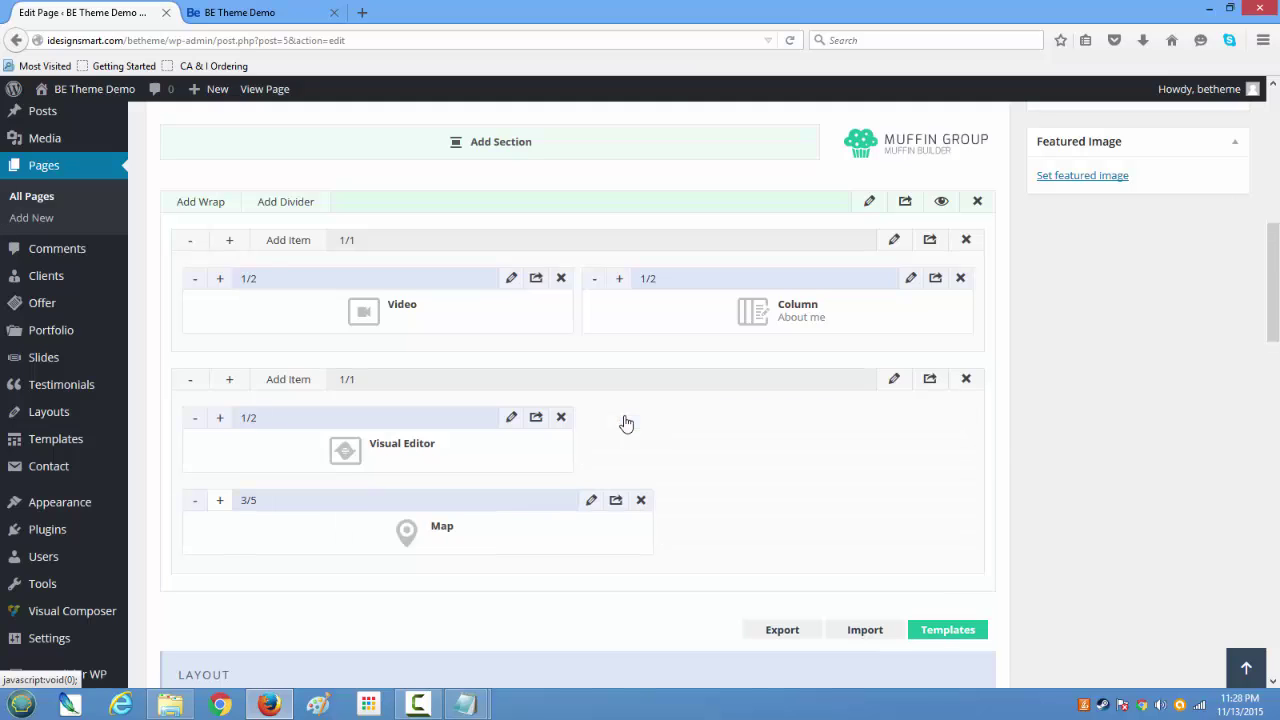
{"action": "left_click", "coordinate": [196, 502]}
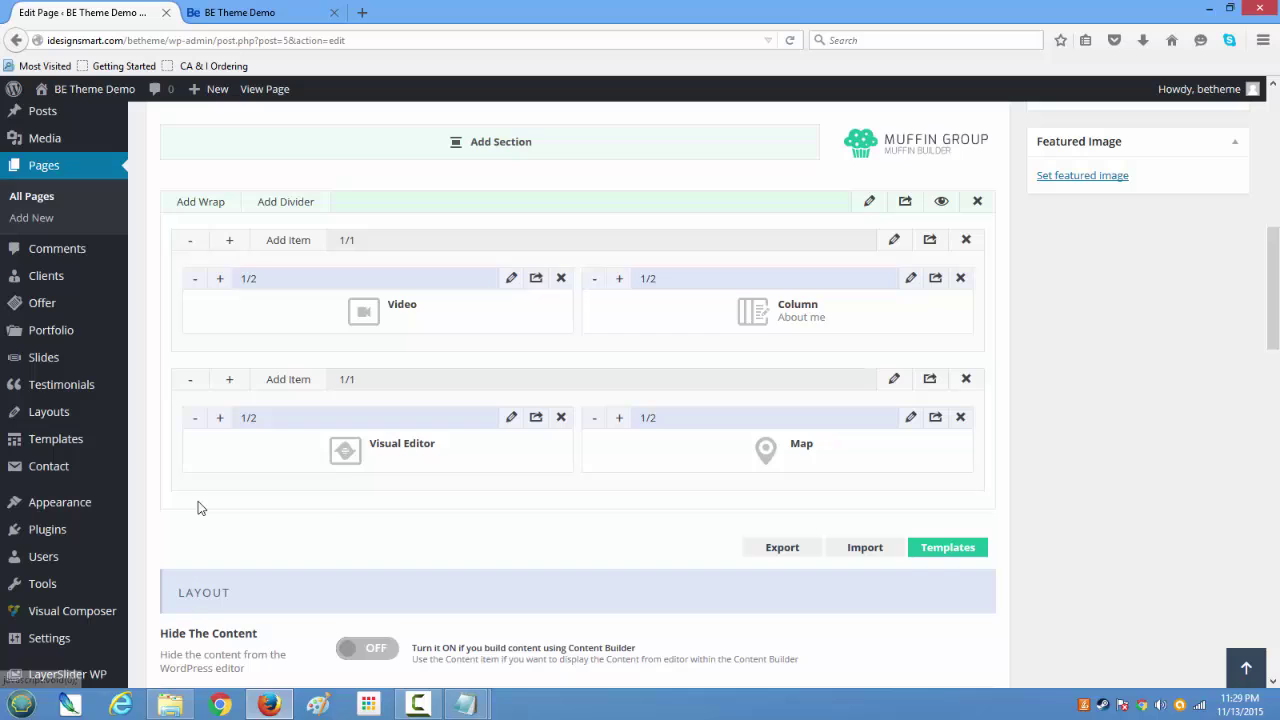
Copy the two selected placeholder paragraphs from Notepad into the Visual Editor item's content
{"action": "left_click", "coordinate": [512, 418]}
{"action": "mouse_move", "coordinate": [474, 705]}
{"action": "left_click", "coordinate": [585, 609]}
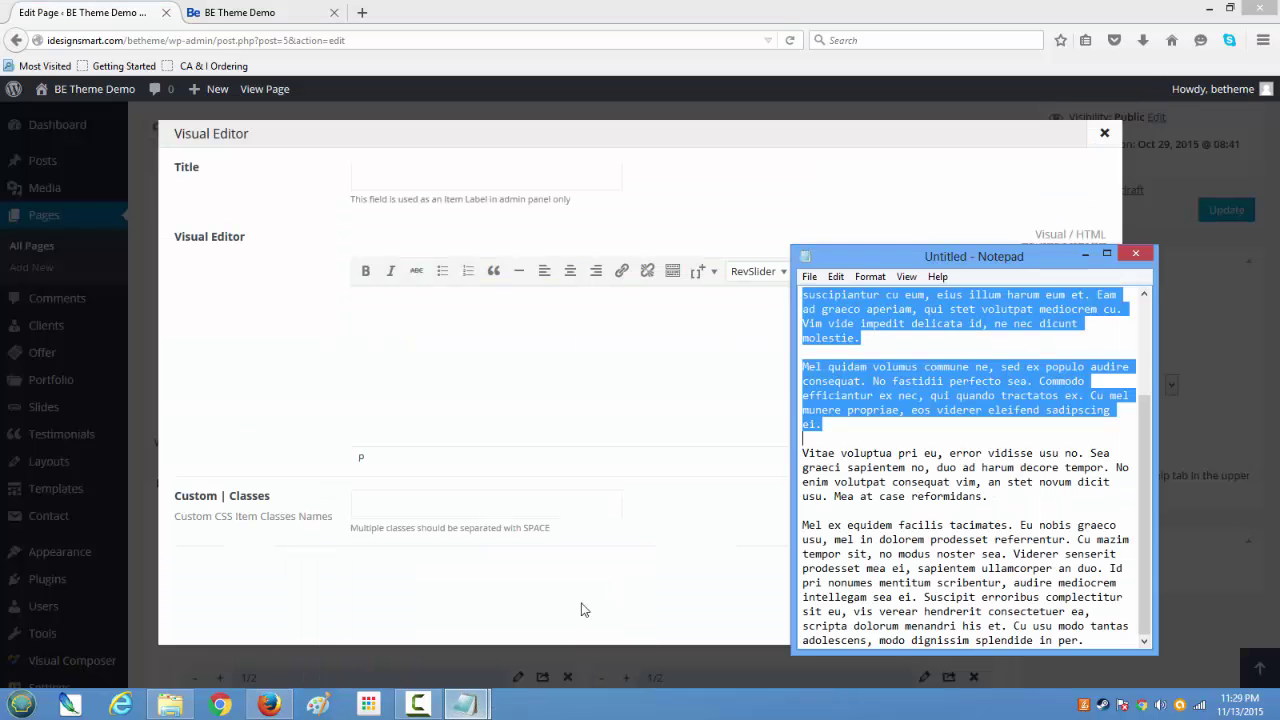
{"action": "right_click", "coordinate": [813, 397]}
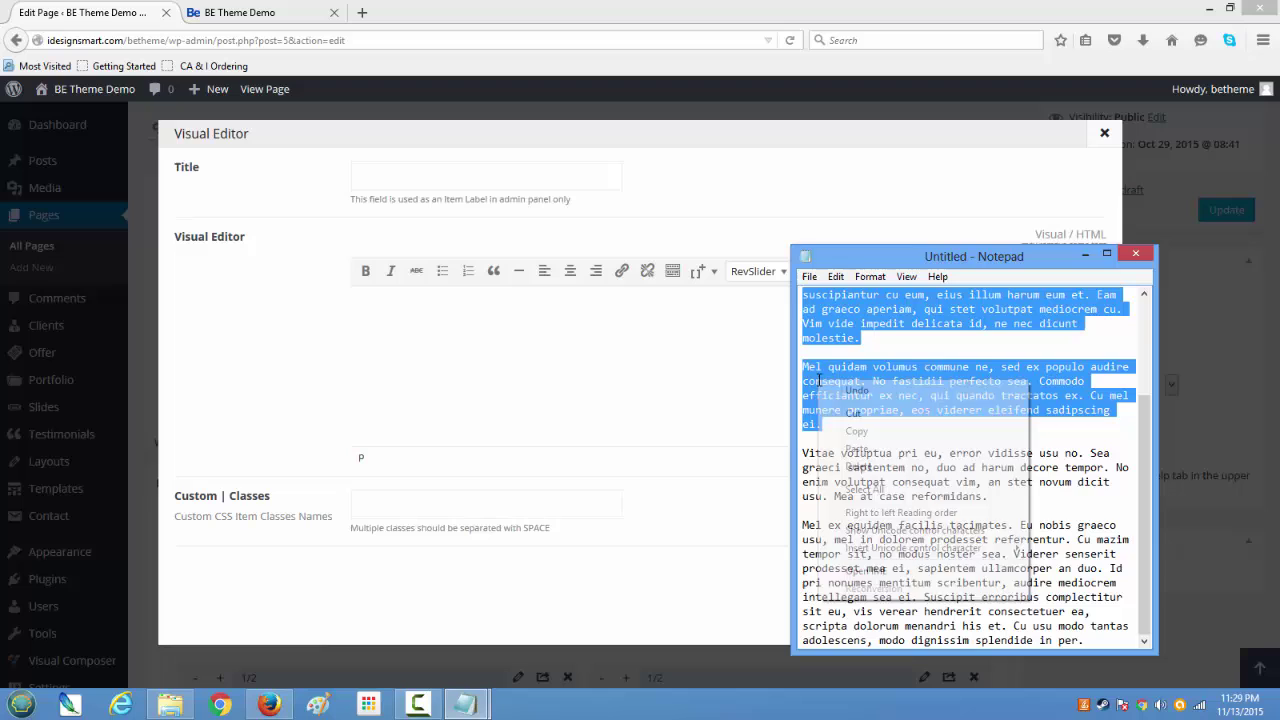
{"action": "left_click", "coordinate": [862, 430]}
{"action": "left_click", "coordinate": [530, 342]}
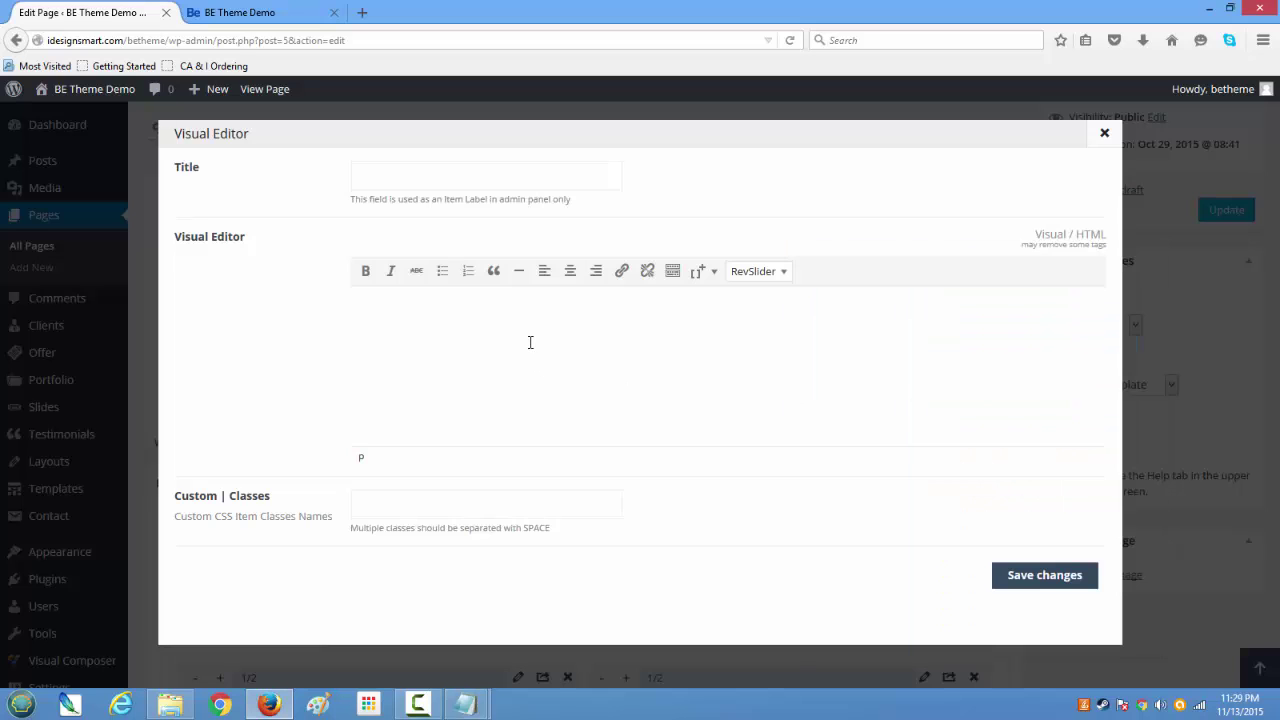
{"action": "key", "text": "ctrl+v"}
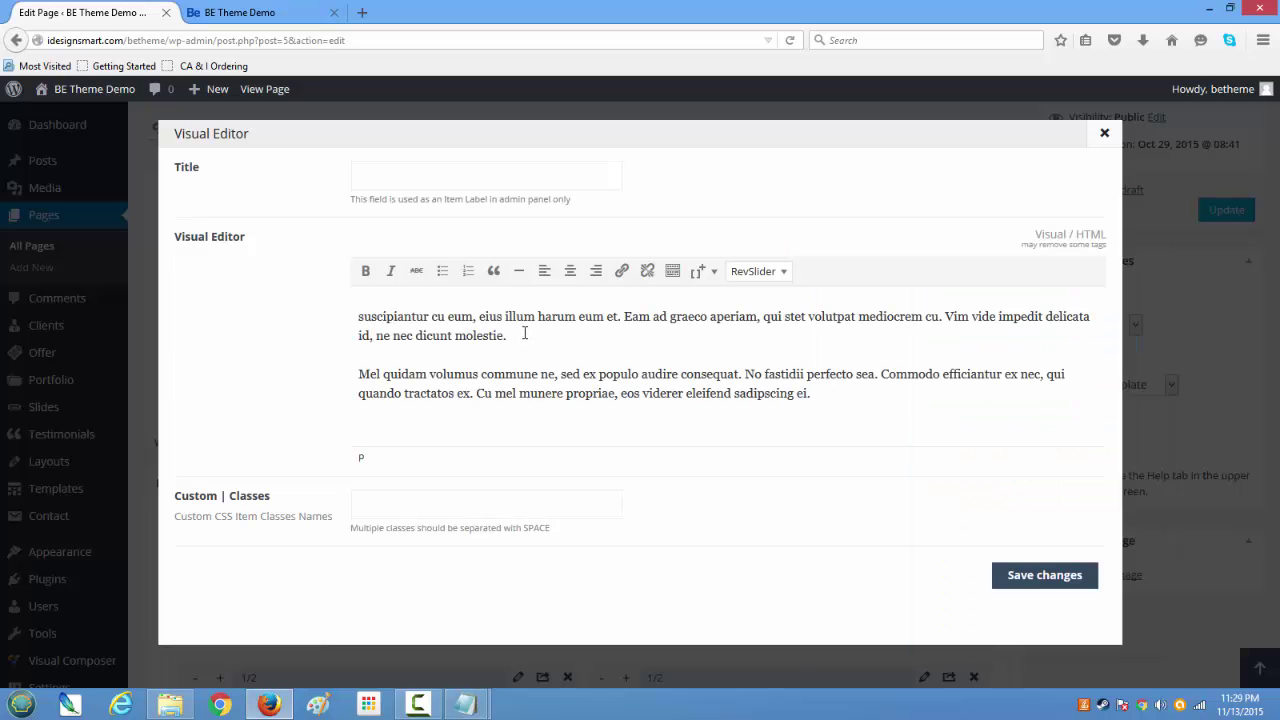
Enter "Some More Interesting Text" as the Visual Editor item's title
{"action": "left_click", "coordinate": [491, 176]}
{"action": "type", "text": "Some More Interesting Text"}
Move the title "Some More Interesting Text" into an <h2> heading above the paragraphs in the Visual Editor item's HTML and save the item
{"action": "left_click", "coordinate": [1079, 240]}
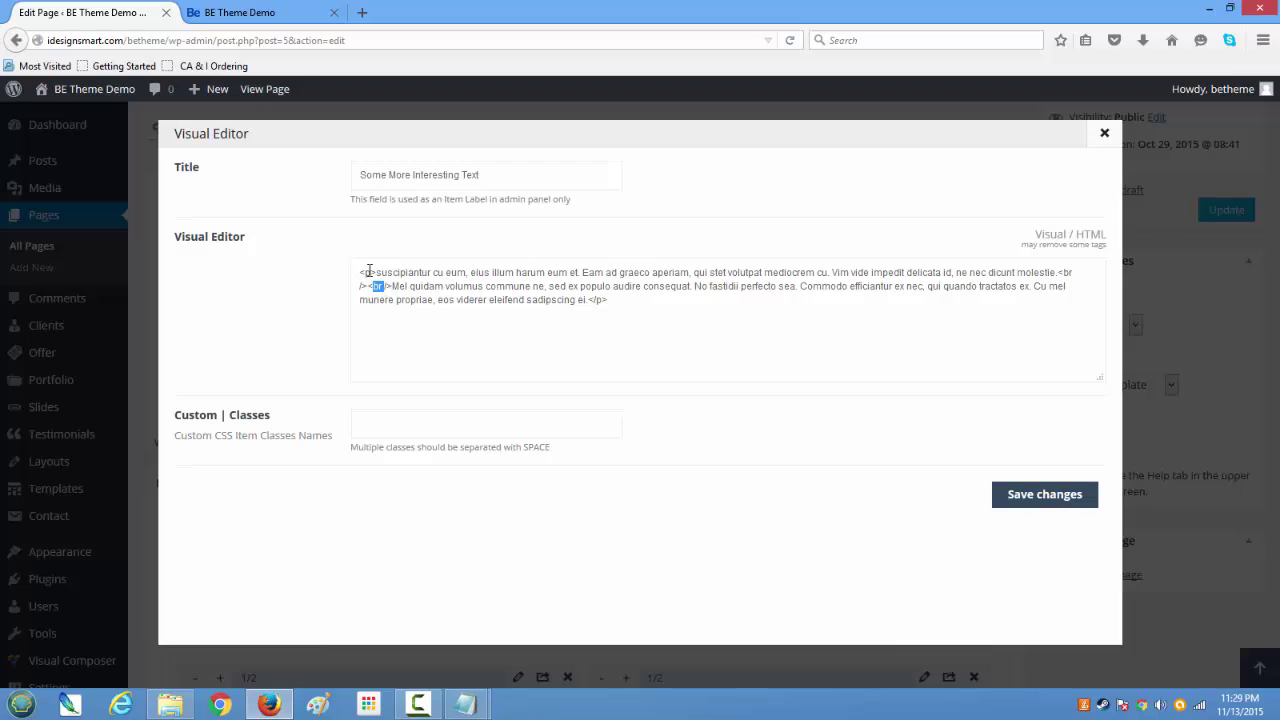
{"action": "left_click_drag", "start_coordinate": [506, 178], "coordinate": [288, 168]}
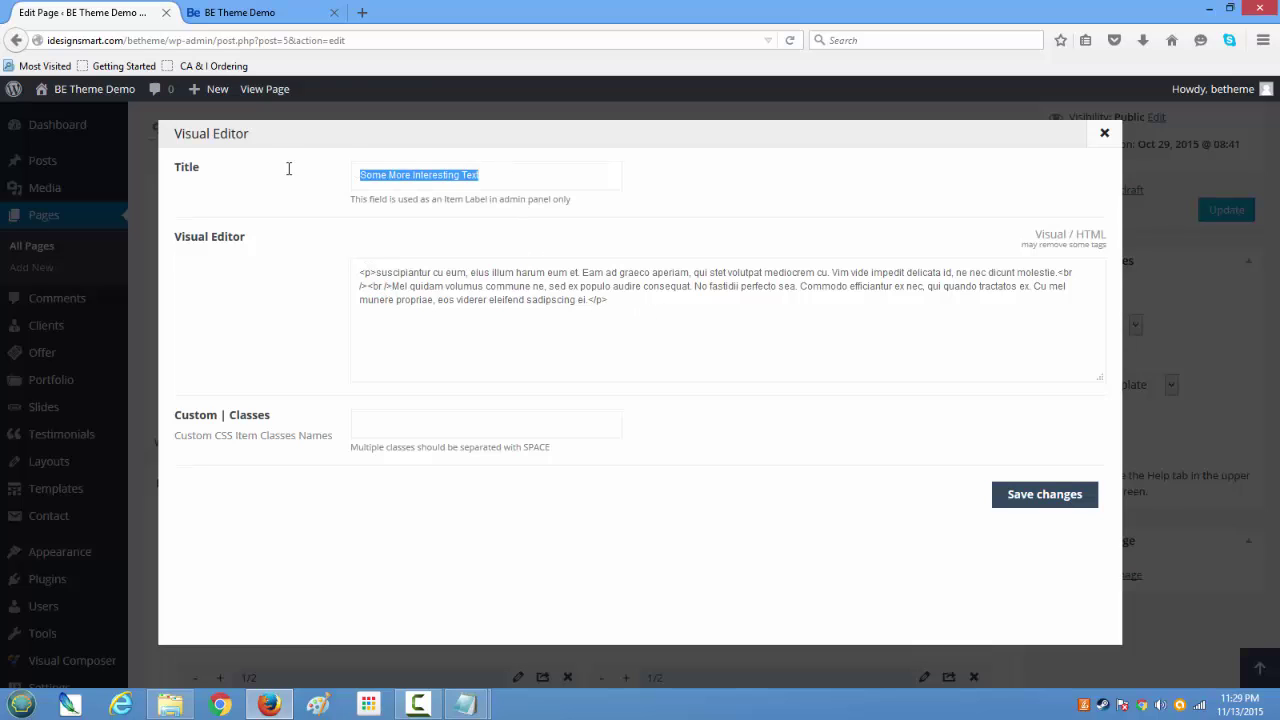
{"action": "key", "text": "BackSpace"}
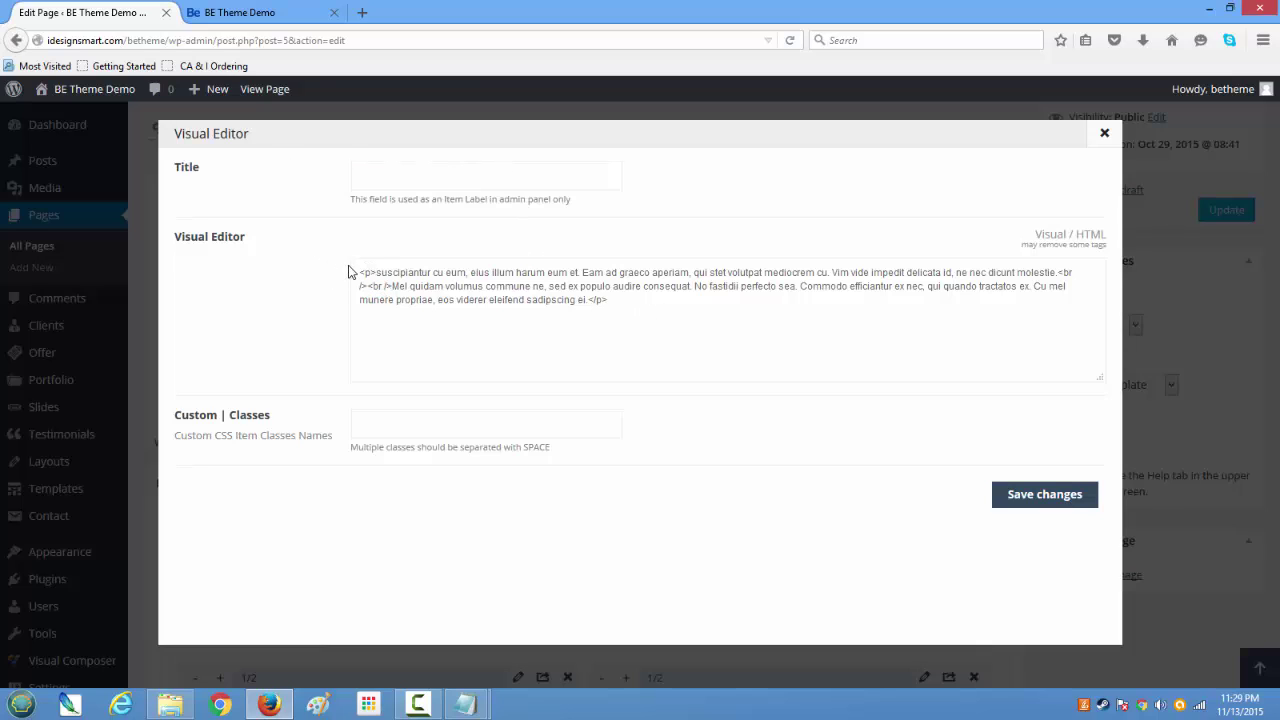
{"action": "key", "text": "Return"}
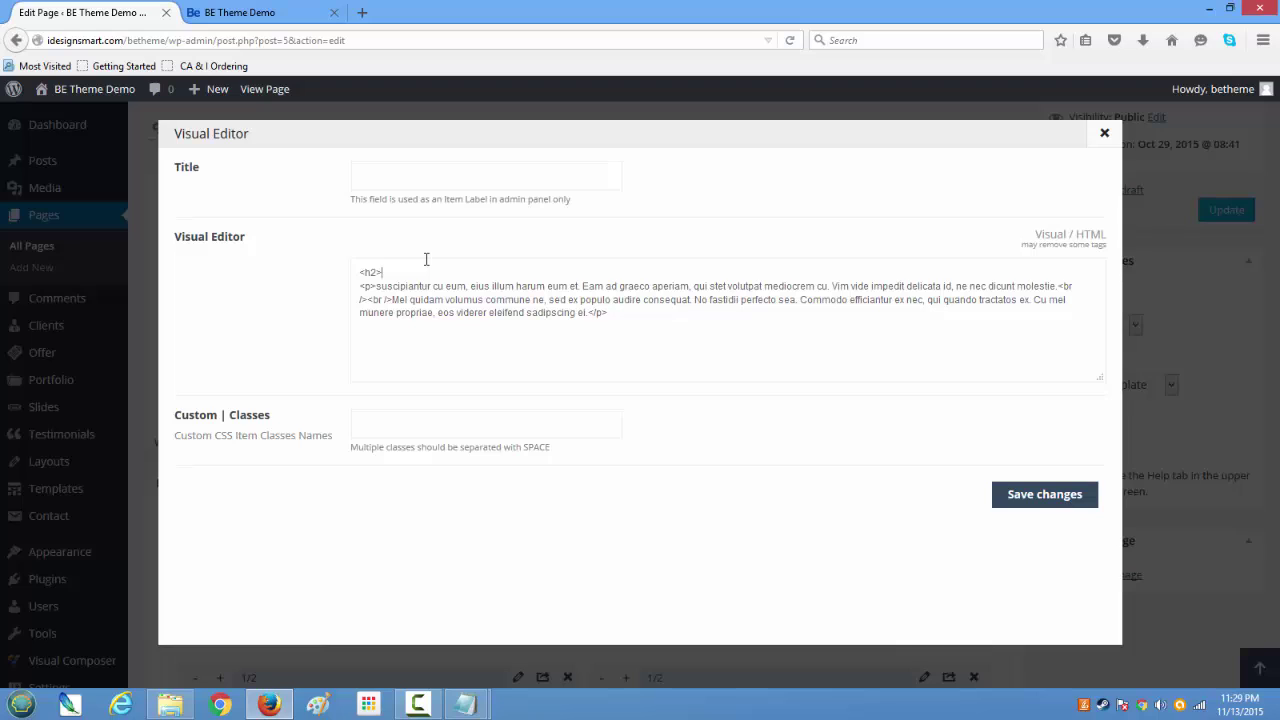
{"action": "type", "text": "<h2>"}
{"action": "key", "text": "ctrl+v"}
{"action": "left_click", "coordinate": [1027, 499]}
Open the Map item's settings and look through the available options
{"action": "scroll", "coordinate": [988, 462], "scroll_direction": "down", "scroll_amount": 5}
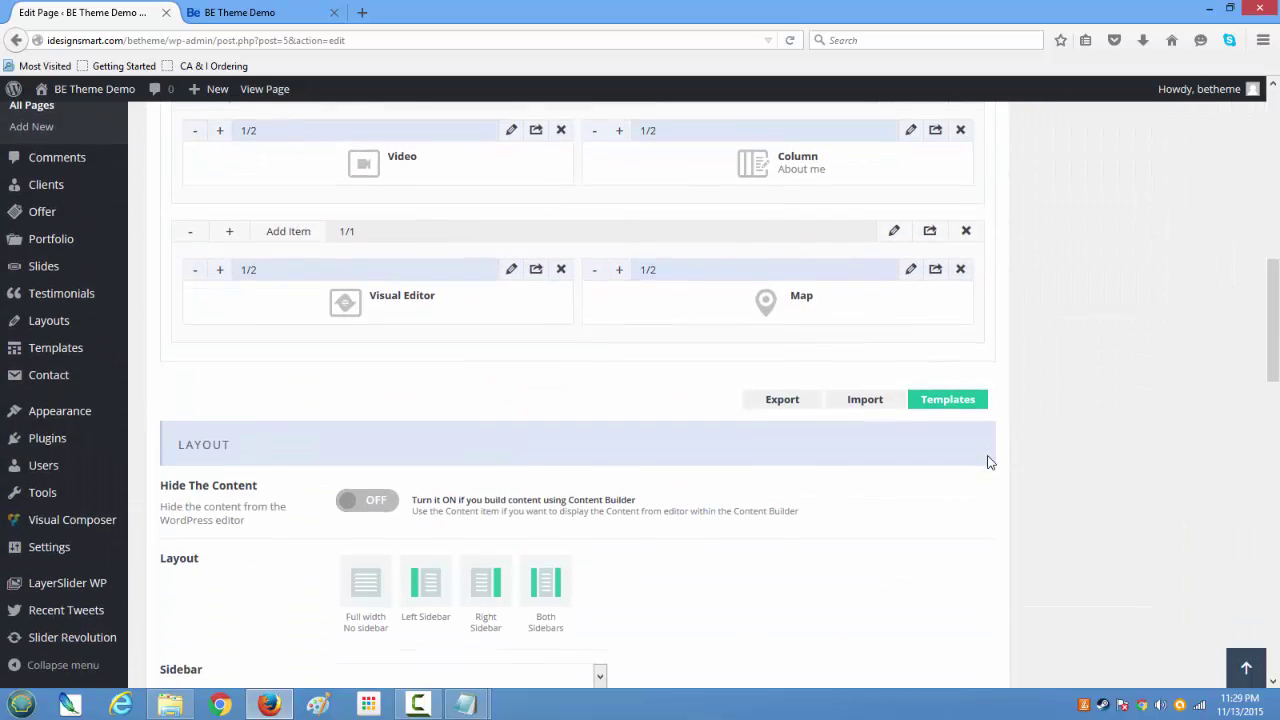
{"action": "left_click", "coordinate": [911, 270]}
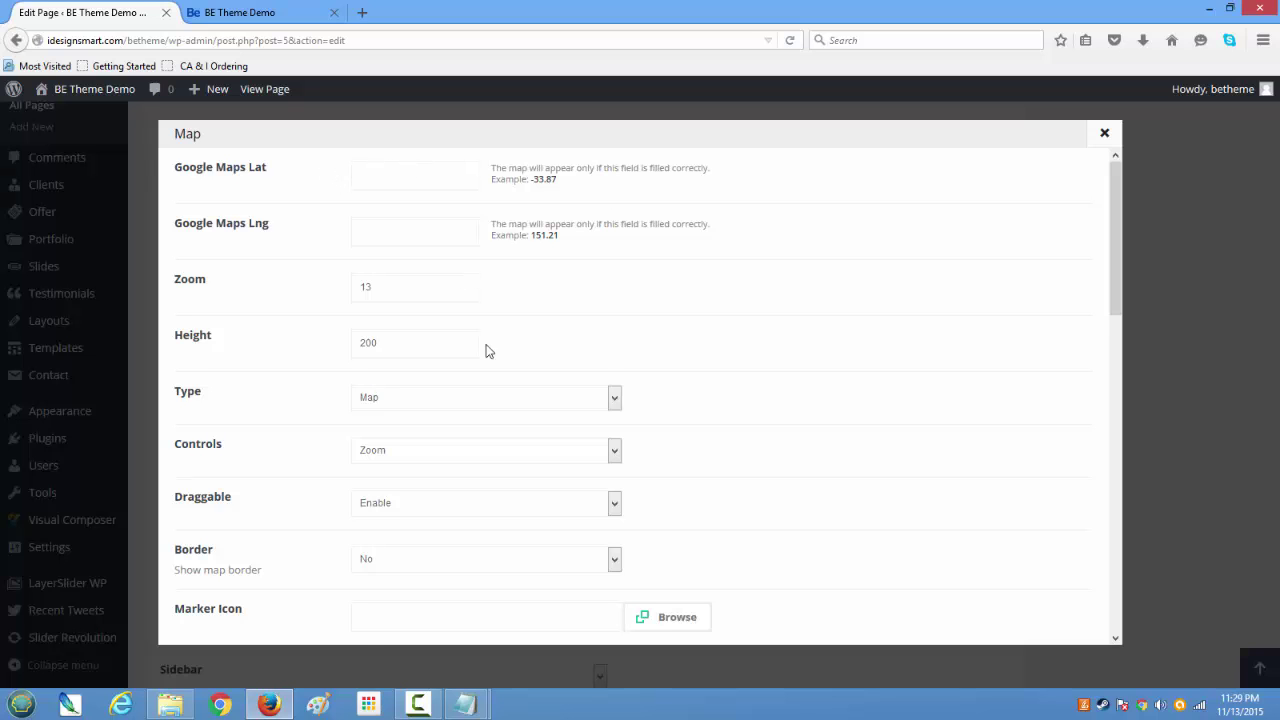
{"action": "scroll", "coordinate": [487, 351], "scroll_direction": "down", "scroll_amount": 5}
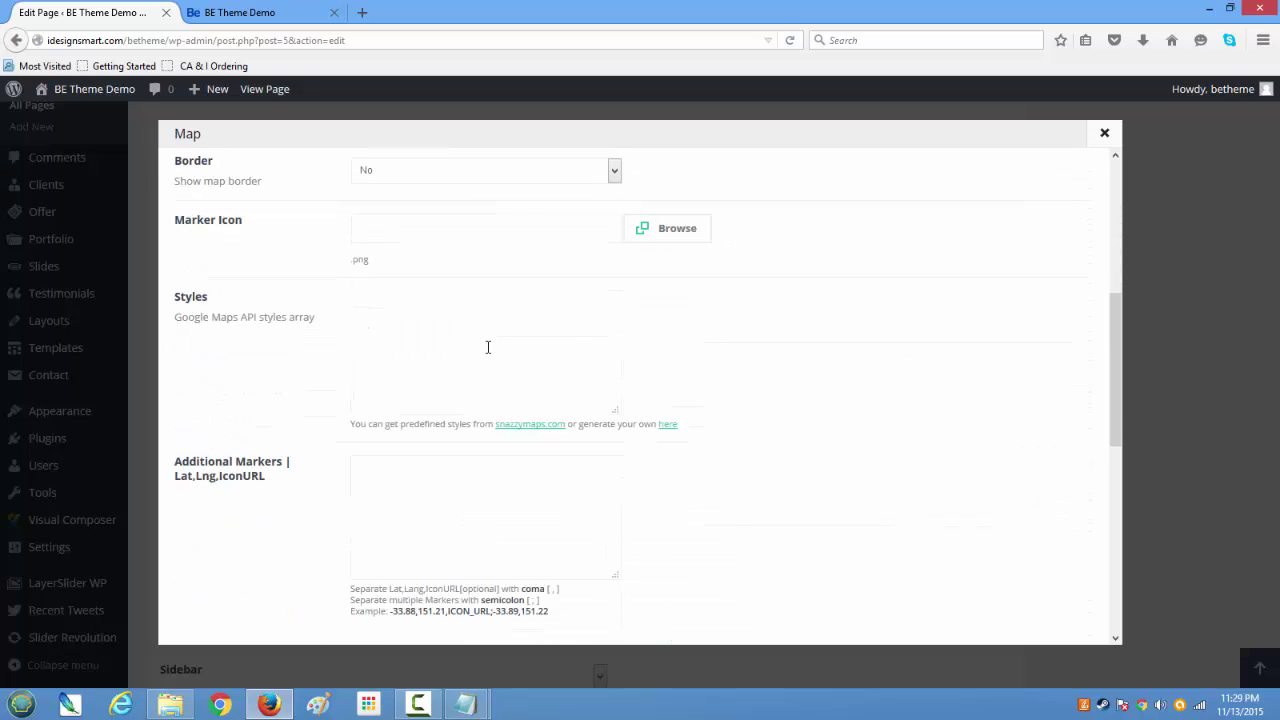
{"action": "scroll", "coordinate": [487, 347], "scroll_direction": "down", "scroll_amount": 5}
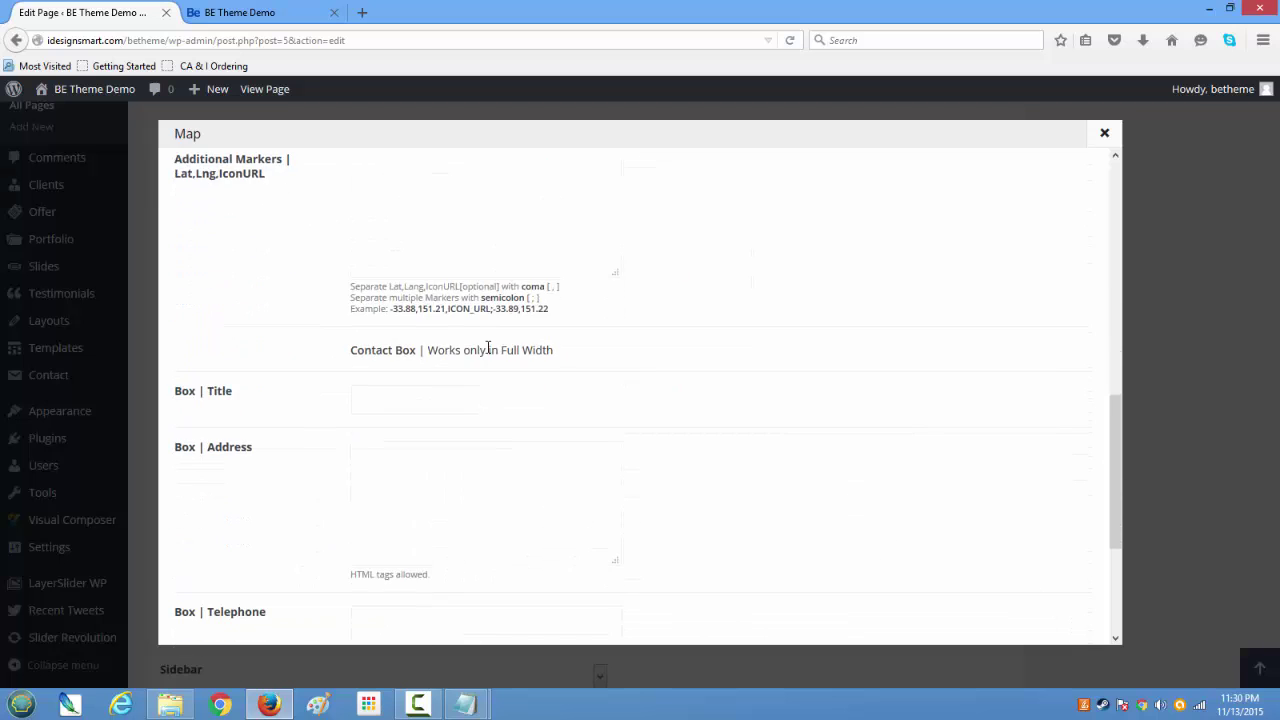
{"action": "scroll", "coordinate": [487, 349], "scroll_direction": "down", "scroll_amount": 5}
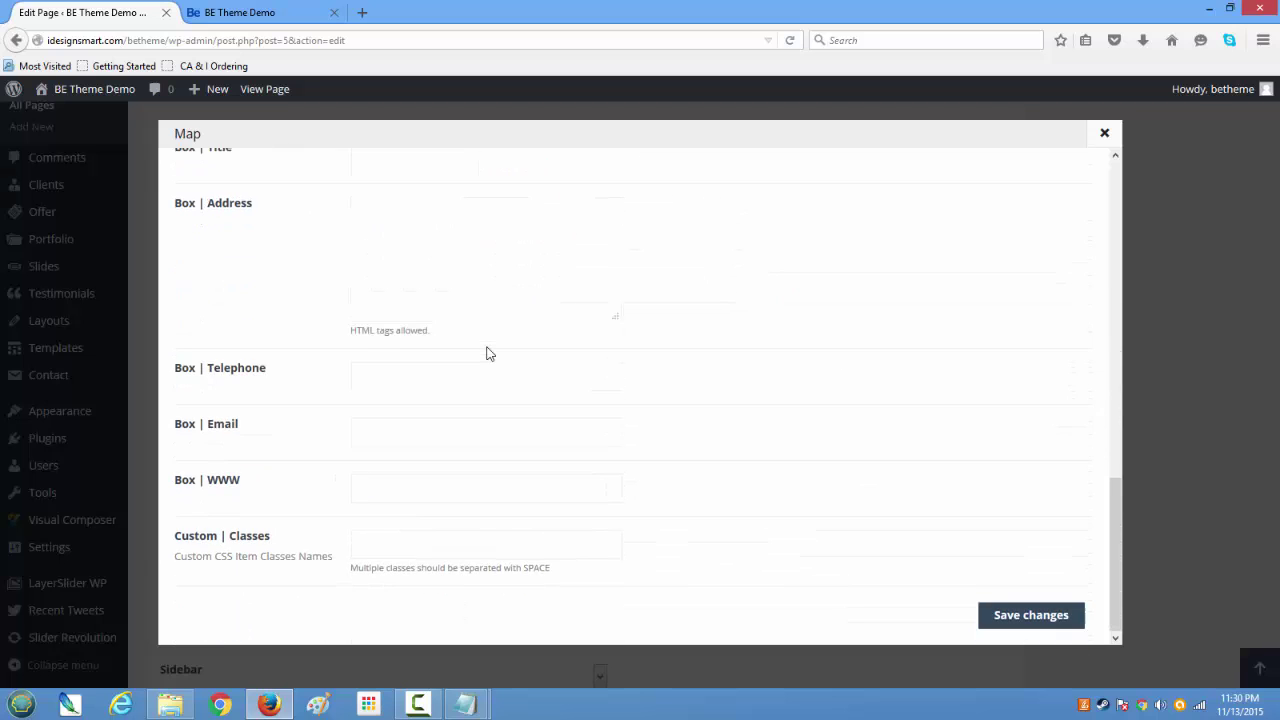
{"action": "scroll", "coordinate": [487, 354], "scroll_direction": "up", "scroll_amount": 10}
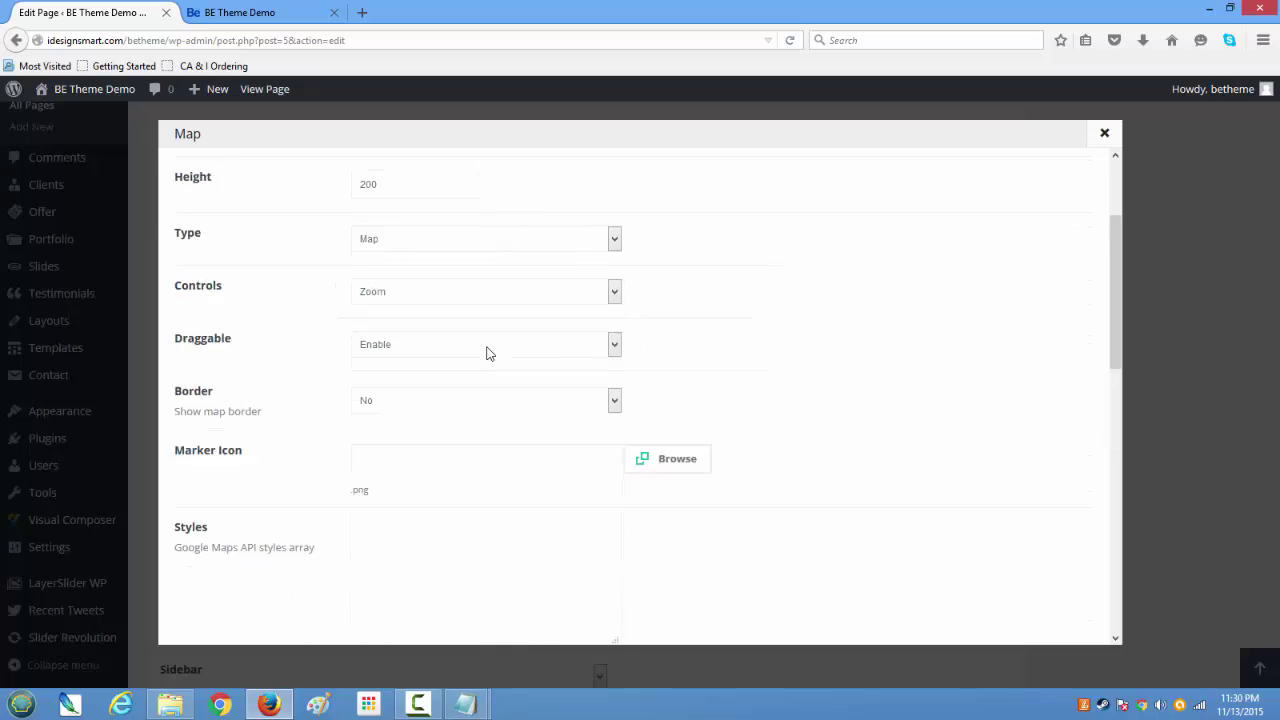
{"action": "scroll", "coordinate": [489, 353], "scroll_direction": "up", "scroll_amount": 1}
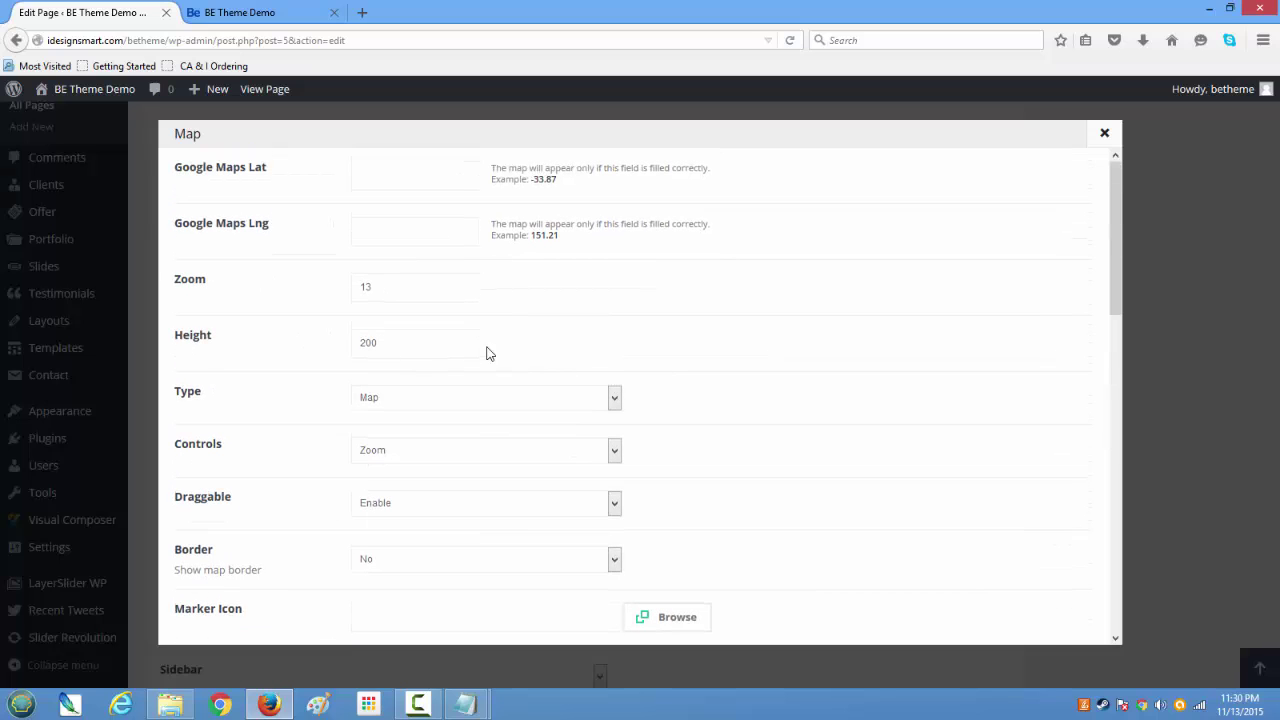
Set the map's Google Maps latitude to -33.87 and longitude to 151.21, copied from the example values
{"action": "left_click_drag", "start_coordinate": [558, 180], "coordinate": [537, 179]}
{"action": "right_click", "coordinate": [531, 180]}
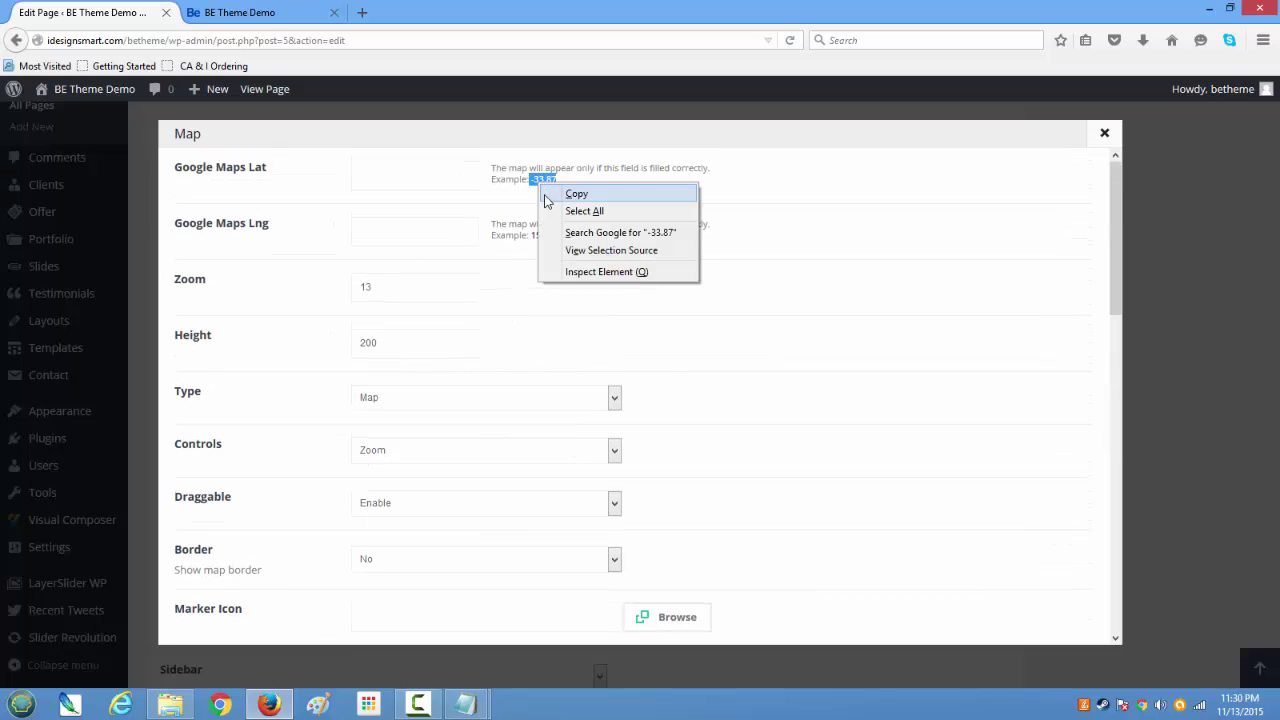
{"action": "left_click", "coordinate": [550, 191]}
{"action": "left_click", "coordinate": [431, 172]}
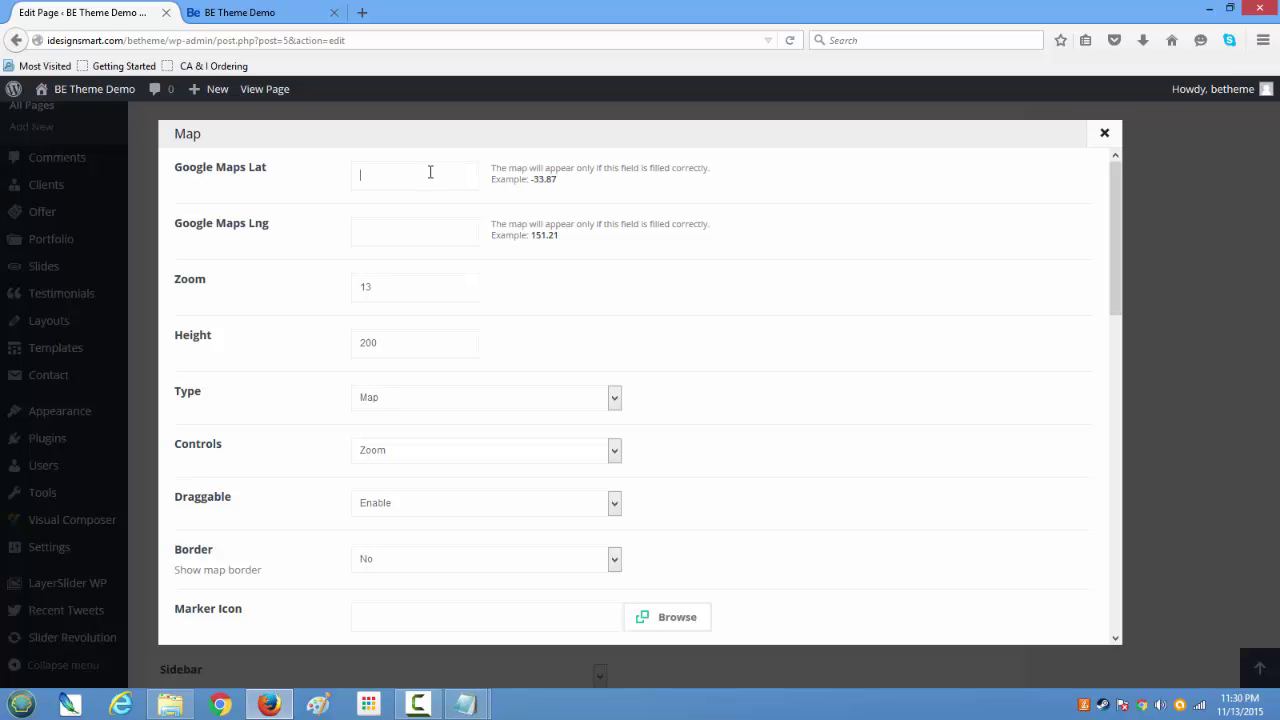
{"action": "key", "text": "ctrl+v"}
{"action": "left_click_drag", "start_coordinate": [545, 236], "coordinate": [531, 236]}
{"action": "left_click", "coordinate": [434, 234]}
{"action": "key", "text": "ctrl+v"}
Select the map's Height value and review the map's remaining marker, style and contact box options
{"action": "left_click_drag", "start_coordinate": [398, 288], "coordinate": [291, 288]}
{"action": "left_click_drag", "start_coordinate": [399, 348], "coordinate": [334, 346]}
{"action": "scroll", "coordinate": [546, 438], "scroll_direction": "down", "scroll_amount": 3}
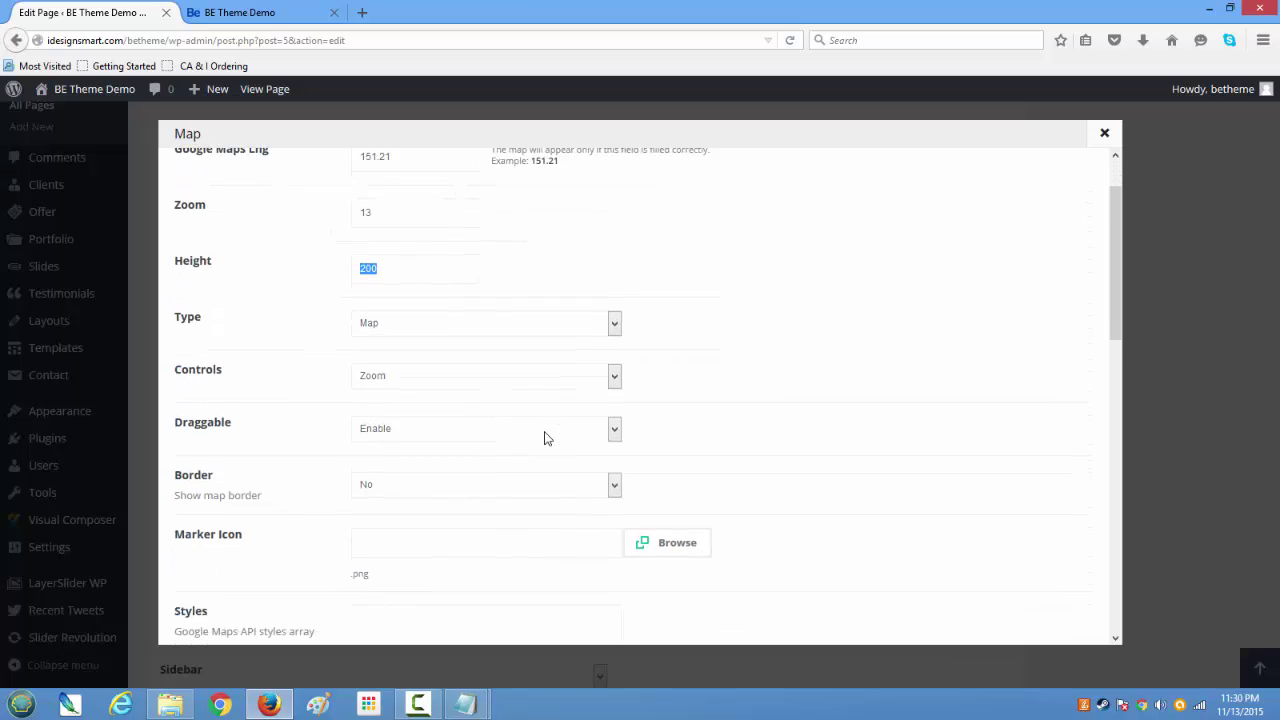
{"action": "scroll", "coordinate": [546, 436], "scroll_direction": "down", "scroll_amount": 4}
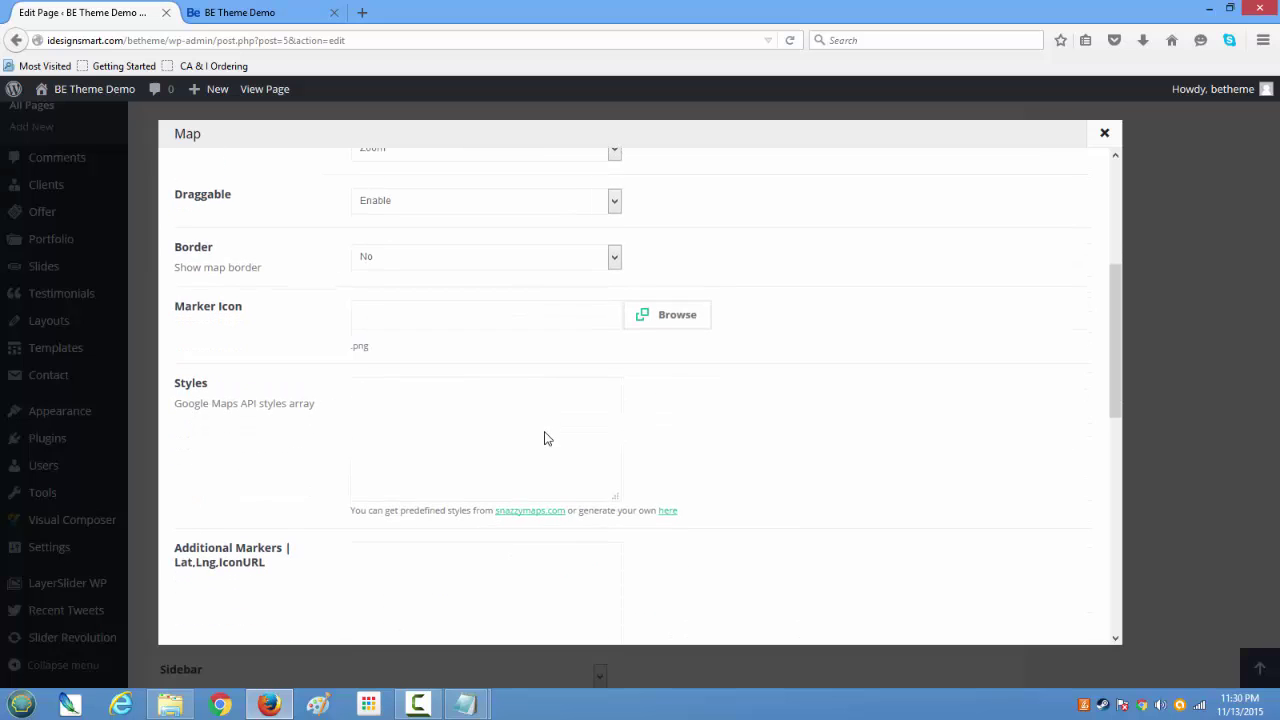
{"action": "scroll", "coordinate": [545, 432], "scroll_direction": "down", "scroll_amount": 9}
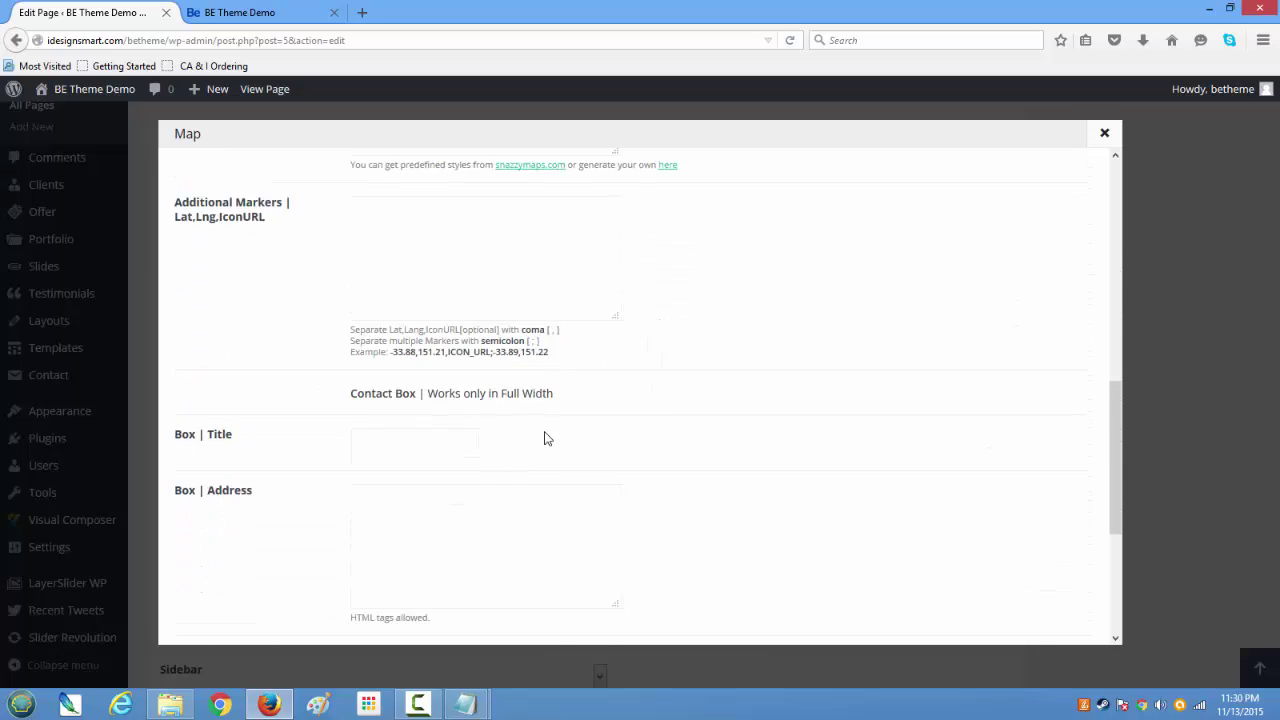
{"action": "scroll", "coordinate": [545, 438], "scroll_direction": "up", "scroll_amount": 8}
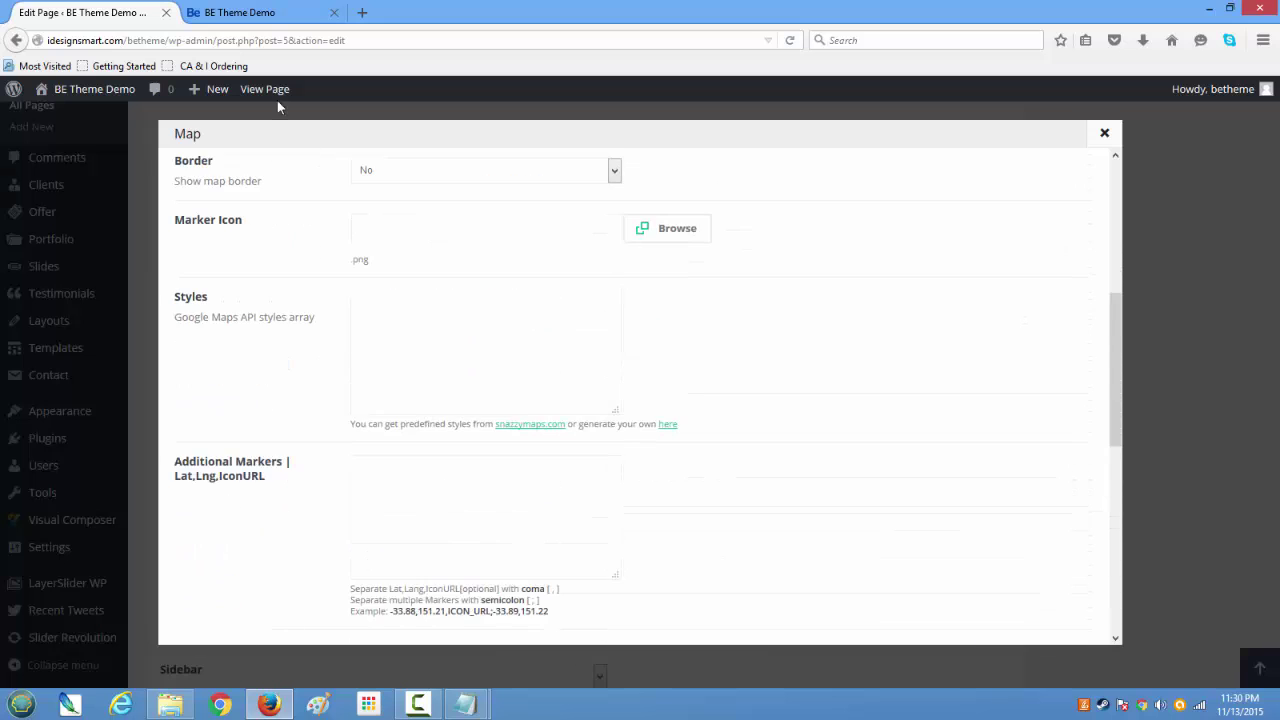
Switch to the live Home page and inspect the section around the video in the browser's element inspector
{"action": "left_click", "coordinate": [273, 12]}
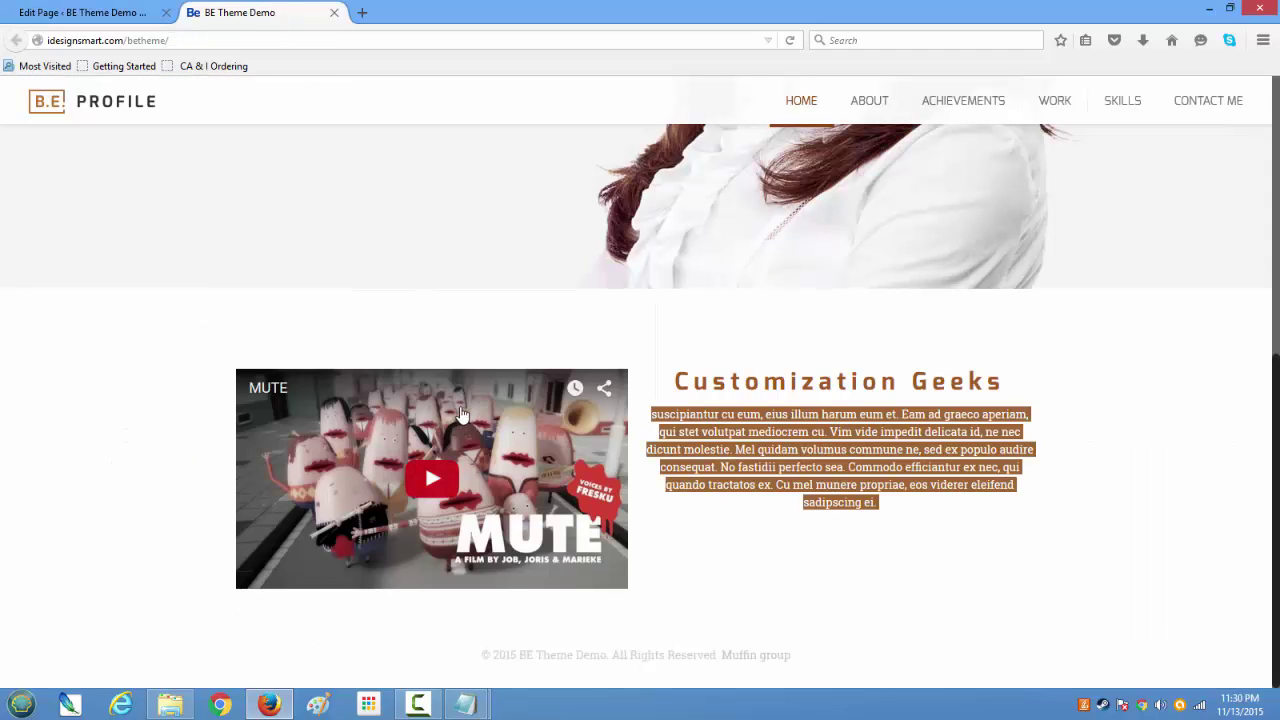
{"action": "right_click", "coordinate": [370, 350]}
{"action": "left_click", "coordinate": [410, 437]}
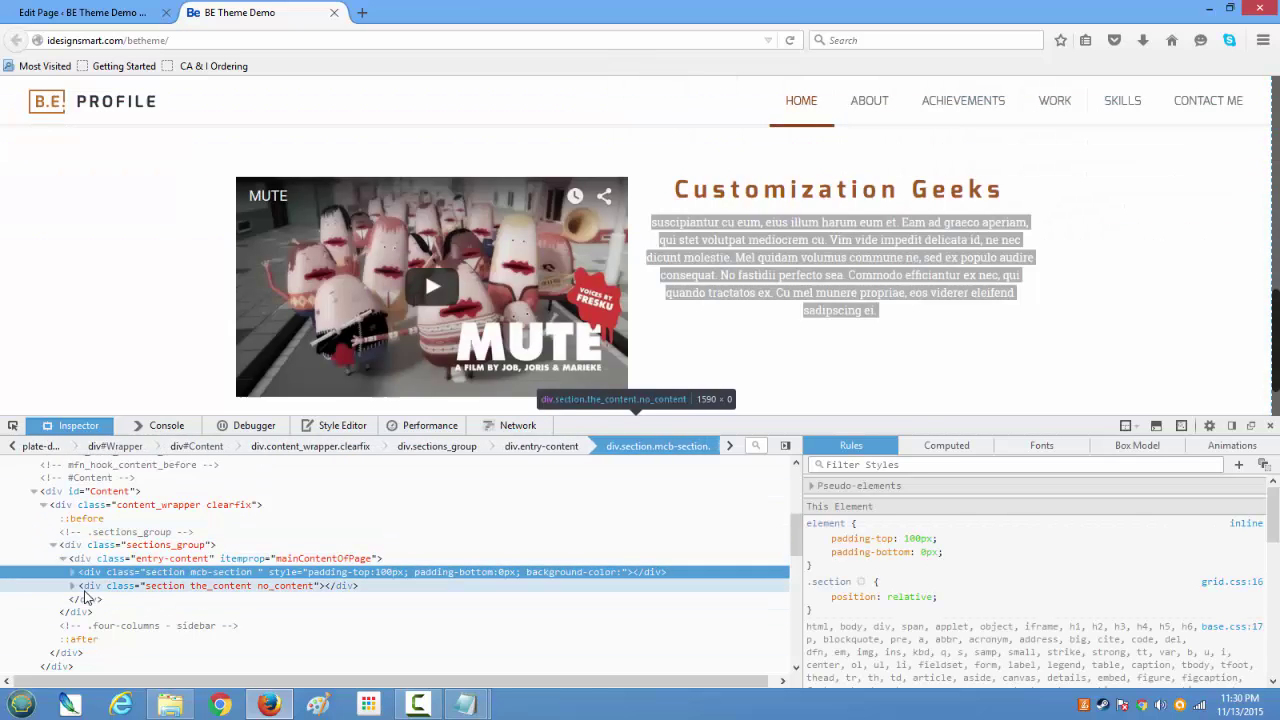
{"action": "left_click", "coordinate": [75, 587]}
{"action": "left_click", "coordinate": [73, 586]}
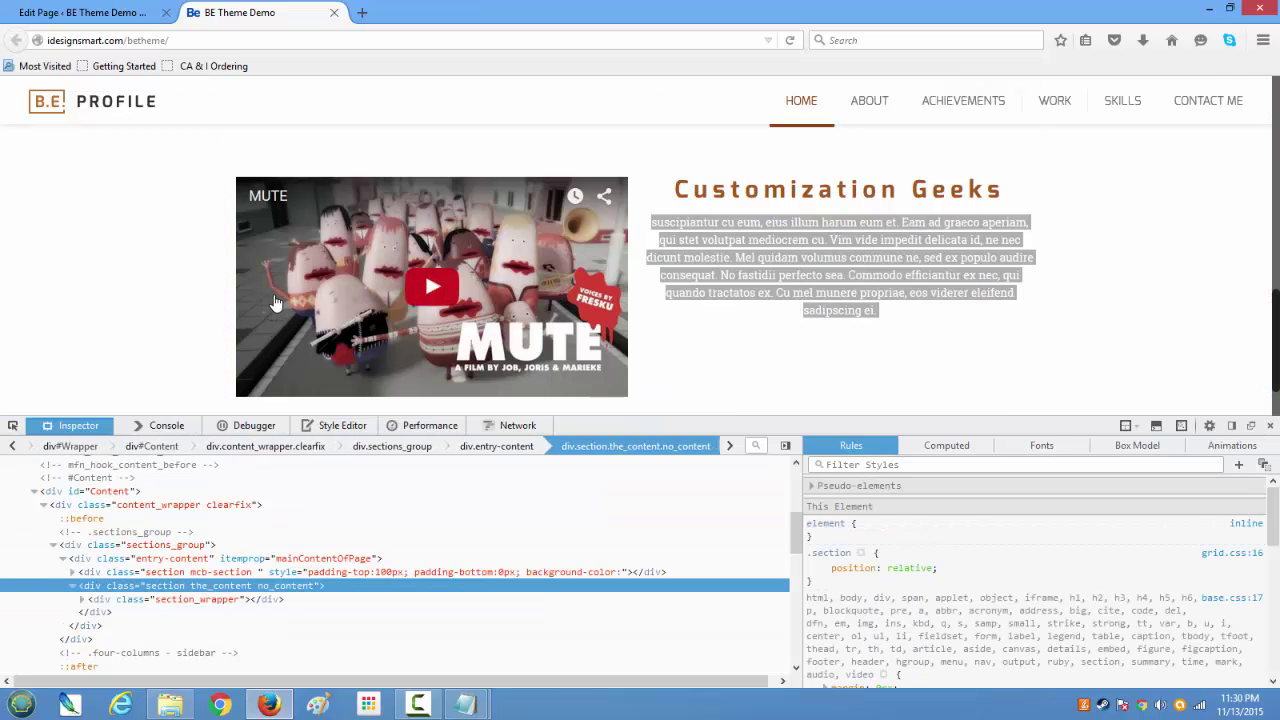
{"action": "right_click", "coordinate": [277, 303]}
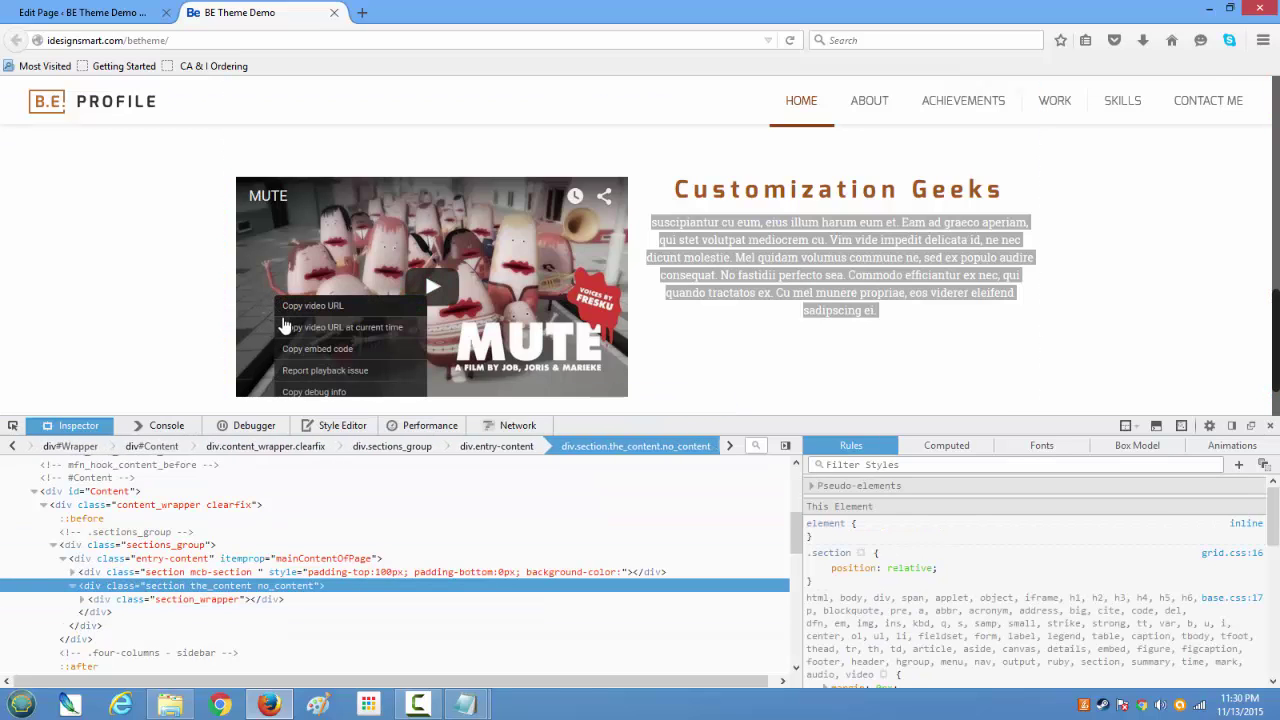
{"action": "right_click", "coordinate": [253, 166]}
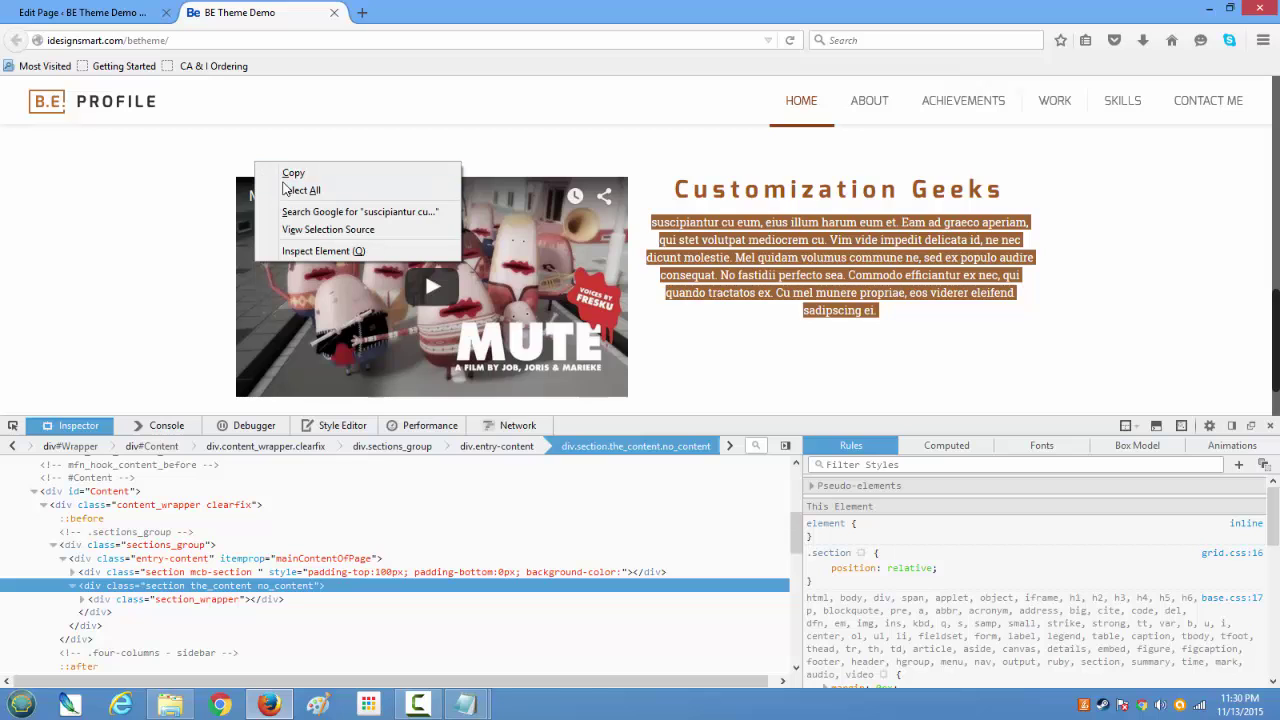
{"action": "left_click", "coordinate": [294, 251]}
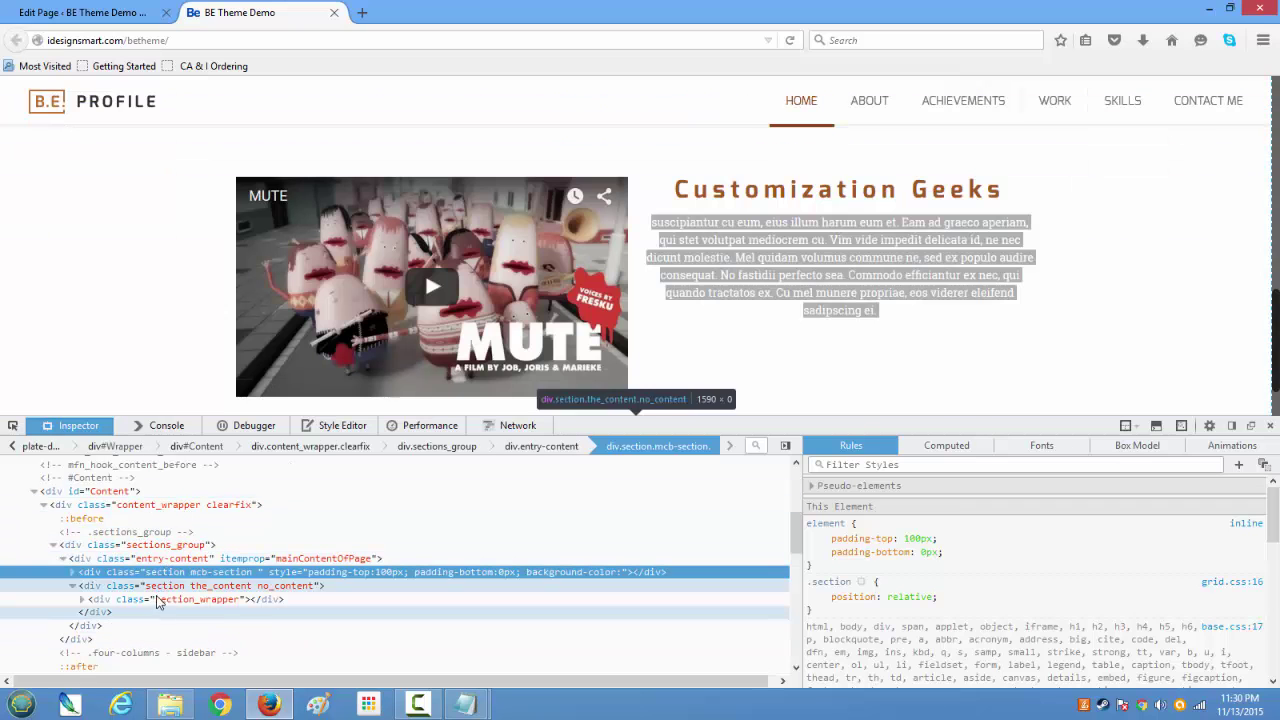
Expand the section's nested wrapper elements down to the video and text columns to examine the row's size
{"action": "scroll", "coordinate": [152, 620], "scroll_direction": "down", "scroll_amount": 3}
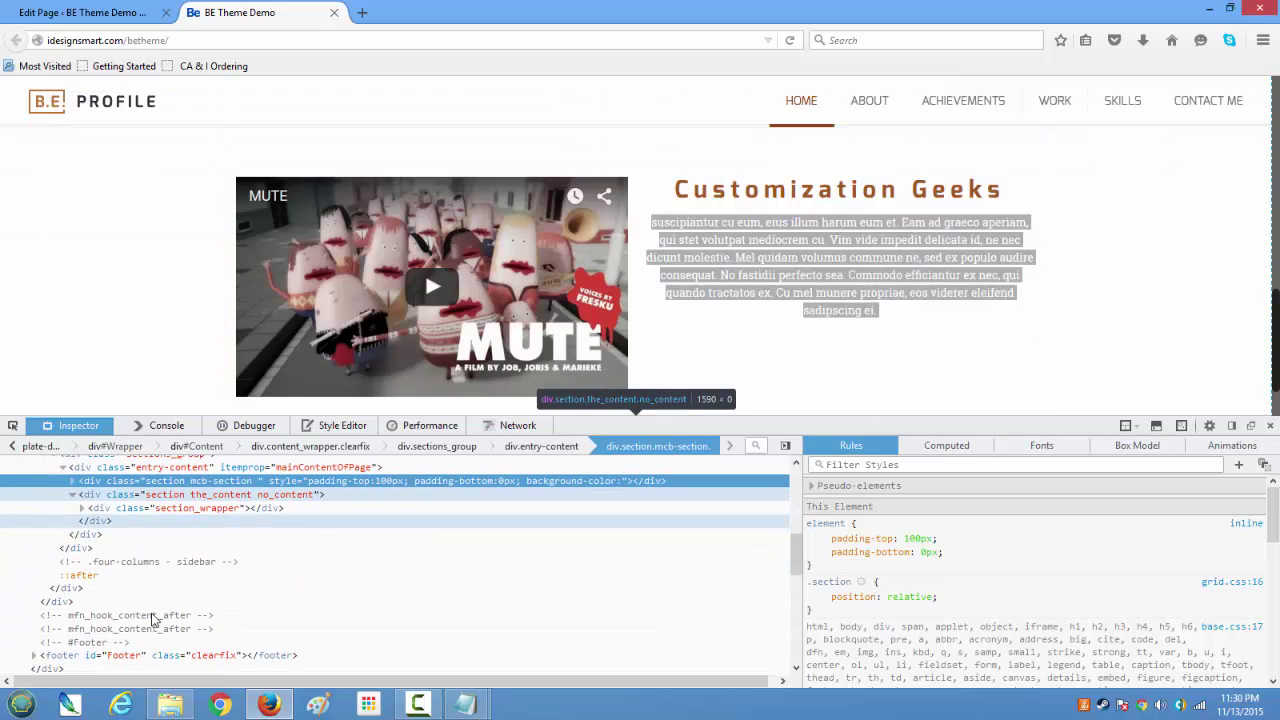
{"action": "scroll", "coordinate": [152, 620], "scroll_direction": "down", "scroll_amount": 5}
{"action": "scroll", "coordinate": [150, 614], "scroll_direction": "up", "scroll_amount": 5}
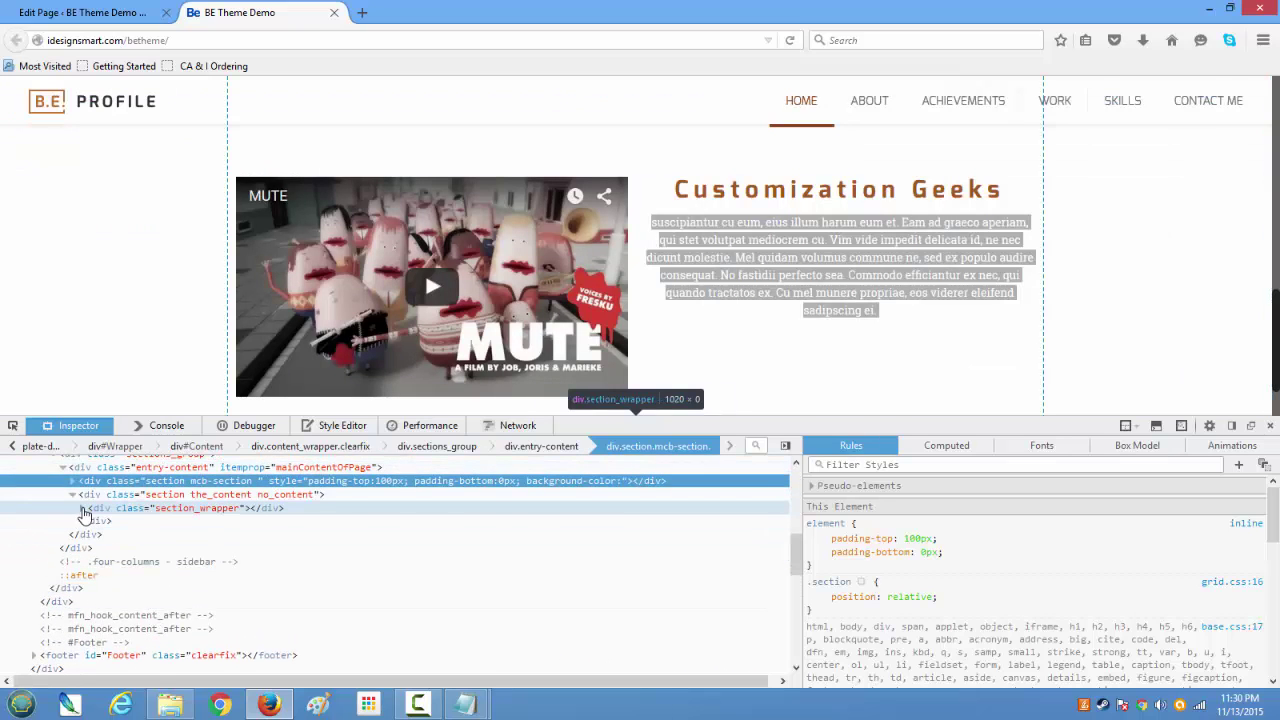
{"action": "double_click", "coordinate": [85, 514]}
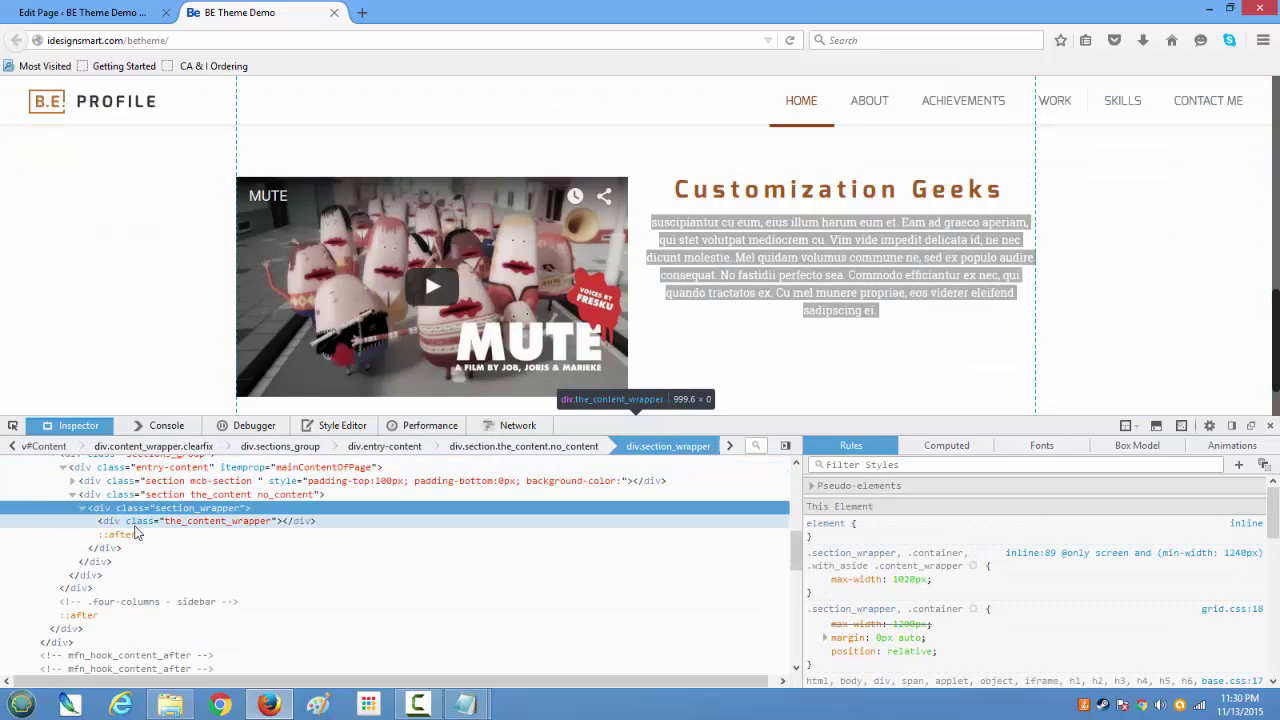
{"action": "left_click", "coordinate": [70, 484]}
{"action": "left_click", "coordinate": [70, 483]}
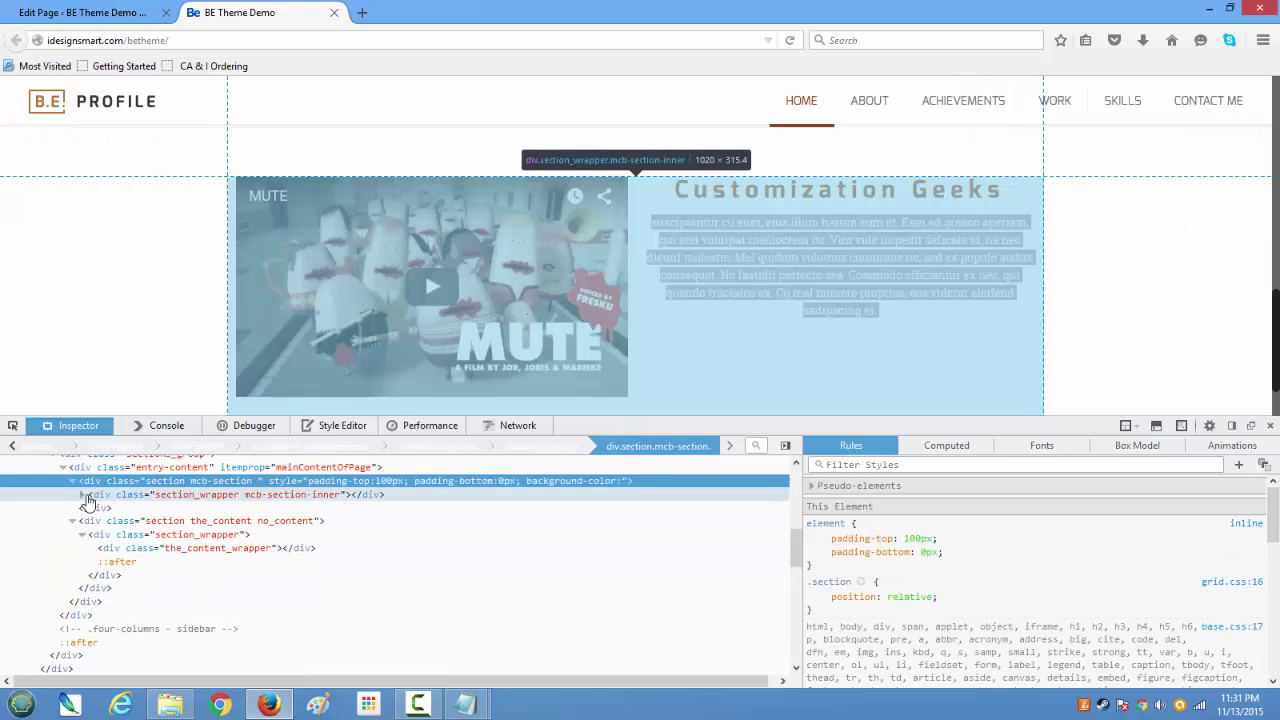
{"action": "left_click", "coordinate": [84, 496]}
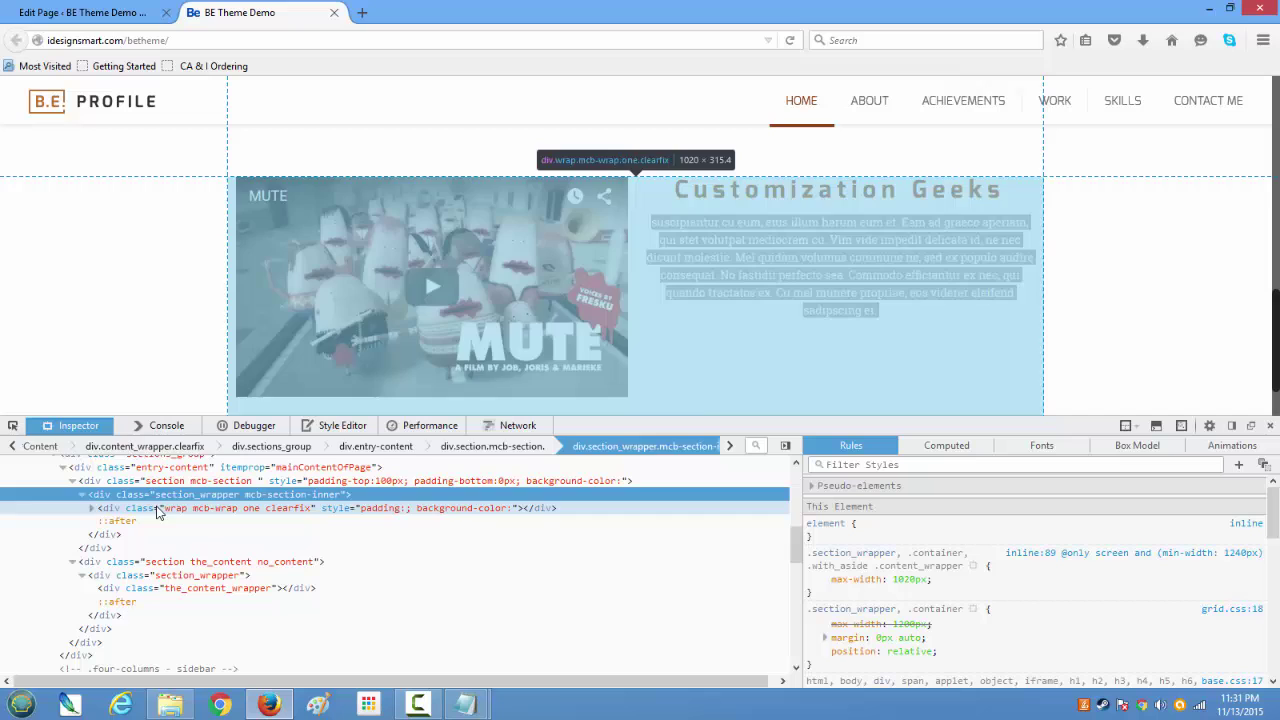
{"action": "left_click", "coordinate": [92, 509]}
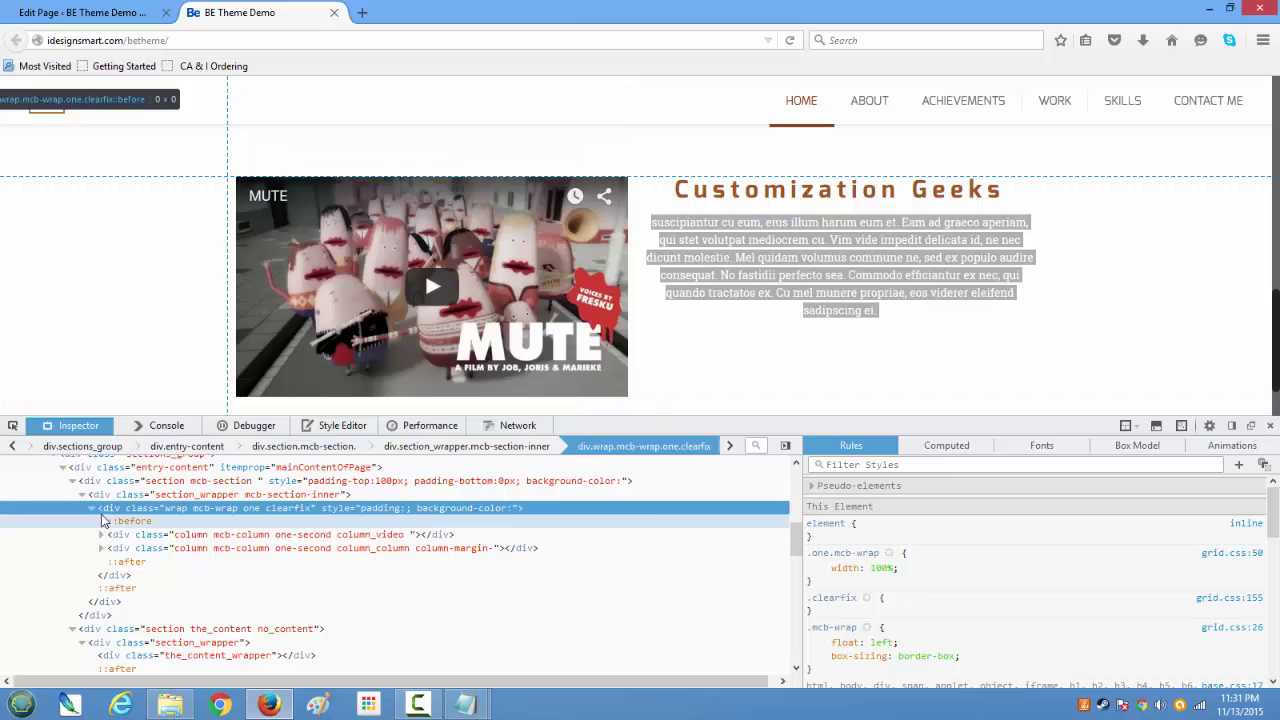
Return to the page editor, set the map's height to 275, and save the Map item
{"action": "left_click", "coordinate": [84, 23]}
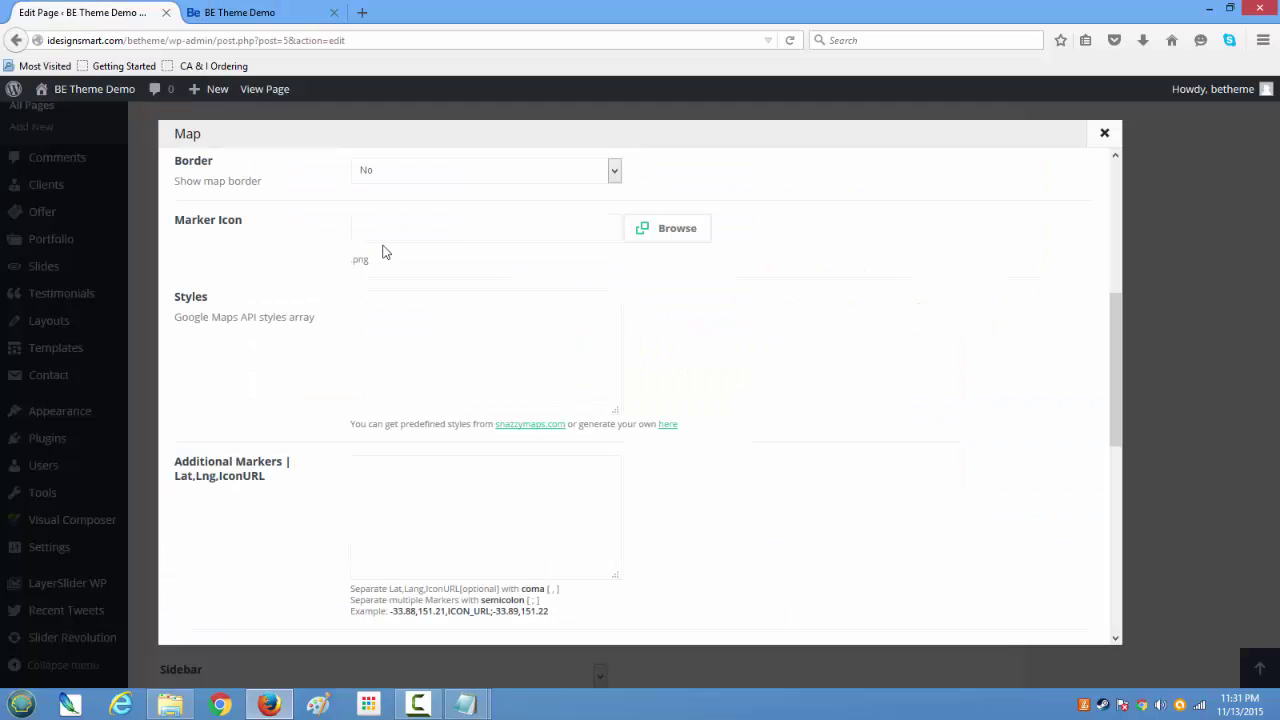
{"action": "scroll", "coordinate": [421, 403], "scroll_direction": "down", "scroll_amount": 5}
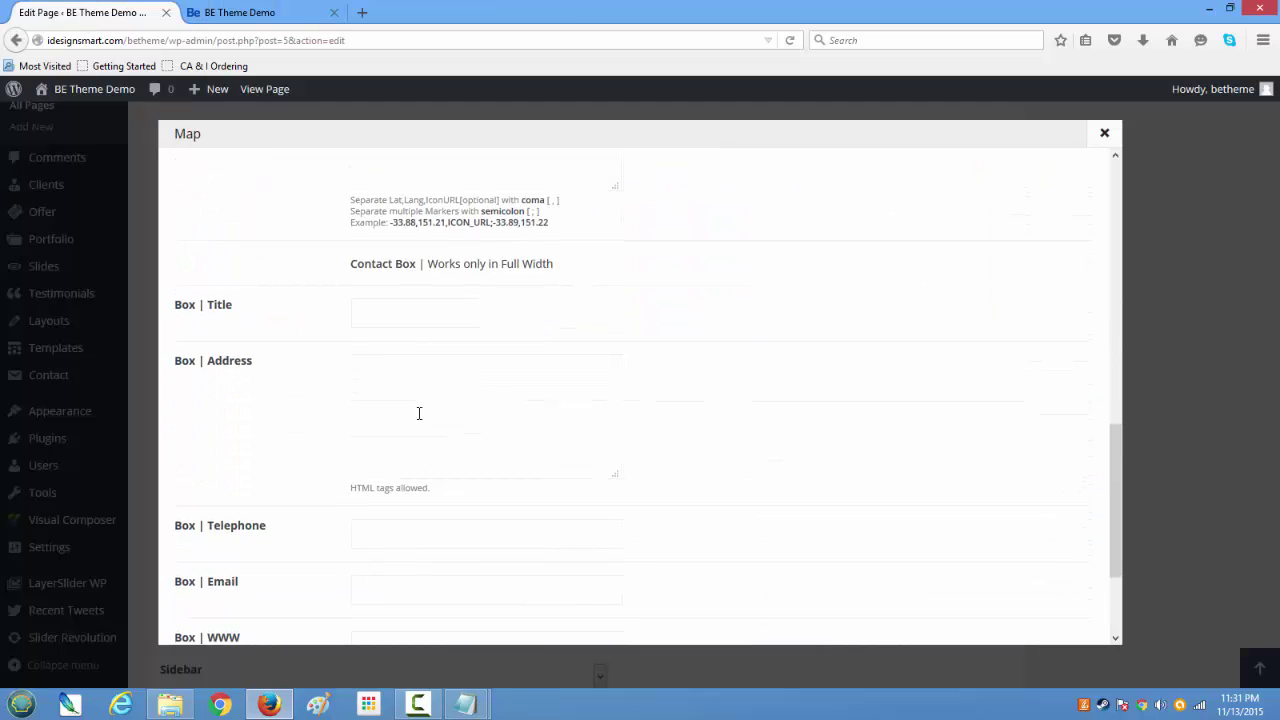
{"action": "scroll", "coordinate": [420, 413], "scroll_direction": "up", "scroll_amount": 3}
{"action": "scroll", "coordinate": [419, 413], "scroll_direction": "up", "scroll_amount": 5}
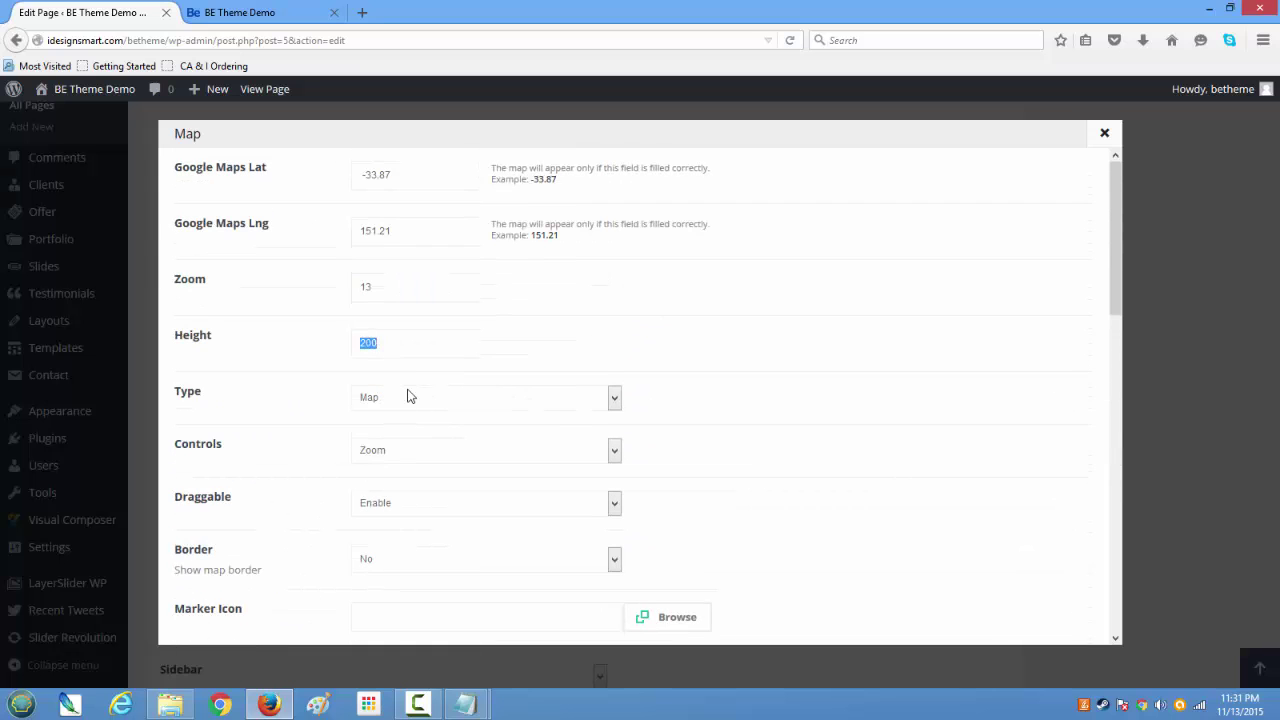
{"action": "type", "text": "275"}
{"action": "scroll", "coordinate": [337, 374], "scroll_direction": "down", "scroll_amount": 6}
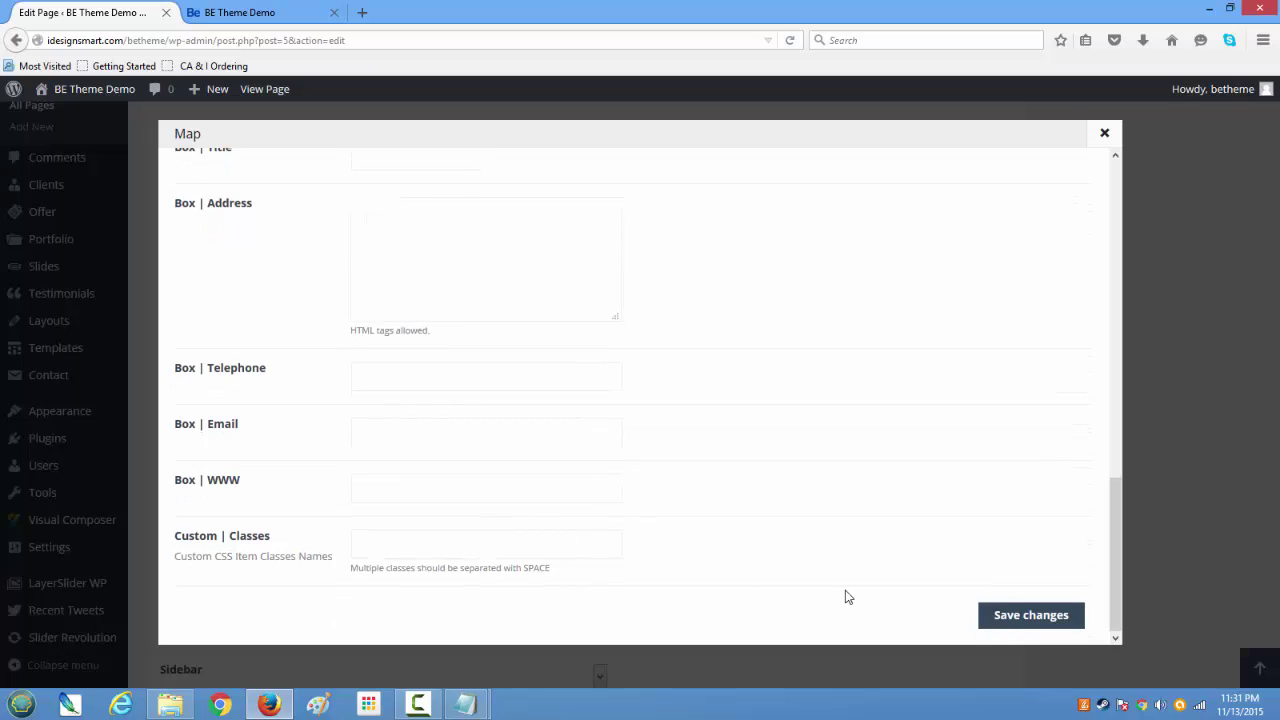
{"action": "left_click", "coordinate": [1000, 614]}
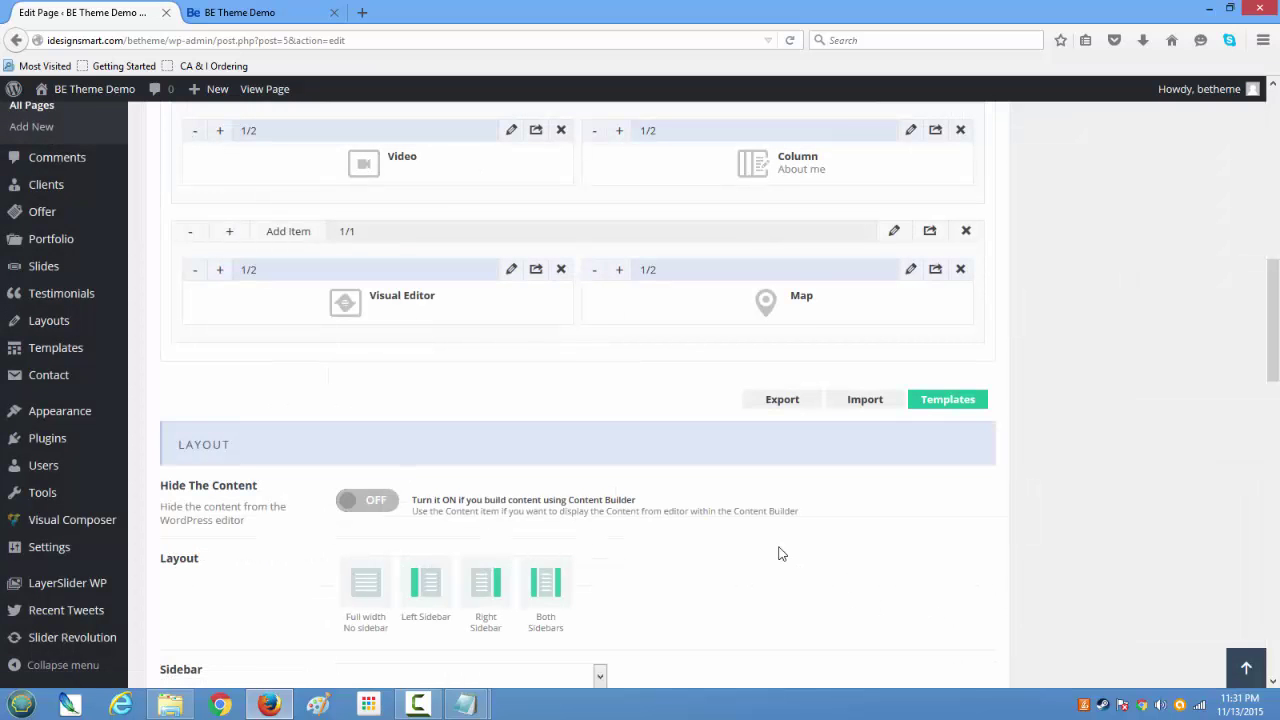
{"action": "scroll", "coordinate": [493, 340], "scroll_direction": "up", "scroll_amount": 3}
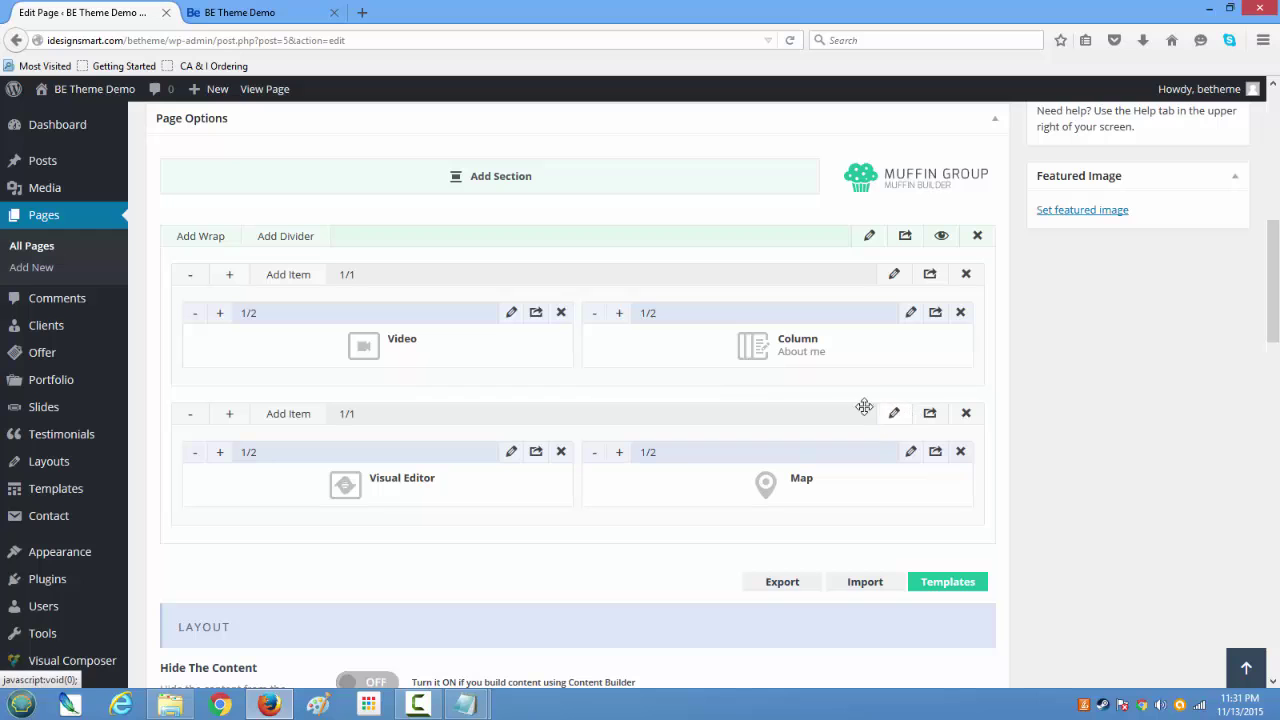
Check the layout options of the wrap holding the text and map, save the wrap, and update the Home page
{"action": "left_click", "coordinate": [895, 414]}
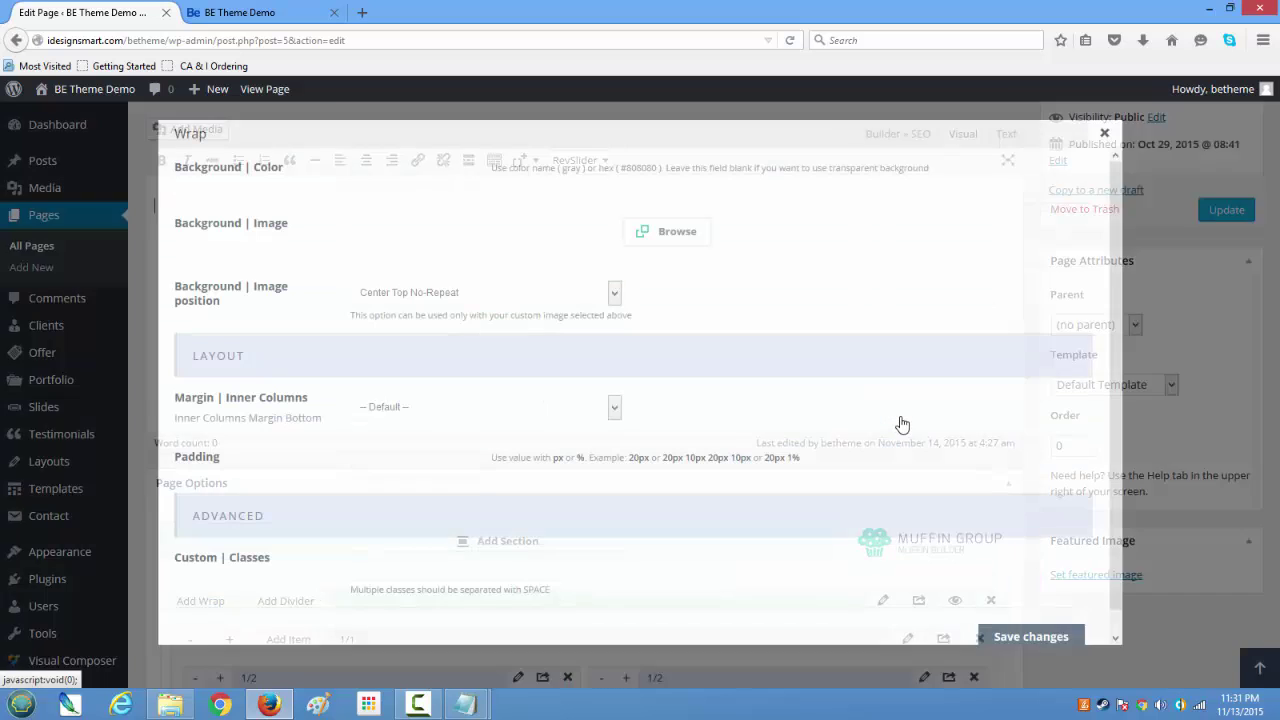
{"action": "scroll", "coordinate": [531, 474], "scroll_direction": "down", "scroll_amount": 1}
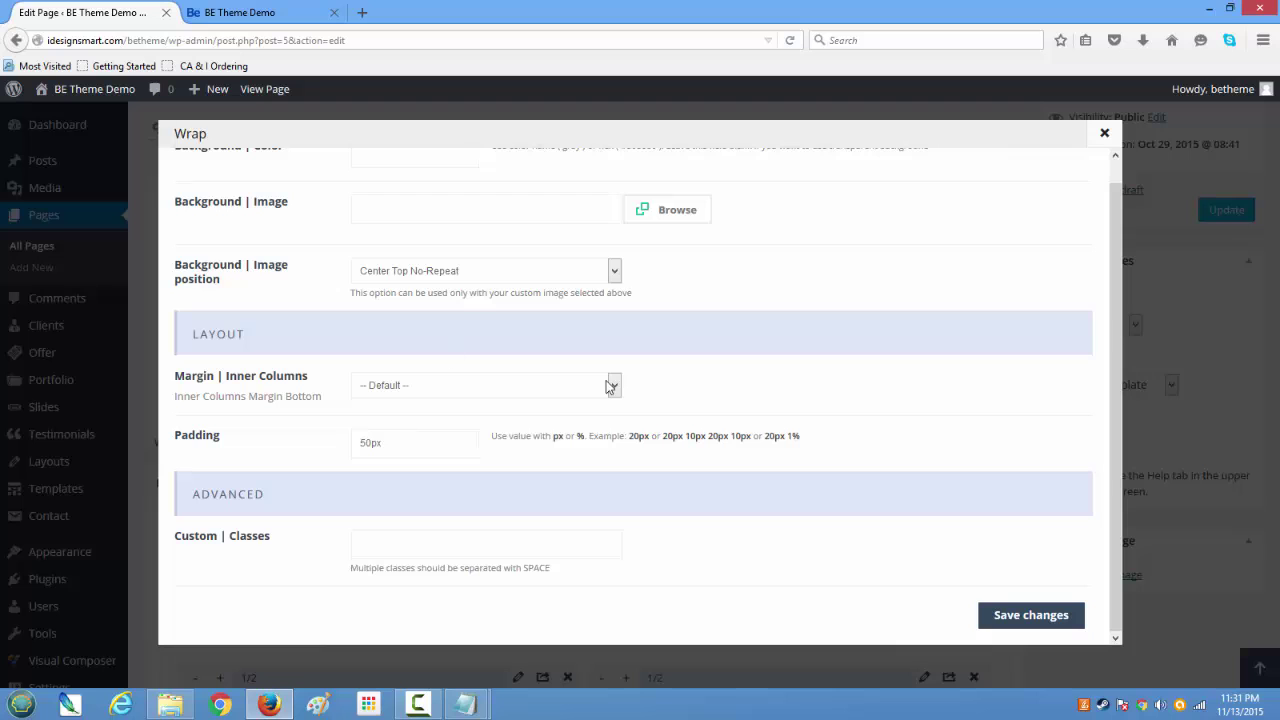
{"action": "left_click", "coordinate": [1026, 620]}
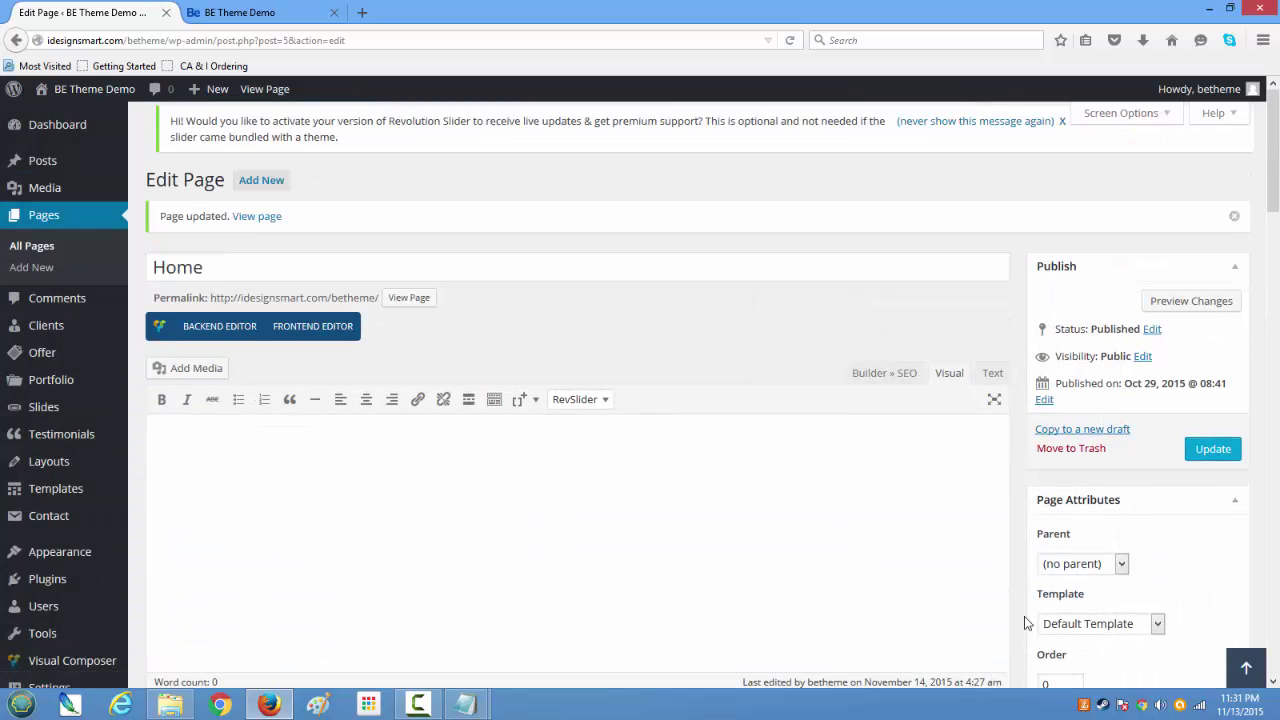
{"action": "left_click", "coordinate": [1213, 449]}
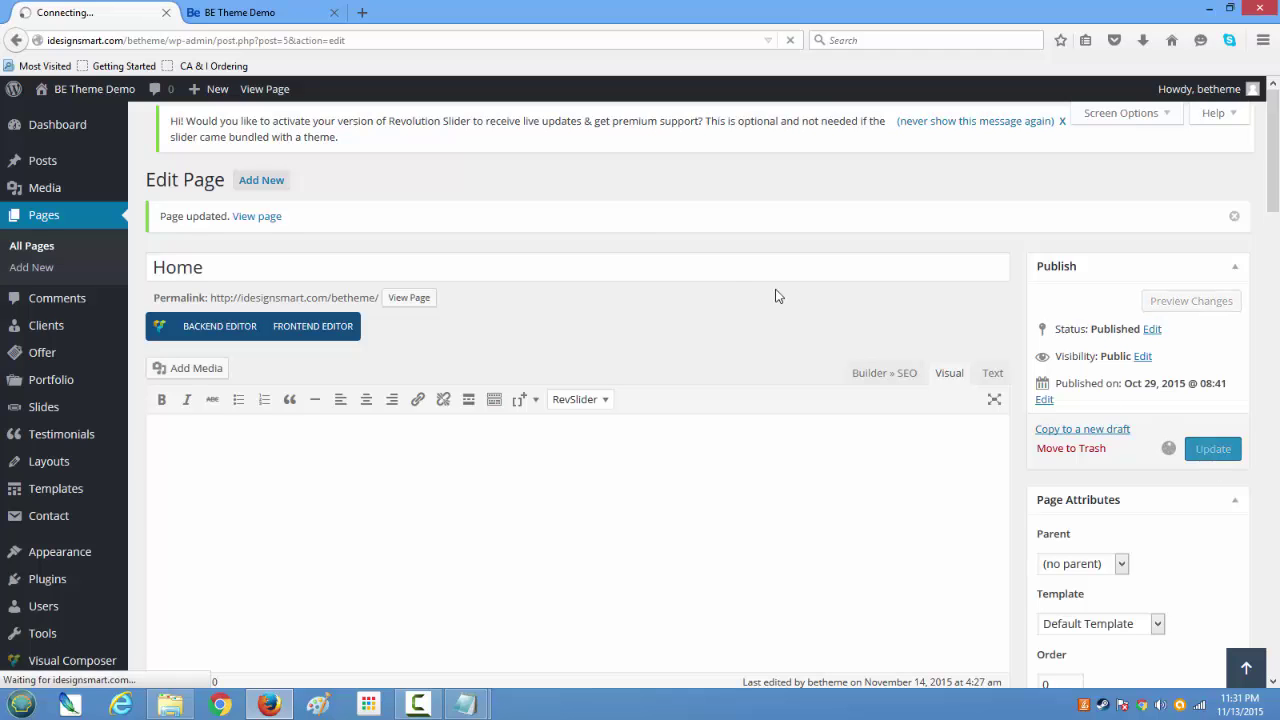
Switch to the live Home page, reload it, and close the element inspector
{"action": "left_click", "coordinate": [257, 14]}
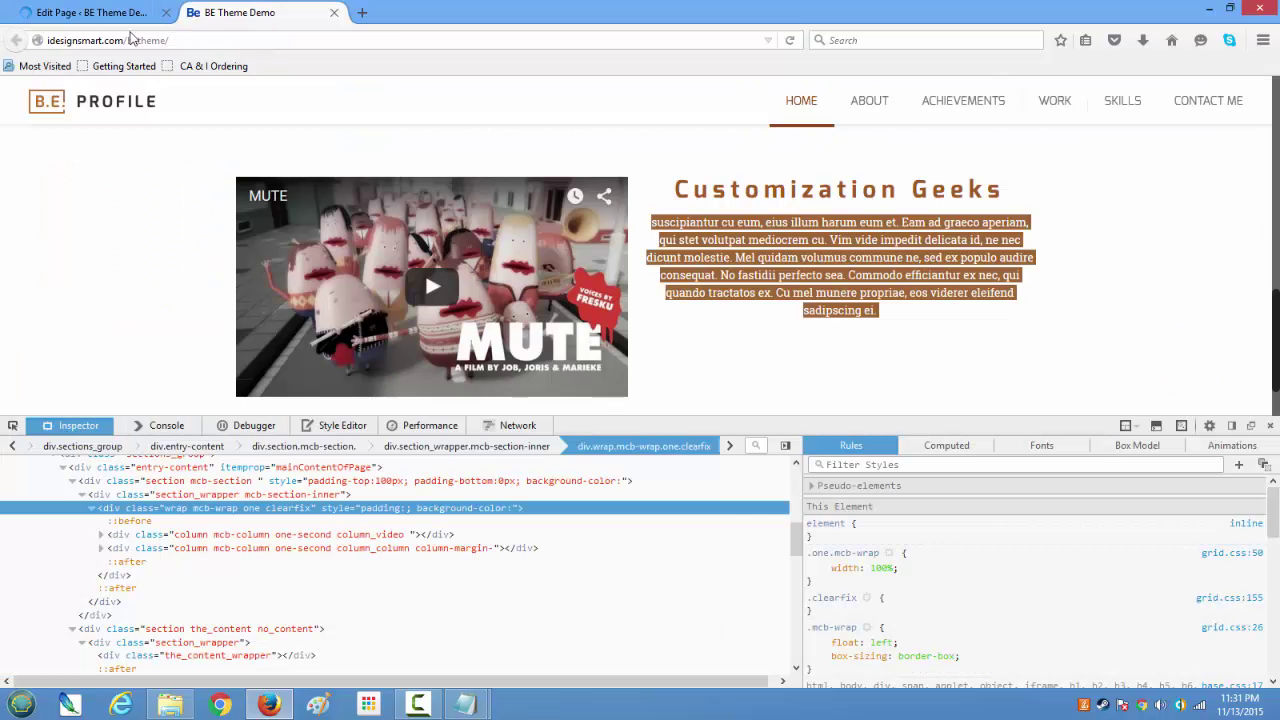
{"action": "left_click", "coordinate": [789, 40]}
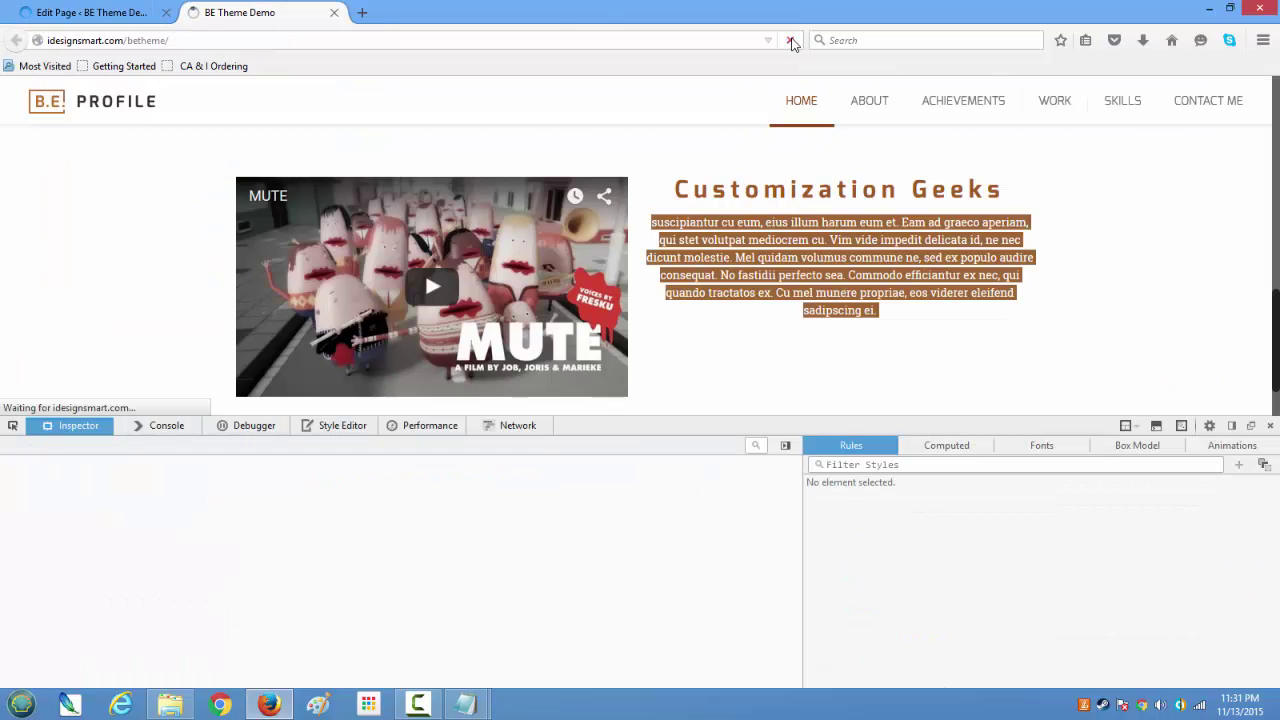
{"action": "left_click", "coordinate": [1270, 425]}
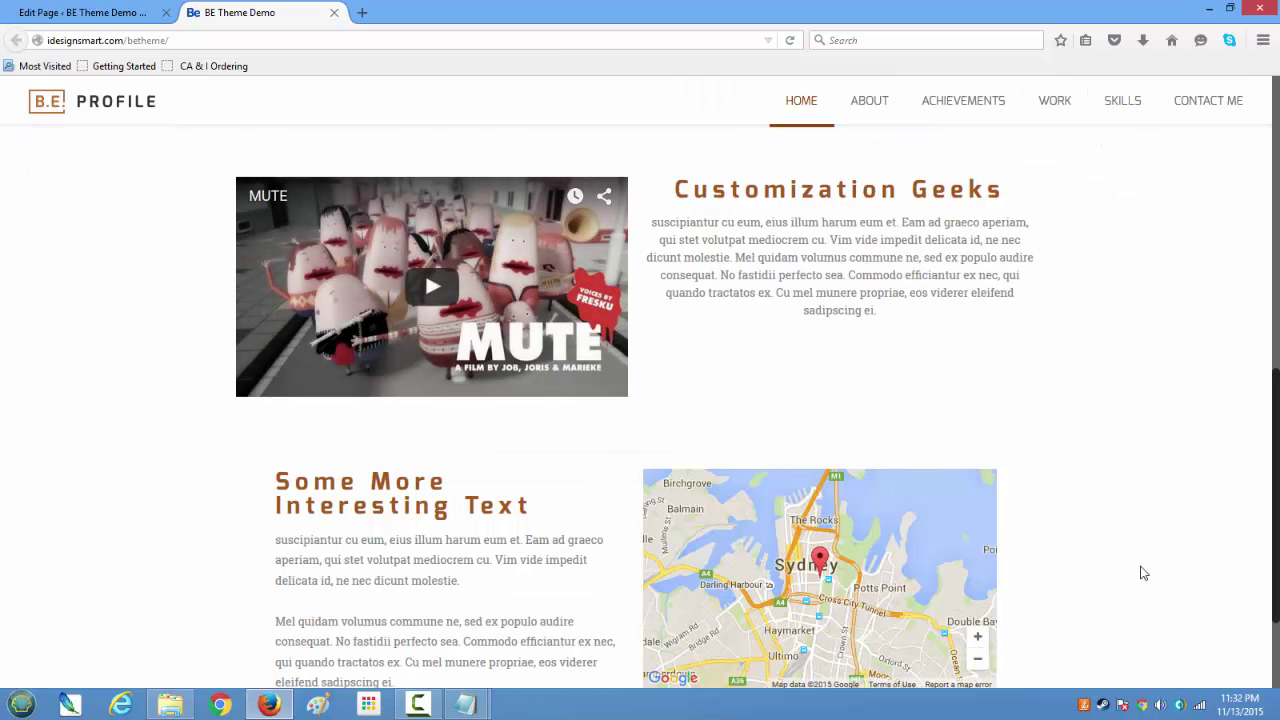
Review the video row and the text and map row on the live page, briefly playing and pausing the video
{"action": "scroll", "coordinate": [1144, 573], "scroll_direction": "down", "scroll_amount": 3}
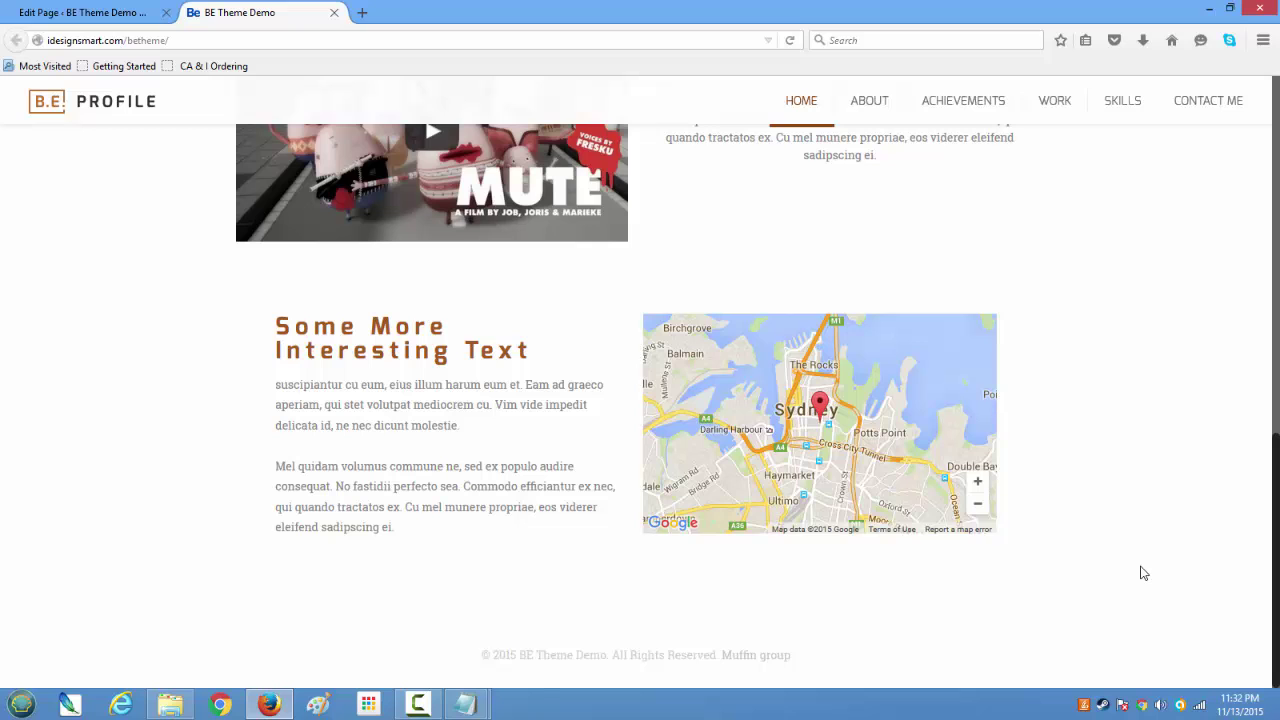
{"action": "scroll", "coordinate": [1137, 591], "scroll_direction": "up", "scroll_amount": 3}
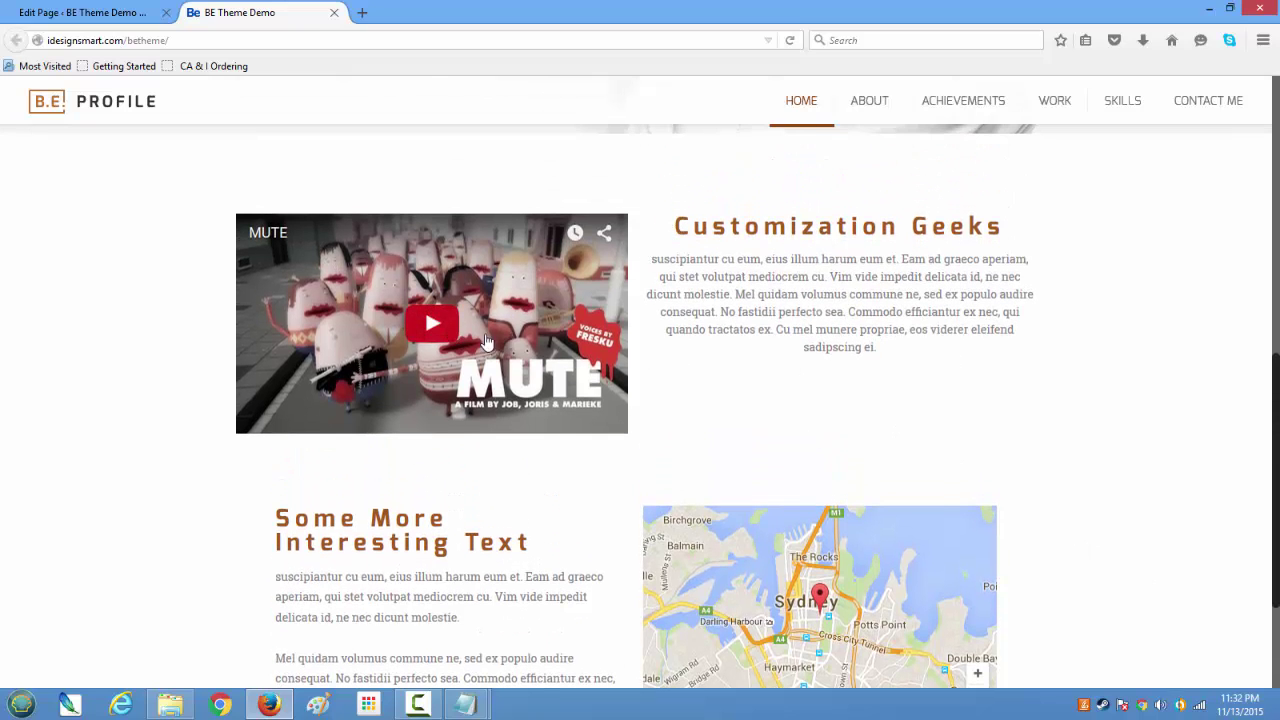
{"action": "left_click", "coordinate": [434, 325]}
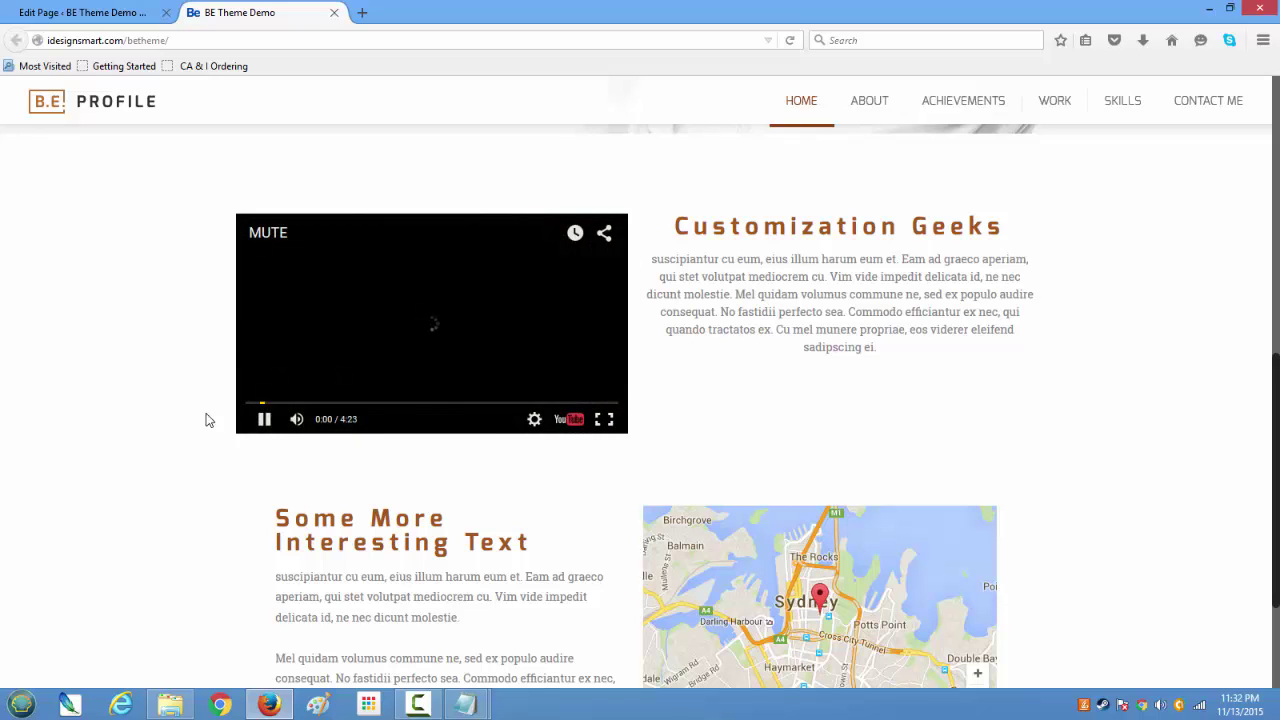
{"action": "left_click", "coordinate": [263, 420]}
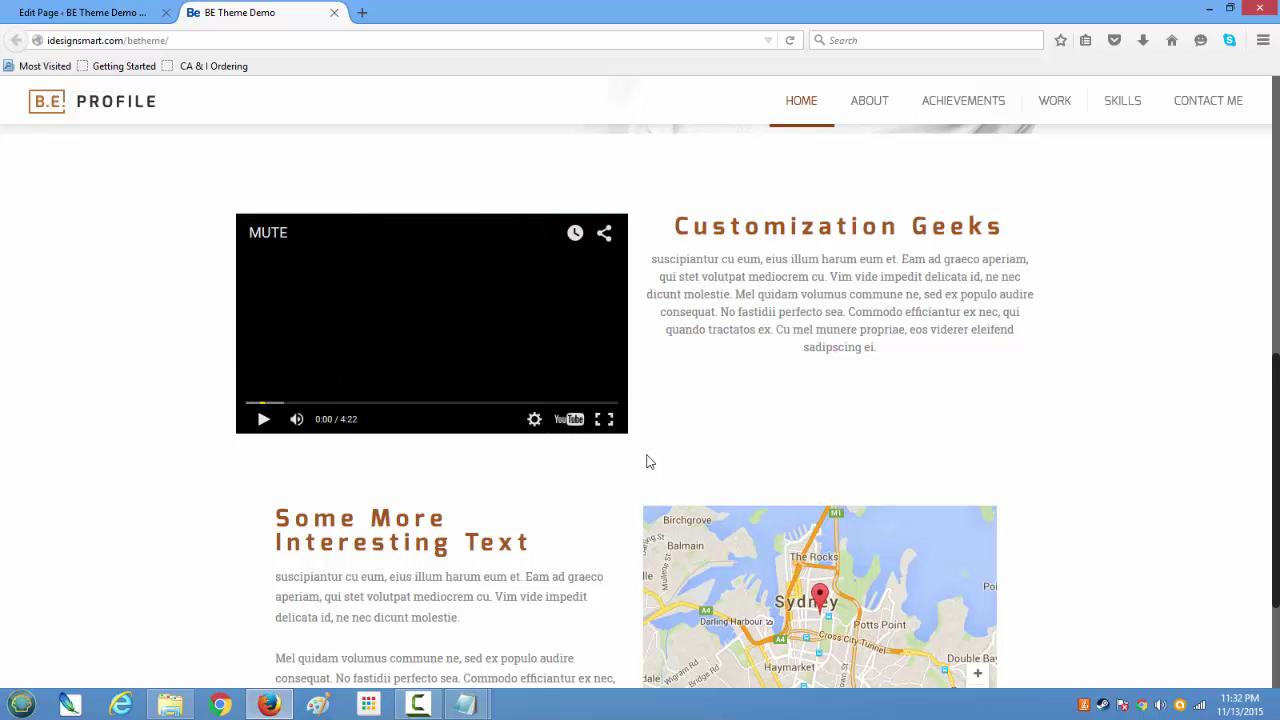
{"action": "scroll", "coordinate": [530, 445], "scroll_direction": "down", "scroll_amount": 3}
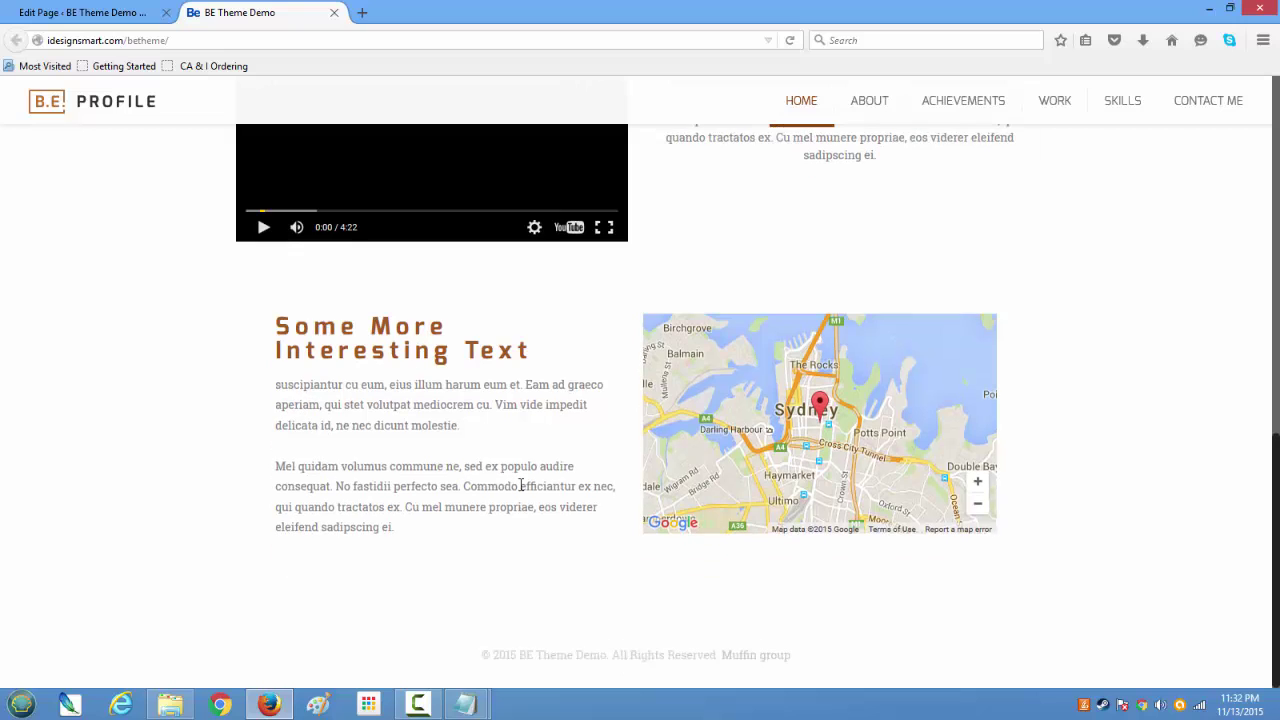
{"action": "scroll", "coordinate": [850, 545], "scroll_direction": "up", "scroll_amount": 3}
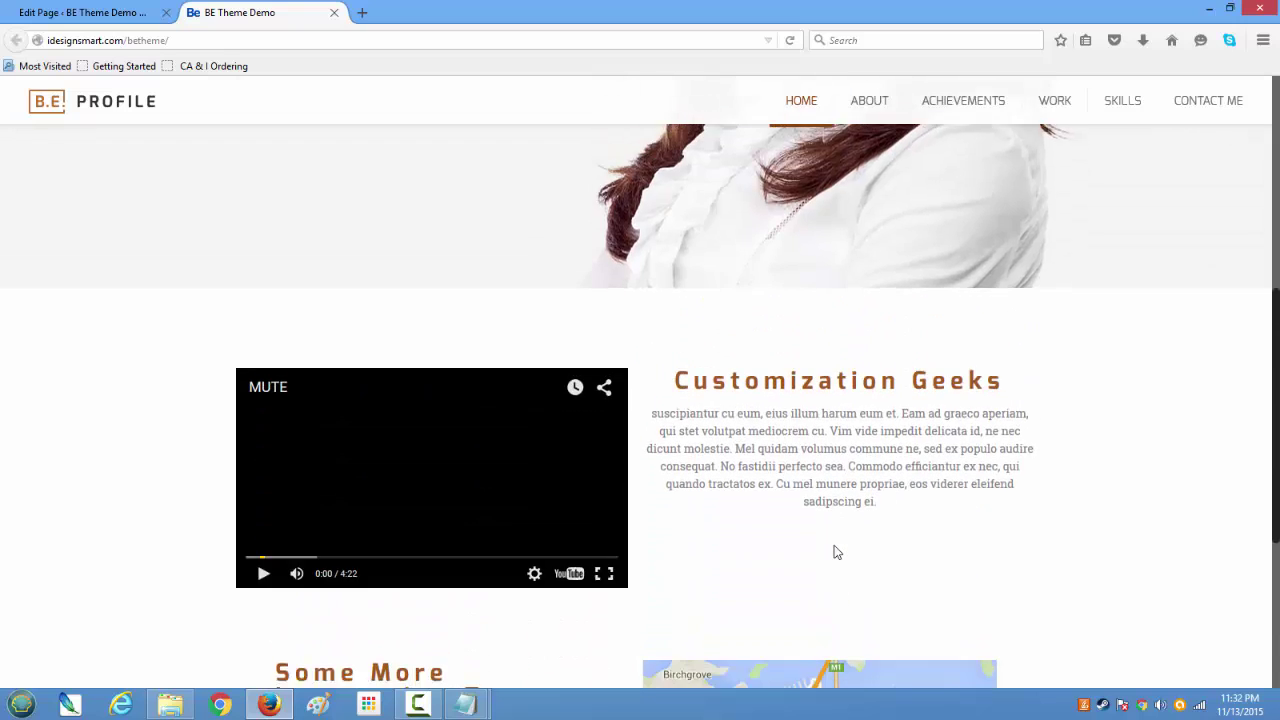
{"action": "scroll", "coordinate": [834, 551], "scroll_direction": "down", "scroll_amount": 3}
{"action": "scroll", "coordinate": [833, 544], "scroll_direction": "up", "scroll_amount": 3}
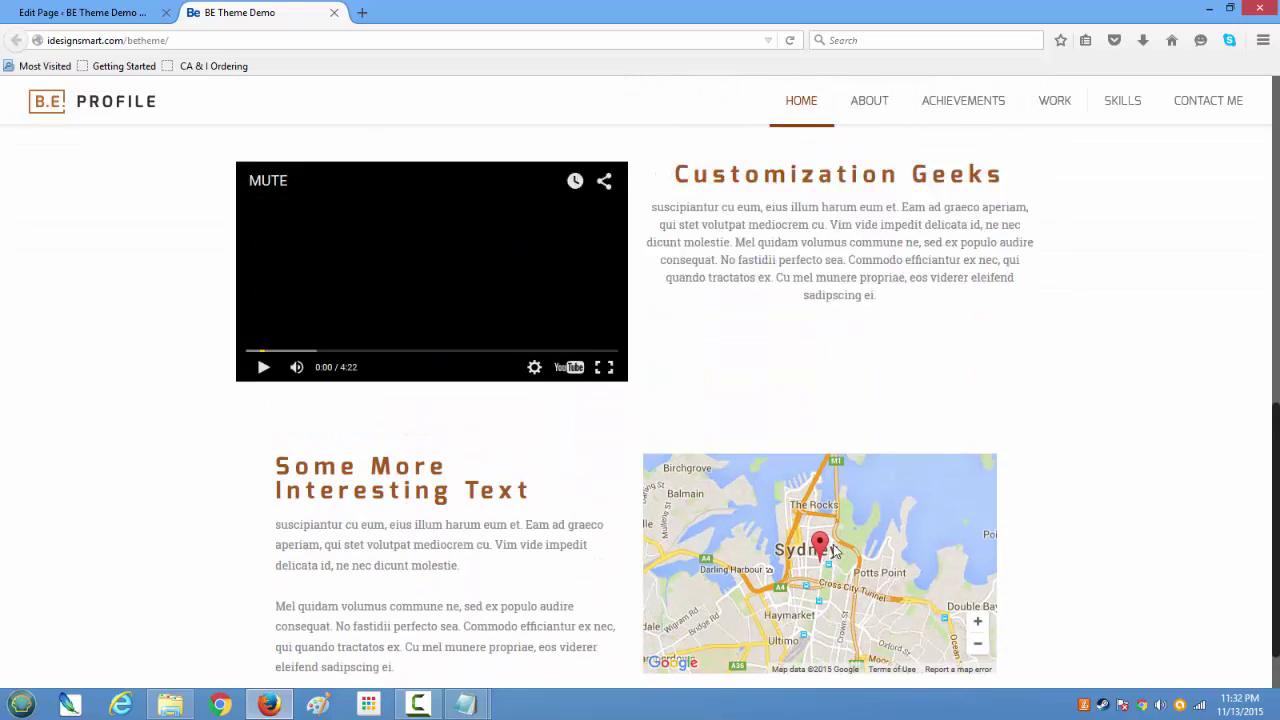
{"action": "scroll", "coordinate": [833, 544], "scroll_direction": "down", "scroll_amount": 2}
{"action": "scroll", "coordinate": [833, 544], "scroll_direction": "down", "scroll_amount": 2}
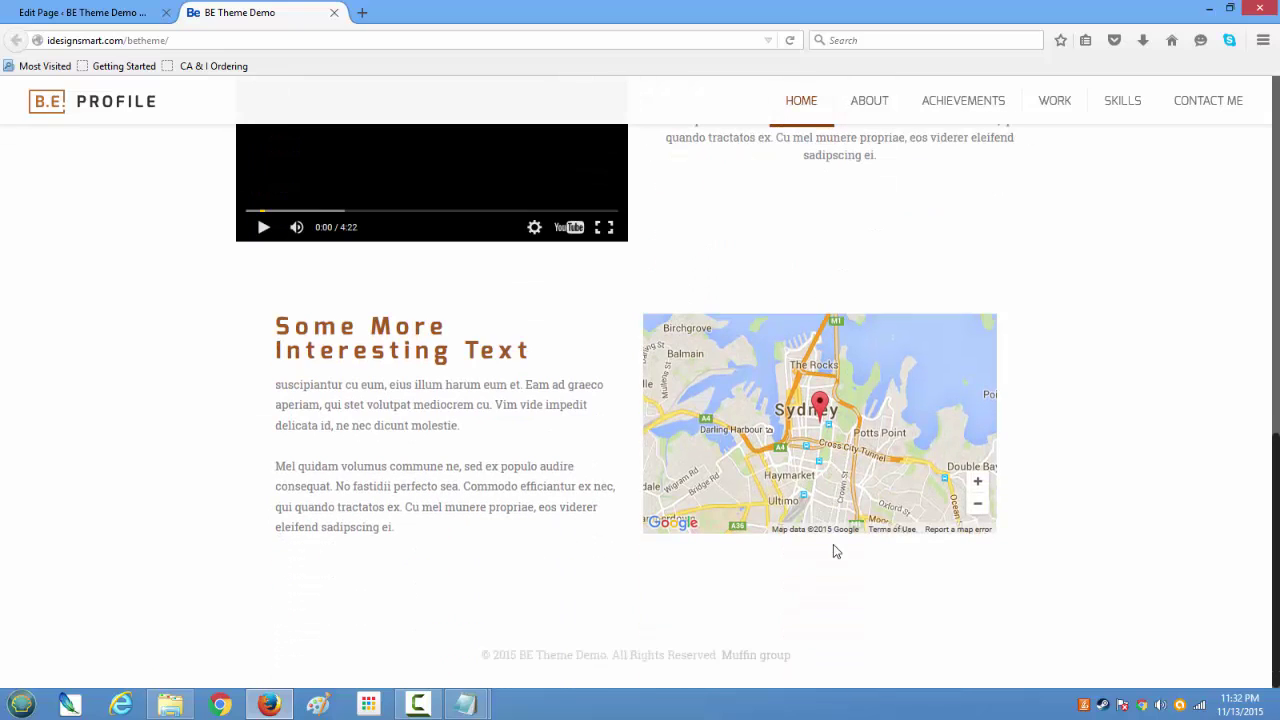
{"action": "scroll", "coordinate": [829, 562], "scroll_direction": "up", "scroll_amount": 3}
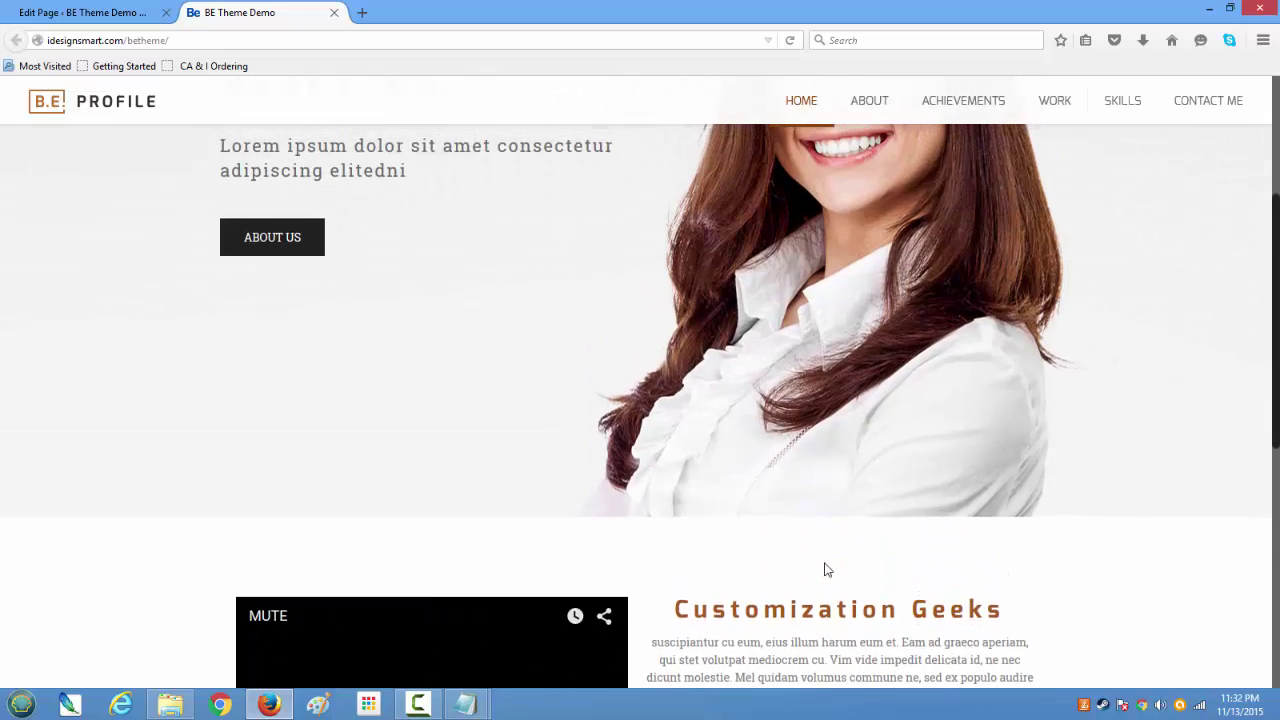
{"action": "scroll", "coordinate": [825, 570], "scroll_direction": "down", "scroll_amount": 5}
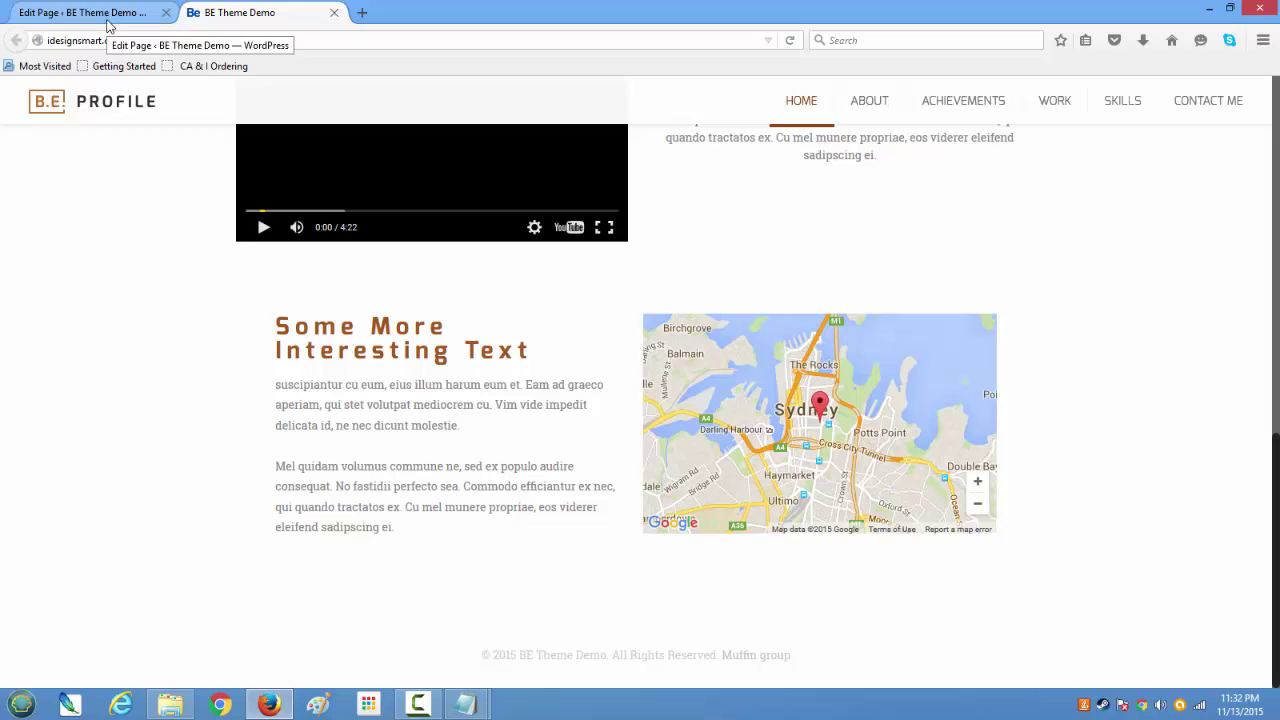
Return to the Home page editor, add a new section below the existing one, and add a wrap to it
{"action": "left_click", "coordinate": [108, 20]}
{"action": "scroll", "coordinate": [488, 428], "scroll_direction": "down", "scroll_amount": 12}
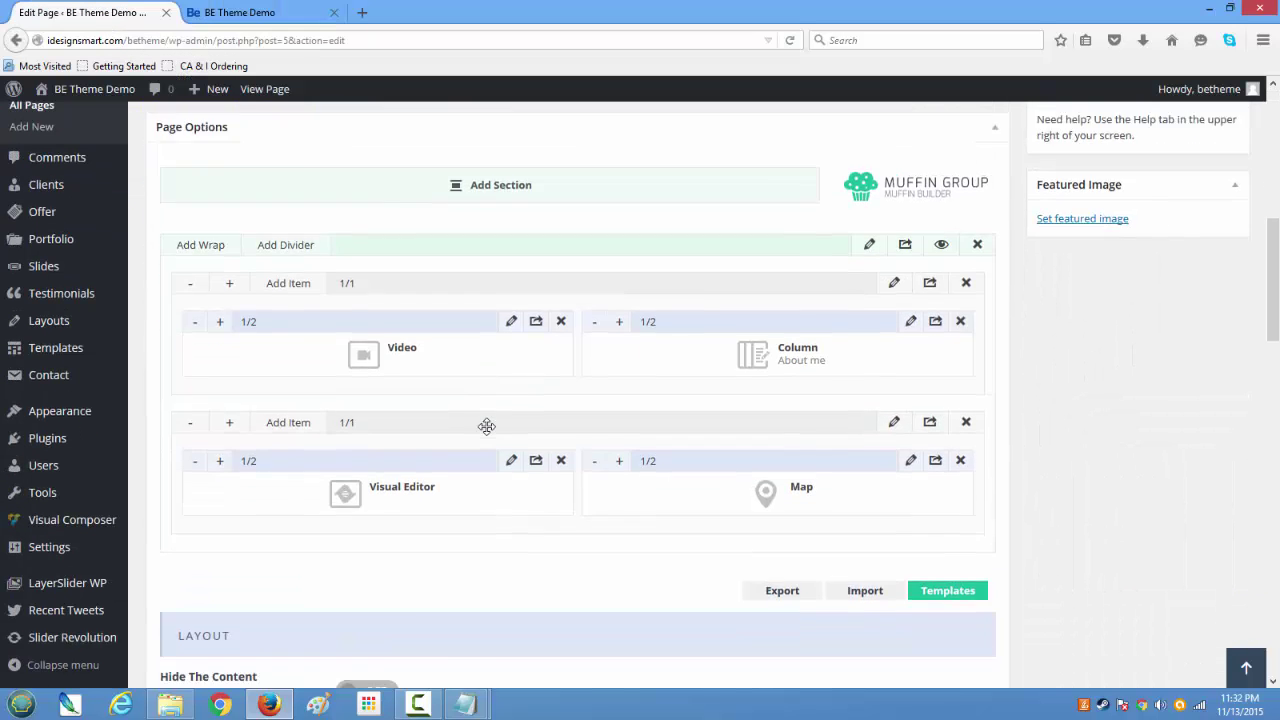
{"action": "scroll", "coordinate": [486, 429], "scroll_direction": "up", "scroll_amount": 3}
{"action": "scroll", "coordinate": [471, 240], "scroll_direction": "up", "scroll_amount": 2}
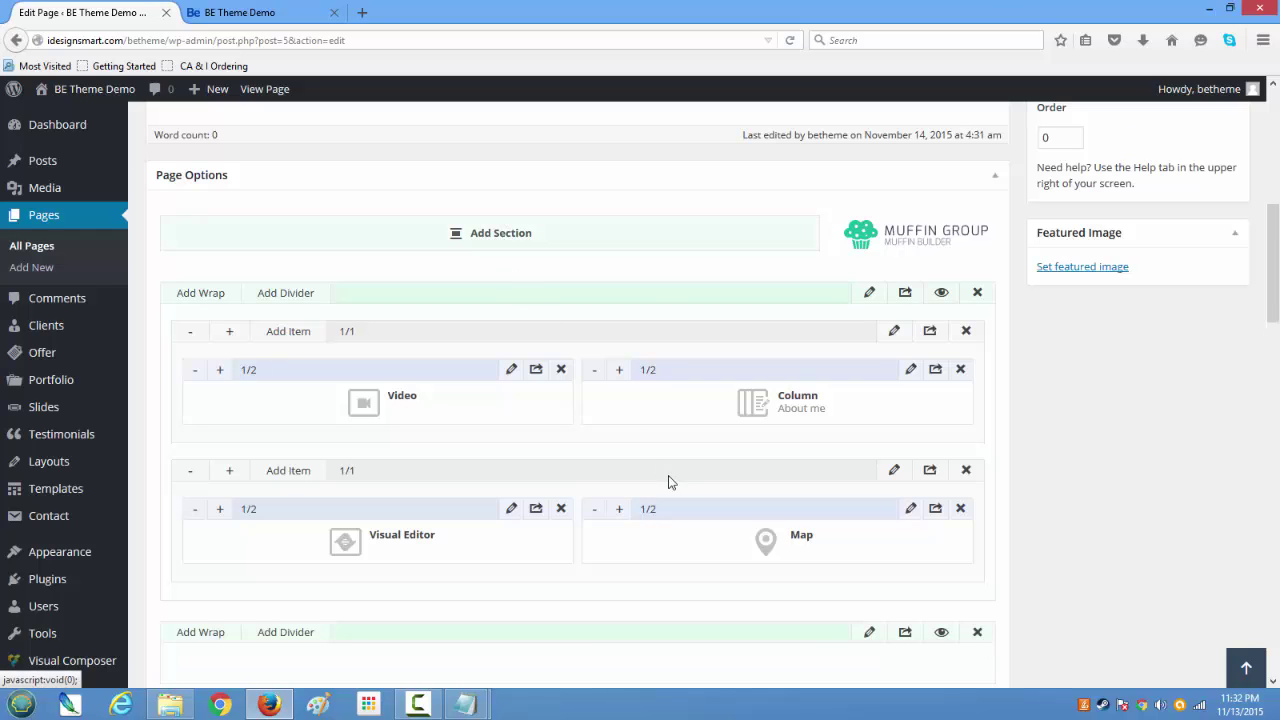
{"action": "scroll", "coordinate": [650, 460], "scroll_direction": "down", "scroll_amount": 3}
{"action": "scroll", "coordinate": [556, 422], "scroll_direction": "up", "scroll_amount": 3}
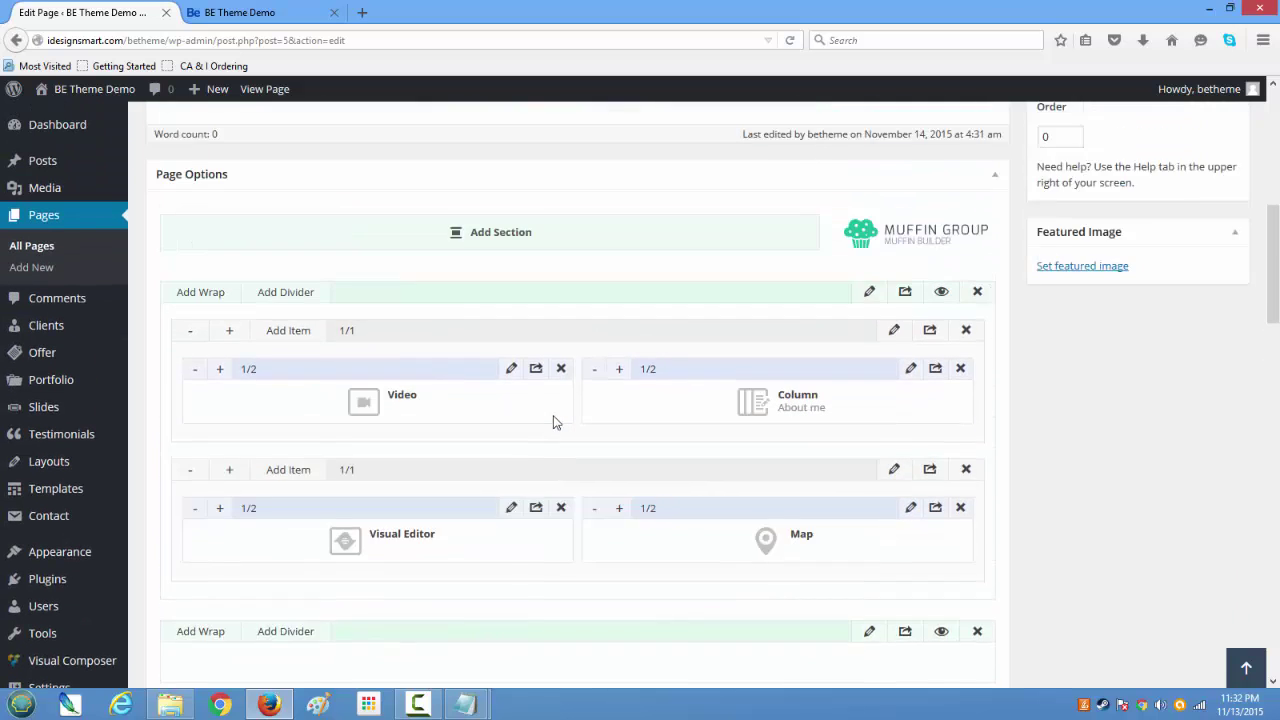
{"action": "scroll", "coordinate": [556, 422], "scroll_direction": "down", "scroll_amount": 2}
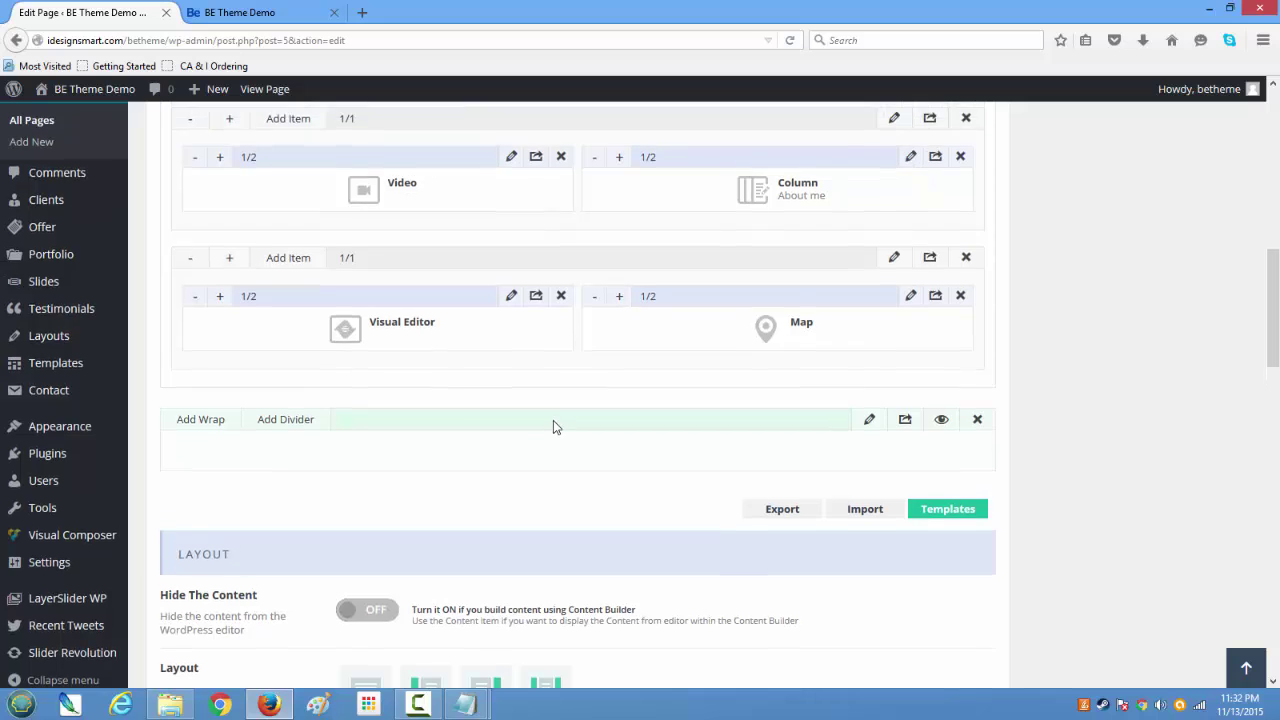
{"action": "scroll", "coordinate": [551, 426], "scroll_direction": "up", "scroll_amount": 1}
{"action": "left_click", "coordinate": [207, 497]}
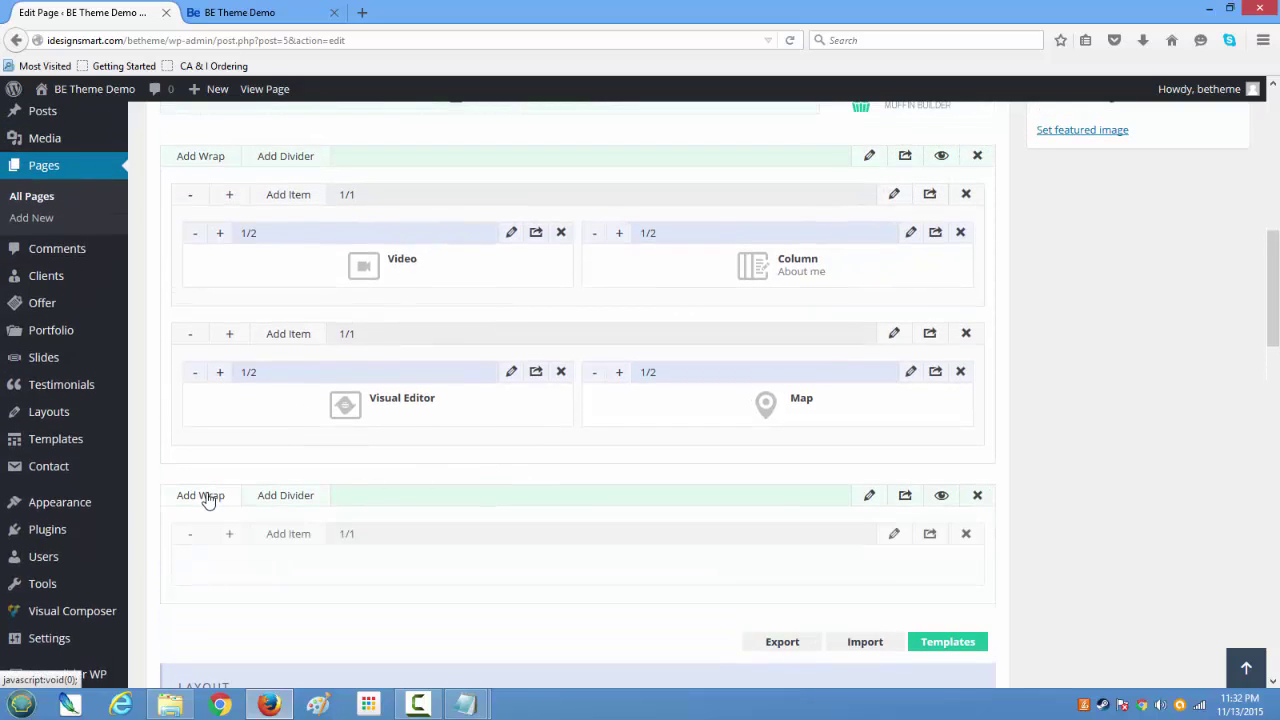
Add four Icon Box items, each 1/4 wide, to the new section's wrap
{"action": "left_click", "coordinate": [303, 537]}
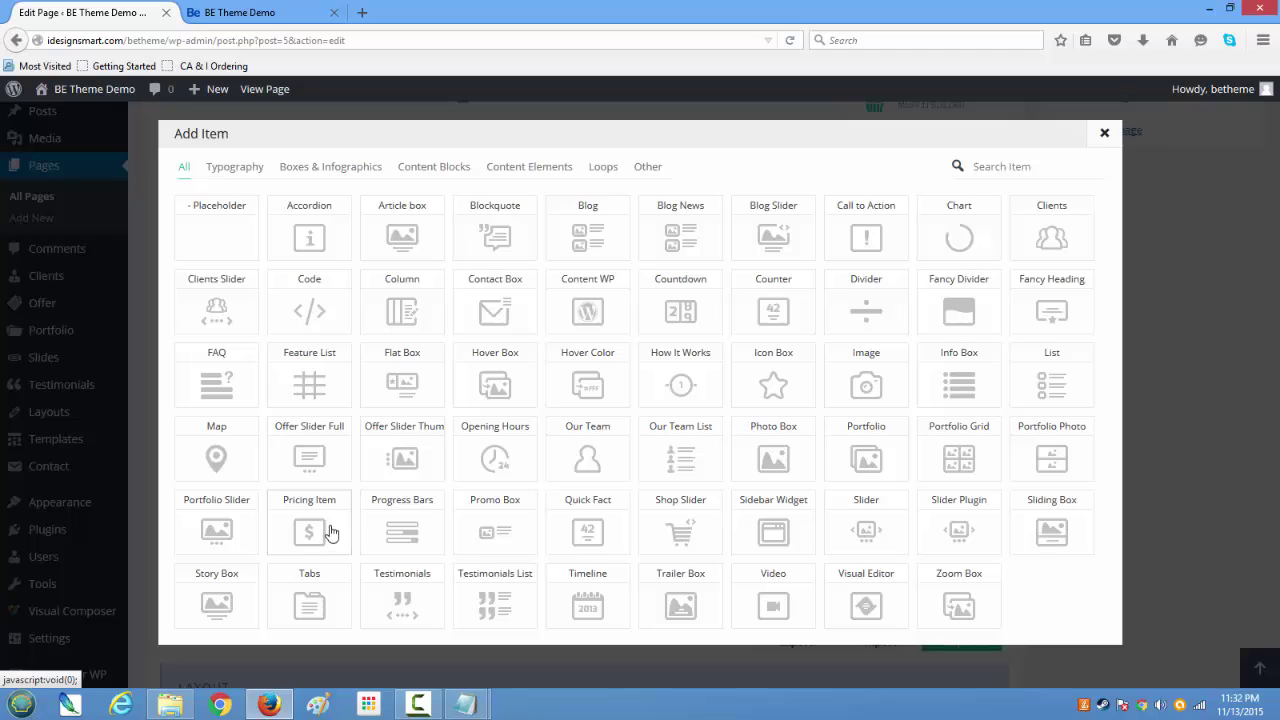
{"action": "left_click", "coordinate": [764, 398]}
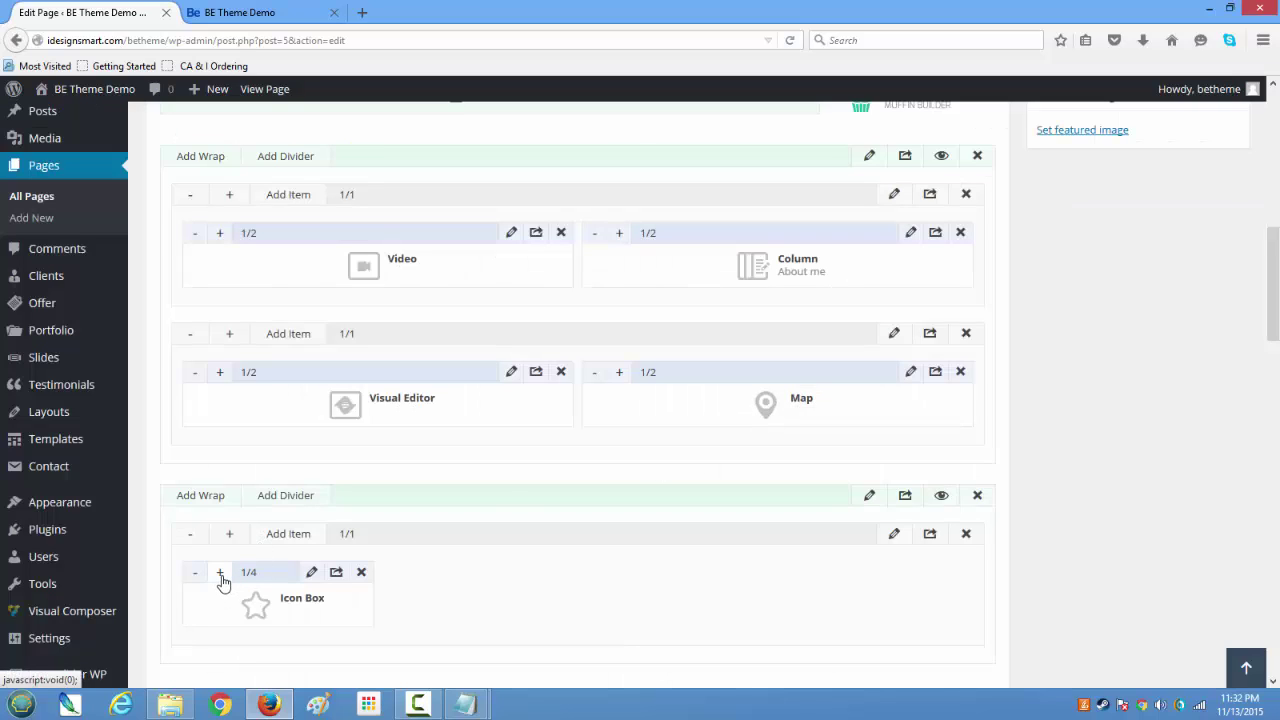
{"action": "left_click", "coordinate": [290, 536]}
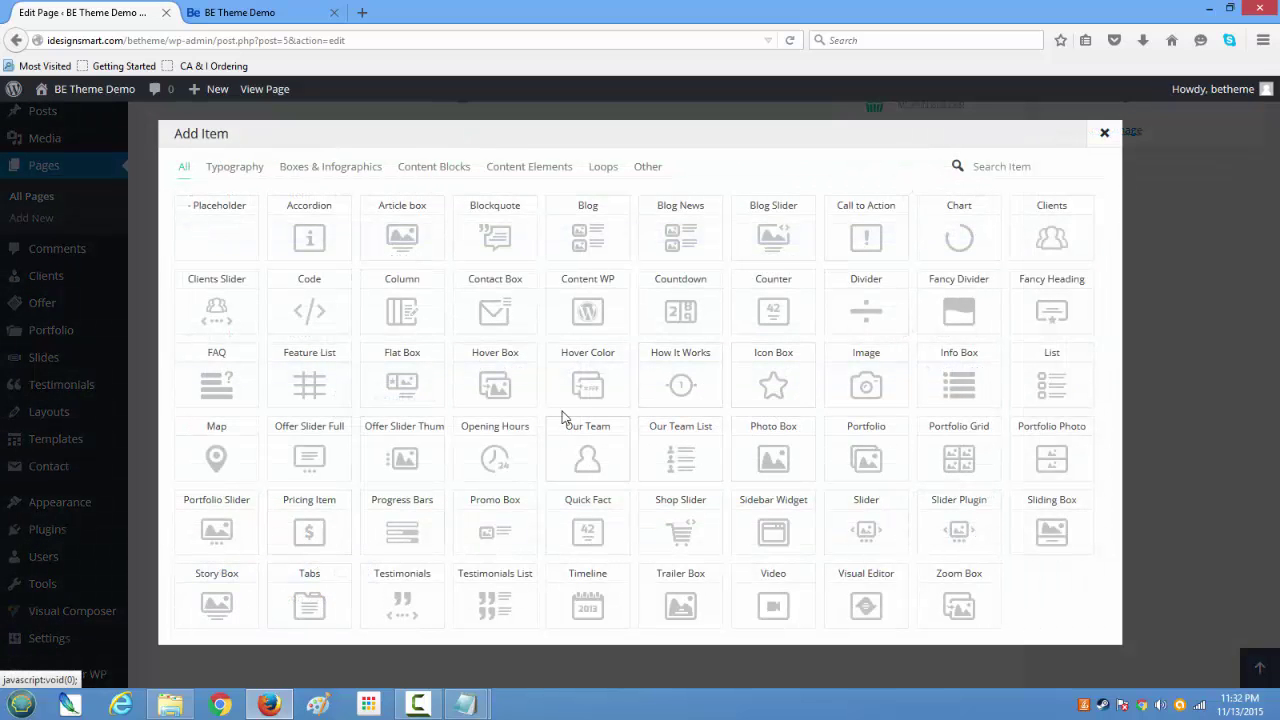
{"action": "left_click", "coordinate": [789, 390]}
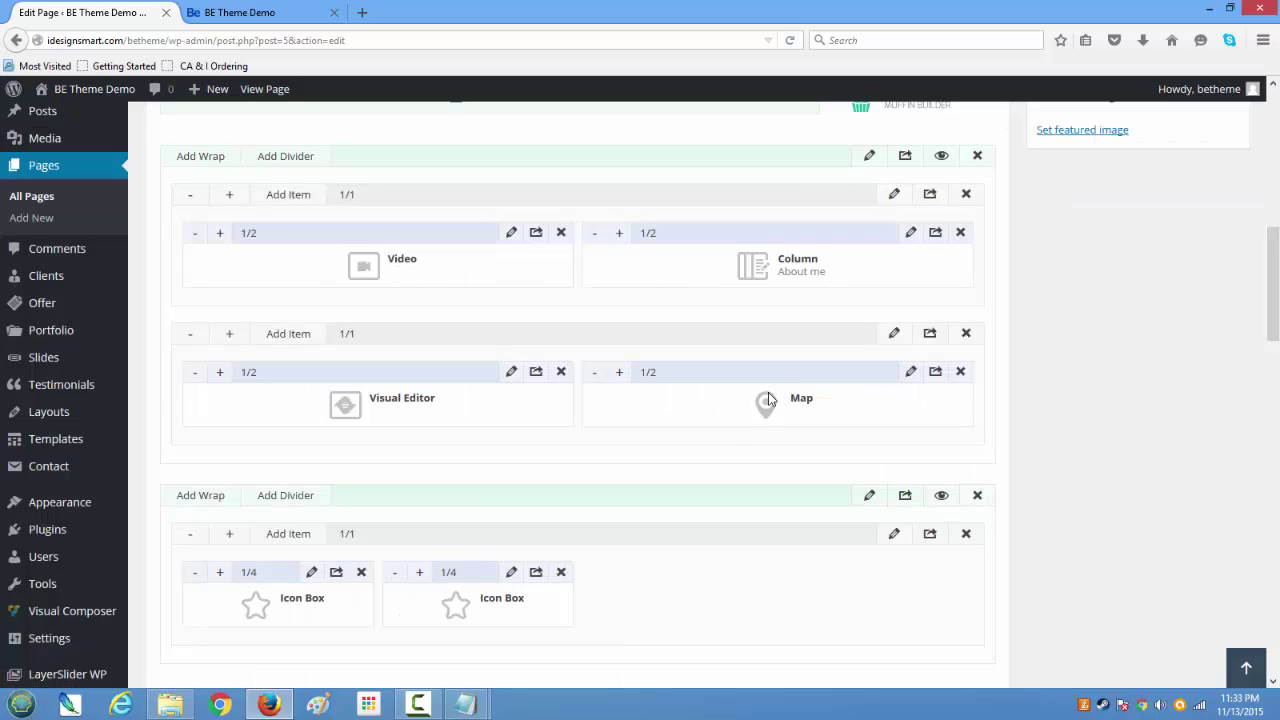
{"action": "left_click", "coordinate": [277, 540]}
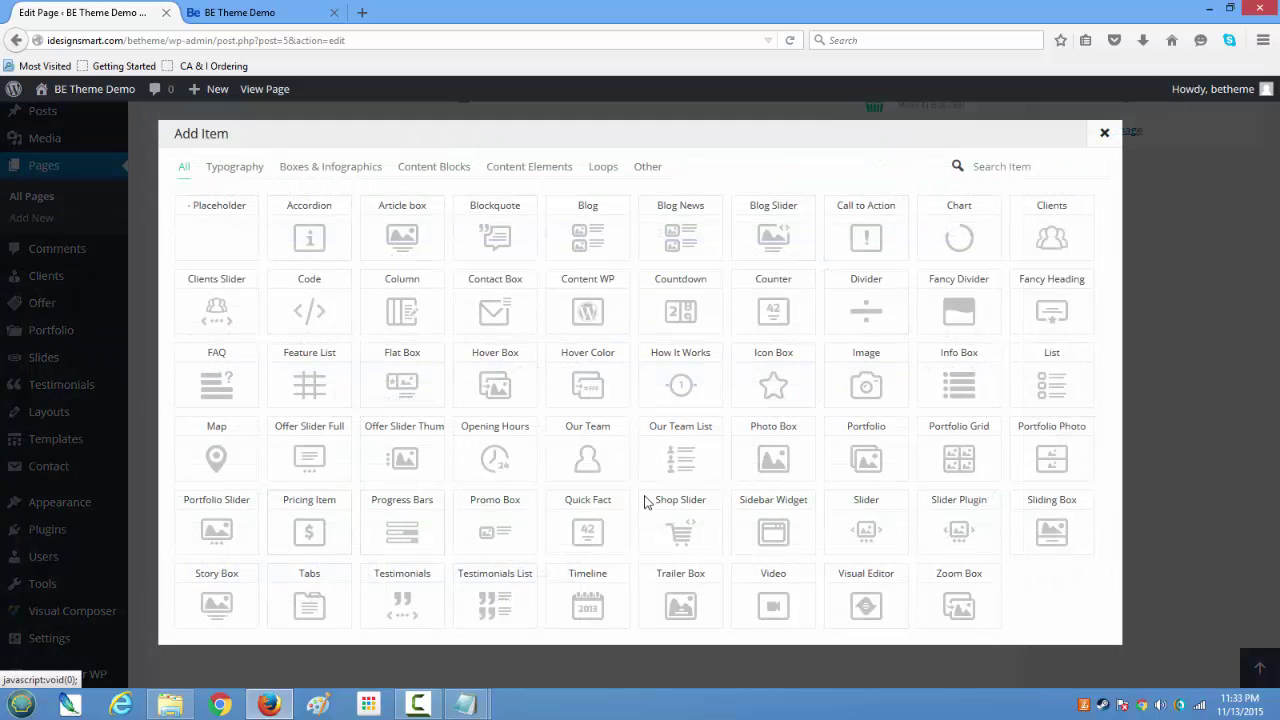
{"action": "left_click", "coordinate": [775, 387]}
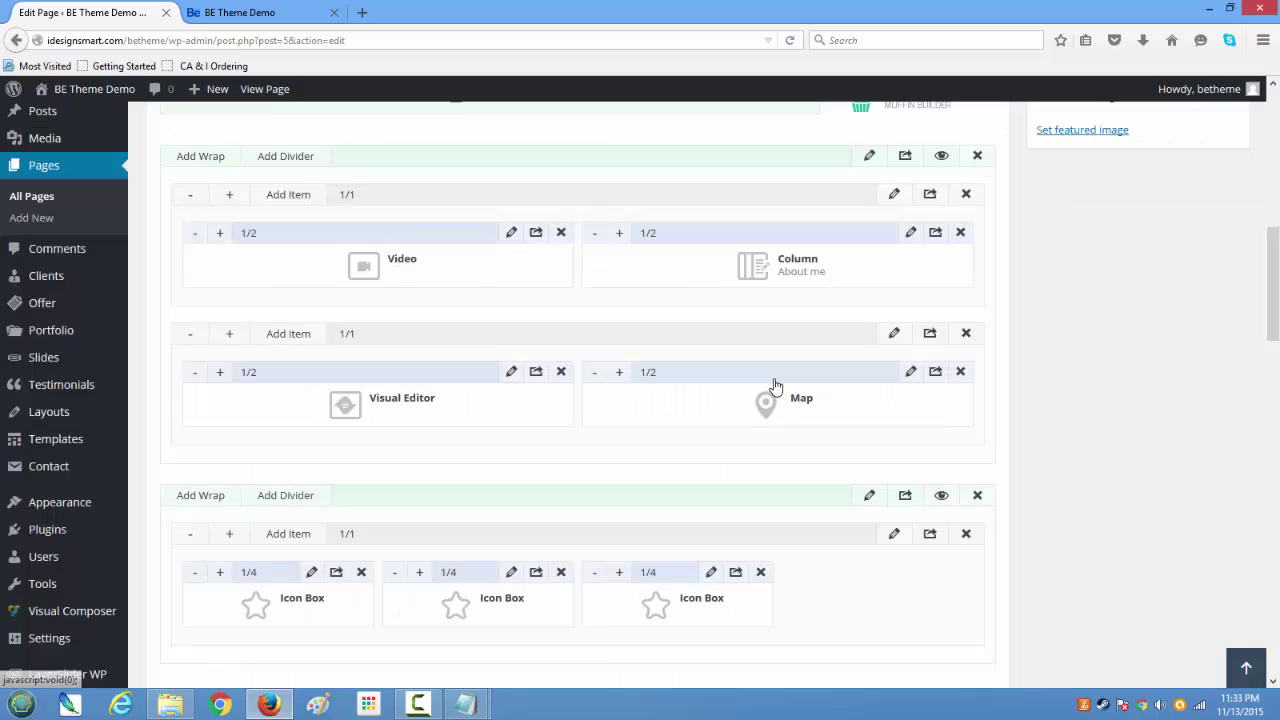
{"action": "left_click", "coordinate": [277, 540]}
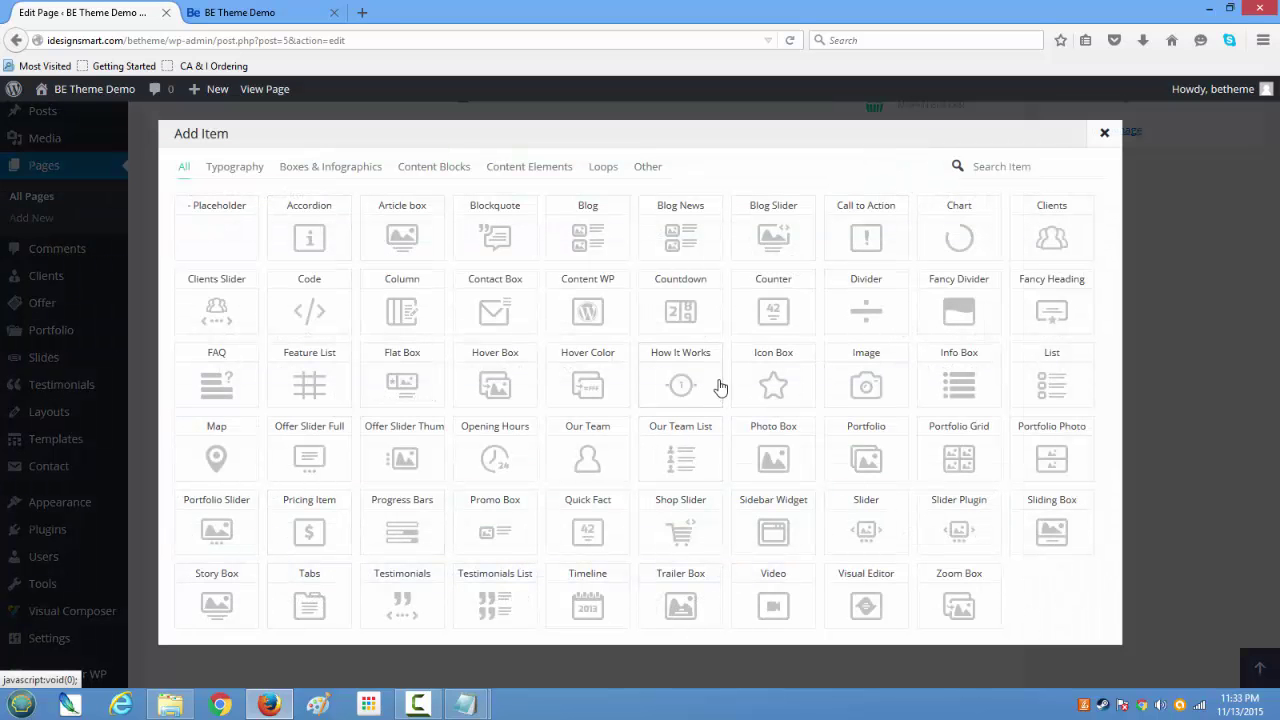
{"action": "left_click", "coordinate": [784, 384]}
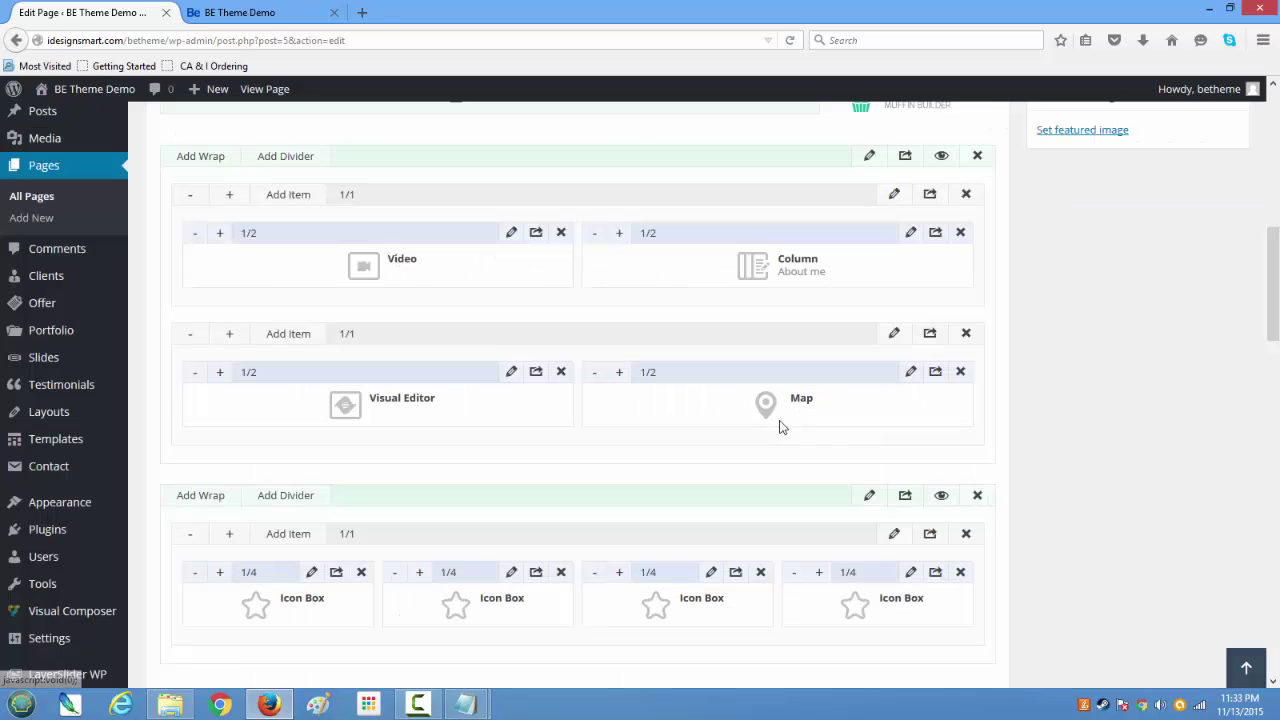
Switch to the Notepad window with the sample text and copy the paragraph beginning "Nam denique salutandi repudiandae"
{"action": "mouse_move", "coordinate": [465, 705]}
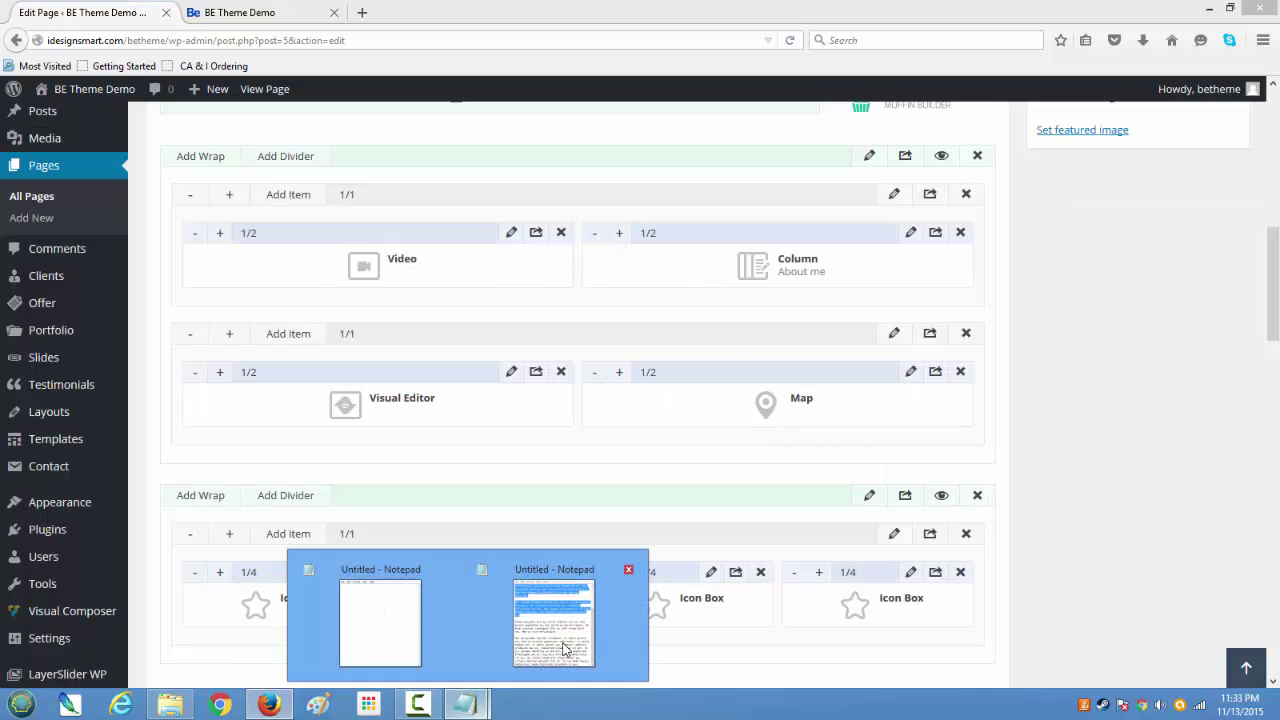
{"action": "left_click", "coordinate": [570, 643]}
{"action": "left_click_drag", "start_coordinate": [858, 338], "coordinate": [775, 287]}
{"action": "right_click", "coordinate": [850, 326]}
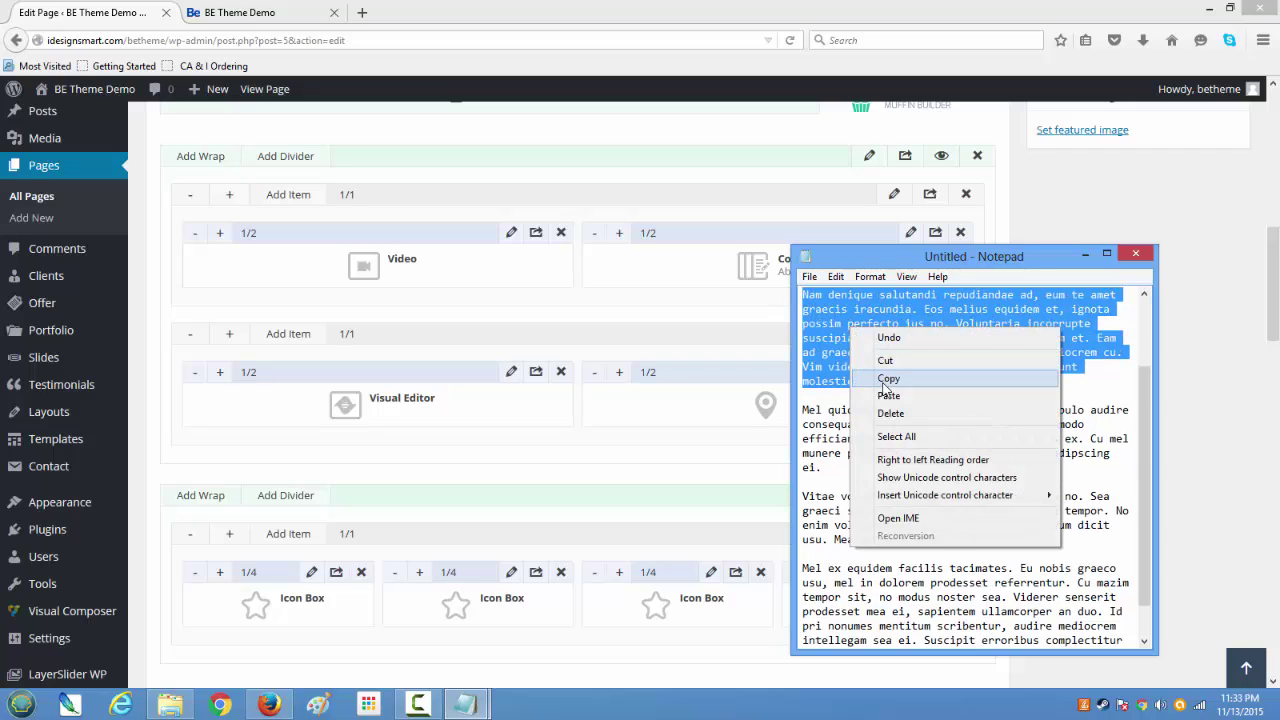
{"action": "left_click", "coordinate": [880, 375]}
Return to the Home page editor, paste the copied paragraph into the first icon box's content and save the box
{"action": "left_click", "coordinate": [310, 572]}
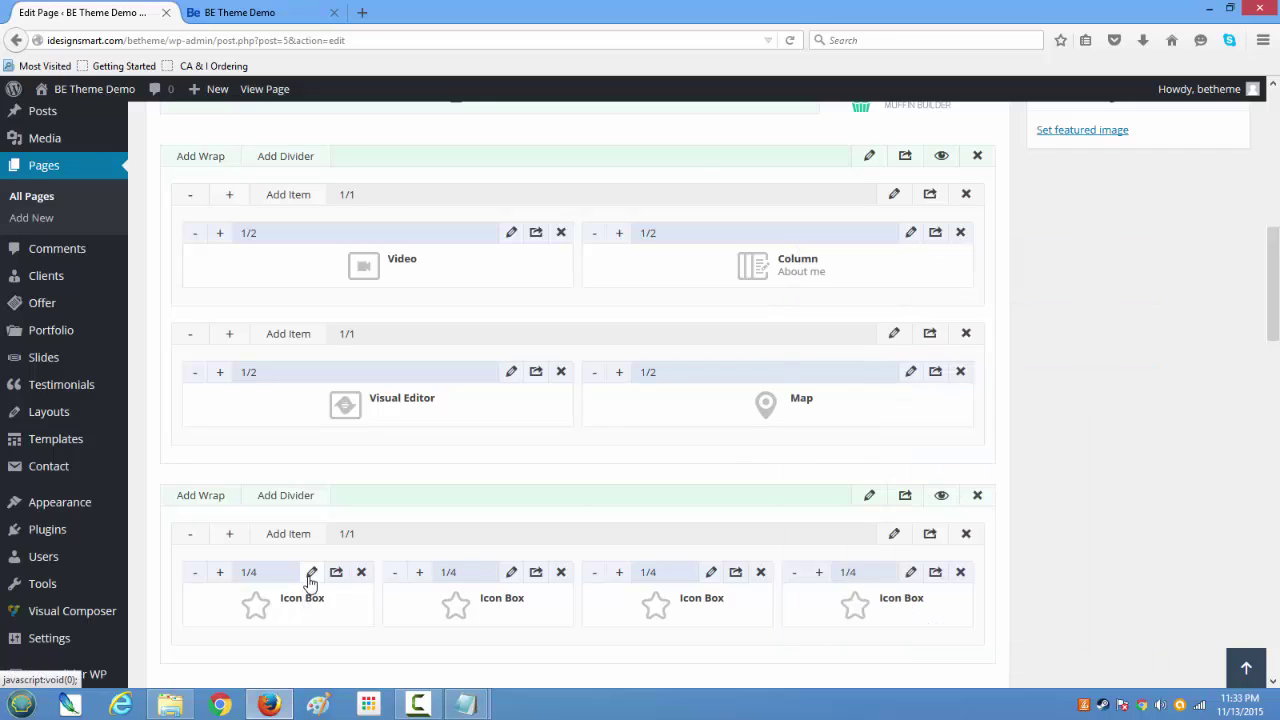
{"action": "scroll", "coordinate": [436, 541], "scroll_direction": "down", "scroll_amount": 2}
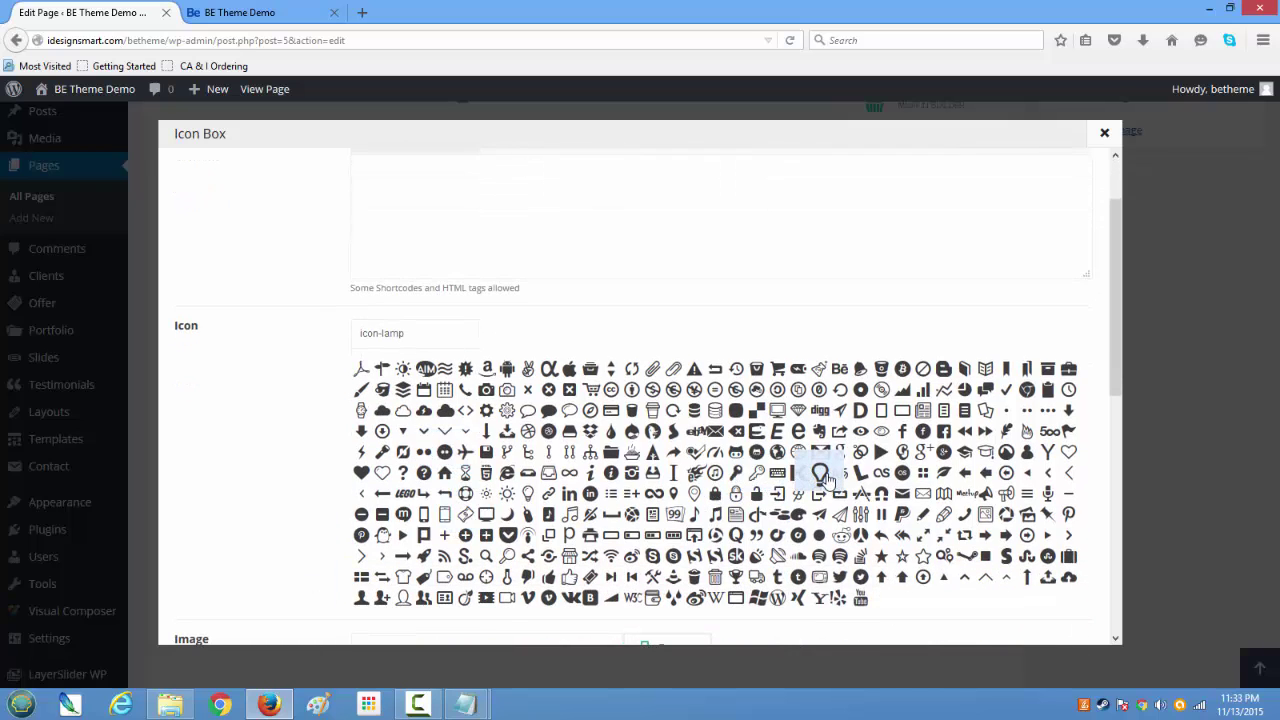
{"action": "scroll", "coordinate": [818, 478], "scroll_direction": "down", "scroll_amount": 5}
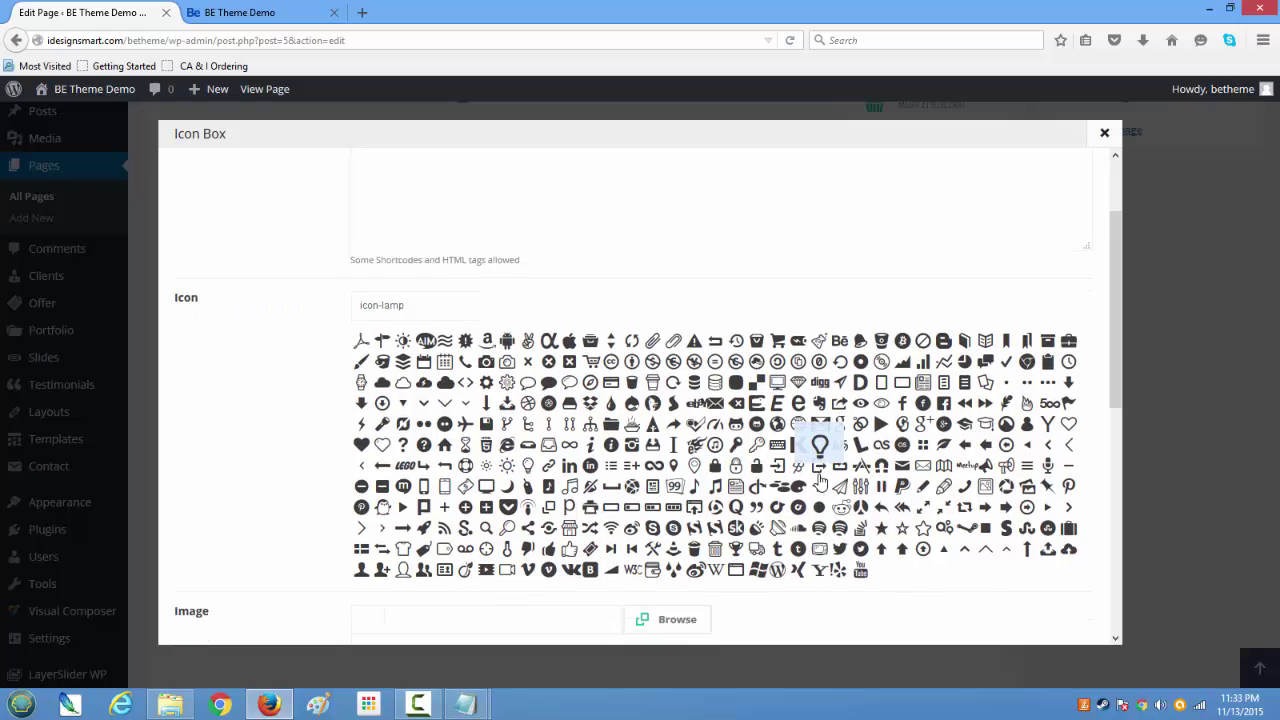
{"action": "scroll", "coordinate": [800, 485], "scroll_direction": "down", "scroll_amount": 3}
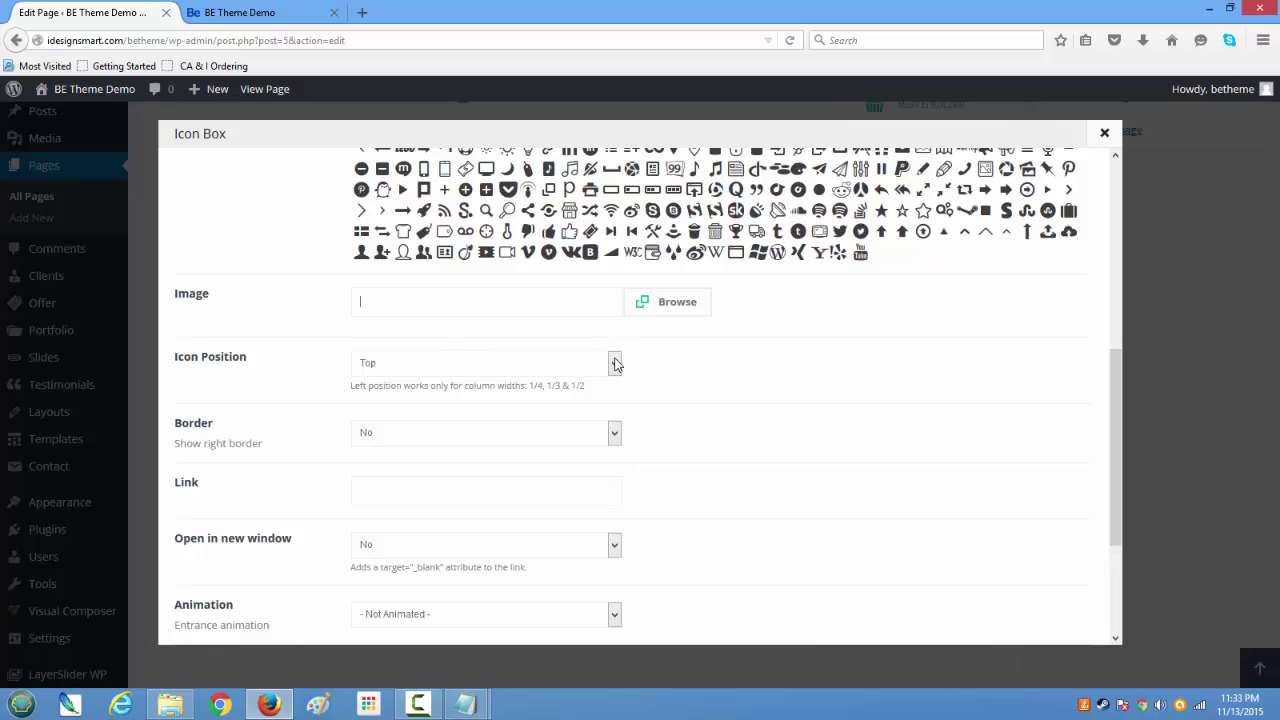
{"action": "scroll", "coordinate": [630, 418], "scroll_direction": "down", "scroll_amount": 5}
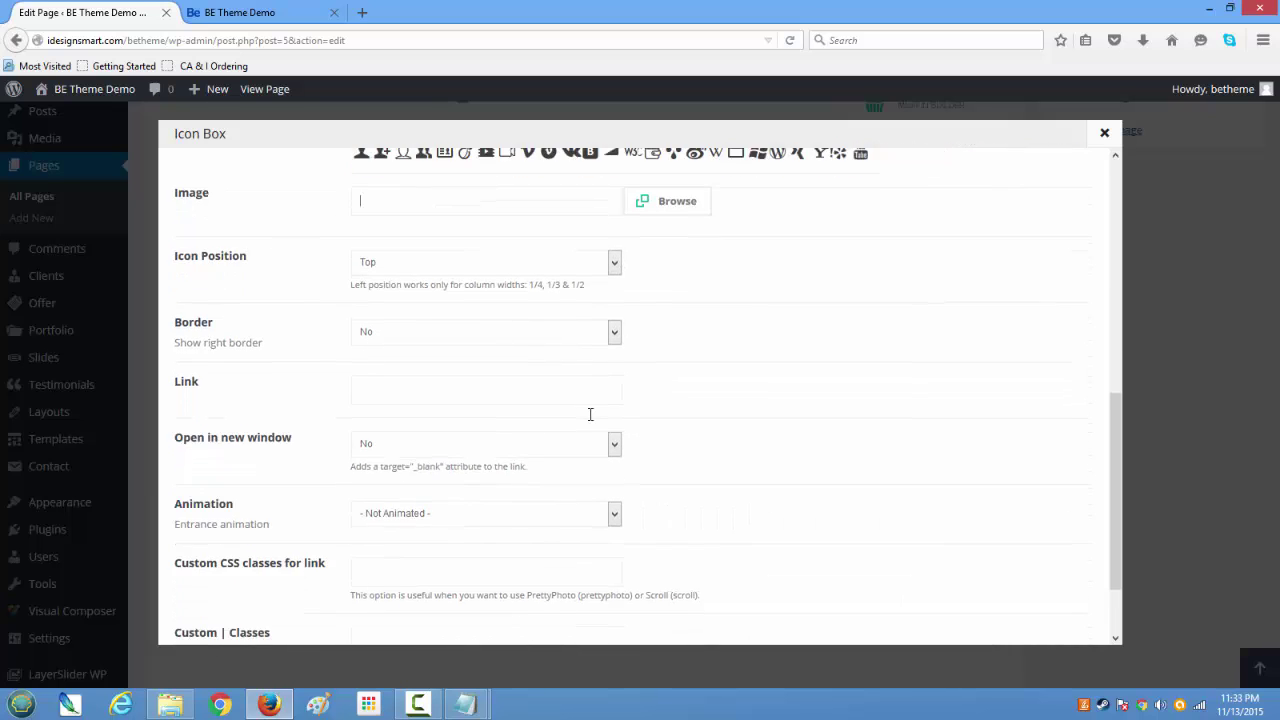
{"action": "scroll", "coordinate": [590, 420], "scroll_direction": "up", "scroll_amount": 15}
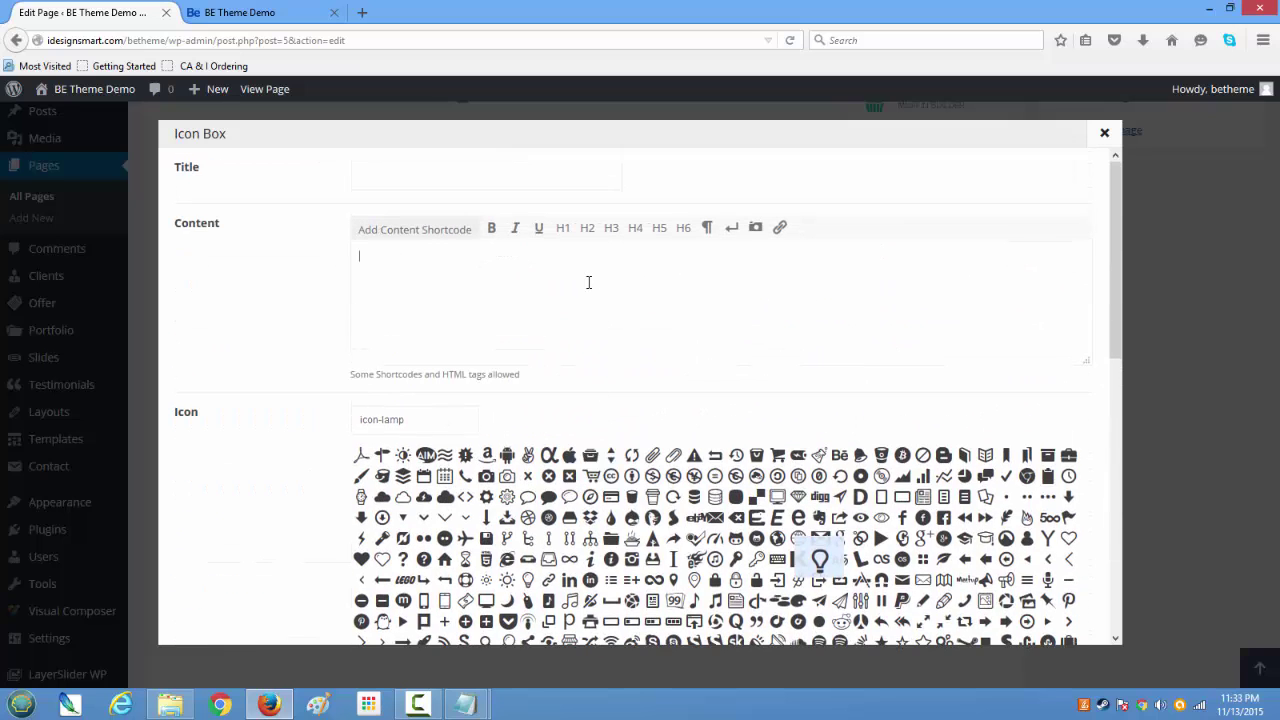
{"action": "left_click", "coordinate": [592, 284]}
{"action": "key", "text": "ctrl+v"}
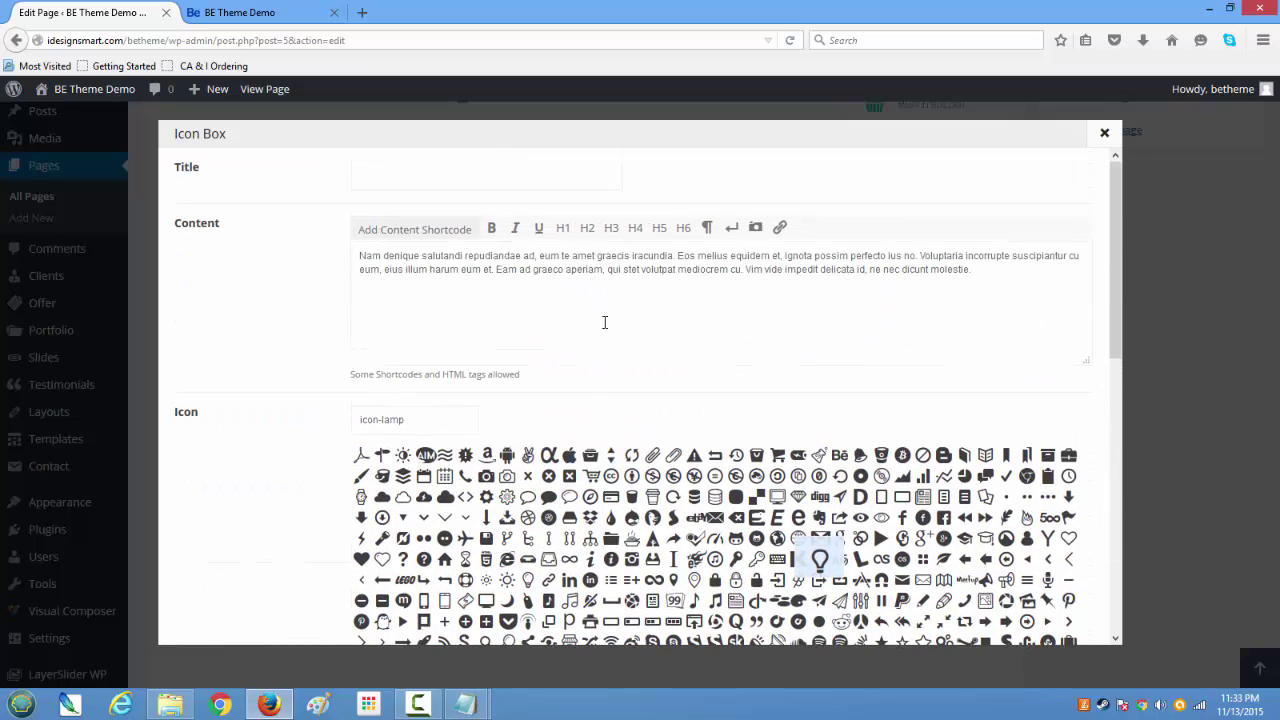
{"action": "scroll", "coordinate": [891, 391], "scroll_direction": "down", "scroll_amount": 10}
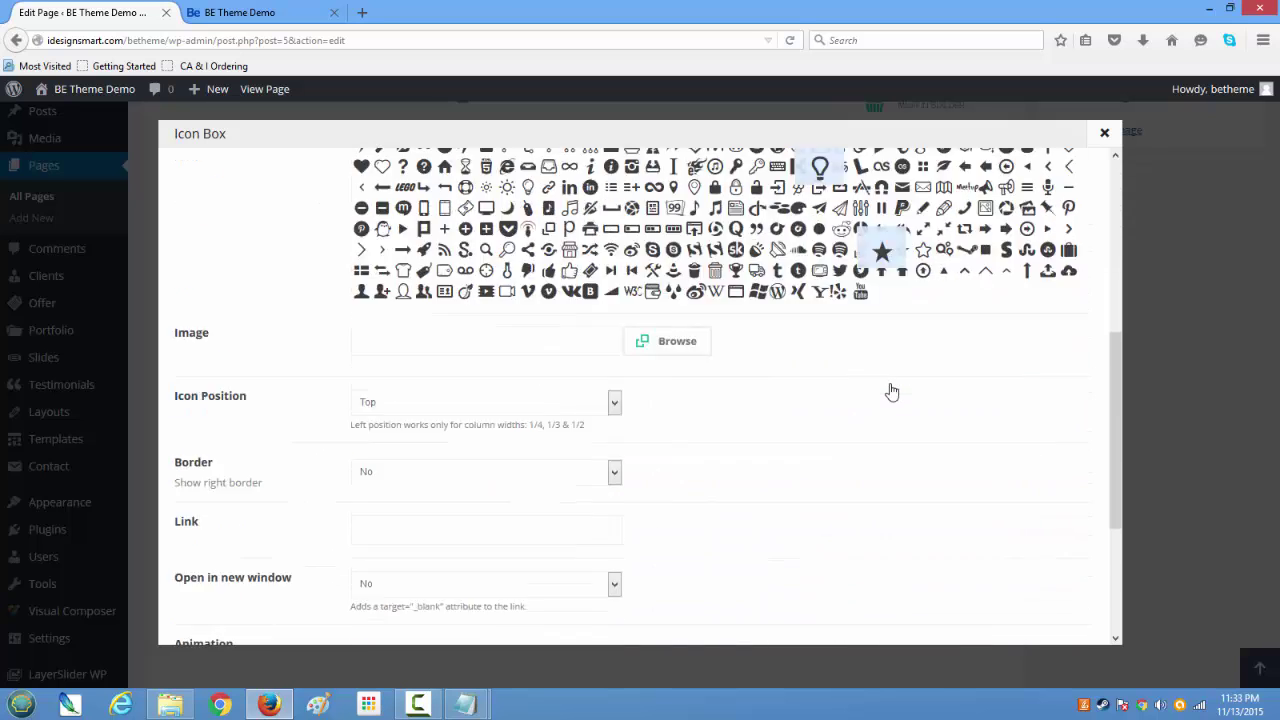
{"action": "left_click", "coordinate": [1045, 617]}
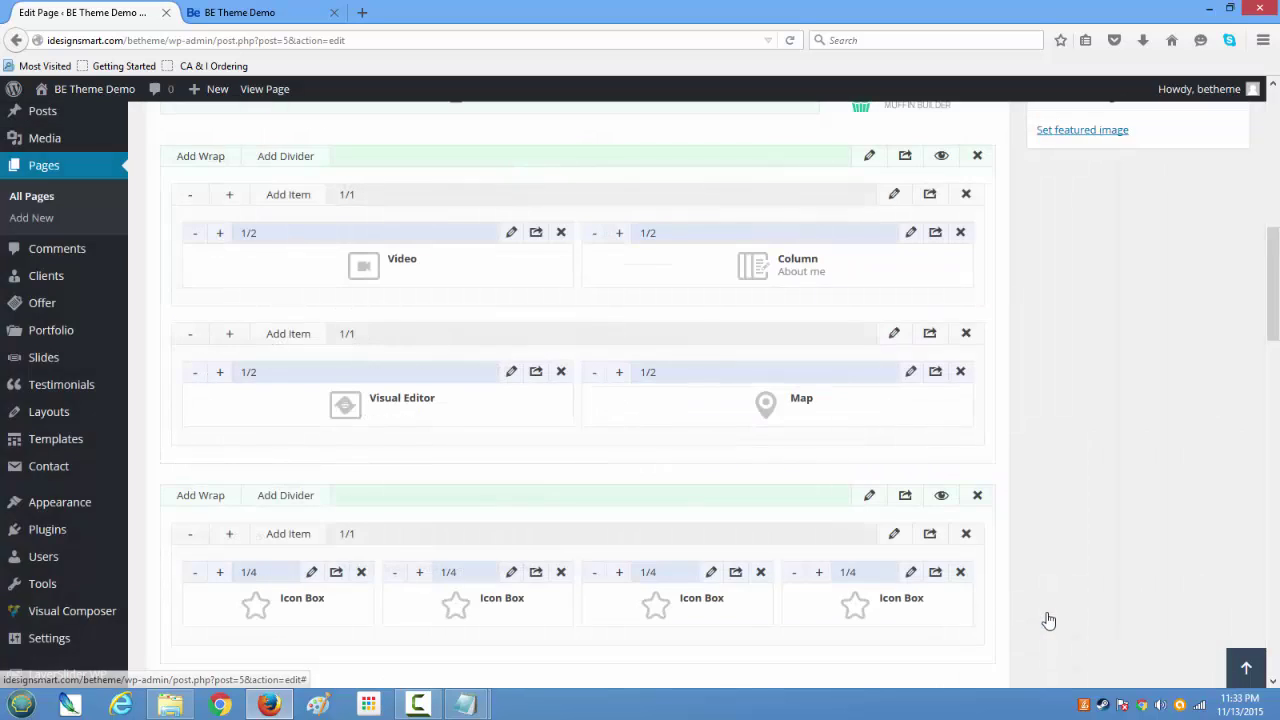
Set the second icon box's icon to icon-ccw, paste the copied paragraph as its content and save the box
{"action": "left_click", "coordinate": [510, 572]}
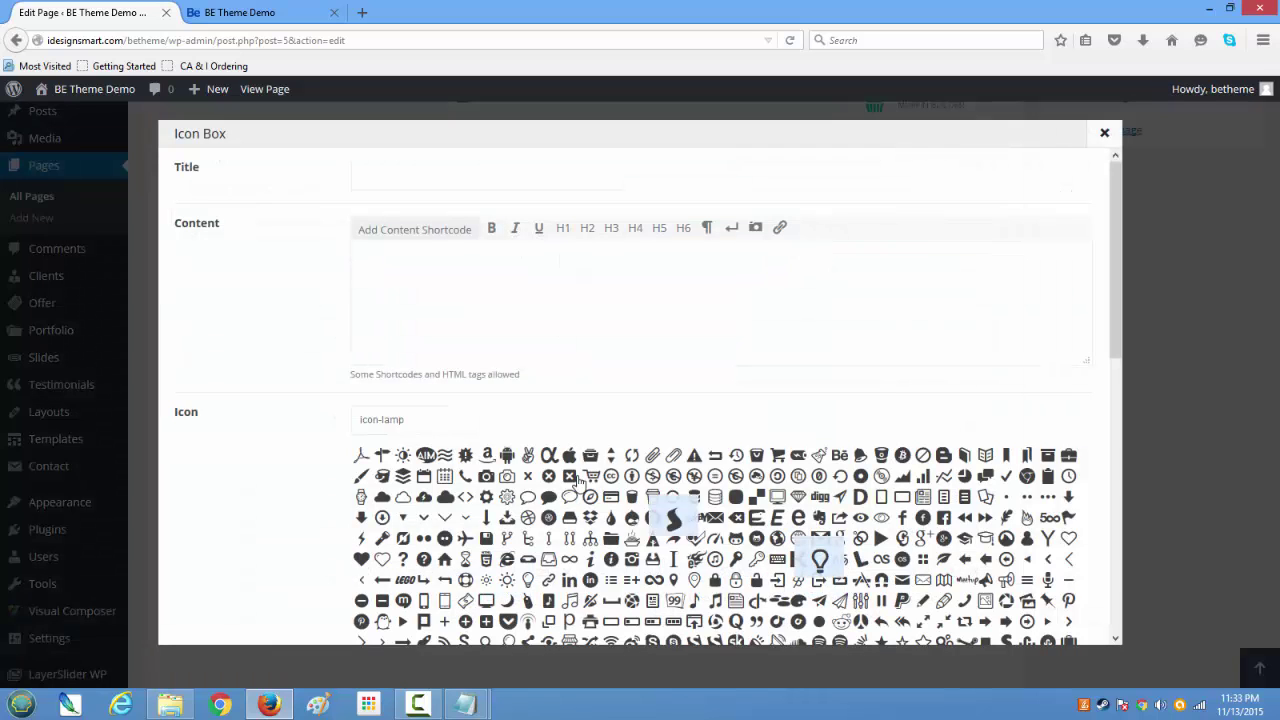
{"action": "left_click", "coordinate": [840, 480]}
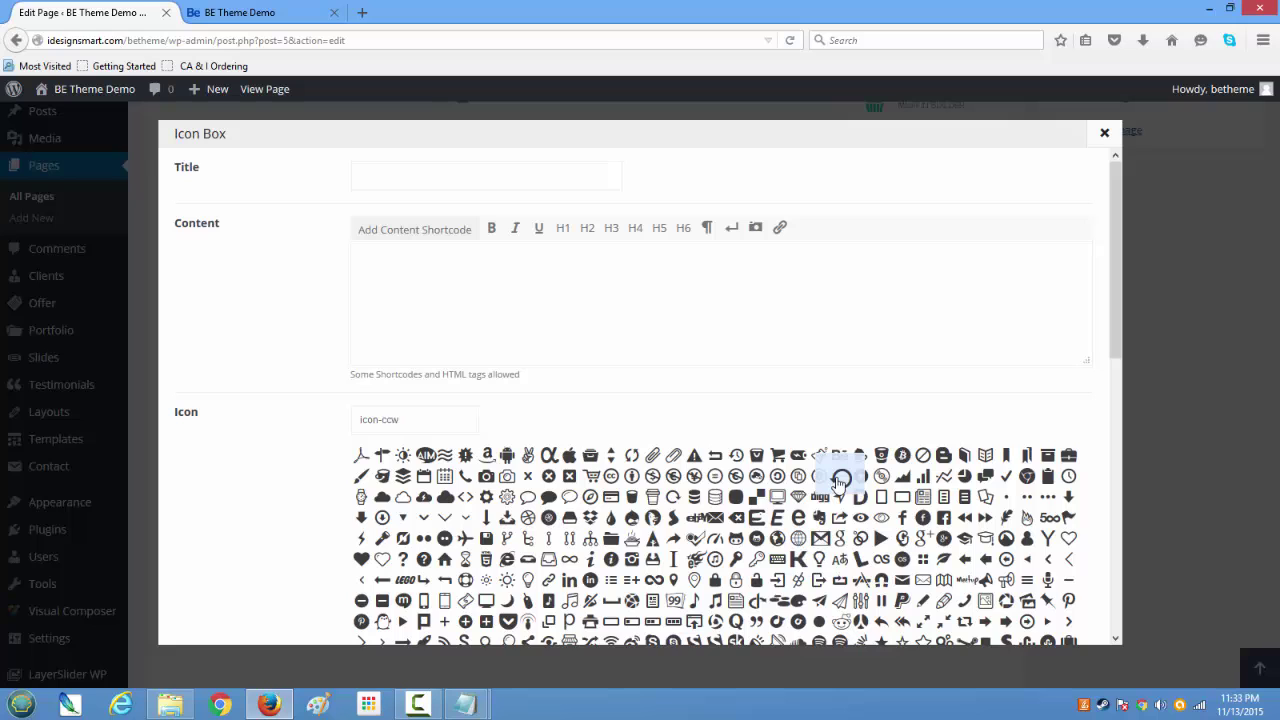
{"action": "left_click", "coordinate": [480, 305]}
{"action": "key", "text": "ctrl+v"}
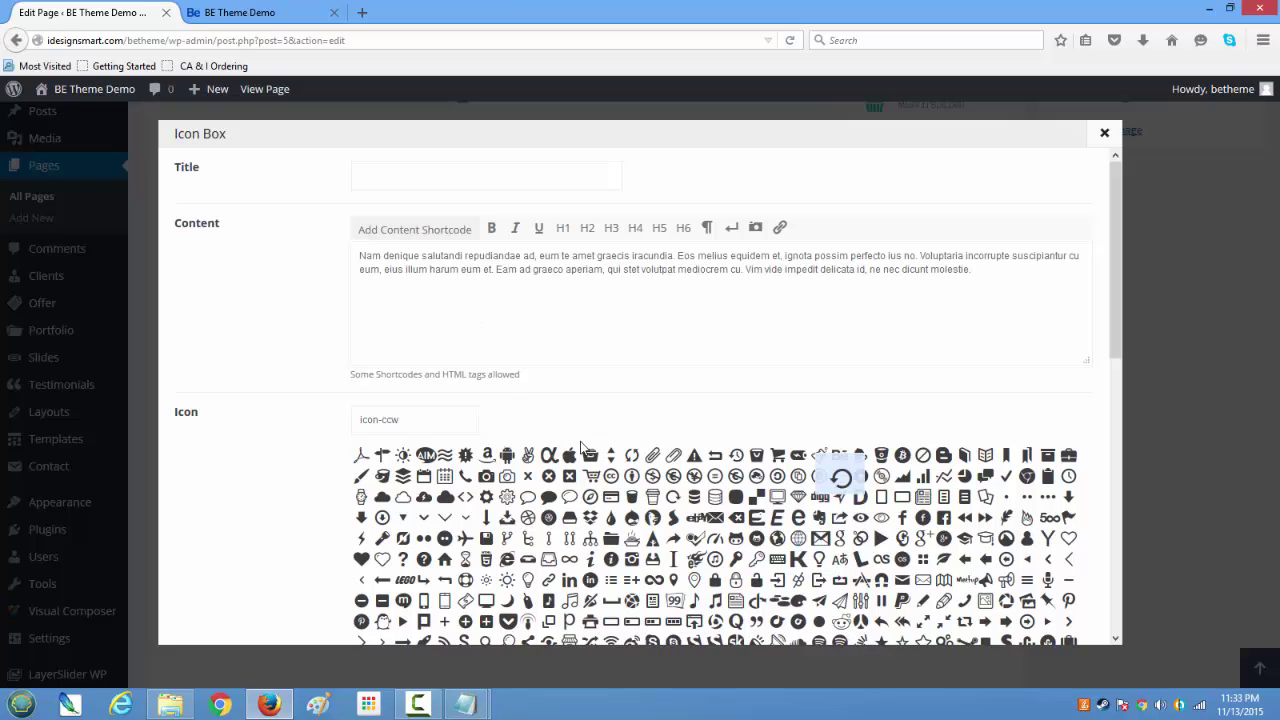
{"action": "scroll", "coordinate": [578, 445], "scroll_direction": "down", "scroll_amount": 5}
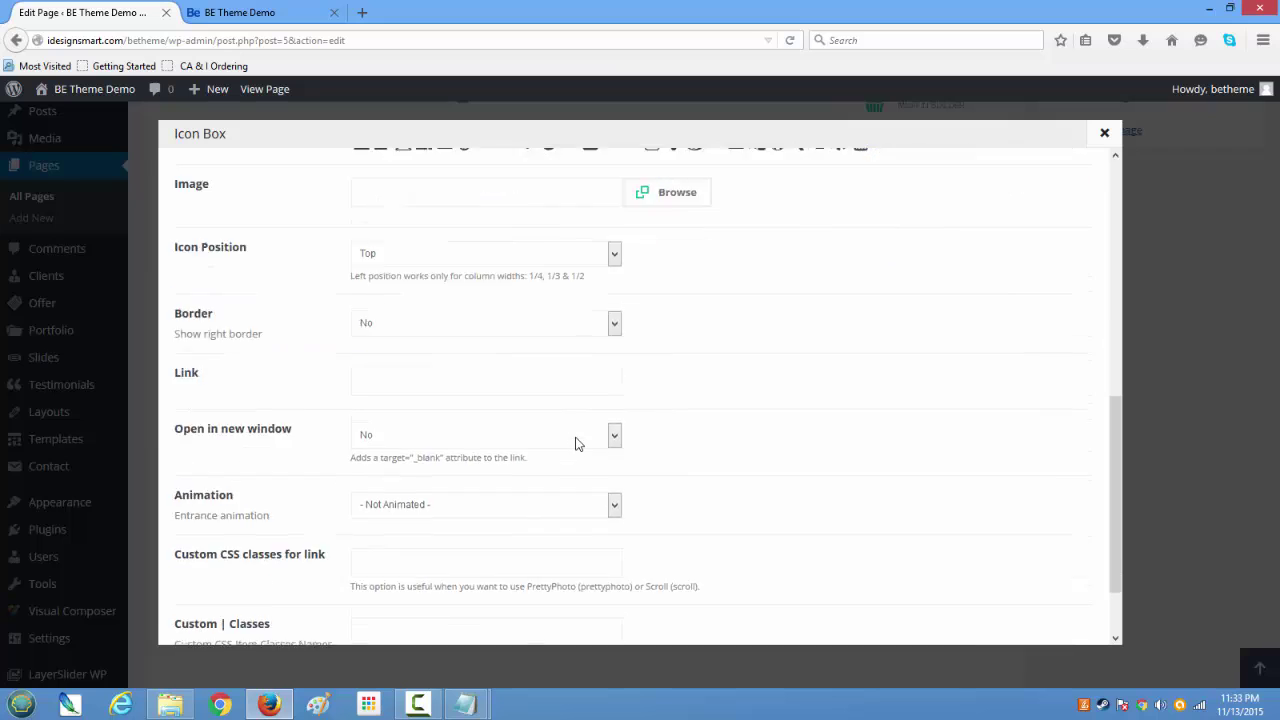
{"action": "scroll", "coordinate": [578, 445], "scroll_direction": "down", "scroll_amount": 2}
{"action": "left_click", "coordinate": [1014, 615]}
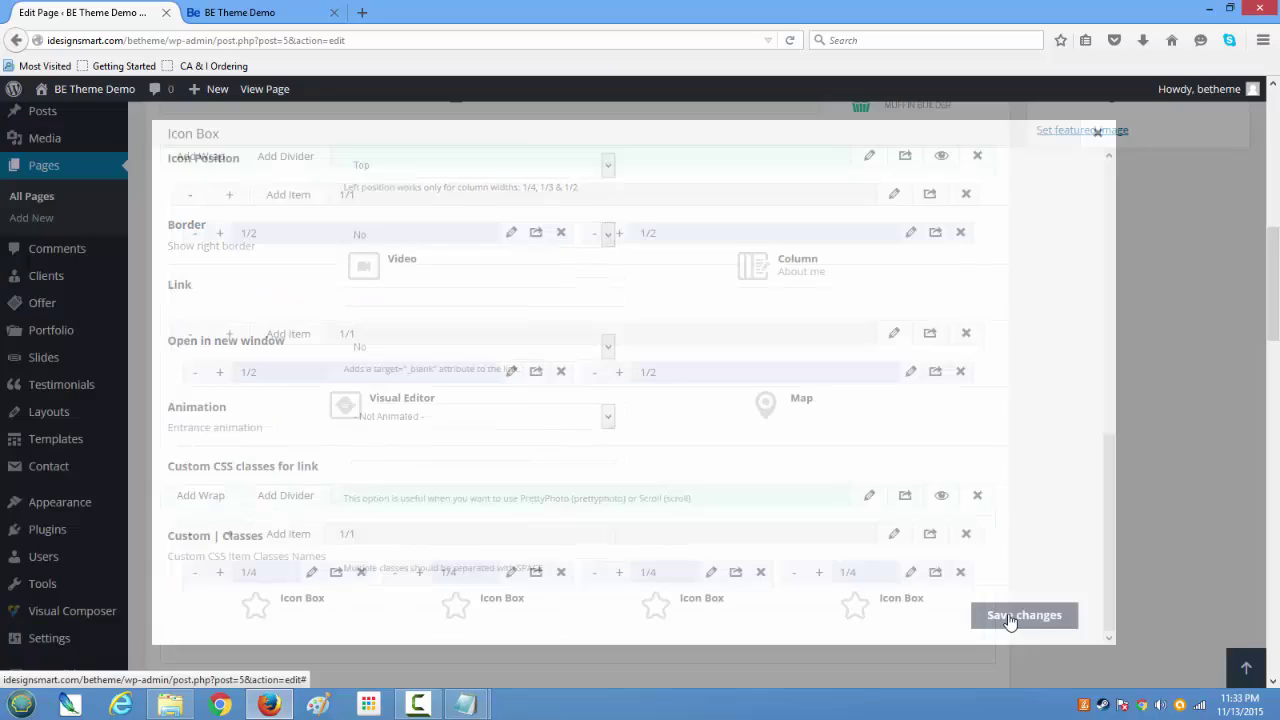
Add the line "Service1" as an H2 heading above the paragraph in the first icon box's content and save the box
{"action": "scroll", "coordinate": [511, 483], "scroll_direction": "down", "scroll_amount": 3}
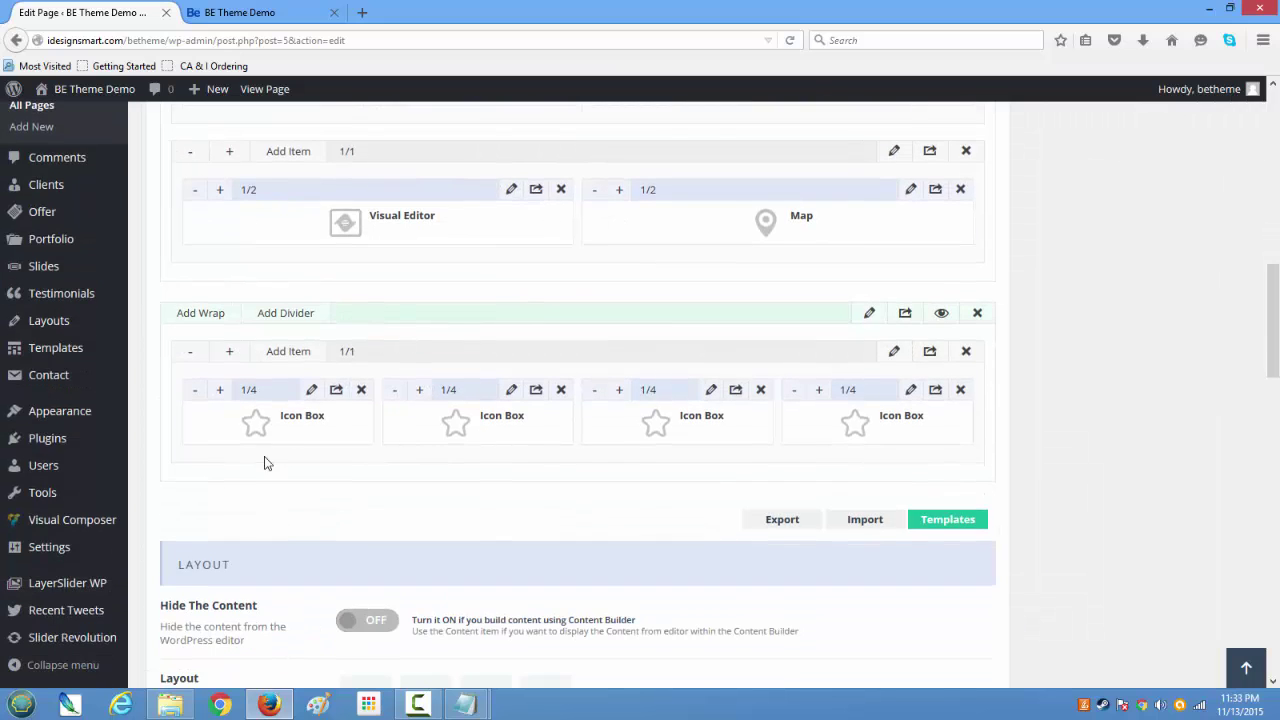
{"action": "left_click", "coordinate": [309, 395]}
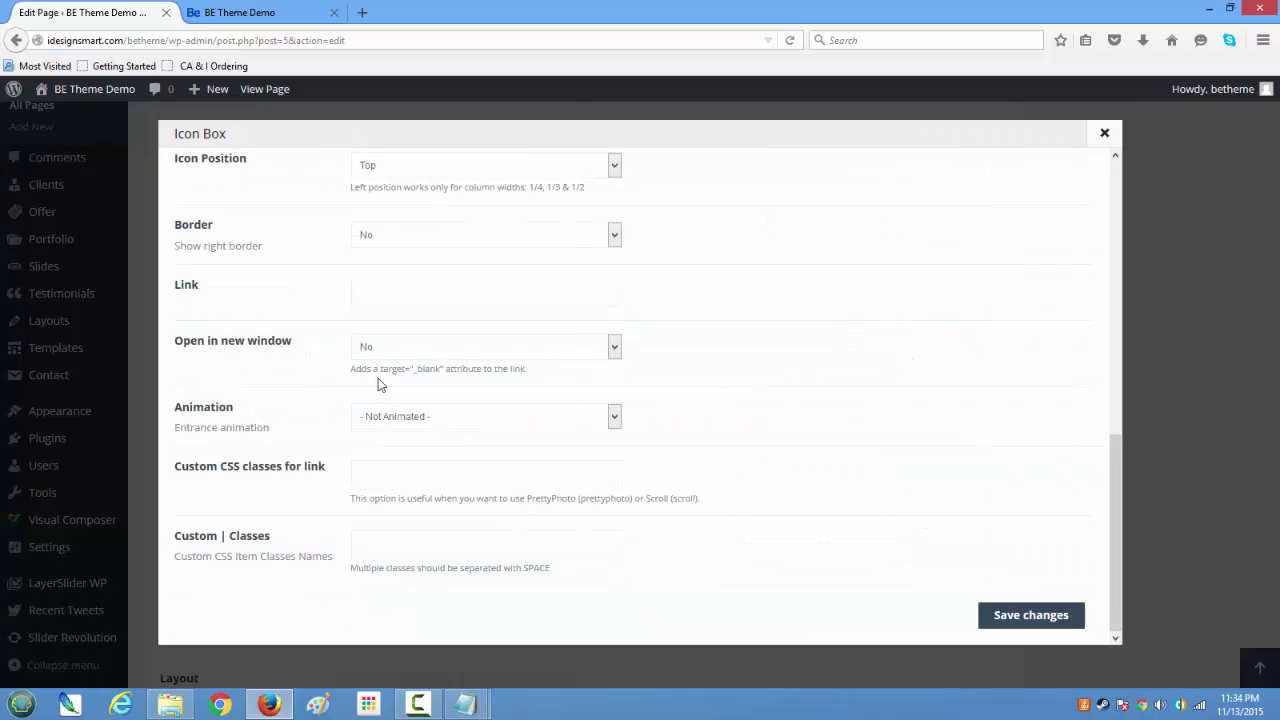
{"action": "scroll", "coordinate": [741, 487], "scroll_direction": "up", "scroll_amount": 8}
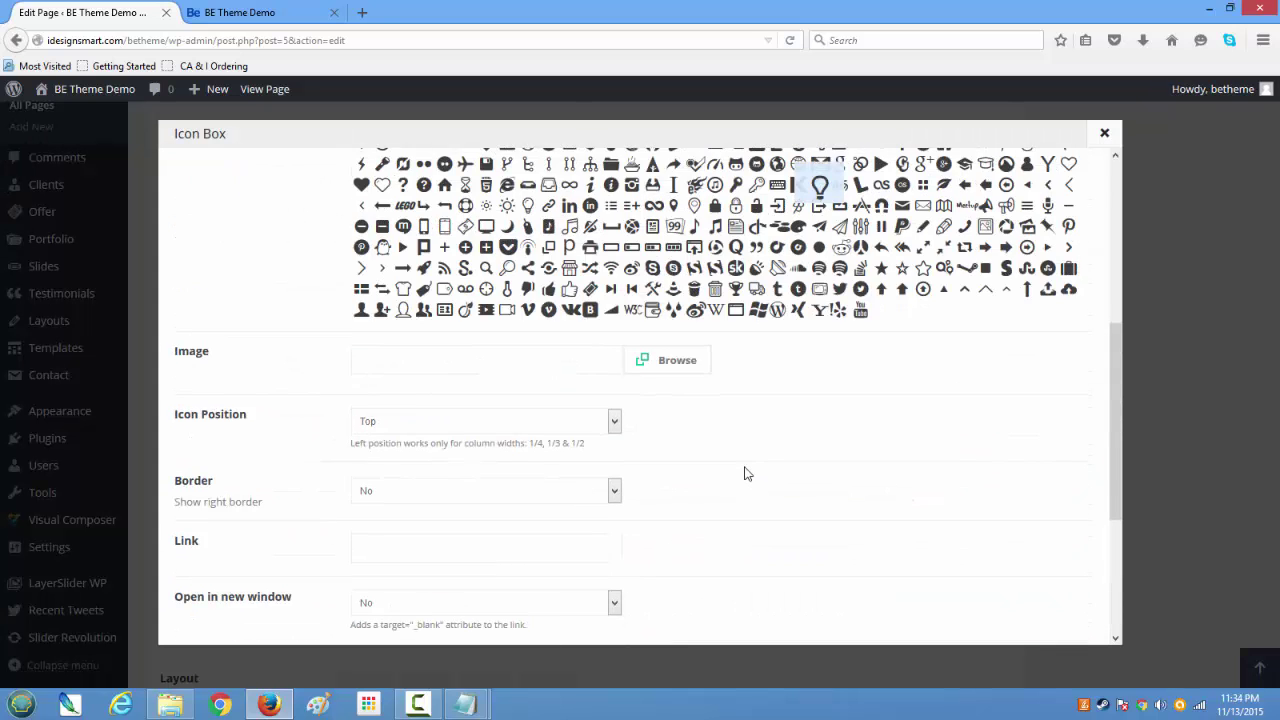
{"action": "scroll", "coordinate": [745, 472], "scroll_direction": "up", "scroll_amount": 1}
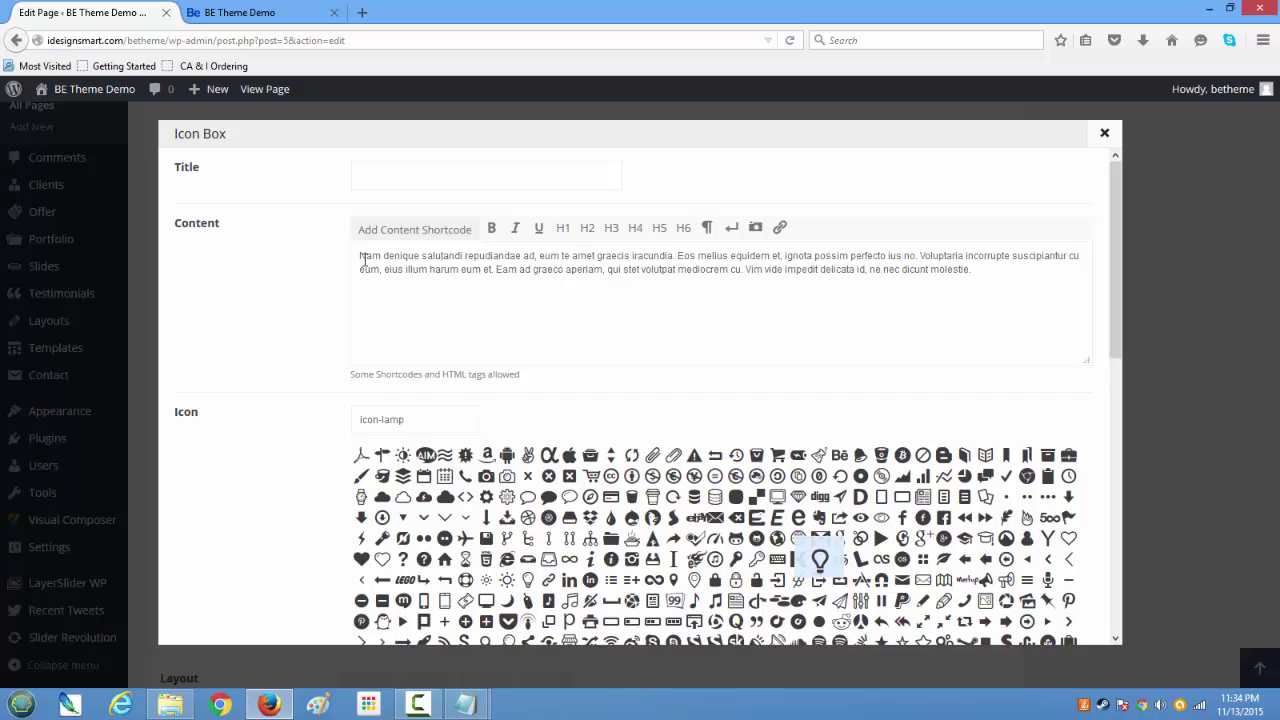
{"action": "key", "text": "Return"}
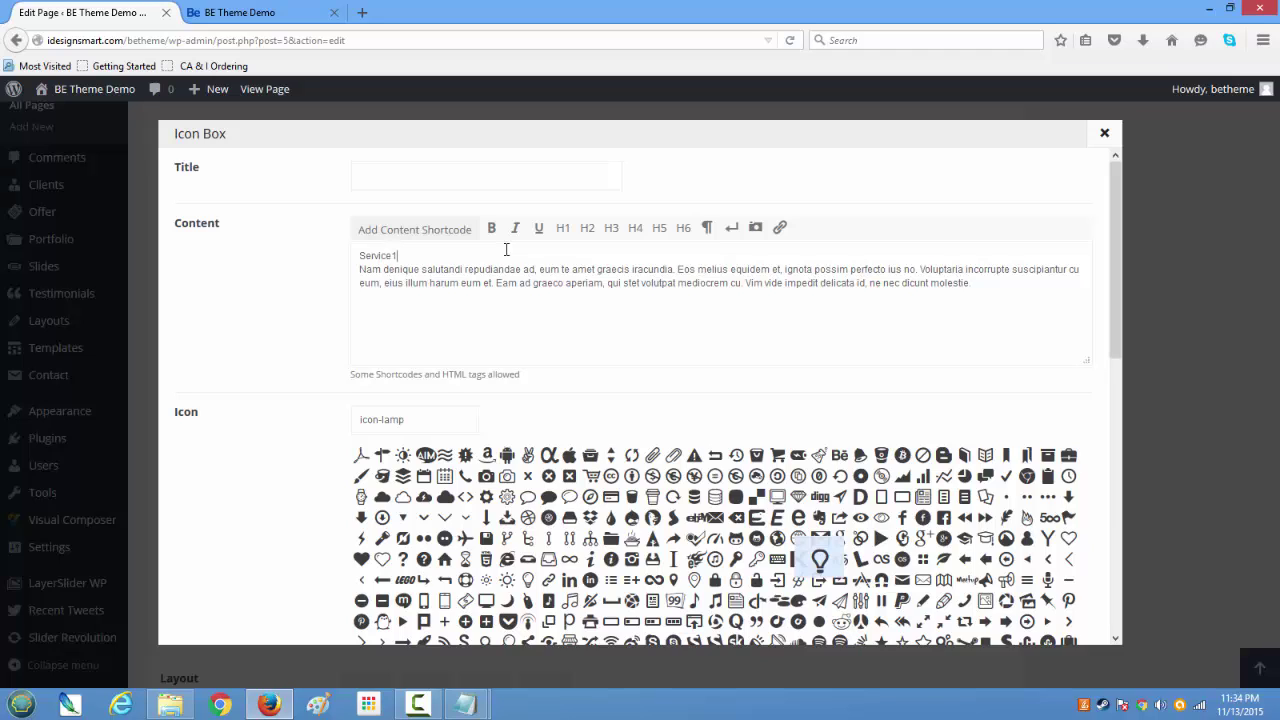
{"action": "left_click_drag", "start_coordinate": [421, 250], "coordinate": [329, 256]}
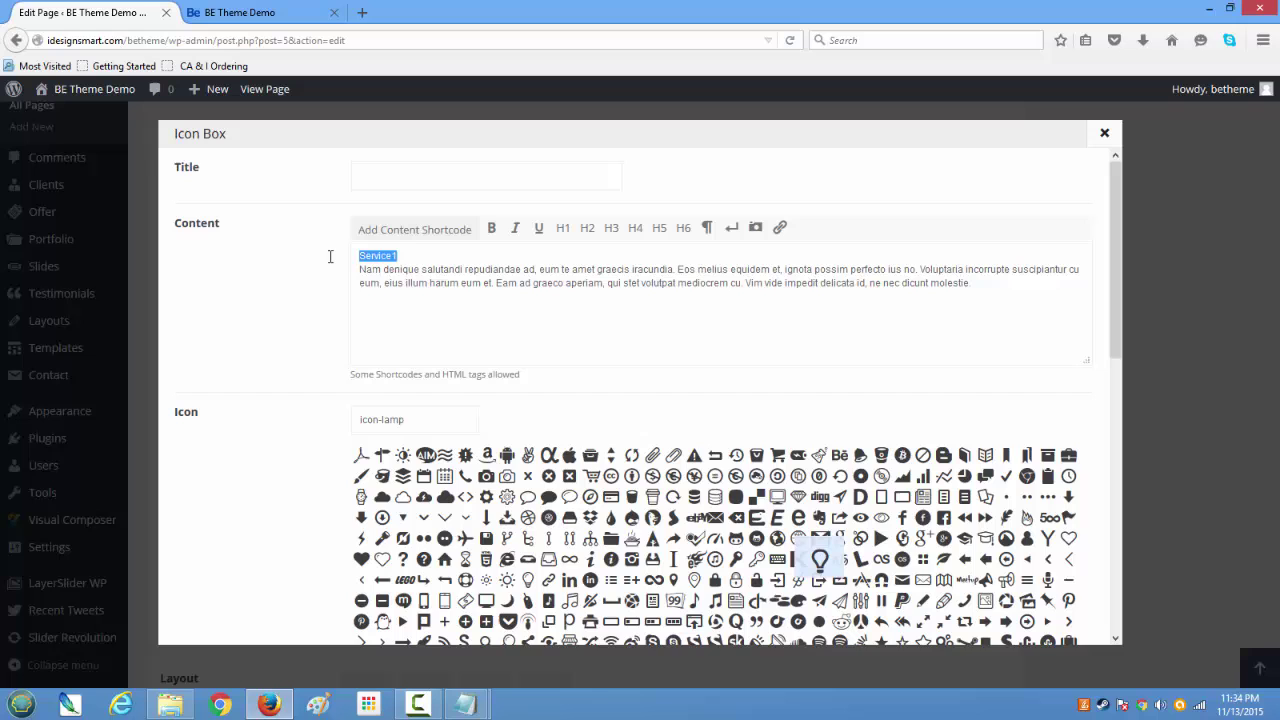
{"action": "left_click", "coordinate": [587, 228]}
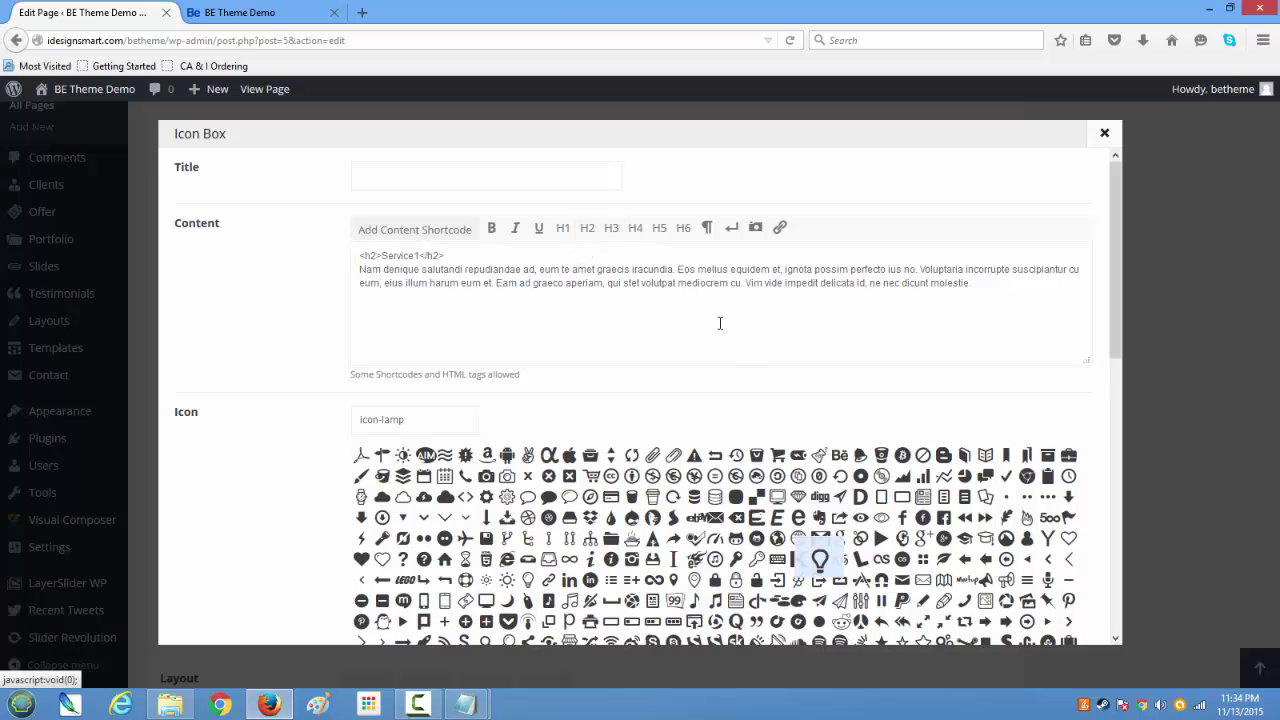
{"action": "scroll", "coordinate": [719, 323], "scroll_direction": "down", "scroll_amount": 10}
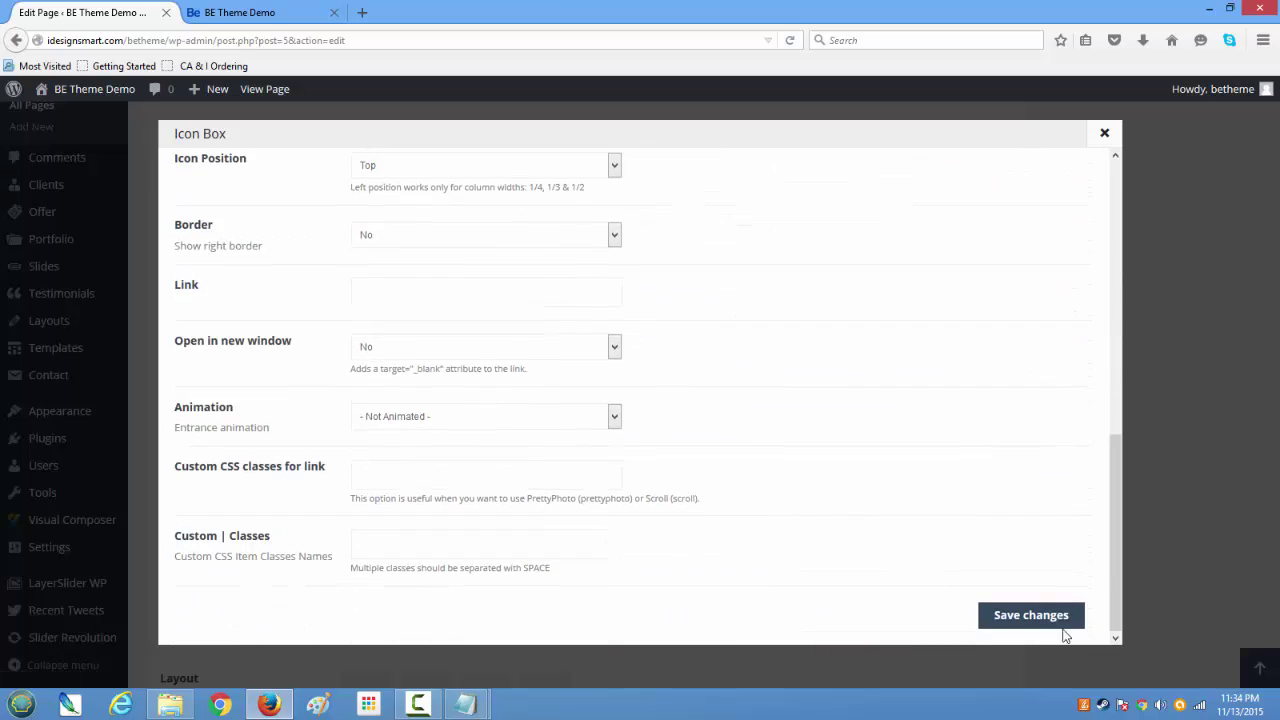
{"action": "left_click", "coordinate": [1058, 617]}
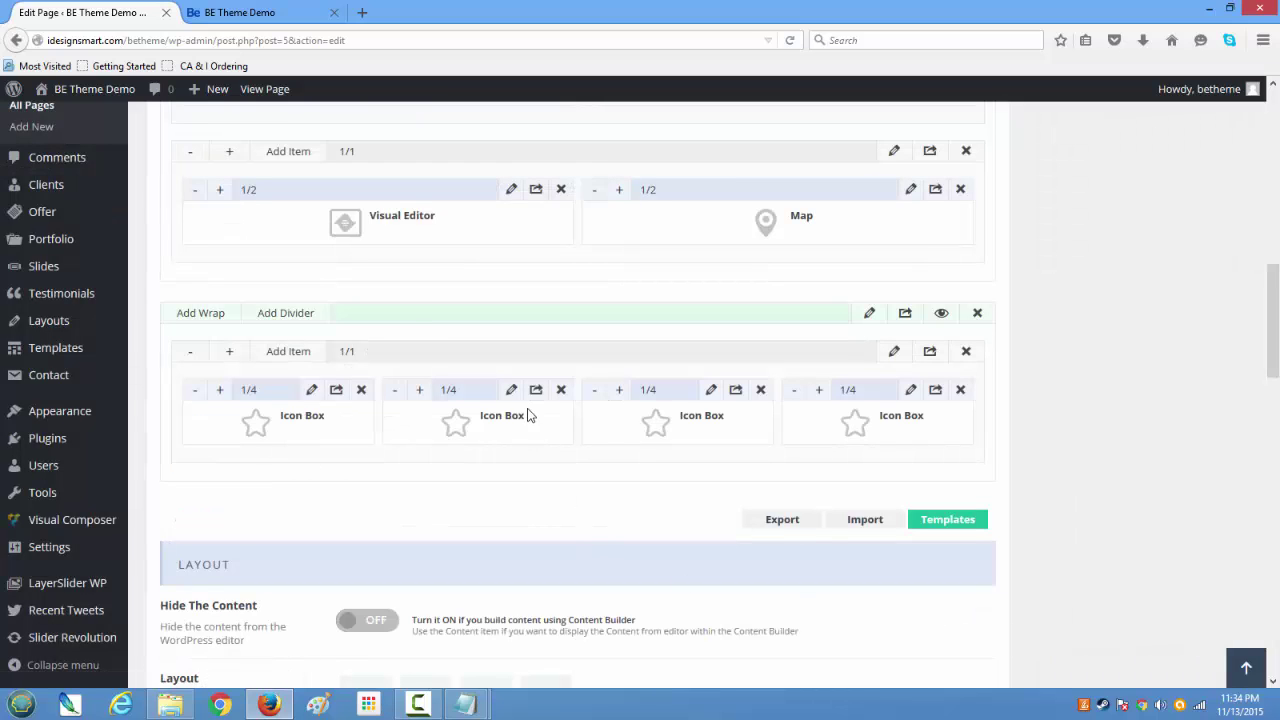
Reopen the first icon box and copy its whole content, the Service1 heading together with the paragraph
{"action": "left_click", "coordinate": [311, 392]}
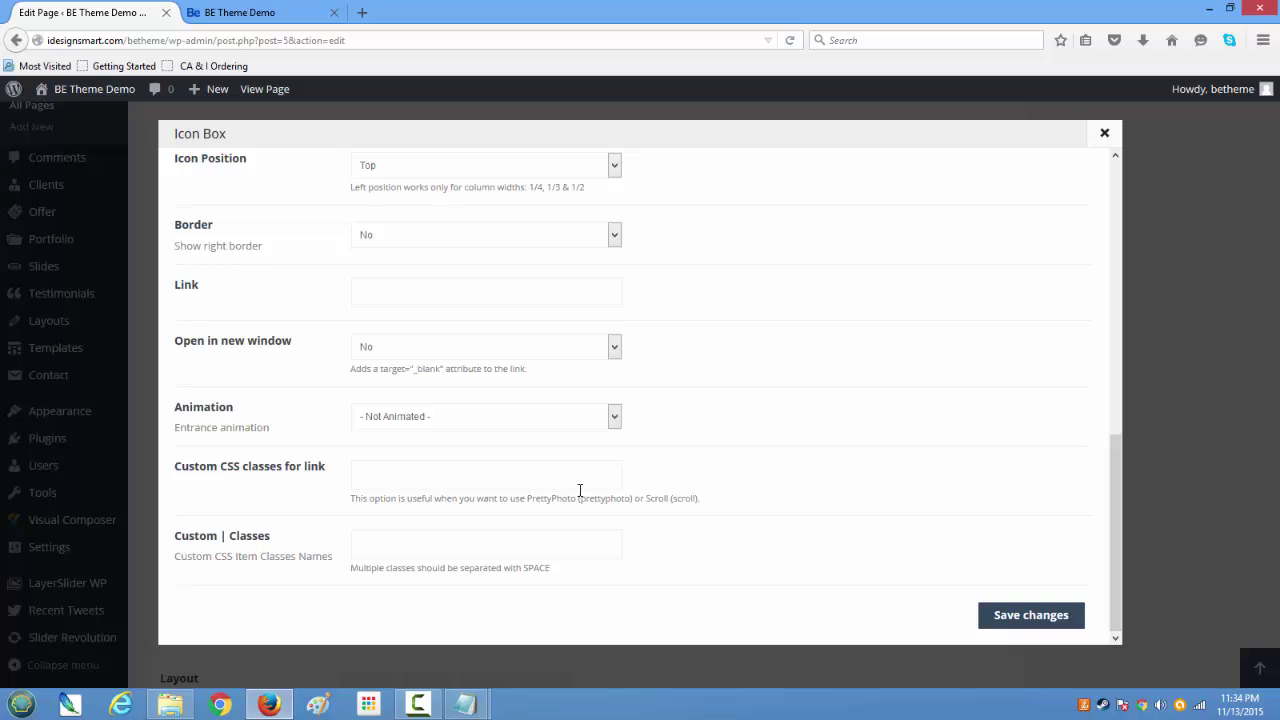
{"action": "scroll", "coordinate": [580, 490], "scroll_direction": "up", "scroll_amount": 10}
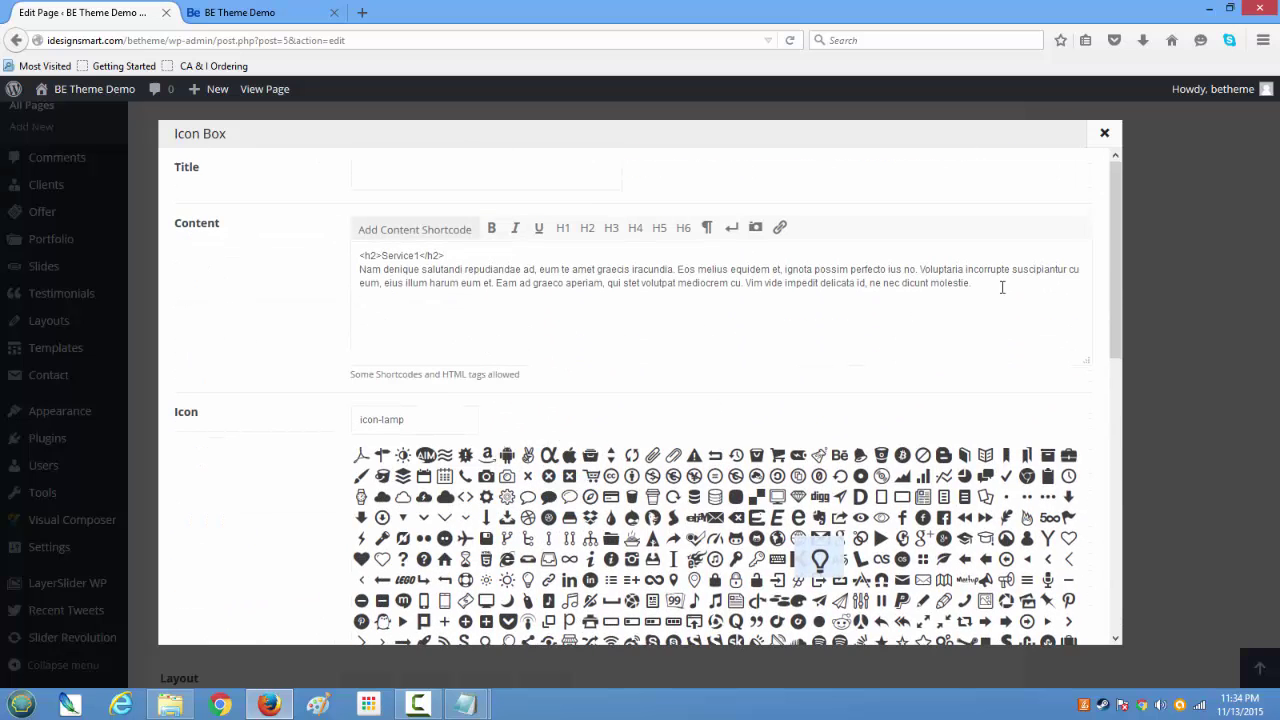
{"action": "left_click_drag", "start_coordinate": [1002, 287], "coordinate": [287, 220]}
{"action": "key", "text": "ctrl+c"}
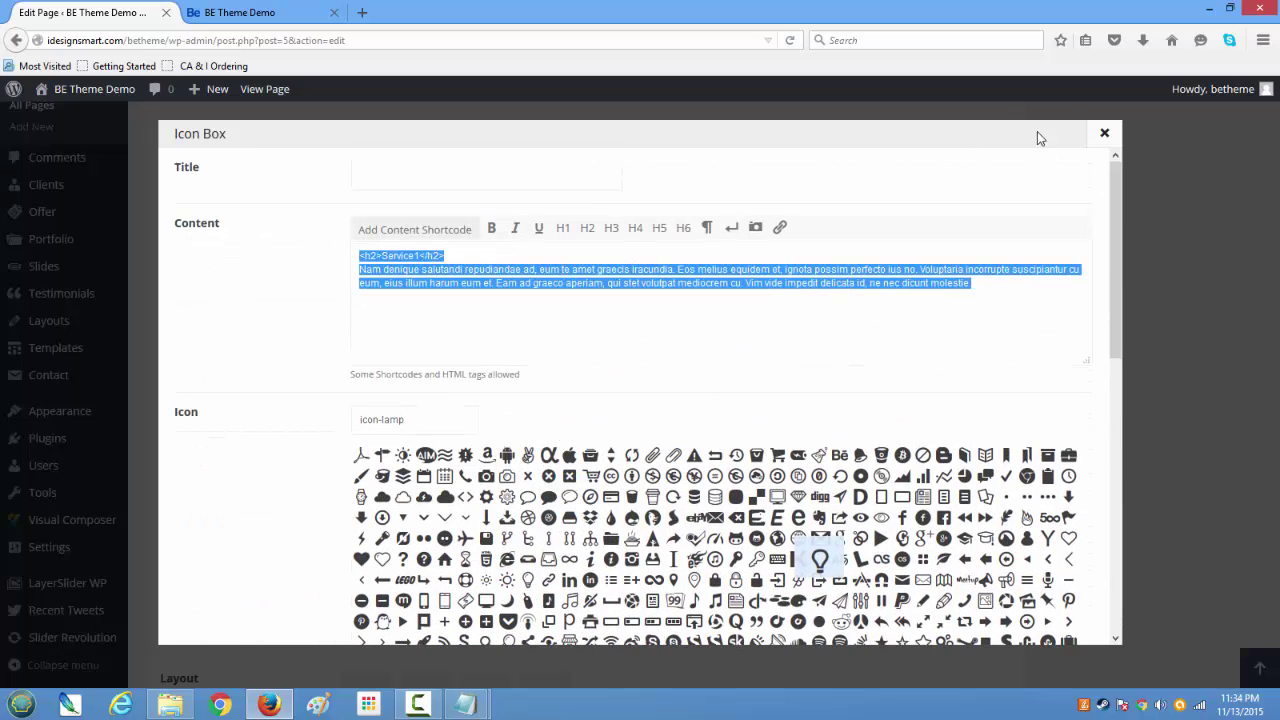
Replace the second icon box's content with the copied Service1 heading and paragraph, and save the item
{"action": "left_click", "coordinate": [1105, 135]}
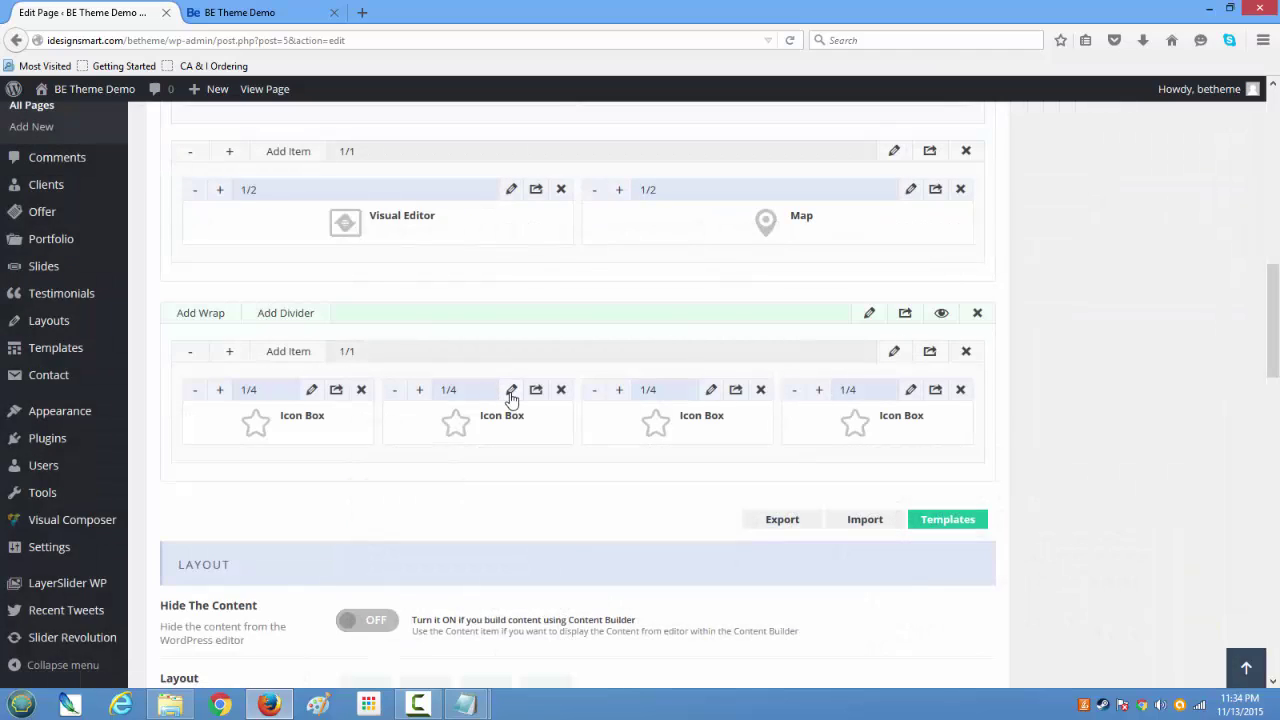
{"action": "left_click", "coordinate": [512, 393]}
{"action": "scroll", "coordinate": [586, 400], "scroll_direction": "up", "scroll_amount": 10}
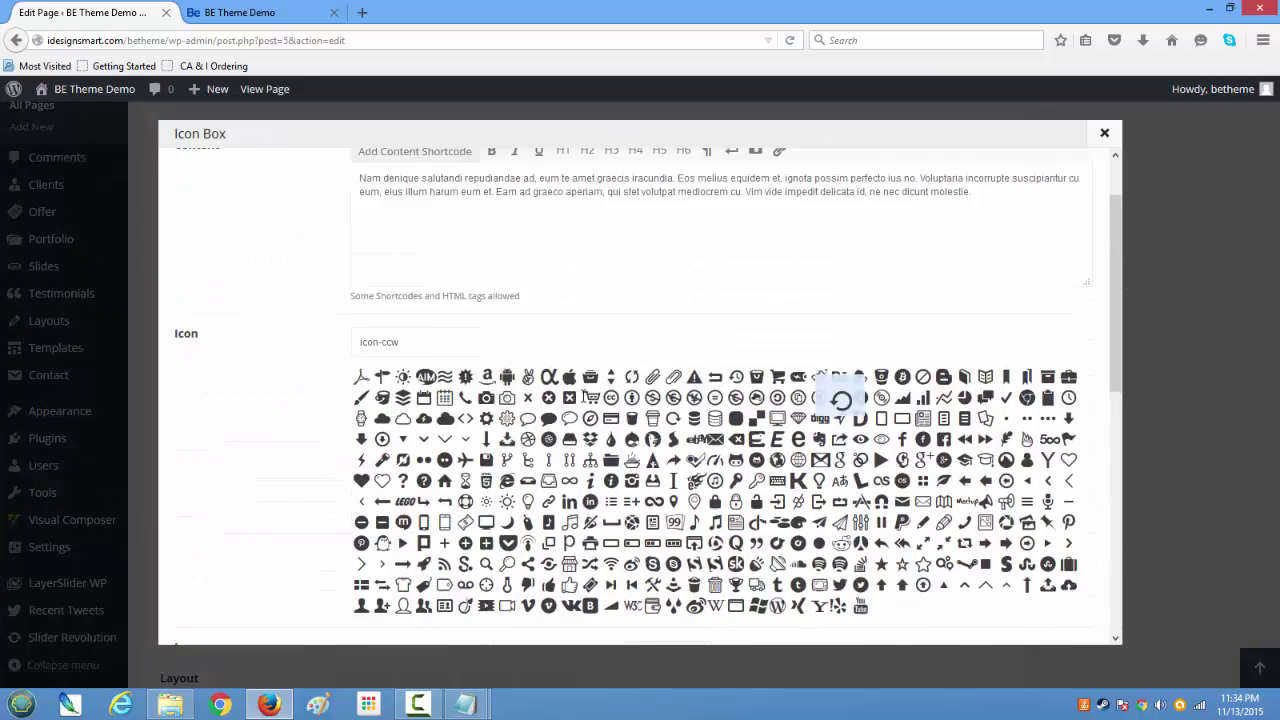
{"action": "left_click_drag", "start_coordinate": [1010, 249], "coordinate": [335, 212]}
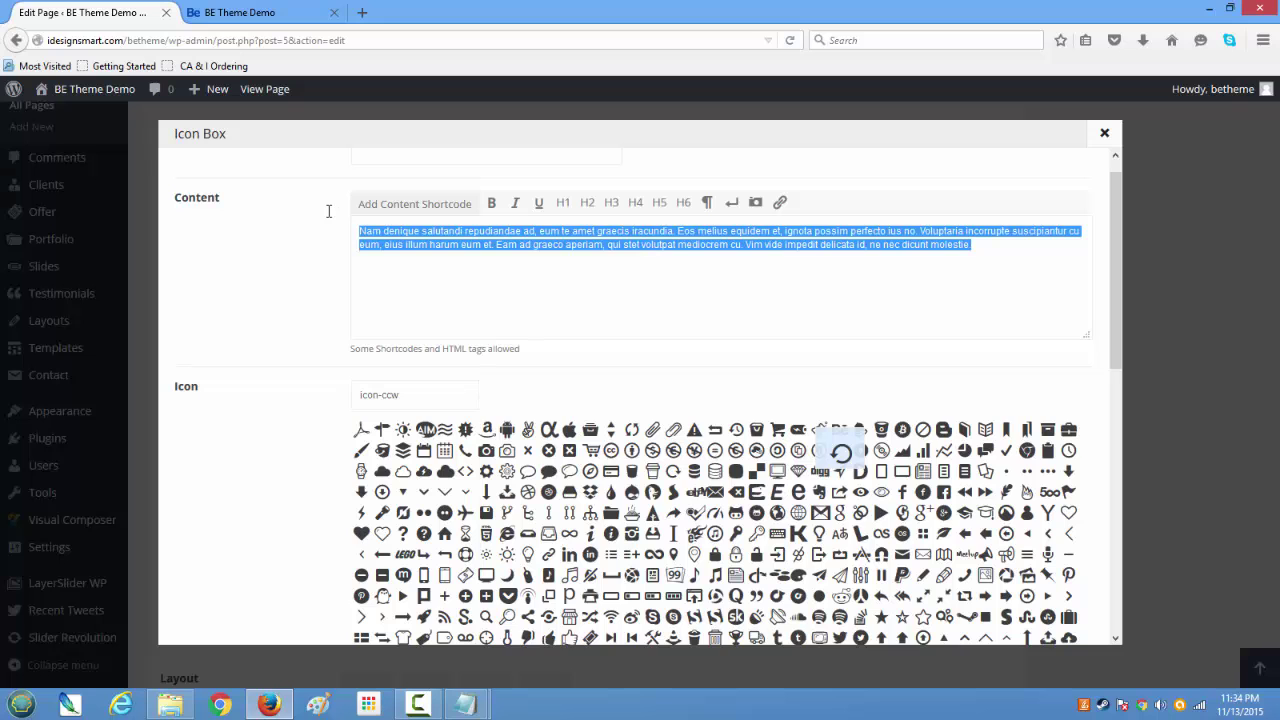
{"action": "key", "text": "ctrl+v"}
{"action": "scroll", "coordinate": [800, 440], "scroll_direction": "down", "scroll_amount": 5}
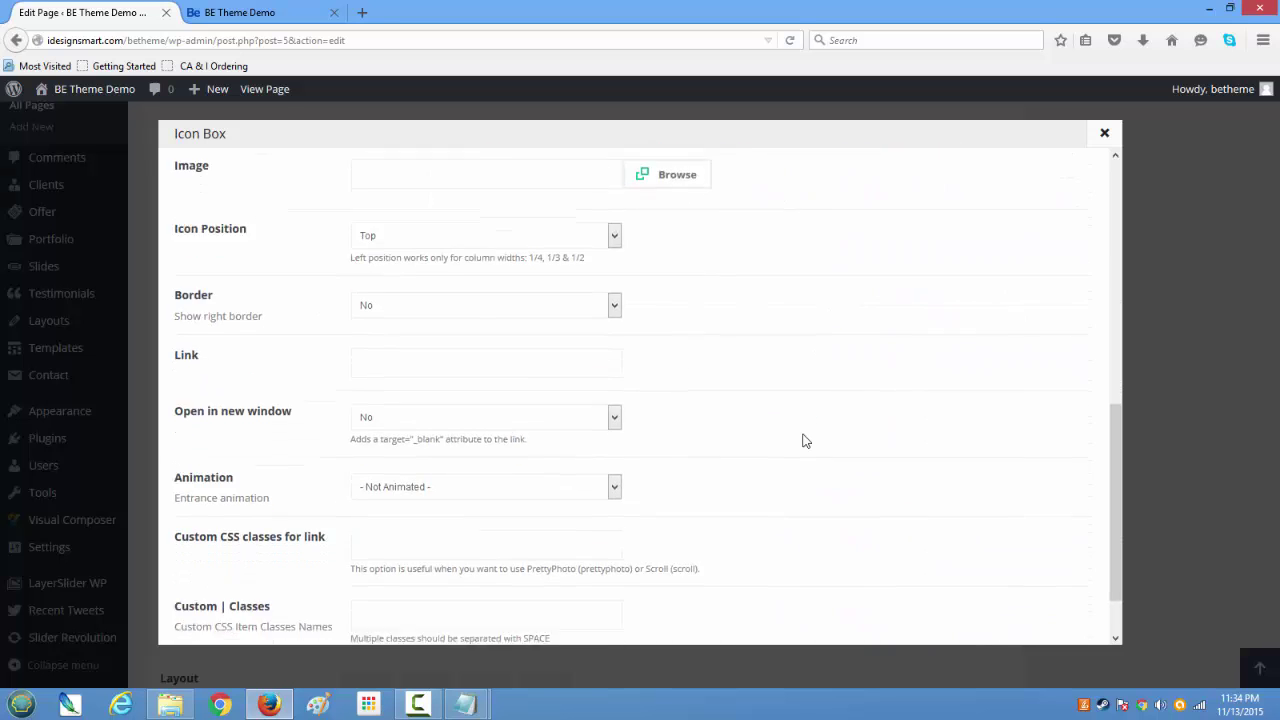
{"action": "scroll", "coordinate": [806, 441], "scroll_direction": "down", "scroll_amount": 2}
{"action": "left_click", "coordinate": [1043, 623]}
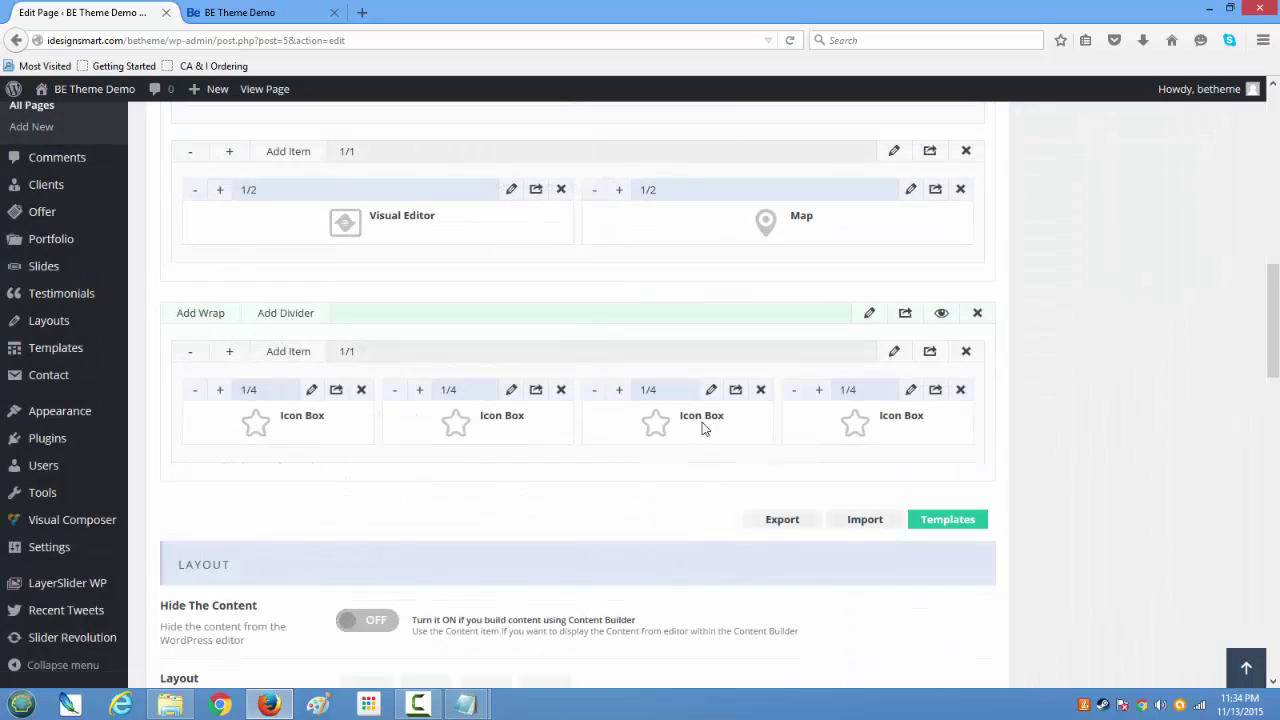
Paste the Service1 heading and paragraph into the third icon box, set its icon to icon-heart-fa, and save the item
{"action": "left_click", "coordinate": [710, 390]}
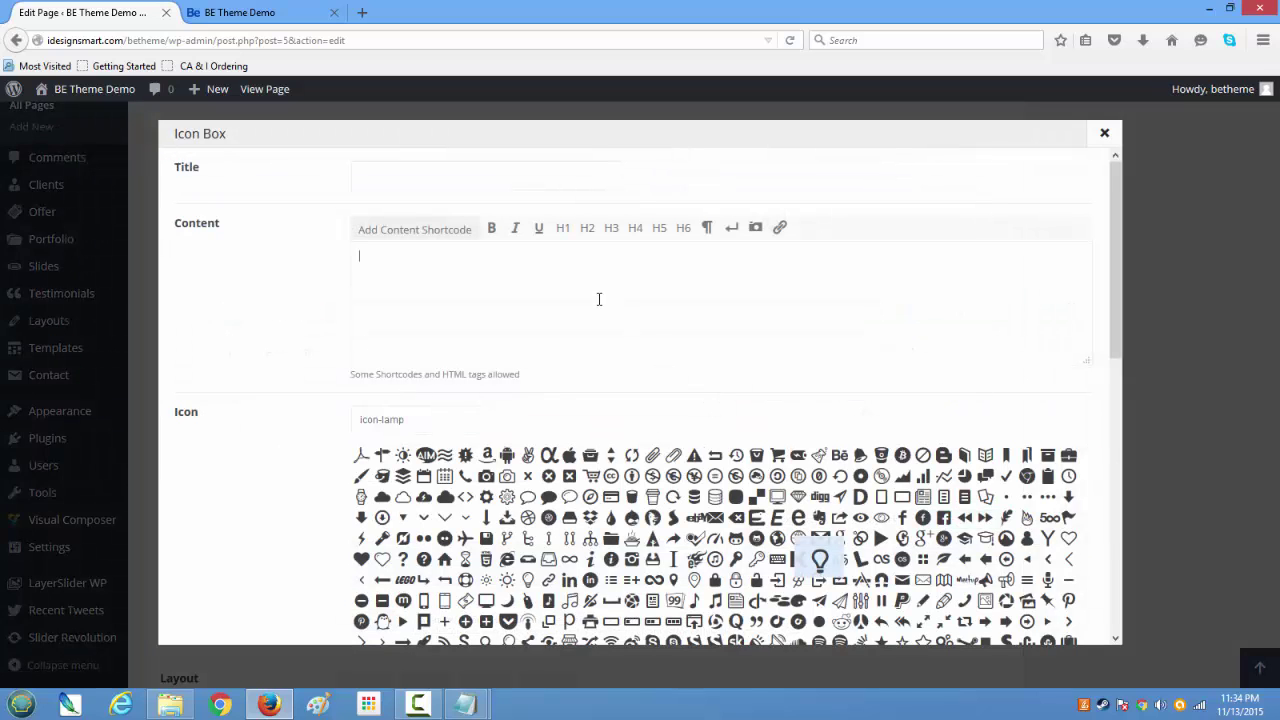
{"action": "key", "text": "ctrl+v"}
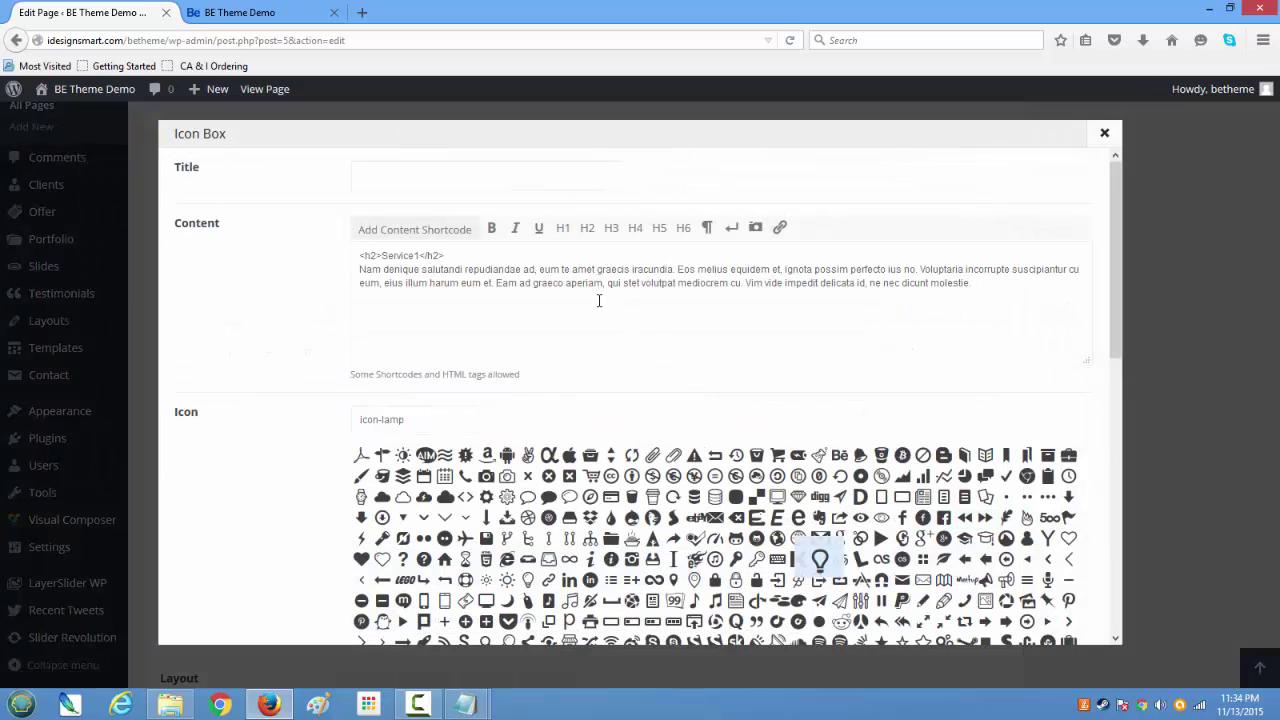
{"action": "scroll", "coordinate": [731, 400], "scroll_direction": "down", "scroll_amount": 3}
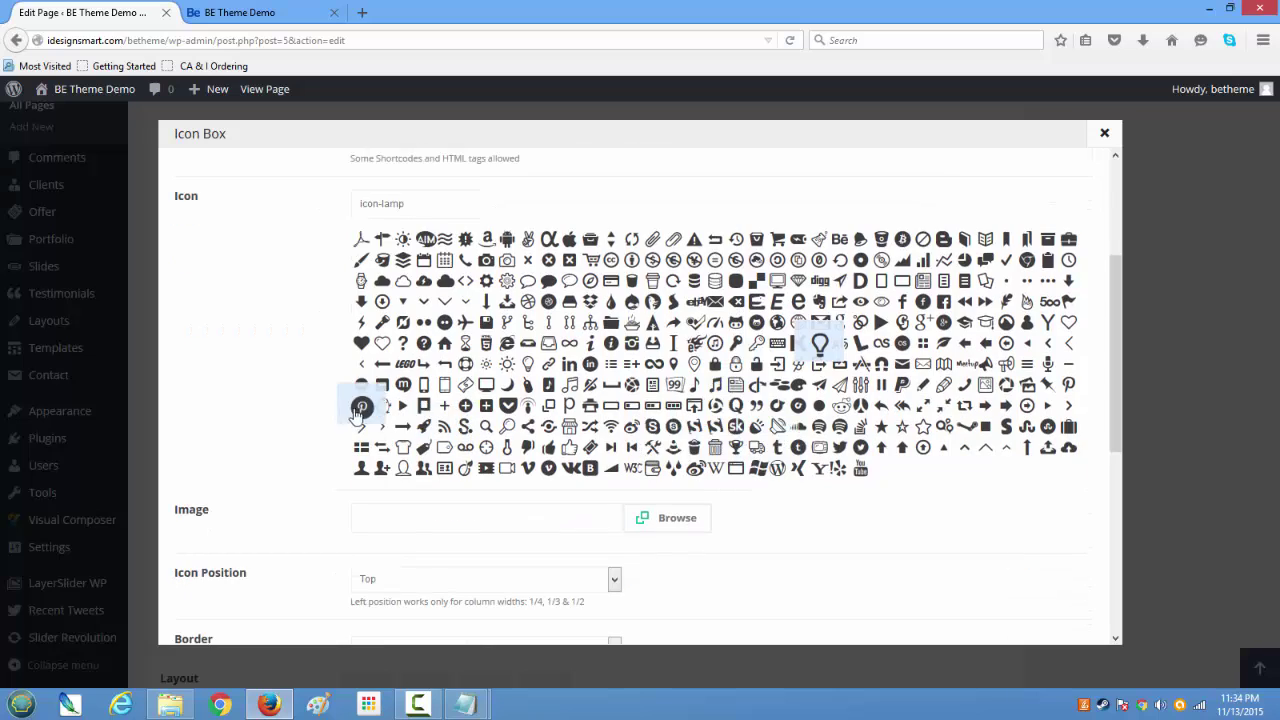
{"action": "left_click", "coordinate": [361, 343]}
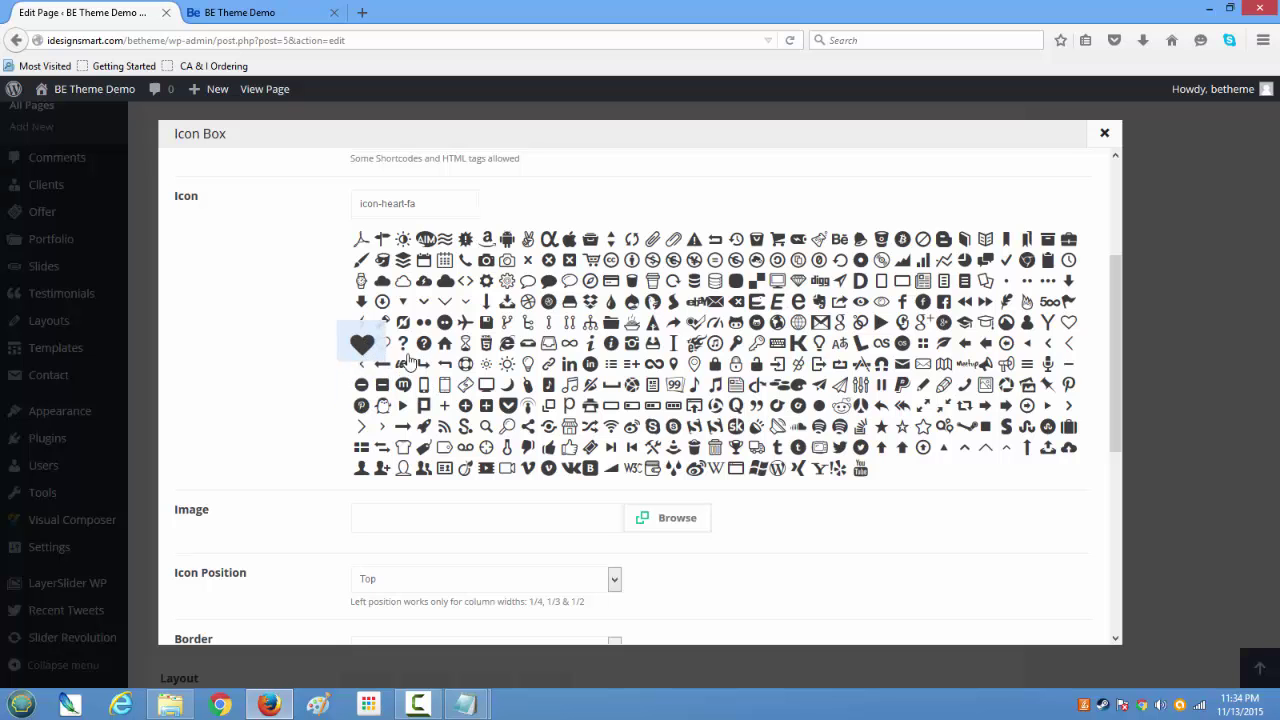
{"action": "scroll", "coordinate": [500, 385], "scroll_direction": "up", "scroll_amount": 3}
{"action": "scroll", "coordinate": [526, 400], "scroll_direction": "down", "scroll_amount": 3}
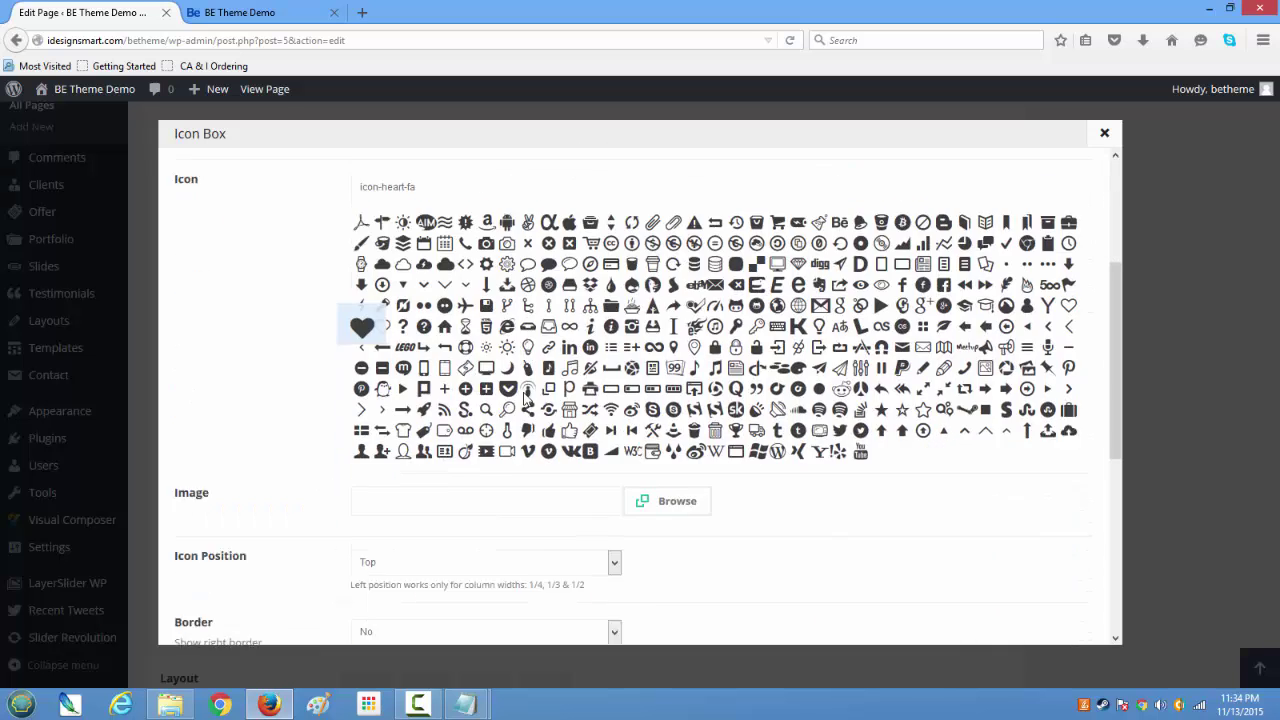
{"action": "scroll", "coordinate": [528, 399], "scroll_direction": "up", "scroll_amount": 3}
{"action": "scroll", "coordinate": [525, 410], "scroll_direction": "down", "scroll_amount": 6}
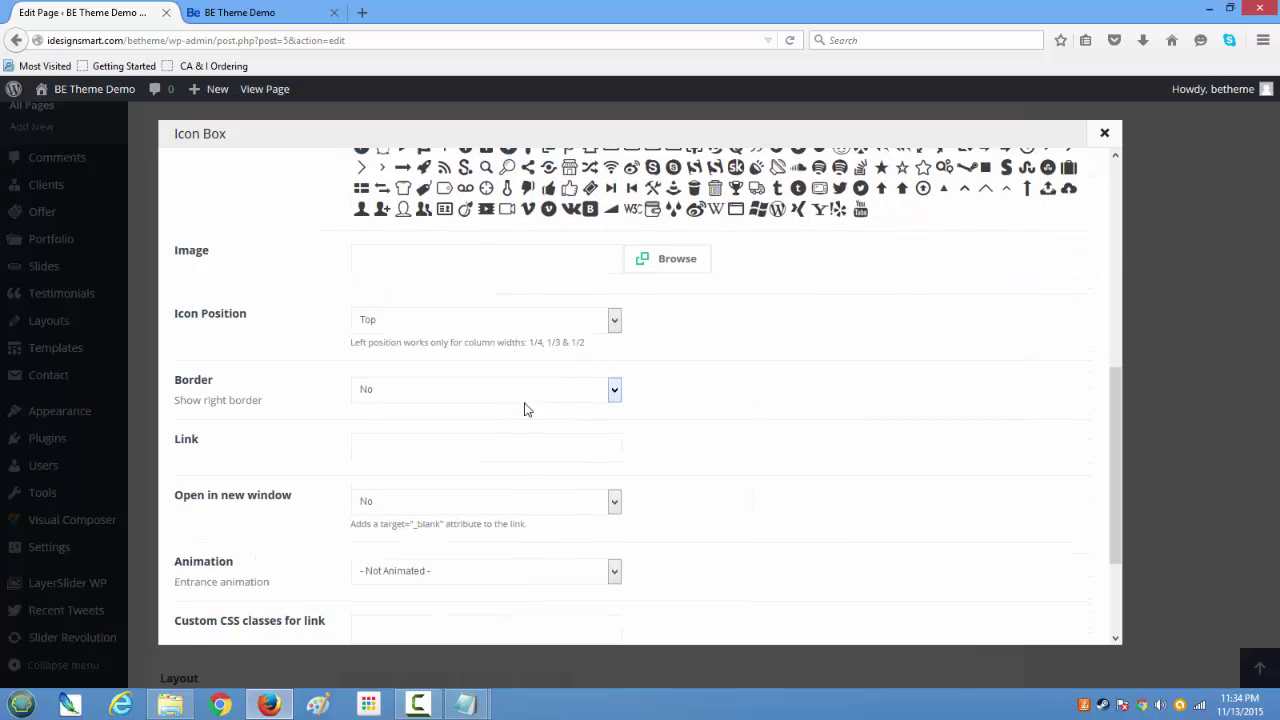
{"action": "left_click", "coordinate": [1031, 615]}
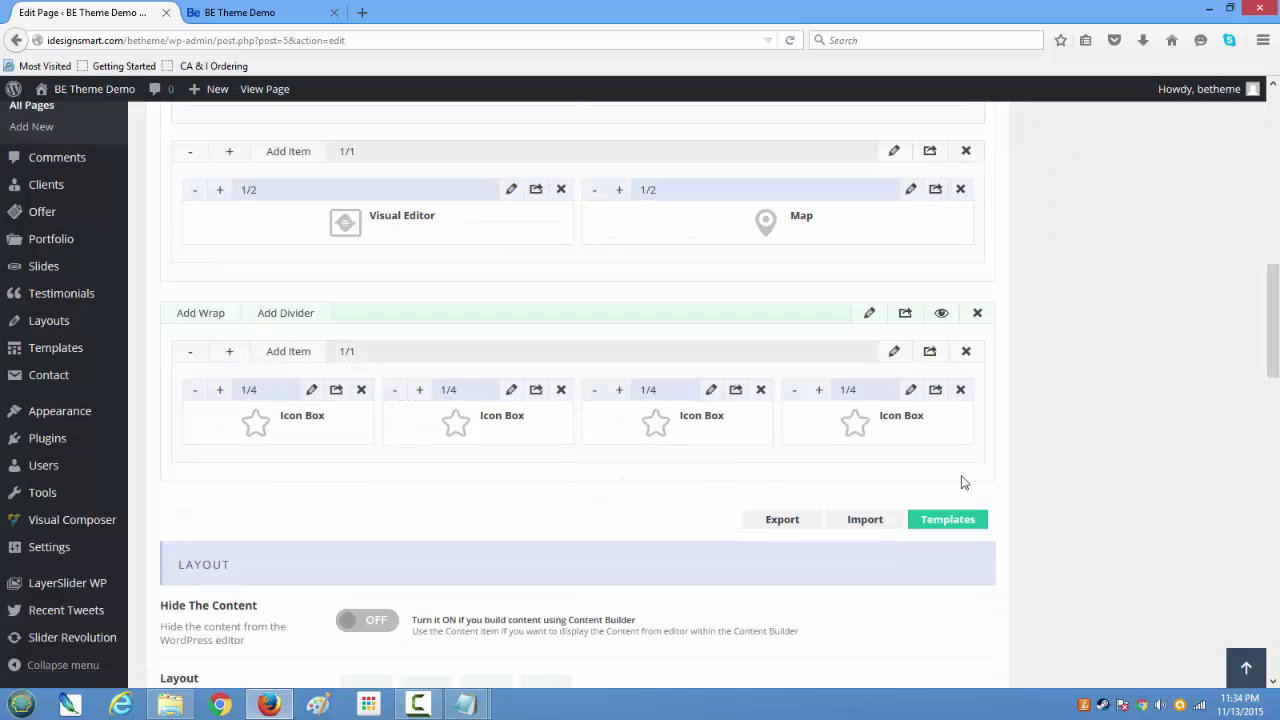
Set the fourth icon box's icon to icon-basket, paste in the Service1 heading and paragraph, and save the item
{"action": "left_click", "coordinate": [911, 391]}
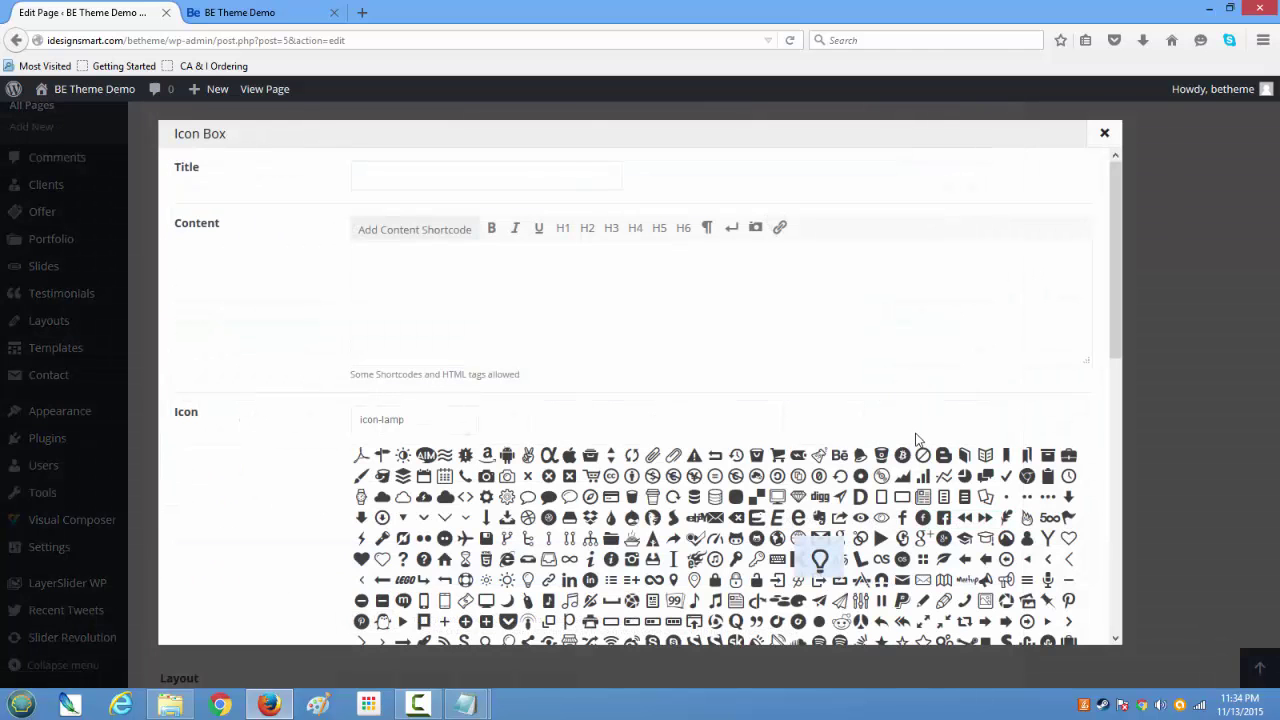
{"action": "left_click", "coordinate": [781, 458]}
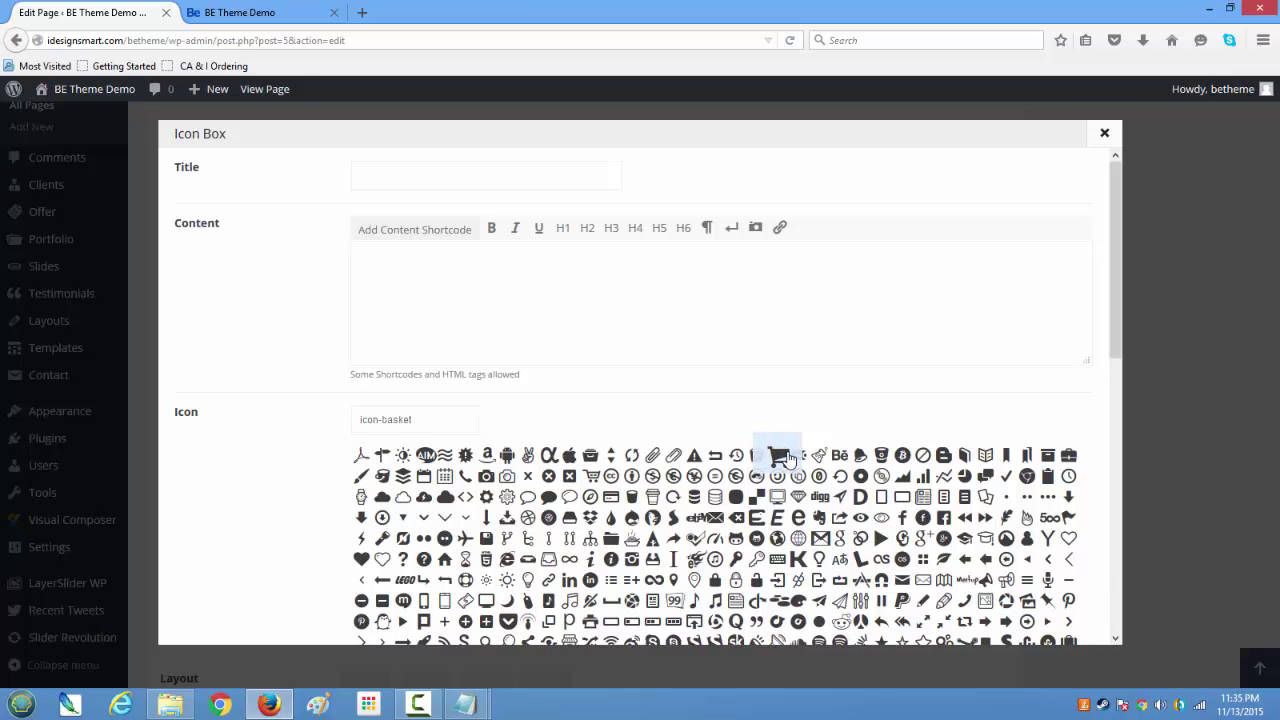
{"action": "left_click", "coordinate": [583, 311]}
{"action": "type", "text": "<h2>Service1</h2> Nam denique salutandi repudiandae ad, eum te amet graecis iracundia. Eos melius equidem et, ignota possim perfecto ius no. Voluptaria incorrupte suscipiantur cu eum, eius illum harum eum et. Eam ad graeco aperiam, qui stet volutpat mediocrem cu. Vim vide impedit delicata id, ne nec dicunt molestie"}
{"action": "scroll", "coordinate": [592, 332], "scroll_direction": "down", "scroll_amount": 10}
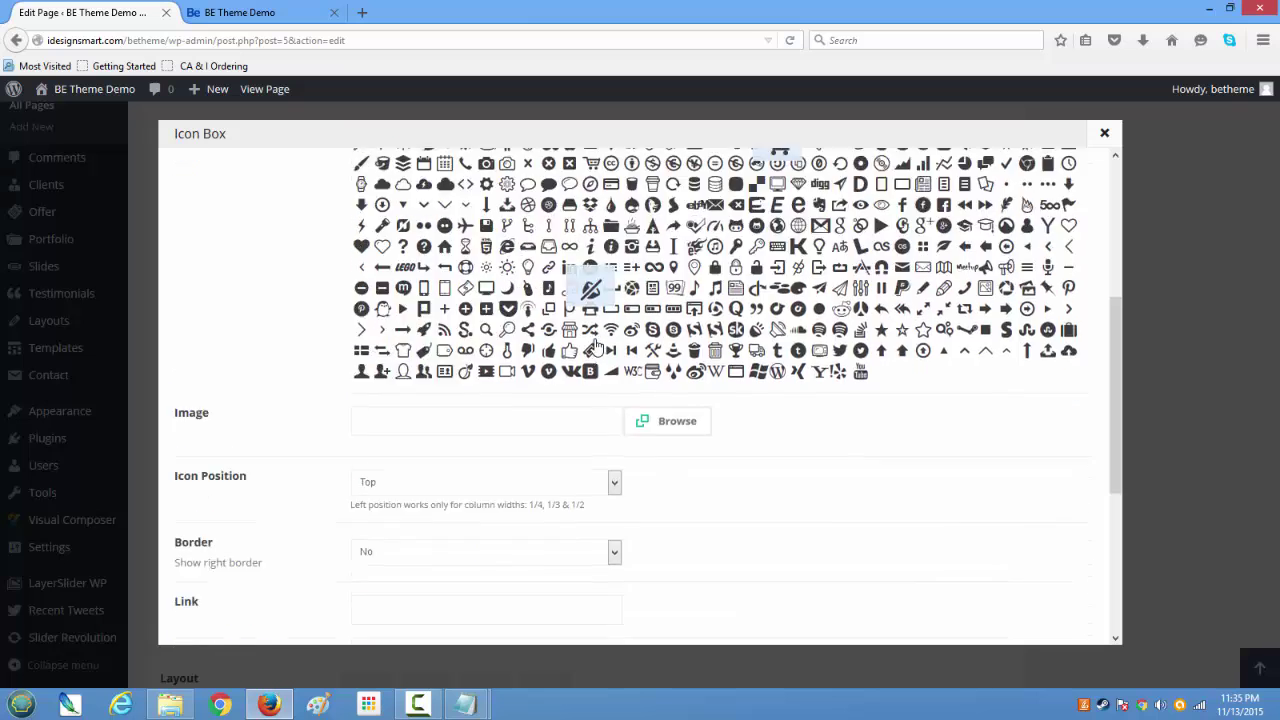
{"action": "left_click", "coordinate": [1026, 616]}
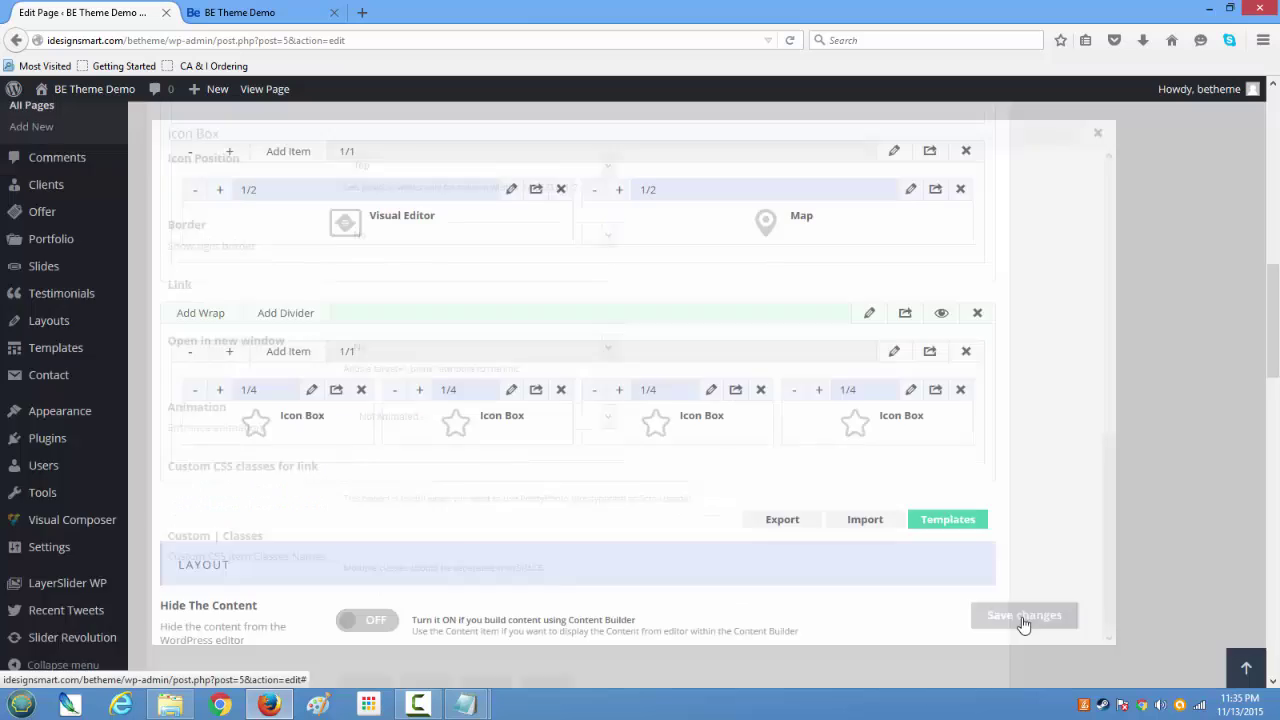
Update the Home page to save the icon box edits
{"action": "scroll", "coordinate": [1022, 620], "scroll_direction": "up", "scroll_amount": 5}
{"action": "scroll", "coordinate": [1022, 617], "scroll_direction": "up", "scroll_amount": 3}
{"action": "left_click", "coordinate": [1210, 449]}
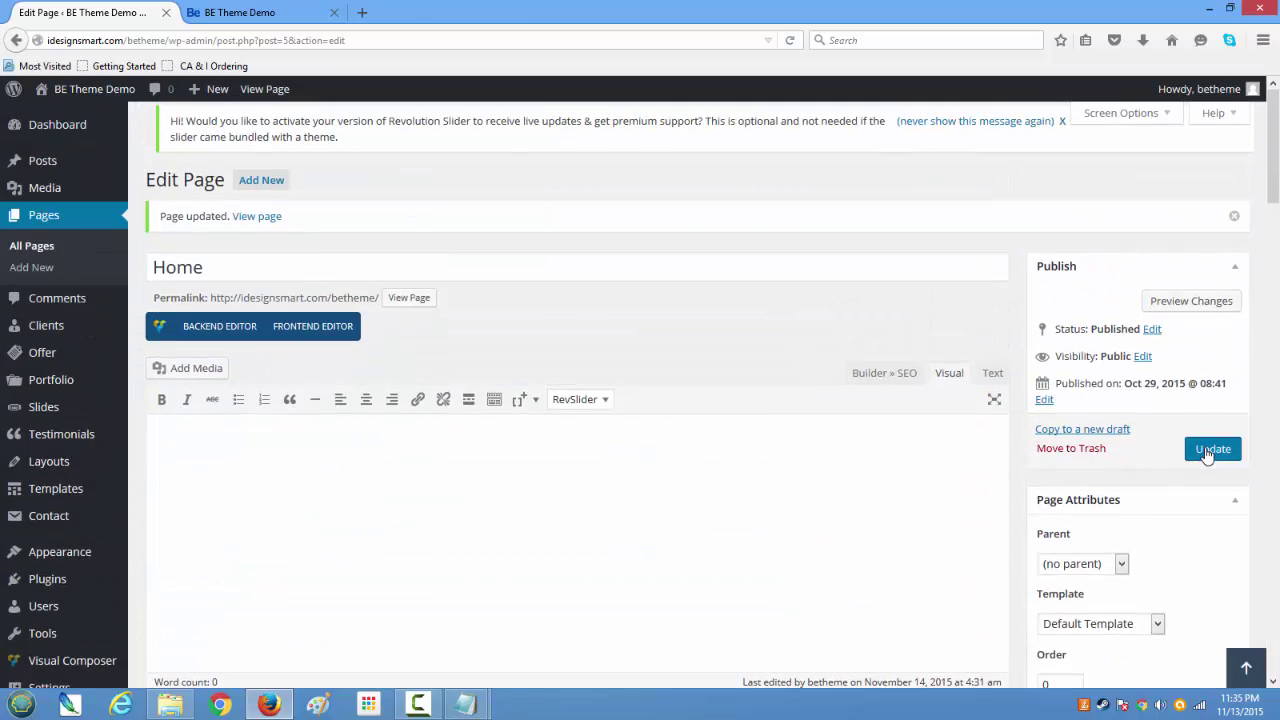
Set the top padding of the section containing the four icon boxes to 80 px and save the section settings
{"action": "scroll", "coordinate": [703, 510], "scroll_direction": "down", "scroll_amount": 12}
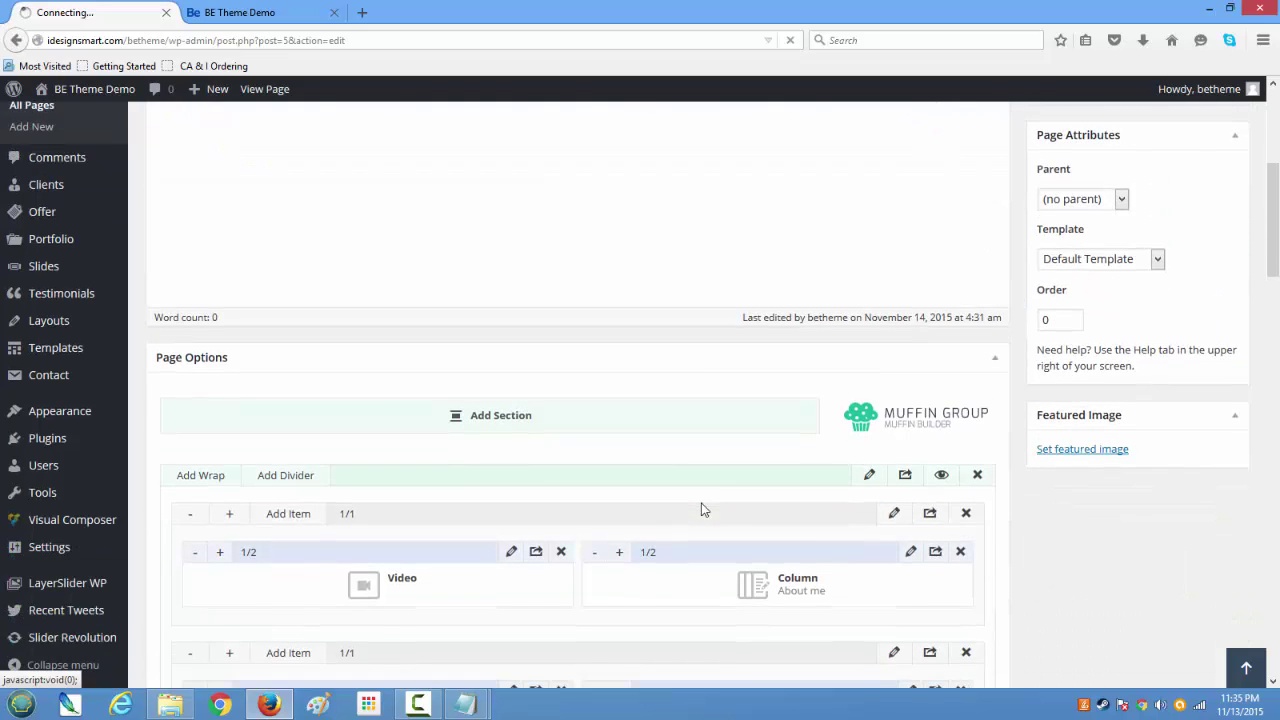
{"action": "scroll", "coordinate": [703, 510], "scroll_direction": "down", "scroll_amount": 3}
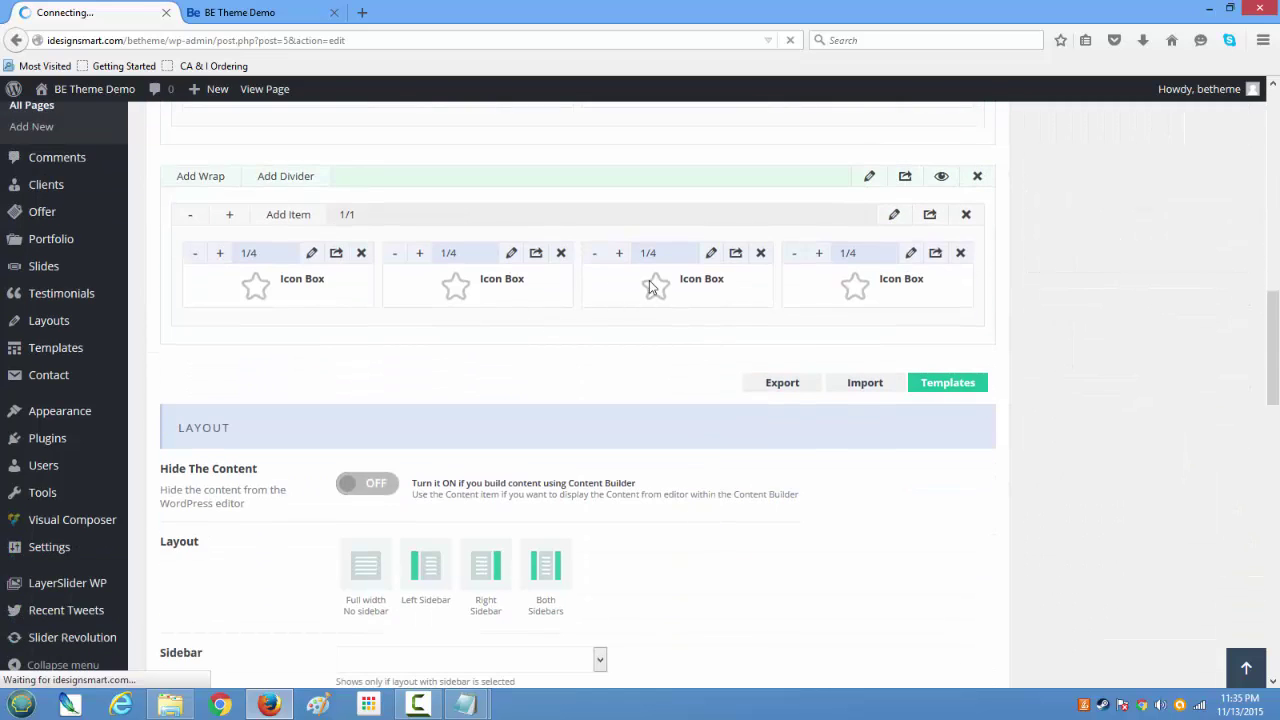
{"action": "scroll", "coordinate": [688, 446], "scroll_direction": "down", "scroll_amount": 10}
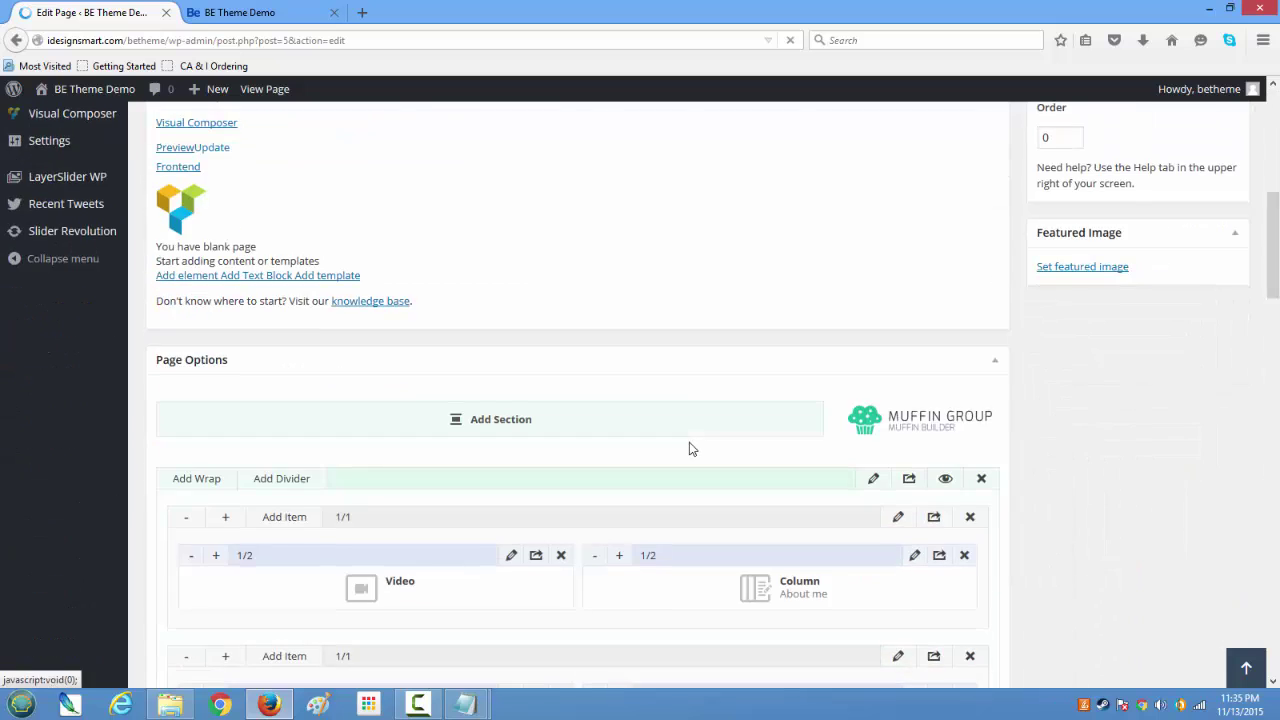
{"action": "scroll", "coordinate": [687, 447], "scroll_direction": "down", "scroll_amount": 5}
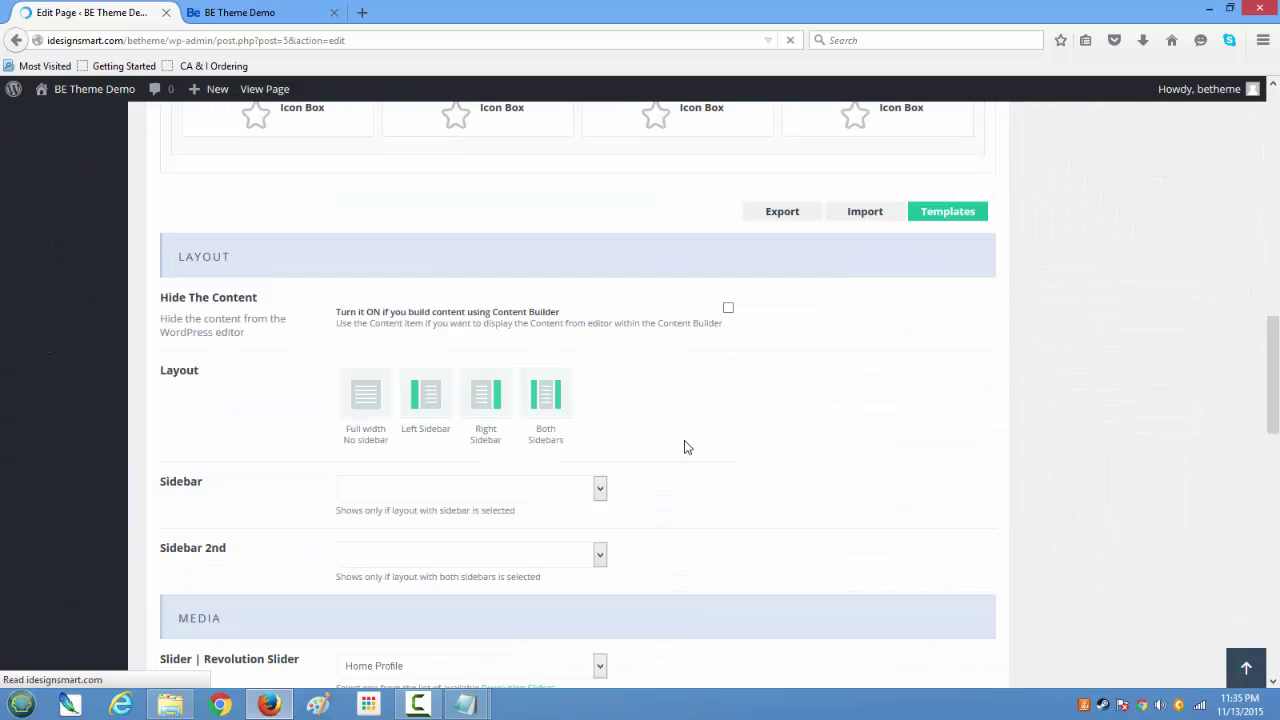
{"action": "scroll", "coordinate": [763, 465], "scroll_direction": "down", "scroll_amount": 10}
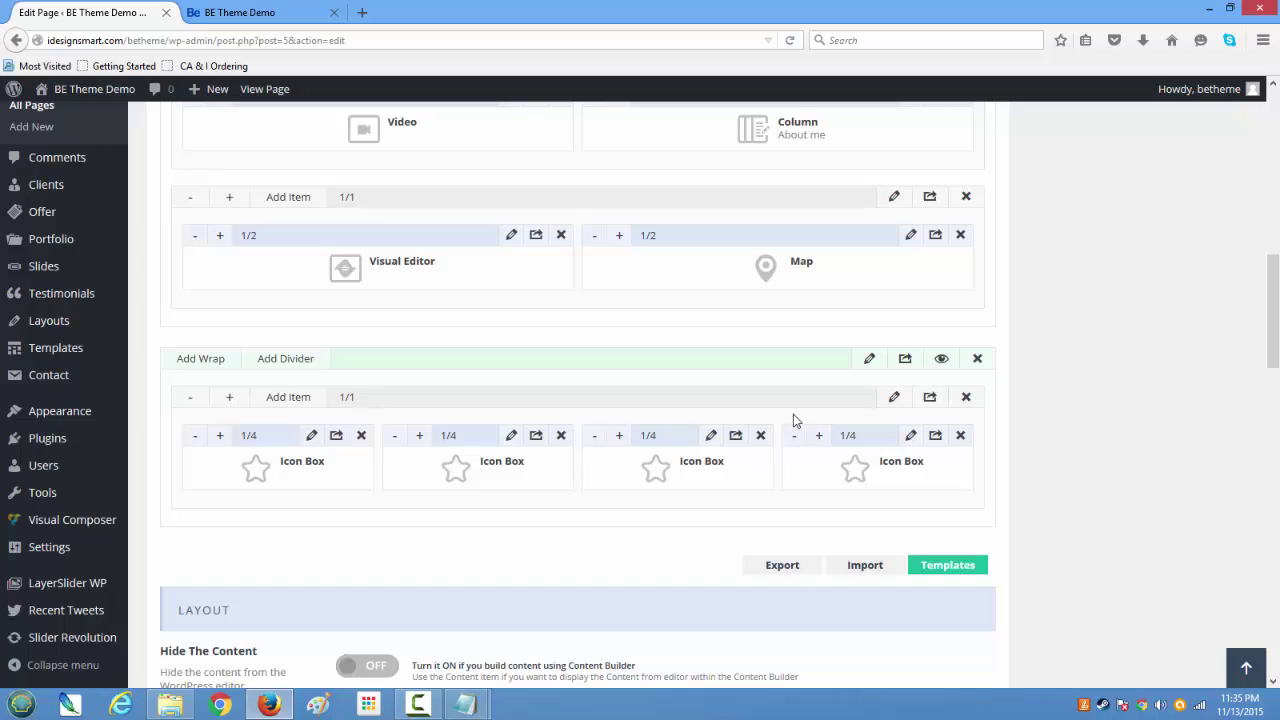
{"action": "left_click", "coordinate": [866, 362]}
{"action": "scroll", "coordinate": [612, 402], "scroll_direction": "down", "scroll_amount": 3}
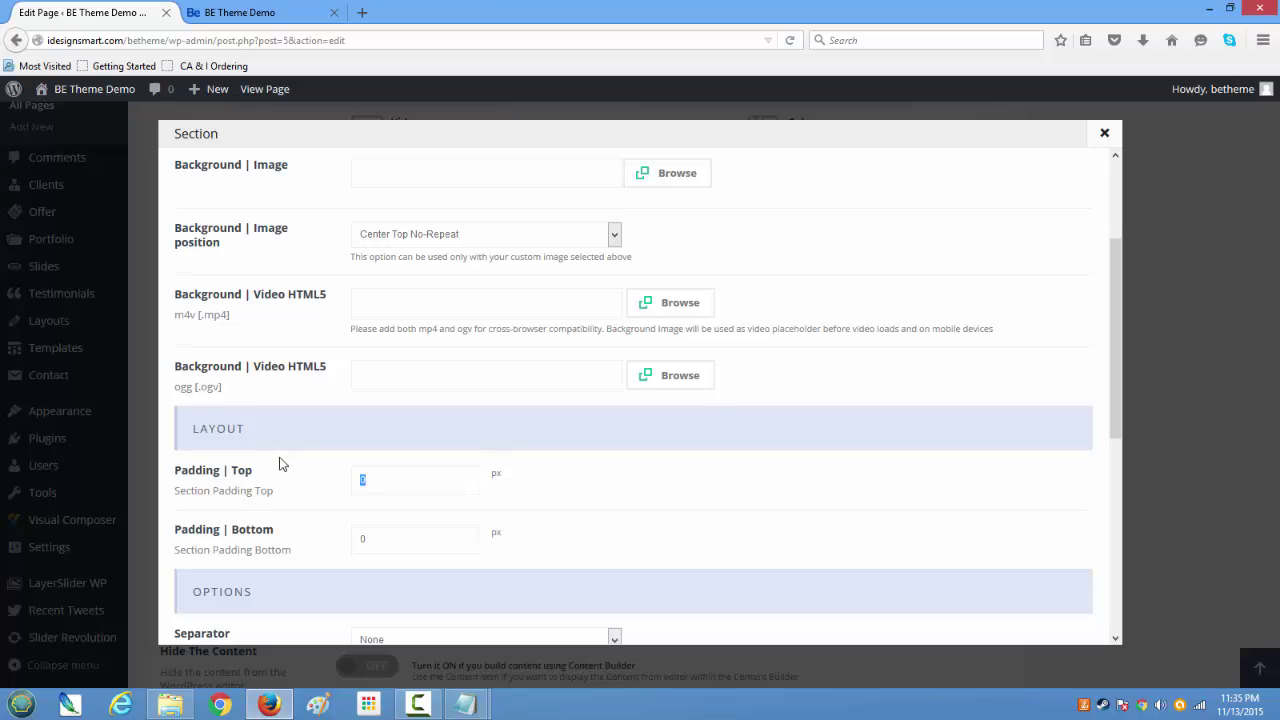
{"action": "scroll", "coordinate": [397, 497], "scroll_direction": "down", "scroll_amount": 8}
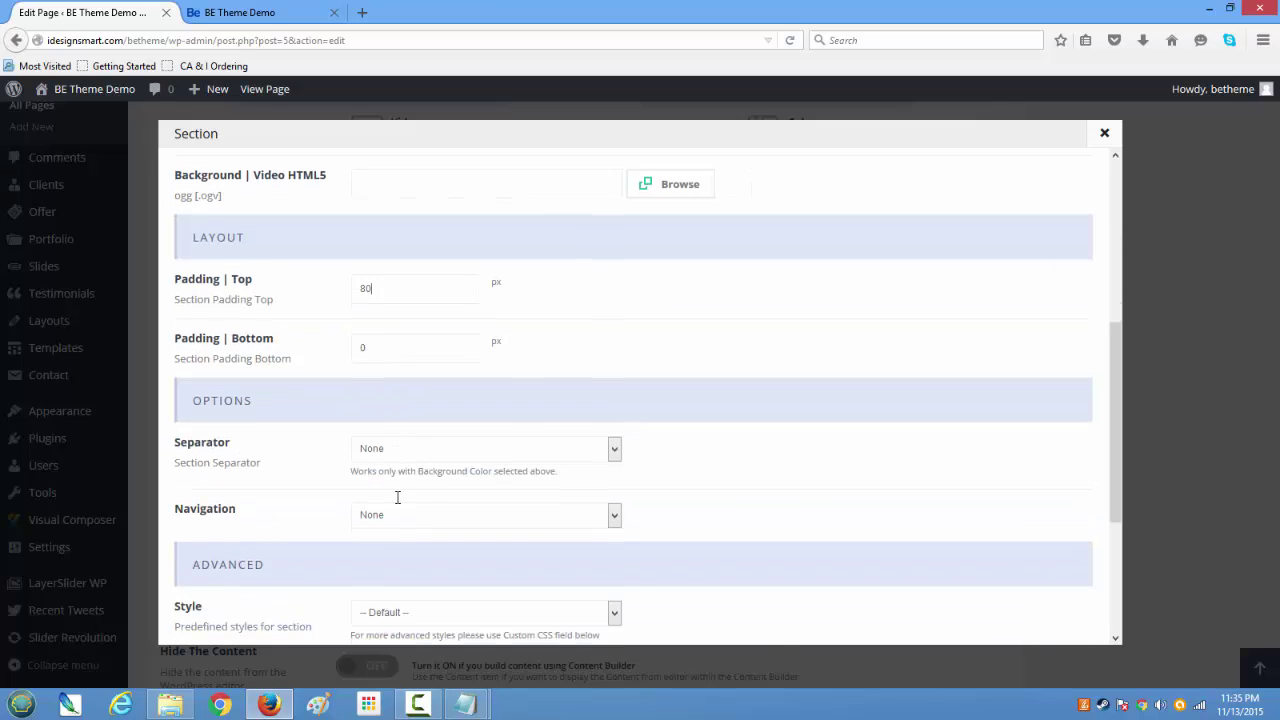
{"action": "left_click", "coordinate": [1030, 615]}
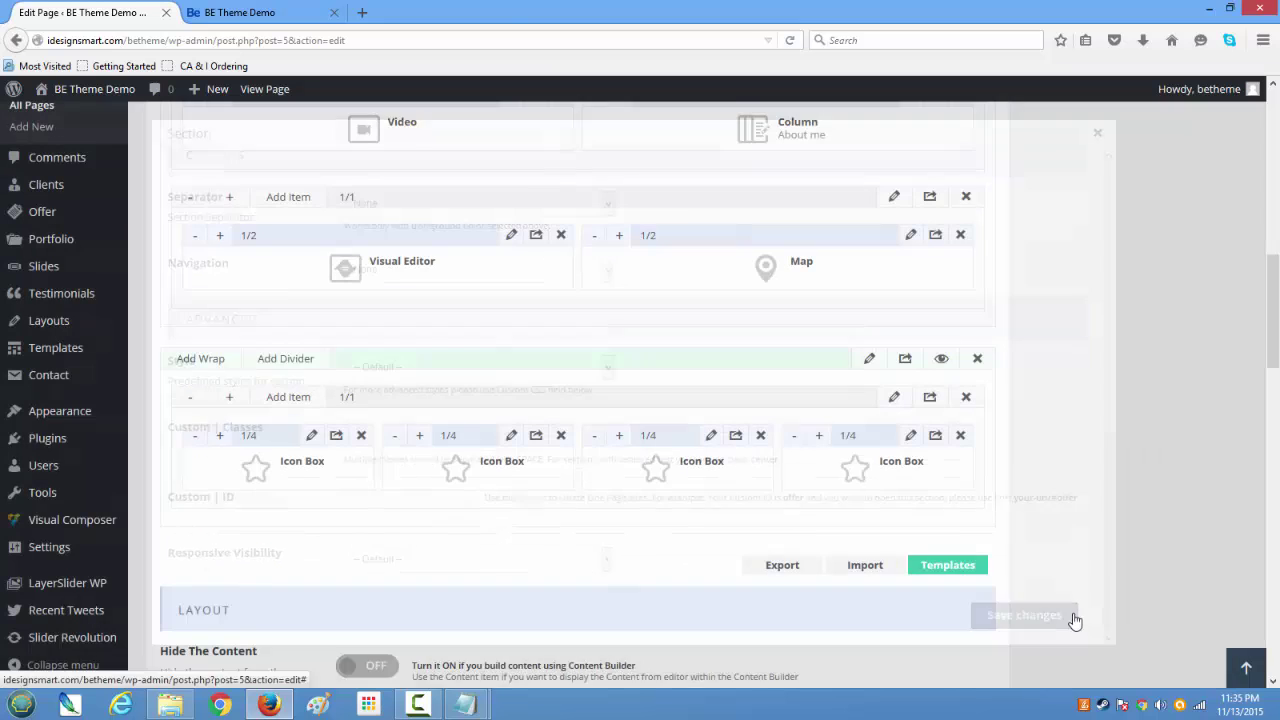
Add a new 1/1 wrap below the row of icon boxes and look through the item types available for it
{"action": "scroll", "coordinate": [886, 577], "scroll_direction": "down", "scroll_amount": 3}
{"action": "scroll", "coordinate": [881, 571], "scroll_direction": "up", "scroll_amount": 3}
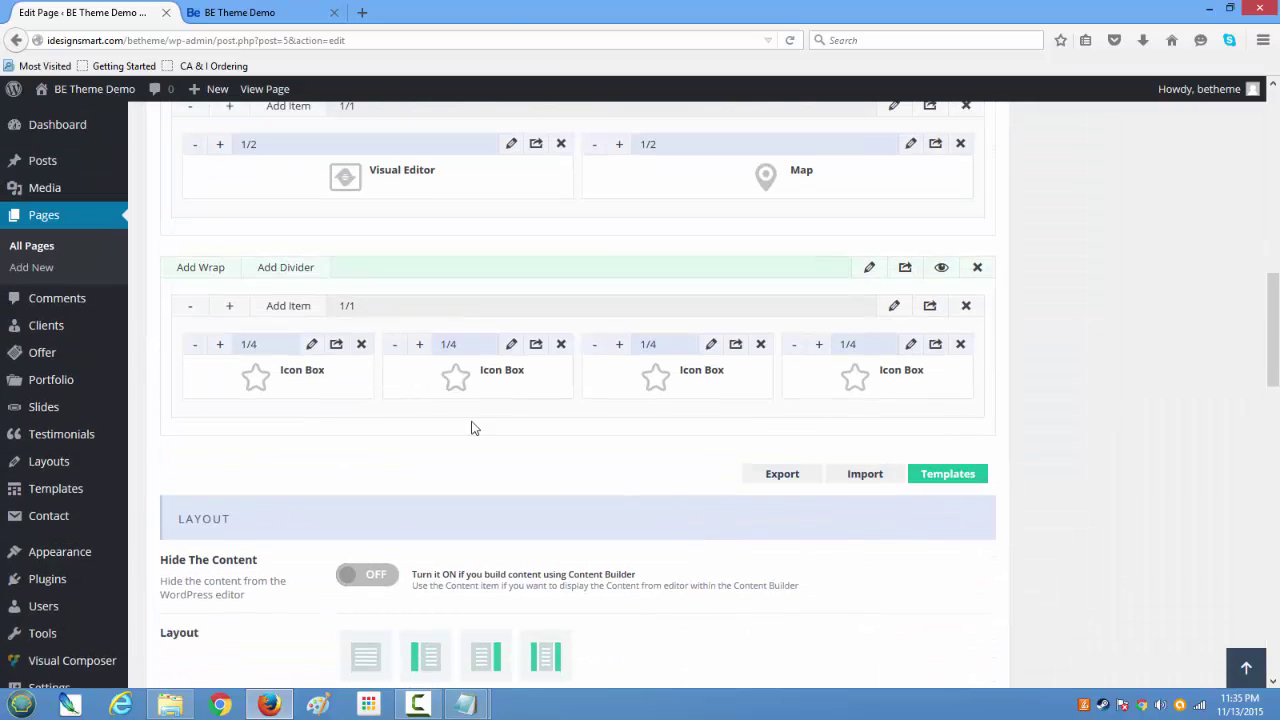
{"action": "left_click", "coordinate": [188, 270]}
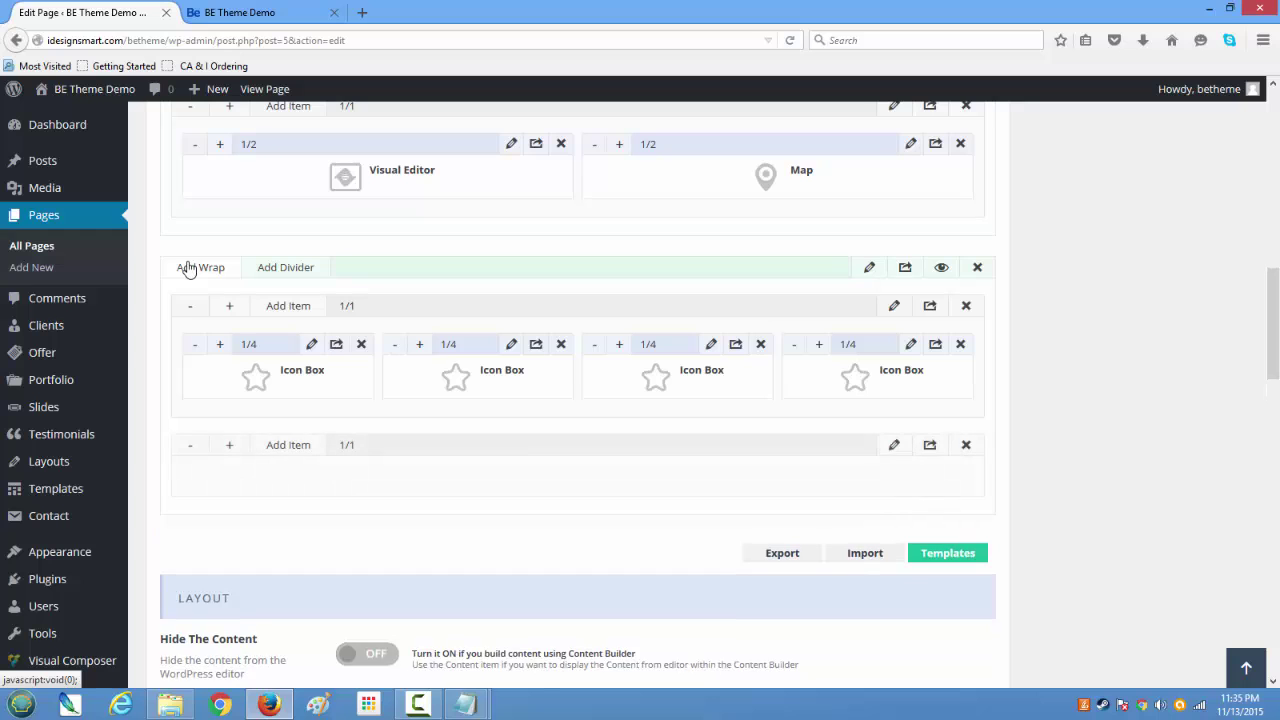
{"action": "left_click", "coordinate": [287, 447]}
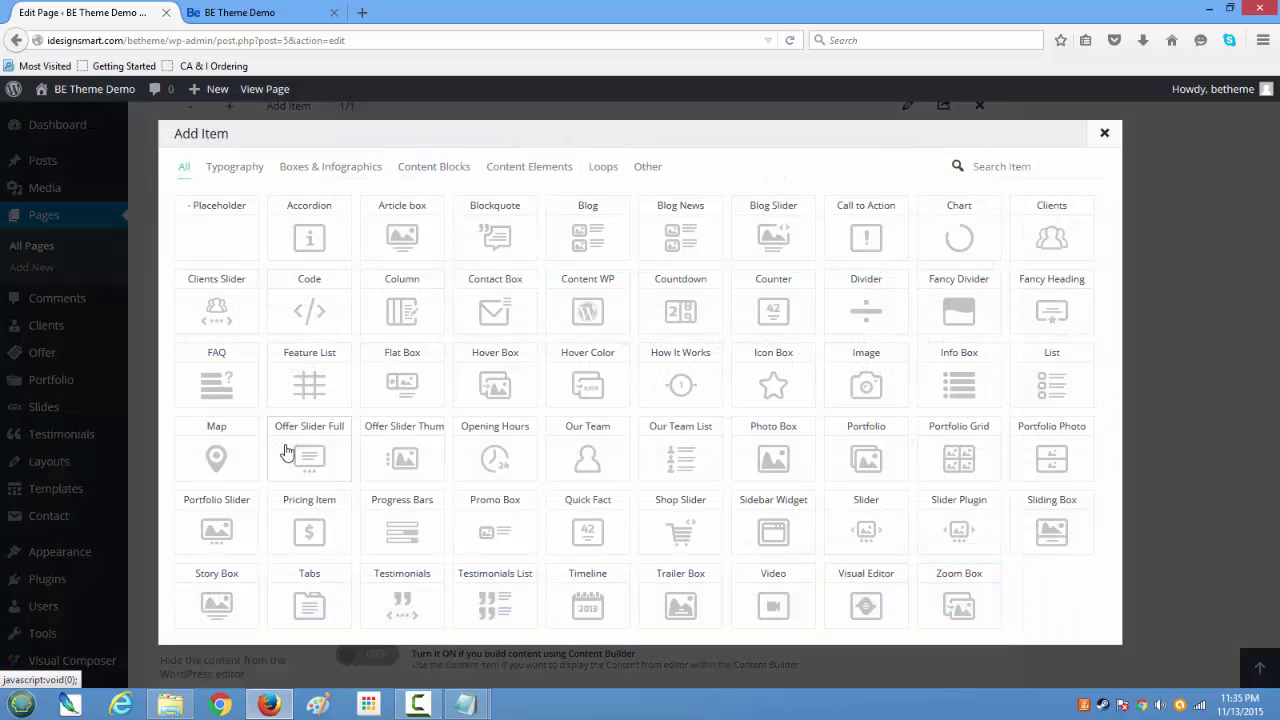
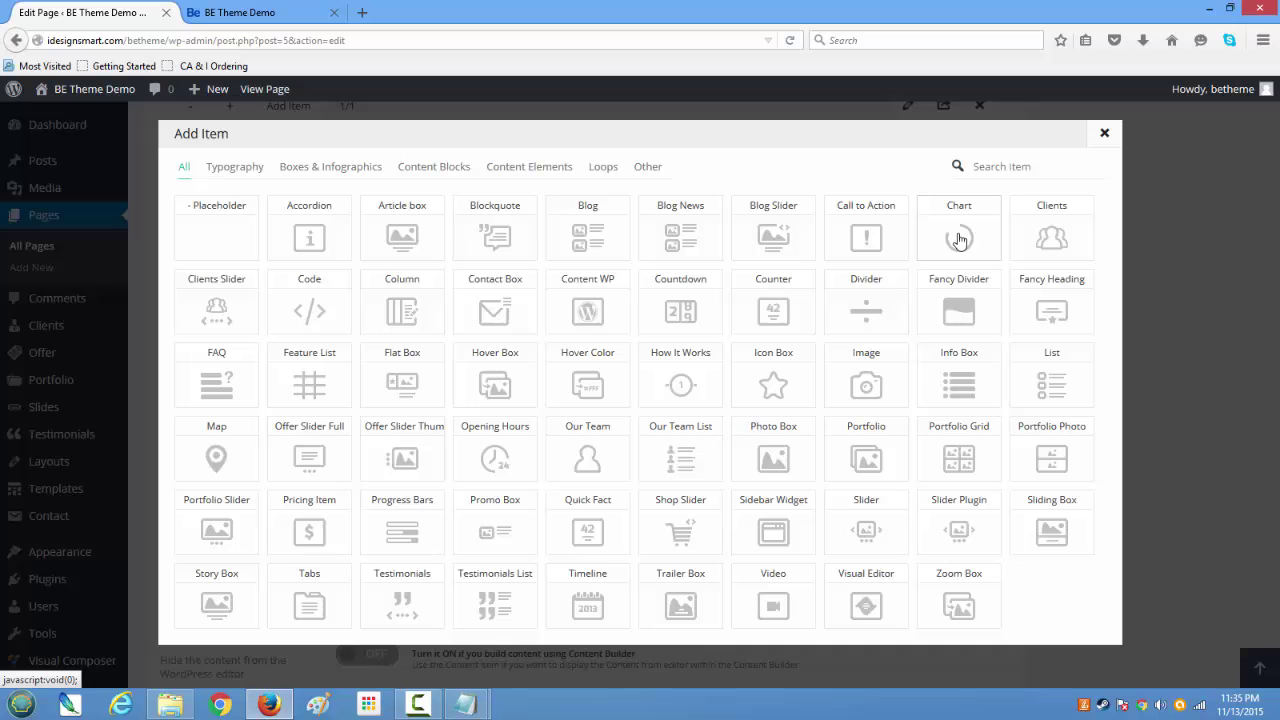
{"action": "left_click", "coordinate": [1104, 133]}
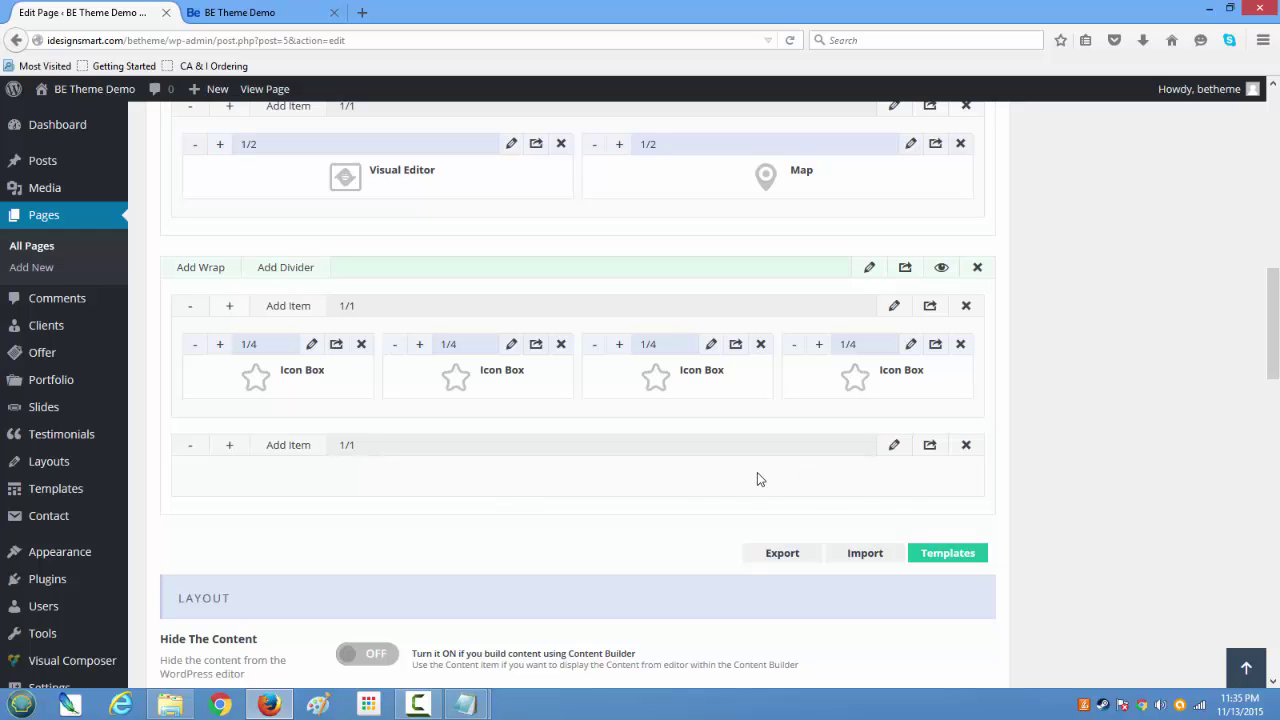
Add a Progress Bars item to the empty wrap and widen it to 1/2
{"action": "left_click", "coordinate": [286, 446]}
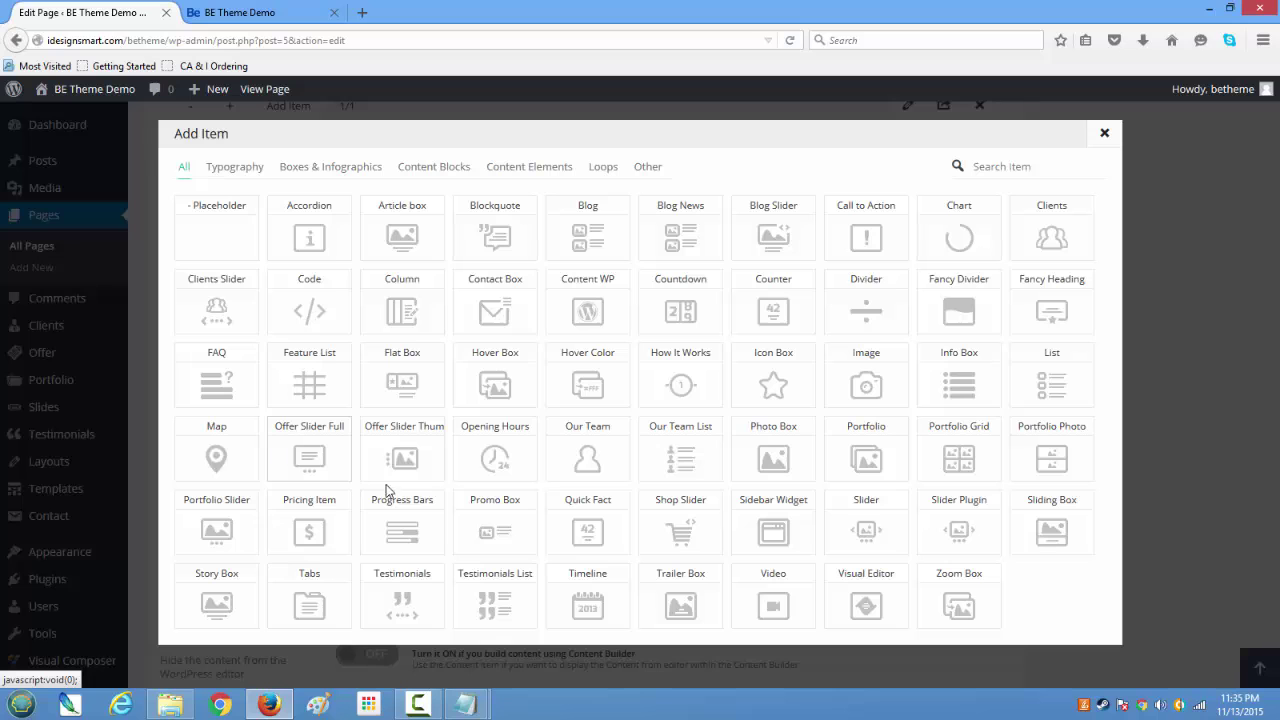
{"action": "left_click", "coordinate": [401, 525]}
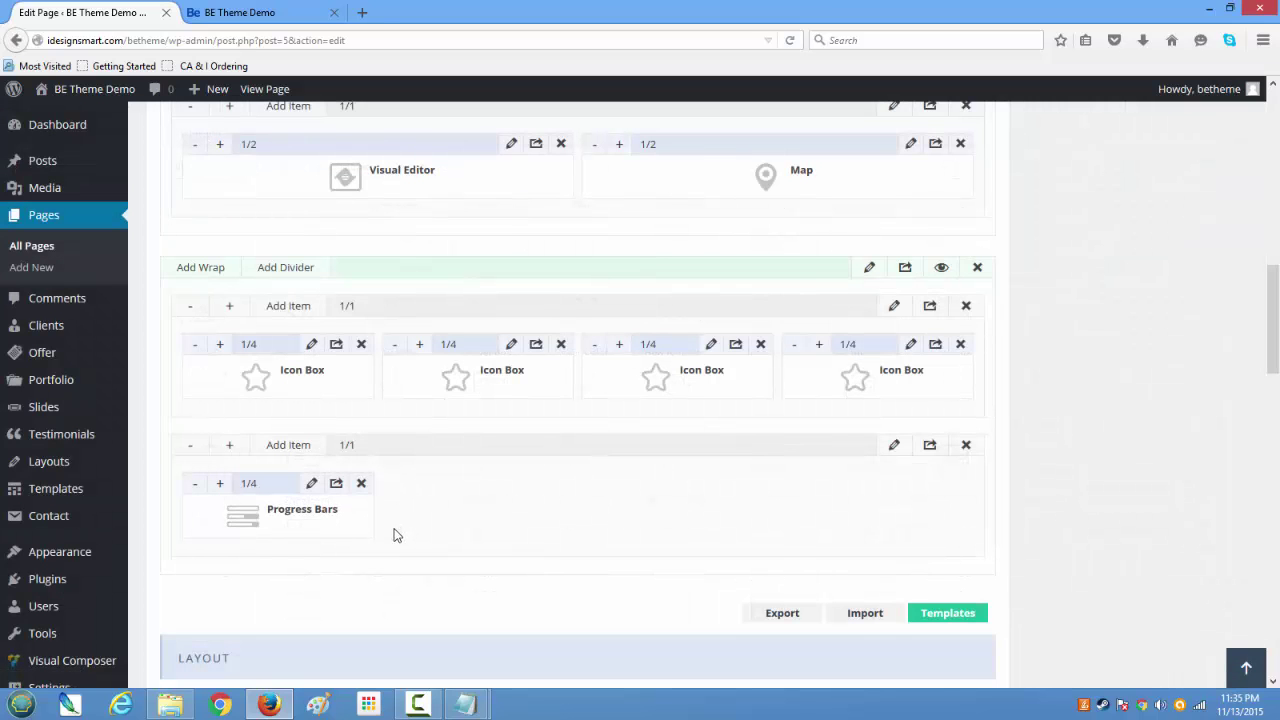
{"action": "left_click", "coordinate": [219, 485]}
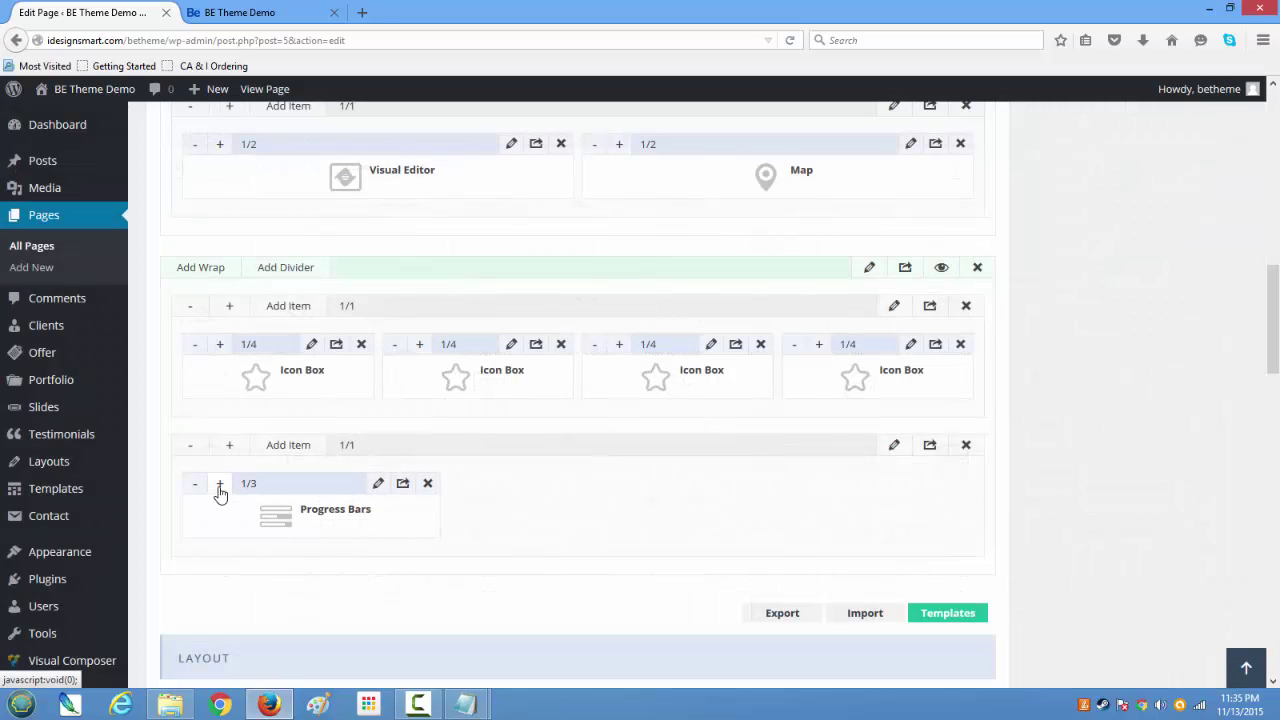
{"action": "left_click", "coordinate": [219, 485]}
{"action": "left_click", "coordinate": [219, 485]}
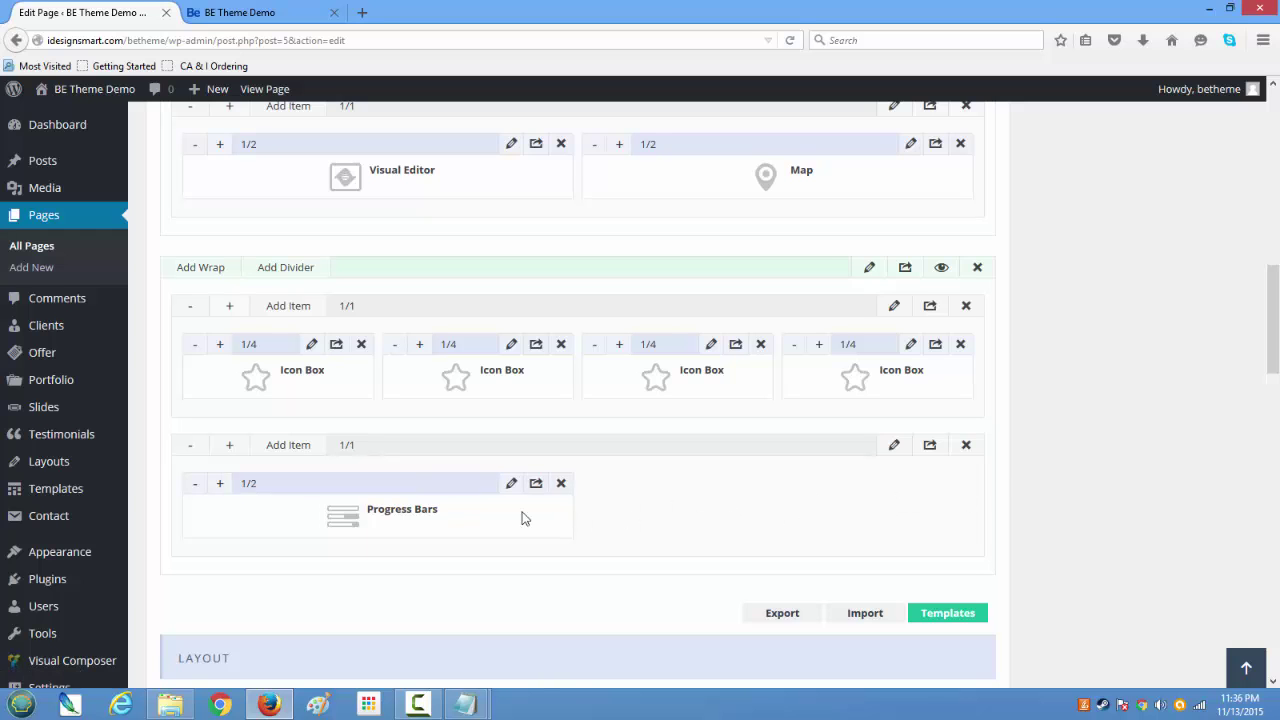
Add two Chart items at 1/4 width each beside the Progress Bars item in the second wrap
{"action": "left_click", "coordinate": [290, 446]}
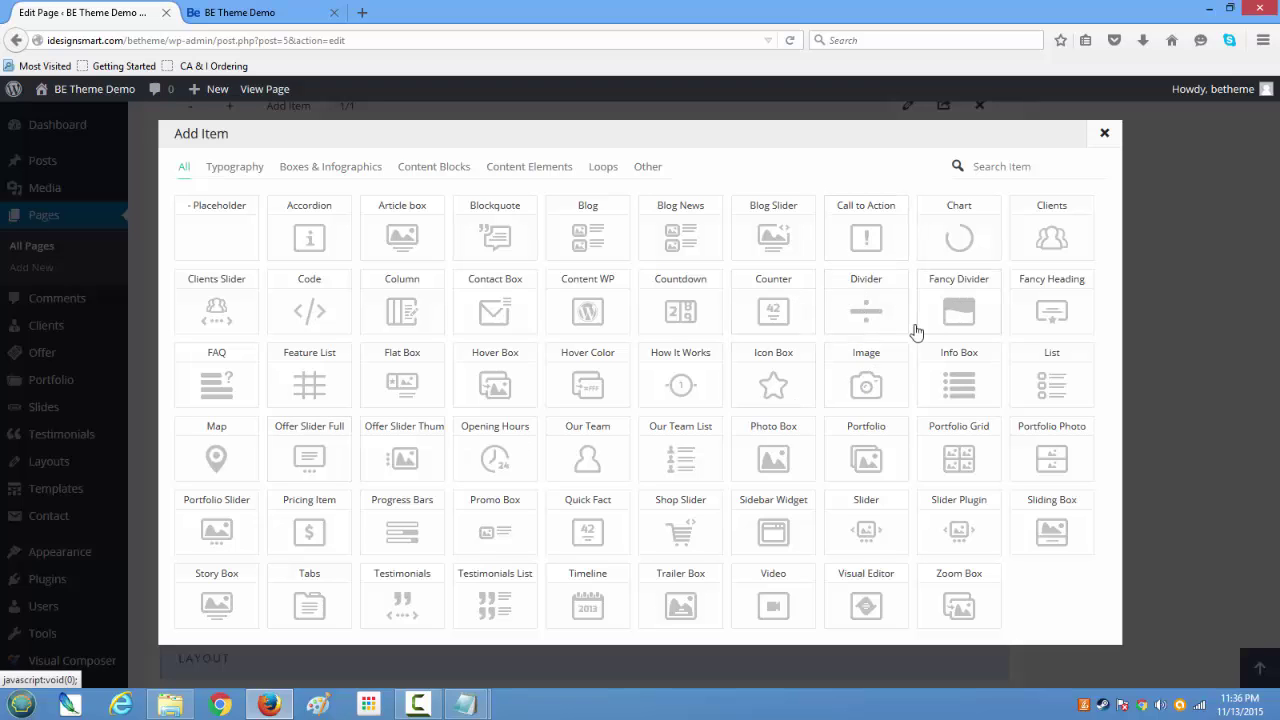
{"action": "left_click", "coordinate": [959, 240]}
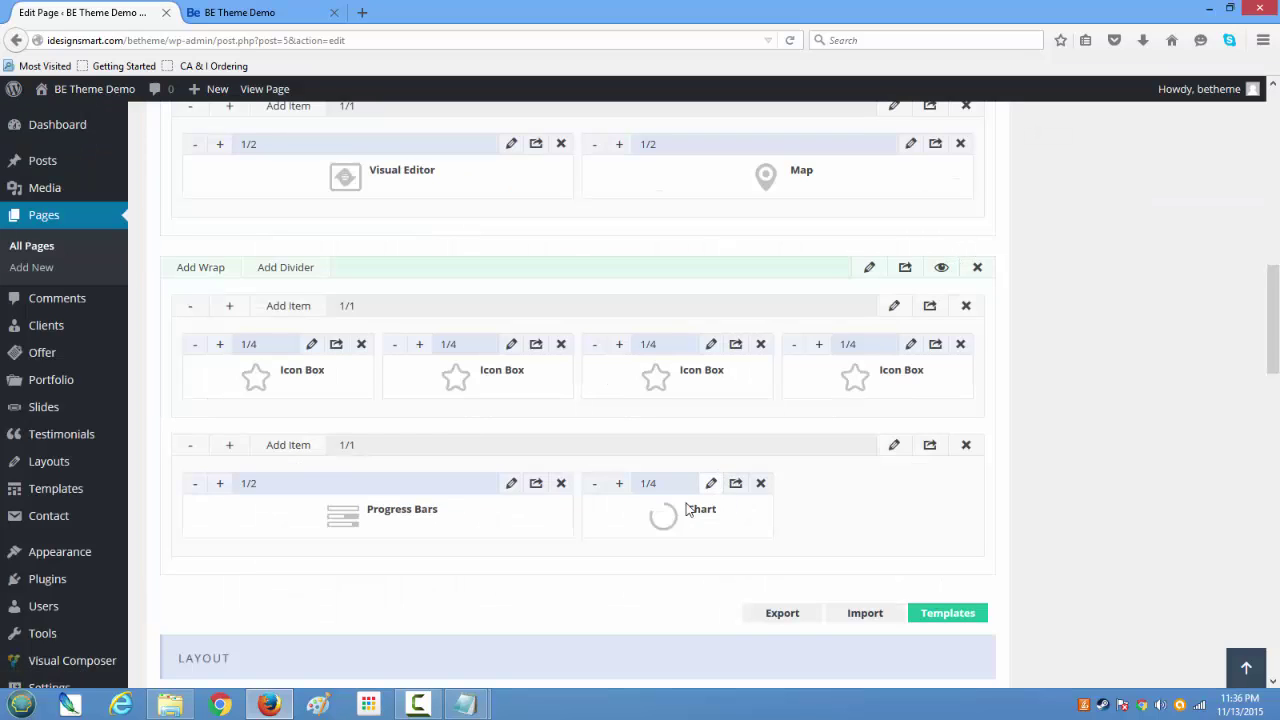
{"action": "left_click", "coordinate": [619, 485]}
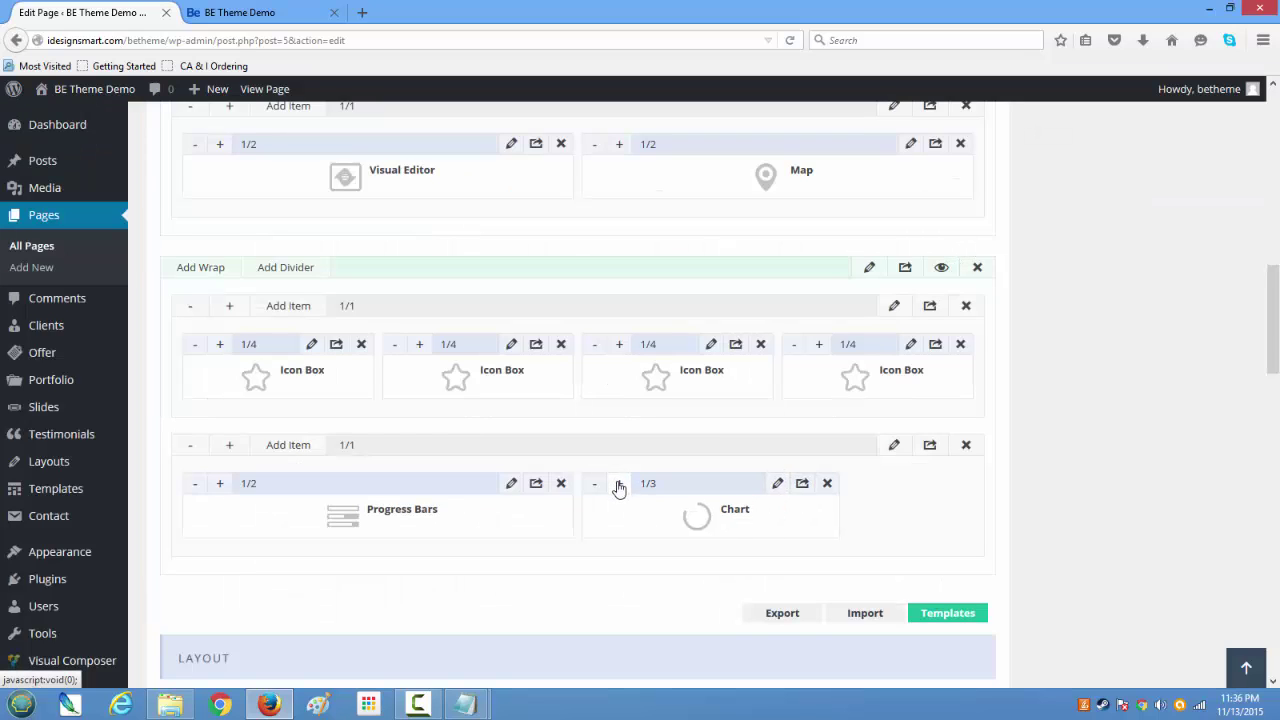
{"action": "left_click", "coordinate": [619, 485]}
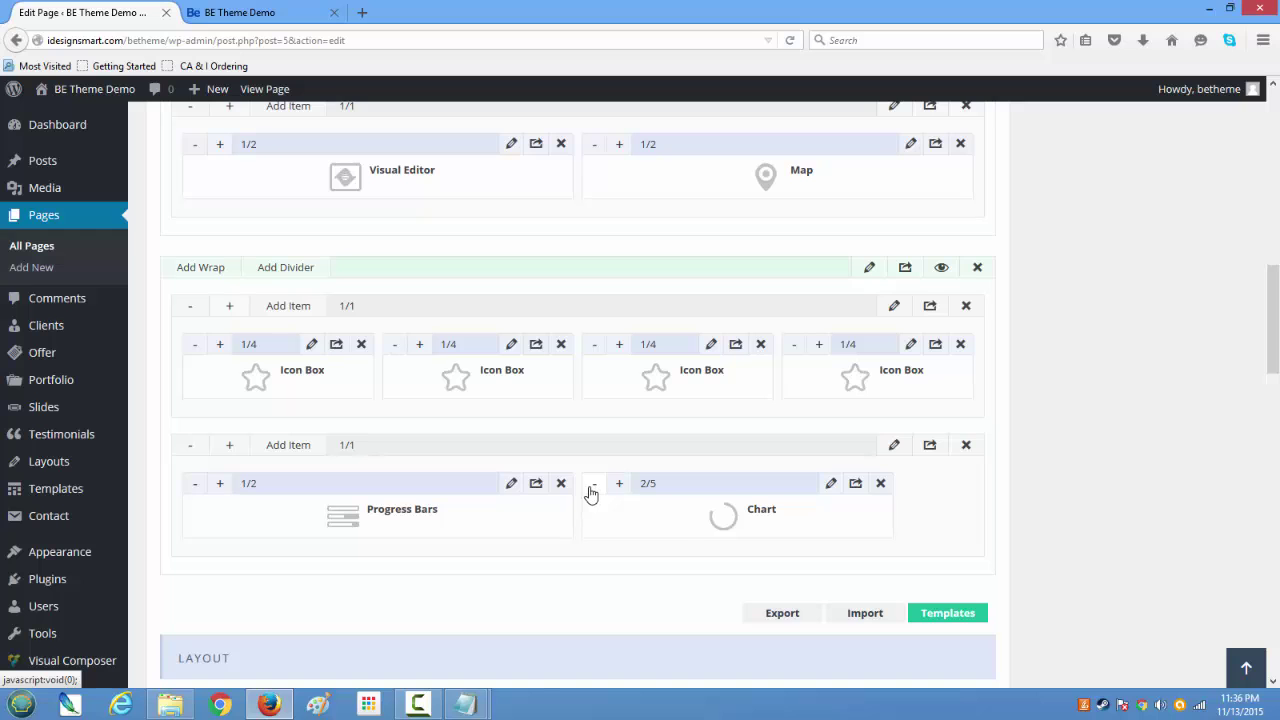
{"action": "left_click", "coordinate": [592, 488]}
{"action": "left_click", "coordinate": [592, 488]}
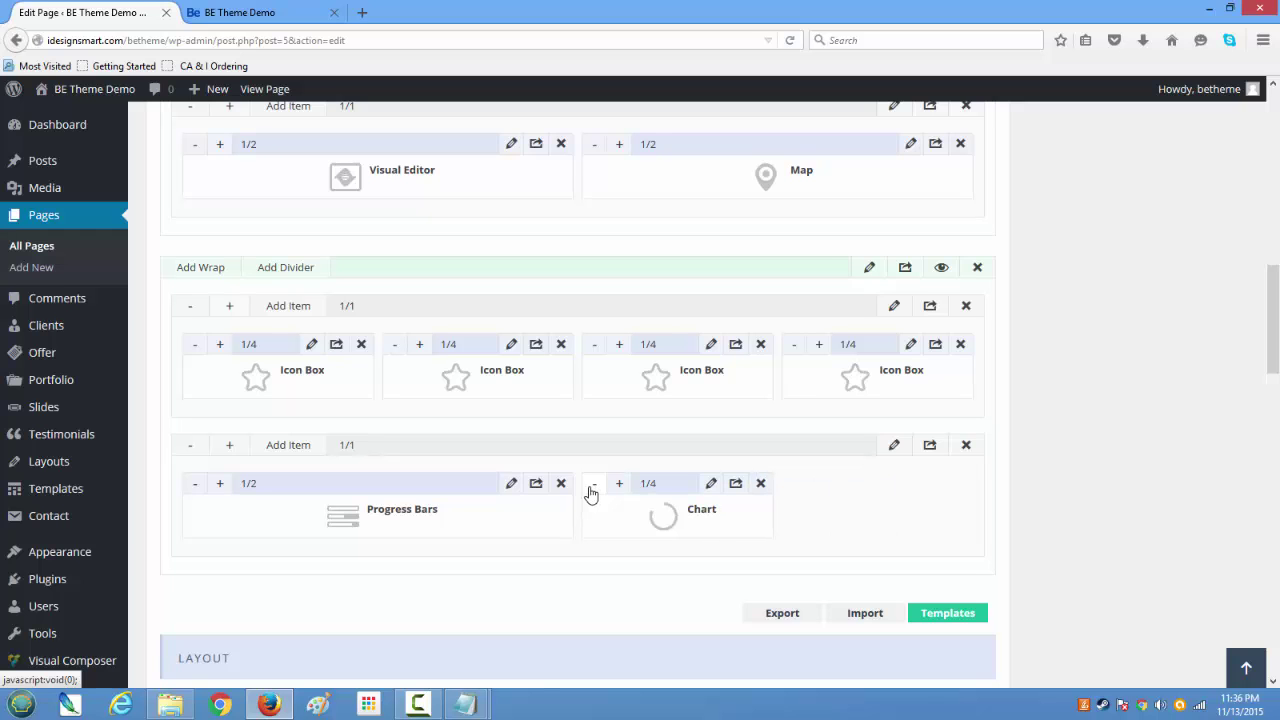
{"action": "left_click", "coordinate": [288, 445]}
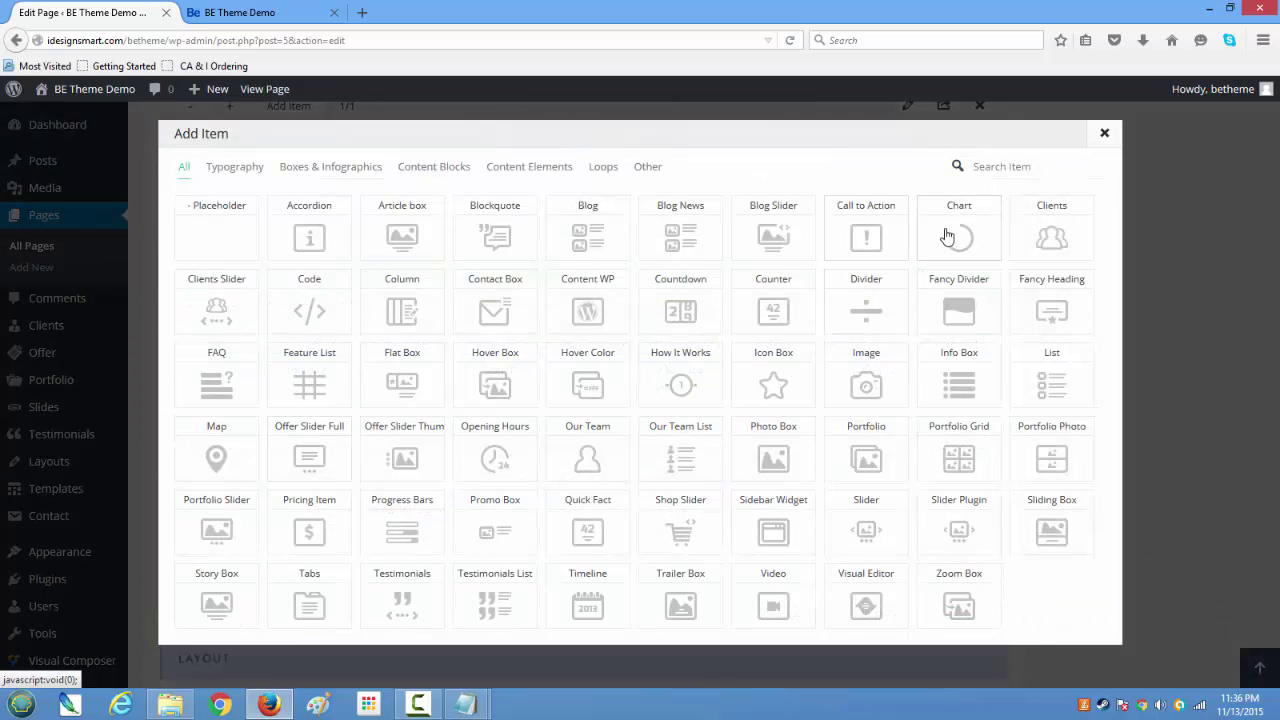
{"action": "left_click", "coordinate": [948, 236]}
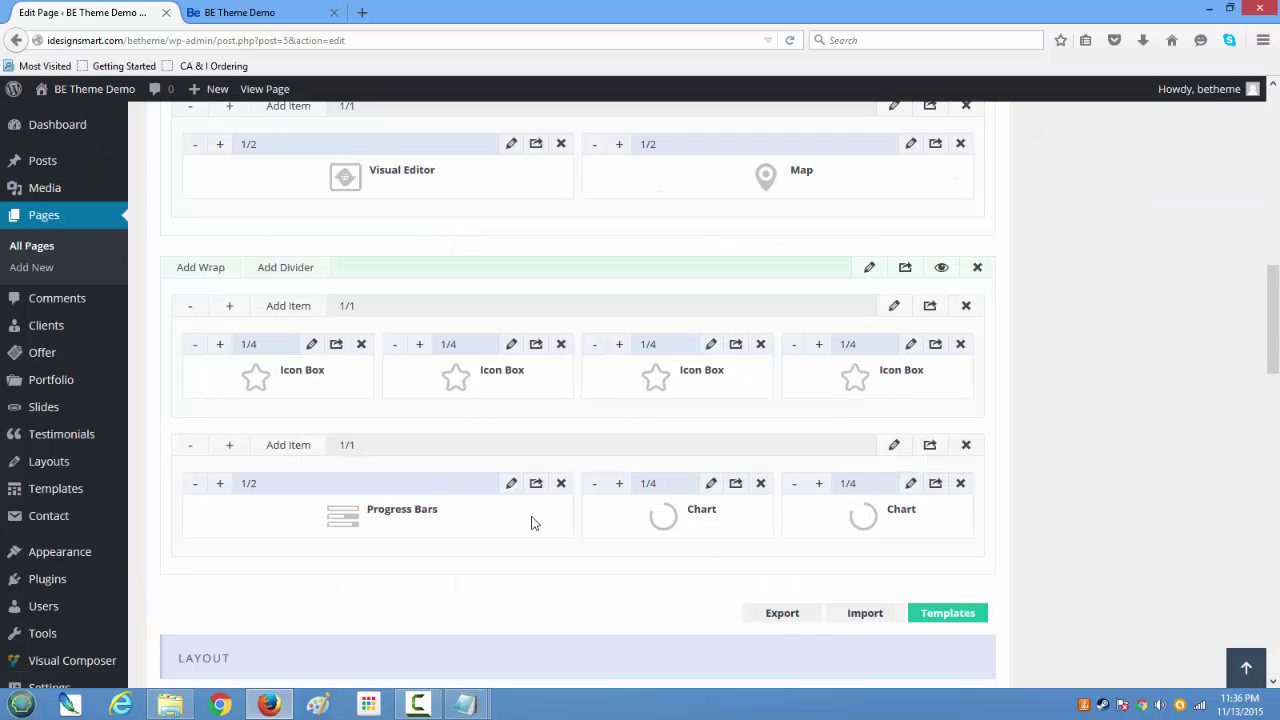
Edit the Progress Bars content, replacing both the title attribute and the Bar1 name in the first bar shortcode with Be Theme Demo
{"action": "left_click", "coordinate": [511, 485]}
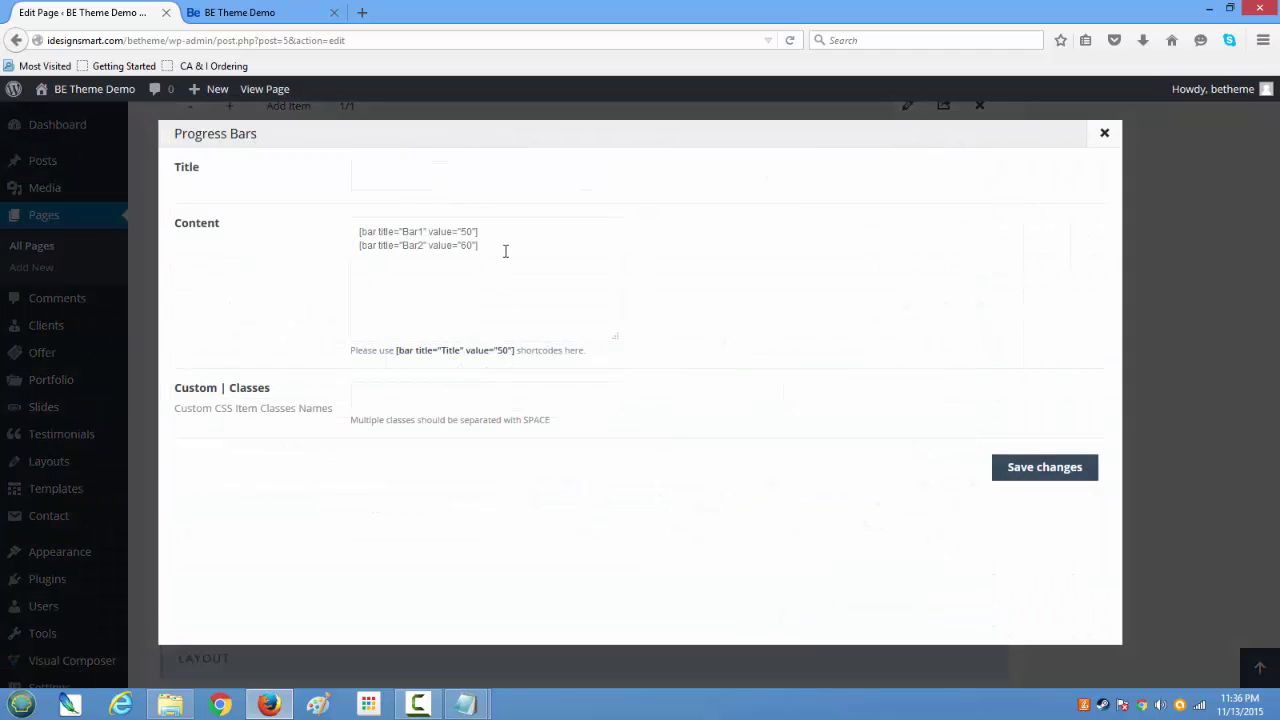
{"action": "left_click_drag", "start_coordinate": [505, 250], "coordinate": [323, 232]}
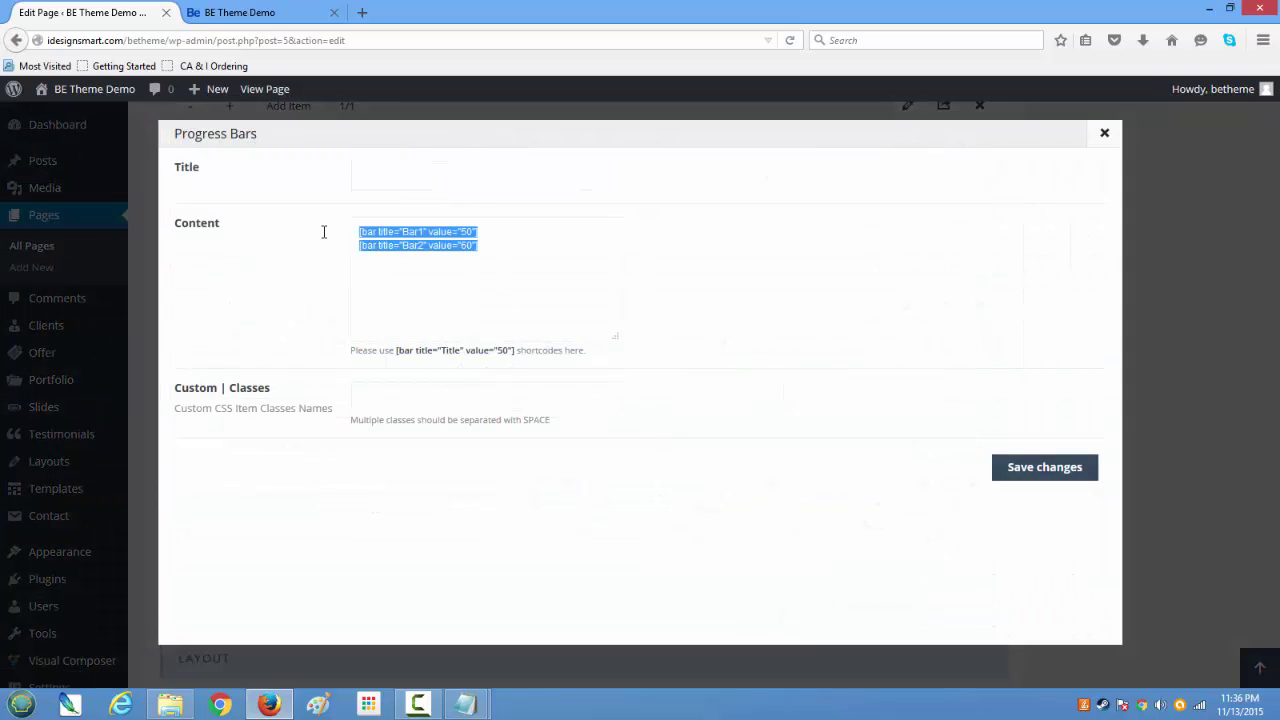
{"action": "left_click", "coordinate": [392, 280]}
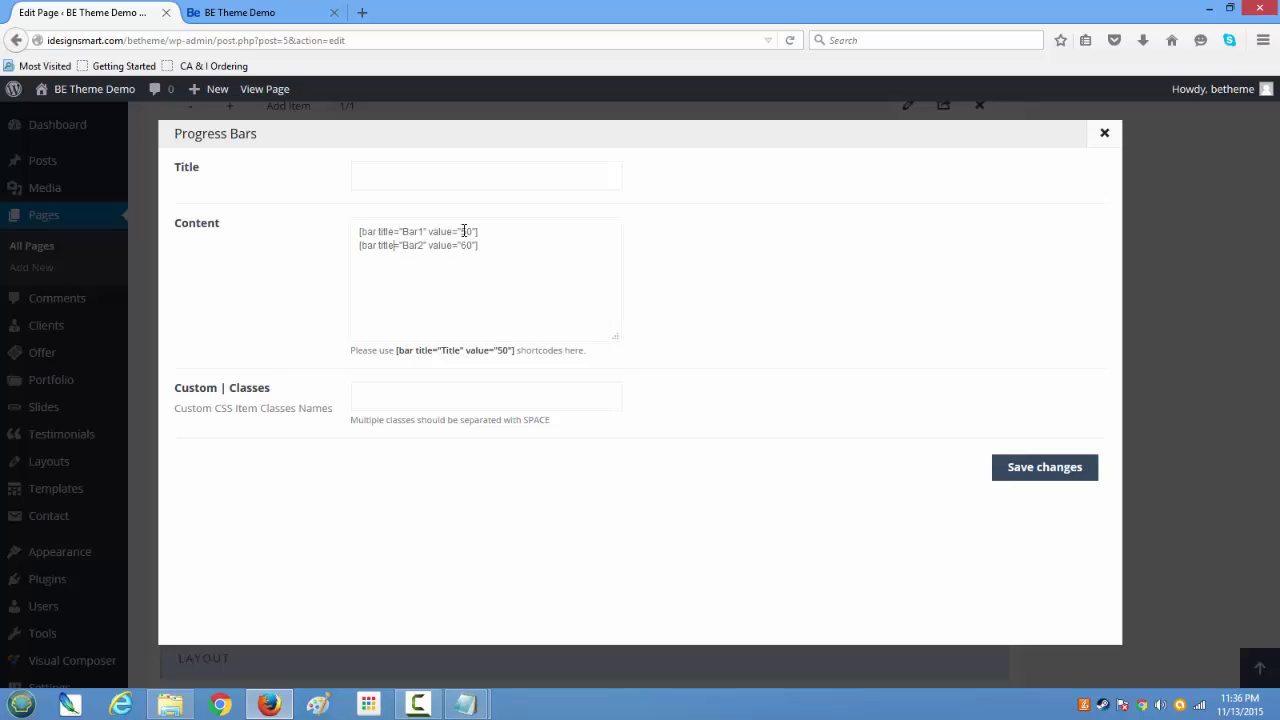
{"action": "double_click", "coordinate": [389, 233]}
{"action": "type", "text": "Be Theme Demo"}
{"action": "key", "text": "BackSpace"}
{"action": "left_click_drag", "start_coordinate": [379, 233], "coordinate": [463, 233]}
{"action": "type", "text": "Be Theme Demo"}
{"action": "type", "text": "Nam"}
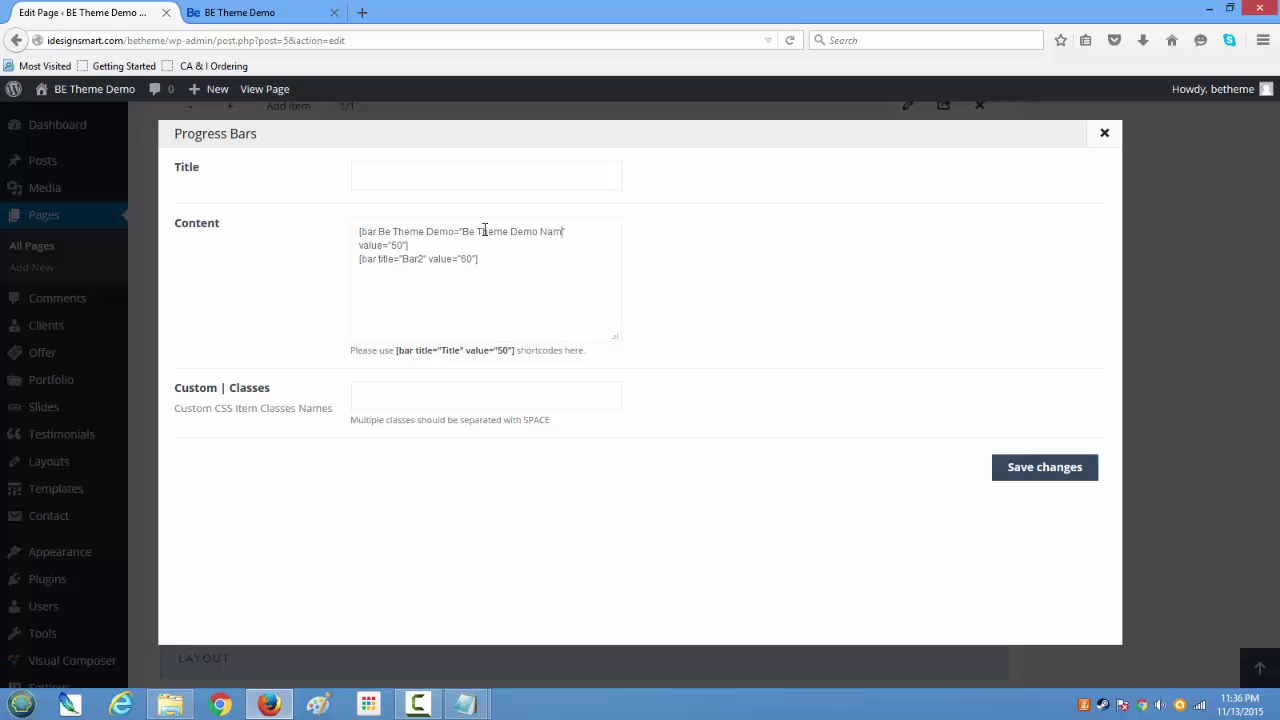
{"action": "key", "text": "BackSpace"}
{"action": "key", "text": "BackSpace"}
{"action": "key", "text": "BackSpace"}
{"action": "key", "text": "BackSpace"}
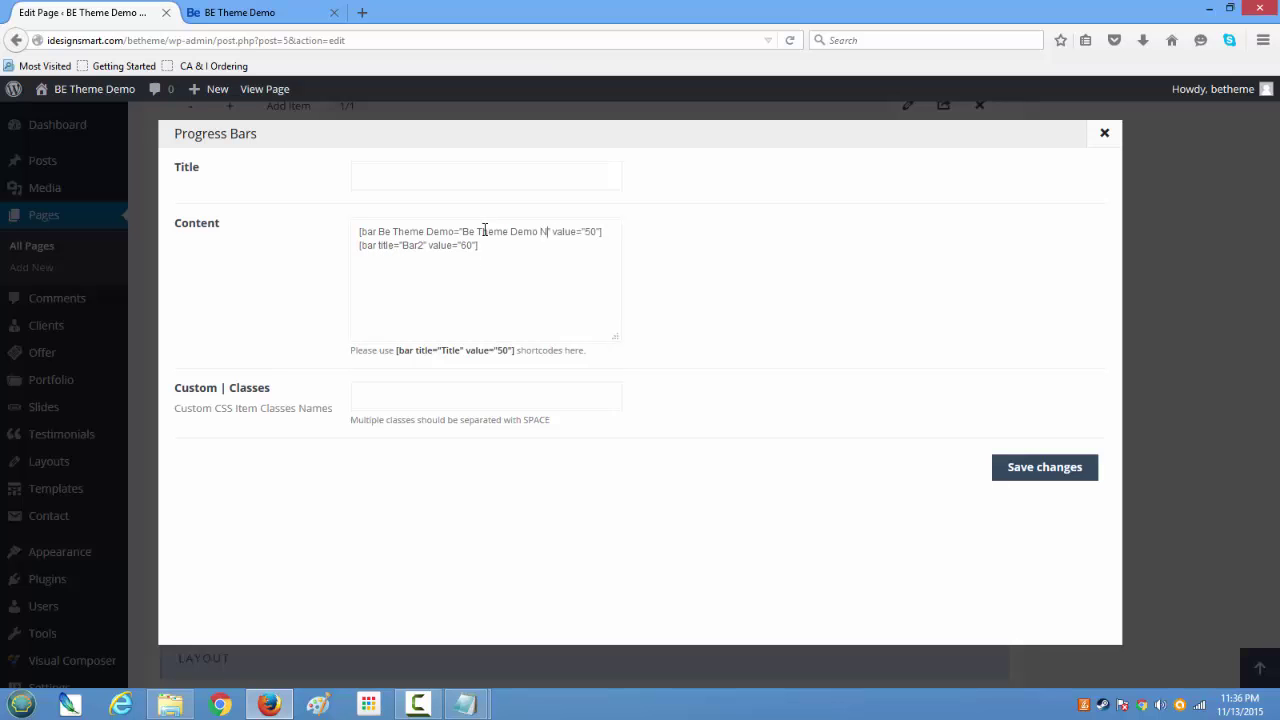
{"action": "key", "text": "BackSpace"}
Duplicate the Bar2 shortcode line three times beneath it in the progress bars content
{"action": "left_click_drag", "start_coordinate": [489, 245], "coordinate": [344, 247]}
{"action": "key", "text": "ctrl+c"}
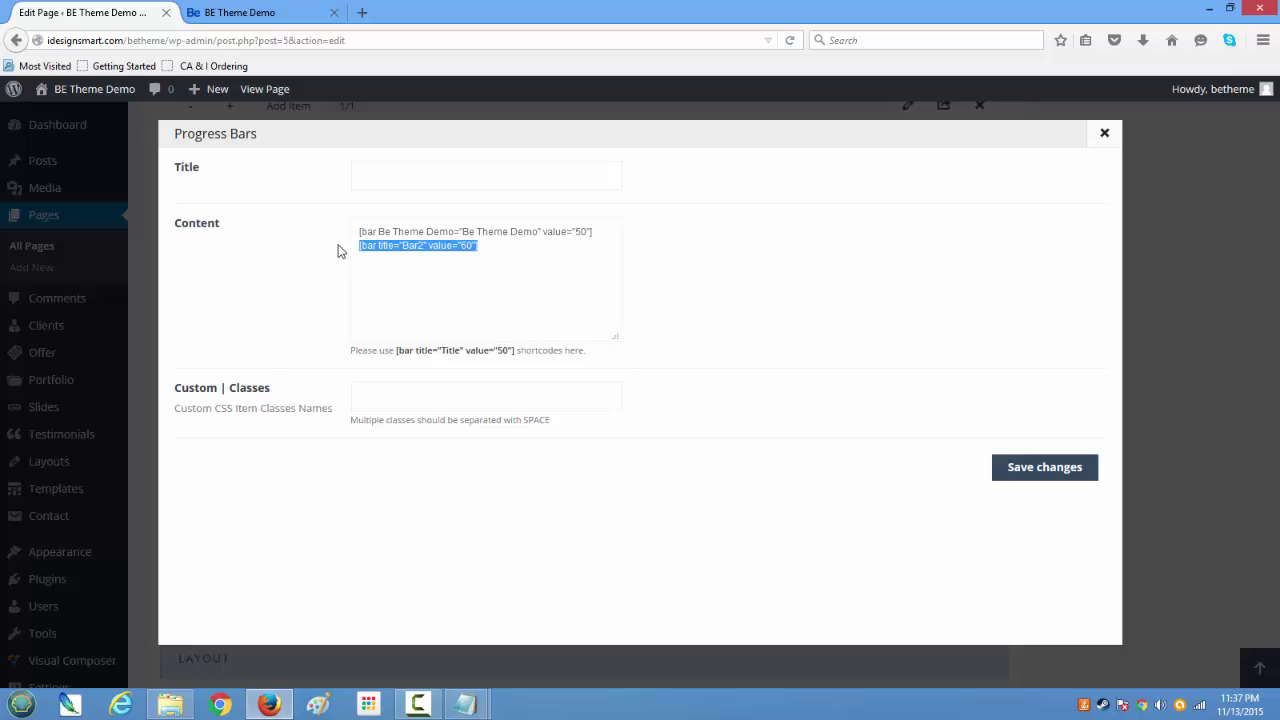
{"action": "left_click", "coordinate": [506, 251]}
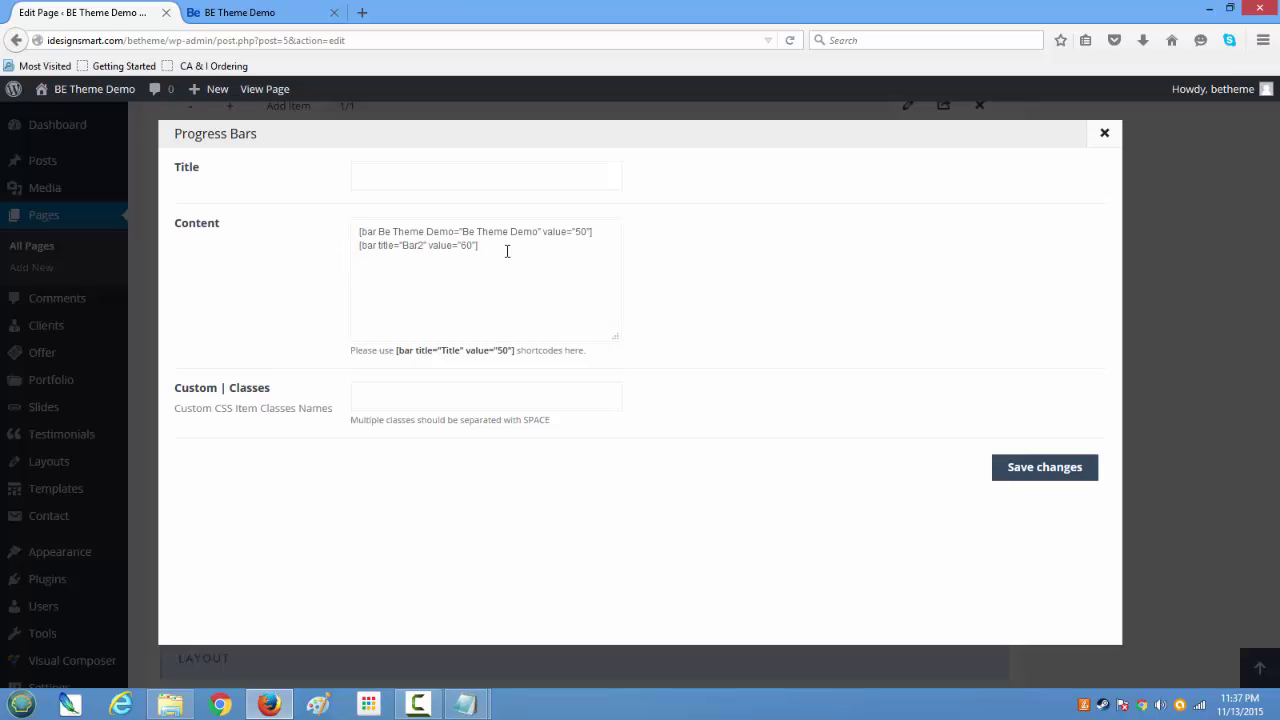
{"action": "key", "text": "Return"}
{"action": "key", "text": "ctrl+v"}
{"action": "key", "text": "ctrl+v"}
{"action": "key", "text": "Return"}
{"action": "key", "text": "ctrl+v"}
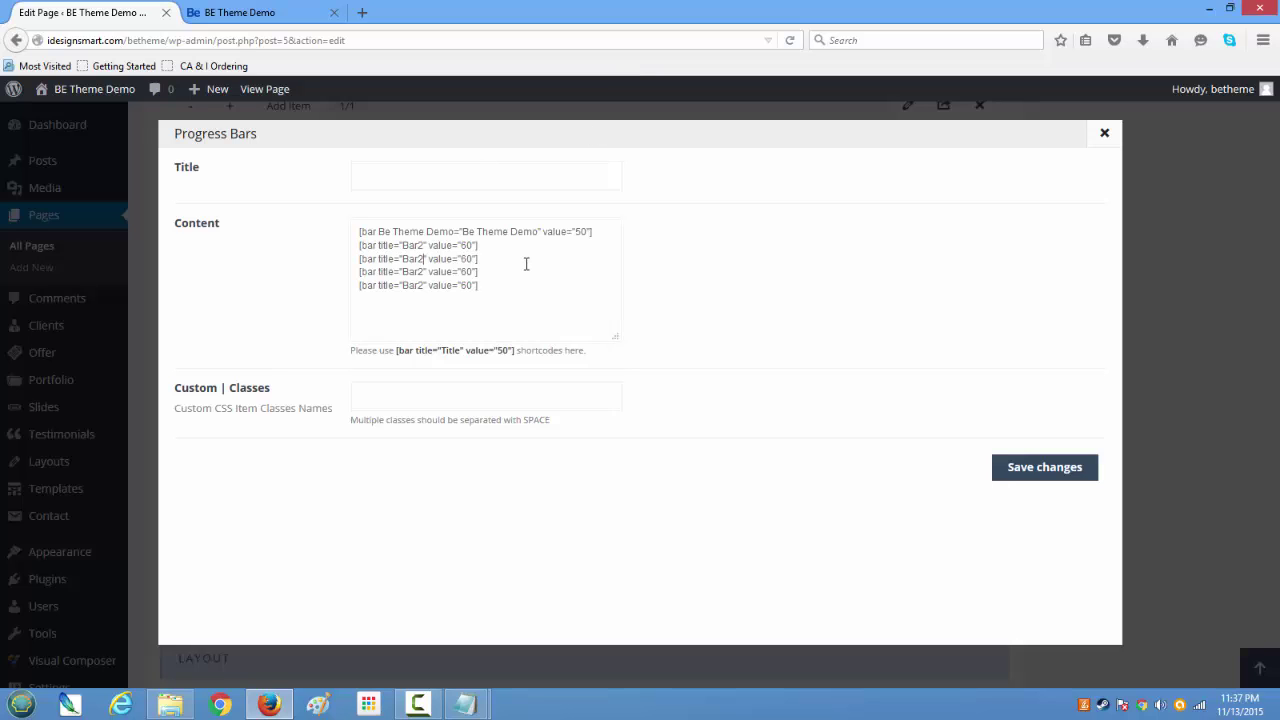
Rename the three copied bars Bar3, Bar4 and Bar5 with values 30, 90 and 10, and save the Progress Bars item
{"action": "key", "text": "BackSpace"}
{"action": "type", "text": "3"}
{"action": "key", "text": "BackSpace"}
{"action": "type", "text": "4"}
{"action": "key", "text": "Down"}
{"action": "type", "text": "5"}
{"action": "left_click_drag", "start_coordinate": [477, 259], "coordinate": [461, 259]}
{"action": "type", "text": "30"}
{"action": "left_click", "coordinate": [1042, 475]}
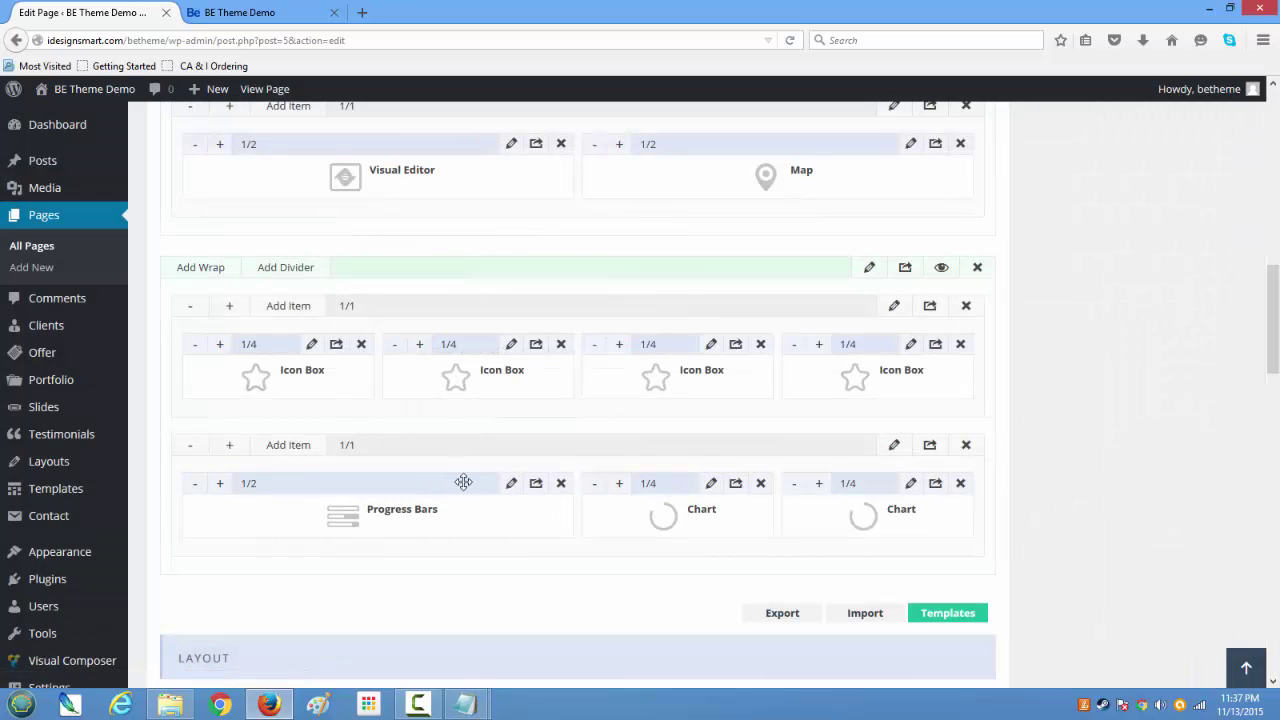
Set the first chart's percent to 80 and its label to Javascript Skill, and save the item
{"action": "left_click", "coordinate": [712, 485]}
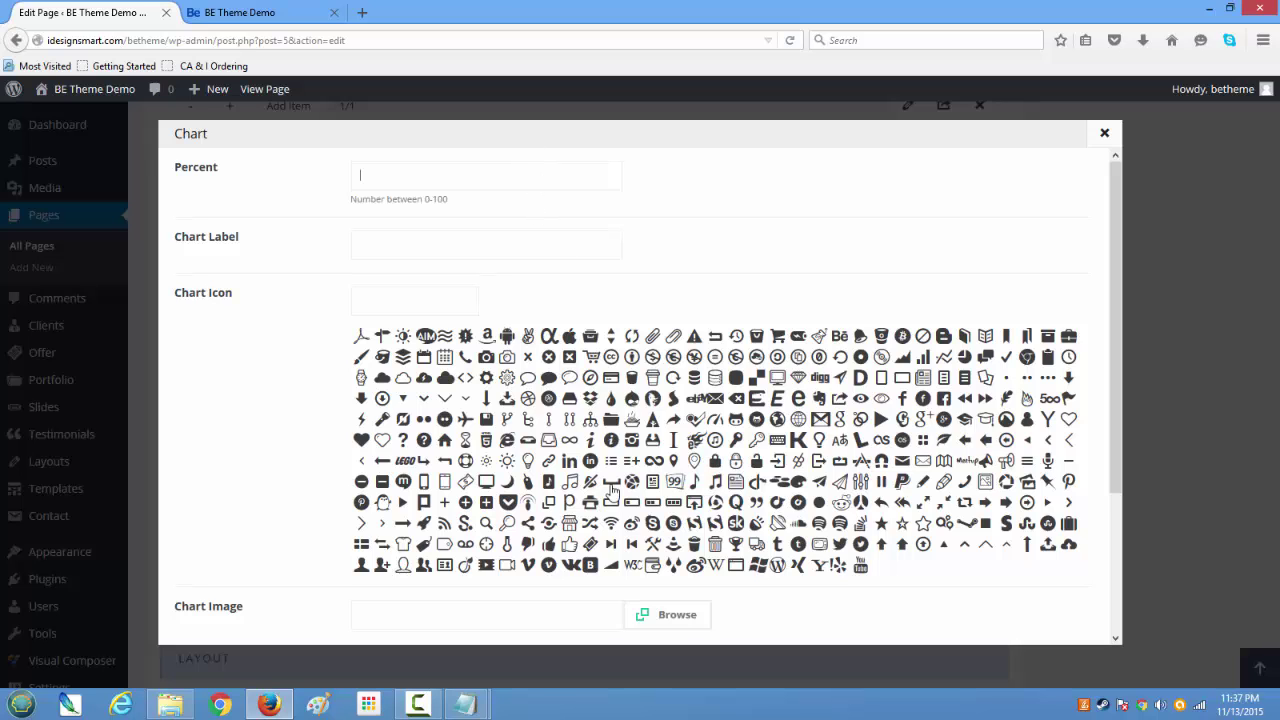
{"action": "scroll", "coordinate": [611, 491], "scroll_direction": "down", "scroll_amount": 3}
{"action": "scroll", "coordinate": [611, 491], "scroll_direction": "up", "scroll_amount": 4}
{"action": "left_click", "coordinate": [410, 248]}
{"action": "left_click", "coordinate": [428, 170]}
{"action": "type", "text": "Javascript Sk"}
{"action": "left_click_drag", "start_coordinate": [437, 172], "coordinate": [300, 176]}
{"action": "type", "text": "80"}
{"action": "left_click_drag", "start_coordinate": [391, 240], "coordinate": [302, 239]}
{"action": "type", "text": "Ja"}
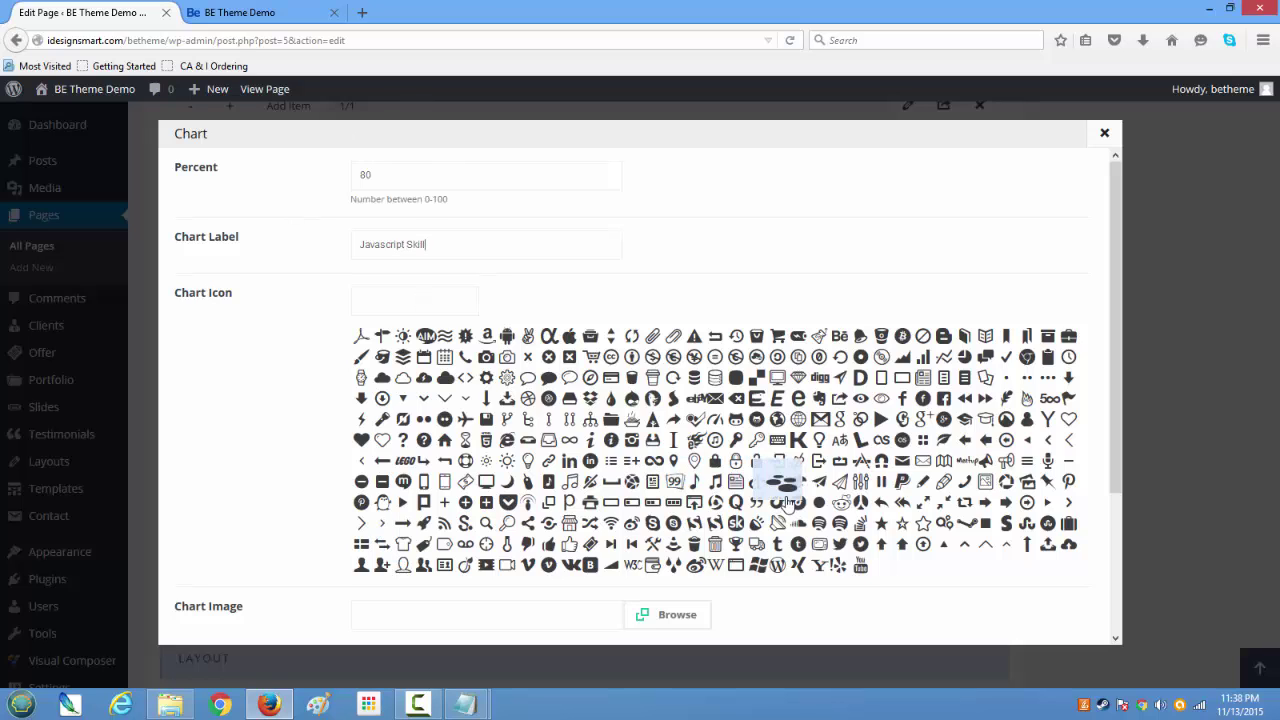
{"action": "scroll", "coordinate": [787, 503], "scroll_direction": "down", "scroll_amount": 1}
{"action": "scroll", "coordinate": [787, 503], "scroll_direction": "down", "scroll_amount": 3}
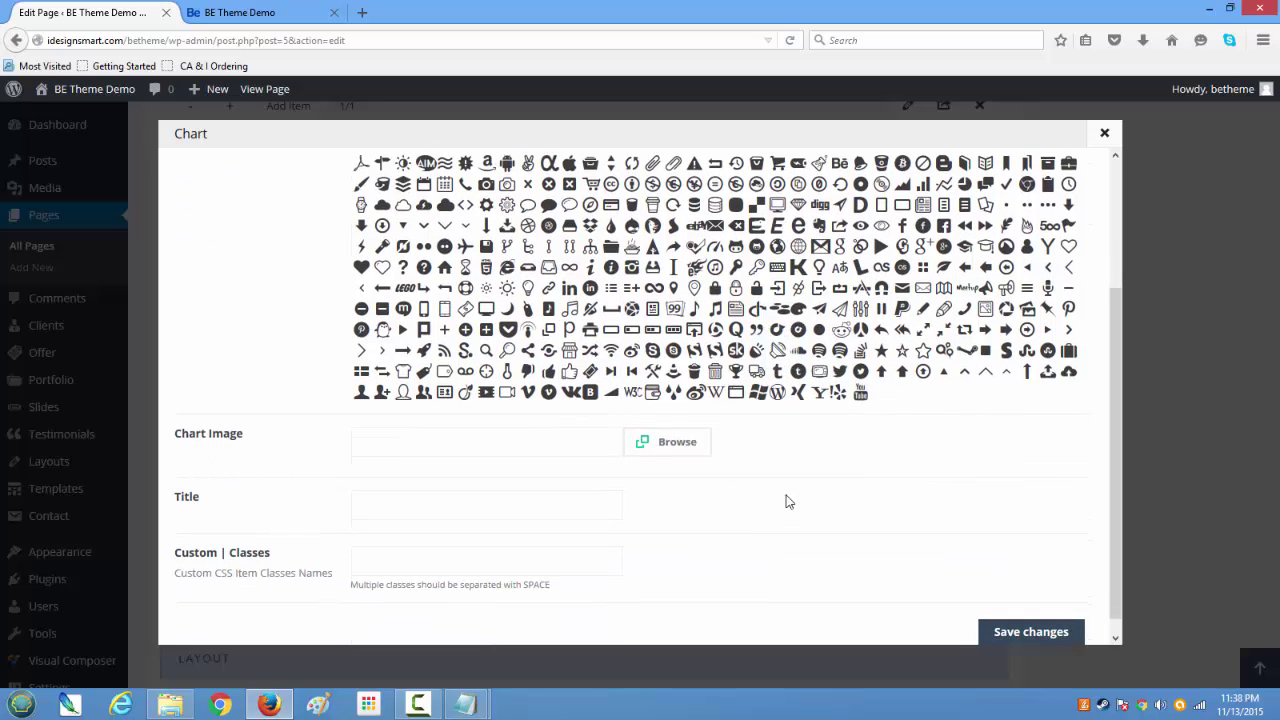
{"action": "scroll", "coordinate": [787, 502], "scroll_direction": "up", "scroll_amount": 2}
{"action": "scroll", "coordinate": [785, 495], "scroll_direction": "up", "scroll_amount": 2}
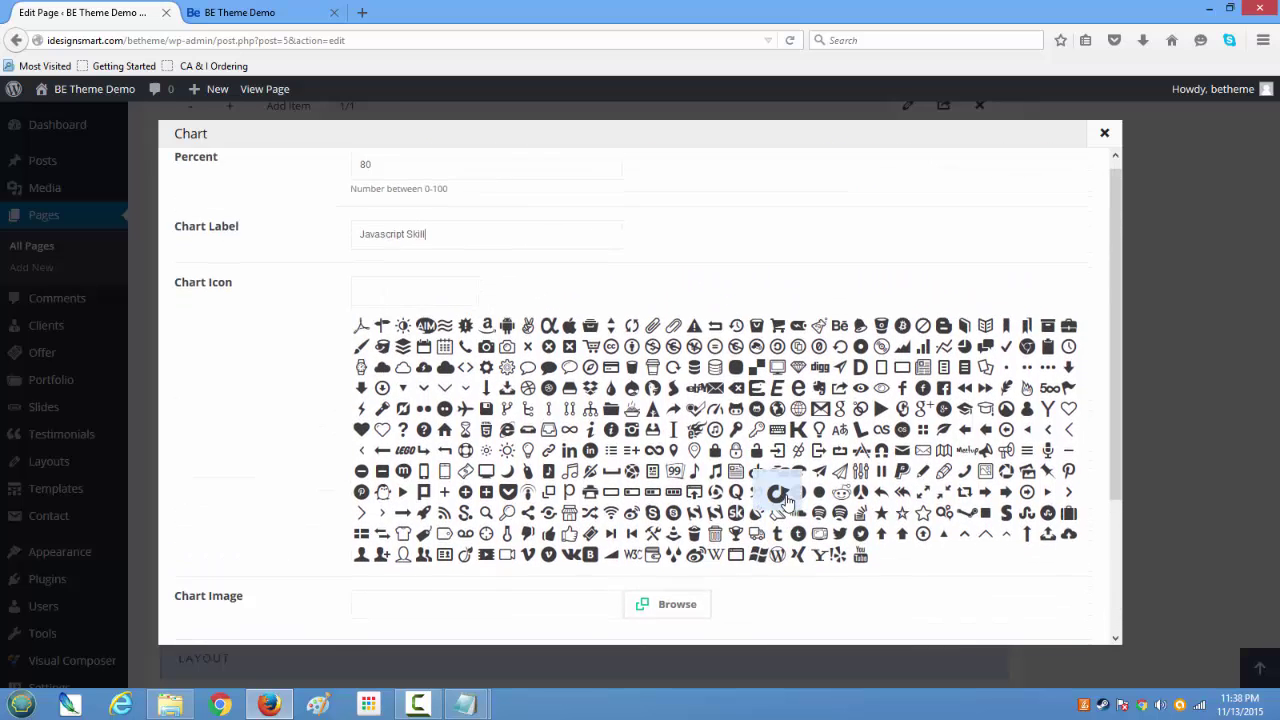
{"action": "scroll", "coordinate": [792, 510], "scroll_direction": "down", "scroll_amount": 4}
{"action": "left_click", "coordinate": [1017, 616]}
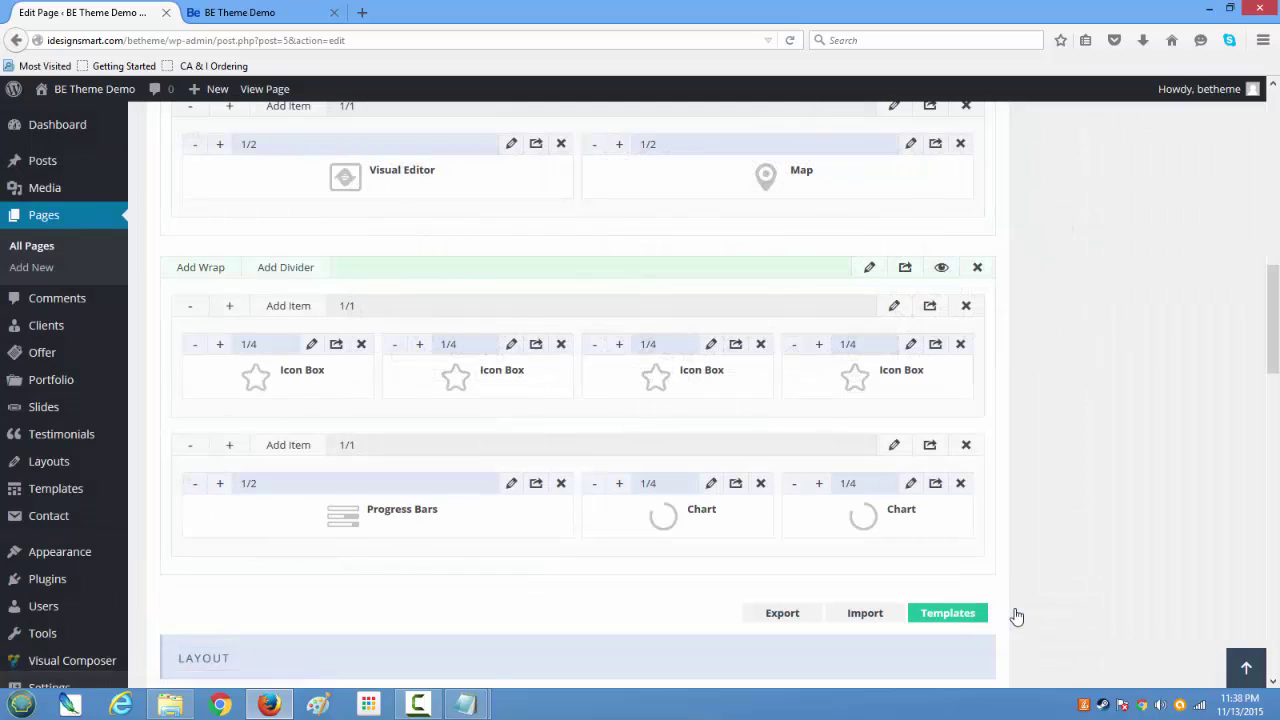
Configure the second chart with 70 percent, the label CSS and the icon-skype icon, and save the item
{"action": "left_click", "coordinate": [911, 484]}
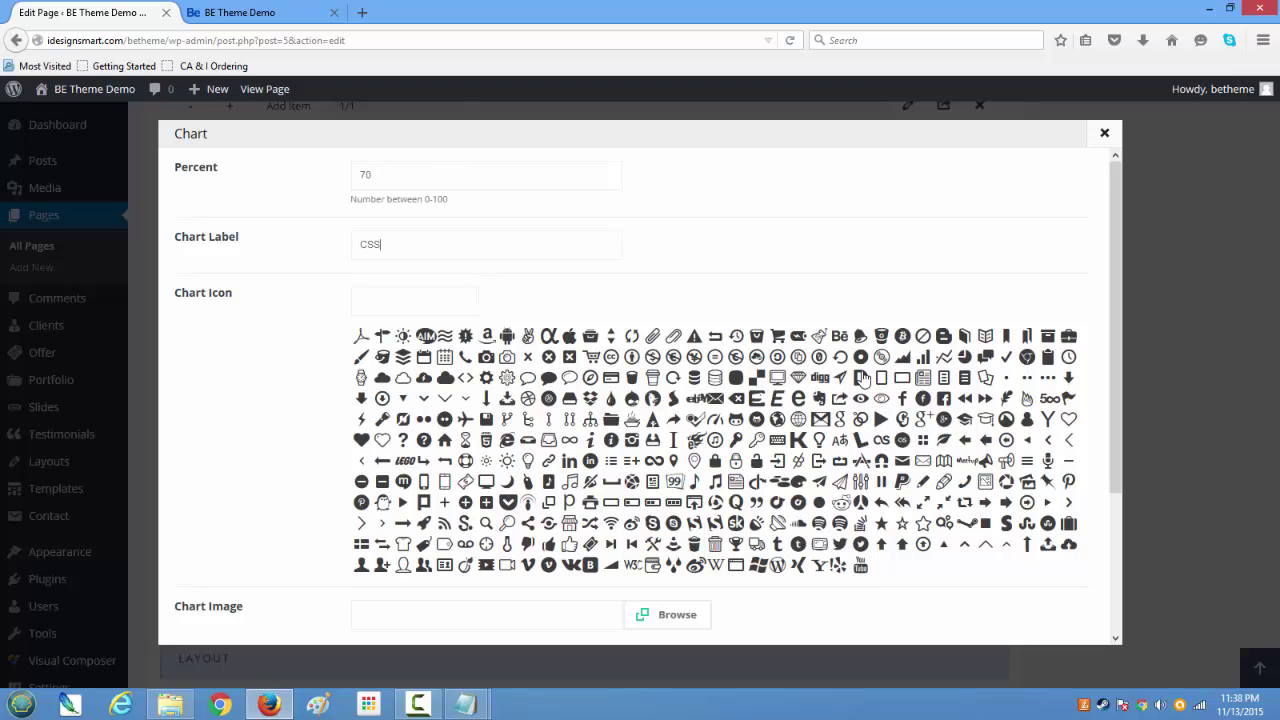
{"action": "scroll", "coordinate": [770, 485], "scroll_direction": "down", "scroll_amount": 1}
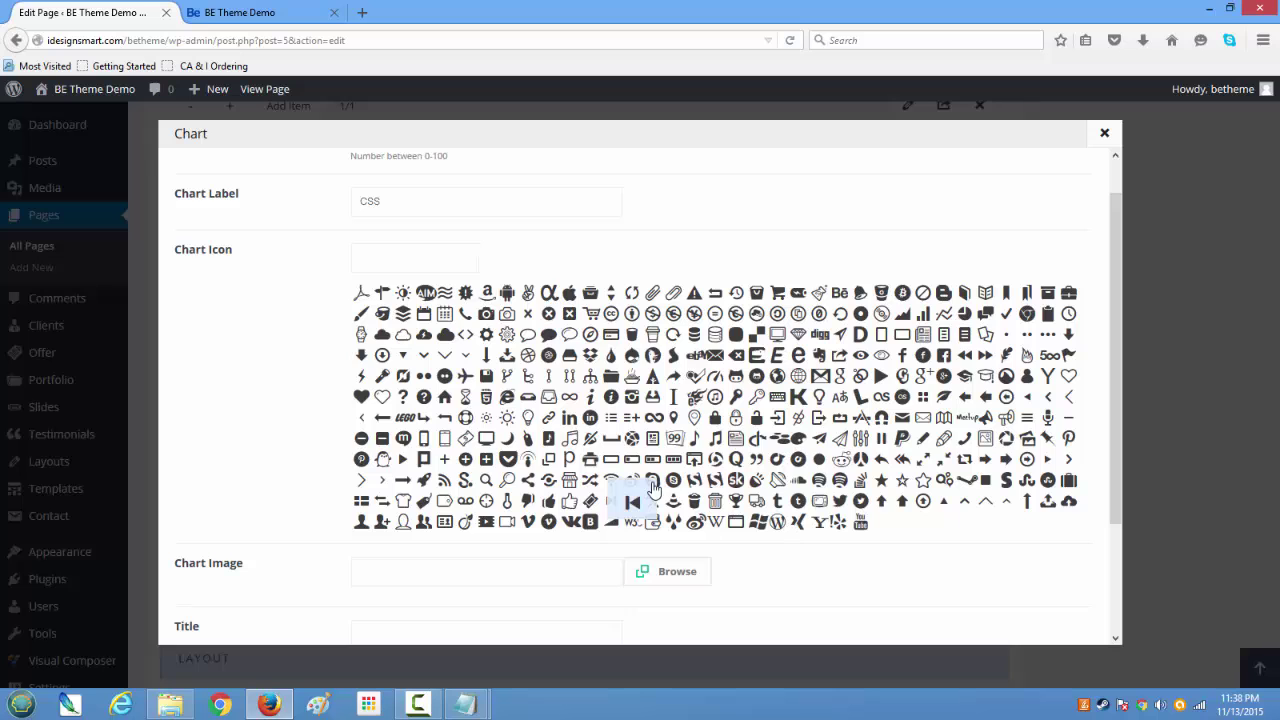
{"action": "left_click", "coordinate": [654, 486]}
{"action": "left_click", "coordinate": [654, 484]}
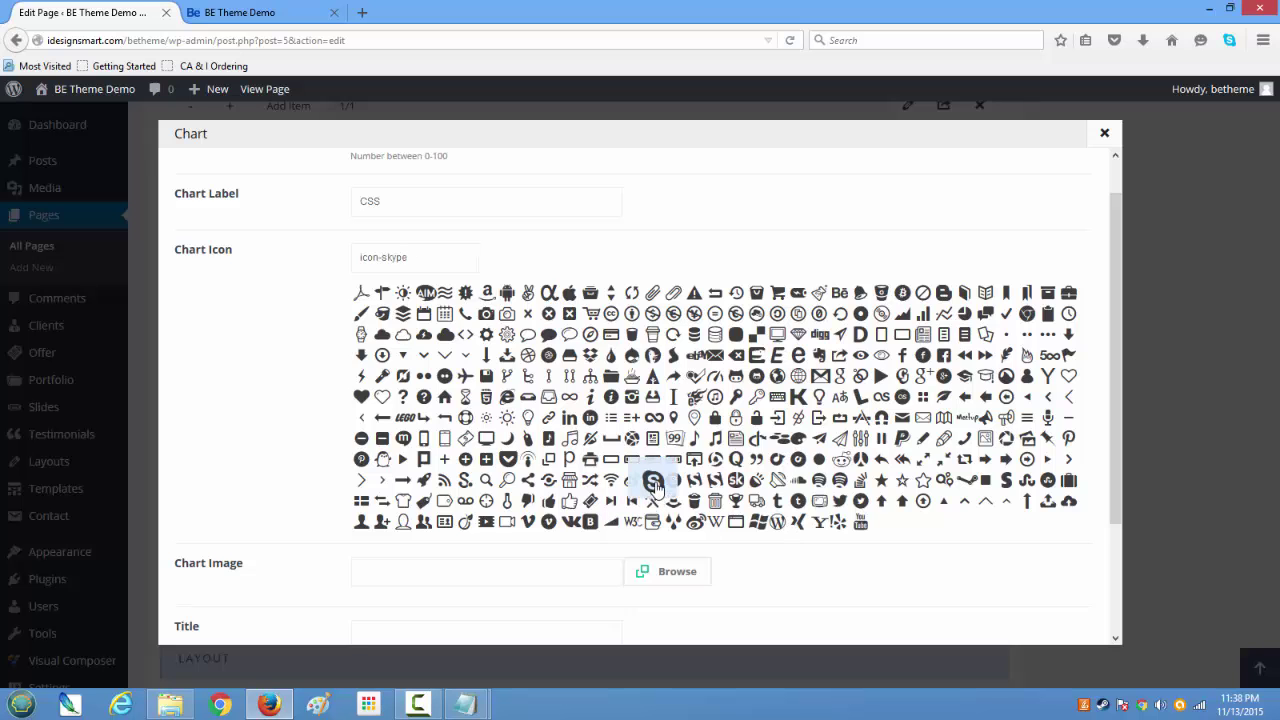
{"action": "scroll", "coordinate": [654, 486], "scroll_direction": "down", "scroll_amount": 3}
{"action": "scroll", "coordinate": [654, 489], "scroll_direction": "up", "scroll_amount": 4}
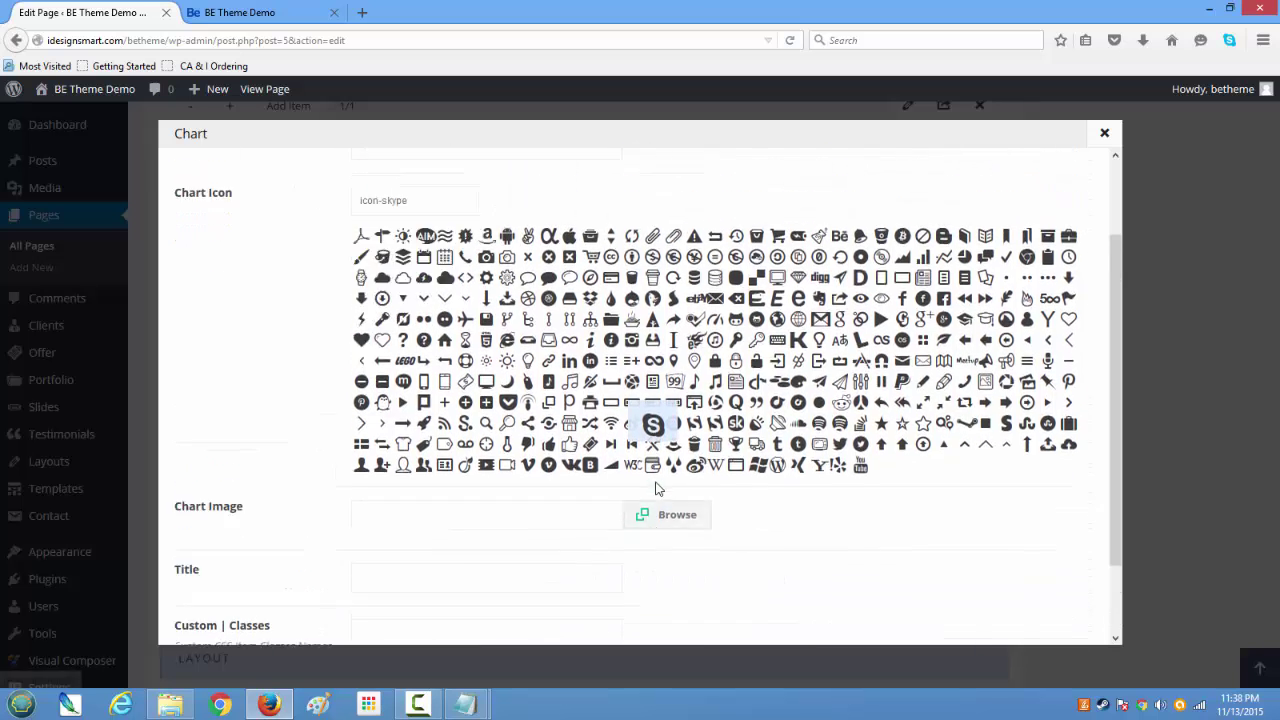
{"action": "scroll", "coordinate": [995, 635], "scroll_direction": "down", "scroll_amount": 5}
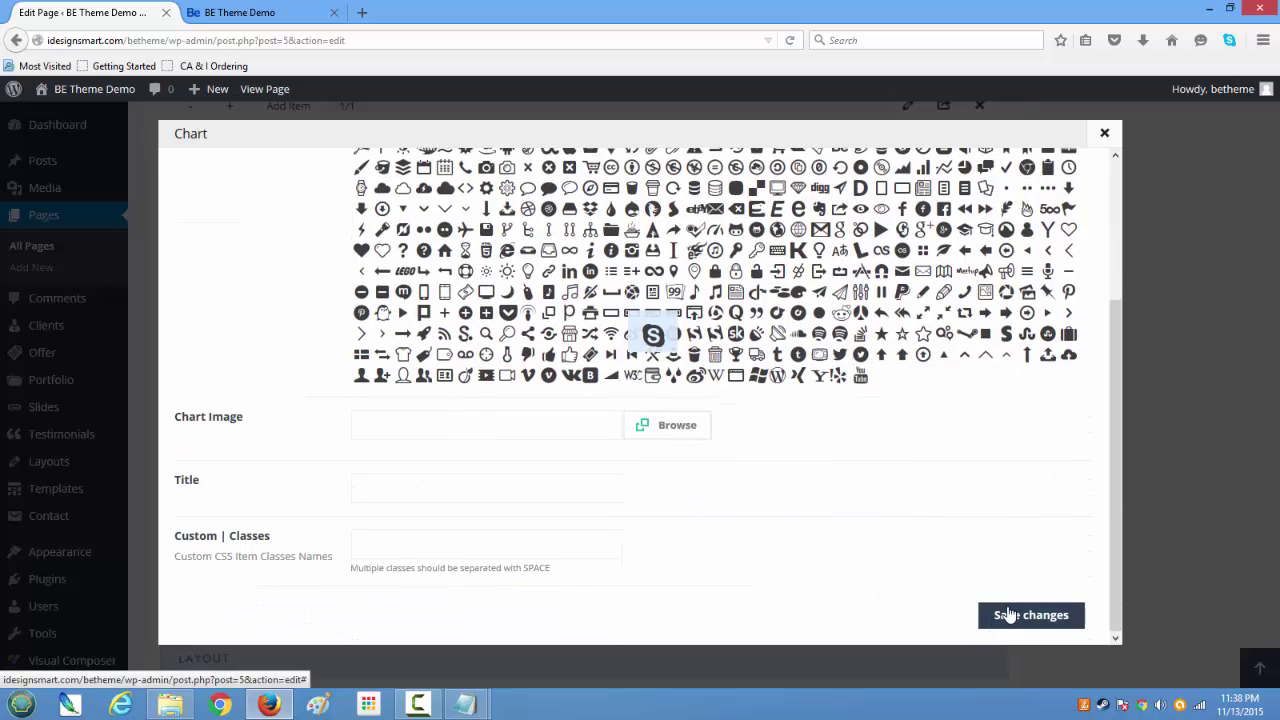
{"action": "left_click", "coordinate": [1004, 614]}
Update the Home page to save the progress bars and charts
{"action": "scroll", "coordinate": [1003, 620], "scroll_direction": "up", "scroll_amount": 10}
{"action": "left_click", "coordinate": [1211, 194]}
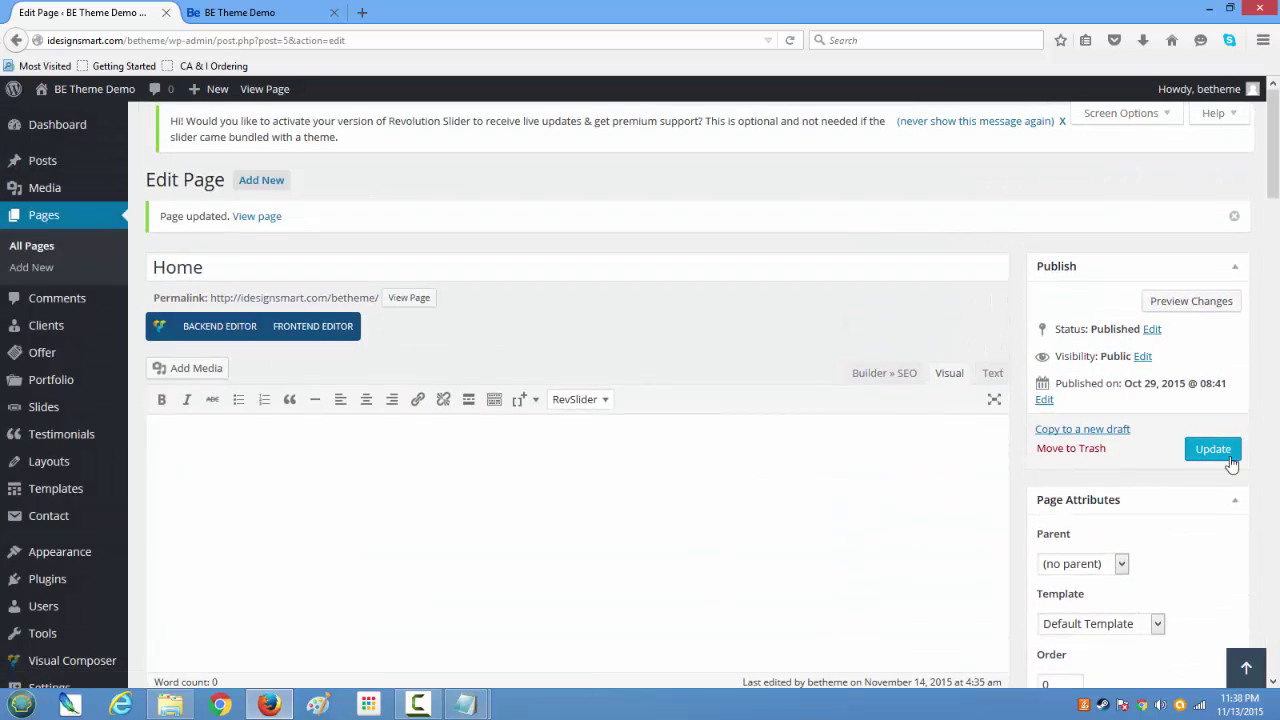
{"action": "left_click", "coordinate": [1221, 448]}
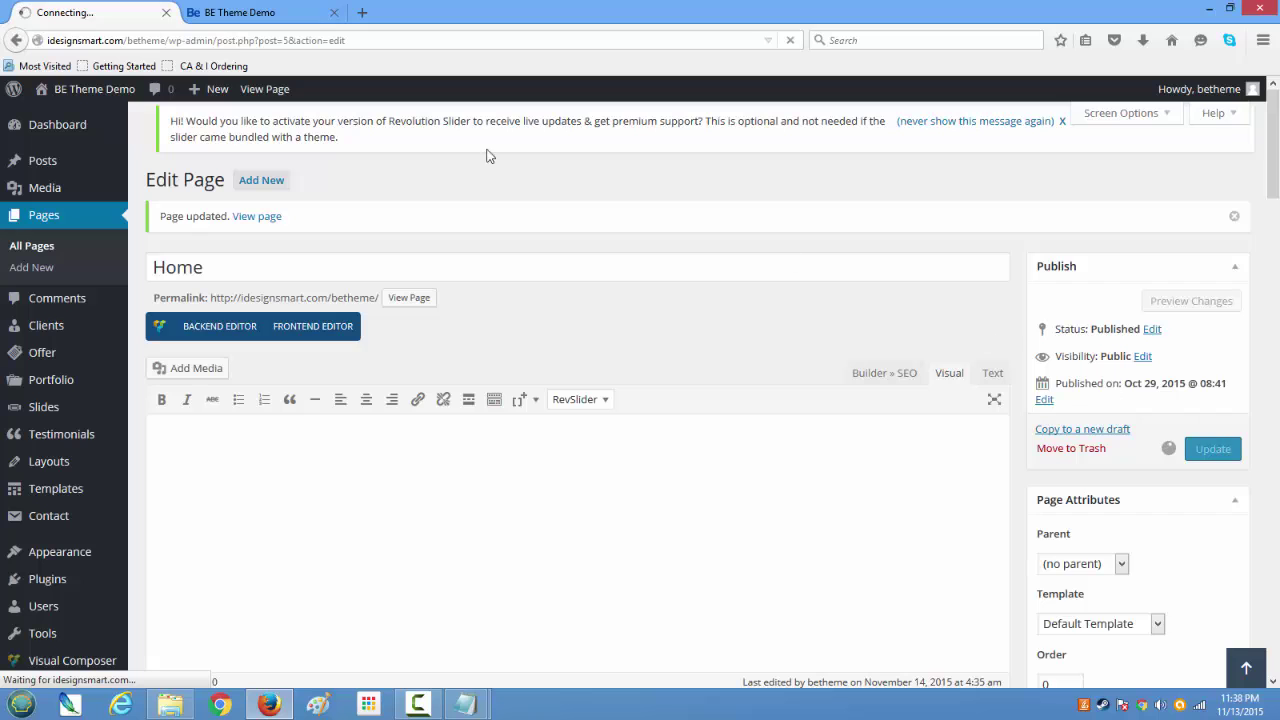
Reload the live Home page and examine the service boxes, progress bars, charts and the spacing between the sections
{"action": "left_click", "coordinate": [300, 13]}
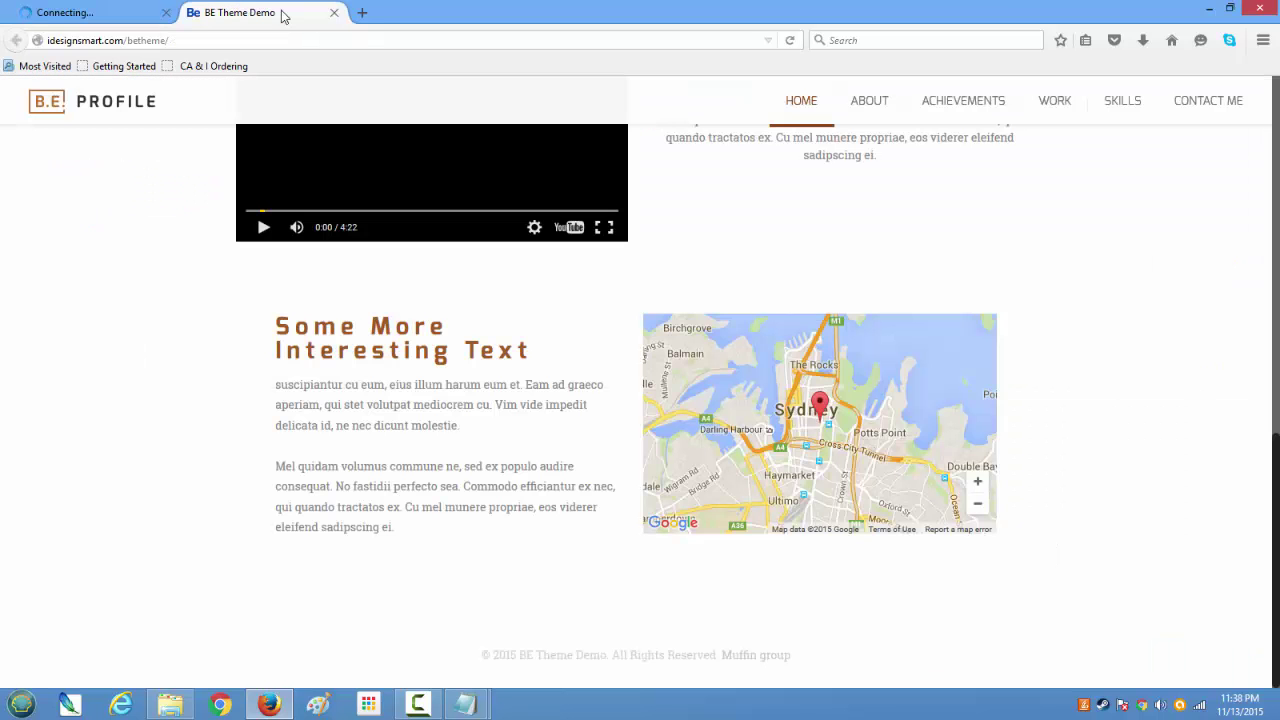
{"action": "left_click", "coordinate": [790, 41]}
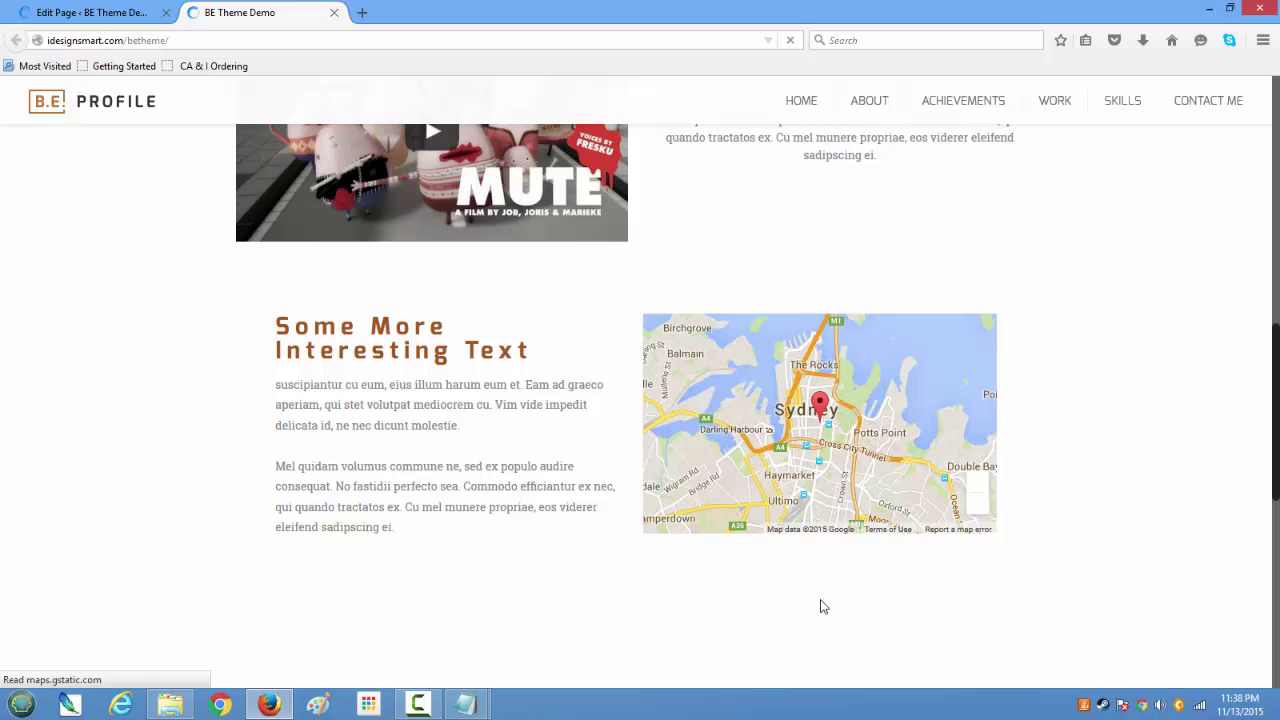
{"action": "scroll", "coordinate": [820, 607], "scroll_direction": "down", "scroll_amount": 3}
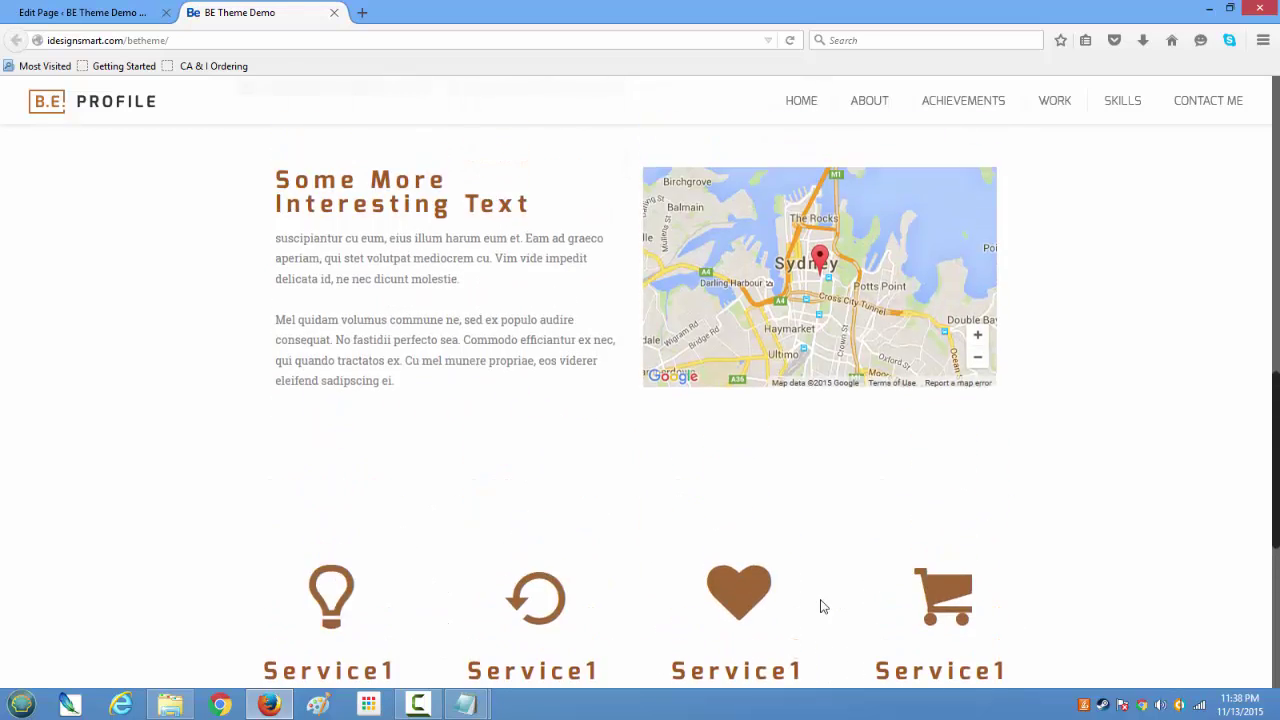
{"action": "scroll", "coordinate": [820, 607], "scroll_direction": "down", "scroll_amount": 5}
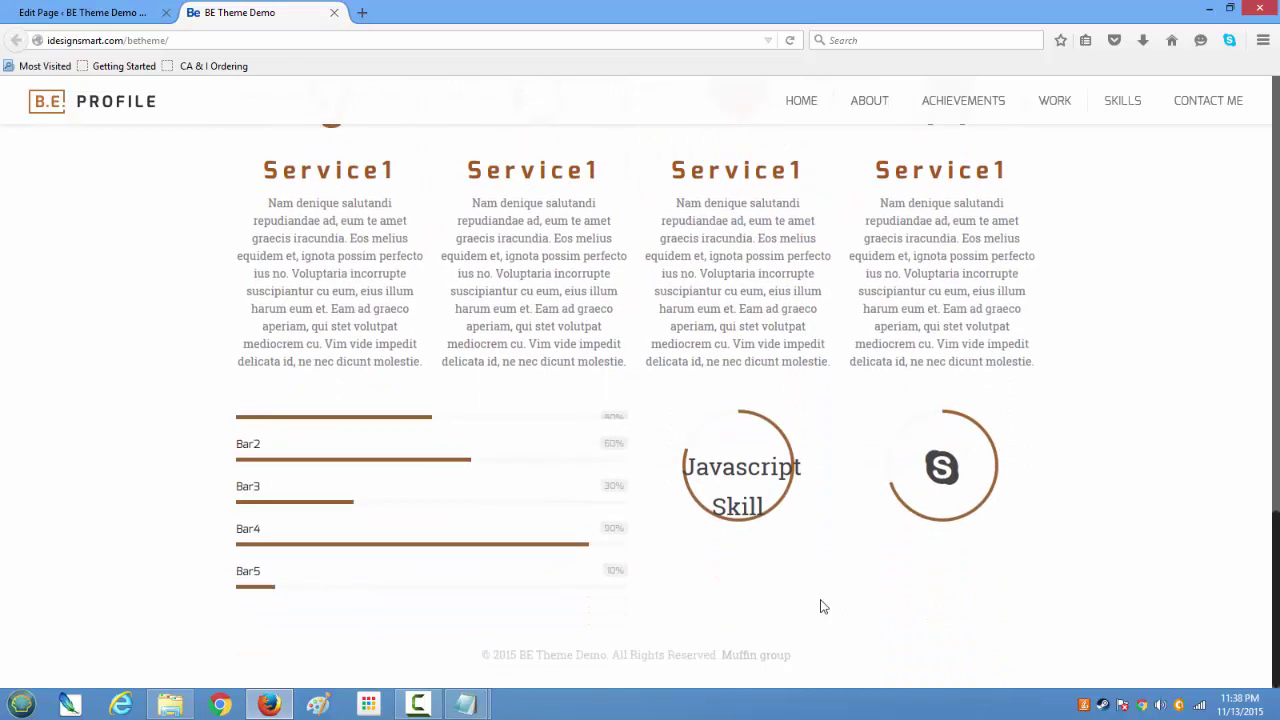
{"action": "scroll", "coordinate": [820, 607], "scroll_direction": "up", "scroll_amount": 3}
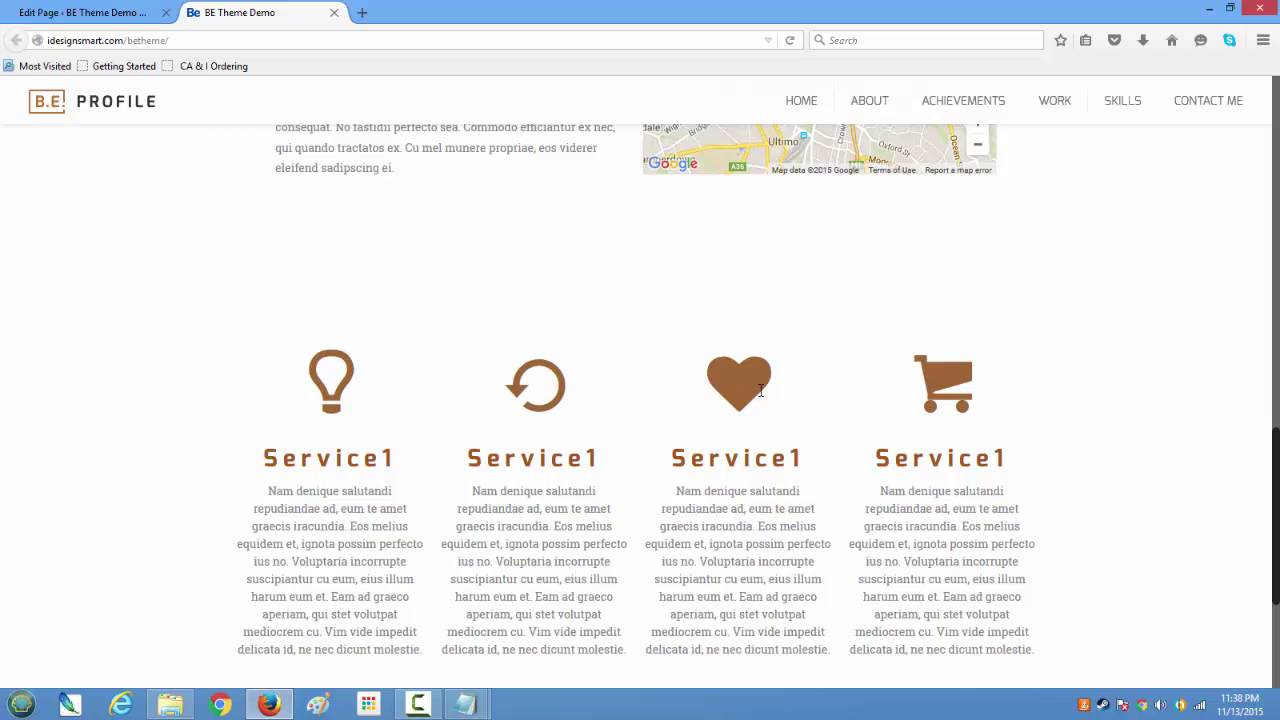
{"action": "scroll", "coordinate": [735, 400], "scroll_direction": "up", "scroll_amount": 3}
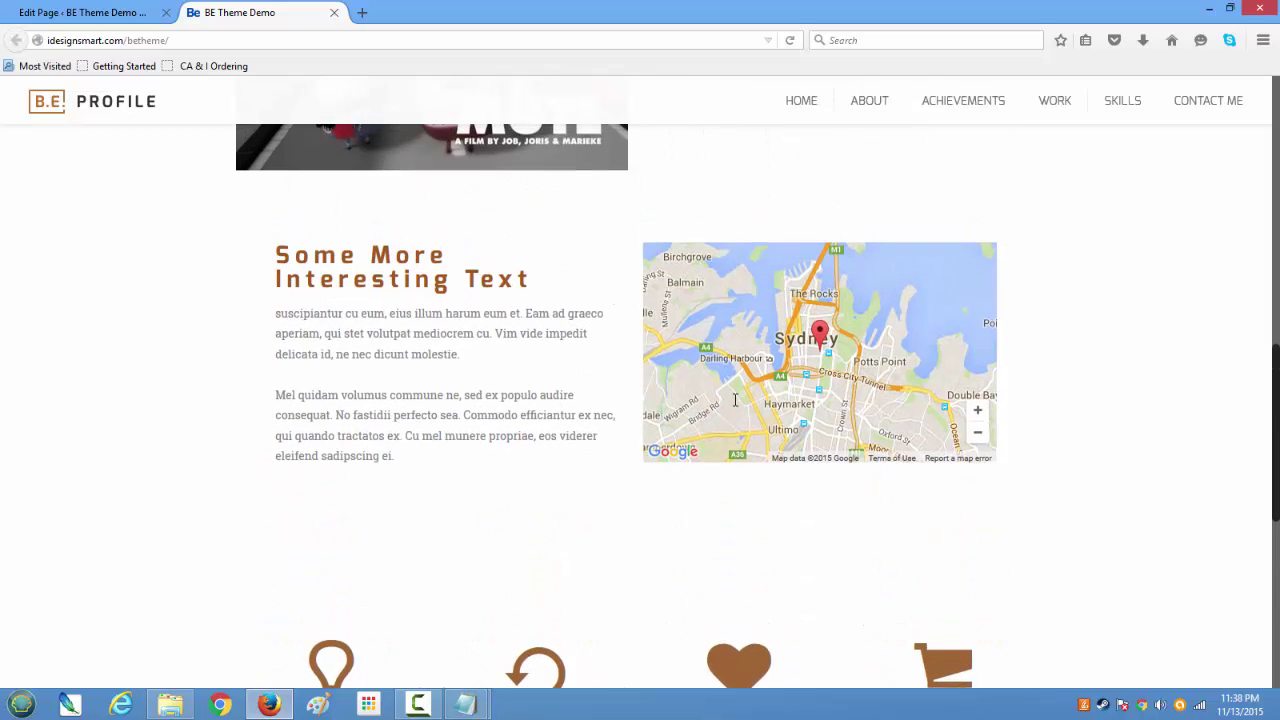
{"action": "scroll", "coordinate": [735, 400], "scroll_direction": "down", "scroll_amount": 4}
{"action": "scroll", "coordinate": [730, 410], "scroll_direction": "up", "scroll_amount": 2}
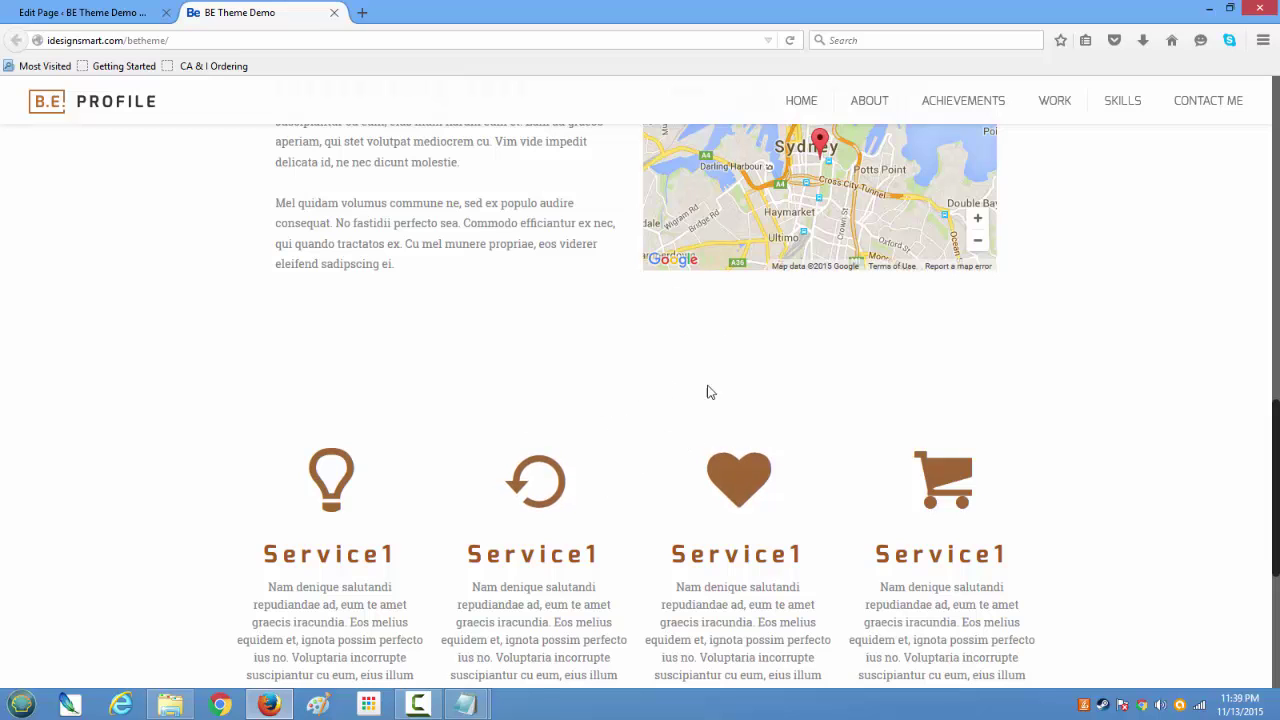
Examine the gaps between the video, map, service box and progress bar sections on the live Home page
{"action": "scroll", "coordinate": [716, 380], "scroll_direction": "up", "scroll_amount": 4}
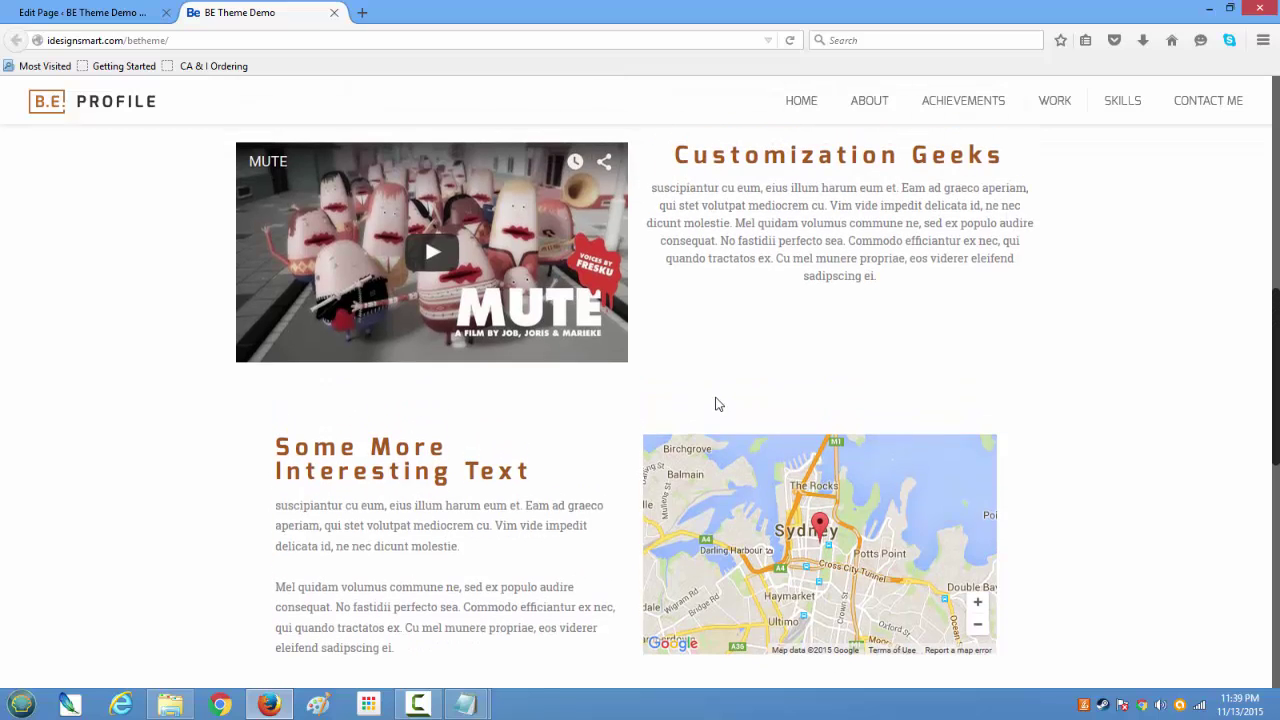
{"action": "scroll", "coordinate": [731, 186], "scroll_direction": "up", "scroll_amount": 3}
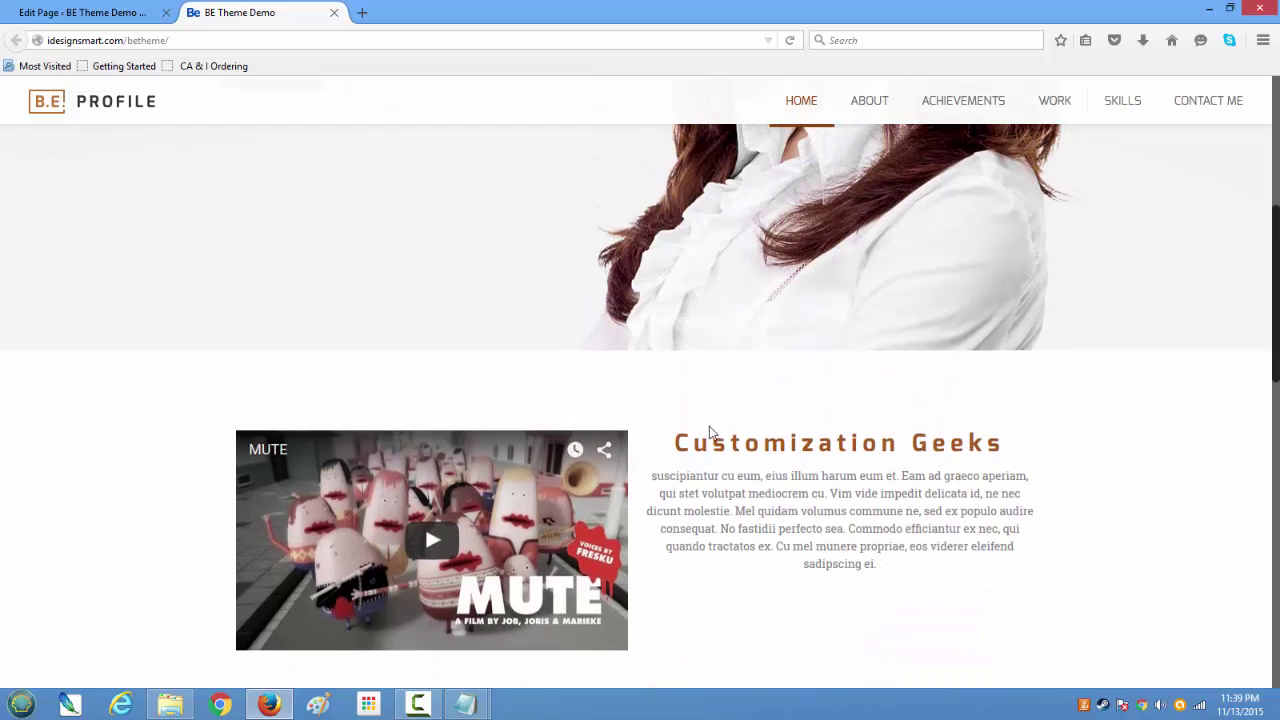
{"action": "scroll", "coordinate": [709, 428], "scroll_direction": "down", "scroll_amount": 6}
{"action": "scroll", "coordinate": [716, 451], "scroll_direction": "down", "scroll_amount": 4}
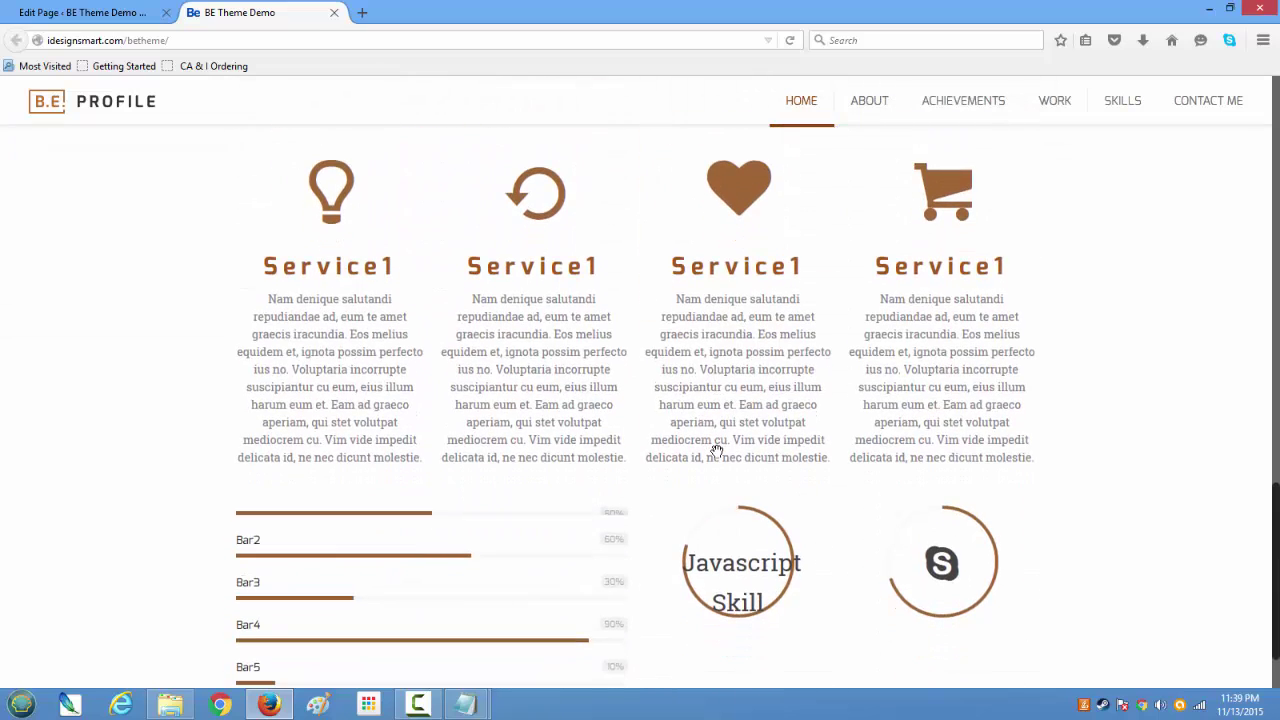
{"action": "scroll", "coordinate": [714, 430], "scroll_direction": "down", "scroll_amount": 1}
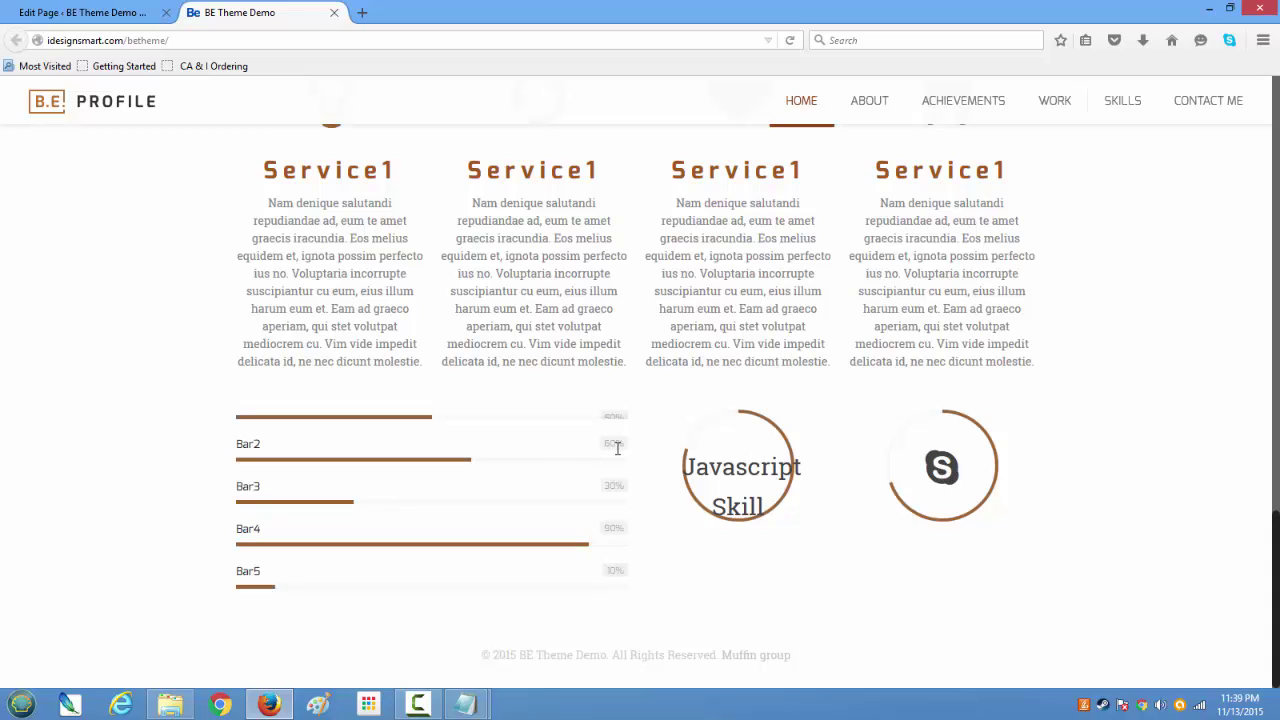
{"action": "left_click_drag", "start_coordinate": [615, 442], "coordinate": [629, 455]}
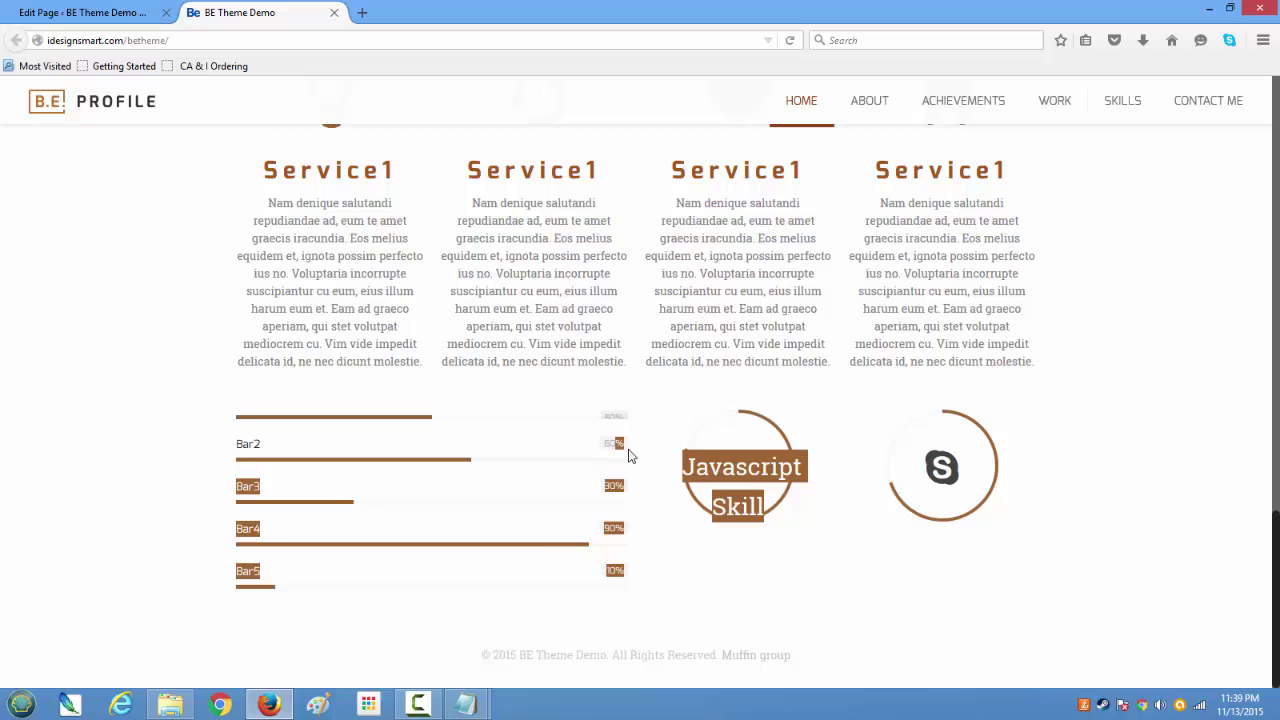
{"action": "left_click", "coordinate": [527, 556]}
{"action": "scroll", "coordinate": [630, 540], "scroll_direction": "up", "scroll_amount": 5}
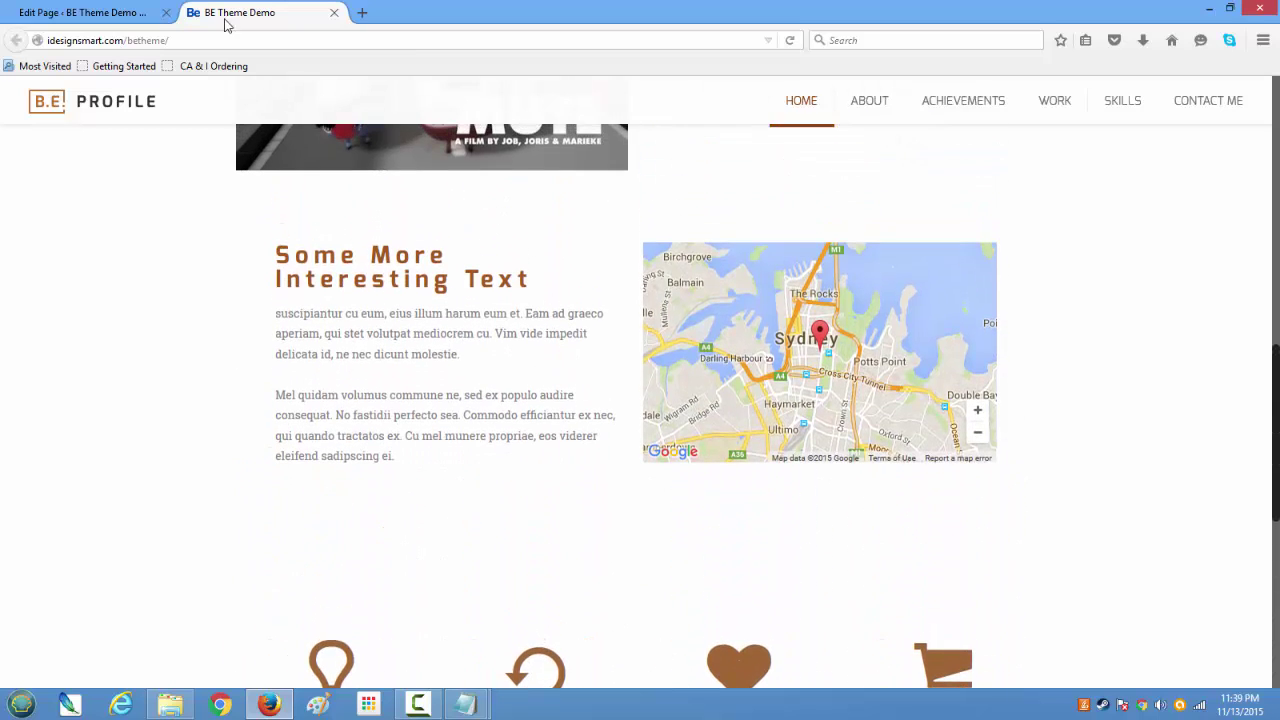
In the page editor, move the icon box wrap and the progress bars and charts wrap into the first section, below the map wrap
{"action": "left_click", "coordinate": [82, 14]}
{"action": "scroll", "coordinate": [355, 390], "scroll_direction": "down", "scroll_amount": 8}
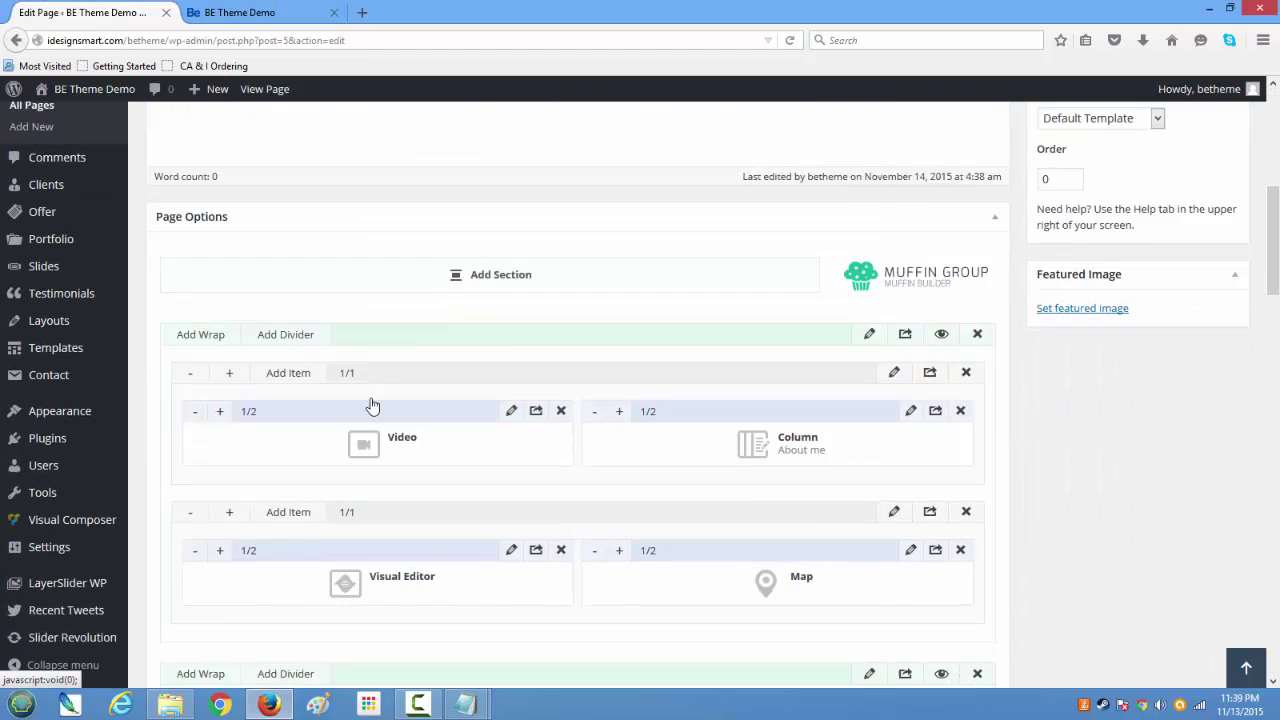
{"action": "scroll", "coordinate": [378, 378], "scroll_direction": "up", "scroll_amount": 3}
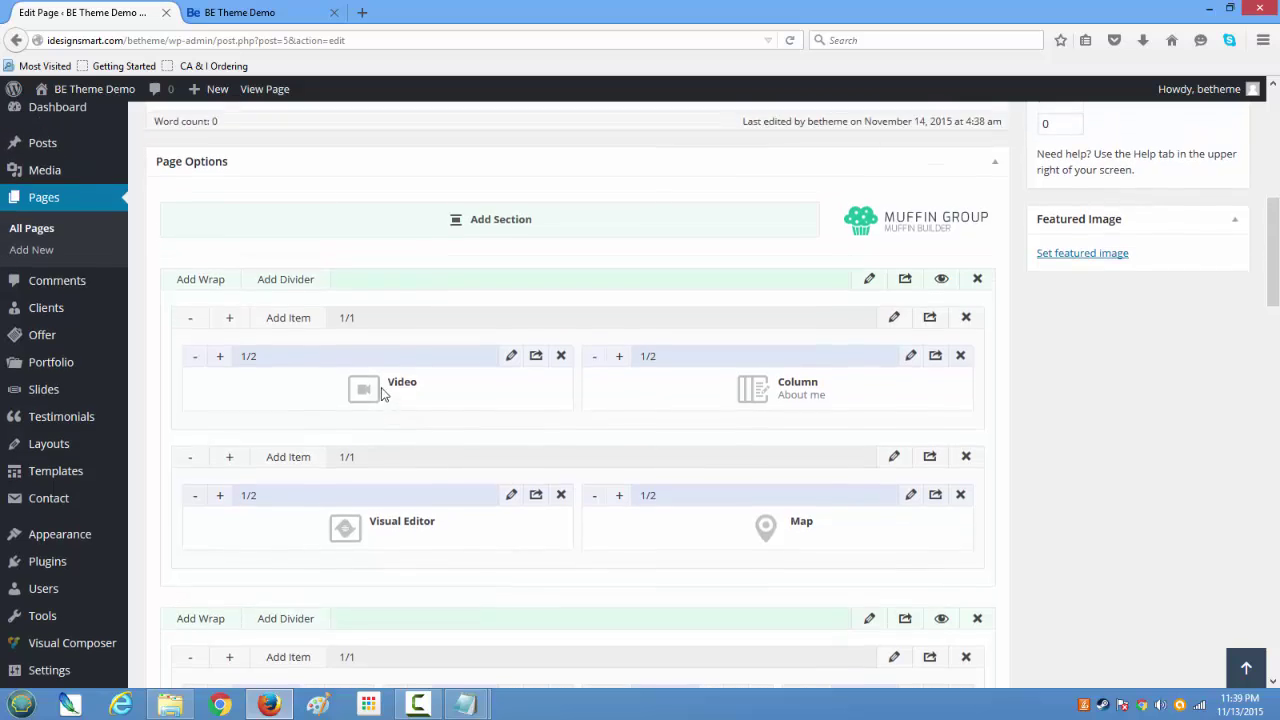
{"action": "scroll", "coordinate": [410, 460], "scroll_direction": "down", "scroll_amount": 4}
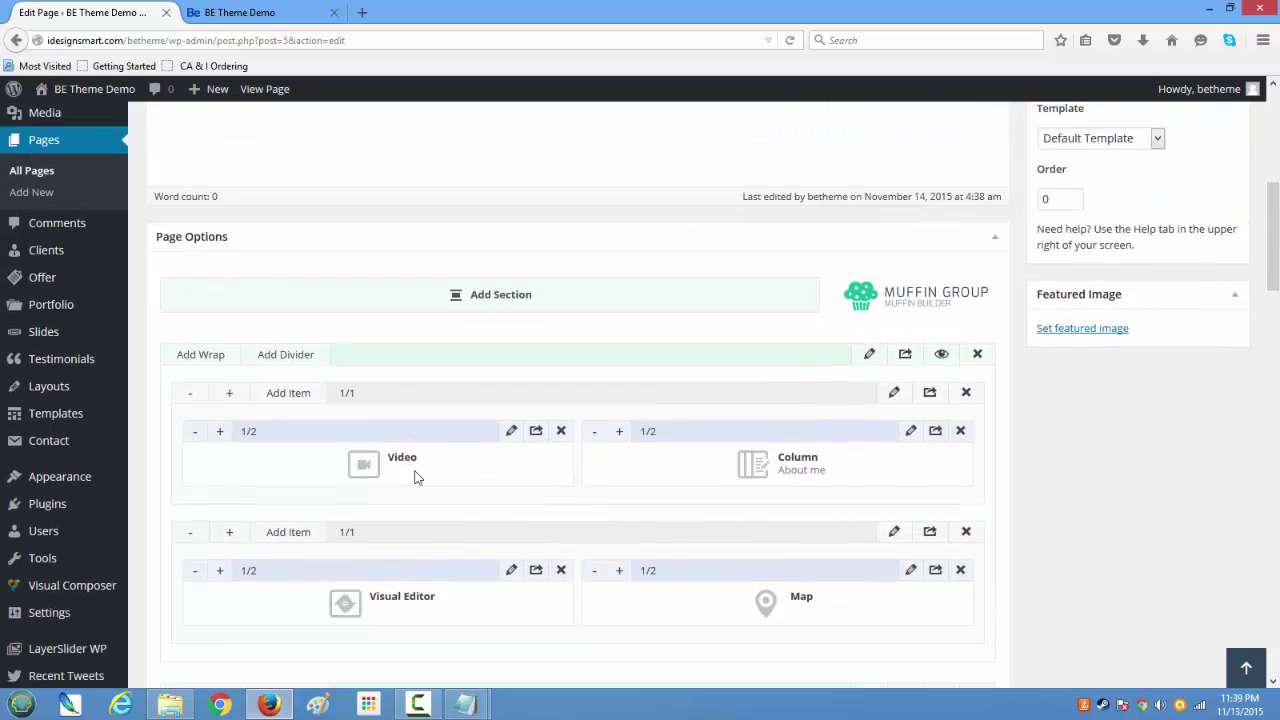
{"action": "left_click_drag", "start_coordinate": [429, 444], "coordinate": [290, 420]}
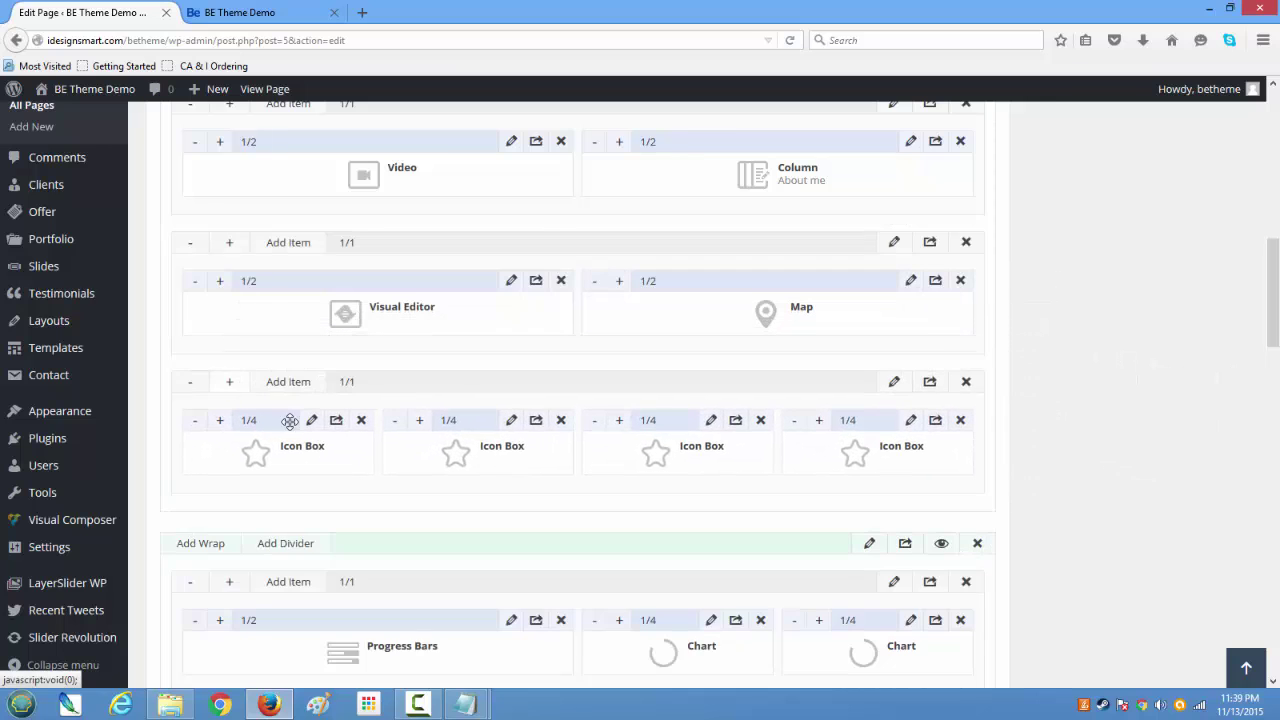
{"action": "scroll", "coordinate": [354, 483], "scroll_direction": "down", "scroll_amount": 2}
{"action": "left_click_drag", "start_coordinate": [423, 400], "coordinate": [258, 338]}
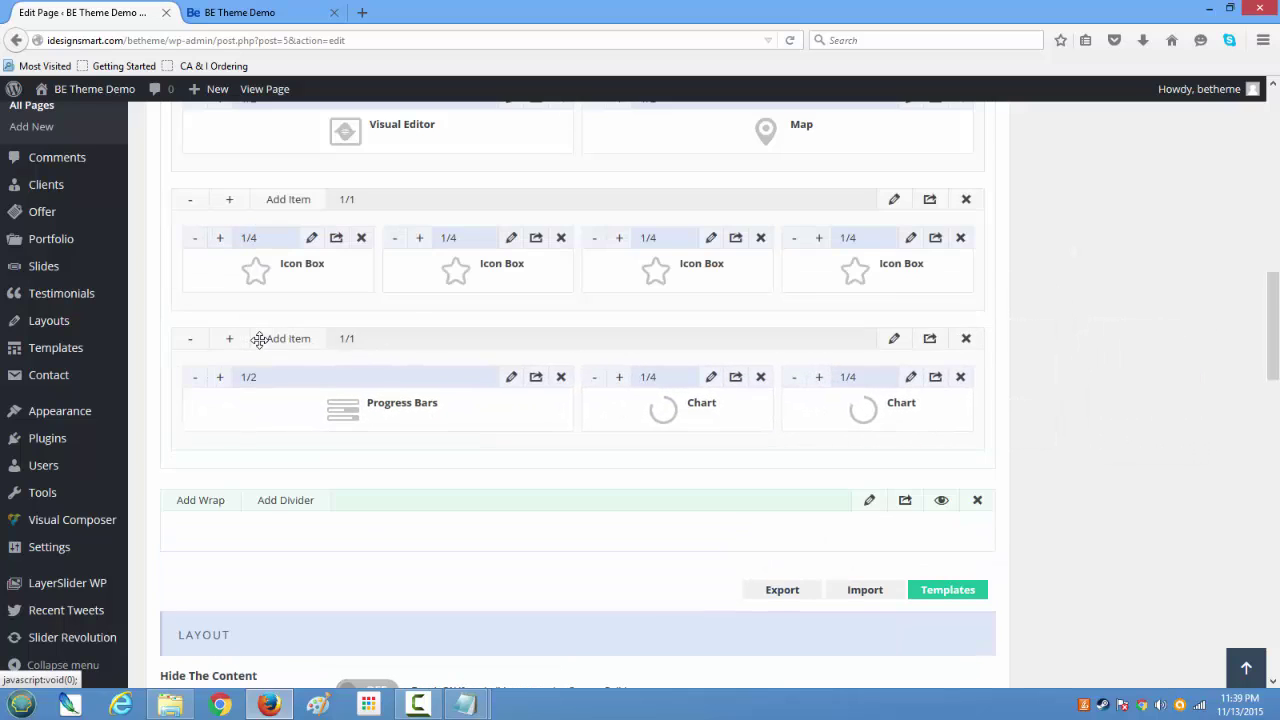
Delete the empty section below the merged one and update the Home page
{"action": "left_click", "coordinate": [977, 502]}
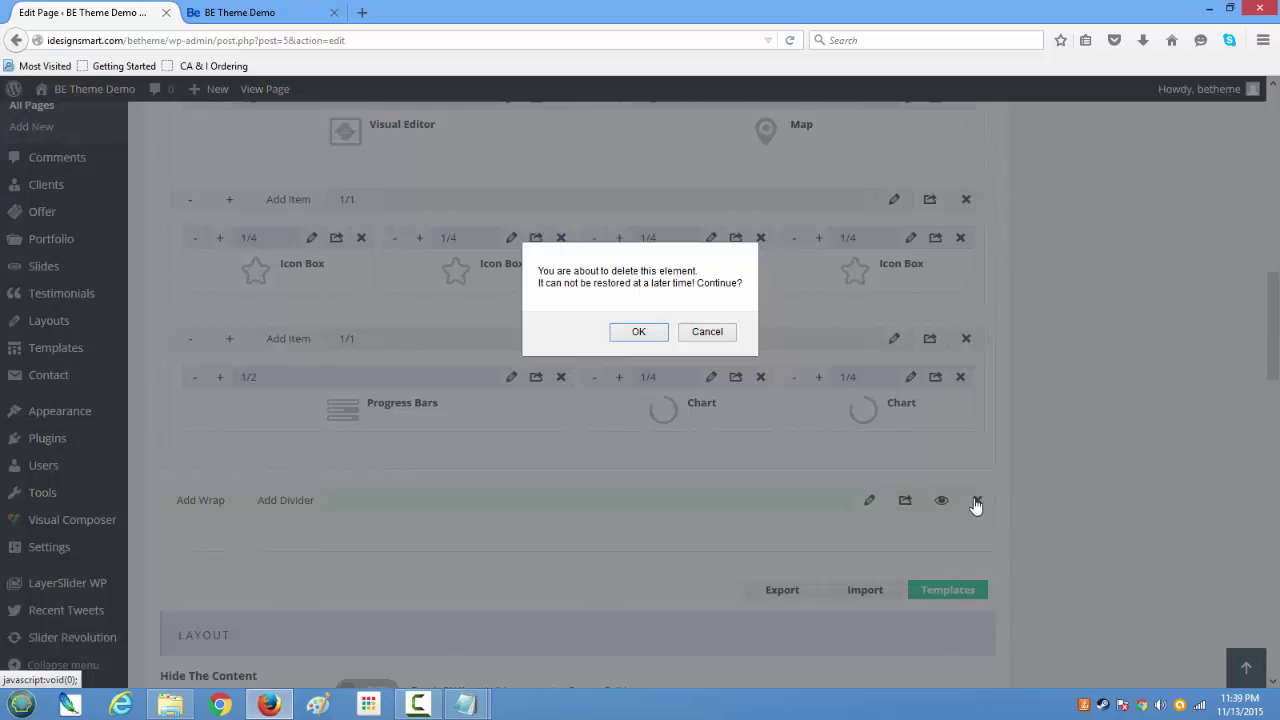
{"action": "left_click", "coordinate": [641, 333]}
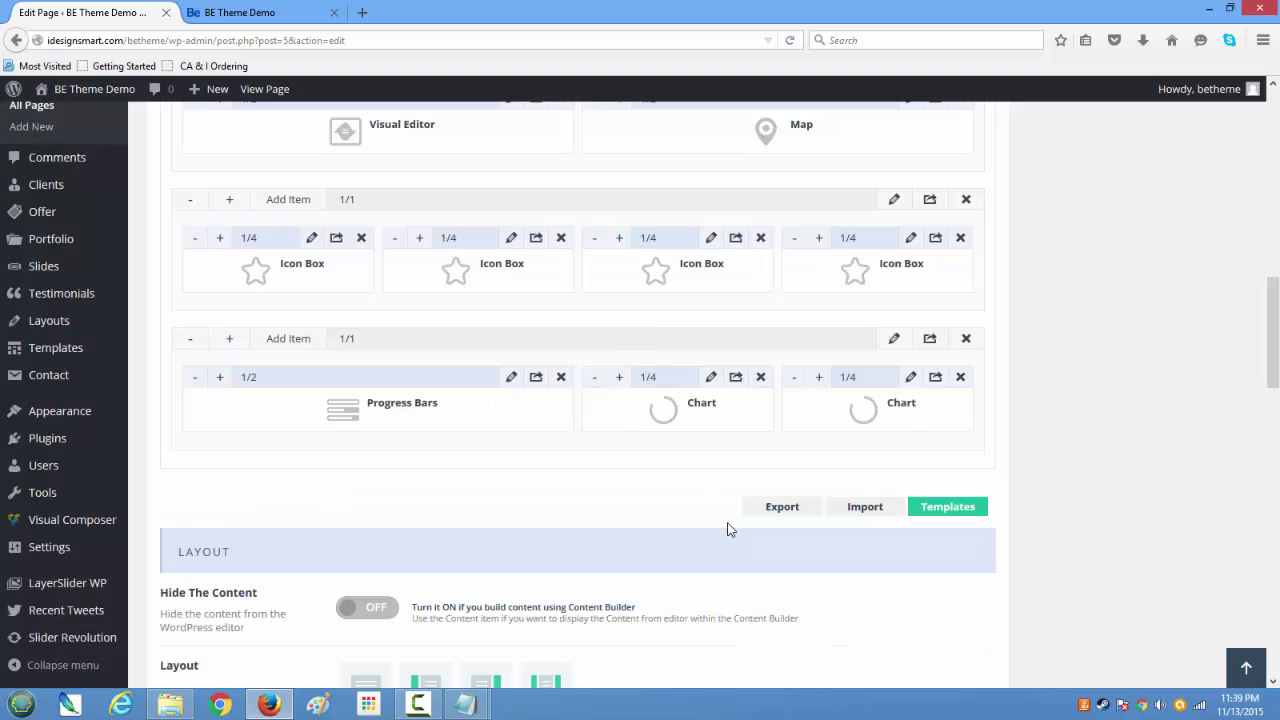
{"action": "scroll", "coordinate": [727, 530], "scroll_direction": "up", "scroll_amount": 3}
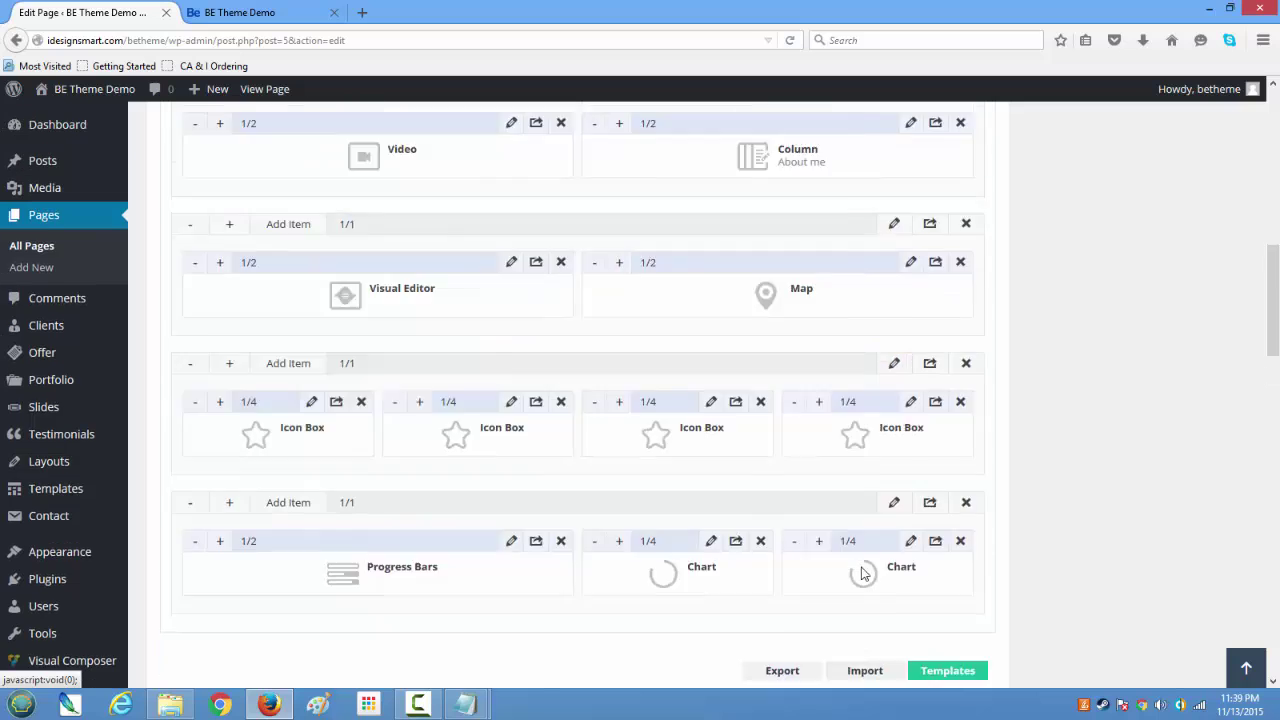
{"action": "scroll", "coordinate": [863, 573], "scroll_direction": "up", "scroll_amount": 15}
{"action": "left_click", "coordinate": [1222, 450]}
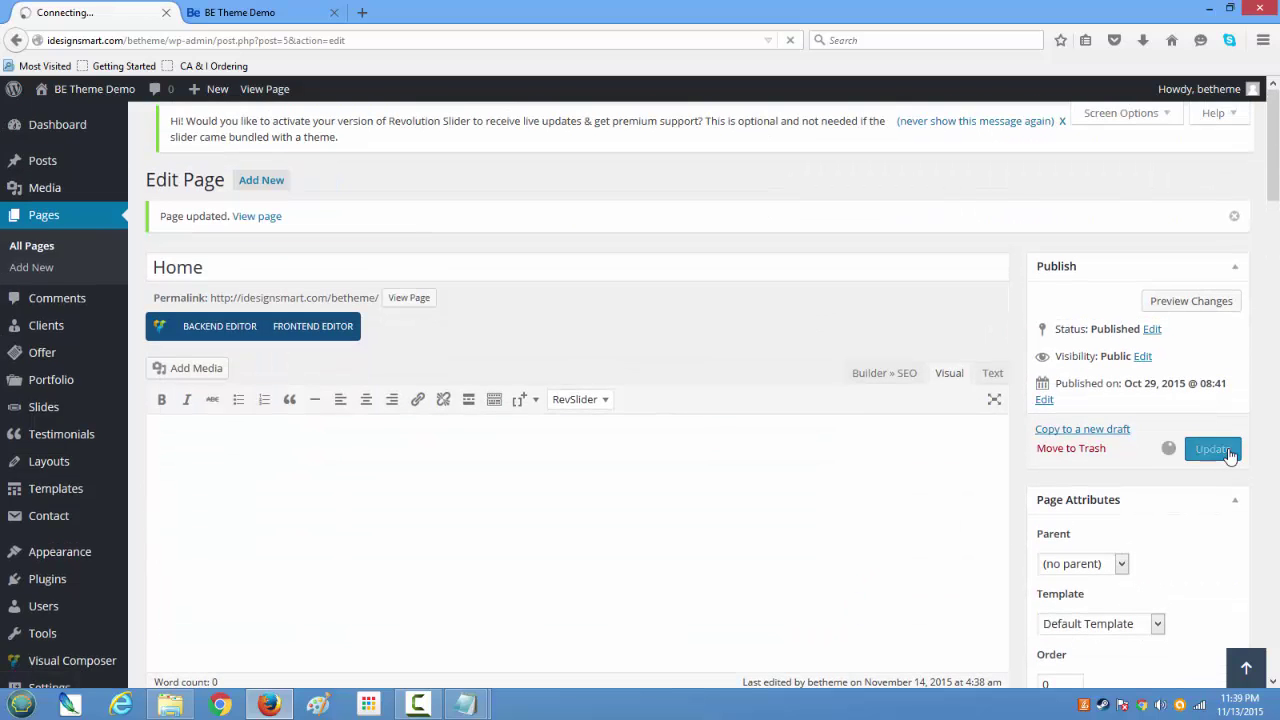
Reload the live Home page and check the spacing around the service boxes, progress bars and charts
{"action": "left_click", "coordinate": [252, 14]}
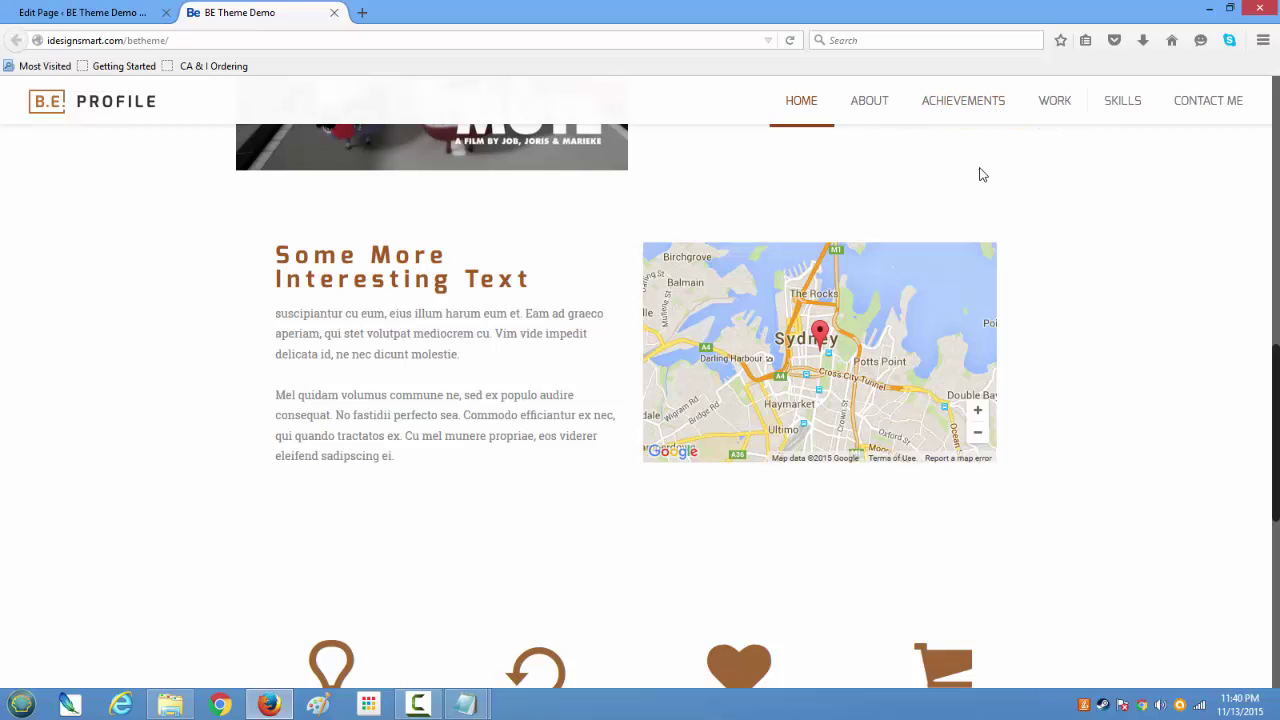
{"action": "left_click", "coordinate": [86, 18]}
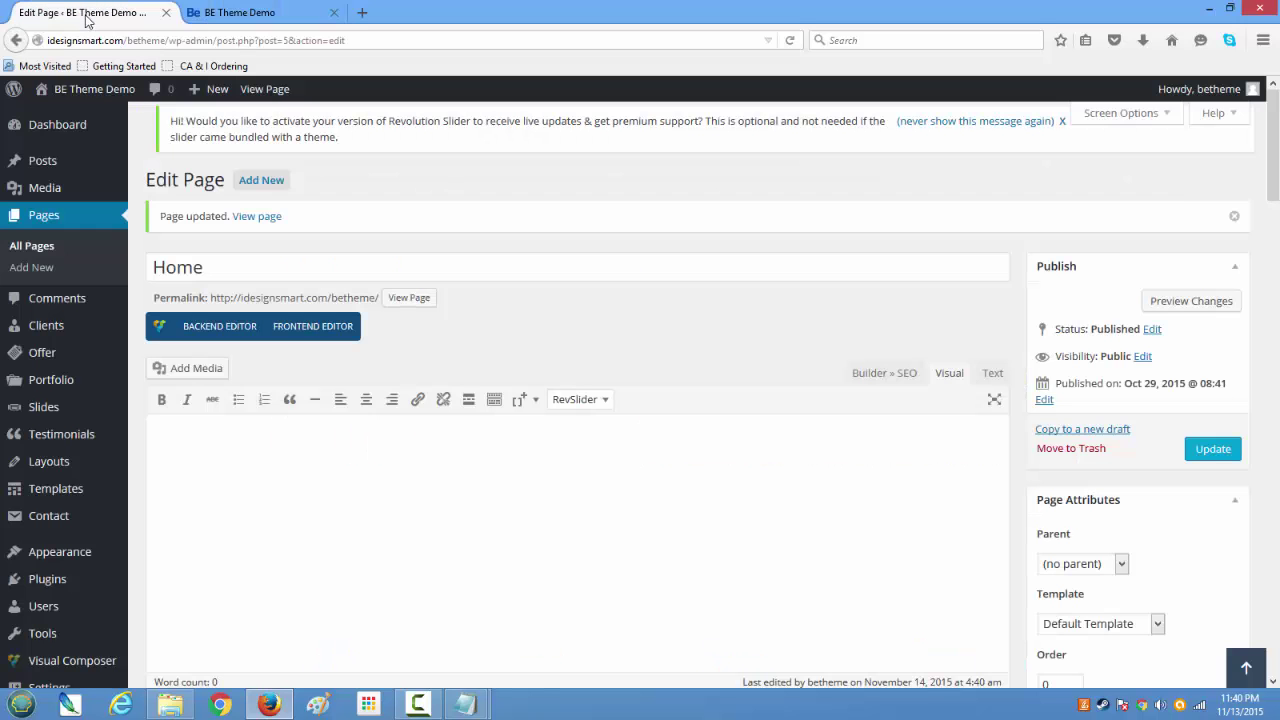
{"action": "left_click", "coordinate": [226, 16]}
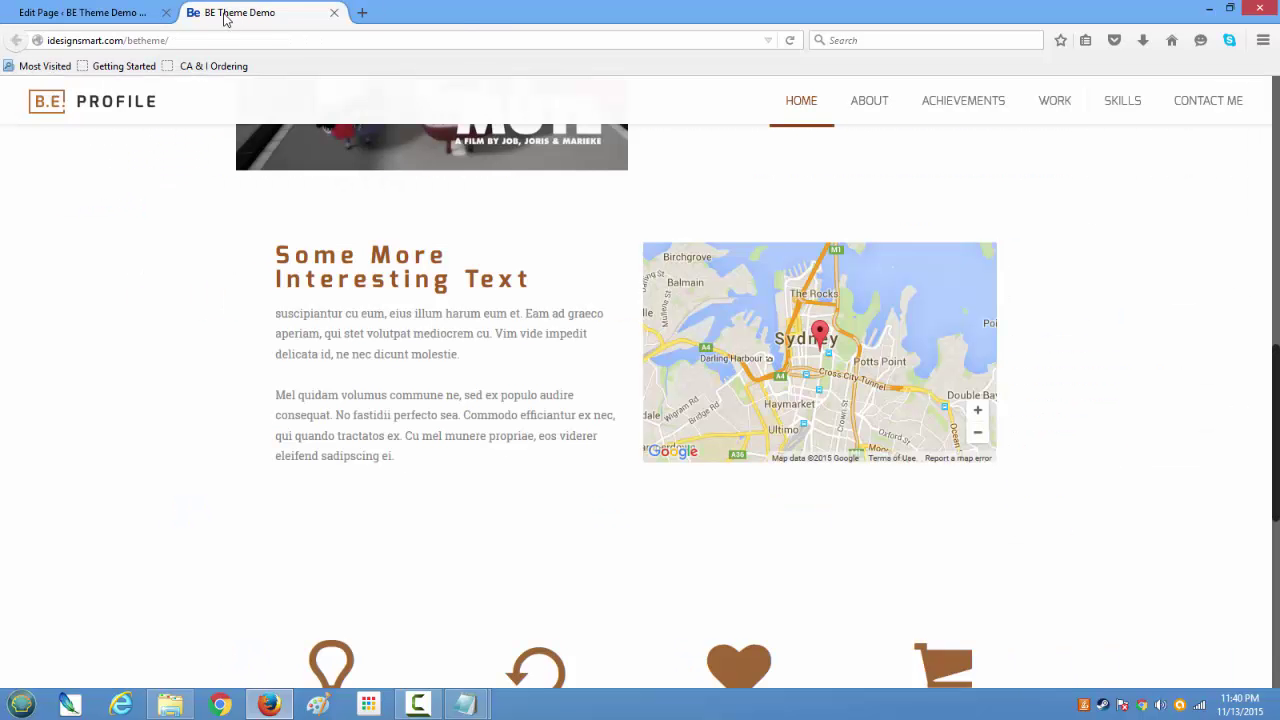
{"action": "left_click", "coordinate": [789, 41]}
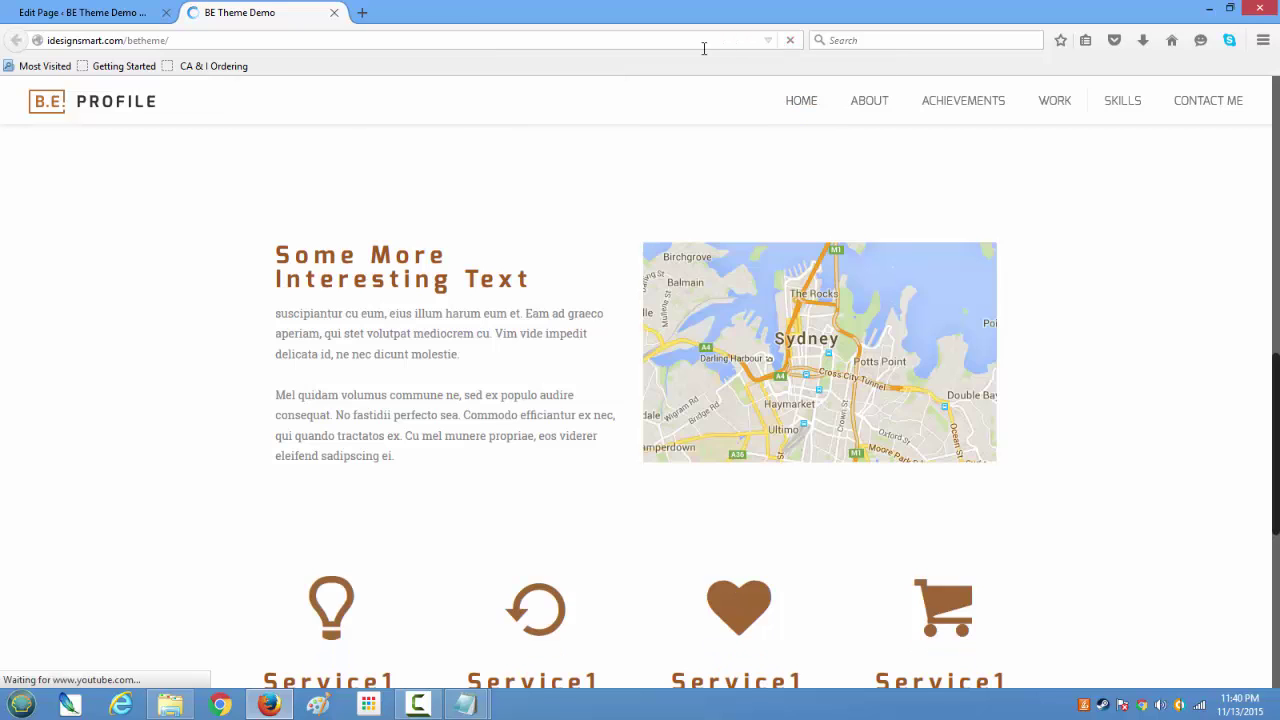
{"action": "scroll", "coordinate": [866, 355], "scroll_direction": "down", "scroll_amount": 10}
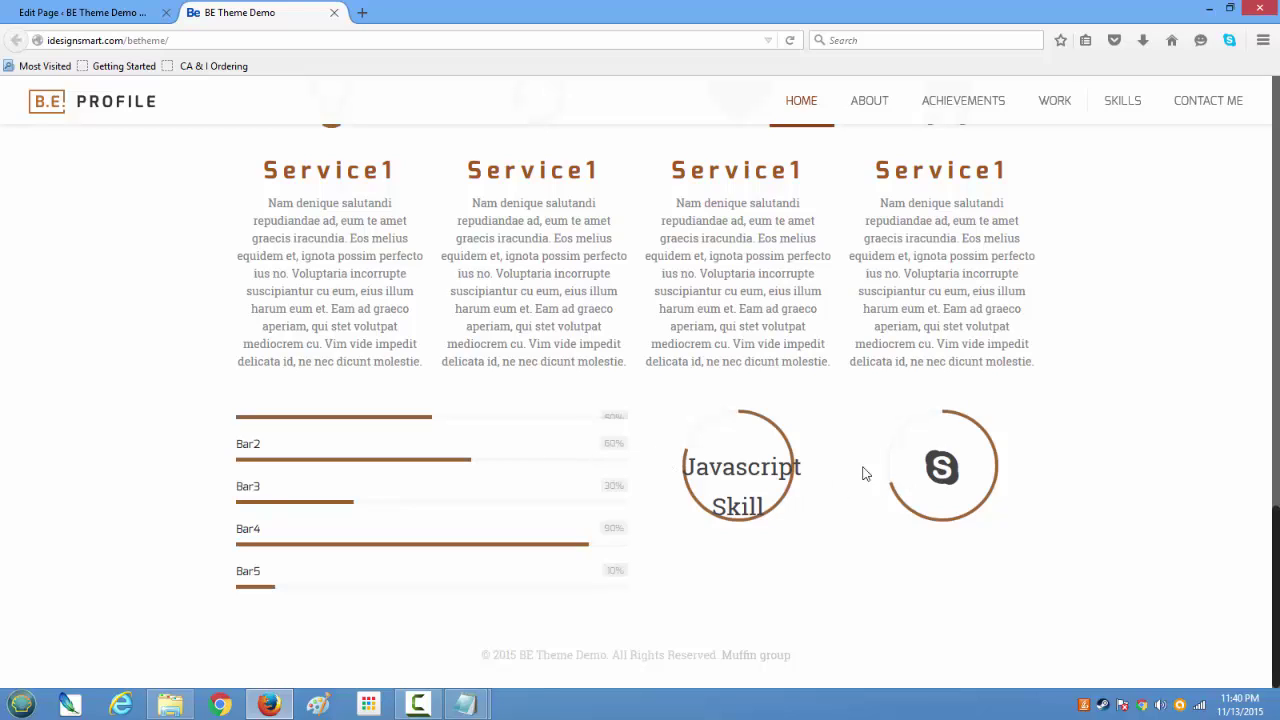
Review the background, margin and padding options of the wrap holding the progress bars and charts, and close its settings
{"action": "left_click", "coordinate": [75, 14]}
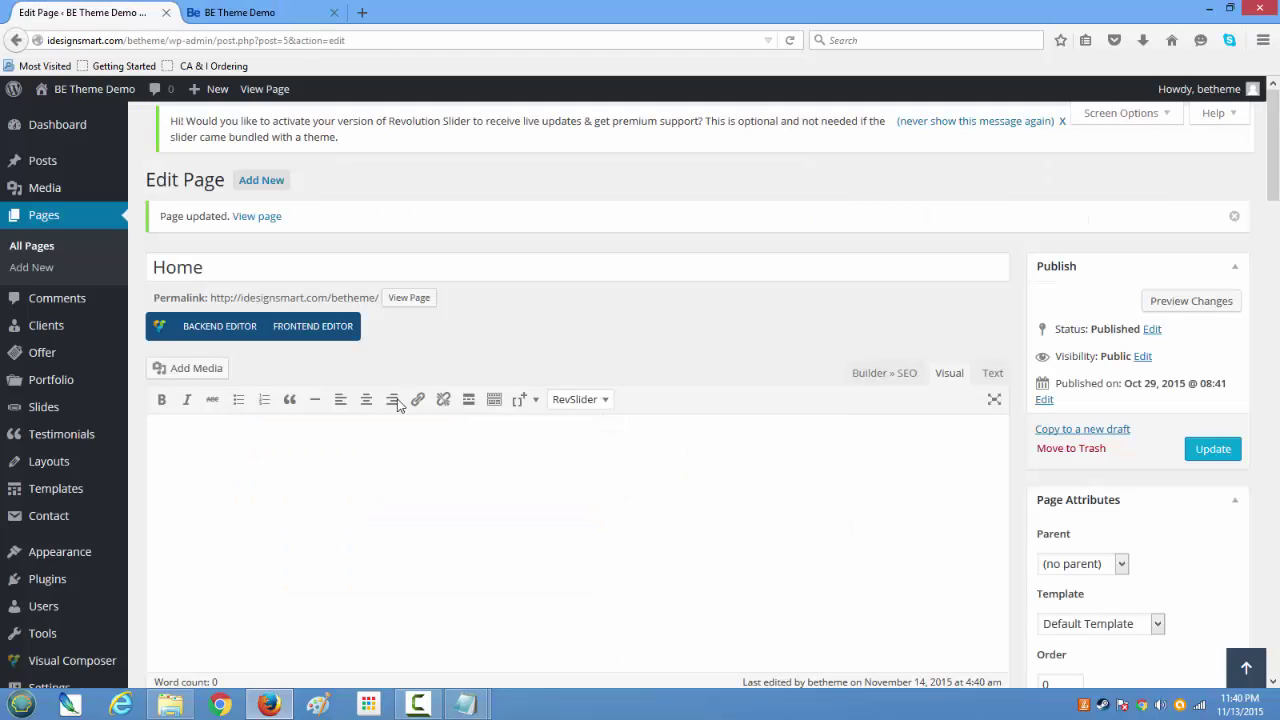
{"action": "scroll", "coordinate": [397, 402], "scroll_direction": "down", "scroll_amount": 7}
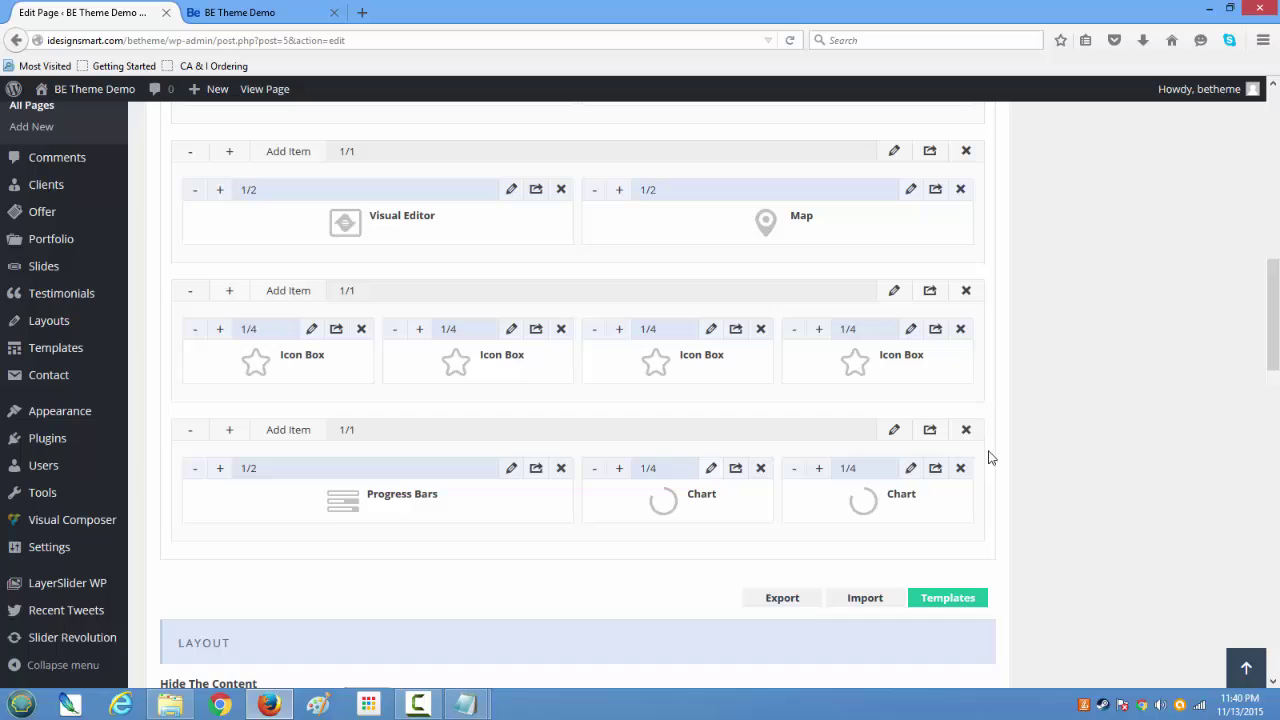
{"action": "left_click", "coordinate": [894, 430]}
{"action": "scroll", "coordinate": [570, 482], "scroll_direction": "down", "scroll_amount": 1}
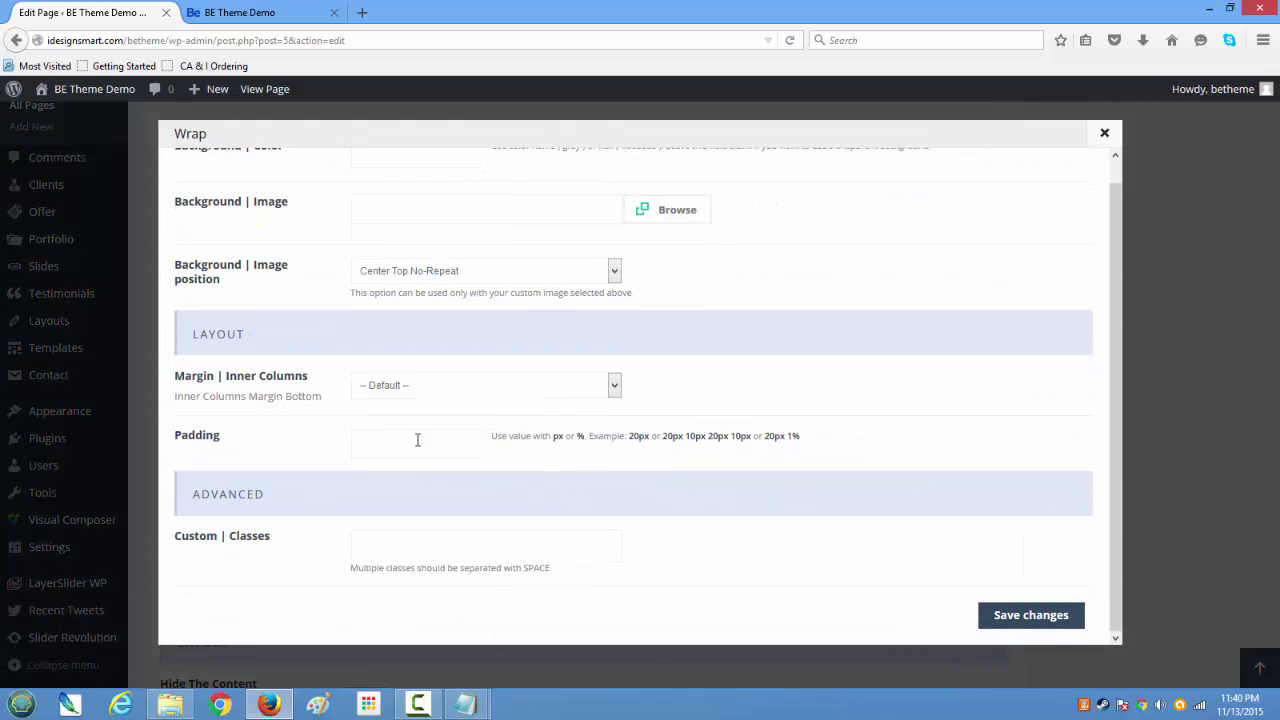
{"action": "left_click", "coordinate": [1104, 133]}
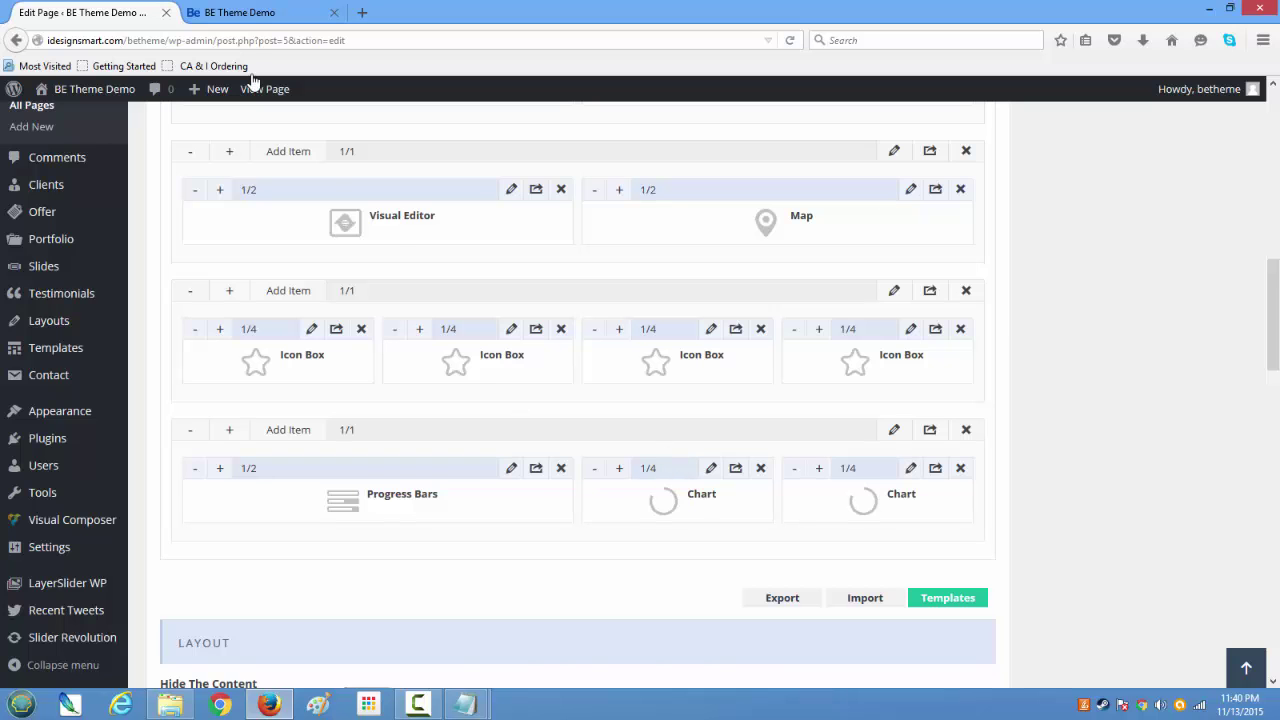
Look over the whole live Home page from the header image down to the progress bars and charts
{"action": "left_click", "coordinate": [245, 12]}
{"action": "scroll", "coordinate": [700, 383], "scroll_direction": "up", "scroll_amount": 5}
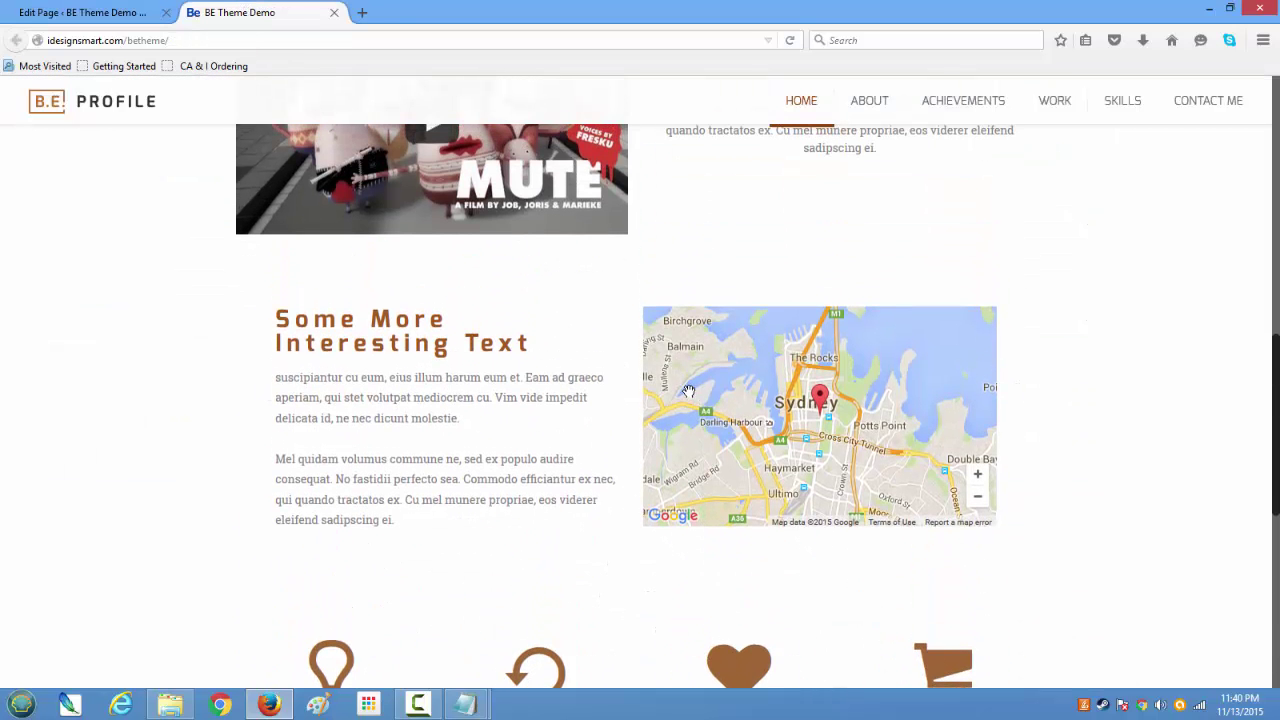
{"action": "scroll", "coordinate": [418, 275], "scroll_direction": "up", "scroll_amount": 4}
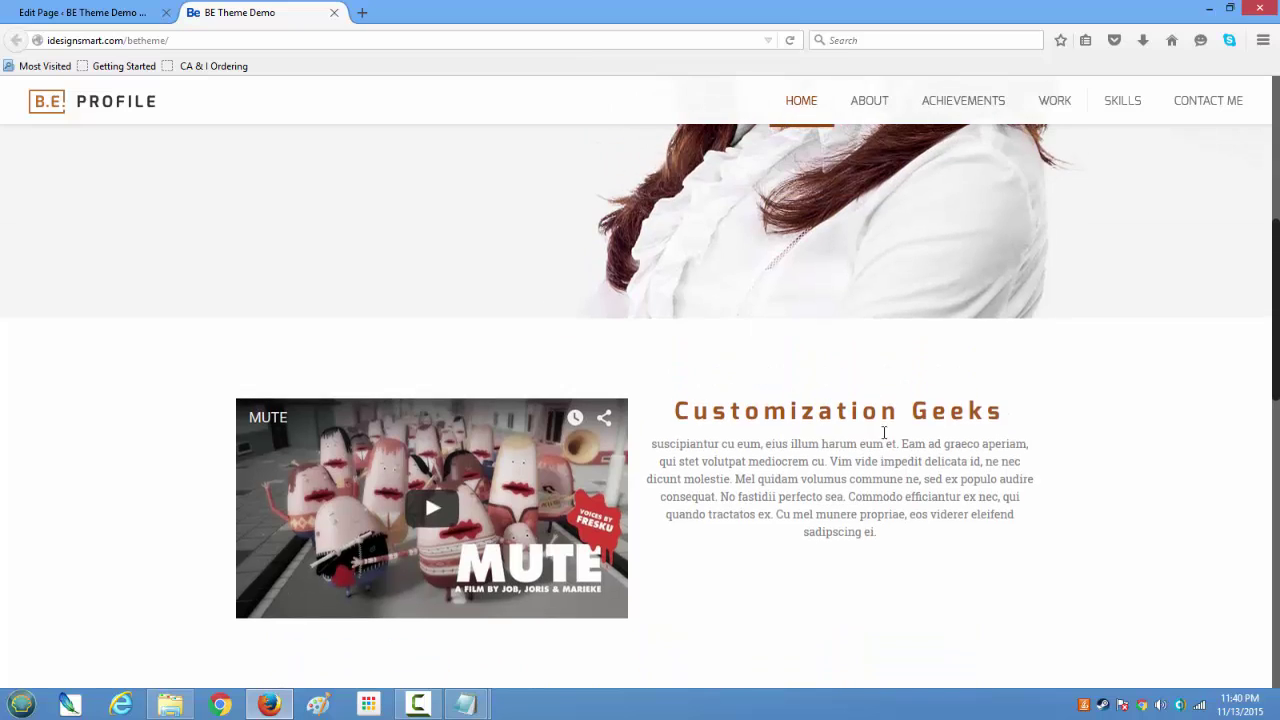
{"action": "scroll", "coordinate": [803, 434], "scroll_direction": "down", "scroll_amount": 7}
{"action": "scroll", "coordinate": [880, 485], "scroll_direction": "down", "scroll_amount": 4}
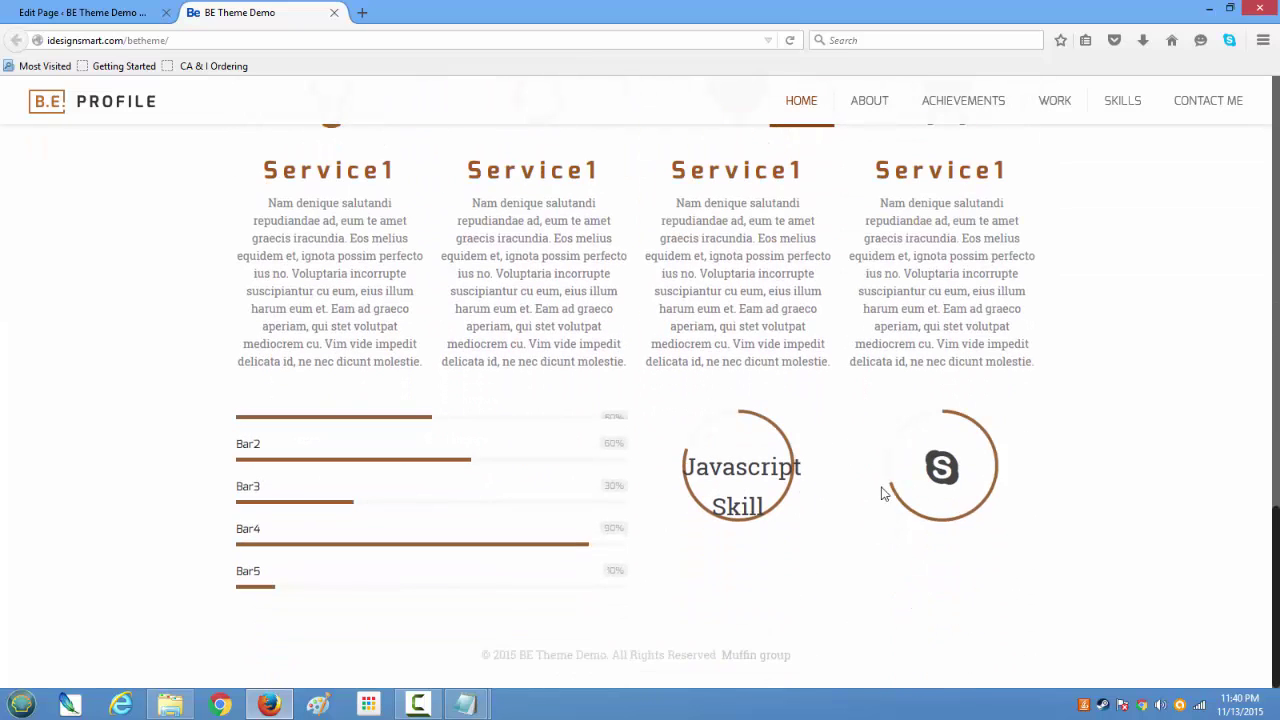
Back in the page editor, add a new section below the existing one and insert a wrap in it
{"action": "left_click", "coordinate": [84, 13]}
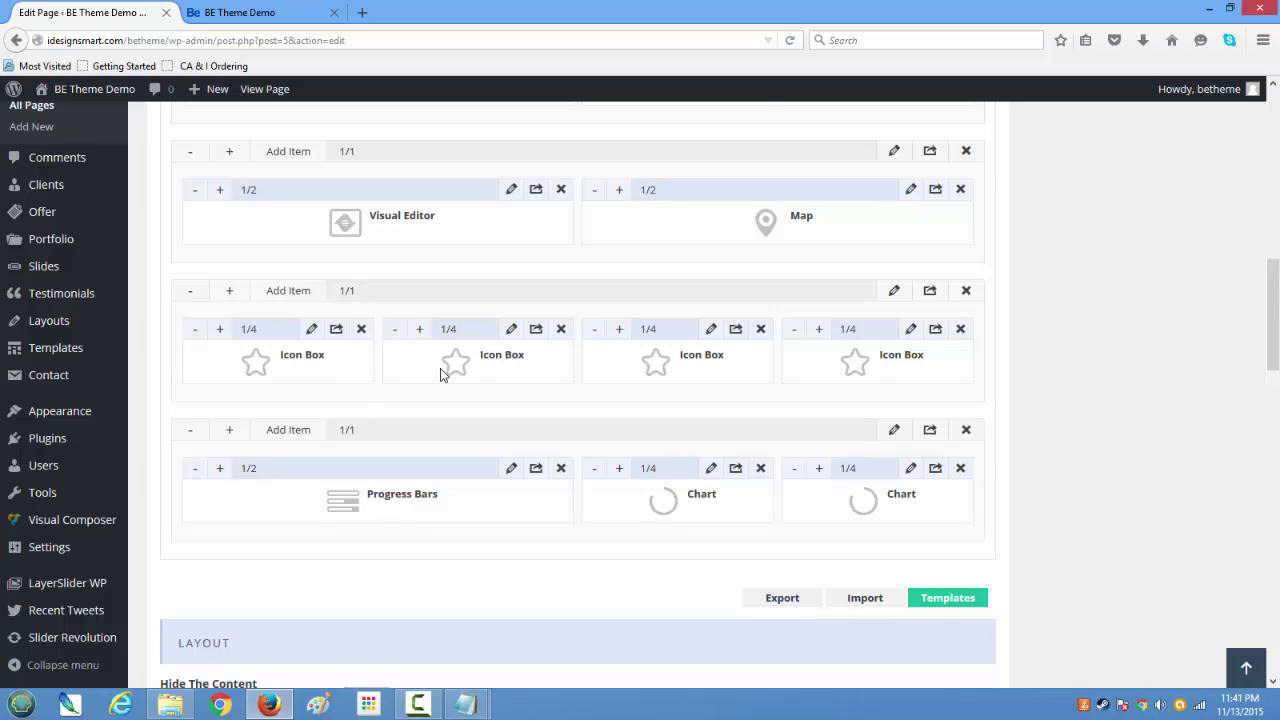
{"action": "scroll", "coordinate": [443, 370], "scroll_direction": "up", "scroll_amount": 3}
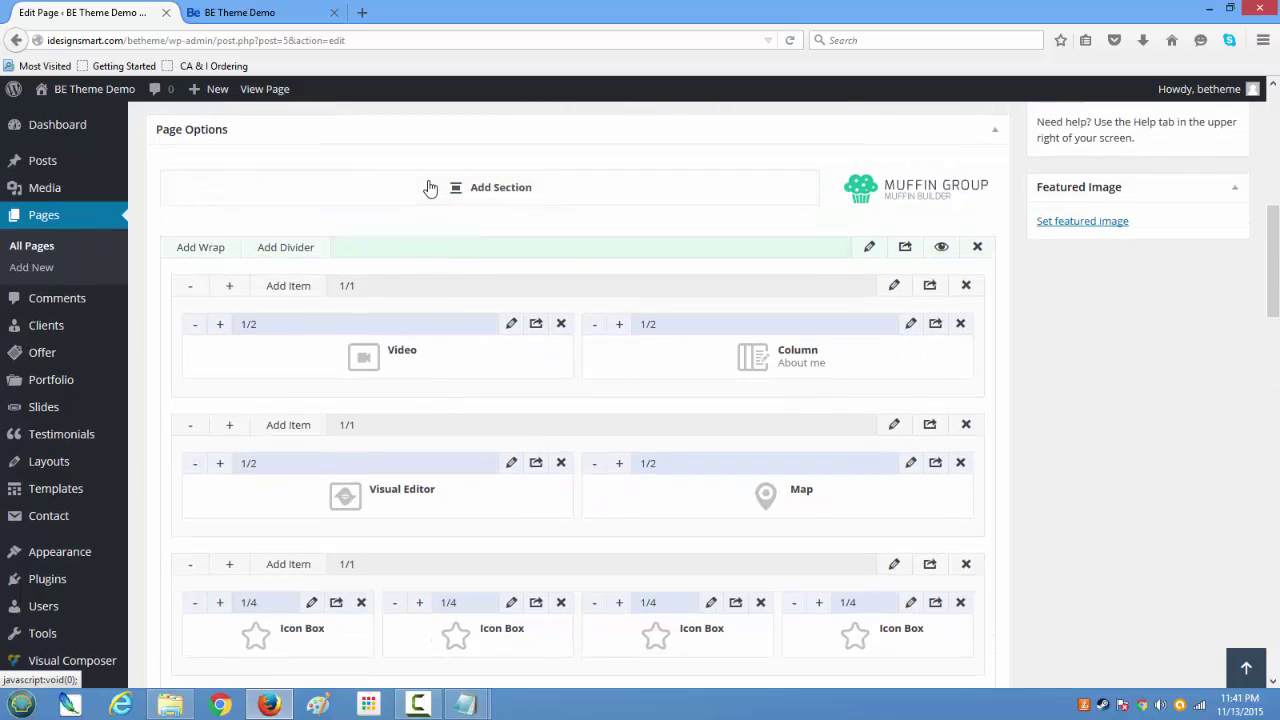
{"action": "scroll", "coordinate": [582, 452], "scroll_direction": "down", "scroll_amount": 4}
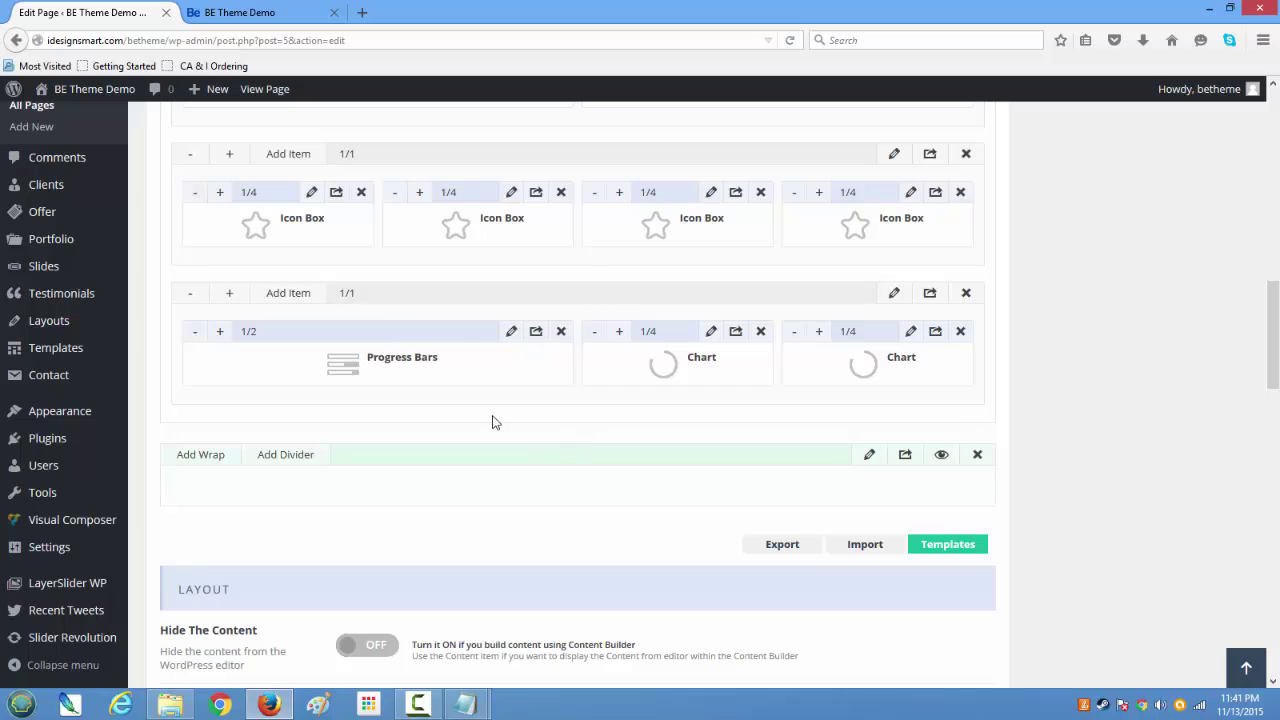
{"action": "left_click", "coordinate": [178, 456]}
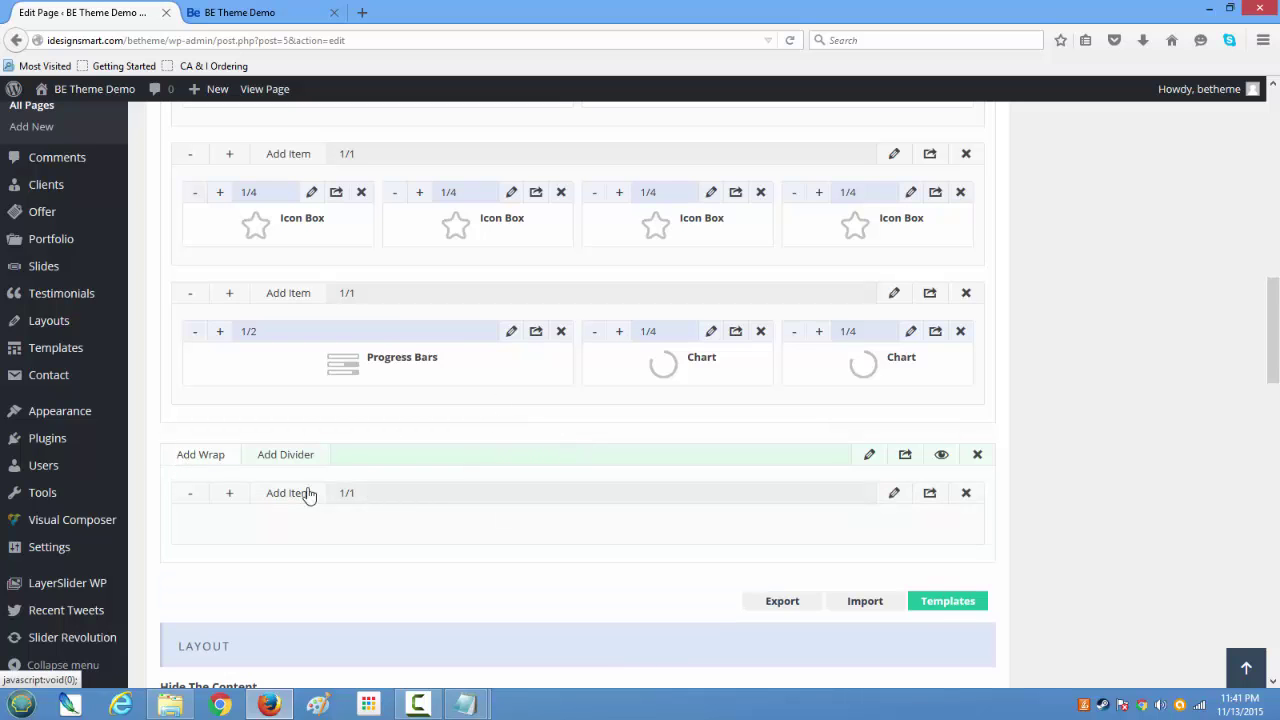
Add a Column item to the new section's wrap and widen it to full width (1/1)
{"action": "left_click", "coordinate": [289, 493]}
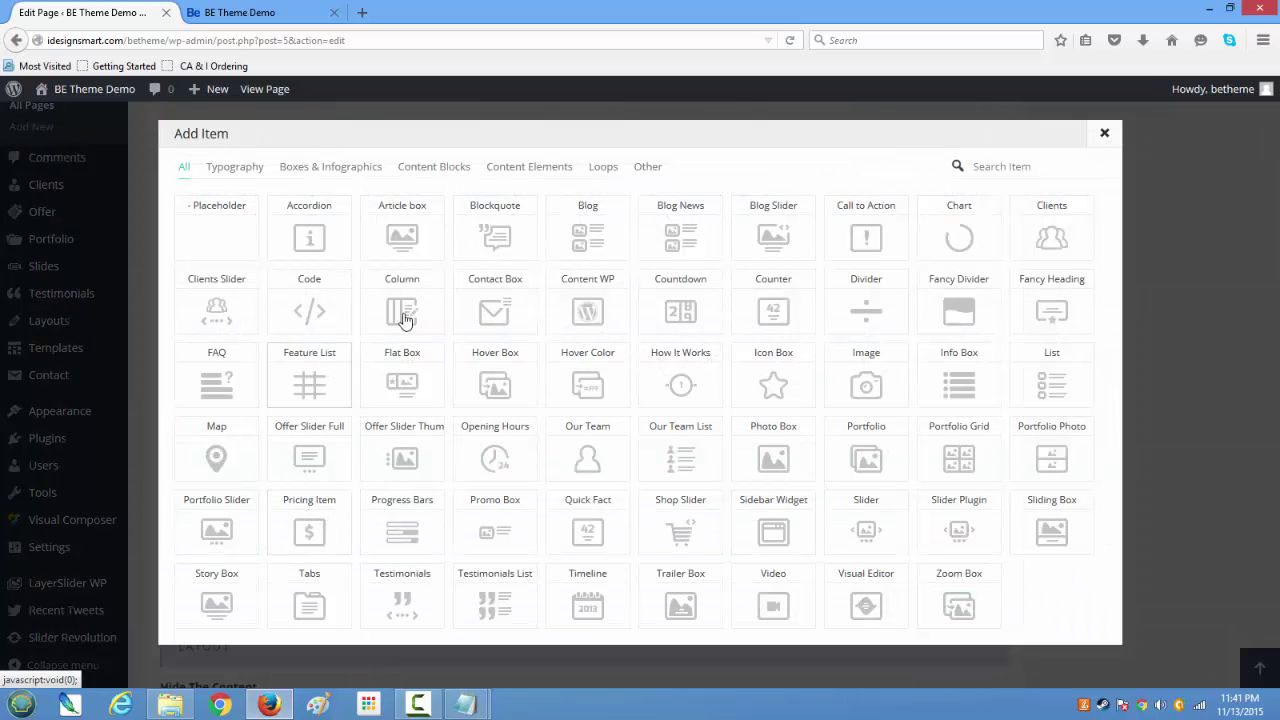
{"action": "left_click", "coordinate": [408, 316]}
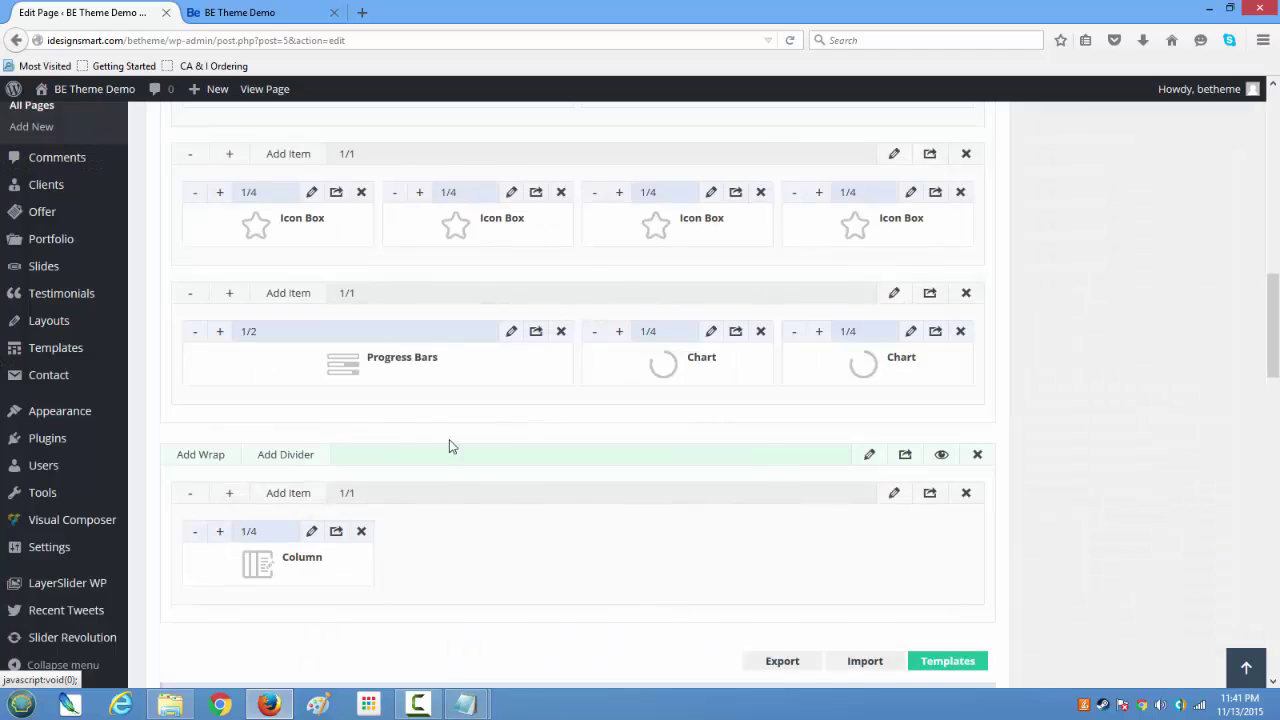
{"action": "left_click", "coordinate": [218, 533]}
{"action": "left_click", "coordinate": [218, 533]}
{"action": "left_click", "coordinate": [218, 533]}
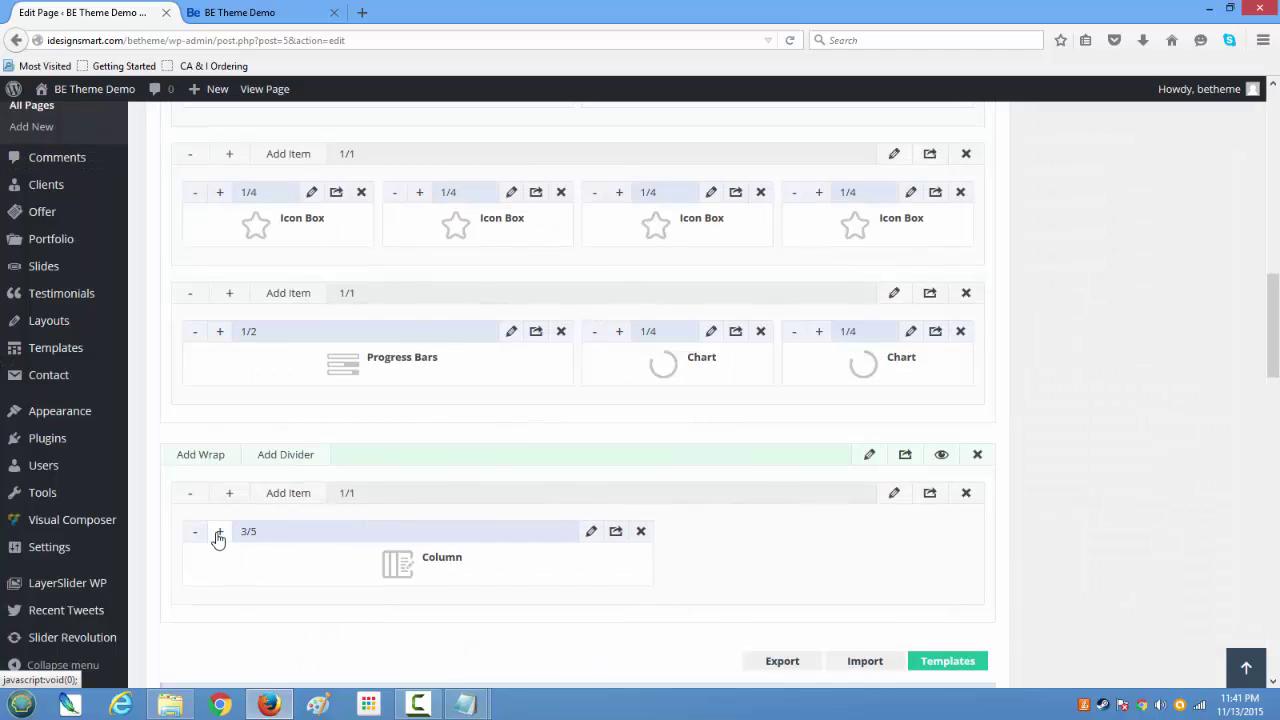
{"action": "left_click", "coordinate": [218, 533]}
{"action": "left_click", "coordinate": [218, 533]}
{"action": "left_click", "coordinate": [218, 533]}
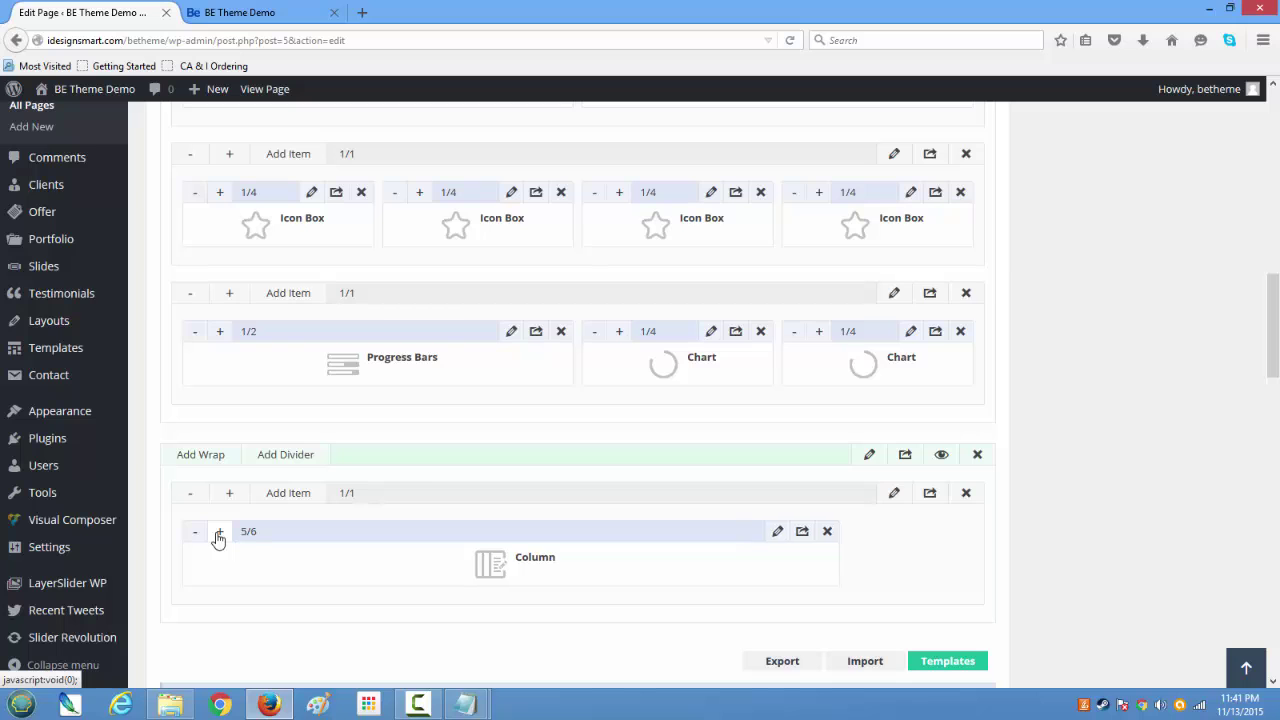
{"action": "left_click", "coordinate": [218, 533]}
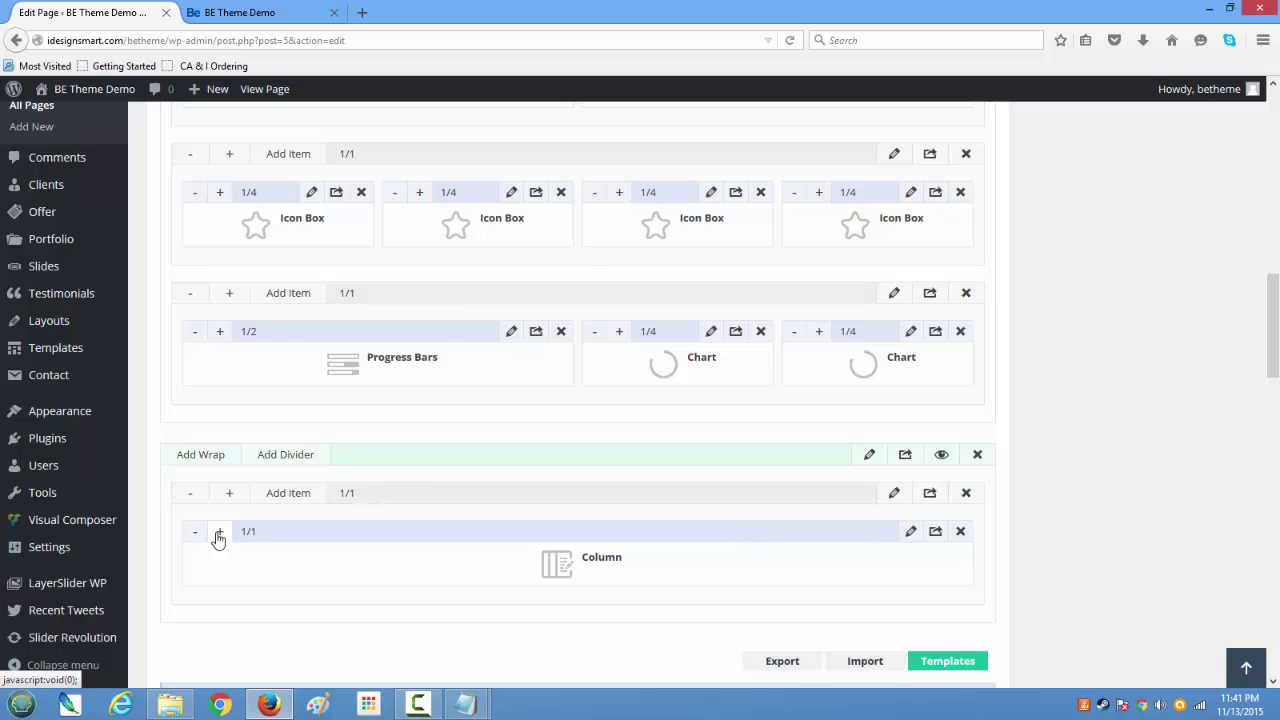
Copy the lorem ipsum paragraphs from the Notepad file and paste them into the new column's content
{"action": "left_click", "coordinate": [910, 537]}
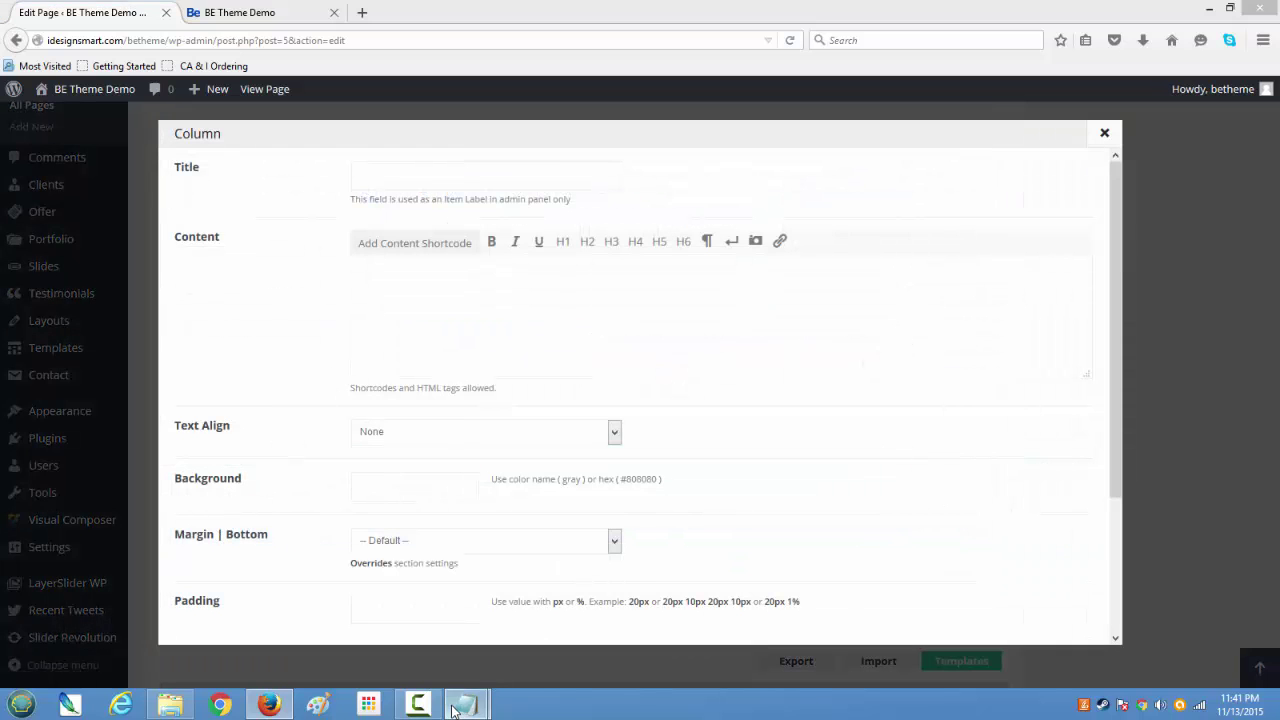
{"action": "mouse_move", "coordinate": [465, 705]}
{"action": "left_click", "coordinate": [566, 650]}
{"action": "scroll", "coordinate": [1054, 577], "scroll_direction": "down", "scroll_amount": 1}
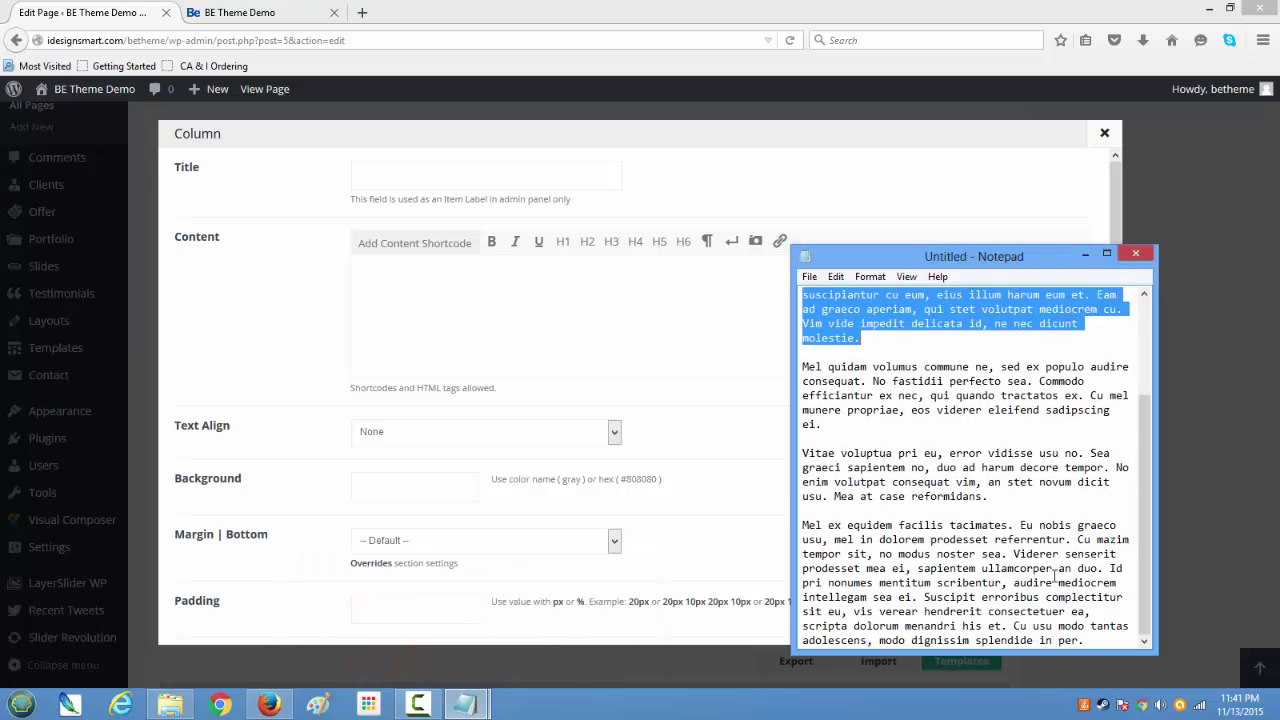
{"action": "left_click_drag", "start_coordinate": [1014, 507], "coordinate": [730, 252]}
{"action": "right_click", "coordinate": [893, 344]}
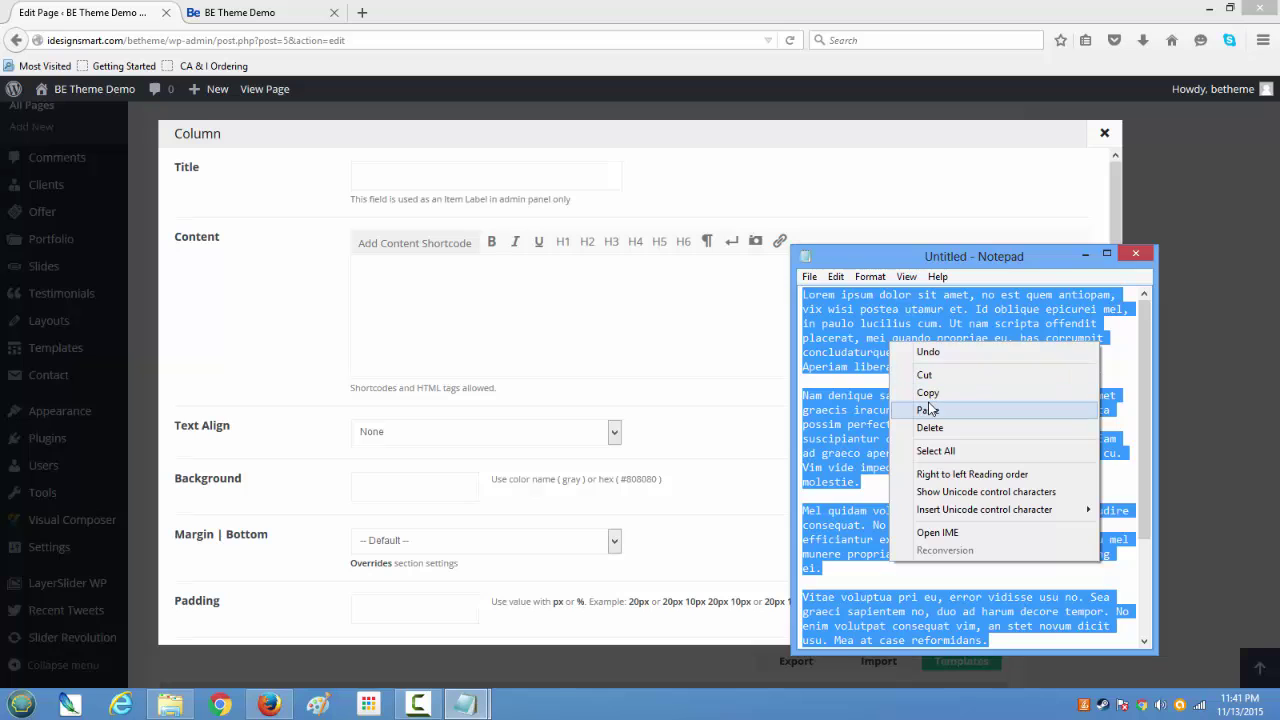
{"action": "left_click", "coordinate": [932, 392]}
{"action": "left_click", "coordinate": [629, 318]}
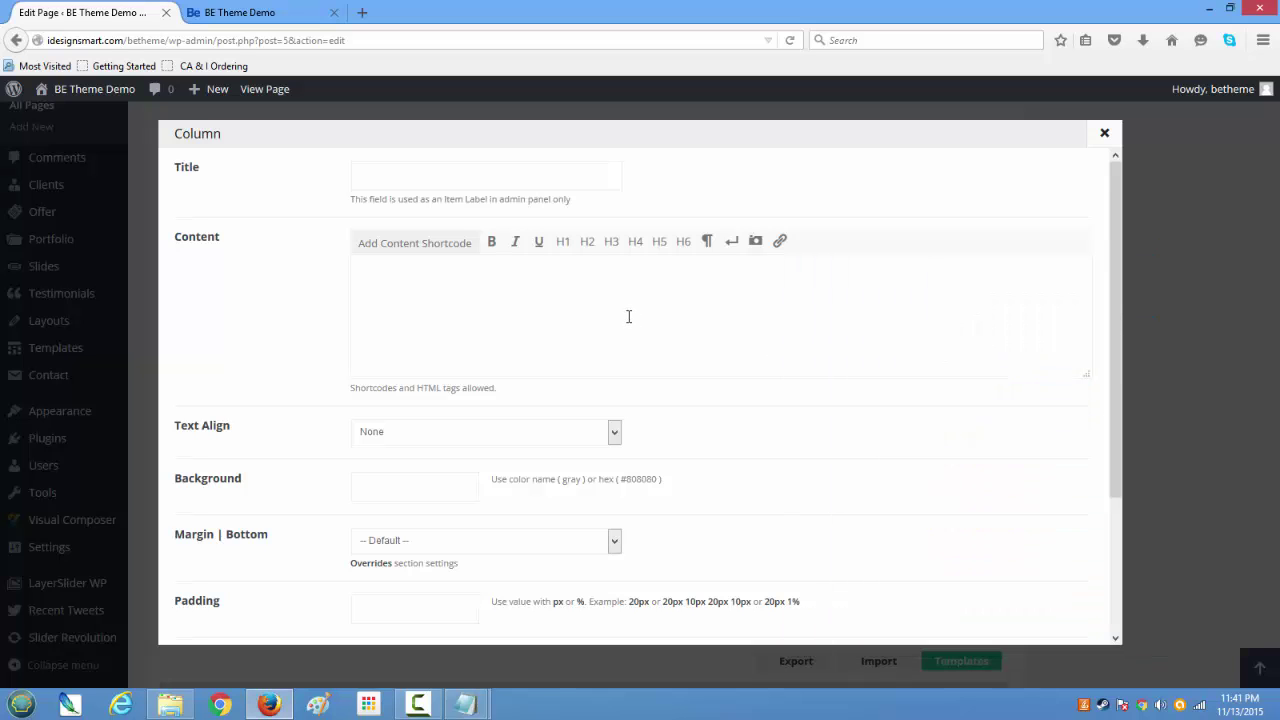
{"action": "key", "text": "ctrl+v"}
{"action": "scroll", "coordinate": [635, 303], "scroll_direction": "up", "scroll_amount": 3}
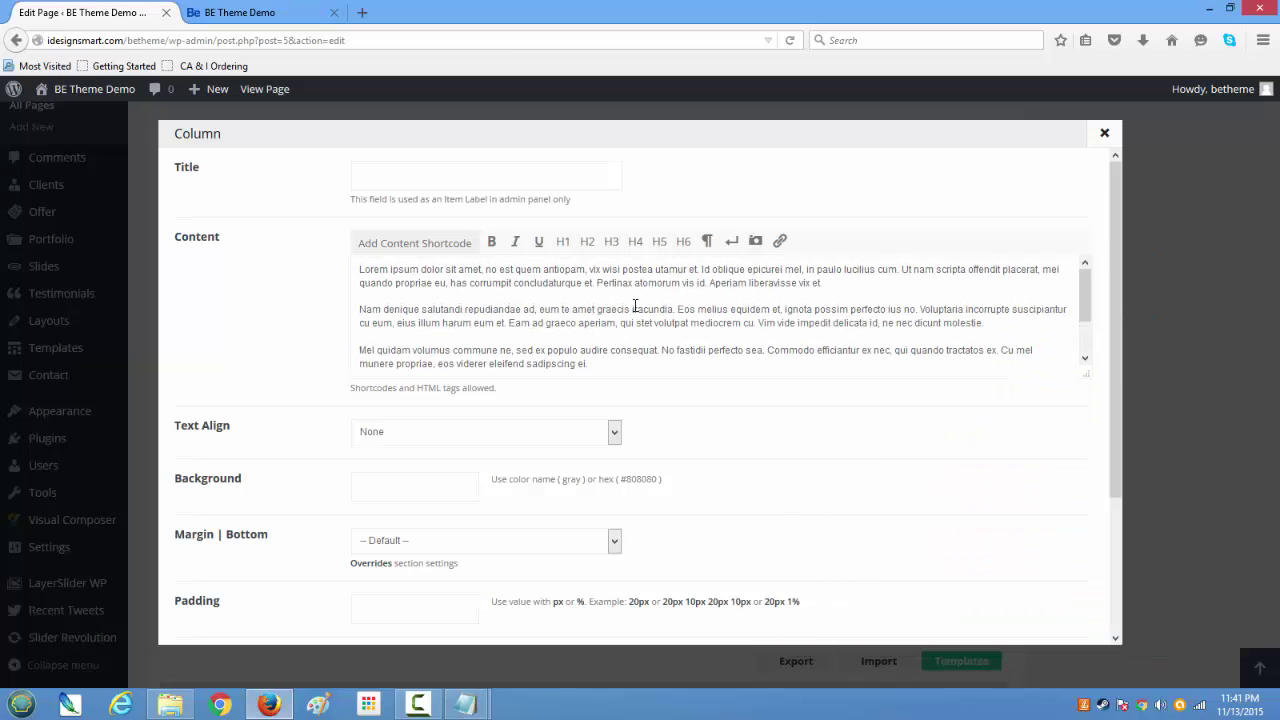
Add the line "More Cool Text" above the pasted paragraphs and format it as an H2 heading
{"action": "key", "text": "ctrl+Home"}
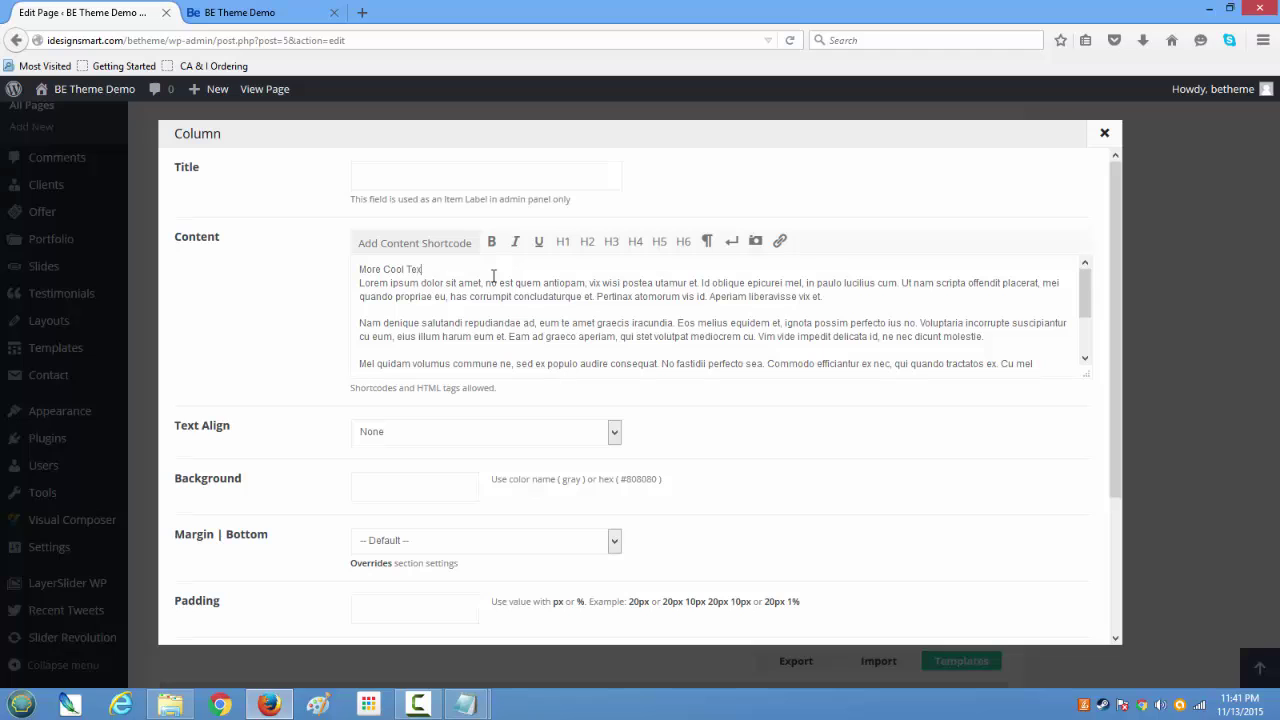
{"action": "left_click_drag", "start_coordinate": [441, 266], "coordinate": [340, 256]}
{"action": "left_click", "coordinate": [587, 242]}
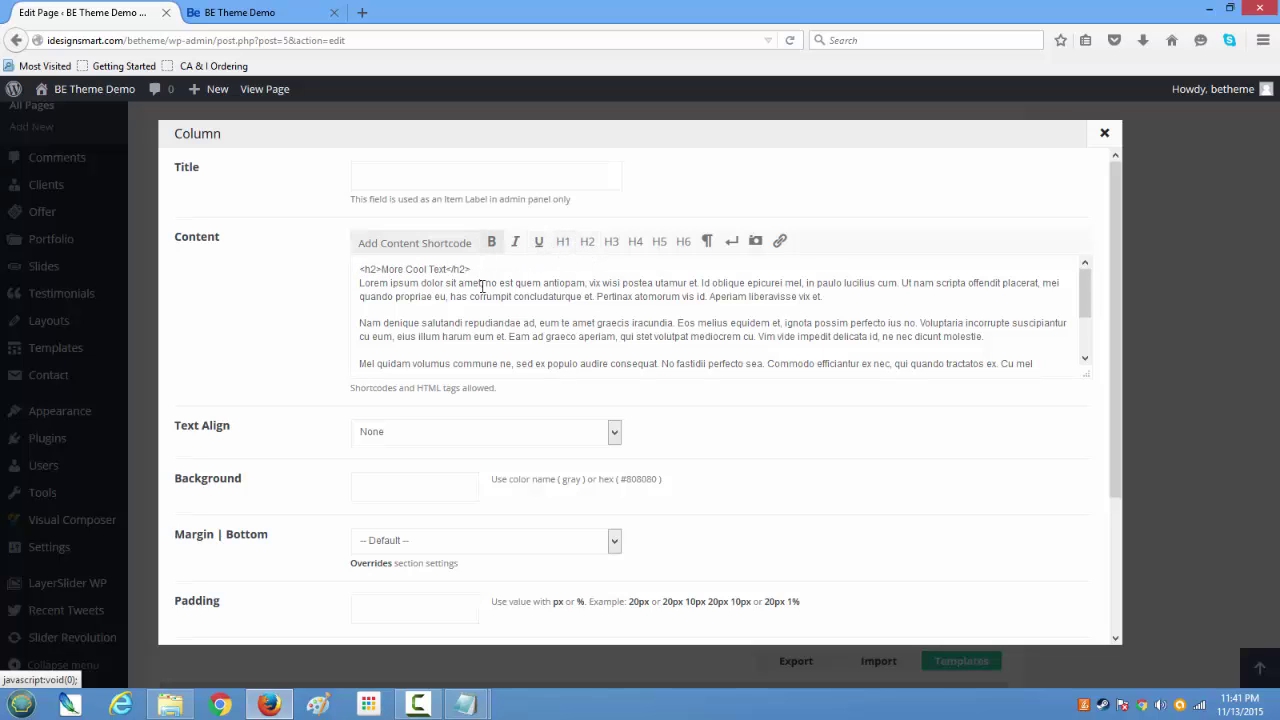
Set the column's text alignment to Center and its entrance animation to Zoom In Up, and save the column settings
{"action": "scroll", "coordinate": [503, 362], "scroll_direction": "down", "scroll_amount": 1}
{"action": "left_click", "coordinate": [450, 432]}
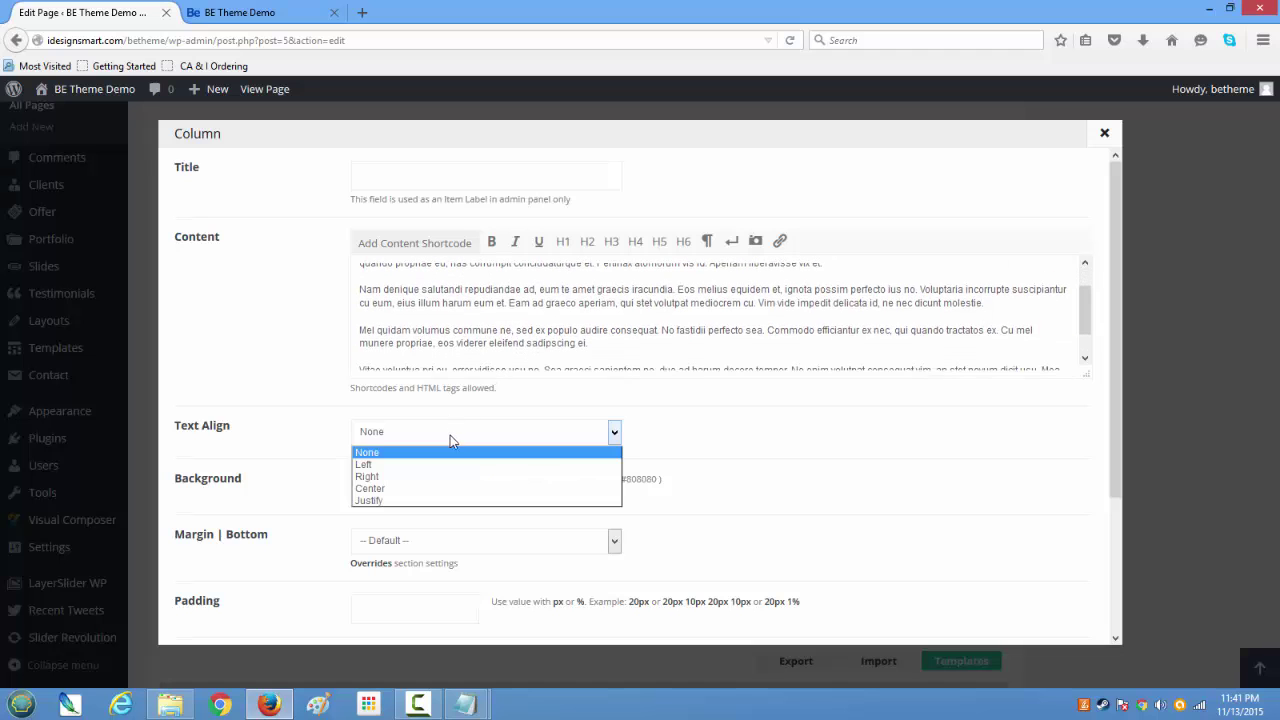
{"action": "left_click", "coordinate": [440, 489]}
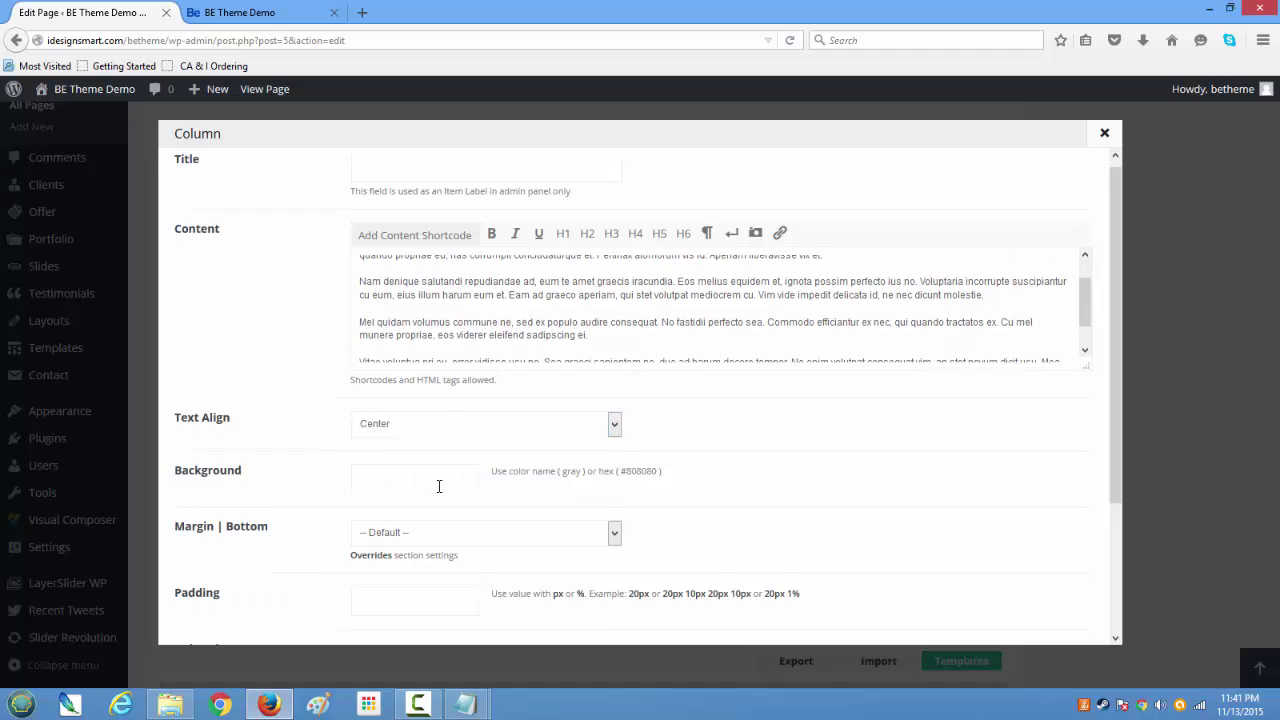
{"action": "scroll", "coordinate": [437, 486], "scroll_direction": "down", "scroll_amount": 3}
{"action": "left_click", "coordinate": [438, 489]}
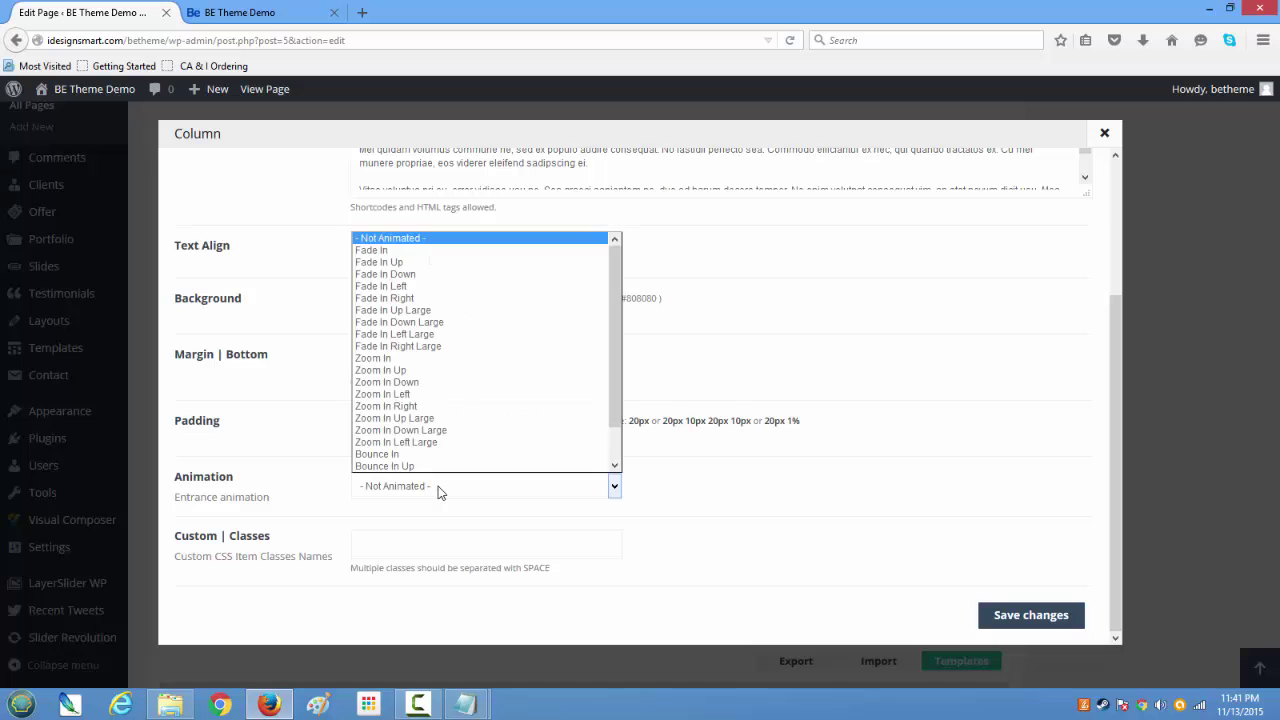
{"action": "left_click", "coordinate": [434, 370]}
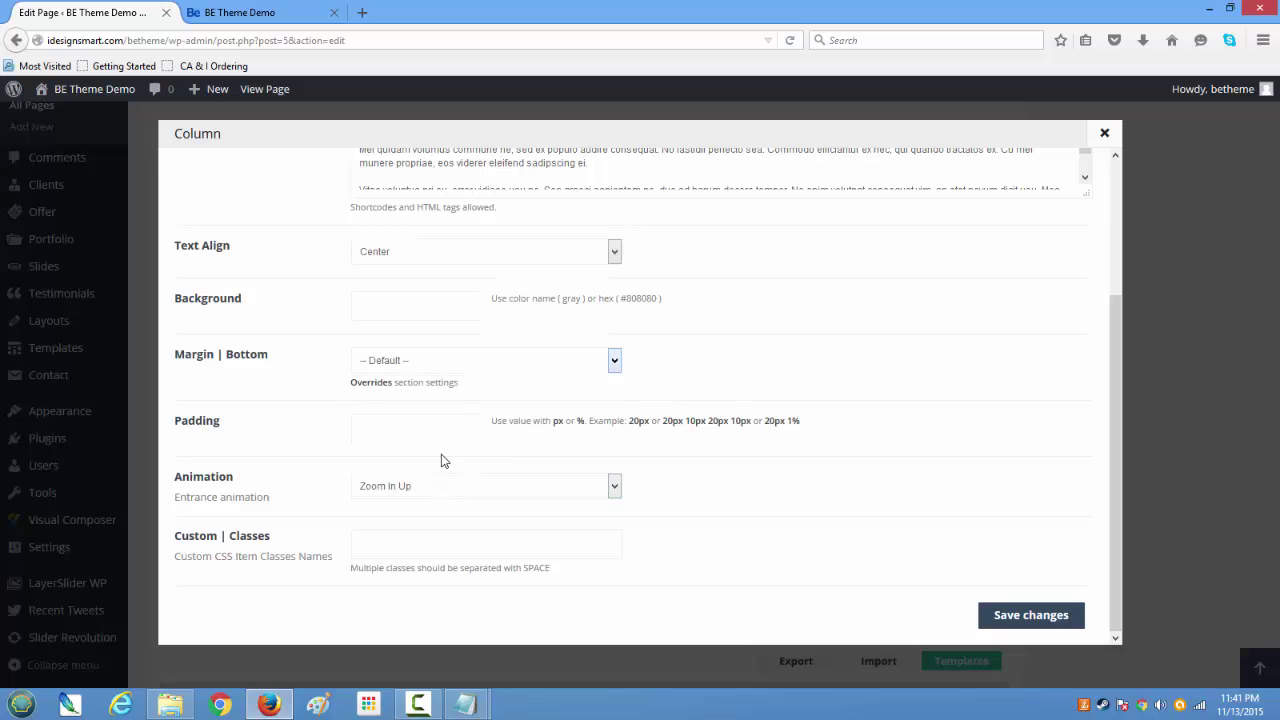
{"action": "scroll", "coordinate": [590, 475], "scroll_direction": "up", "scroll_amount": 3}
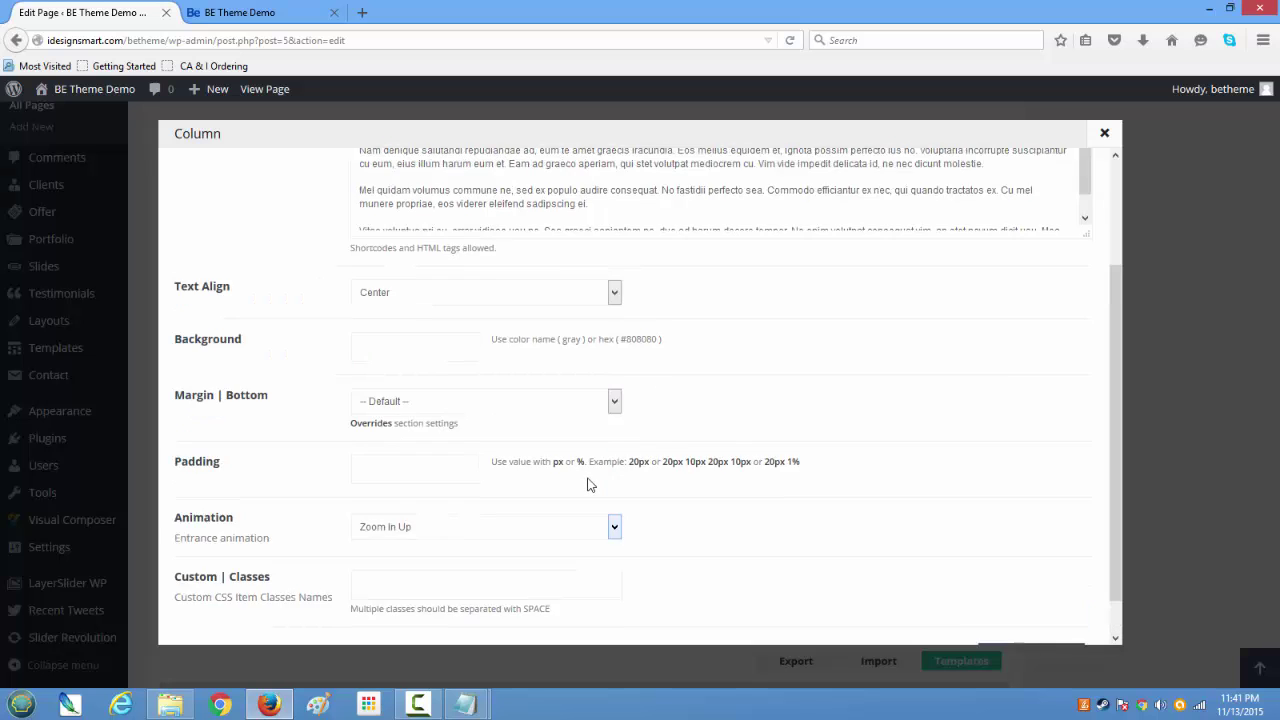
{"action": "scroll", "coordinate": [612, 477], "scroll_direction": "down", "scroll_amount": 3}
{"action": "left_click", "coordinate": [1031, 615]}
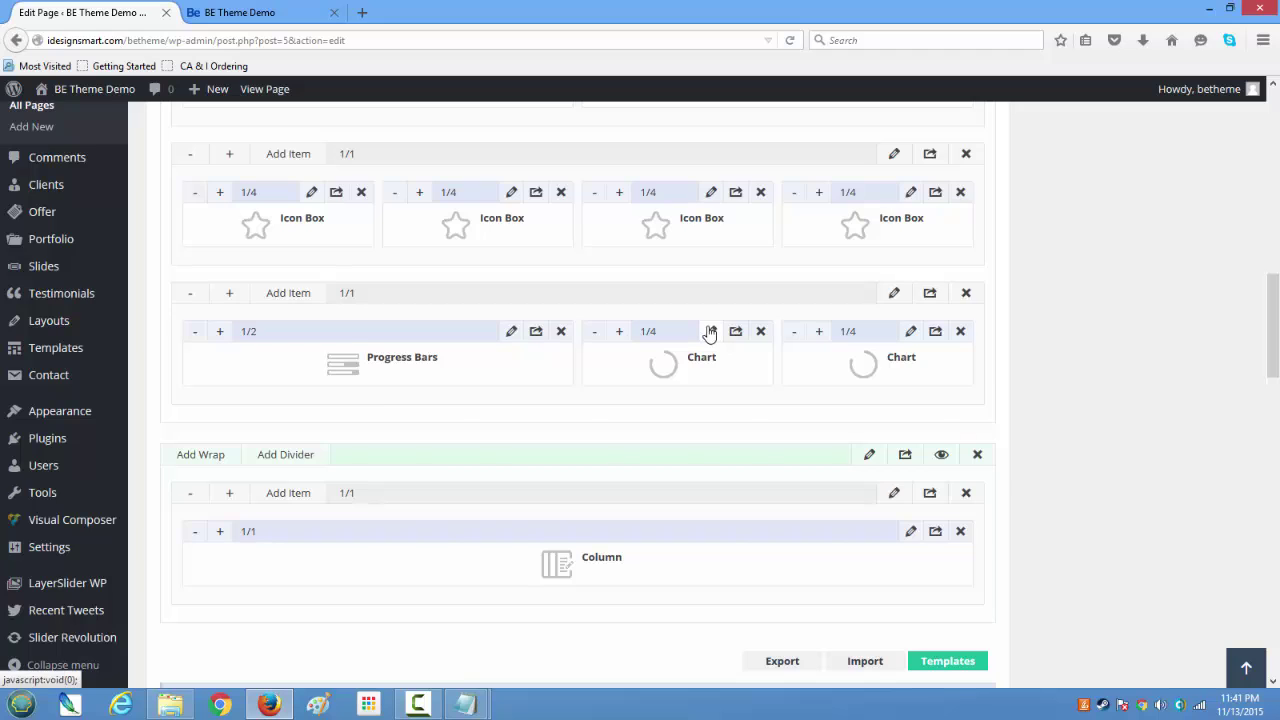
Review the label, icon, image and title options of the first chart beside the progress bars, and close its settings
{"action": "left_click", "coordinate": [710, 331]}
{"action": "scroll", "coordinate": [631, 413], "scroll_direction": "down", "scroll_amount": 3}
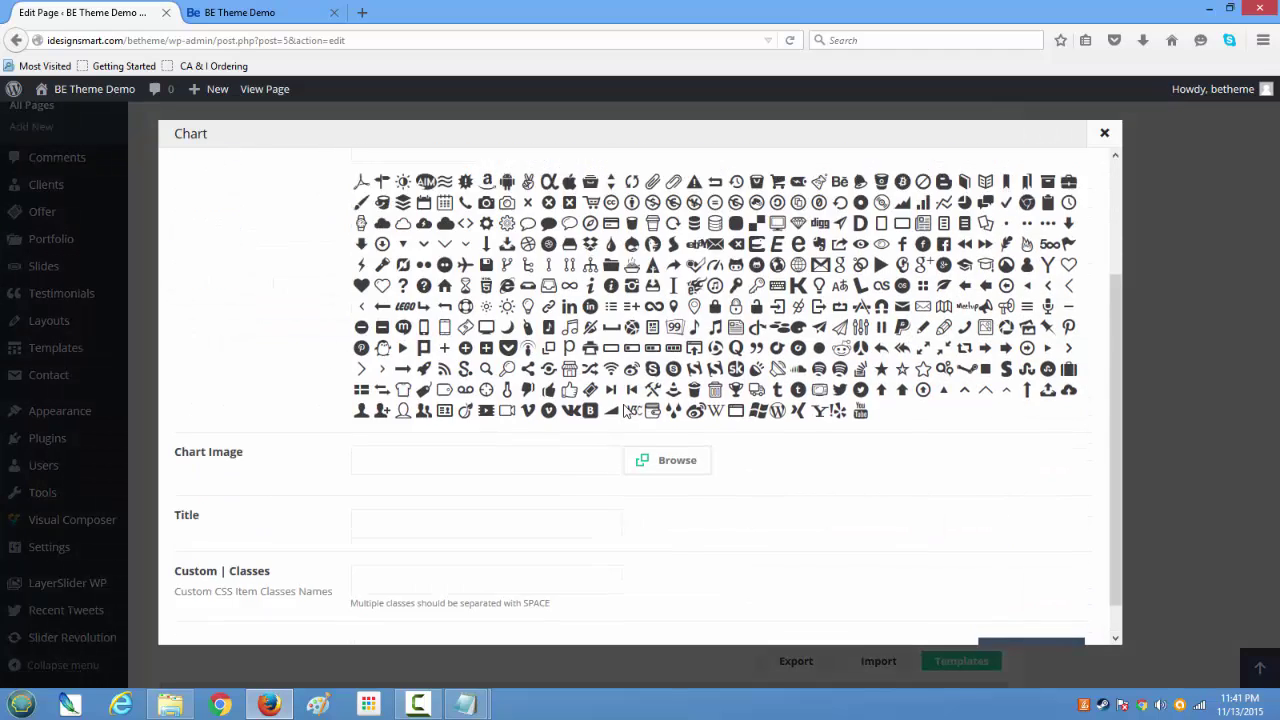
{"action": "scroll", "coordinate": [631, 413], "scroll_direction": "up", "scroll_amount": 3}
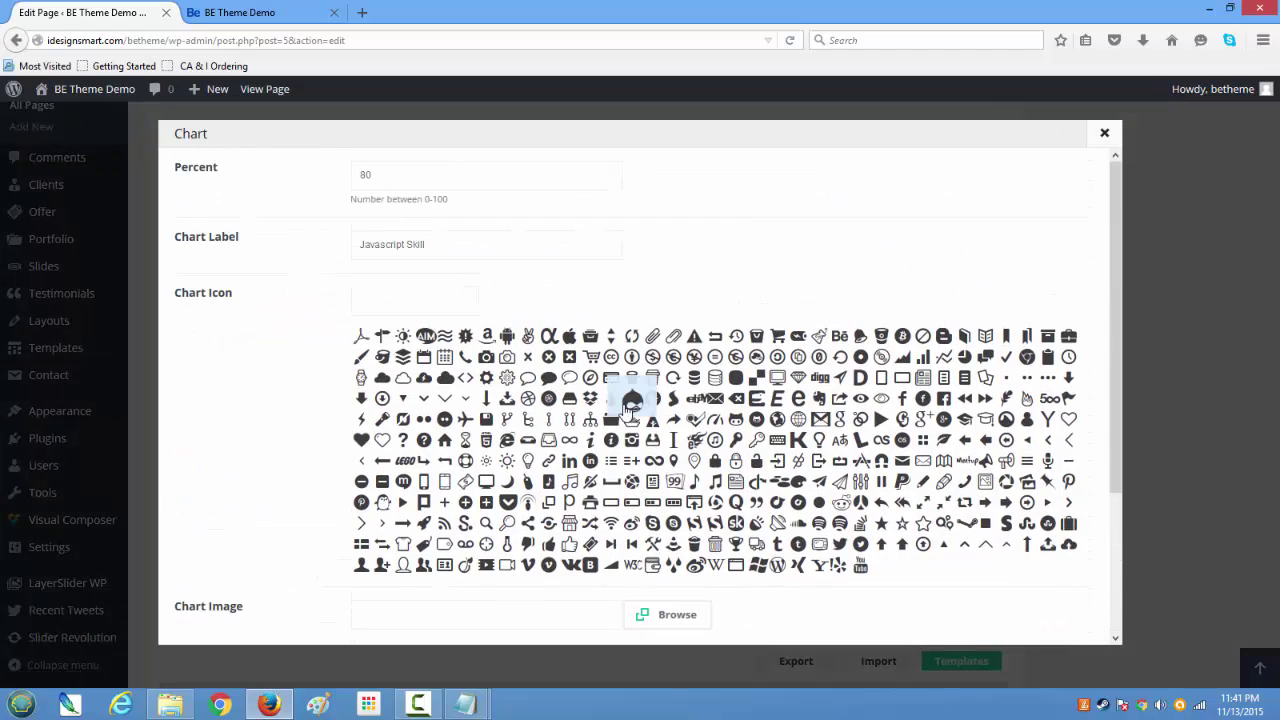
{"action": "left_click", "coordinate": [1103, 134]}
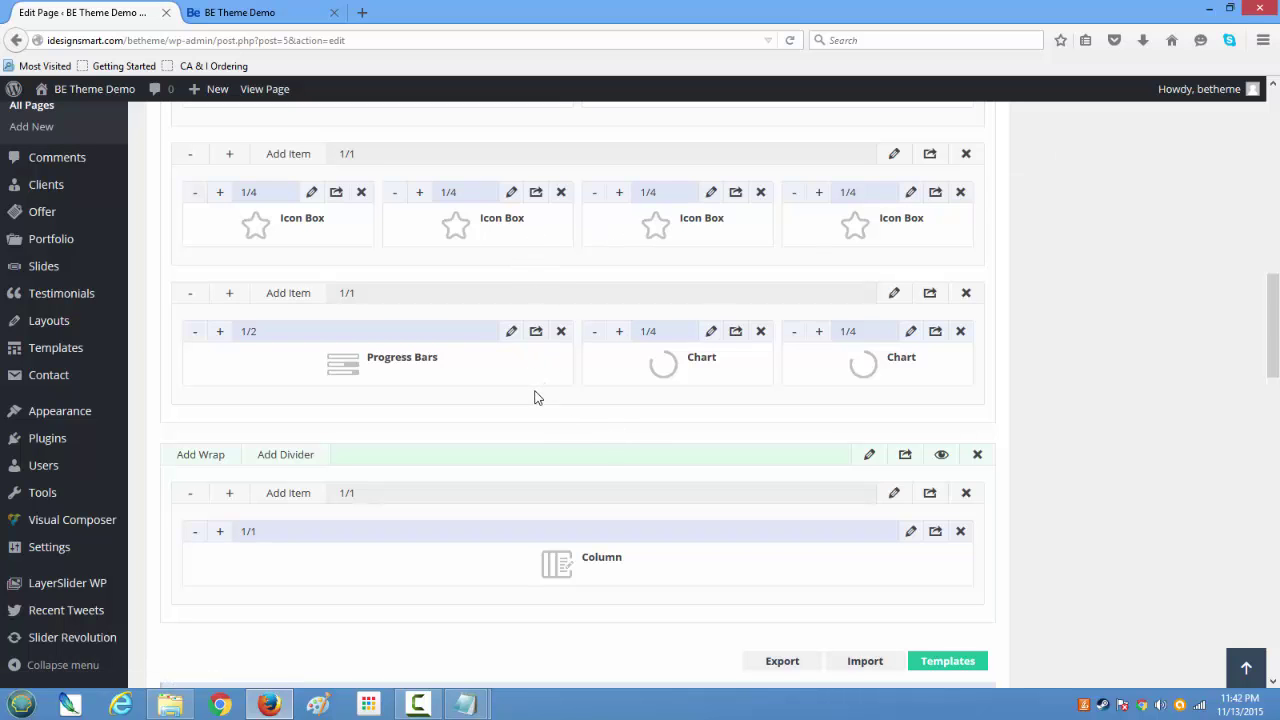
{"action": "scroll", "coordinate": [534, 397], "scroll_direction": "down", "scroll_amount": 3}
{"action": "scroll", "coordinate": [534, 397], "scroll_direction": "up", "scroll_amount": 3}
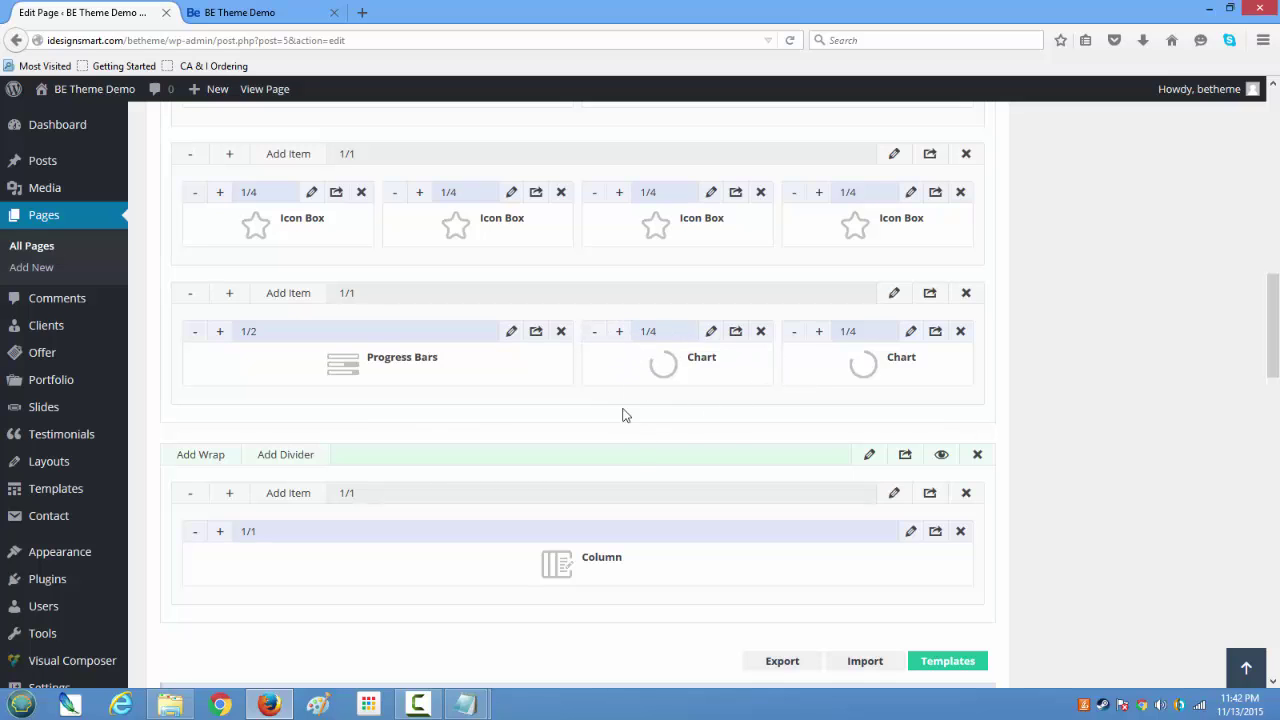
{"action": "left_click", "coordinate": [288, 154]}
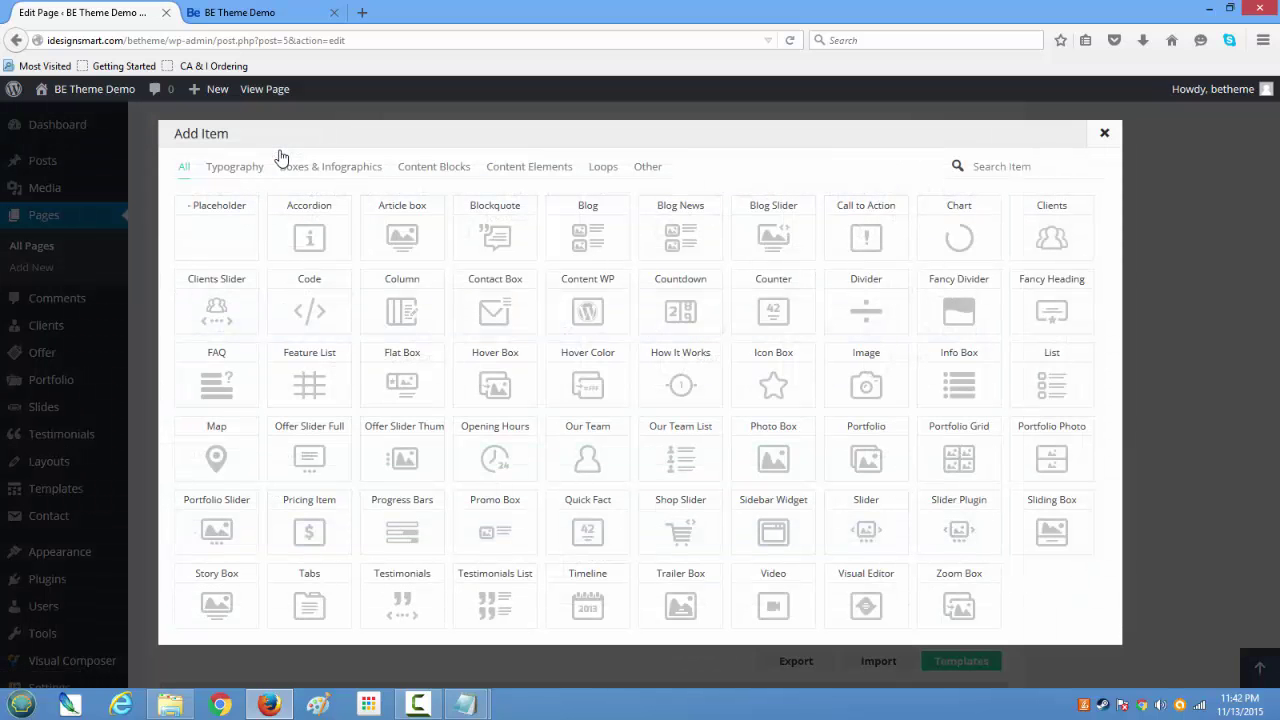
{"action": "left_click", "coordinate": [1104, 133]}
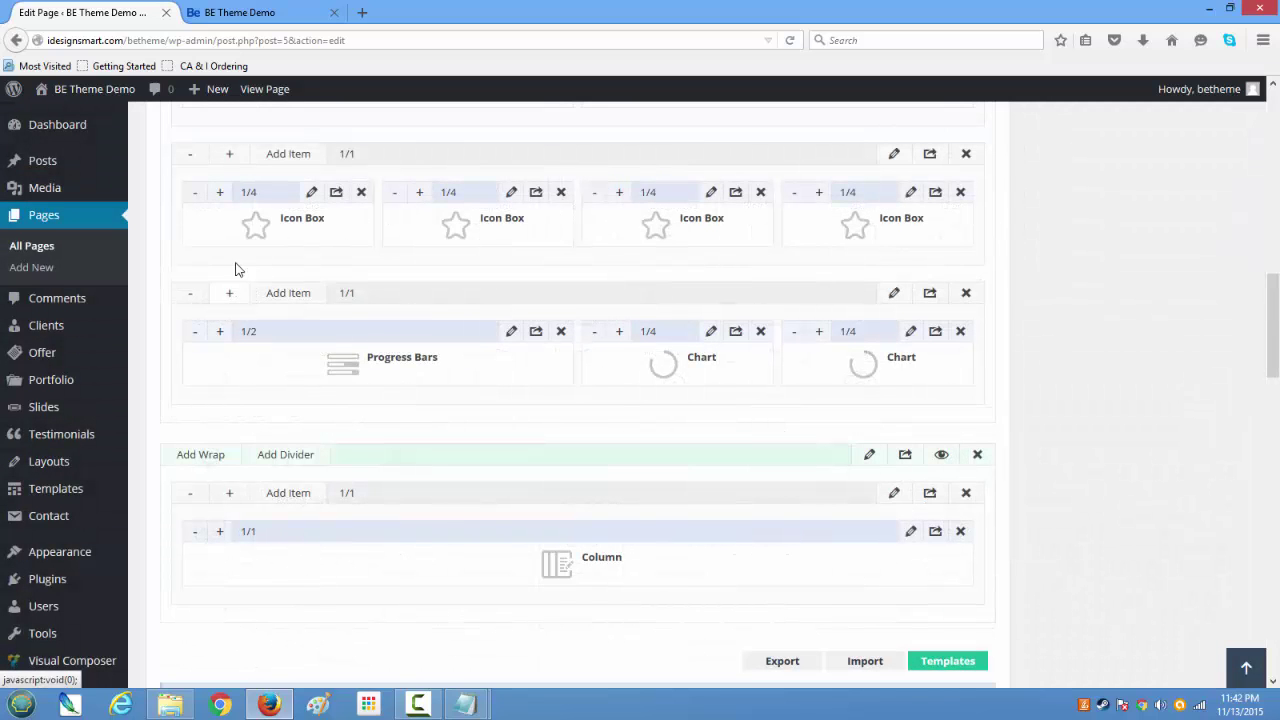
Add a new wrap below the progress bars and charts in the first section and insert a Blog item in it
{"action": "scroll", "coordinate": [268, 250], "scroll_direction": "up", "scroll_amount": 3}
{"action": "scroll", "coordinate": [262, 255], "scroll_direction": "up", "scroll_amount": 6}
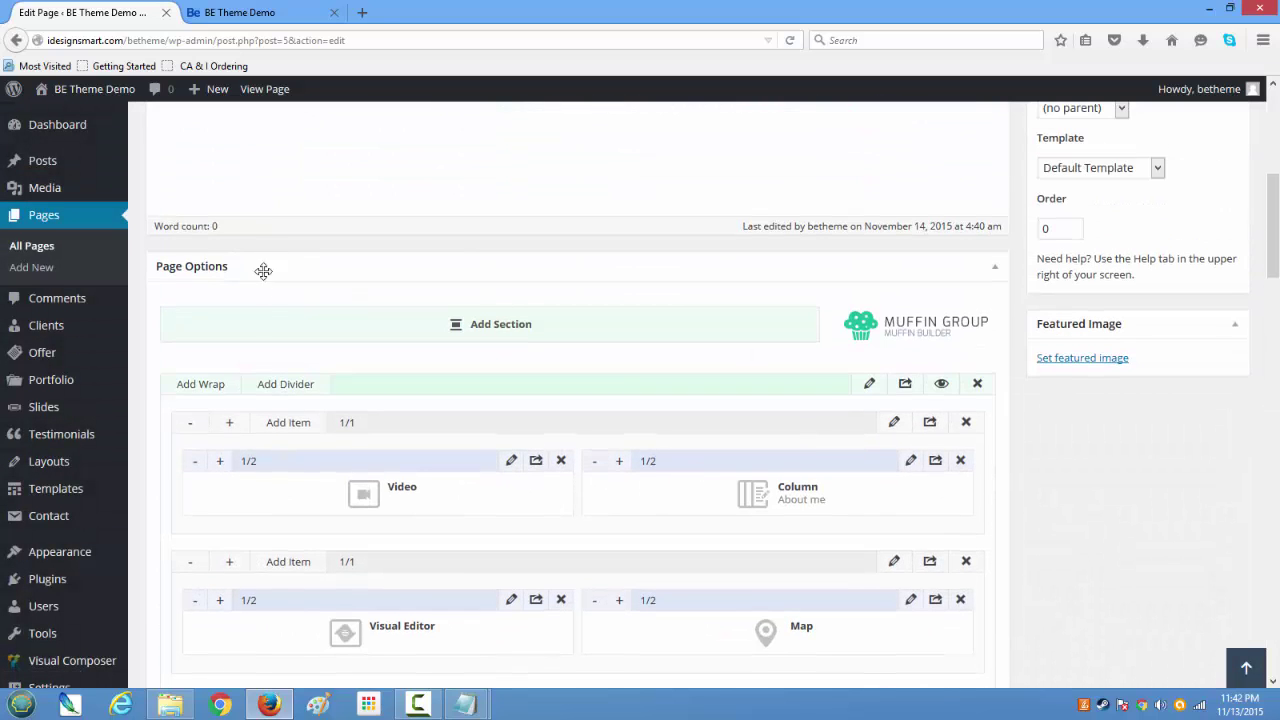
{"action": "scroll", "coordinate": [314, 414], "scroll_direction": "down", "scroll_amount": 15}
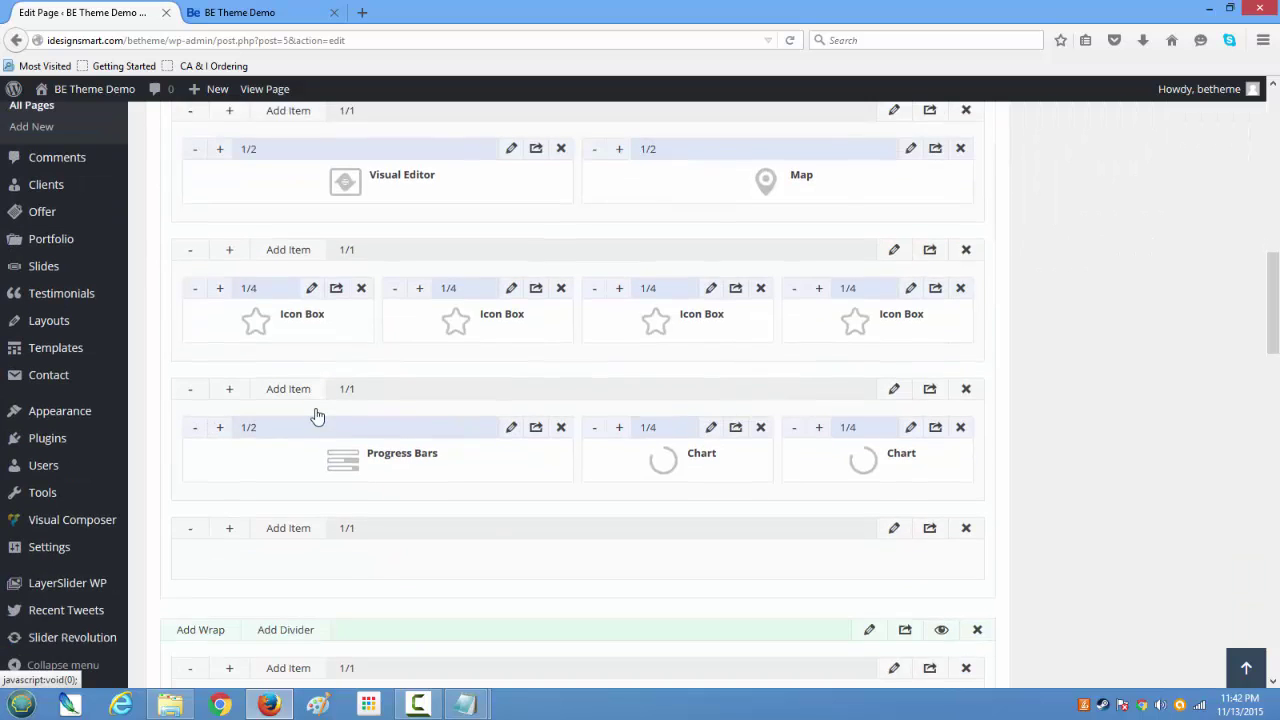
{"action": "scroll", "coordinate": [316, 418], "scroll_direction": "up", "scroll_amount": 3}
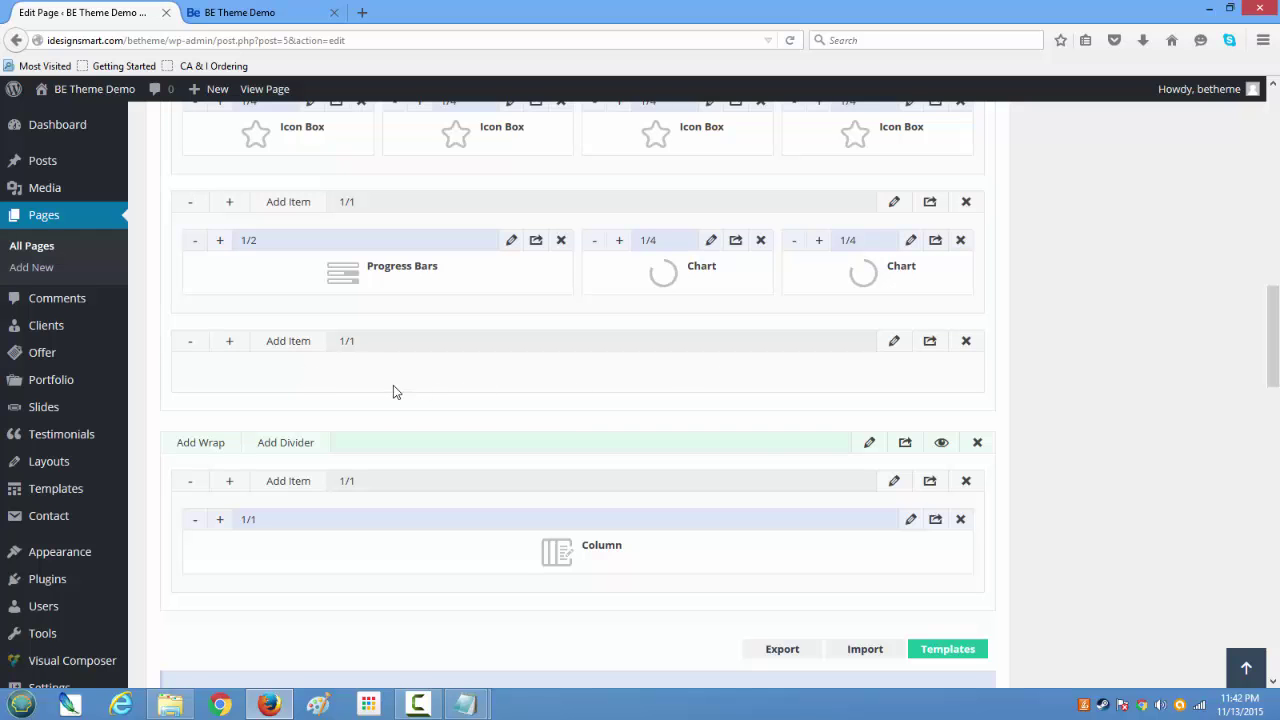
{"action": "left_click", "coordinate": [290, 345]}
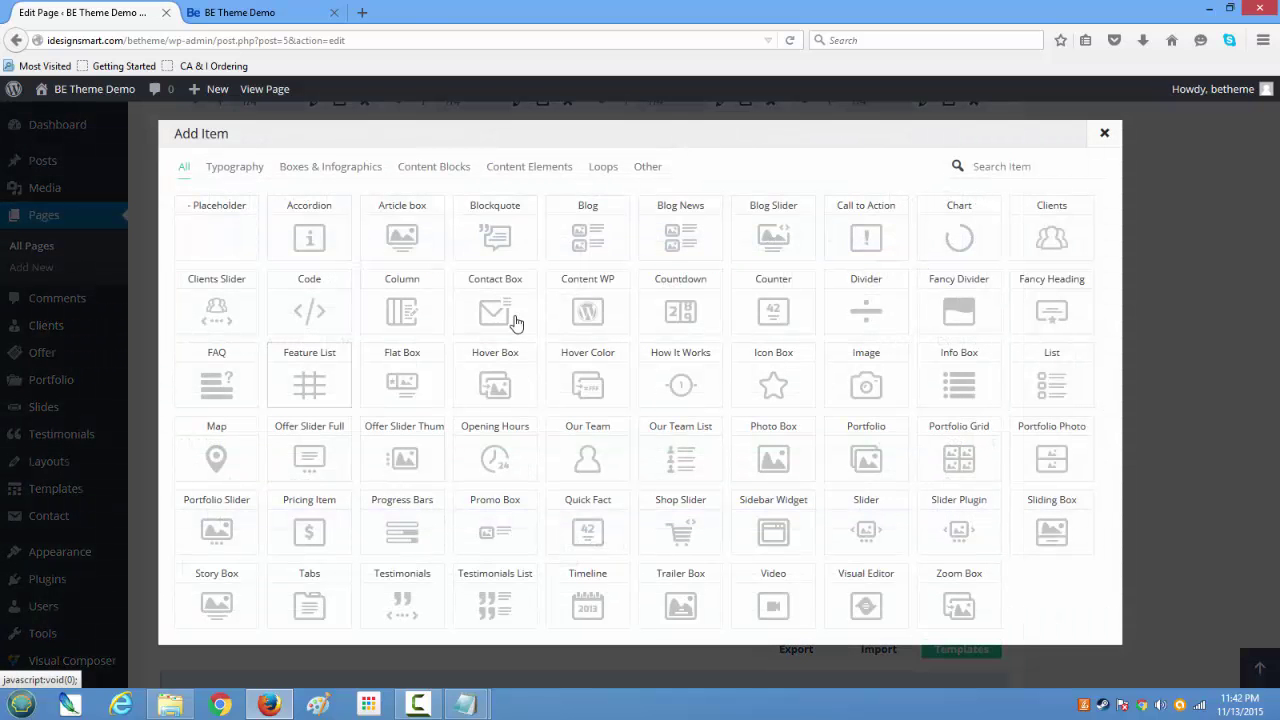
{"action": "left_click", "coordinate": [584, 240]}
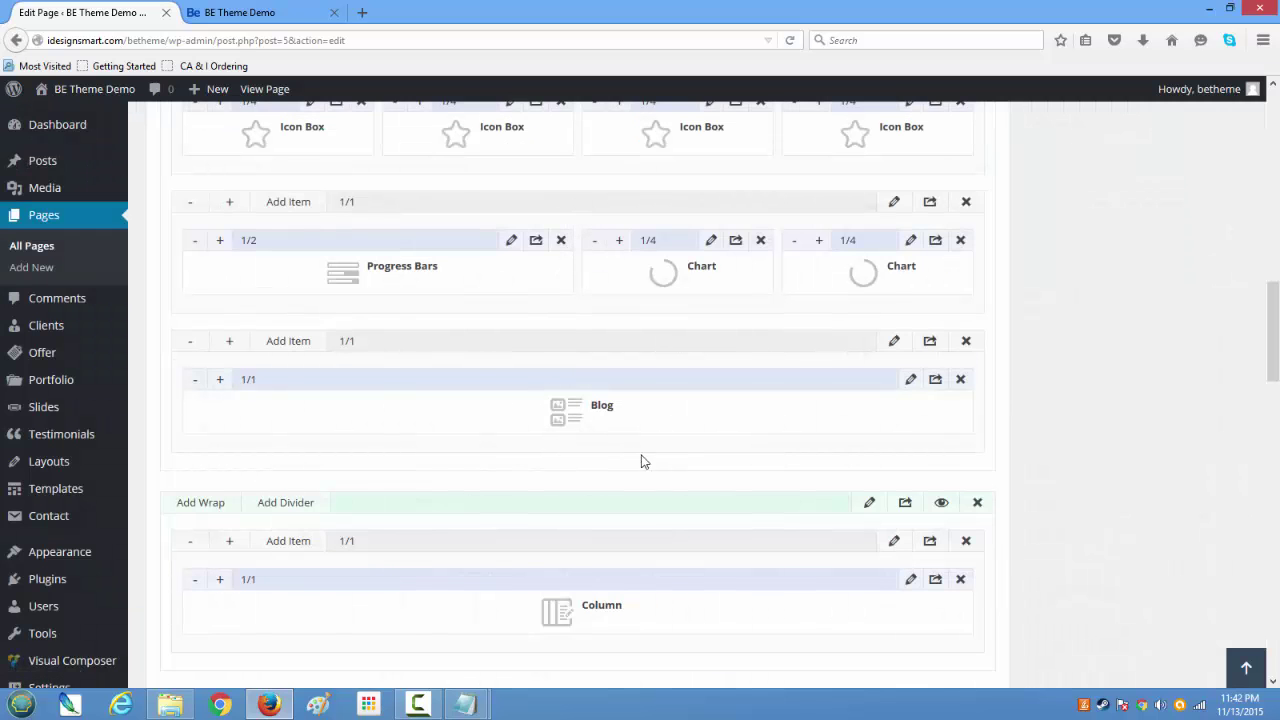
Review the Blog item's style and greyscale options, keeping Classic style and Greyscale Images set to No, and save its settings
{"action": "left_click", "coordinate": [911, 381]}
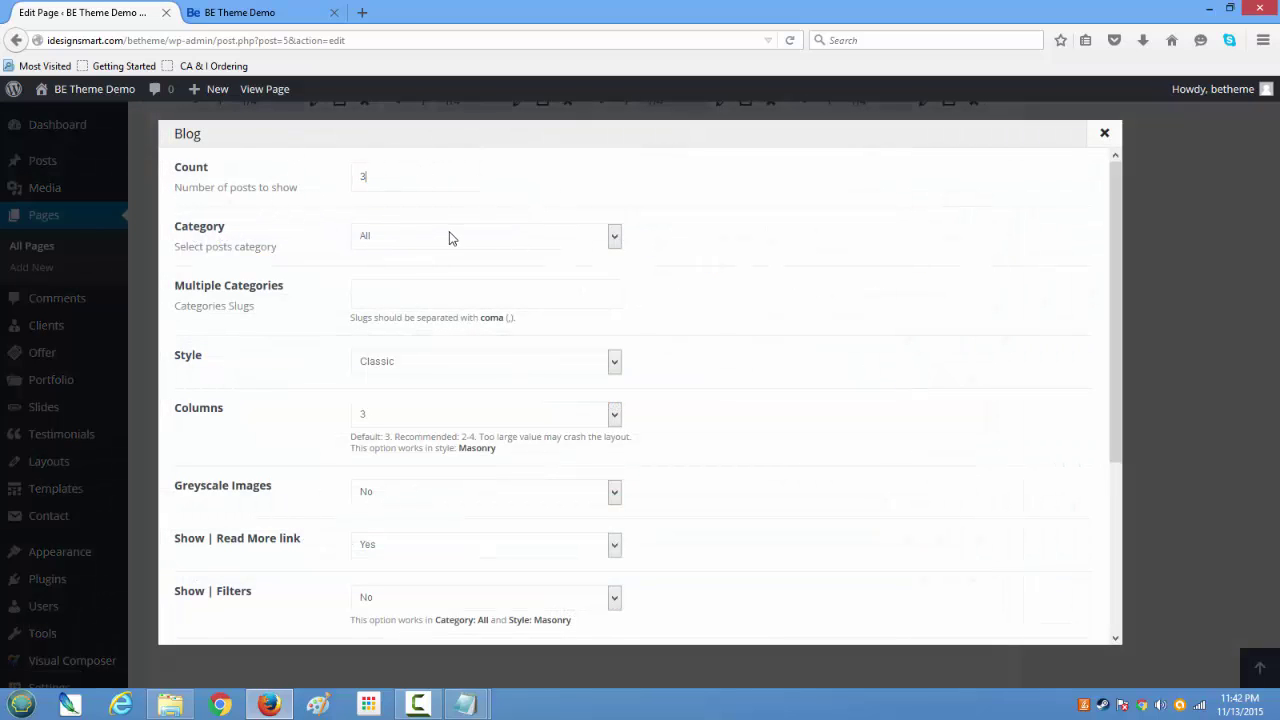
{"action": "left_click", "coordinate": [538, 366]}
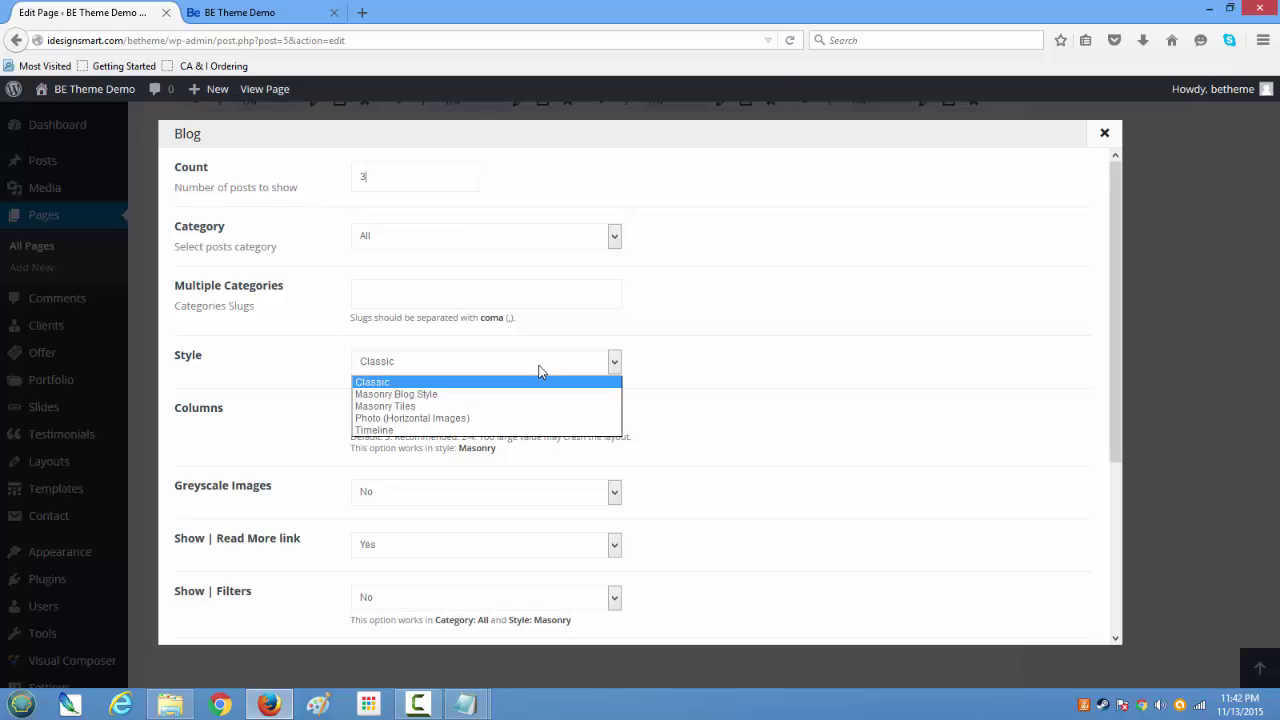
{"action": "left_click", "coordinate": [538, 366]}
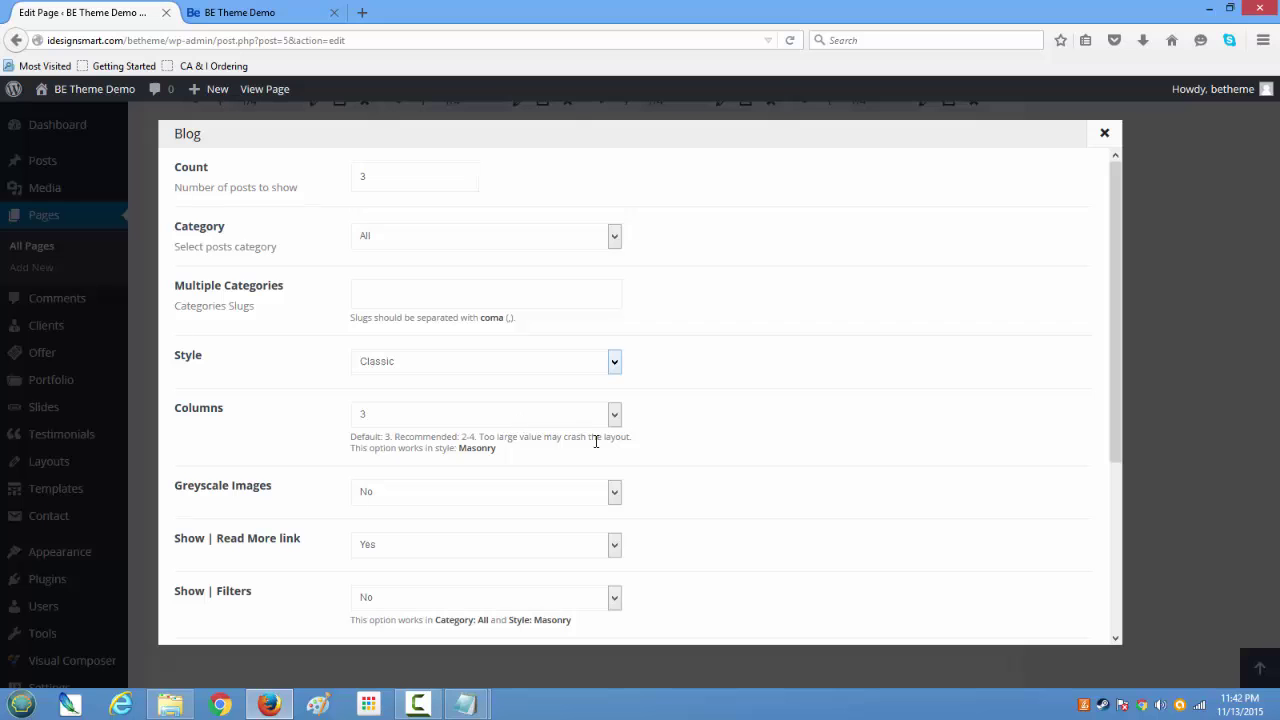
{"action": "scroll", "coordinate": [517, 512], "scroll_direction": "down", "scroll_amount": 4}
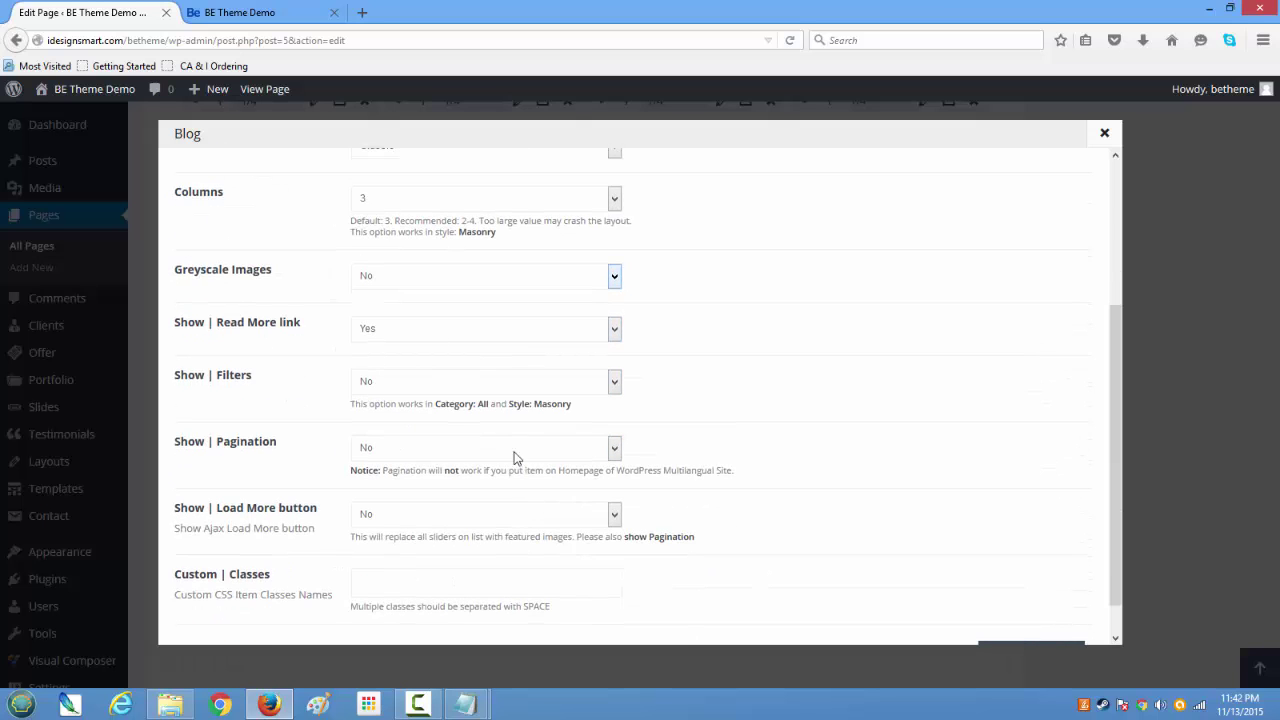
{"action": "left_click", "coordinate": [429, 275]}
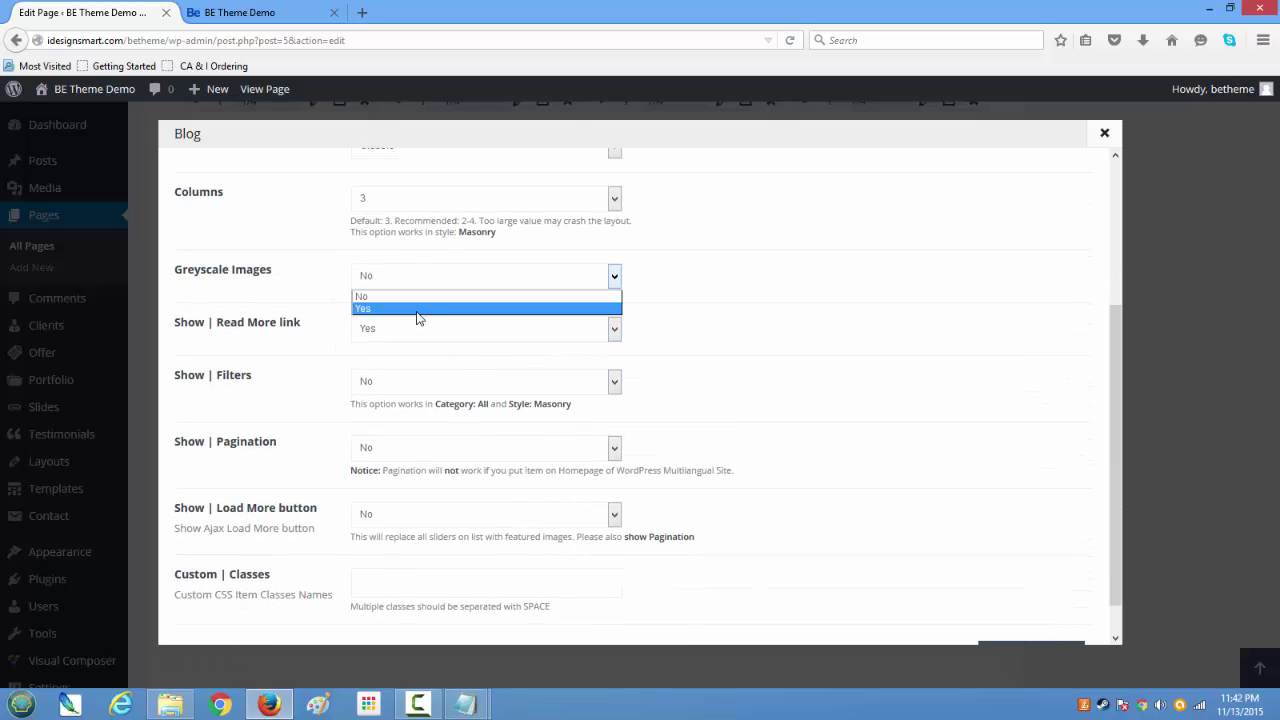
{"action": "left_click", "coordinate": [418, 309]}
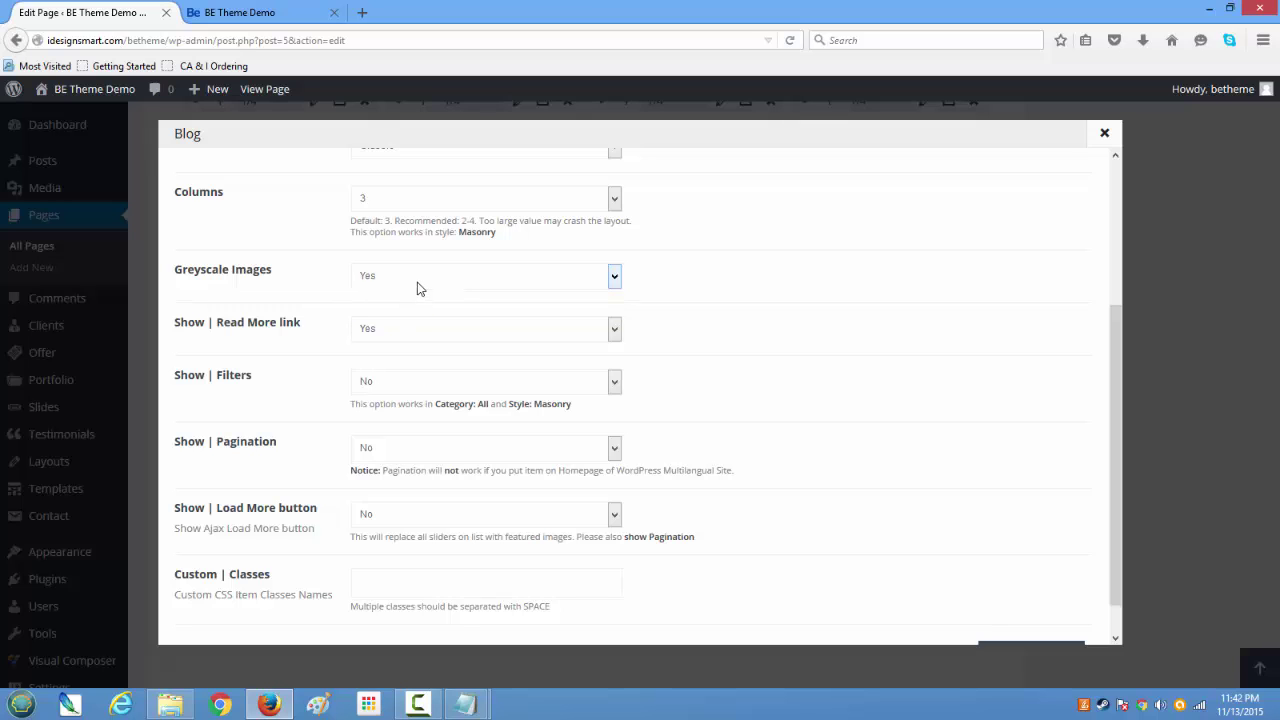
{"action": "left_click", "coordinate": [419, 285]}
{"action": "left_click", "coordinate": [416, 302]}
{"action": "scroll", "coordinate": [417, 302], "scroll_direction": "down", "scroll_amount": 1}
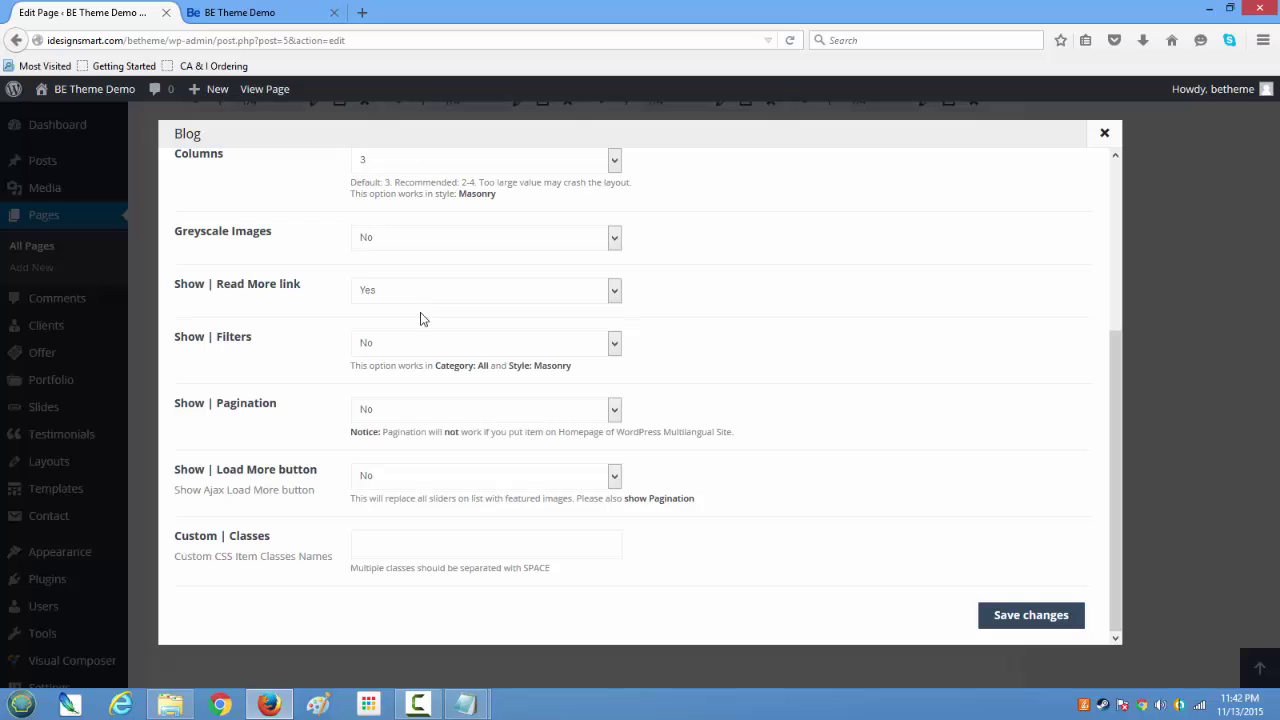
{"action": "left_click", "coordinate": [1038, 617]}
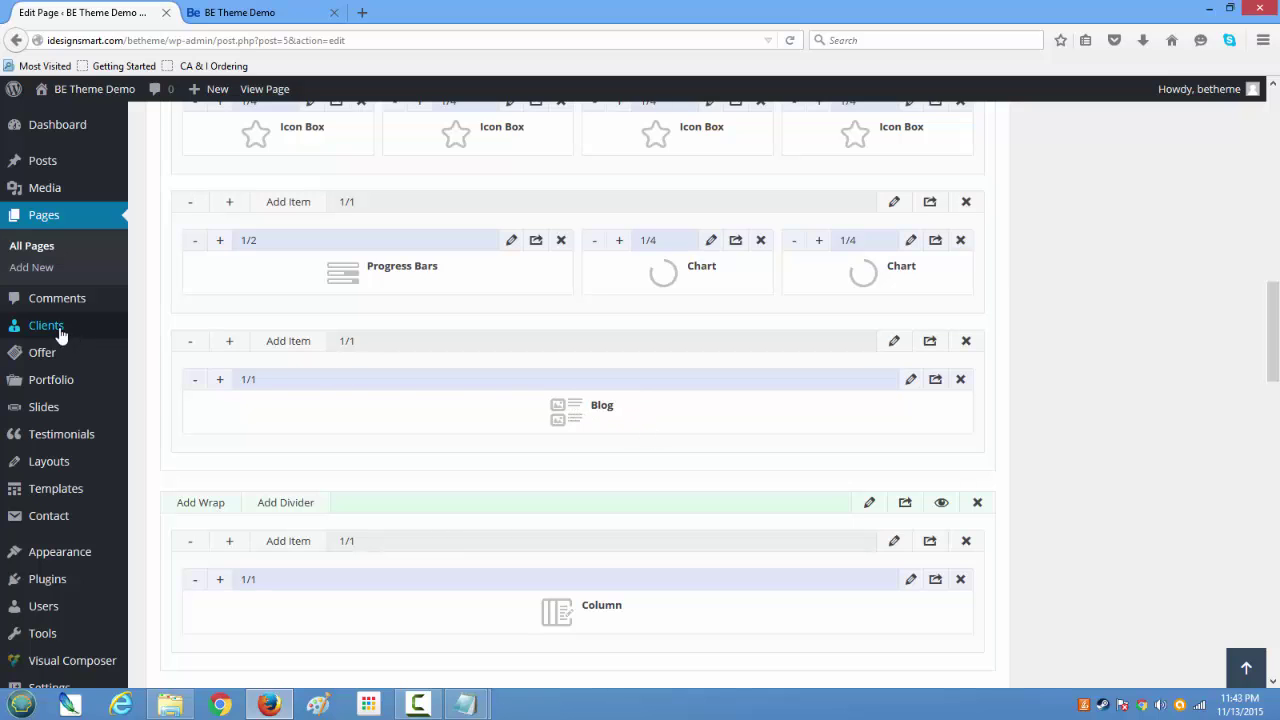
{"action": "mouse_move", "coordinate": [58, 362]}
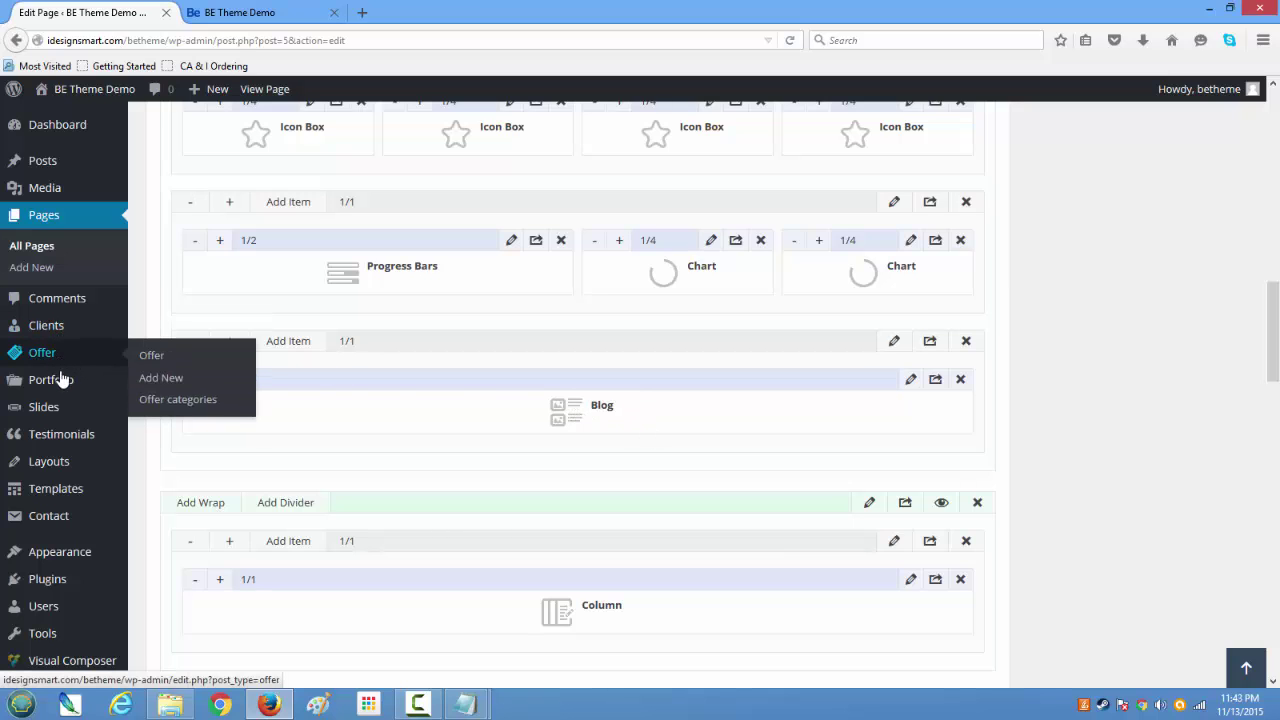
{"action": "mouse_move", "coordinate": [60, 388]}
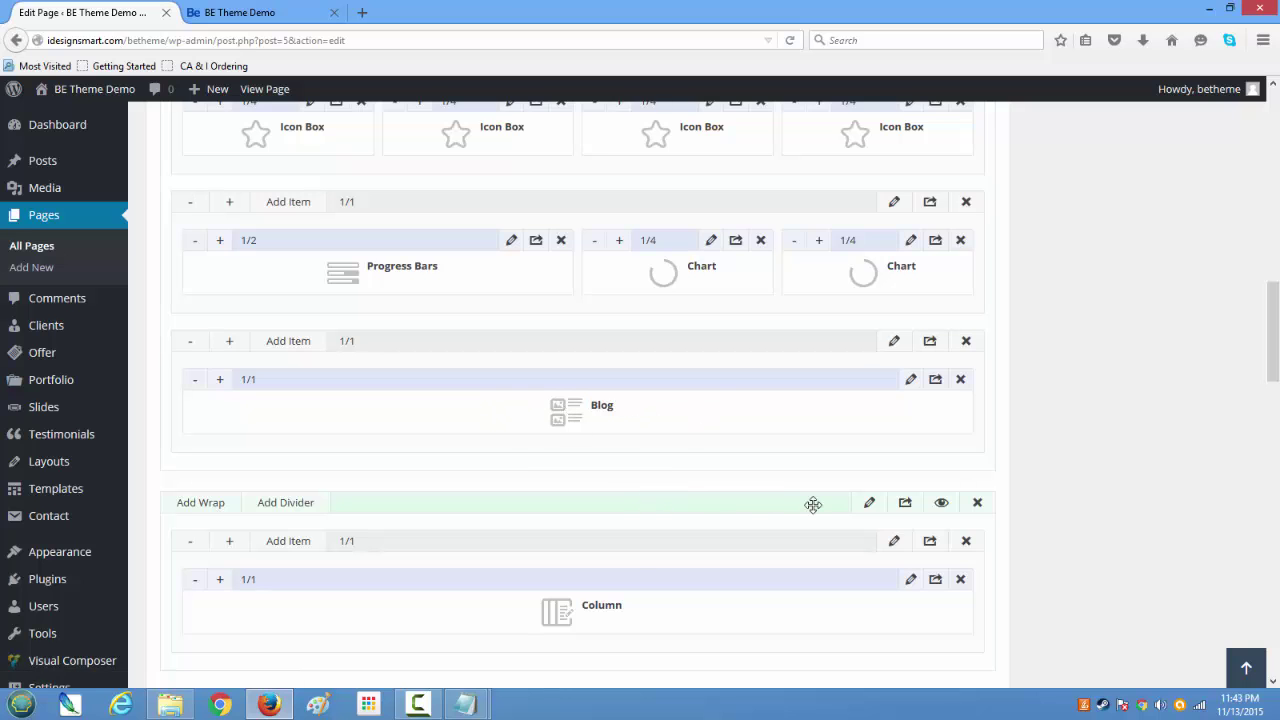
{"action": "left_click", "coordinate": [910, 579]}
{"action": "scroll", "coordinate": [694, 363], "scroll_direction": "up", "scroll_amount": 3}
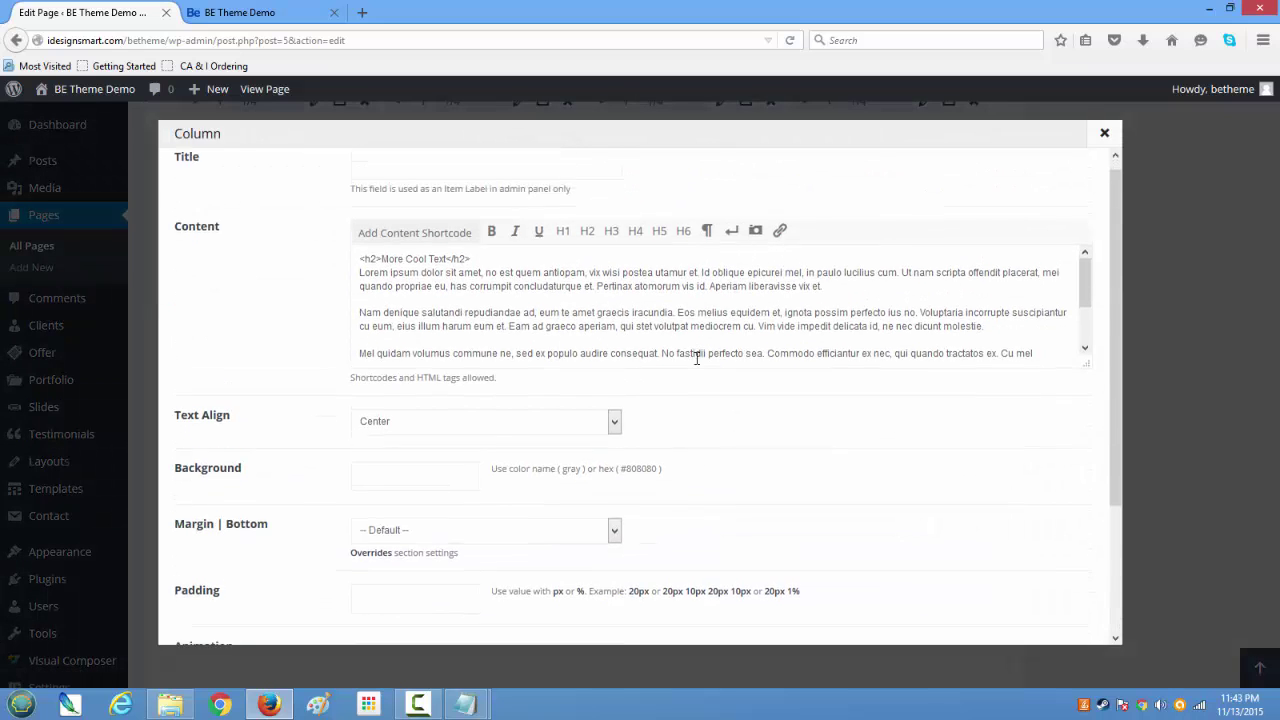
{"action": "scroll", "coordinate": [792, 495], "scroll_direction": "down", "scroll_amount": 3}
{"action": "left_click", "coordinate": [1104, 133]}
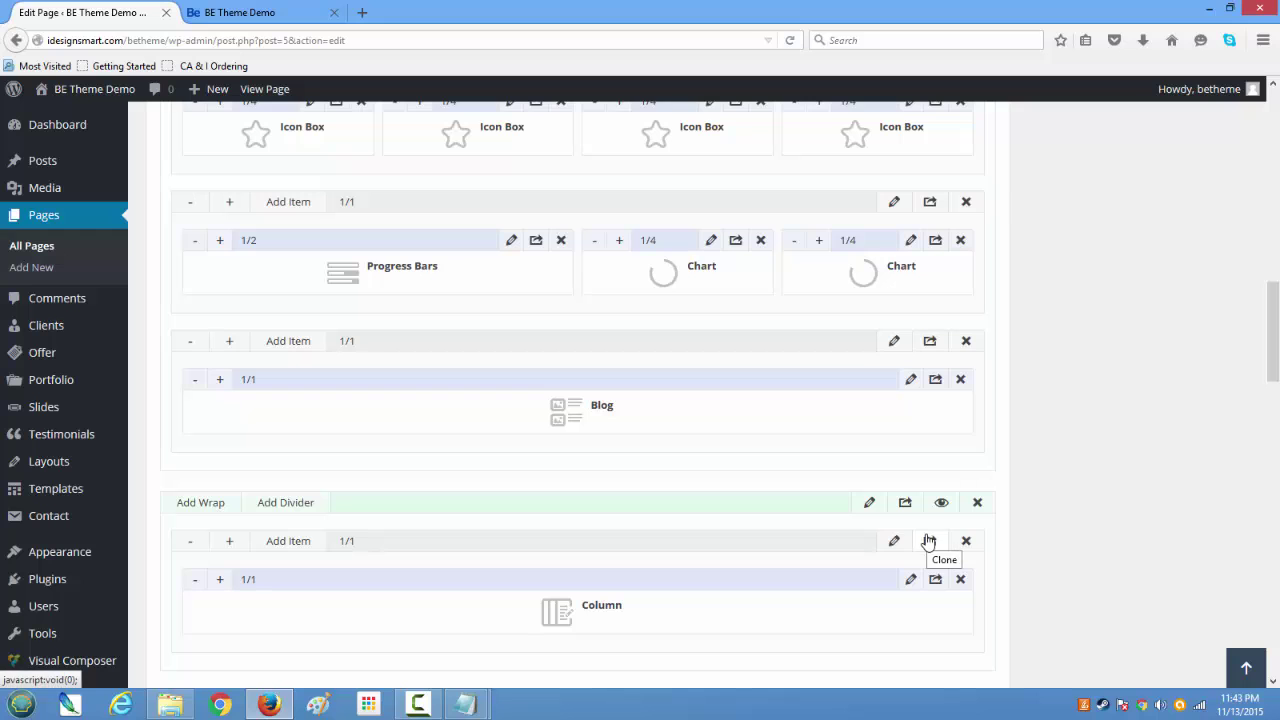
Set home_profile_bg_section12.jpg from the media library as the background image of the section that holds the text column
{"action": "left_click", "coordinate": [870, 505]}
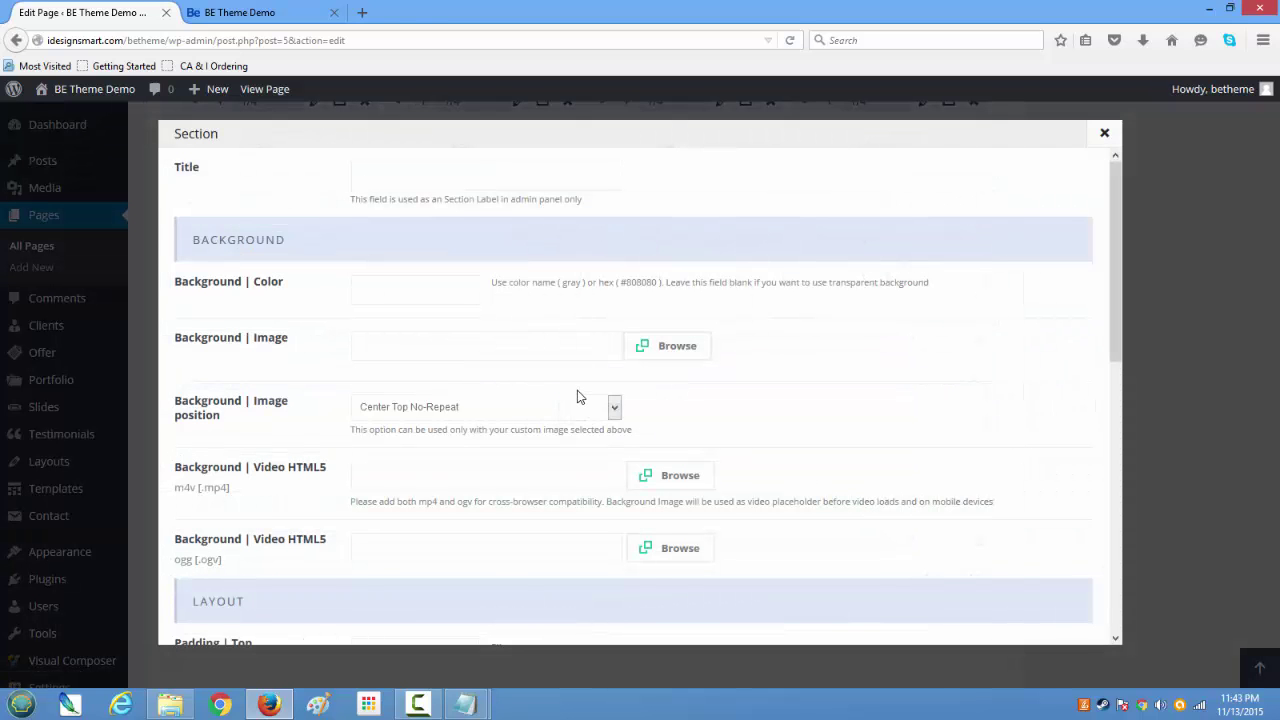
{"action": "scroll", "coordinate": [577, 397], "scroll_direction": "down", "scroll_amount": 3}
{"action": "scroll", "coordinate": [577, 394], "scroll_direction": "up", "scroll_amount": 2}
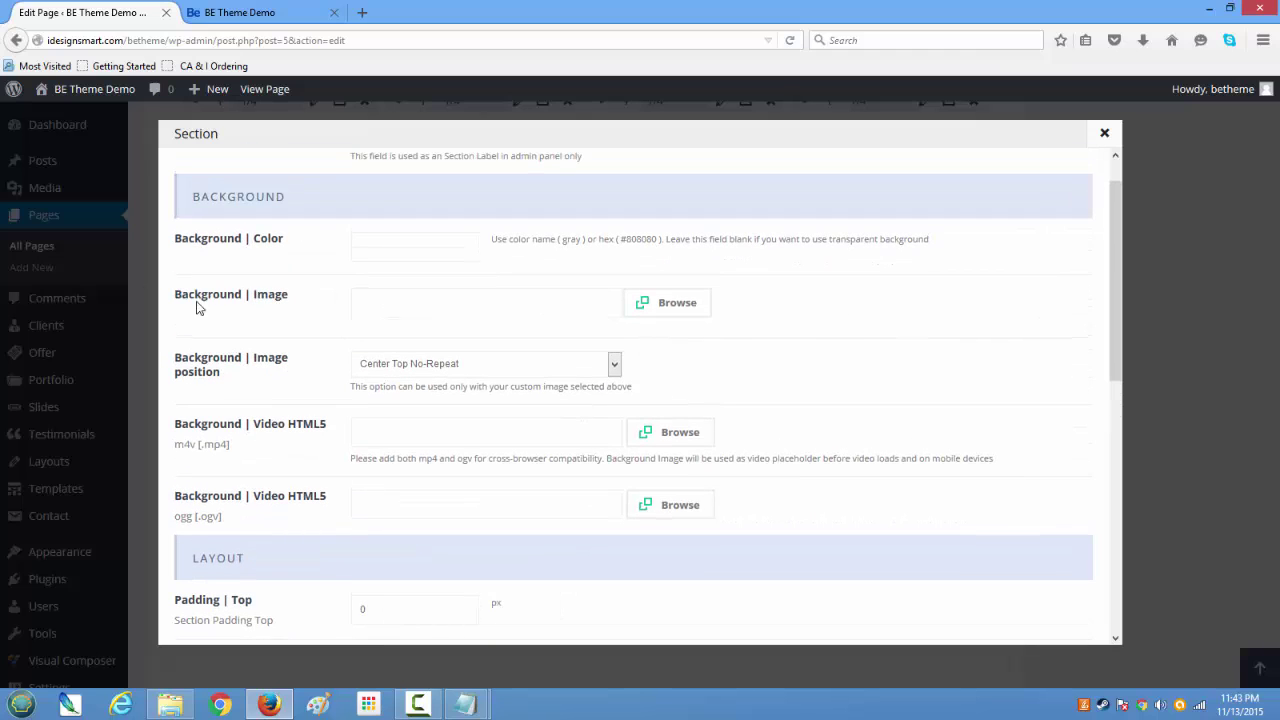
{"action": "left_click", "coordinate": [689, 305]}
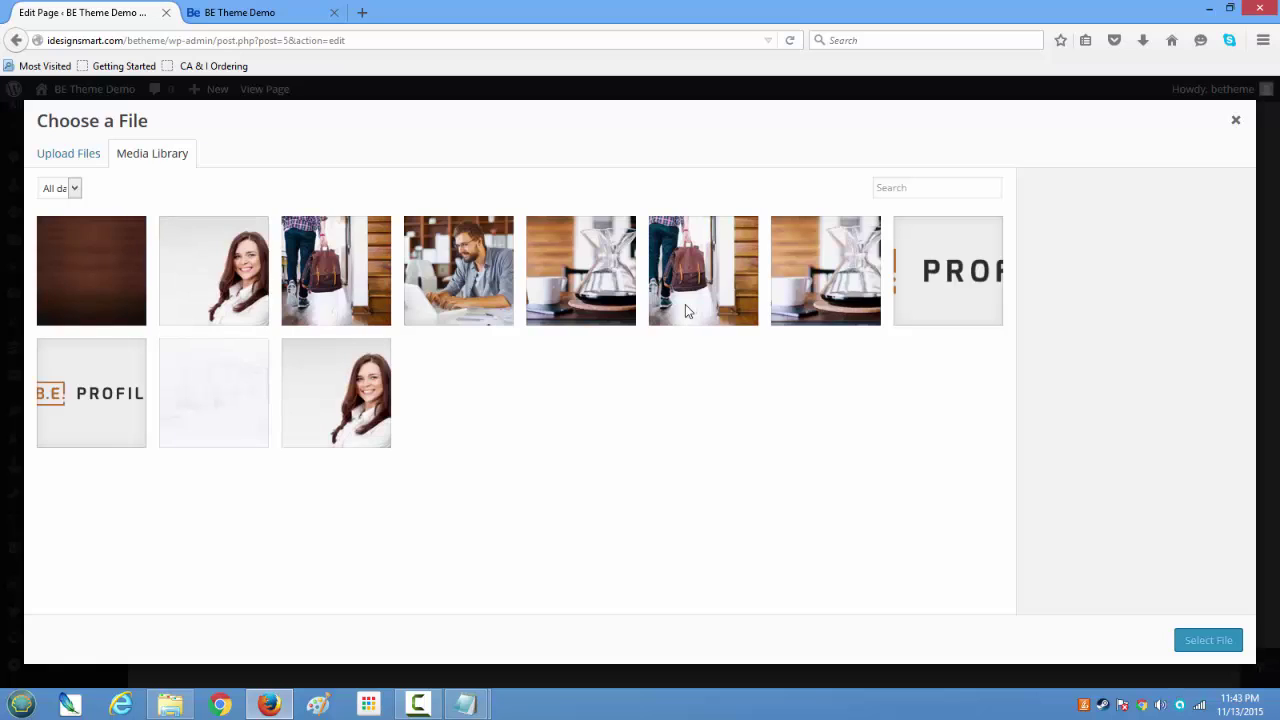
{"action": "left_click", "coordinate": [228, 397]}
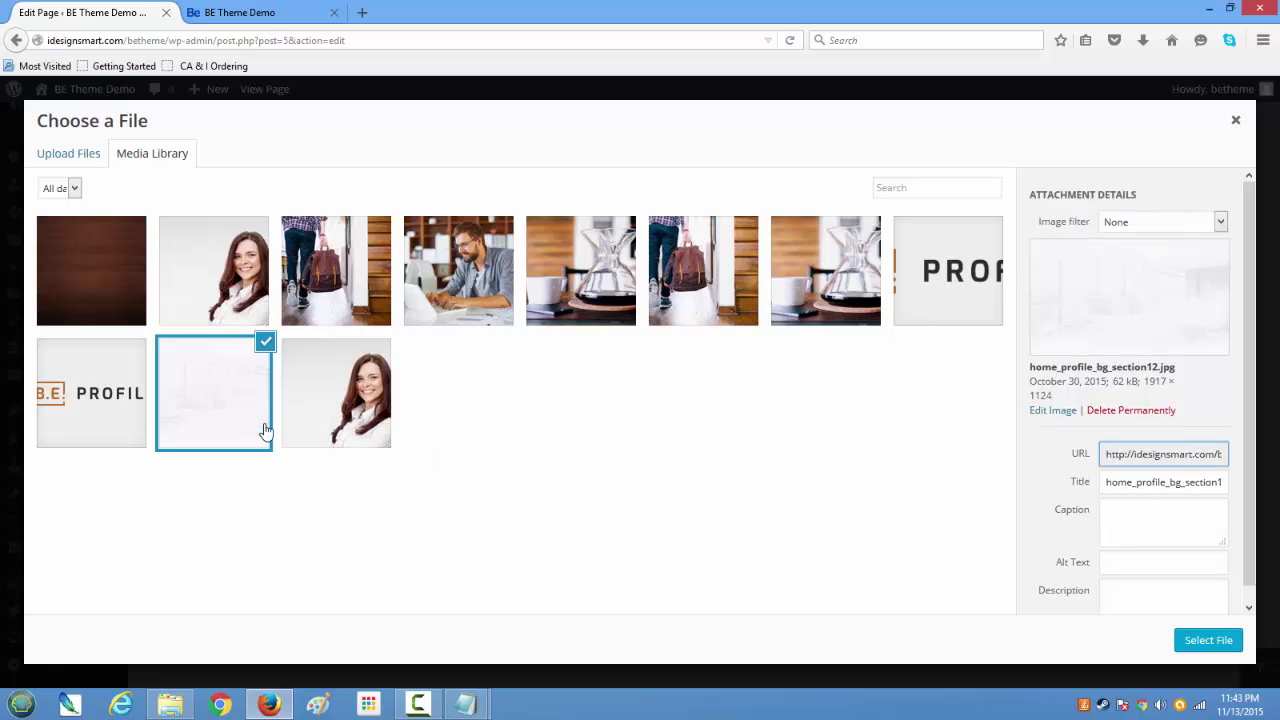
{"action": "left_click", "coordinate": [1197, 640]}
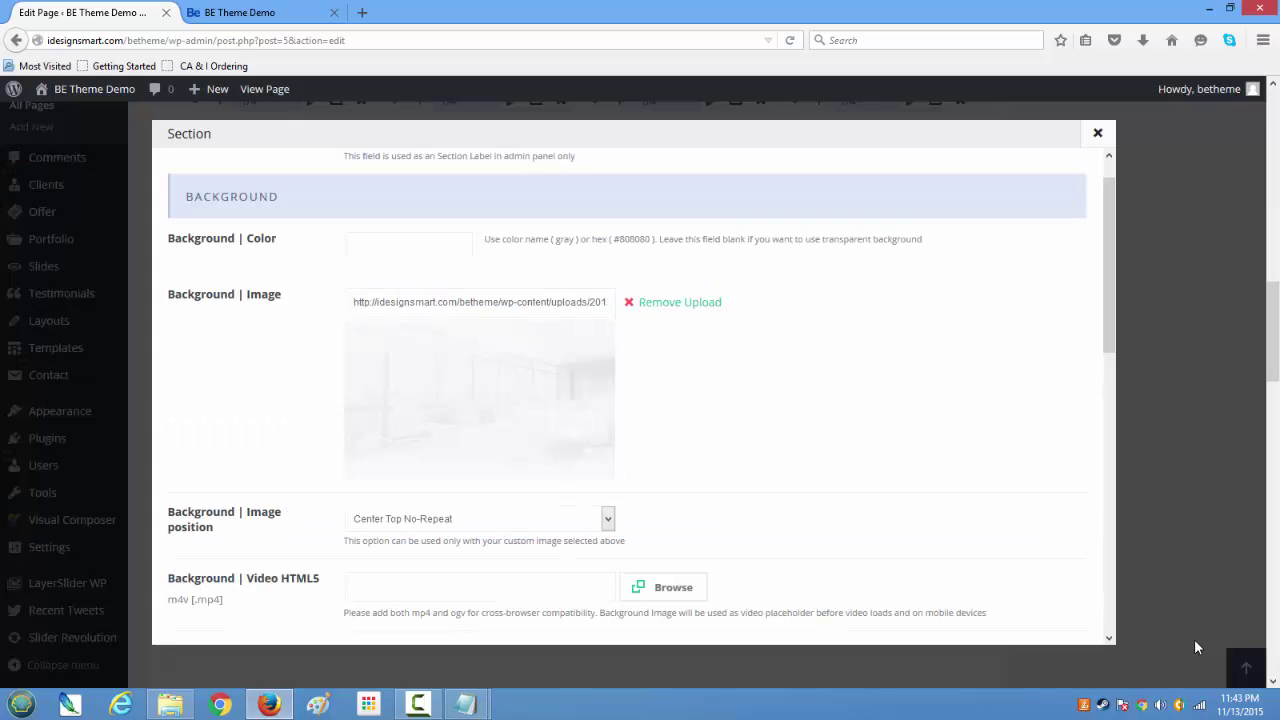
Set the section's background image position to Parallax and save the section settings
{"action": "scroll", "coordinate": [851, 514], "scroll_direction": "down", "scroll_amount": 1}
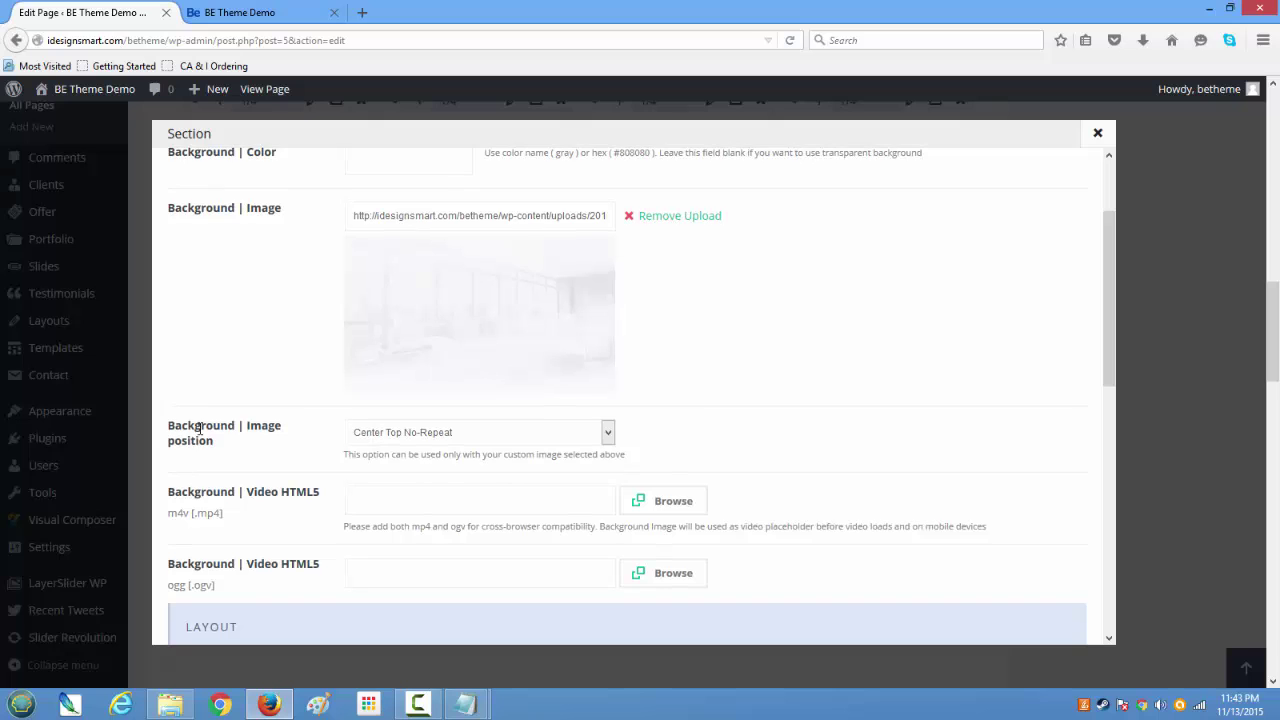
{"action": "left_click", "coordinate": [445, 438]}
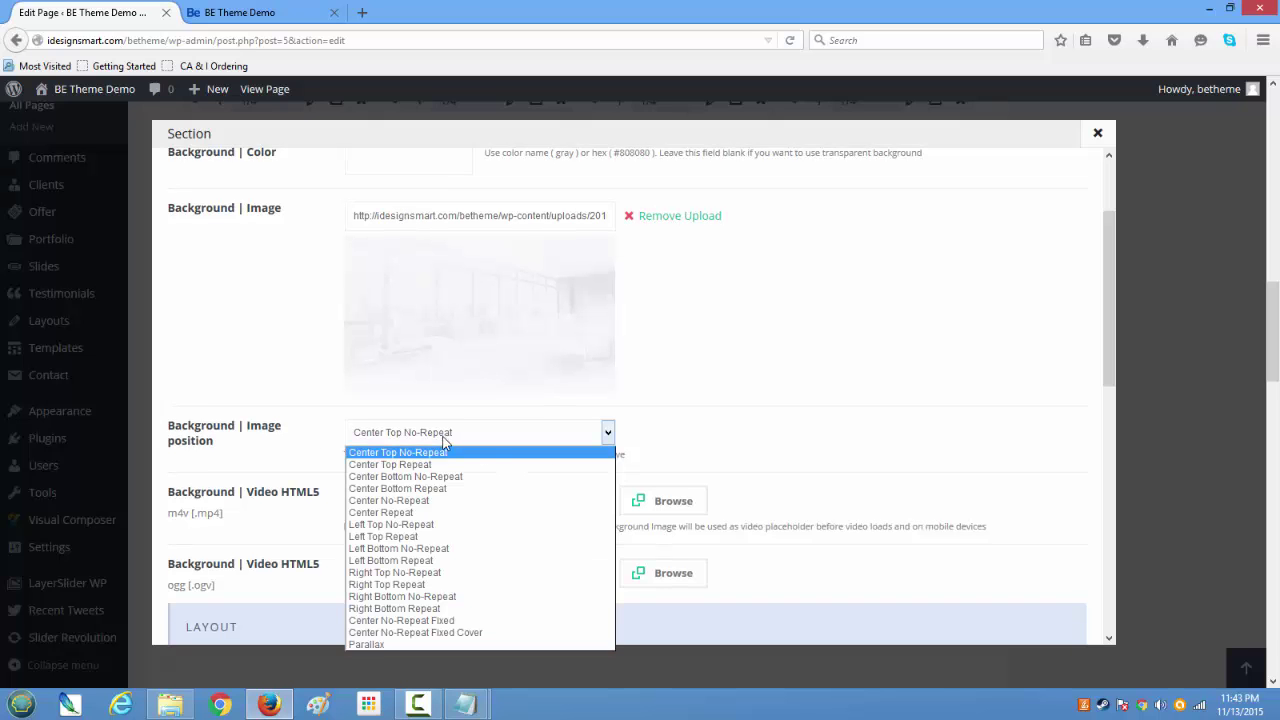
{"action": "left_click", "coordinate": [449, 643]}
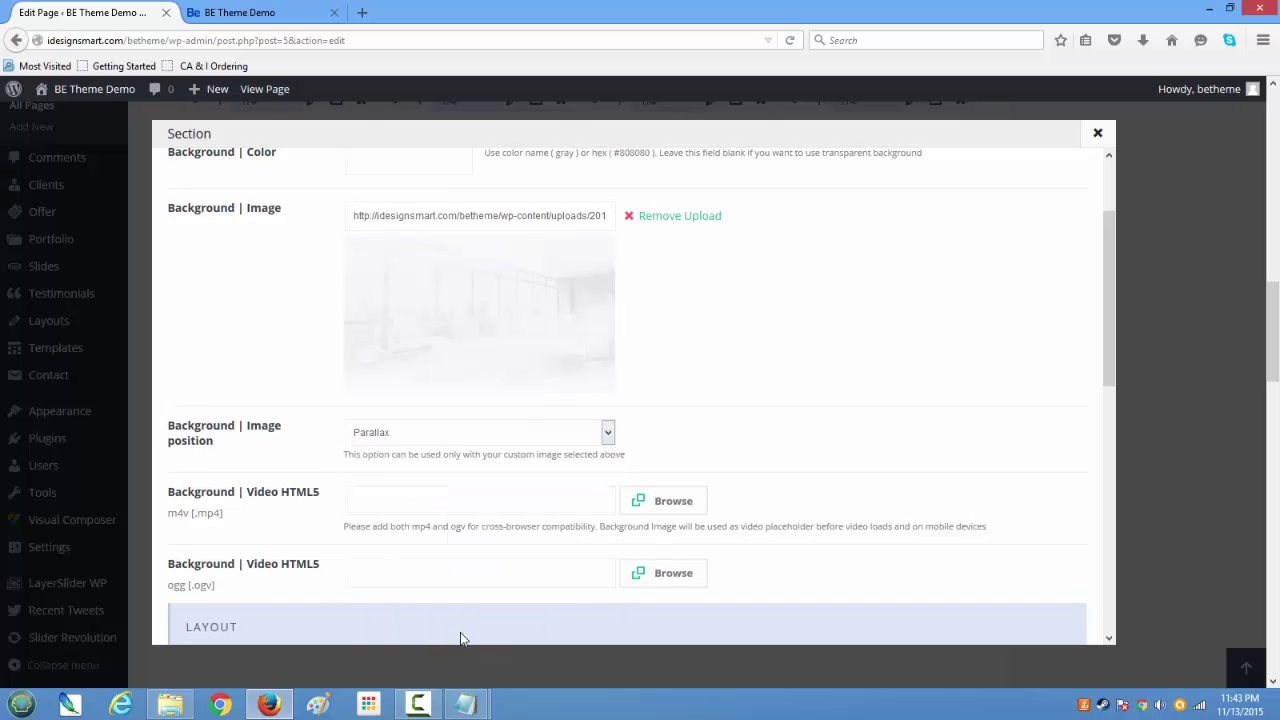
{"action": "scroll", "coordinate": [525, 490], "scroll_direction": "down", "scroll_amount": 7}
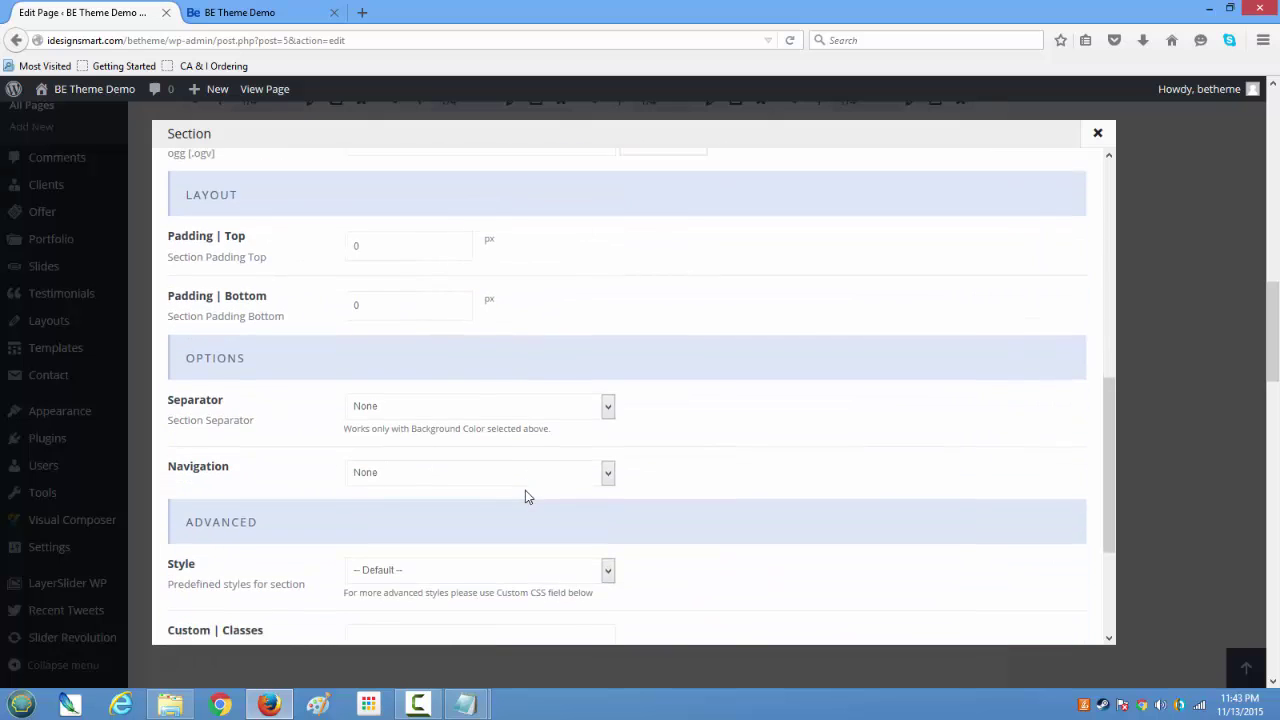
{"action": "left_click", "coordinate": [1003, 614]}
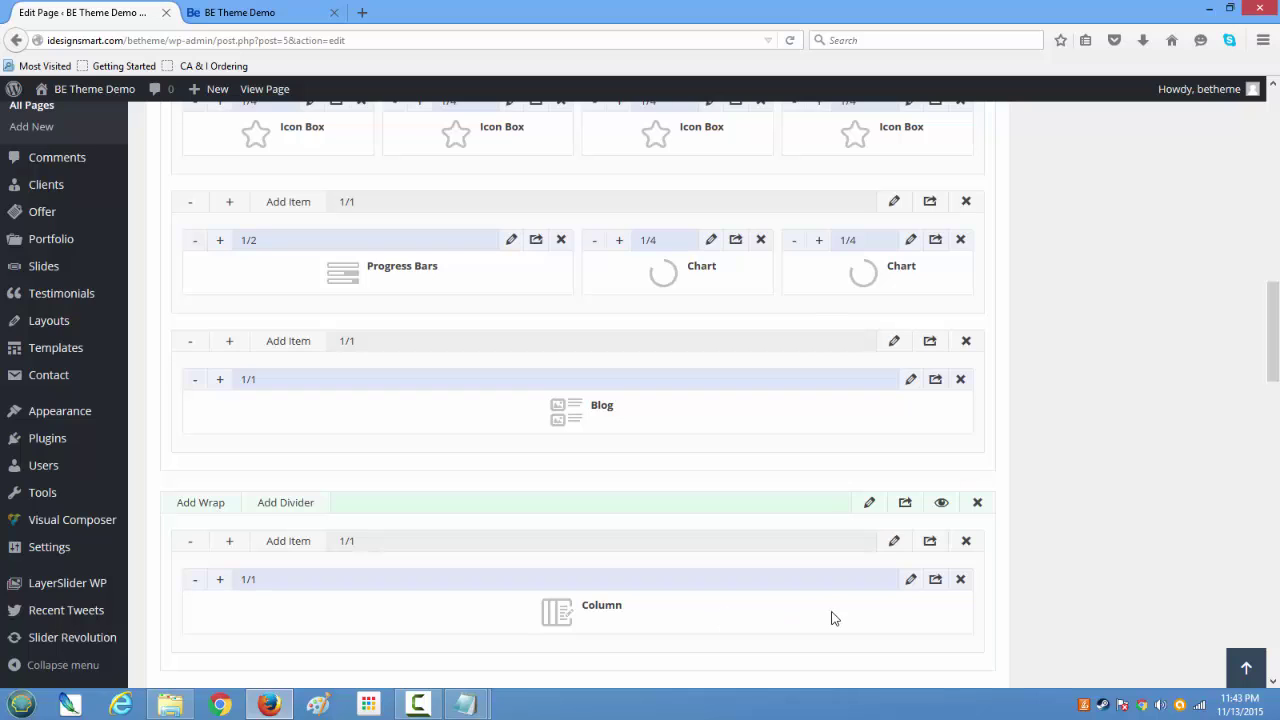
Update the Home page and reload its live view in the browser
{"action": "scroll", "coordinate": [835, 618], "scroll_direction": "up", "scroll_amount": 15}
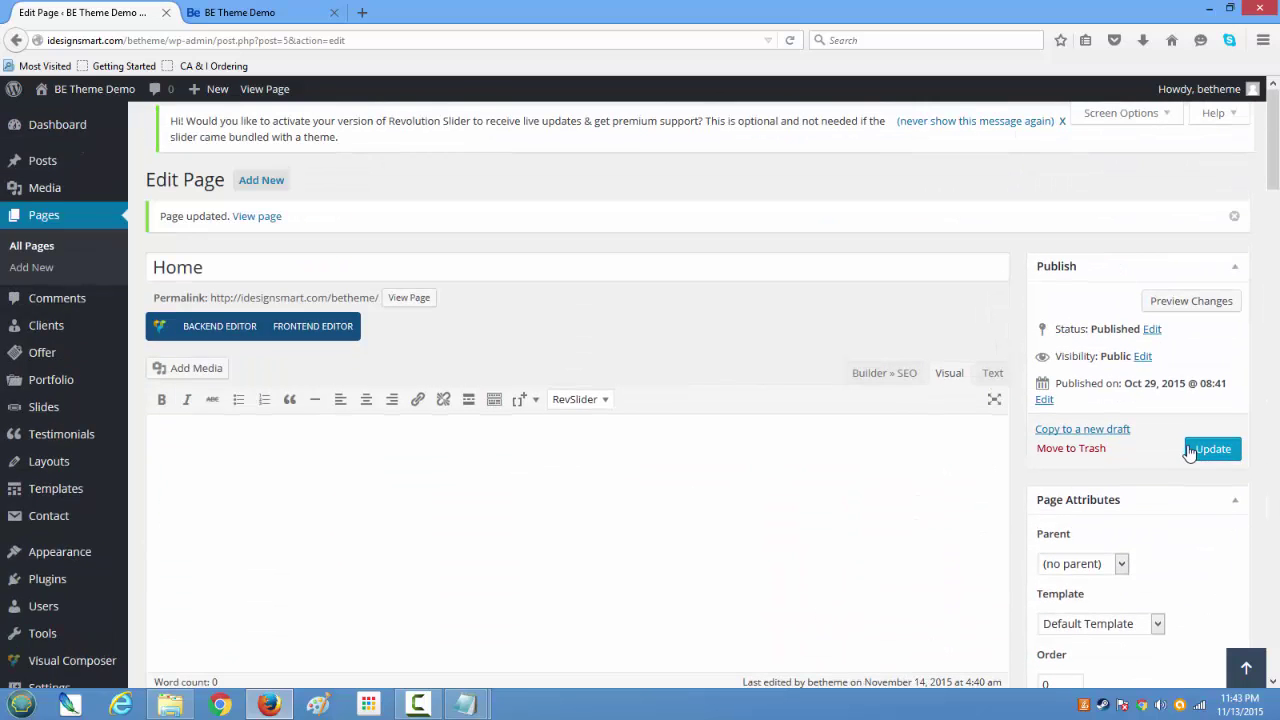
{"action": "left_click", "coordinate": [1192, 452]}
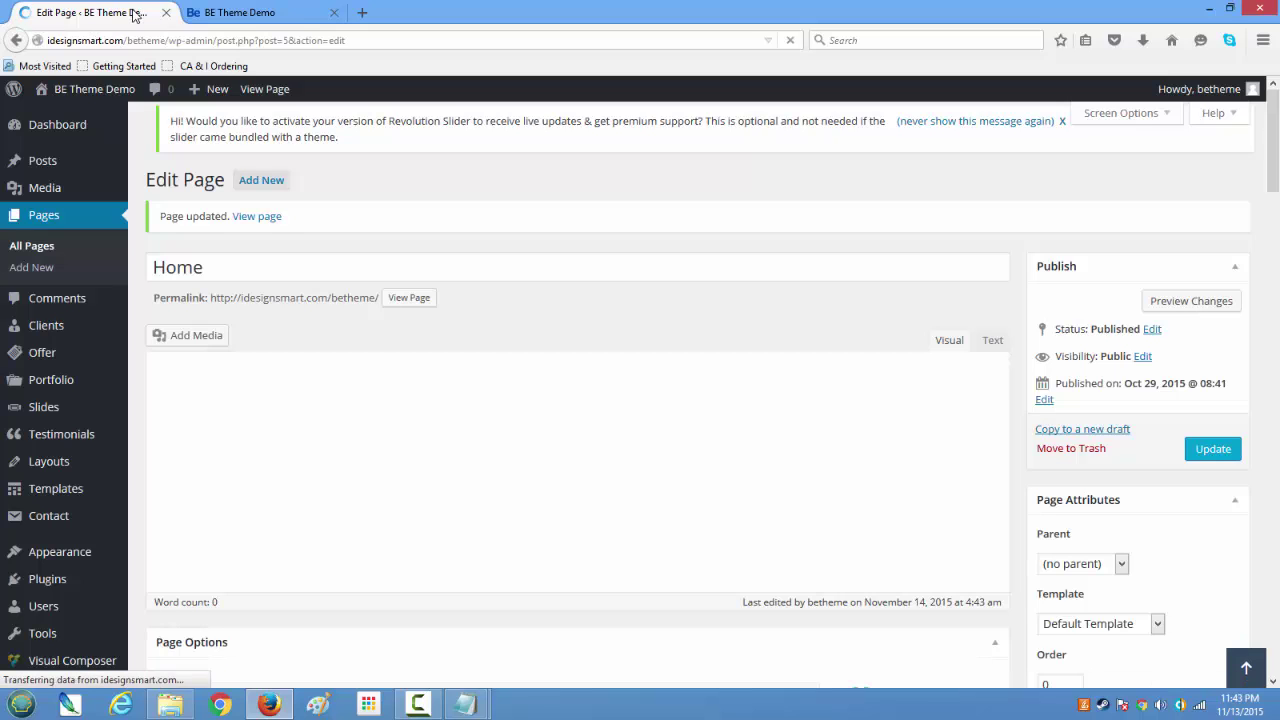
{"action": "left_click", "coordinate": [284, 14]}
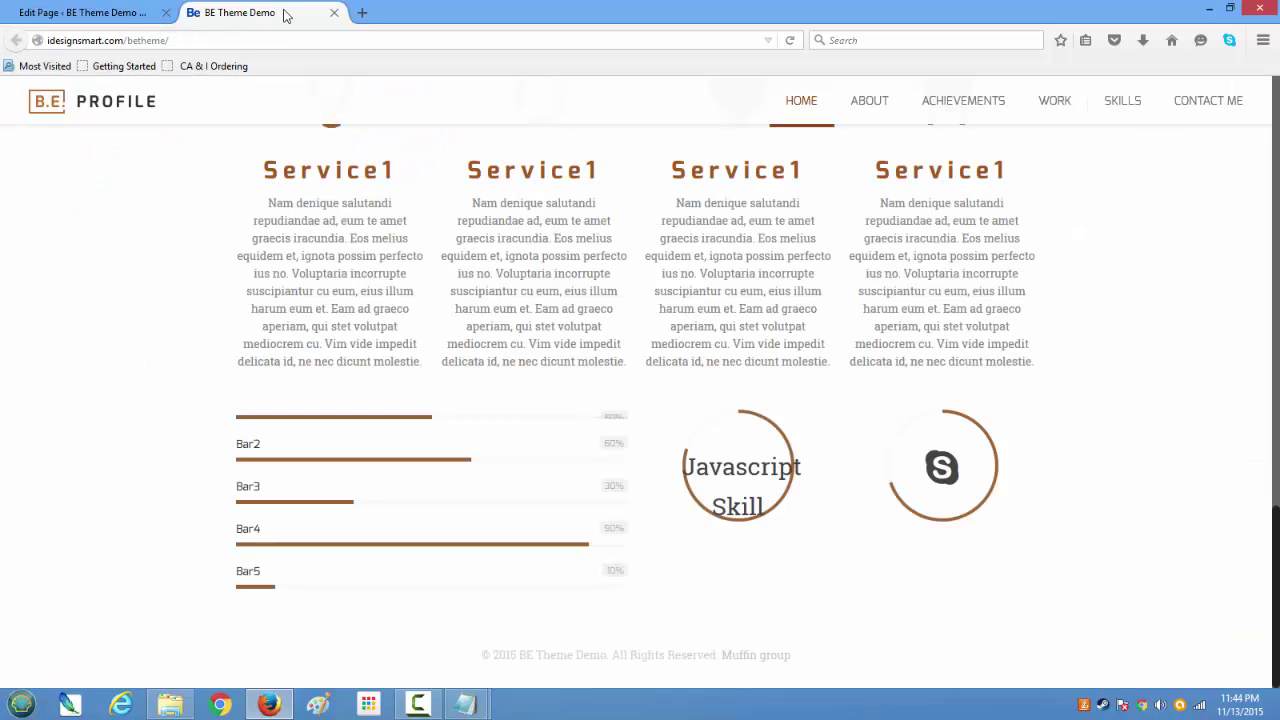
{"action": "left_click", "coordinate": [789, 42]}
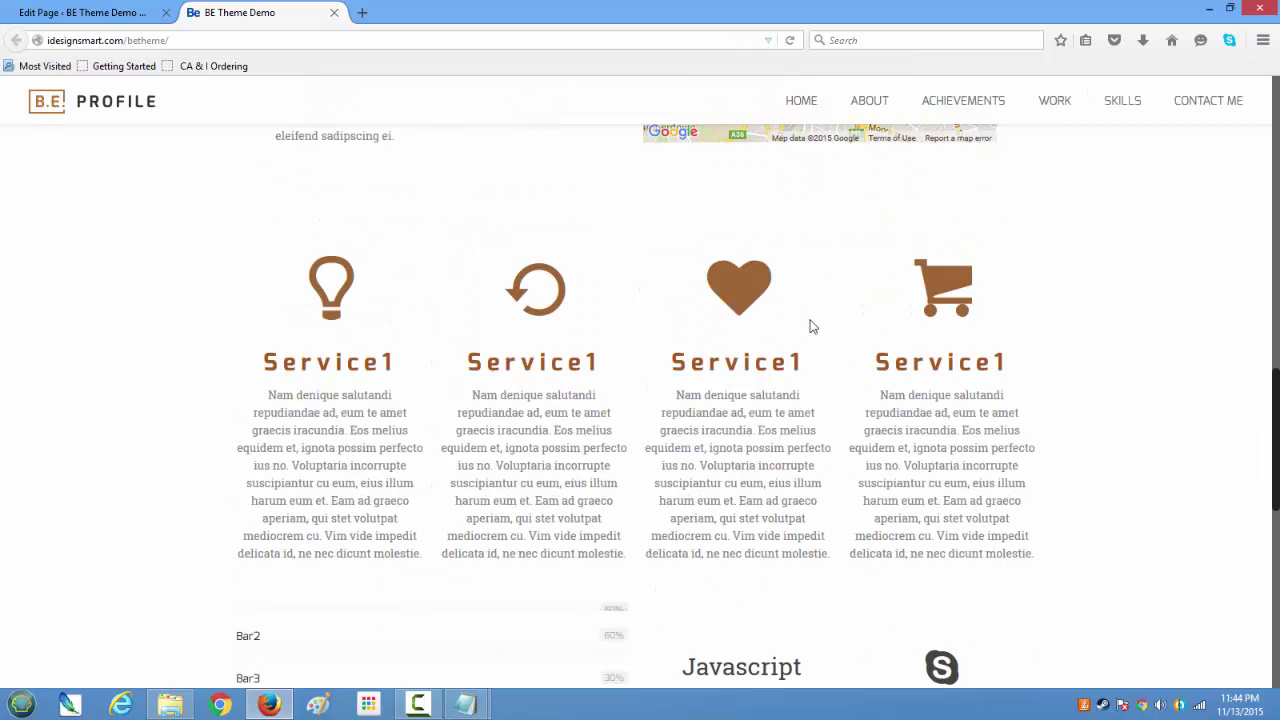
Examine the blog posts and the parallax background behind the "More Cool Text" section on the live page
{"action": "scroll", "coordinate": [812, 327], "scroll_direction": "down", "scroll_amount": 7}
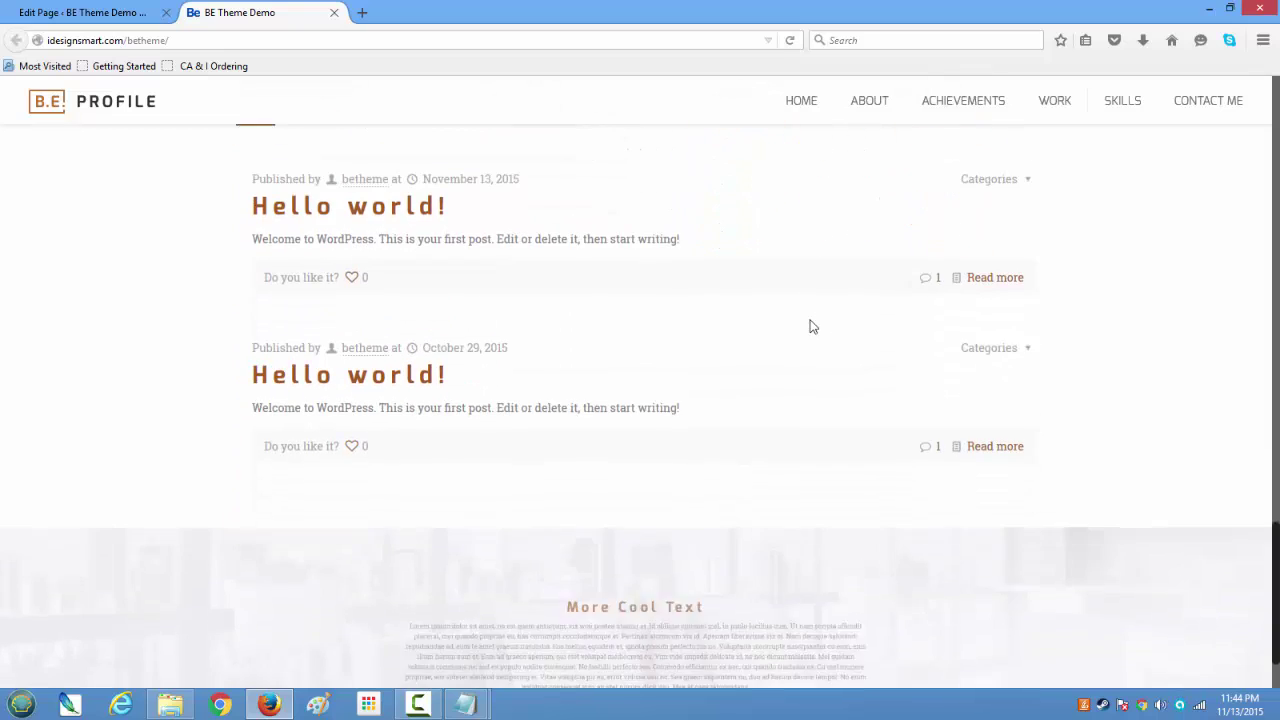
{"action": "scroll", "coordinate": [629, 366], "scroll_direction": "up", "scroll_amount": 4}
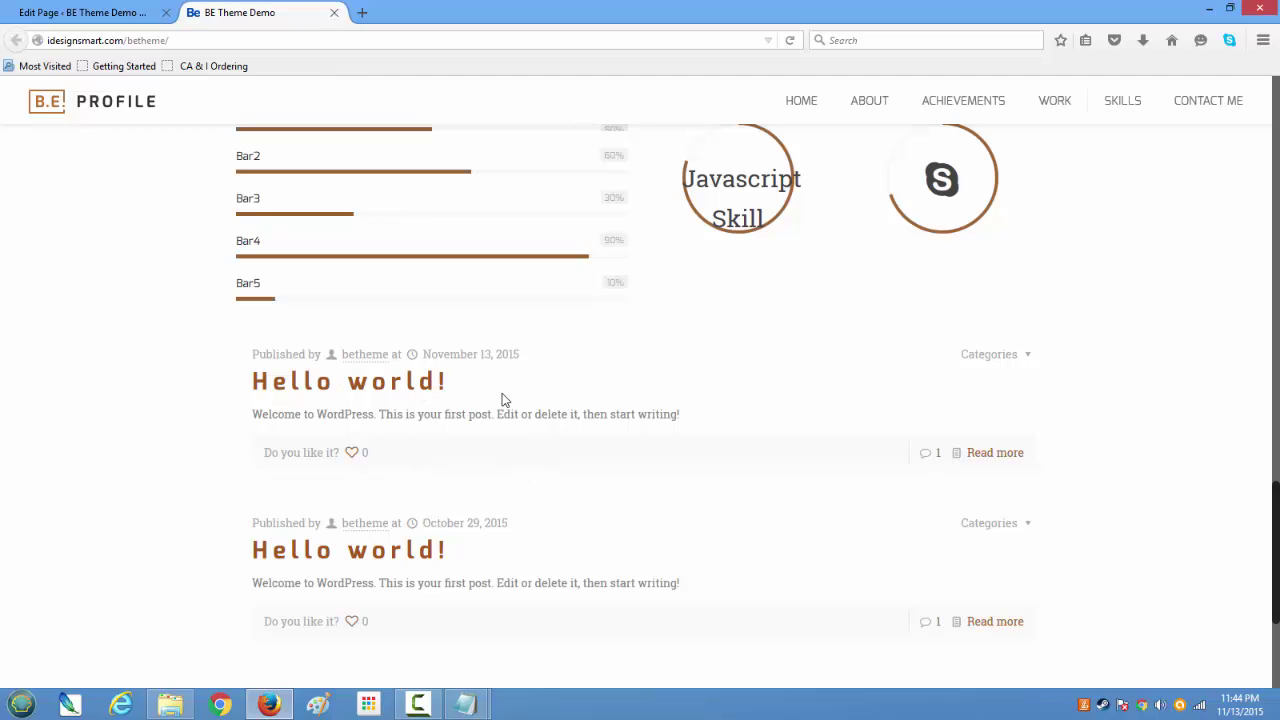
{"action": "scroll", "coordinate": [503, 398], "scroll_direction": "down", "scroll_amount": 3}
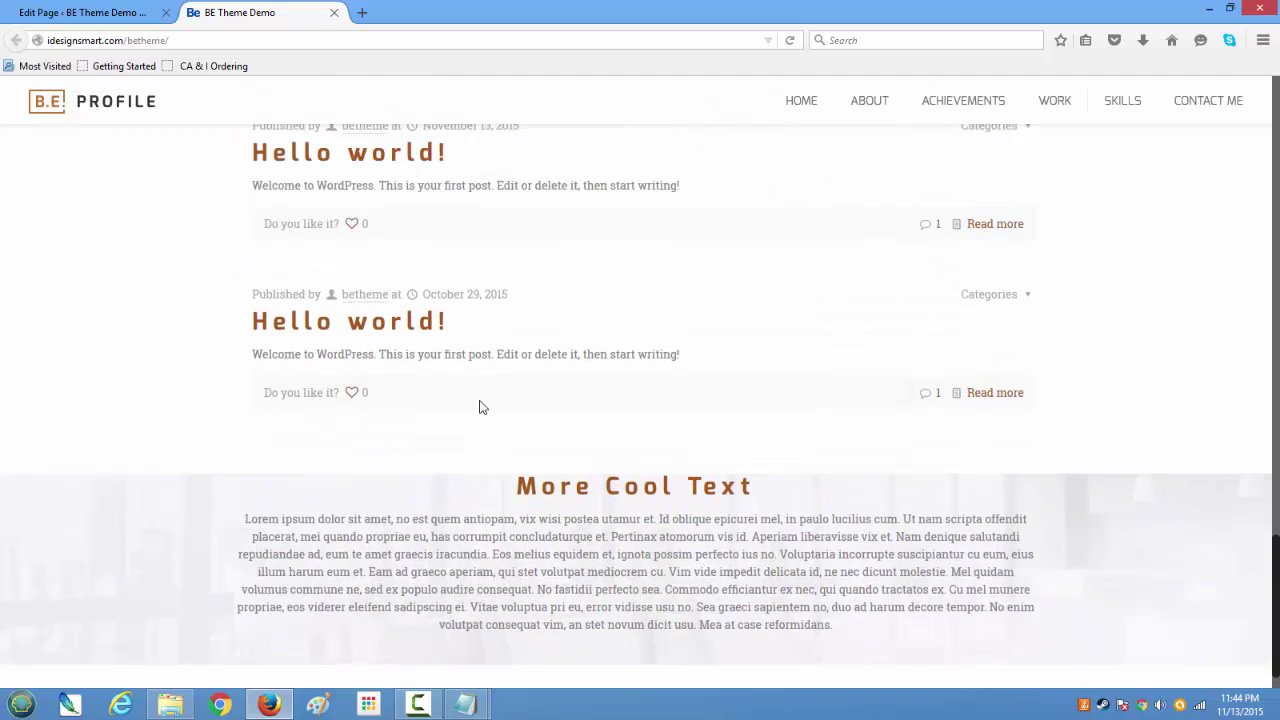
{"action": "scroll", "coordinate": [477, 409], "scroll_direction": "up", "scroll_amount": 2}
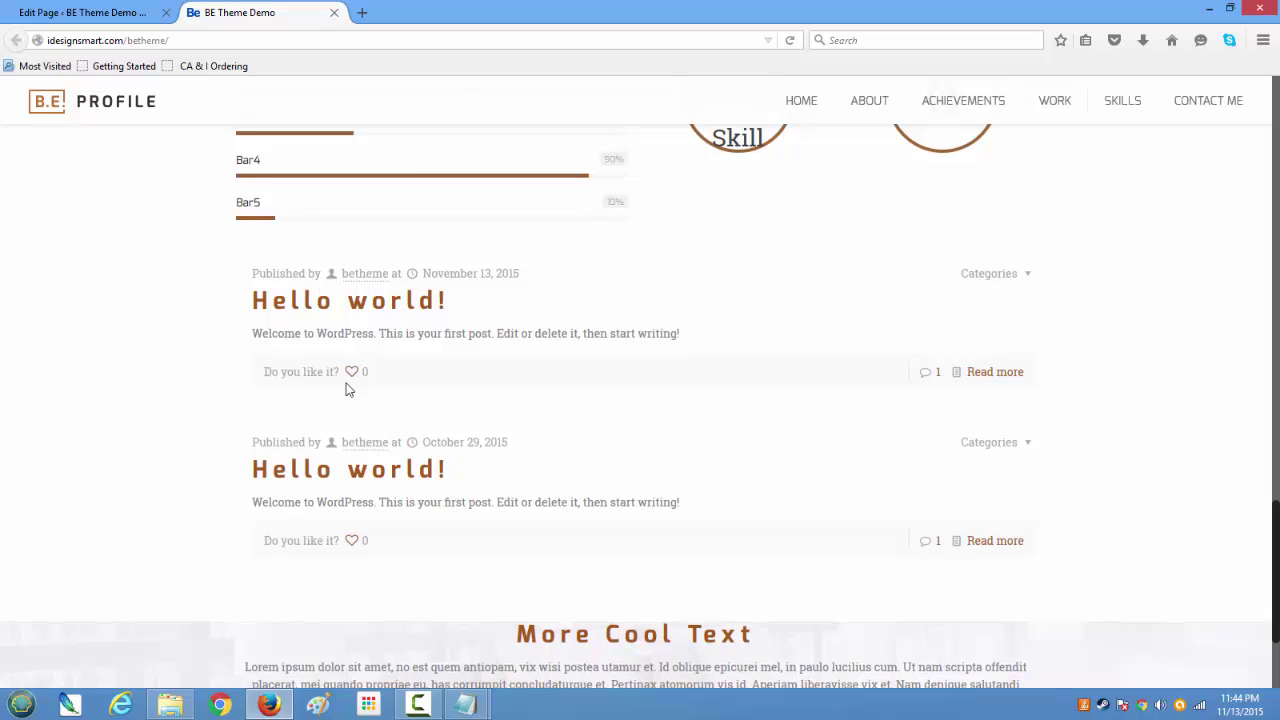
{"action": "scroll", "coordinate": [450, 466], "scroll_direction": "up", "scroll_amount": 8}
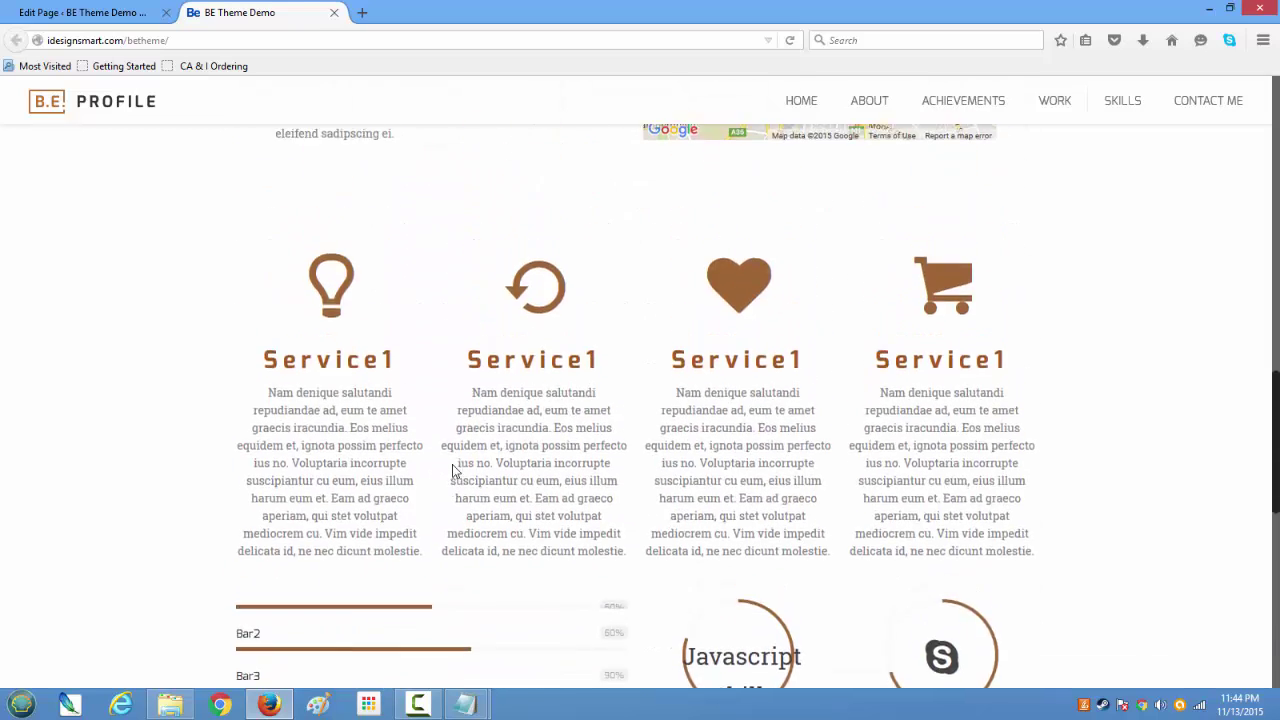
{"action": "scroll", "coordinate": [452, 470], "scroll_direction": "up", "scroll_amount": 4}
{"action": "scroll", "coordinate": [452, 470], "scroll_direction": "down", "scroll_amount": 7}
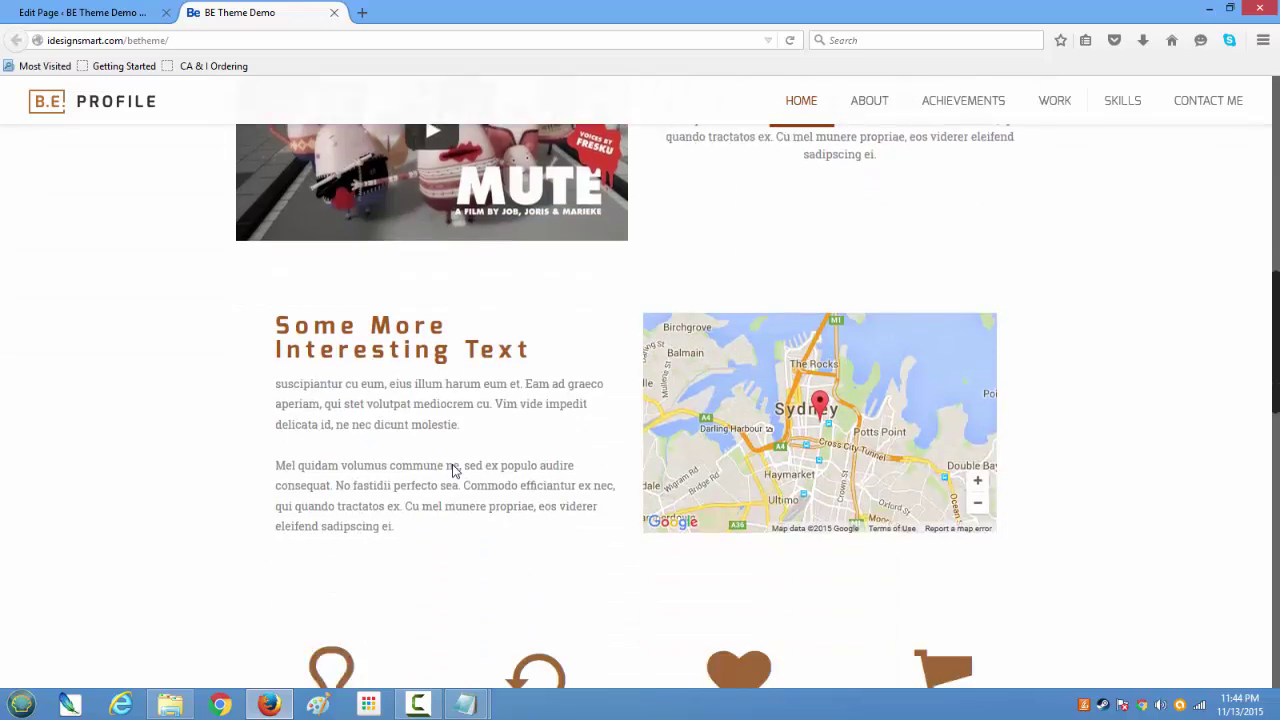
{"action": "scroll", "coordinate": [452, 471], "scroll_direction": "down", "scroll_amount": 6}
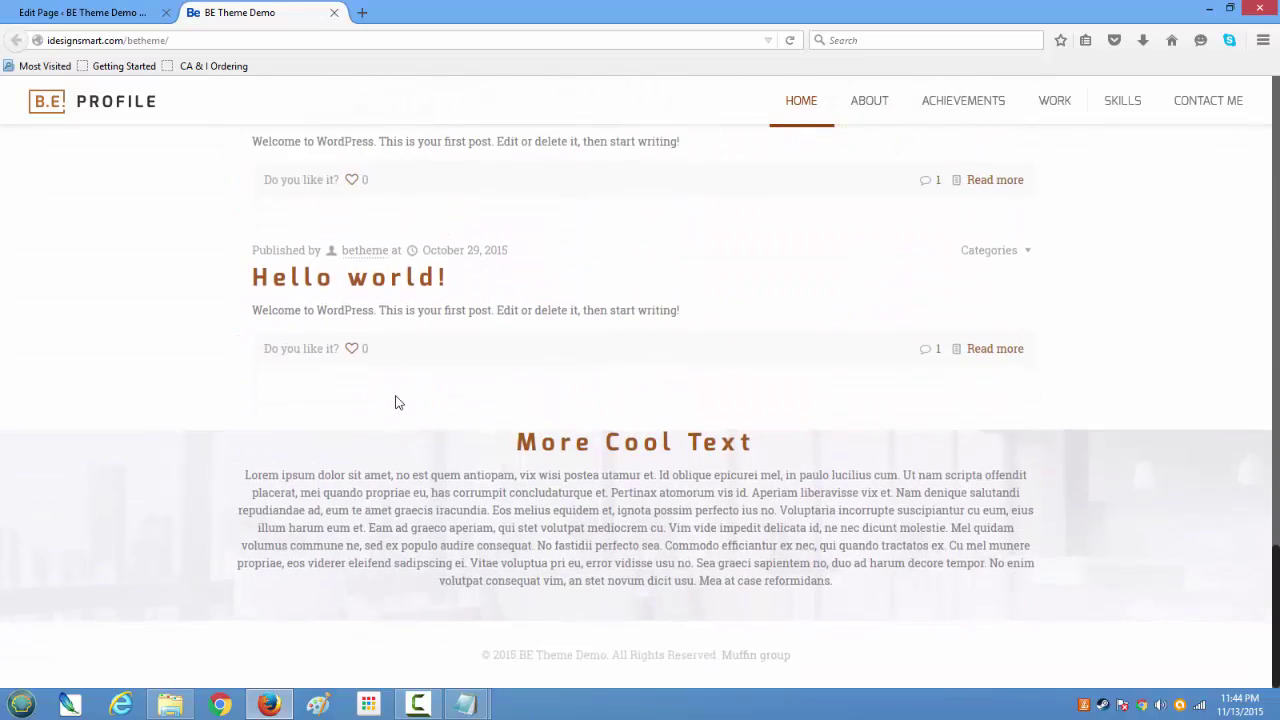
{"action": "scroll", "coordinate": [397, 400], "scroll_direction": "up", "scroll_amount": 3}
{"action": "scroll", "coordinate": [374, 450], "scroll_direction": "down", "scroll_amount": 3}
{"action": "scroll", "coordinate": [1078, 513], "scroll_direction": "up", "scroll_amount": 3}
{"action": "scroll", "coordinate": [1078, 514], "scroll_direction": "down", "scroll_amount": 3}
Return to the Home page editor and copy the selected Lorem ipsum paragraphs from the untitled Notepad document
{"action": "left_click", "coordinate": [85, 13]}
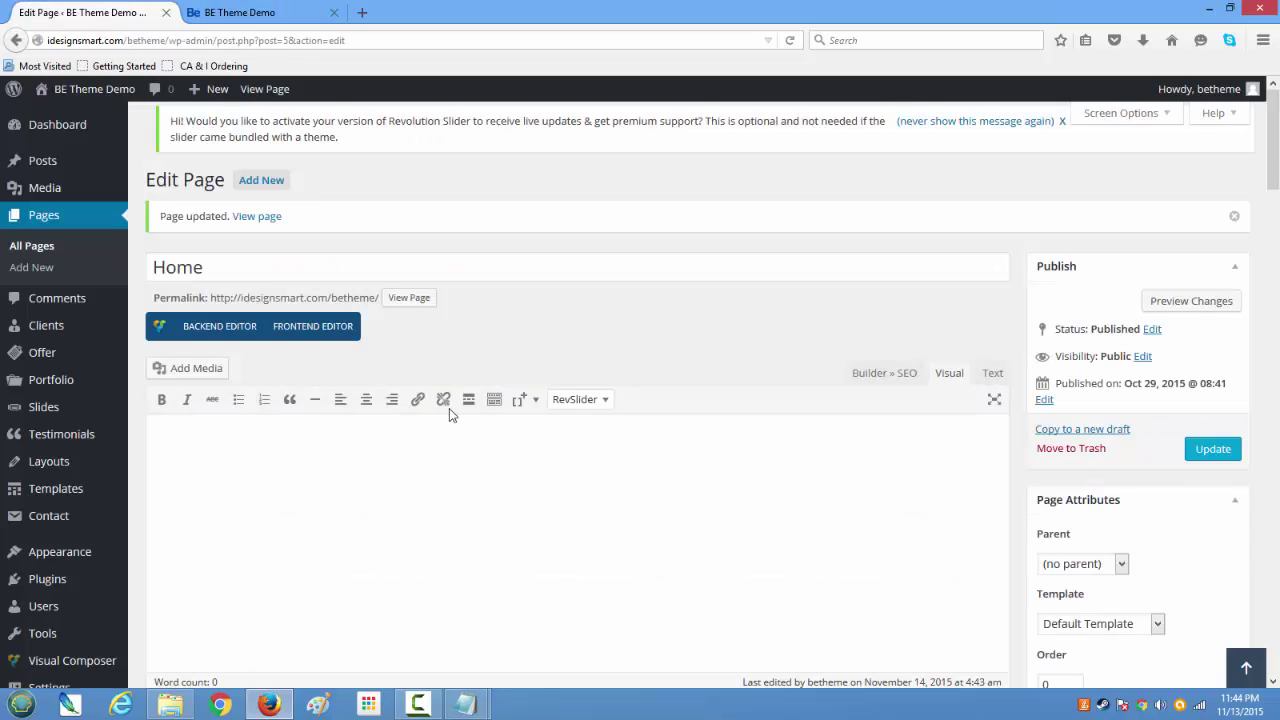
{"action": "scroll", "coordinate": [449, 408], "scroll_direction": "down", "scroll_amount": 20}
{"action": "mouse_move", "coordinate": [463, 705]}
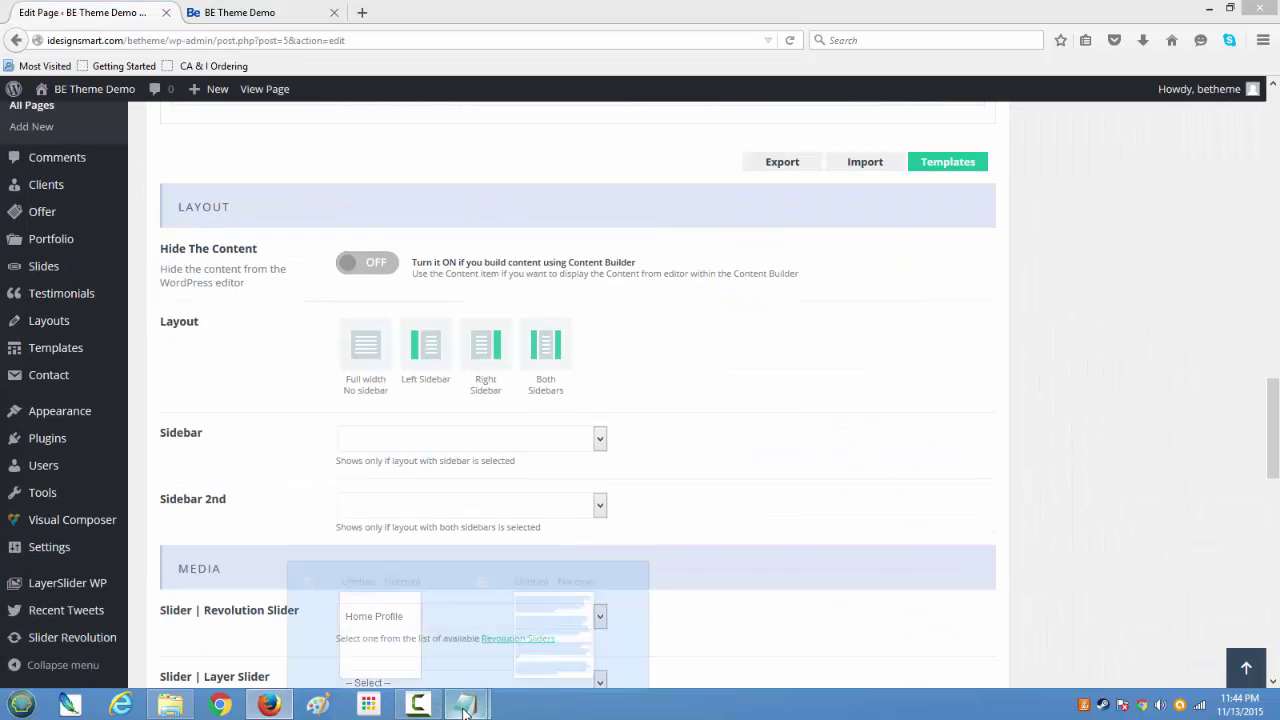
{"action": "left_click", "coordinate": [570, 618]}
{"action": "right_click", "coordinate": [900, 407]}
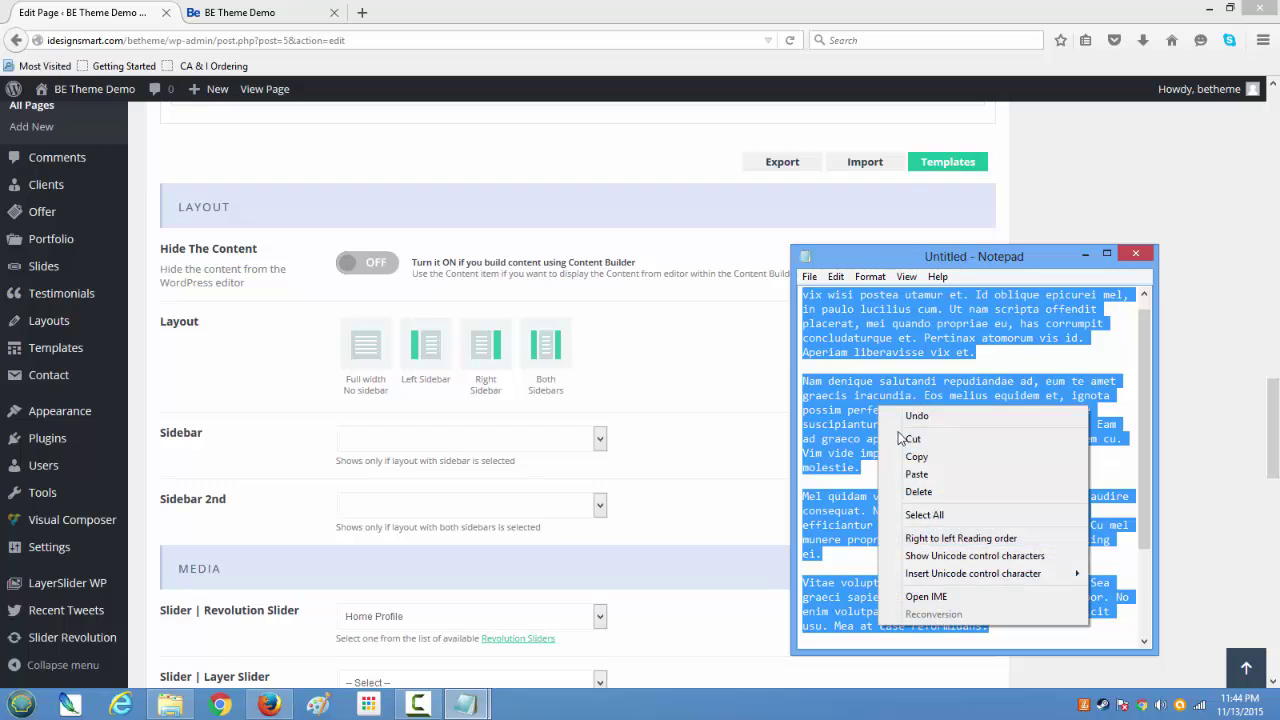
{"action": "left_click", "coordinate": [914, 456]}
{"action": "scroll", "coordinate": [855, 484], "scroll_direction": "down", "scroll_amount": 3}
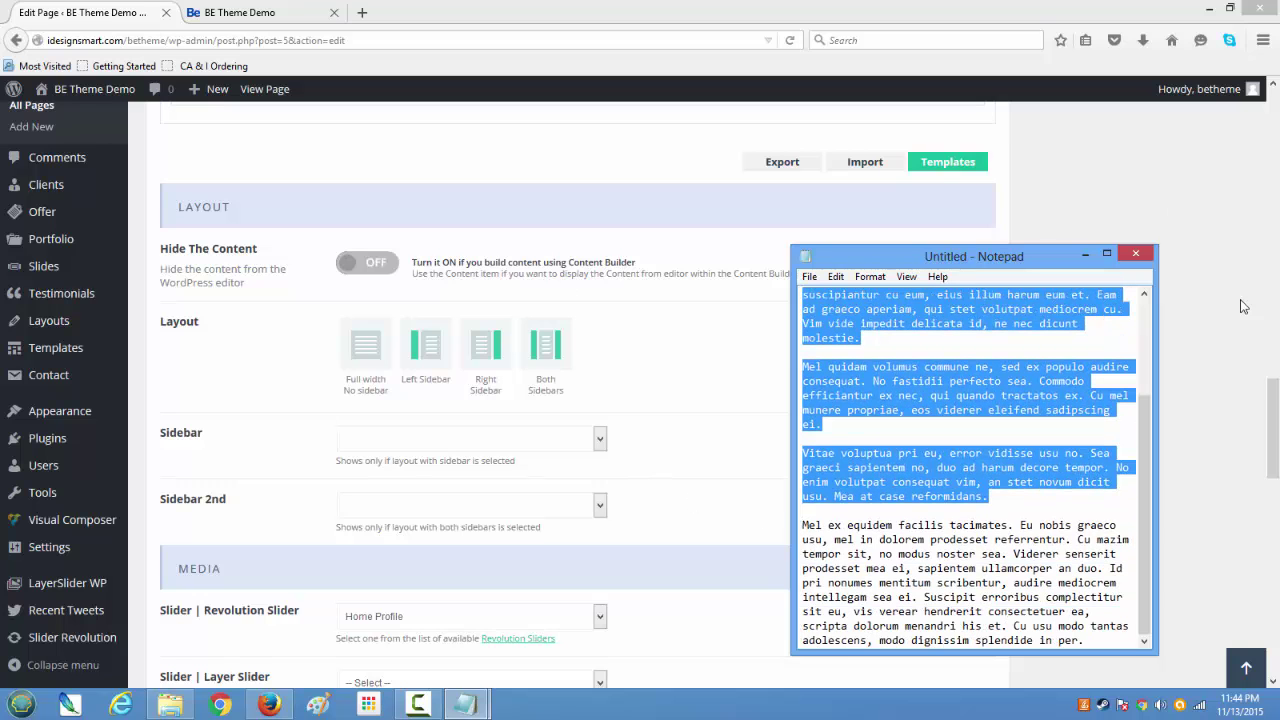
Paste the copied paragraphs several times below the existing text in the "More Cool Text" column's content and save the column
{"action": "left_click_drag", "start_coordinate": [1272, 397], "coordinate": [1253, 309]}
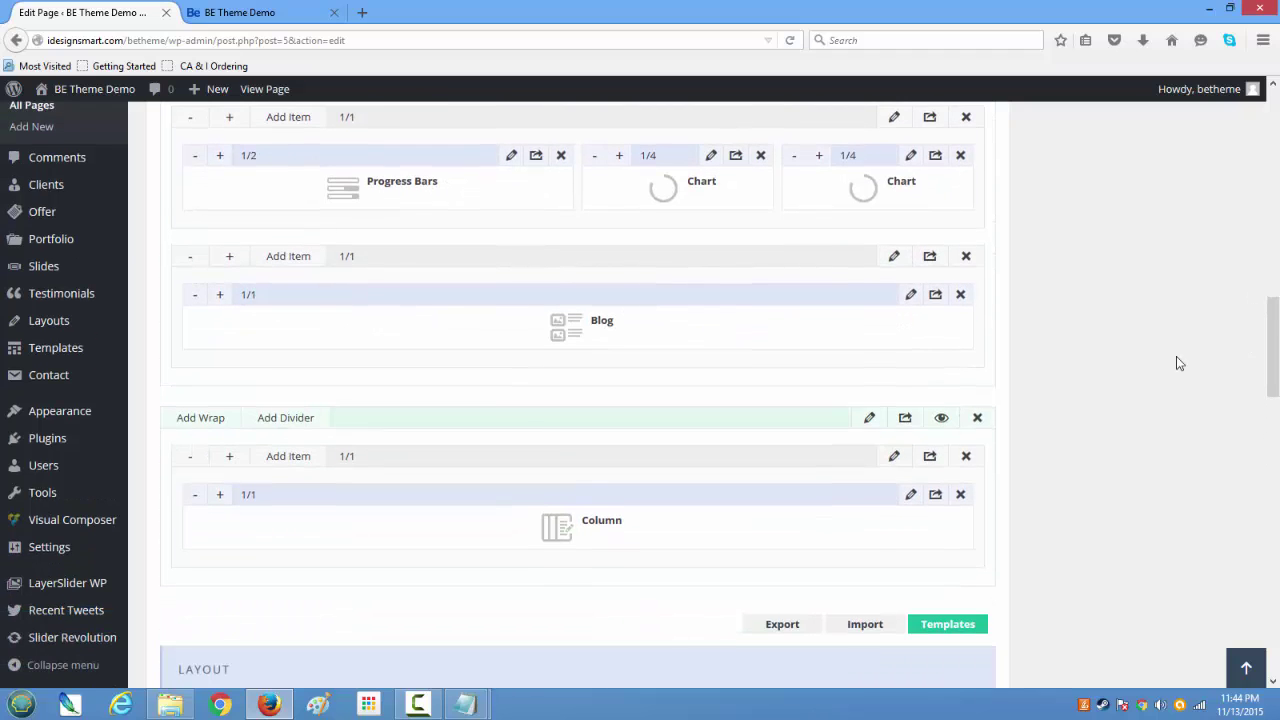
{"action": "left_click", "coordinate": [911, 496]}
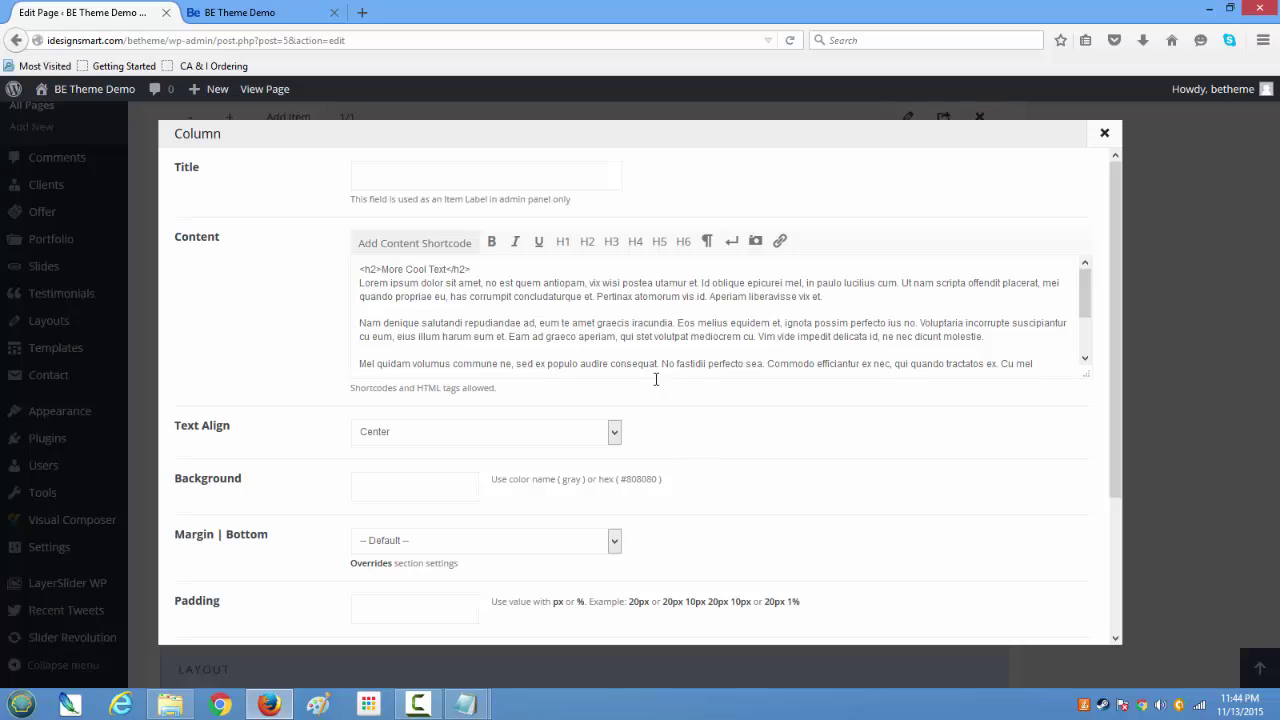
{"action": "left_click_drag", "start_coordinate": [1080, 314], "coordinate": [1072, 366]}
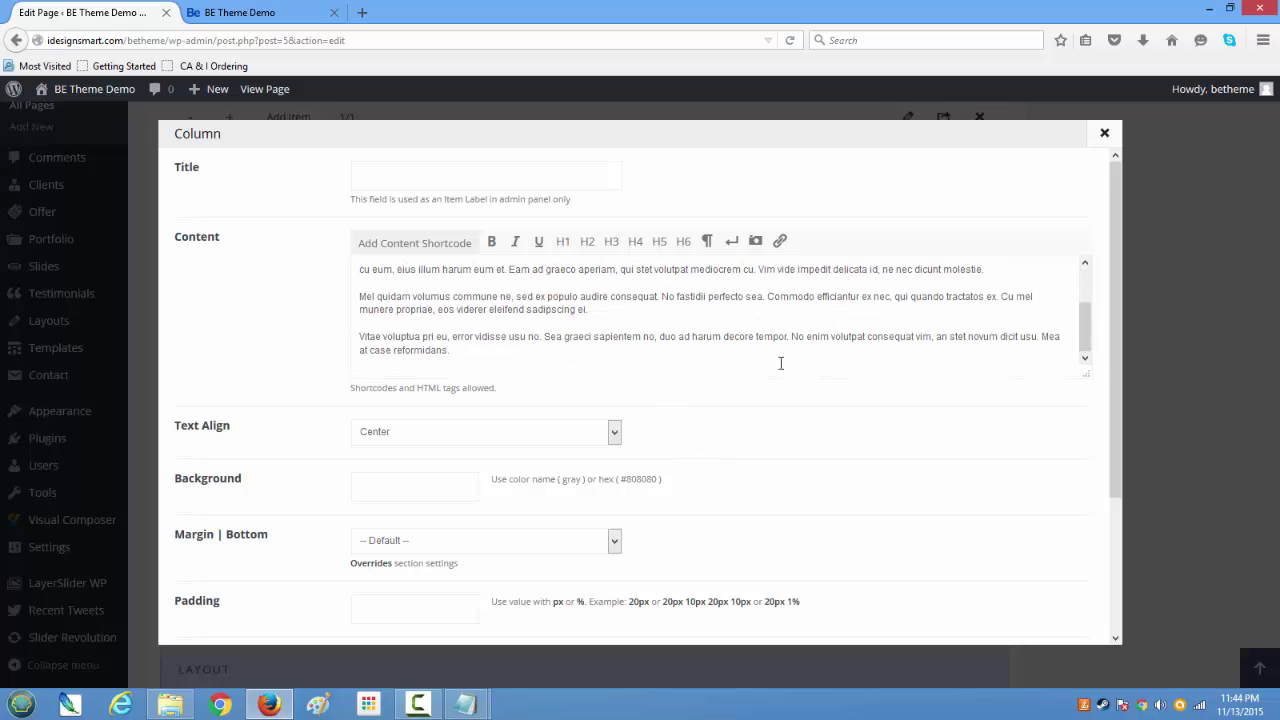
{"action": "key", "text": "Return"}
{"action": "key", "text": "BackSpace"}
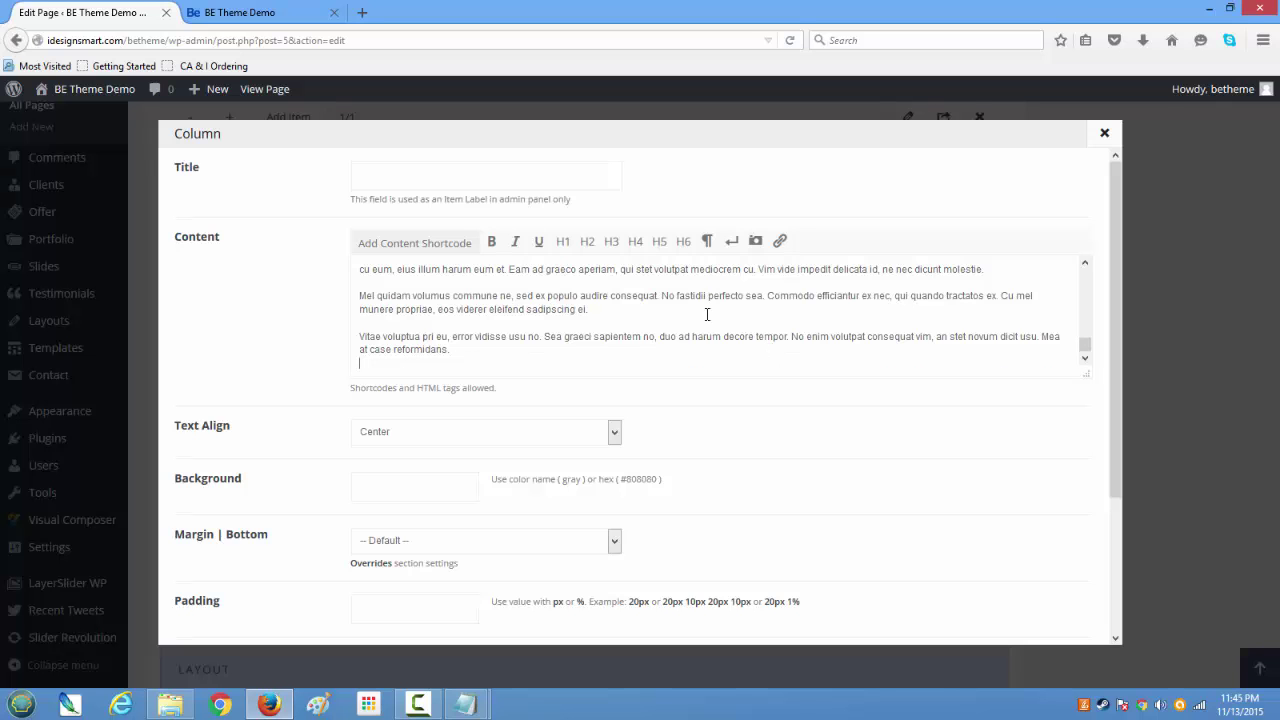
{"action": "scroll", "coordinate": [672, 394], "scroll_direction": "down", "scroll_amount": 3}
{"action": "scroll", "coordinate": [710, 410], "scroll_direction": "up", "scroll_amount": 4}
{"action": "scroll", "coordinate": [586, 440], "scroll_direction": "down", "scroll_amount": 3}
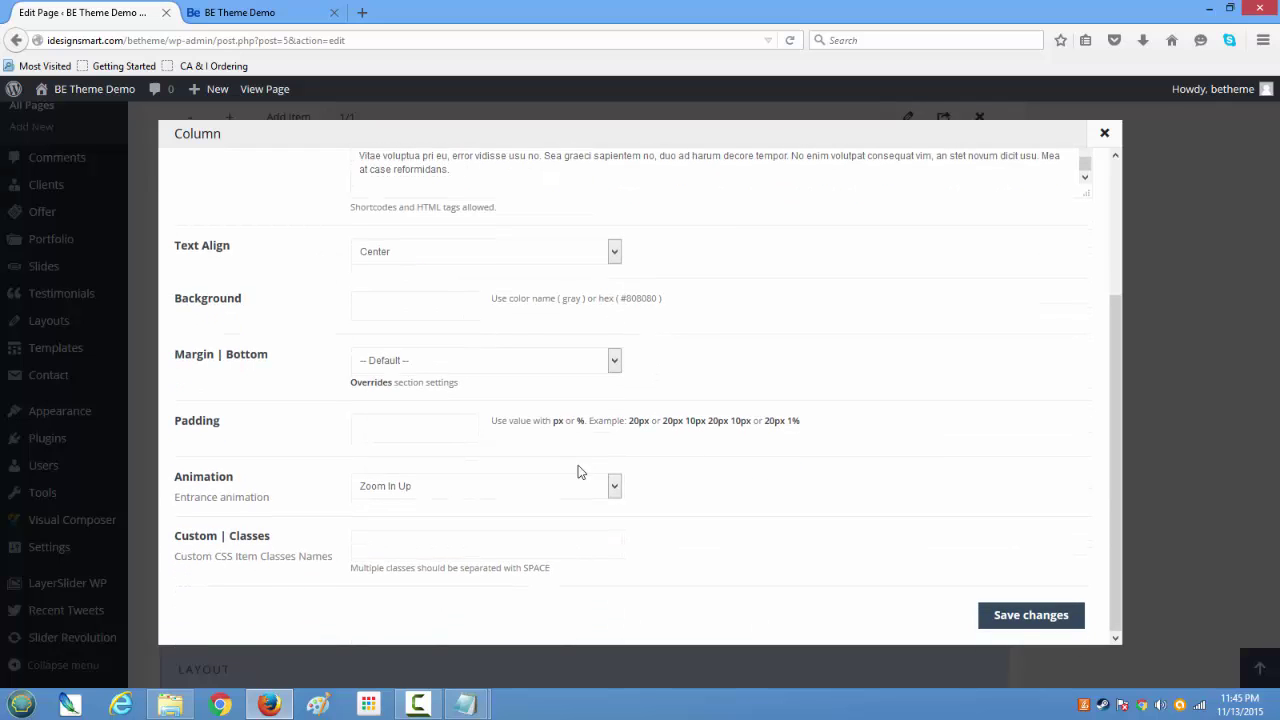
{"action": "left_click", "coordinate": [1031, 612]}
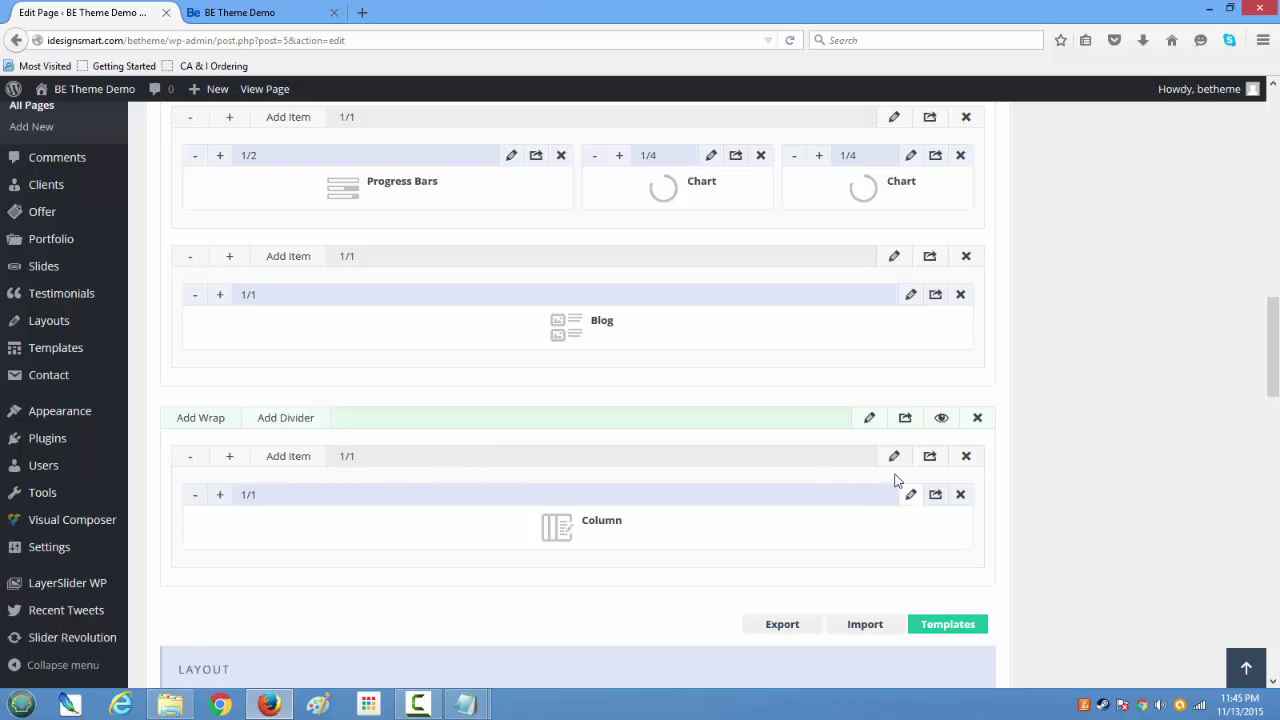
Set the padding of the wrap around the text column to 40px and save the wrap settings
{"action": "left_click", "coordinate": [892, 458]}
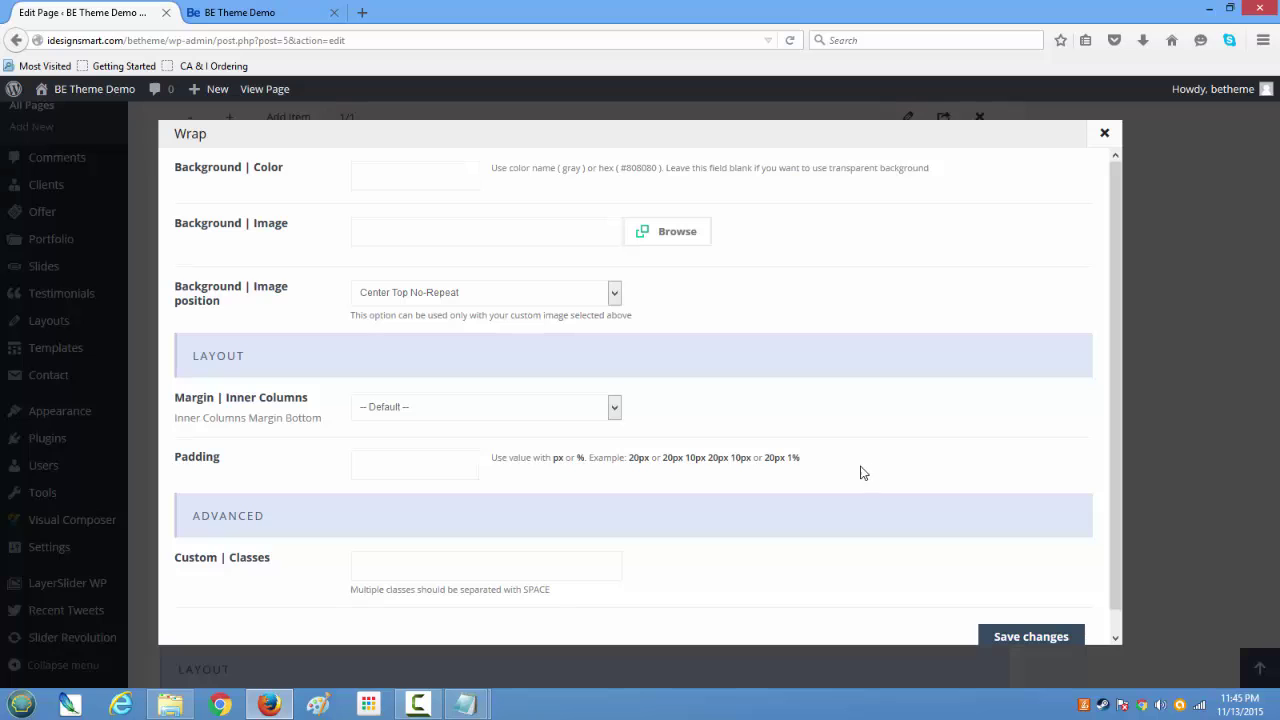
{"action": "scroll", "coordinate": [679, 430], "scroll_direction": "down", "scroll_amount": 1}
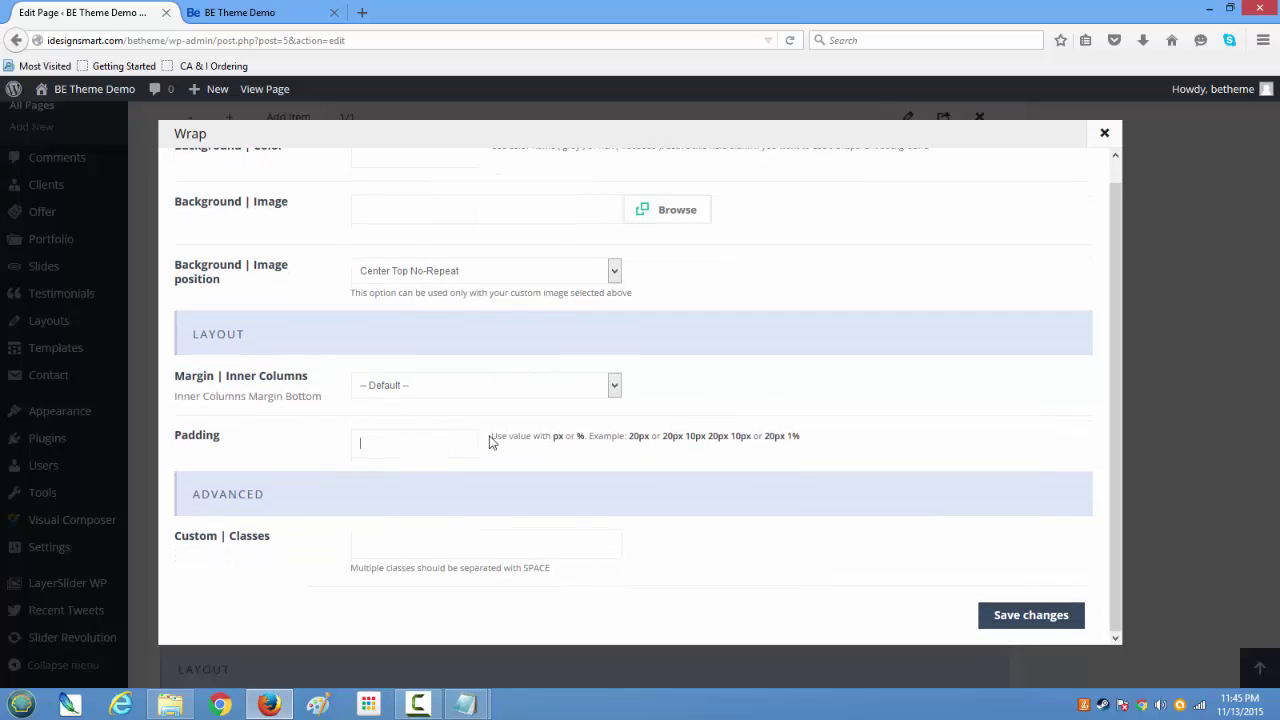
{"action": "type", "text": "40px"}
{"action": "left_click", "coordinate": [1031, 616]}
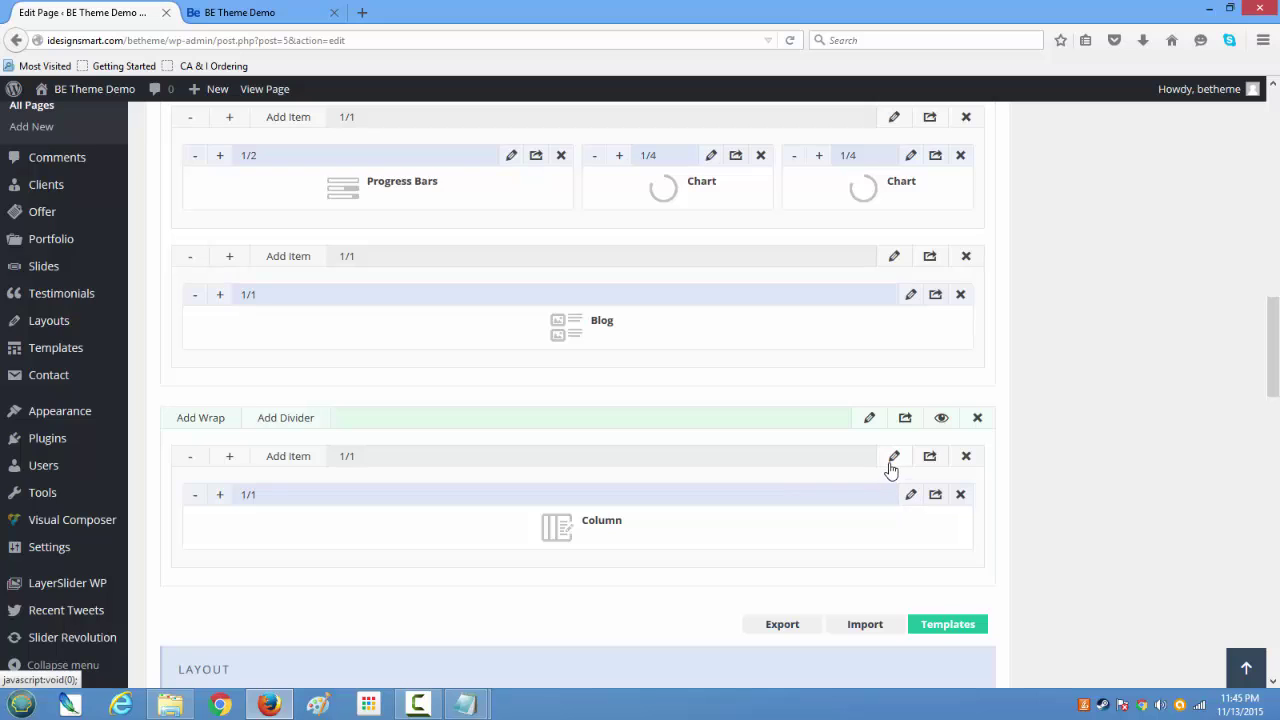
Review the padding format examples in the text column's wrap settings, keeping the settings as they are
{"action": "left_click", "coordinate": [892, 464]}
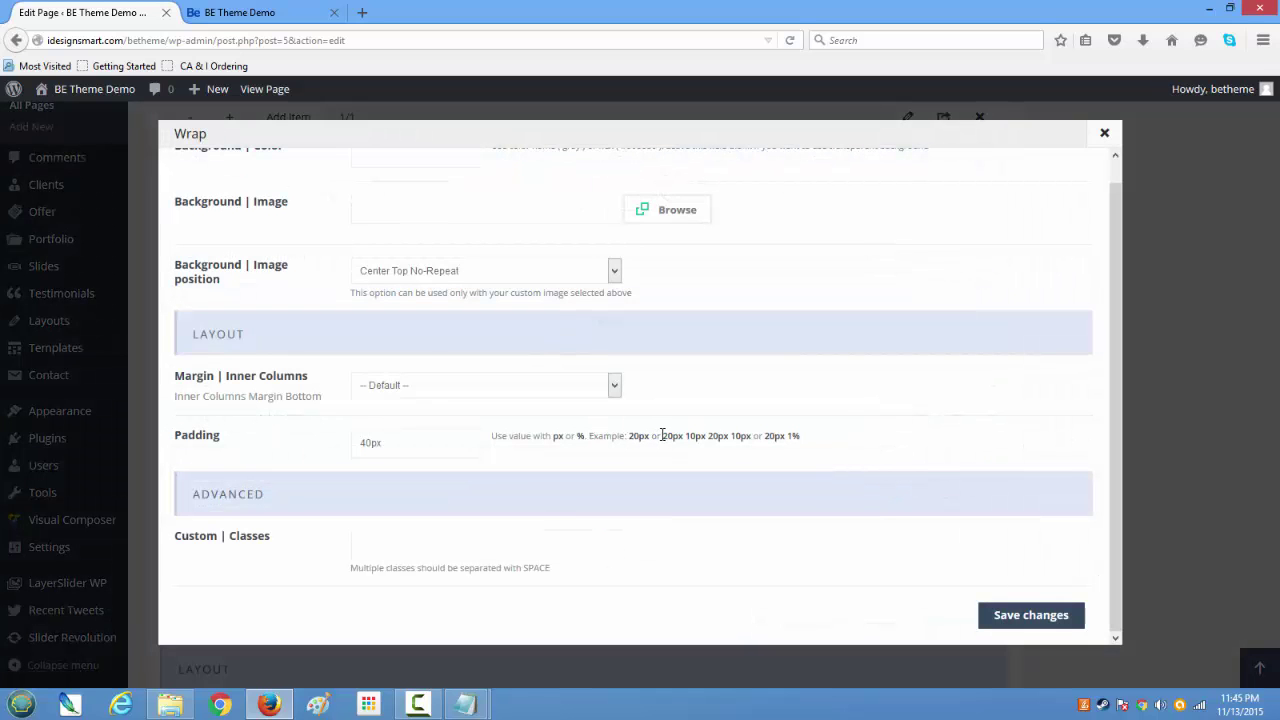
{"action": "left_click_drag", "start_coordinate": [661, 435], "coordinate": [751, 435]}
{"action": "left_click", "coordinate": [669, 442]}
{"action": "left_click", "coordinate": [1025, 615]}
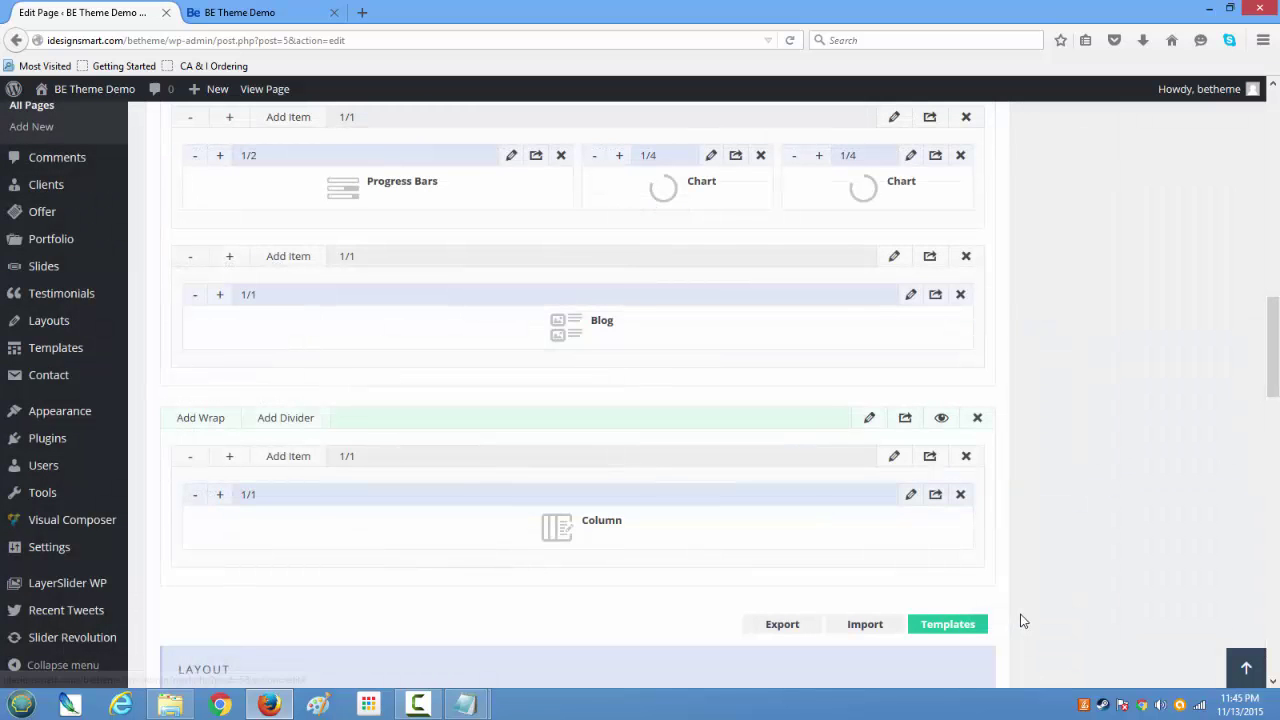
Update the Home page and reload its live view in the browser
{"action": "scroll", "coordinate": [930, 570], "scroll_direction": "up", "scroll_amount": 5}
{"action": "right_click", "coordinate": [930, 570]}
{"action": "left_click", "coordinate": [1153, 498]}
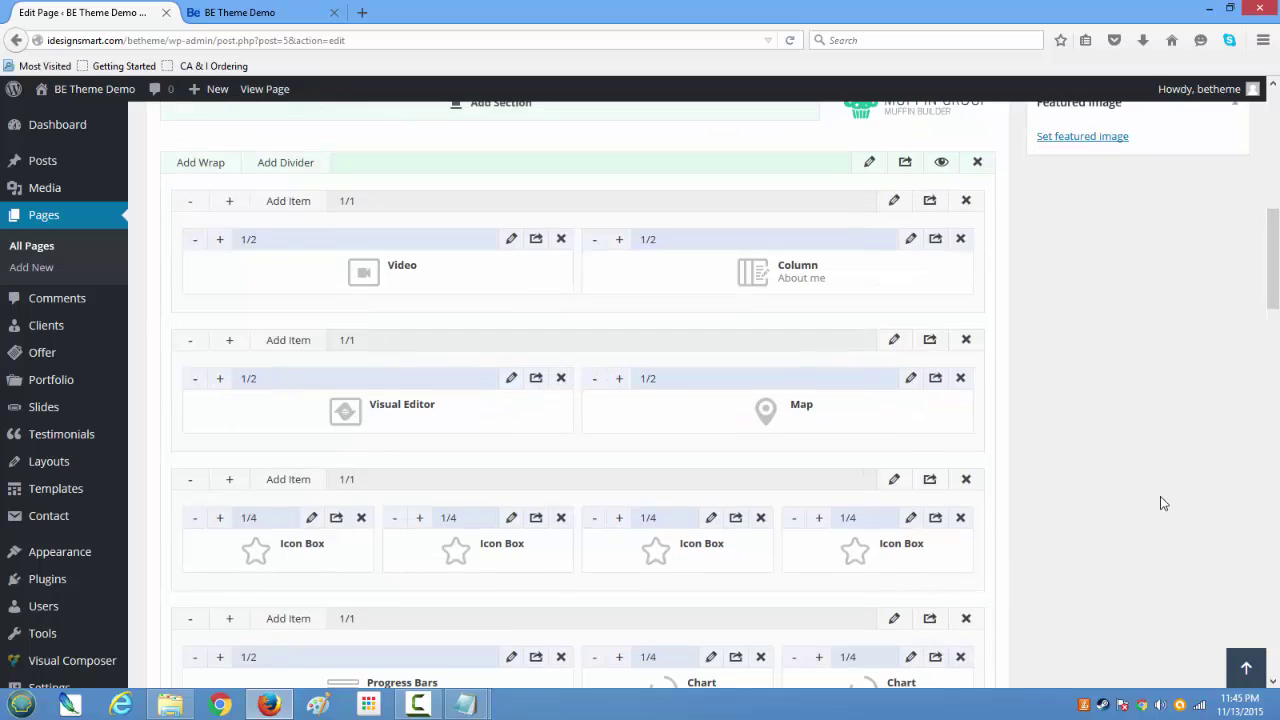
{"action": "scroll", "coordinate": [1160, 503], "scroll_direction": "up", "scroll_amount": 4}
{"action": "left_click", "coordinate": [1218, 136]}
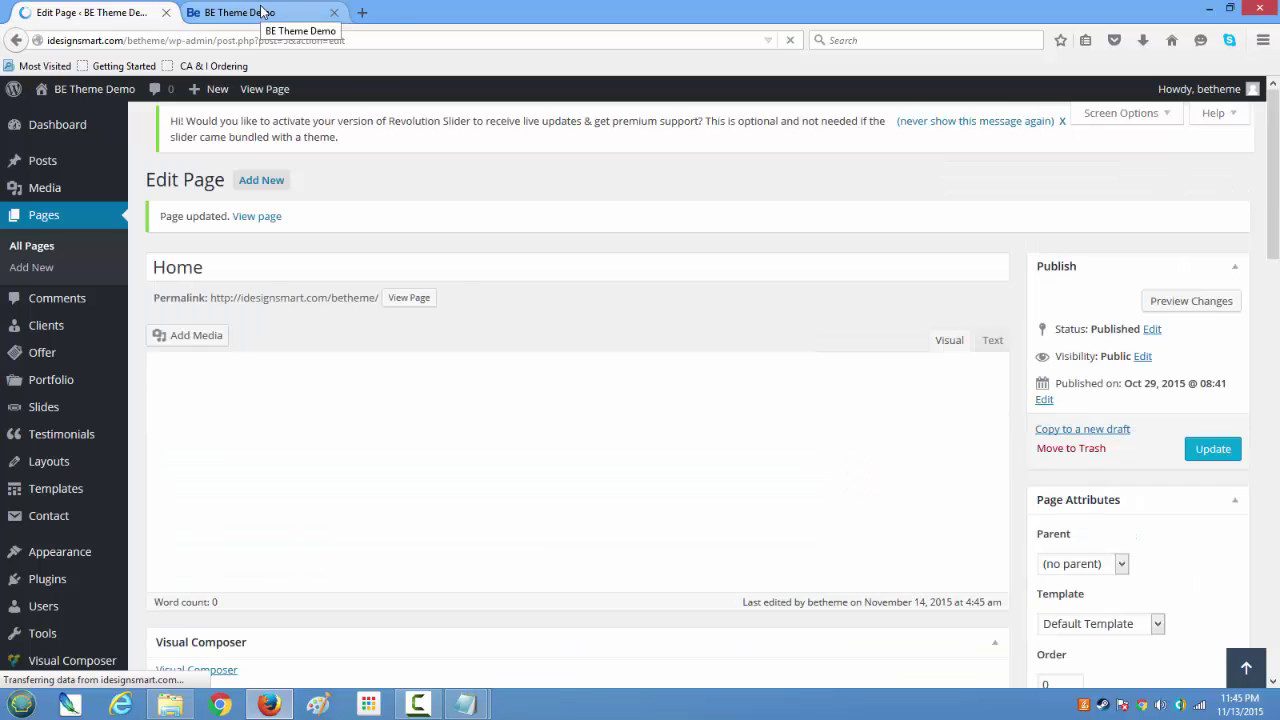
{"action": "left_click", "coordinate": [261, 12]}
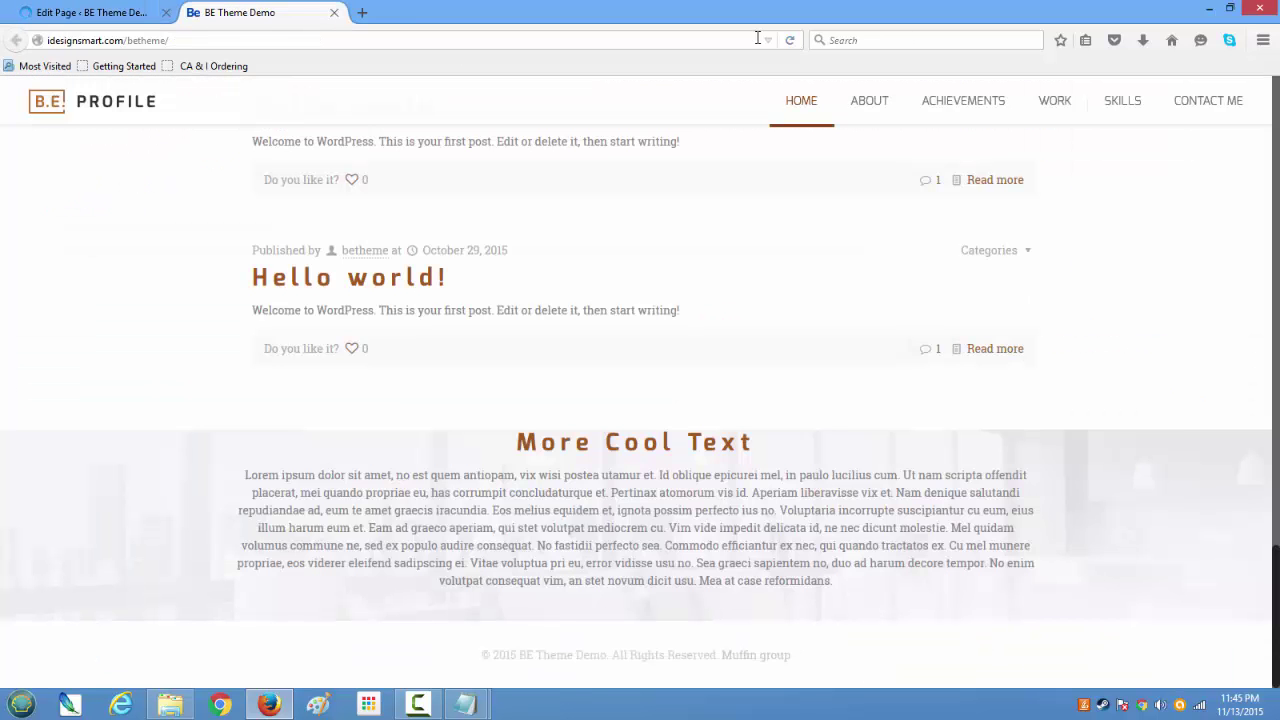
{"action": "left_click", "coordinate": [790, 40]}
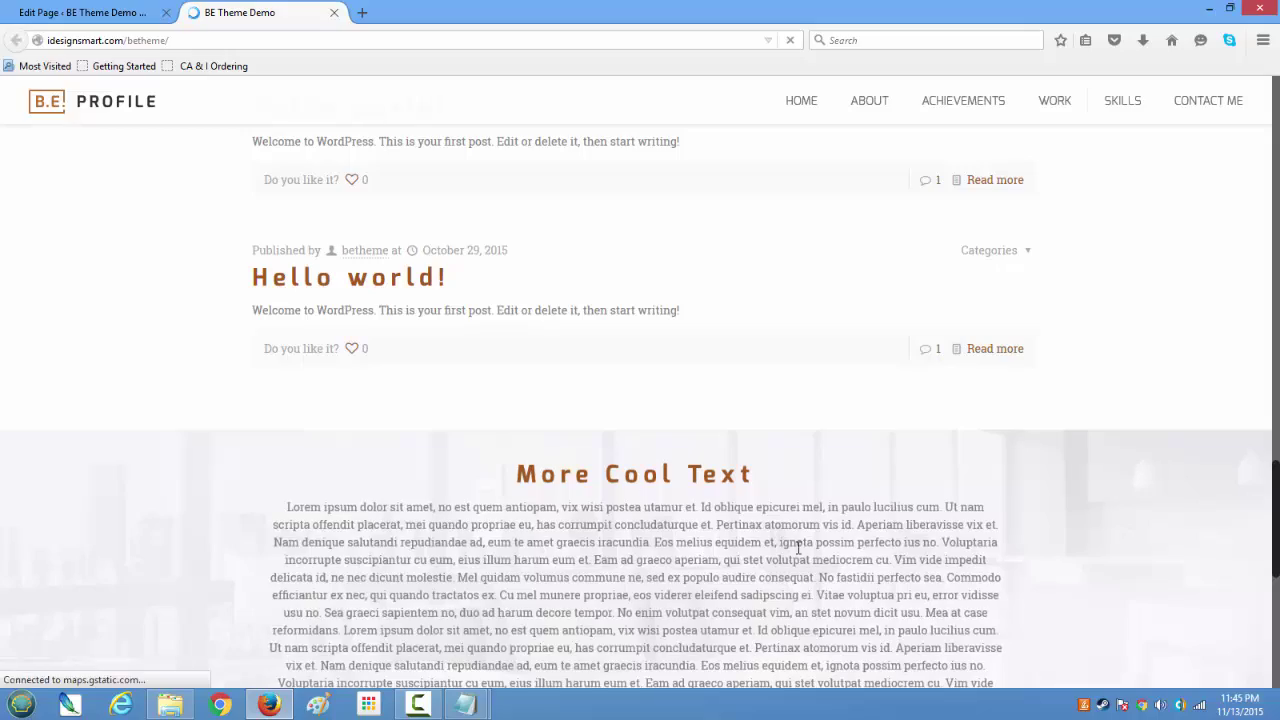
Examine the padding, lengthened text and parallax background of the "More Cool Text" section on the live page
{"action": "scroll", "coordinate": [668, 475], "scroll_direction": "down", "scroll_amount": 6}
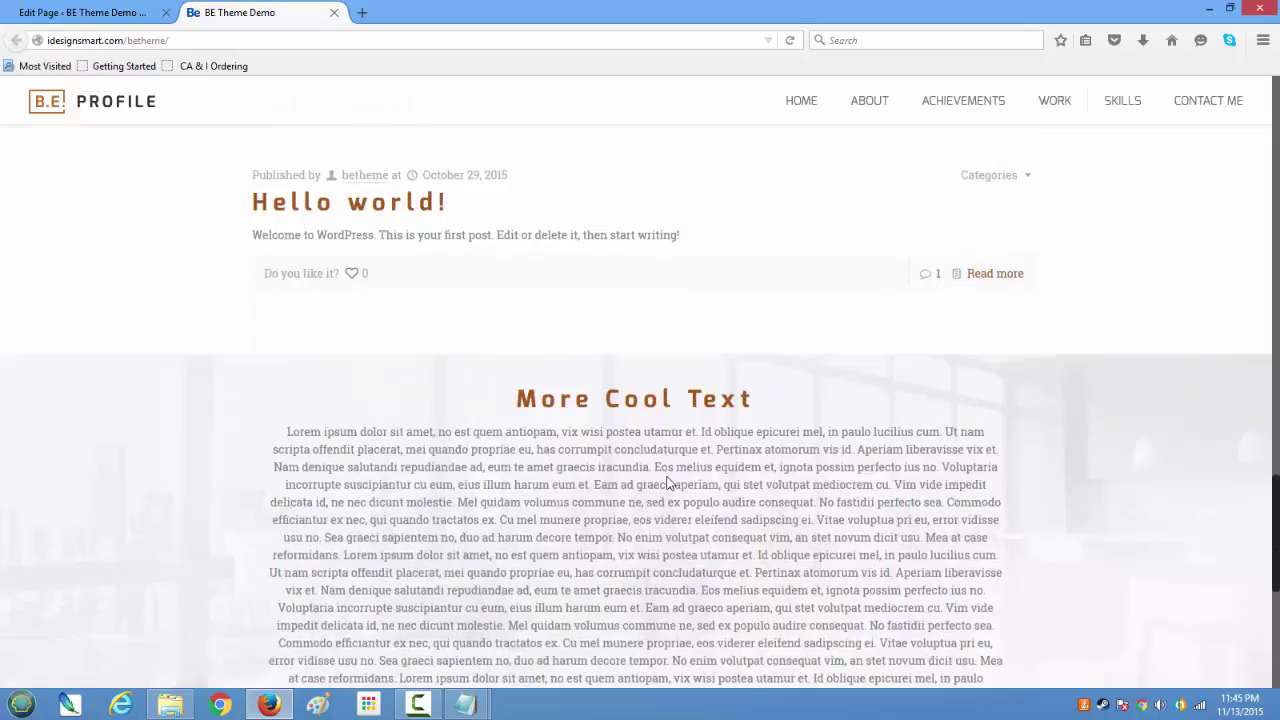
{"action": "scroll", "coordinate": [668, 475], "scroll_direction": "up", "scroll_amount": 7}
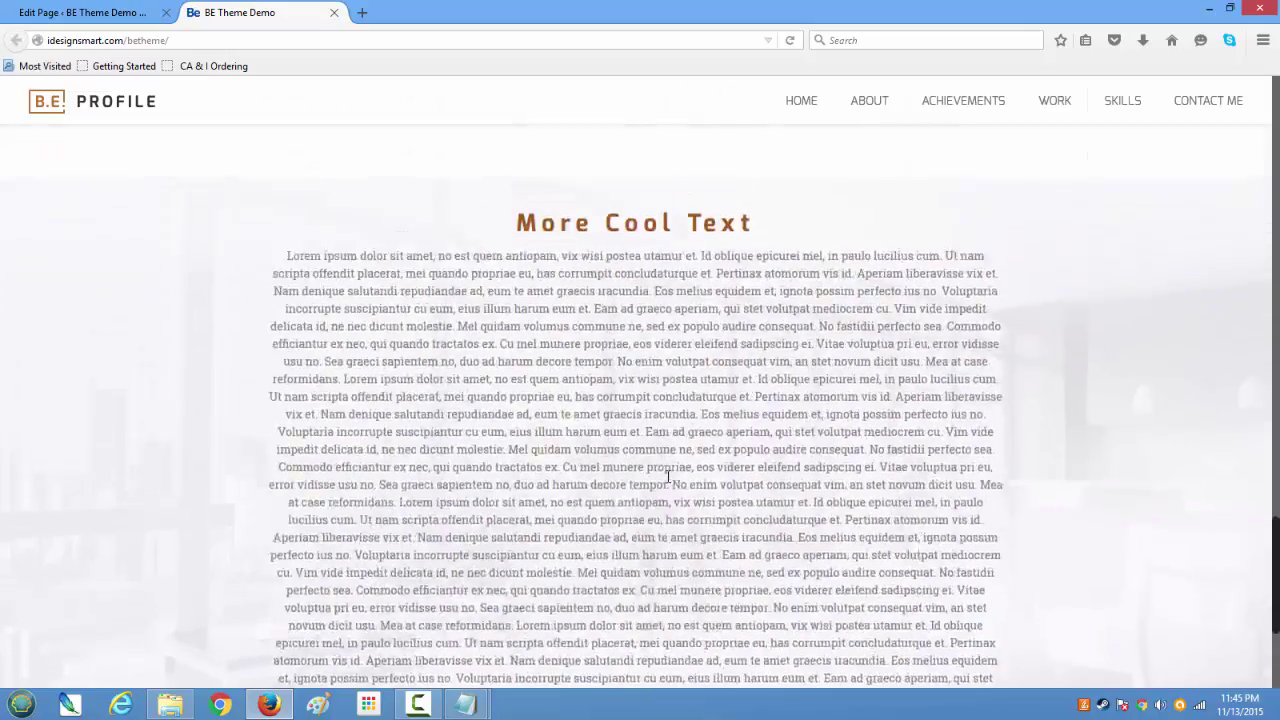
{"action": "scroll", "coordinate": [668, 475], "scroll_direction": "down", "scroll_amount": 3}
{"action": "scroll", "coordinate": [668, 475], "scroll_direction": "down", "scroll_amount": 4}
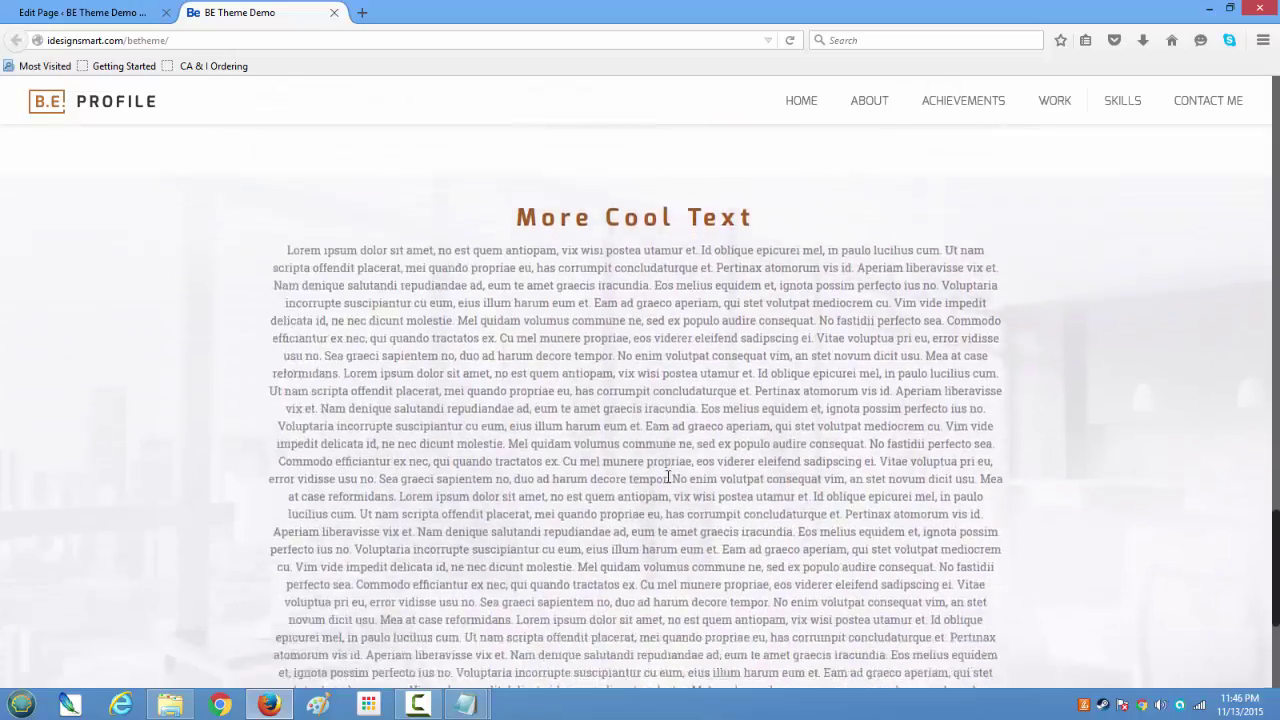
{"action": "scroll", "coordinate": [668, 475], "scroll_direction": "up", "scroll_amount": 5}
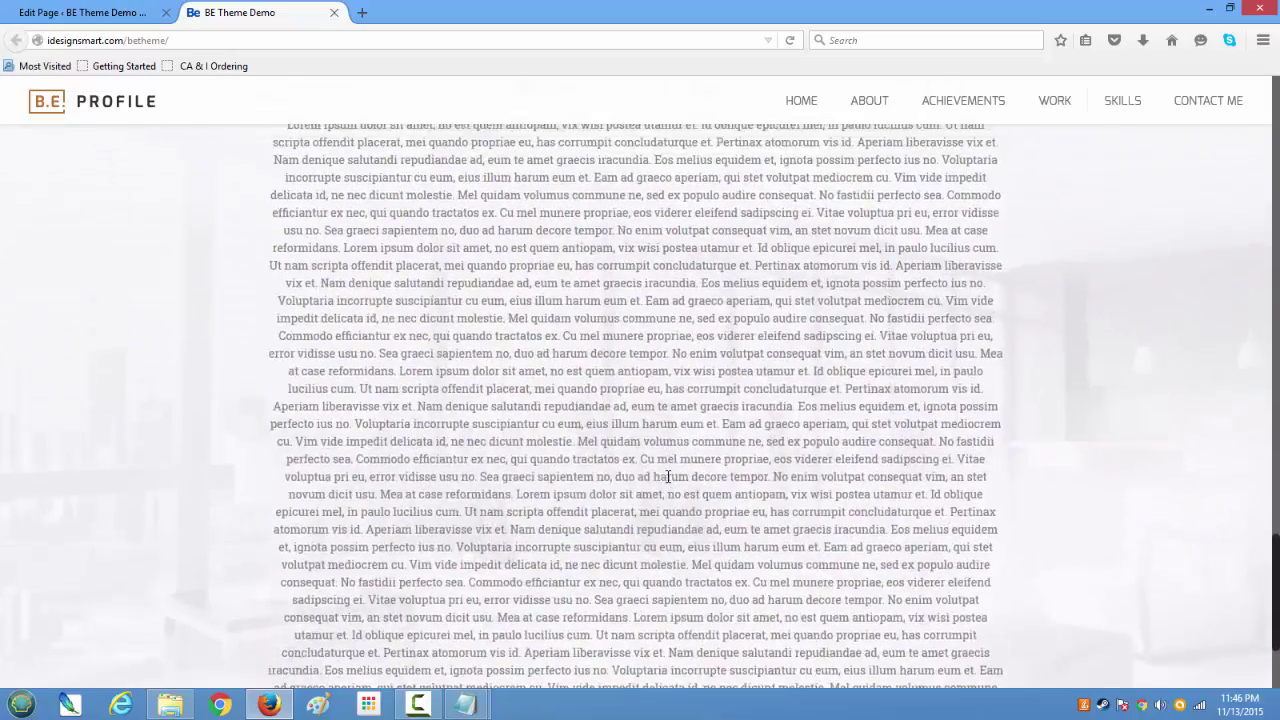
{"action": "scroll", "coordinate": [668, 475], "scroll_direction": "down", "scroll_amount": 2}
{"action": "scroll", "coordinate": [668, 475], "scroll_direction": "down", "scroll_amount": 3}
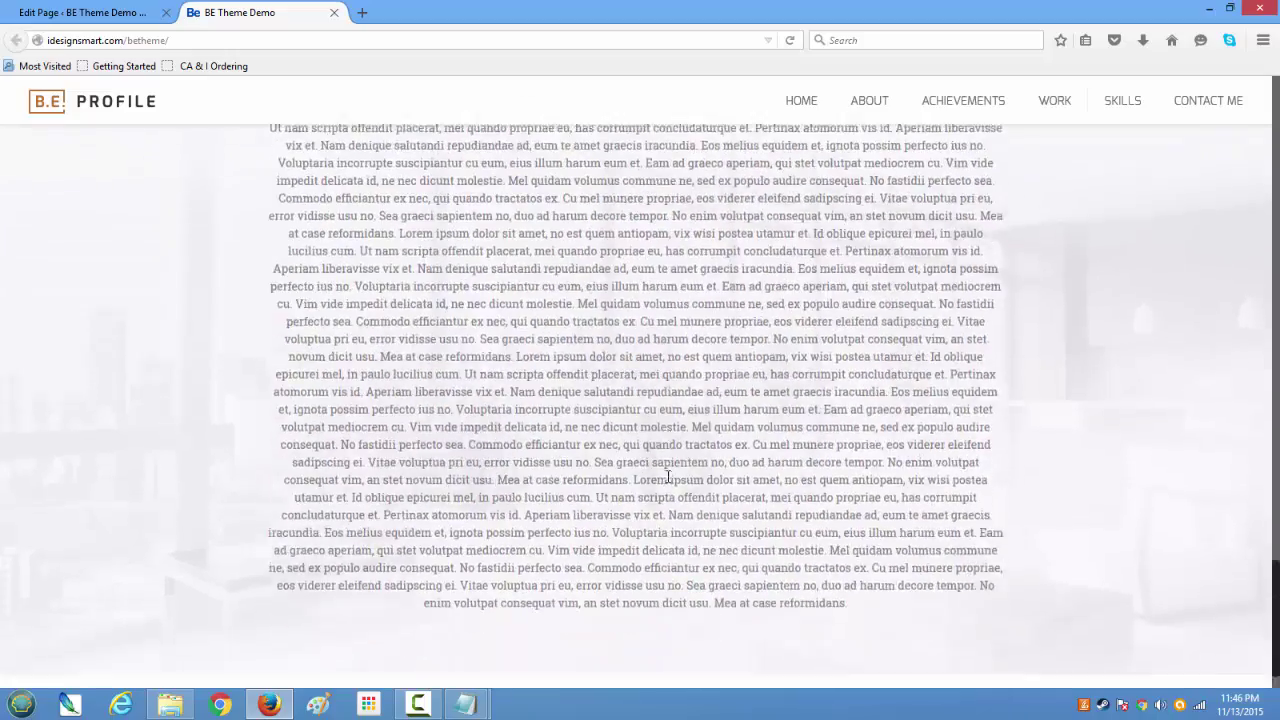
{"action": "scroll", "coordinate": [668, 475], "scroll_direction": "up", "scroll_amount": 2}
{"action": "scroll", "coordinate": [668, 475], "scroll_direction": "down", "scroll_amount": 3}
{"action": "scroll", "coordinate": [668, 475], "scroll_direction": "up", "scroll_amount": 2}
{"action": "scroll", "coordinate": [668, 475], "scroll_direction": "down", "scroll_amount": 2}
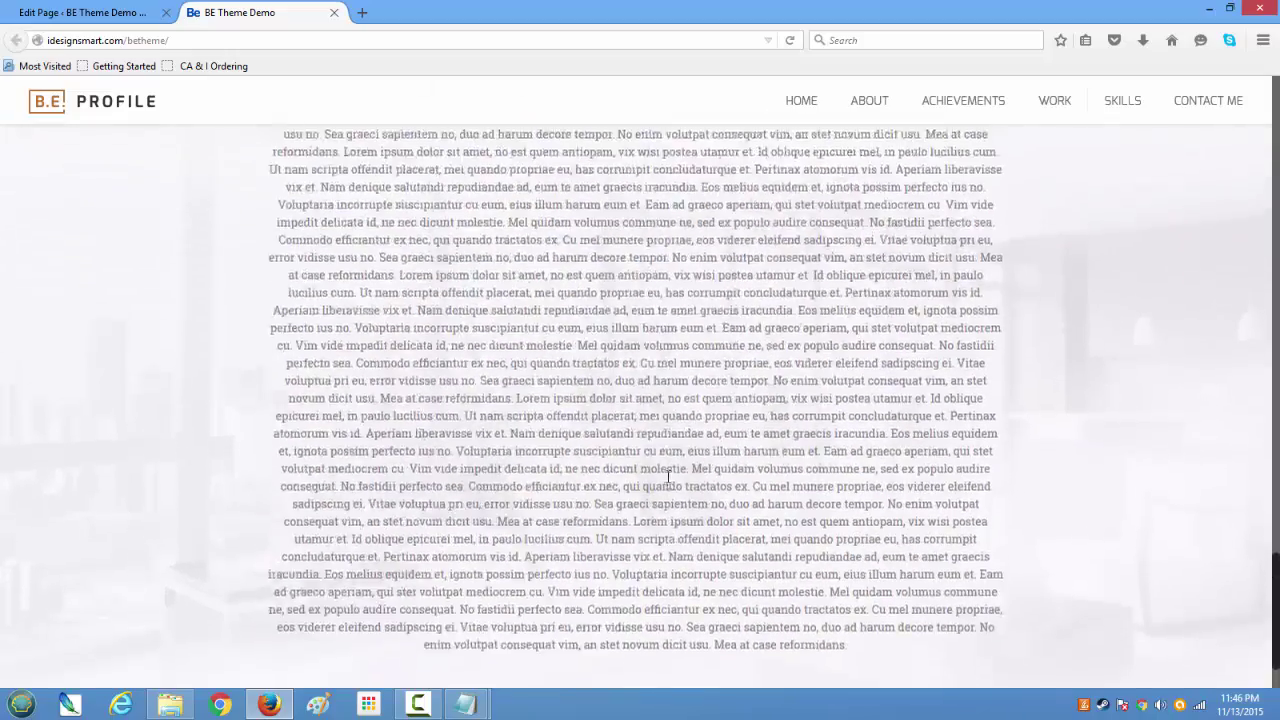
Review the whole live Home page from the header image through services, progress bars and blog posts to the footer
{"action": "scroll", "coordinate": [668, 475], "scroll_direction": "up", "scroll_amount": 8}
{"action": "scroll", "coordinate": [670, 483], "scroll_direction": "up", "scroll_amount": 7}
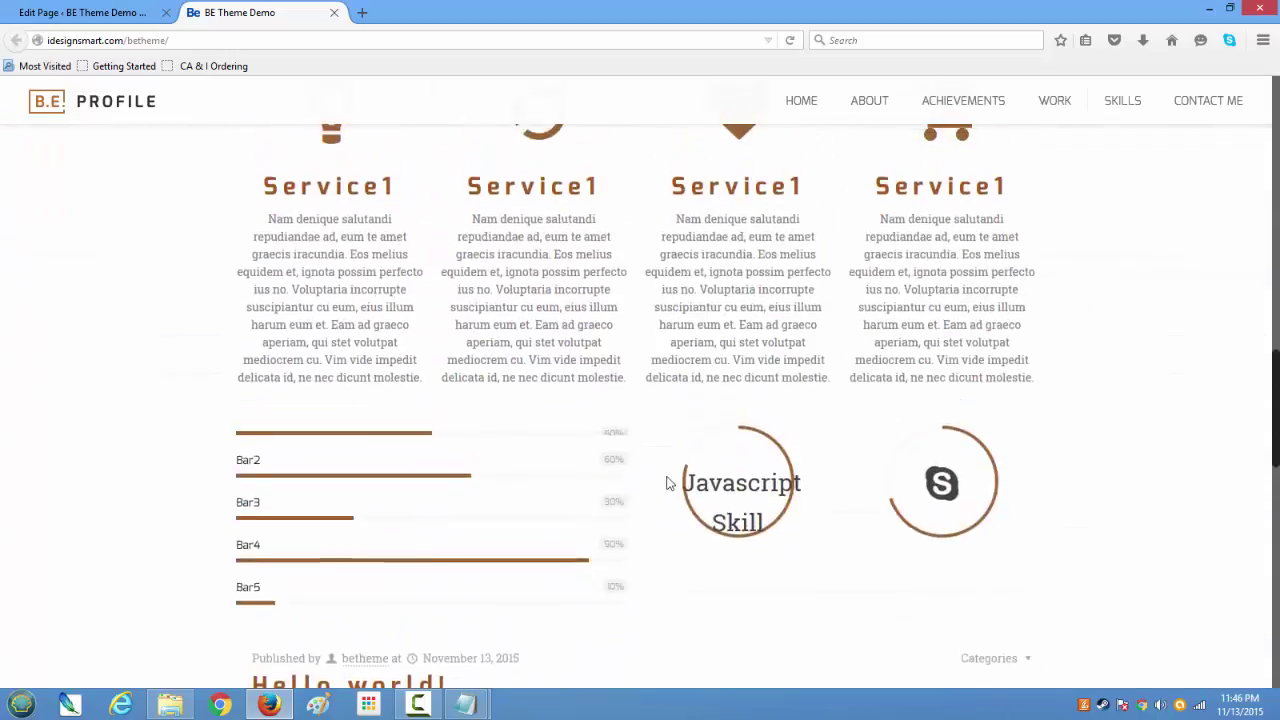
{"action": "scroll", "coordinate": [670, 483], "scroll_direction": "down", "scroll_amount": 4}
{"action": "scroll", "coordinate": [668, 483], "scroll_direction": "down", "scroll_amount": 10}
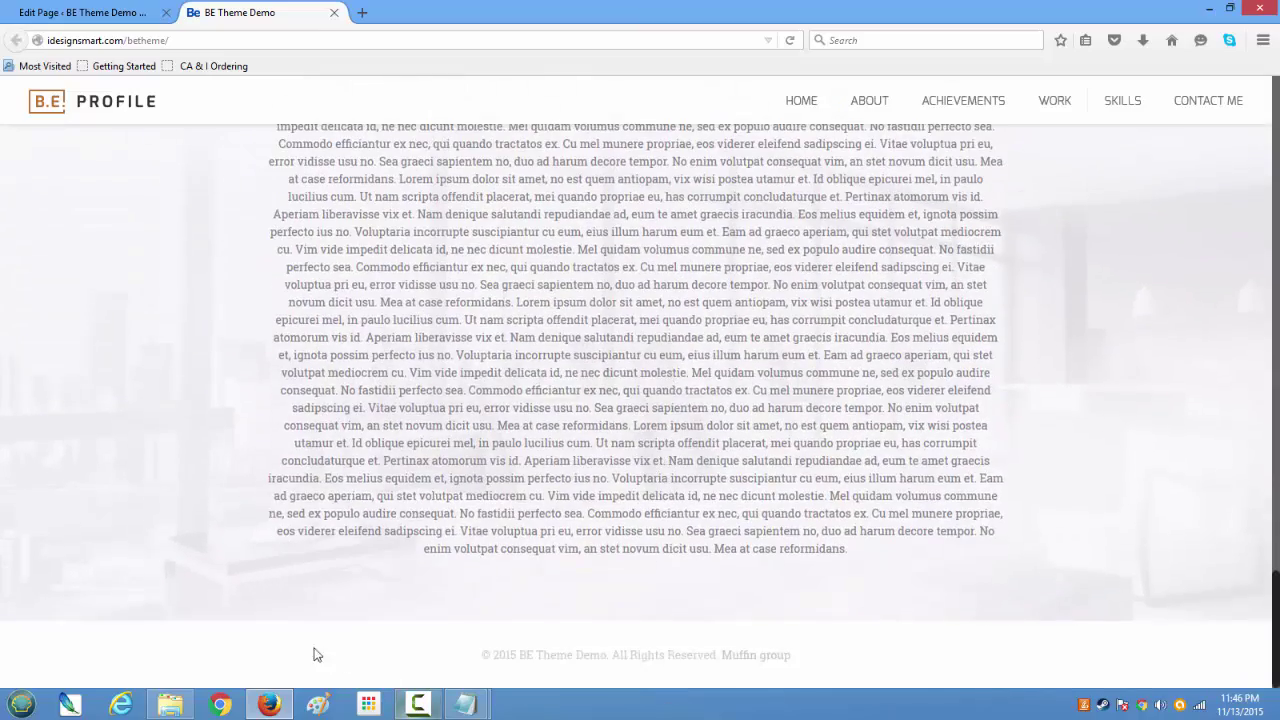
{"action": "scroll", "coordinate": [791, 620], "scroll_direction": "up", "scroll_amount": 15}
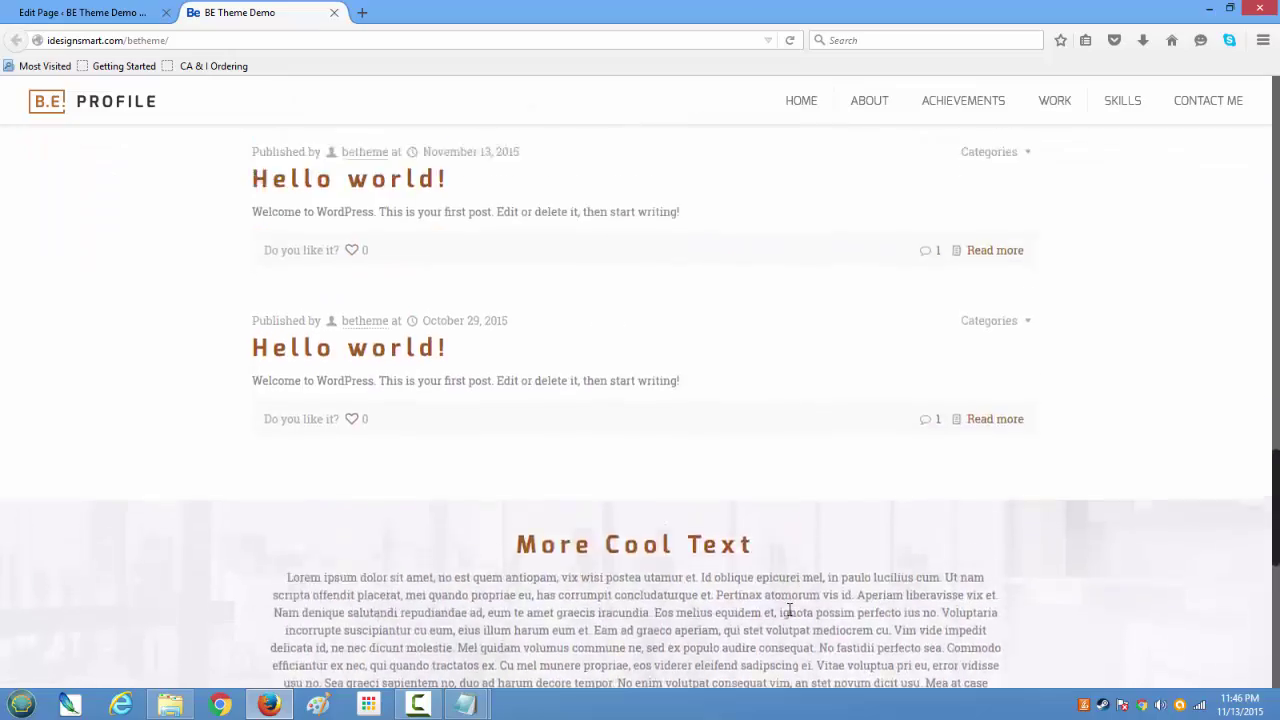
{"action": "scroll", "coordinate": [788, 615], "scroll_direction": "up", "scroll_amount": 6}
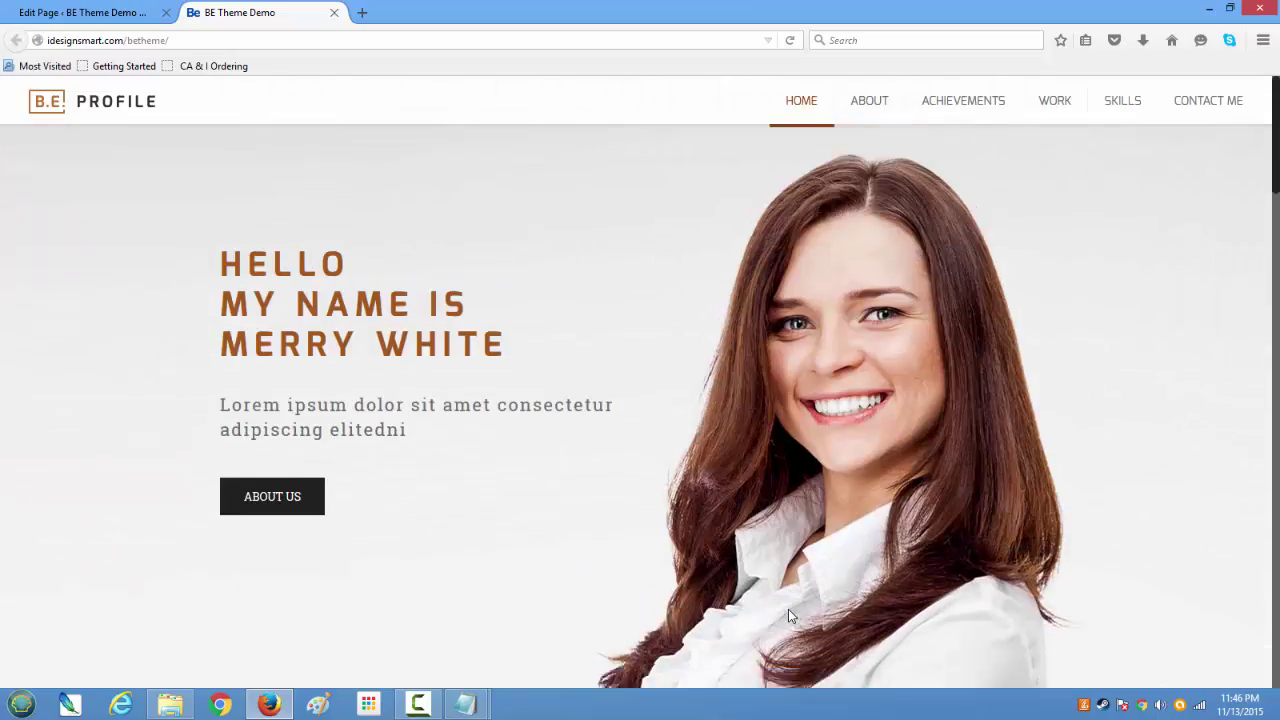
{"action": "scroll", "coordinate": [788, 615], "scroll_direction": "down", "scroll_amount": 9}
{"action": "scroll", "coordinate": [788, 615], "scroll_direction": "down", "scroll_amount": 10}
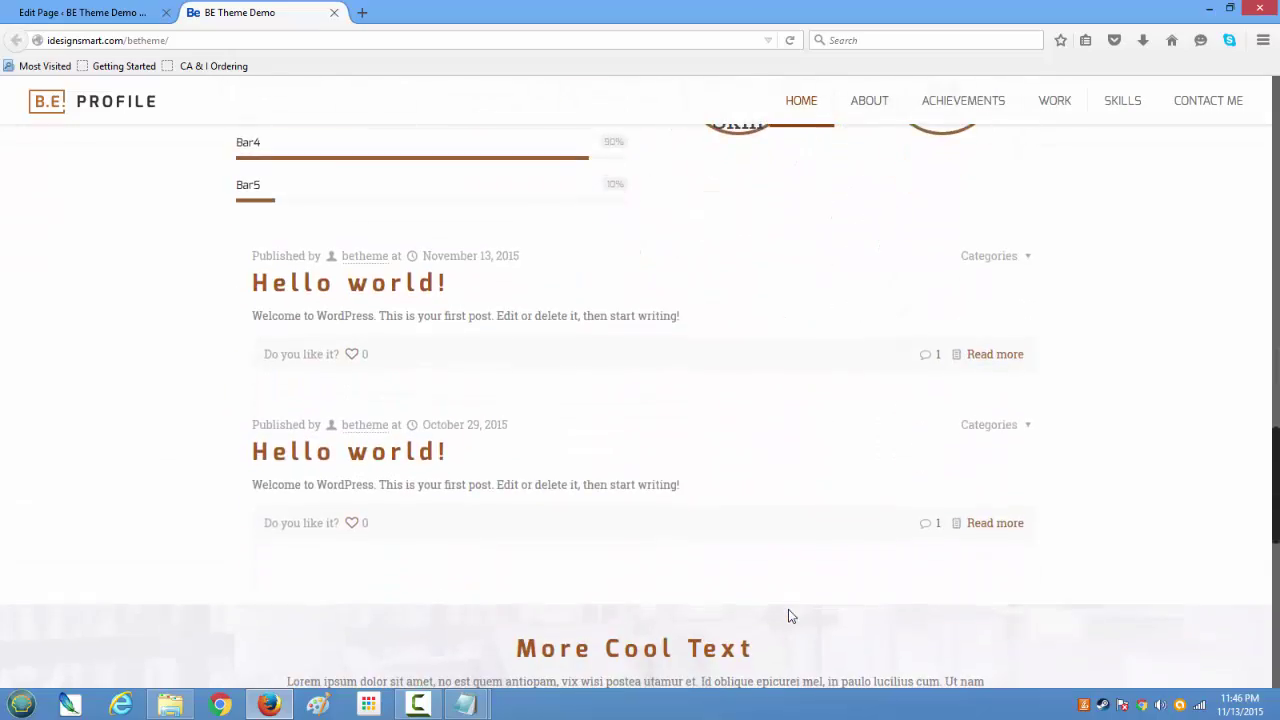
{"action": "scroll", "coordinate": [790, 615], "scroll_direction": "up", "scroll_amount": 5}
In the Home page editor, set the Blog item's style to Masonry Blog Style
{"action": "left_click", "coordinate": [123, 12]}
{"action": "scroll", "coordinate": [486, 440], "scroll_direction": "down", "scroll_amount": 8}
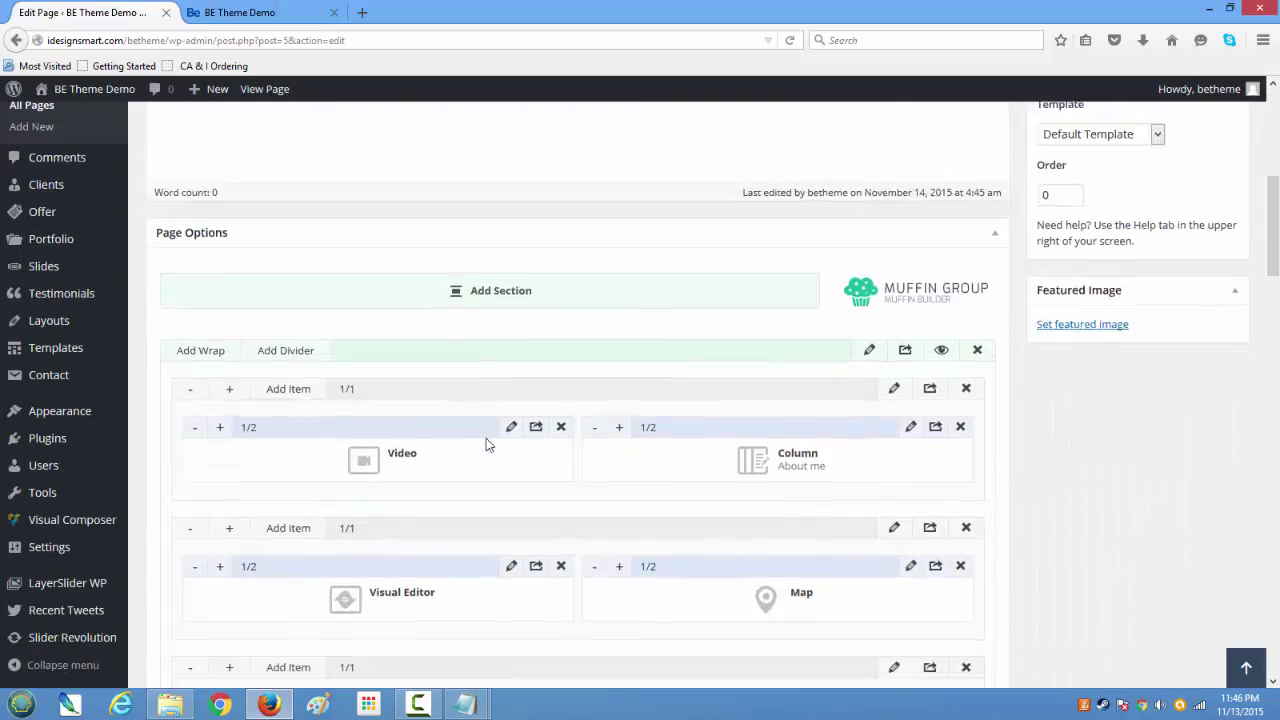
{"action": "scroll", "coordinate": [486, 443], "scroll_direction": "down", "scroll_amount": 5}
{"action": "scroll", "coordinate": [500, 440], "scroll_direction": "up", "scroll_amount": 2}
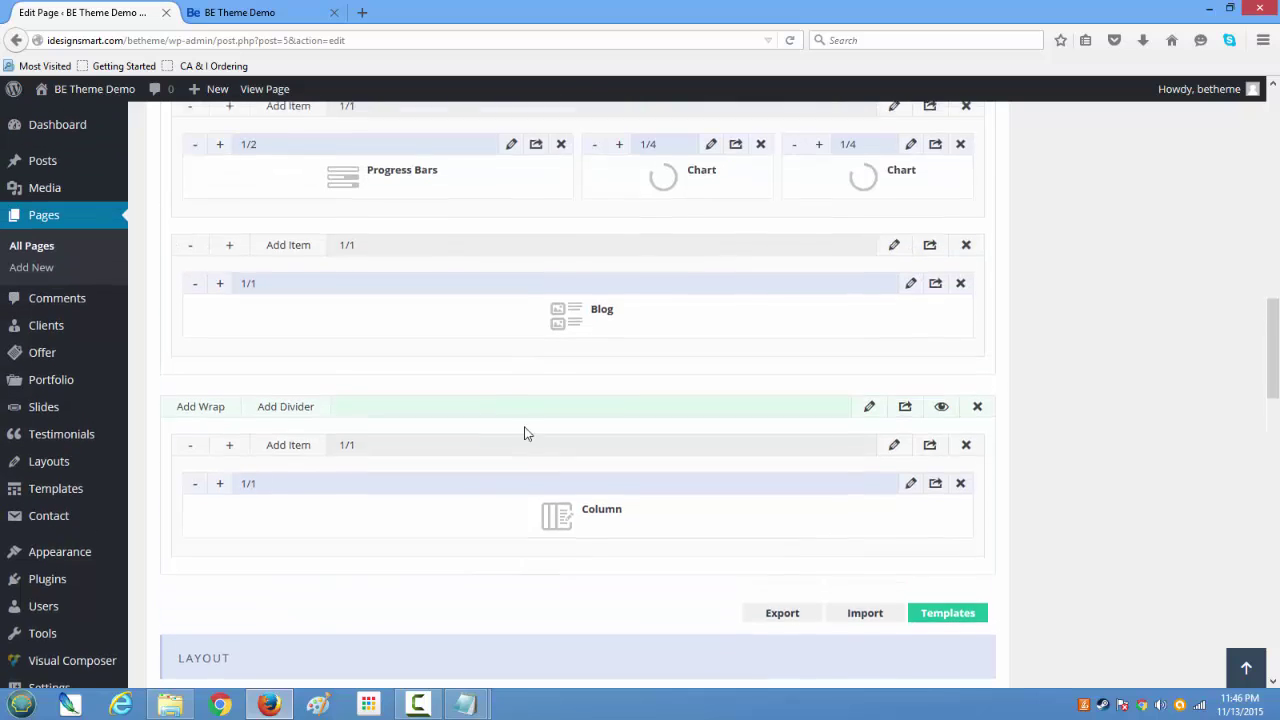
{"action": "left_click", "coordinate": [910, 290]}
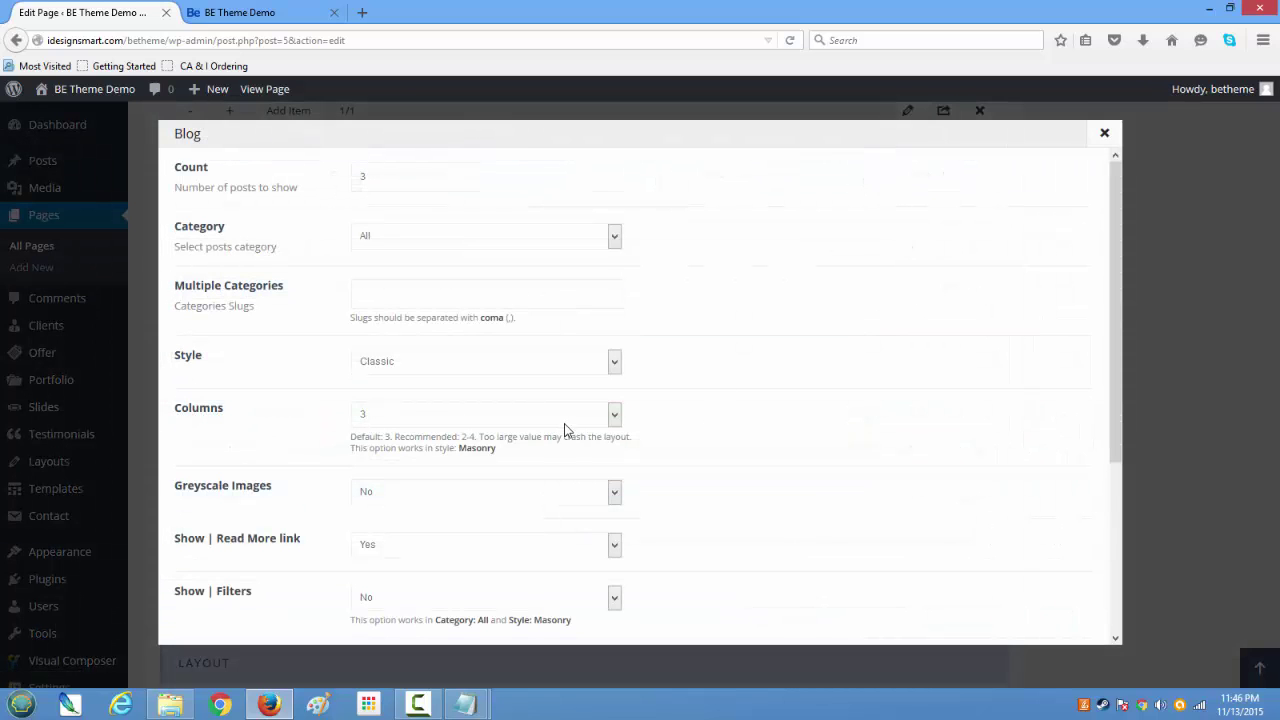
{"action": "left_click", "coordinate": [614, 363]}
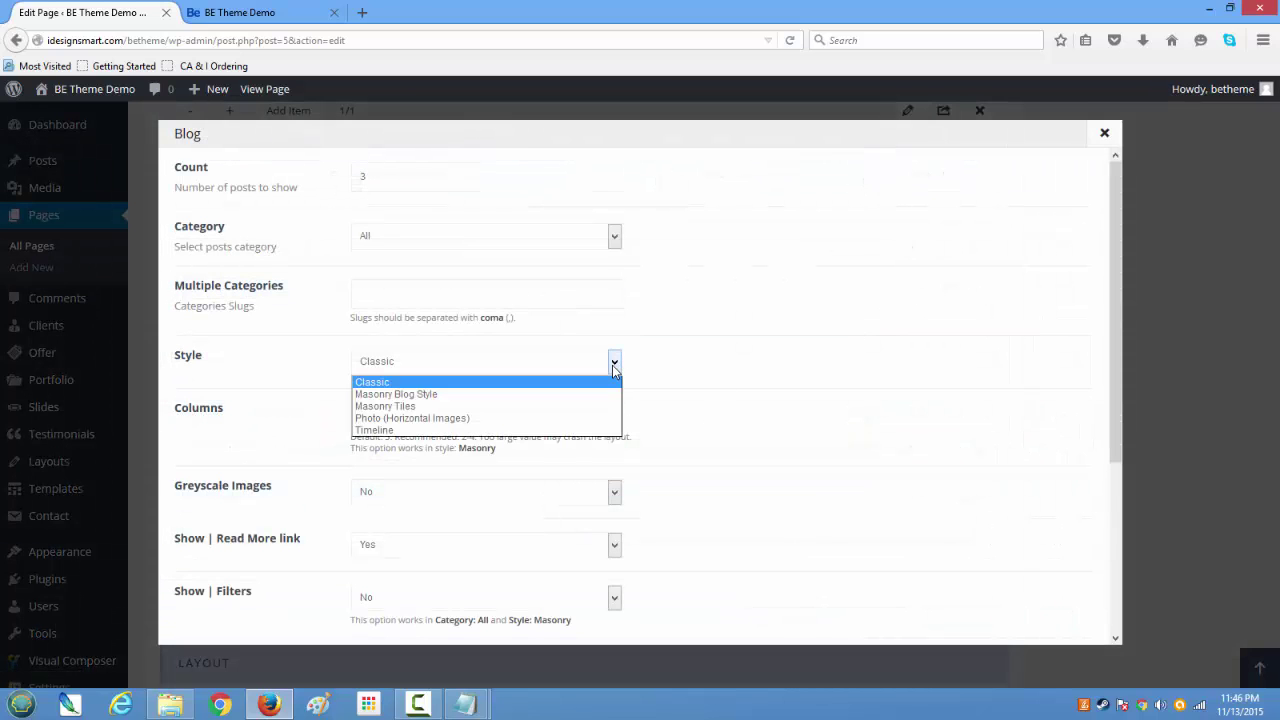
{"action": "left_click", "coordinate": [564, 394]}
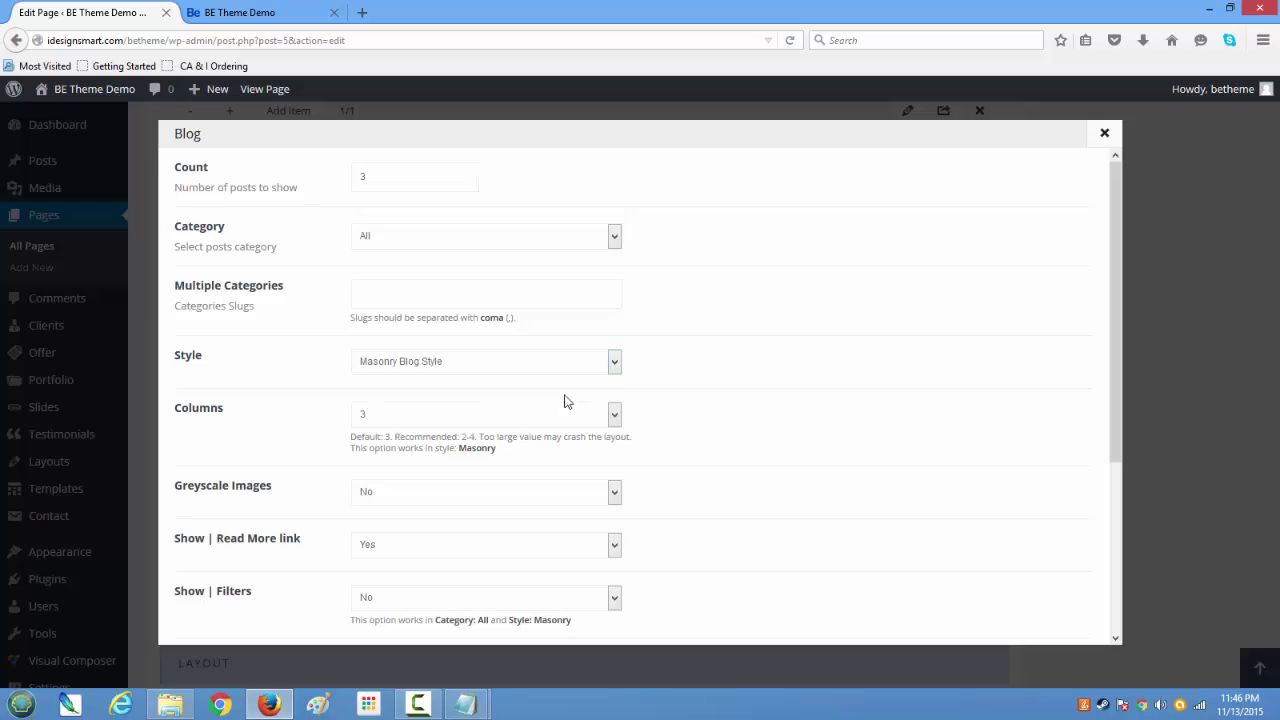
Save the Blog item's settings, update the Home page and reload its live view
{"action": "scroll", "coordinate": [589, 463], "scroll_direction": "down", "scroll_amount": 4}
{"action": "left_click", "coordinate": [1019, 616]}
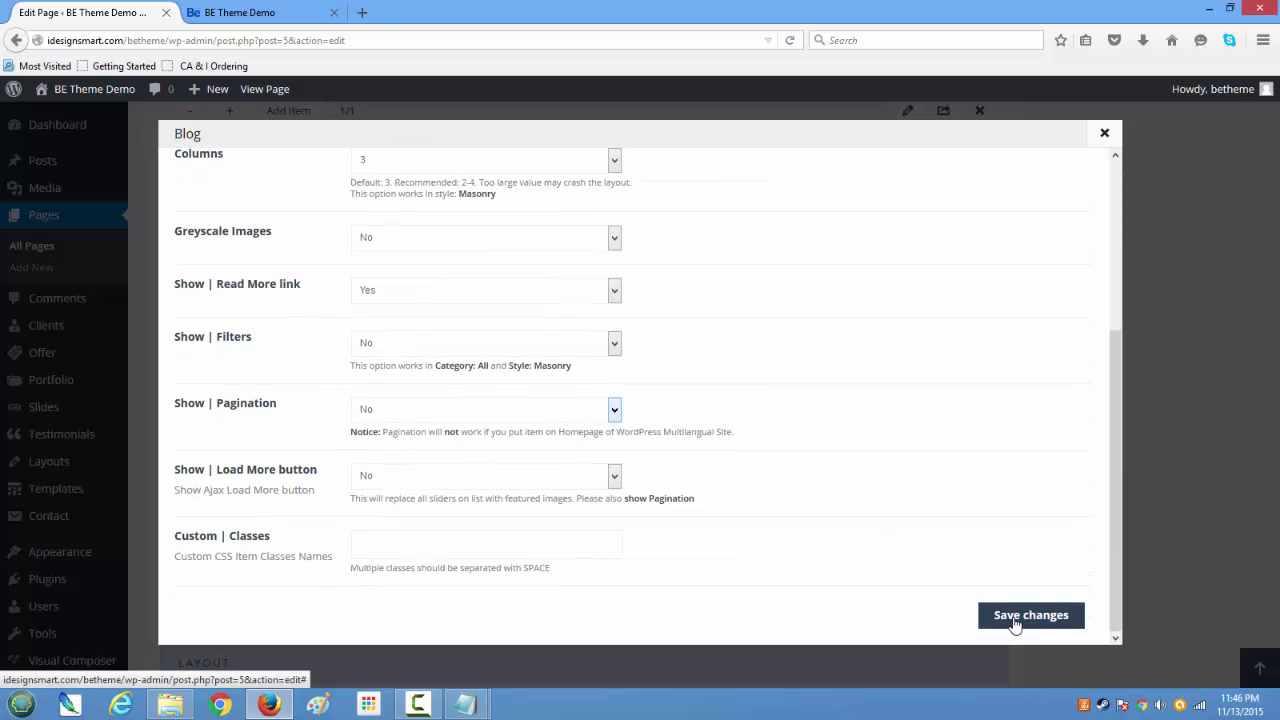
{"action": "scroll", "coordinate": [984, 578], "scroll_direction": "up", "scroll_amount": 1}
{"action": "scroll", "coordinate": [984, 578], "scroll_direction": "up", "scroll_amount": 15}
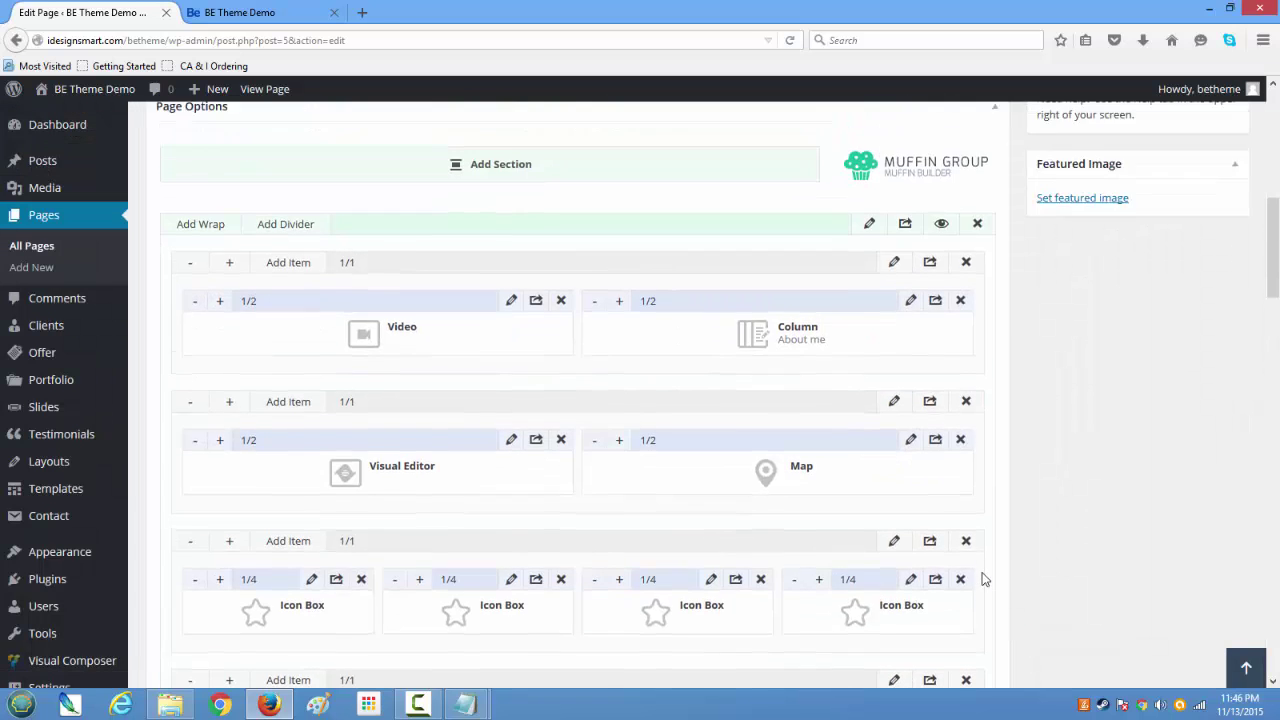
{"action": "left_click", "coordinate": [1200, 451]}
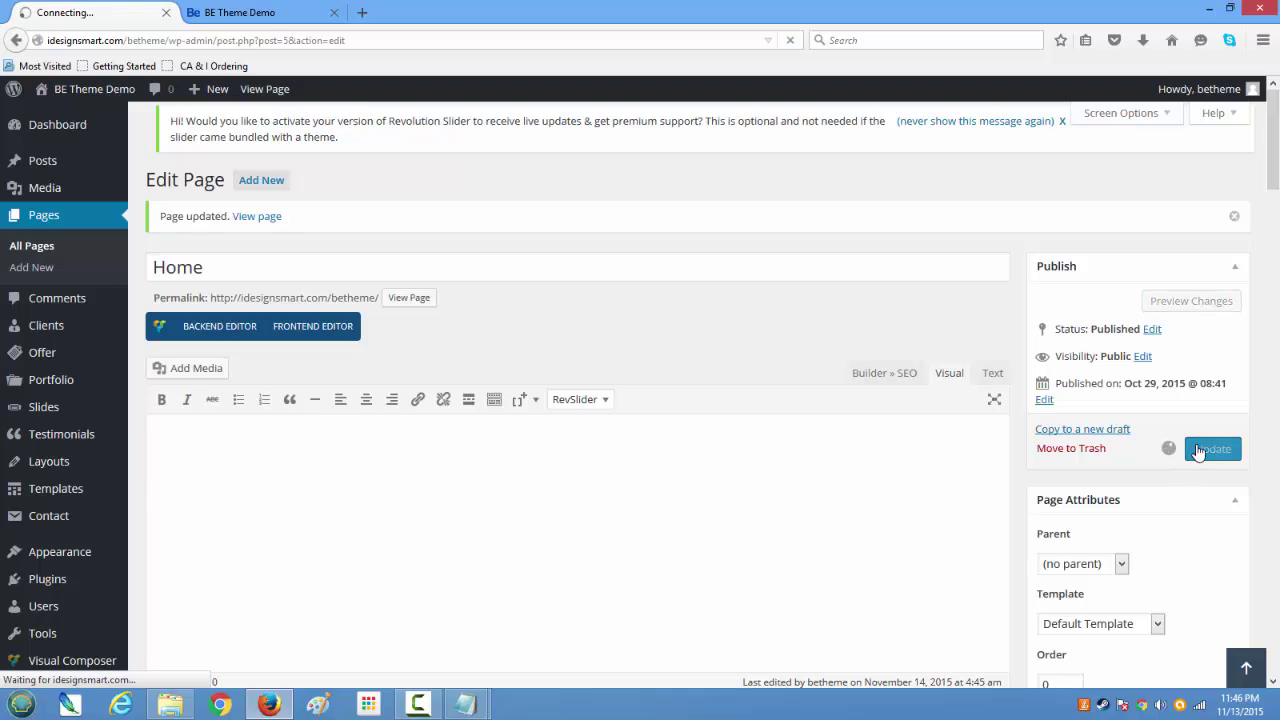
{"action": "left_click", "coordinate": [257, 14]}
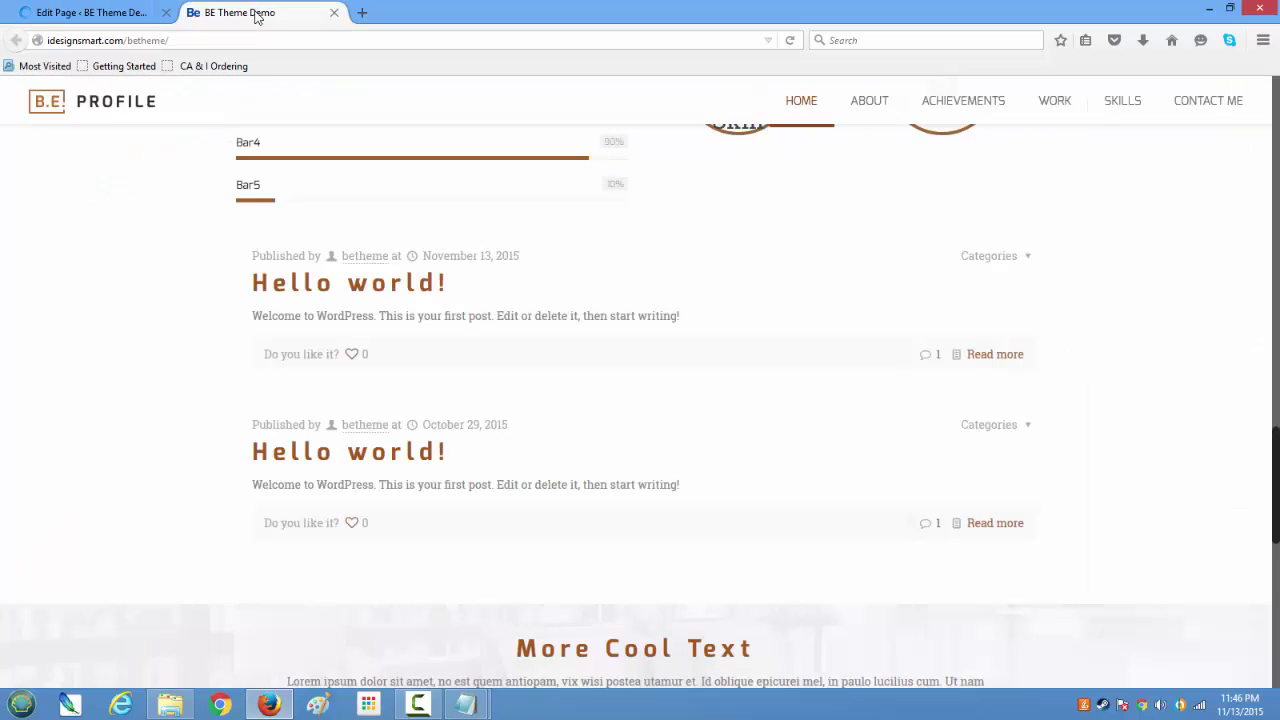
{"action": "left_click", "coordinate": [806, 40]}
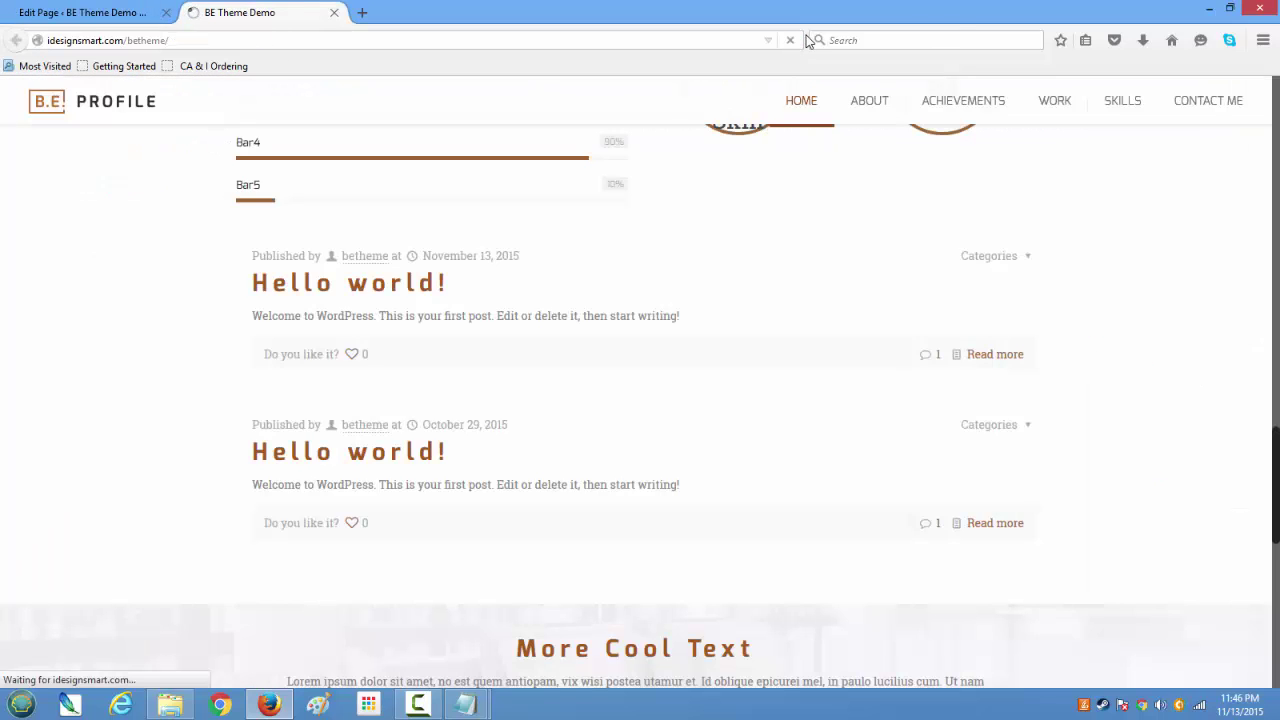
Examine the masonry column layout of the blog posts below the progress bars on the live Home page
{"action": "scroll", "coordinate": [1028, 400], "scroll_direction": "down", "scroll_amount": 3}
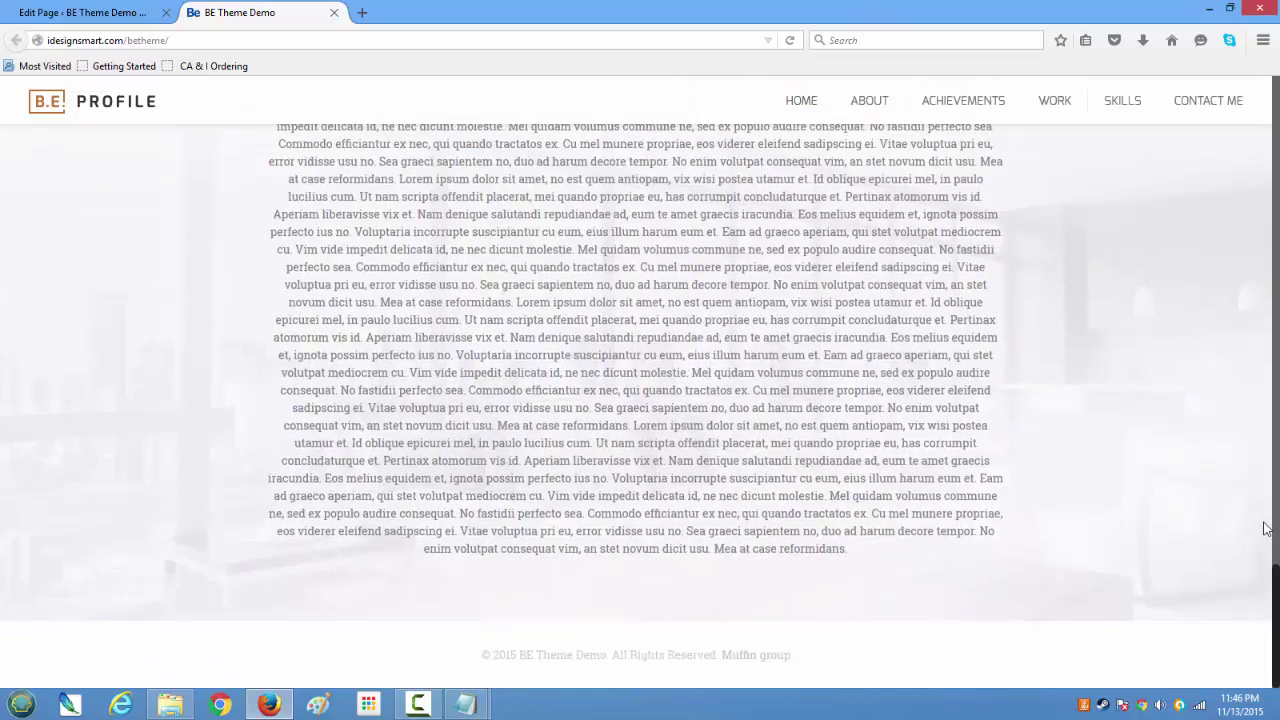
{"action": "scroll", "coordinate": [652, 404], "scroll_direction": "up", "scroll_amount": 1}
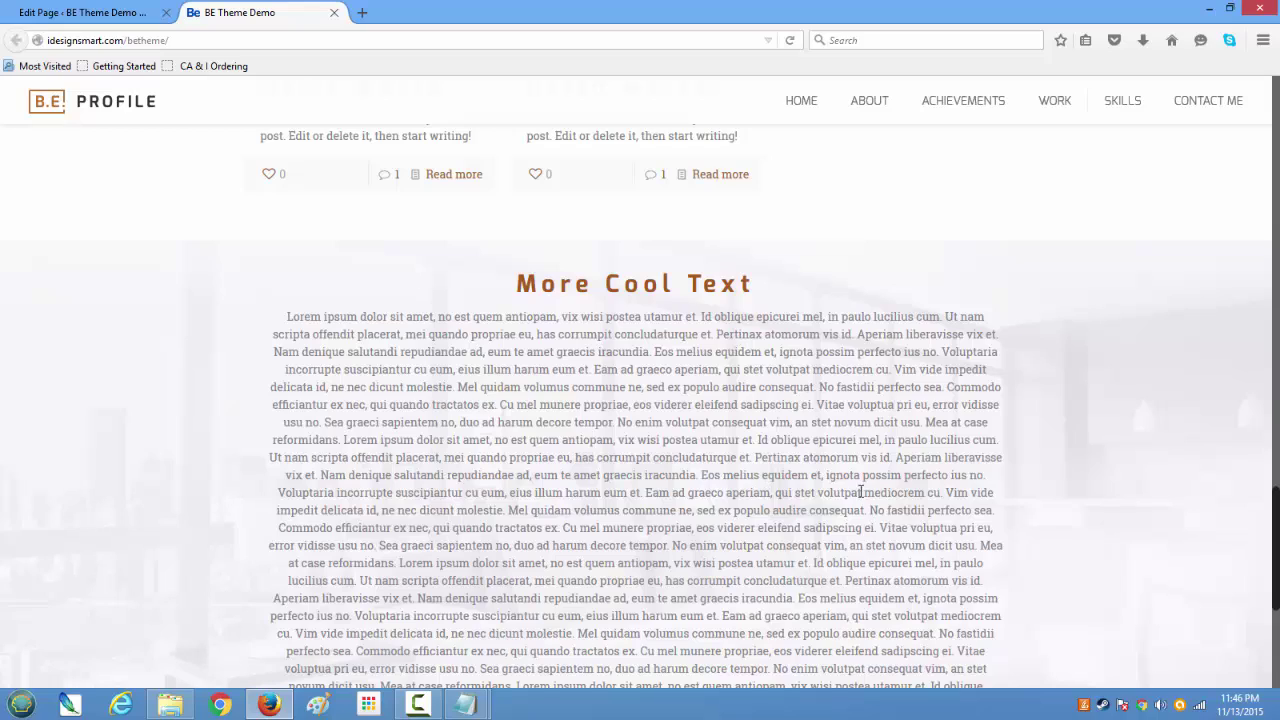
{"action": "scroll", "coordinate": [1036, 524], "scroll_direction": "up", "scroll_amount": 10}
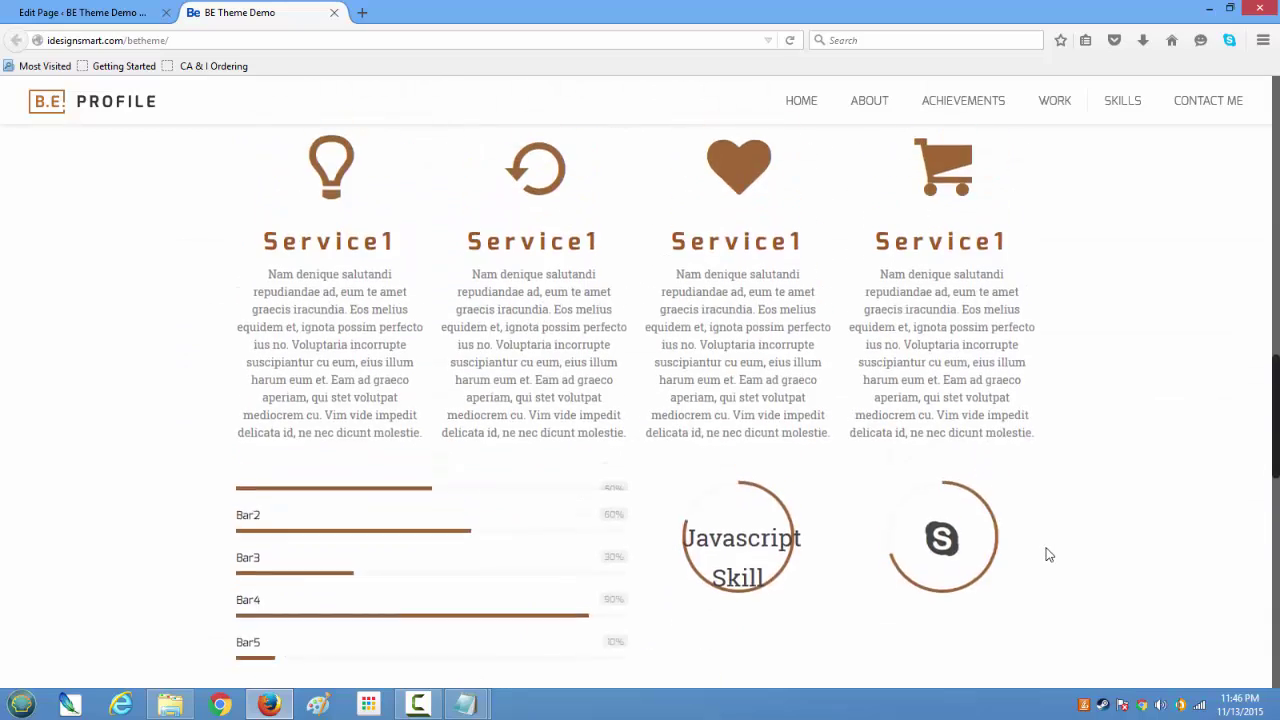
{"action": "scroll", "coordinate": [1048, 554], "scroll_direction": "down", "scroll_amount": 2}
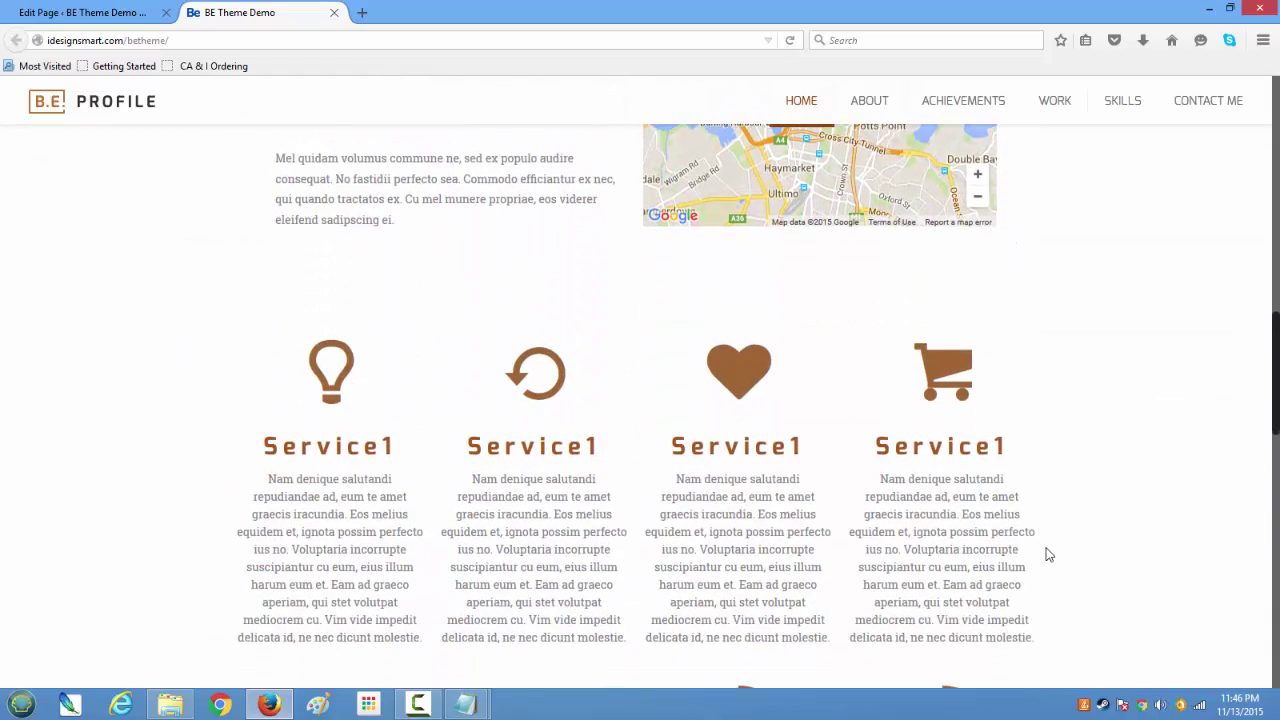
{"action": "scroll", "coordinate": [1048, 554], "scroll_direction": "up", "scroll_amount": 5}
{"action": "scroll", "coordinate": [1048, 554], "scroll_direction": "down", "scroll_amount": 6}
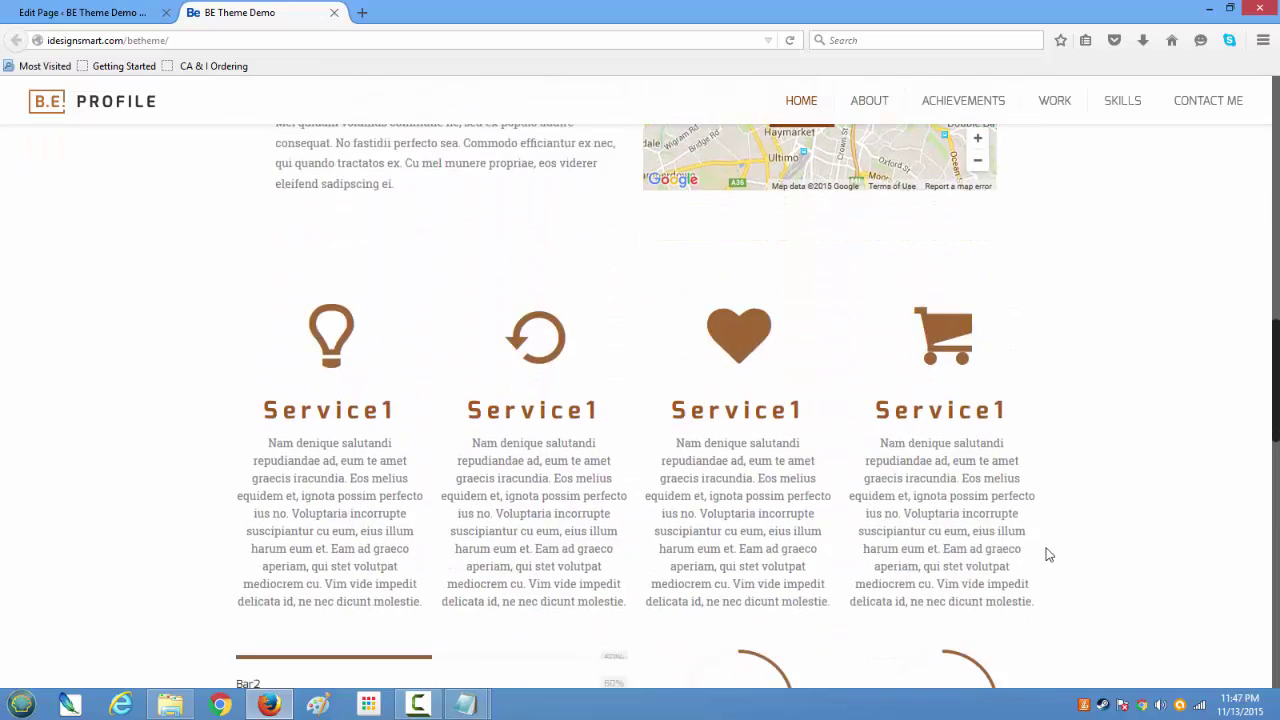
{"action": "scroll", "coordinate": [1048, 554], "scroll_direction": "down", "scroll_amount": 6}
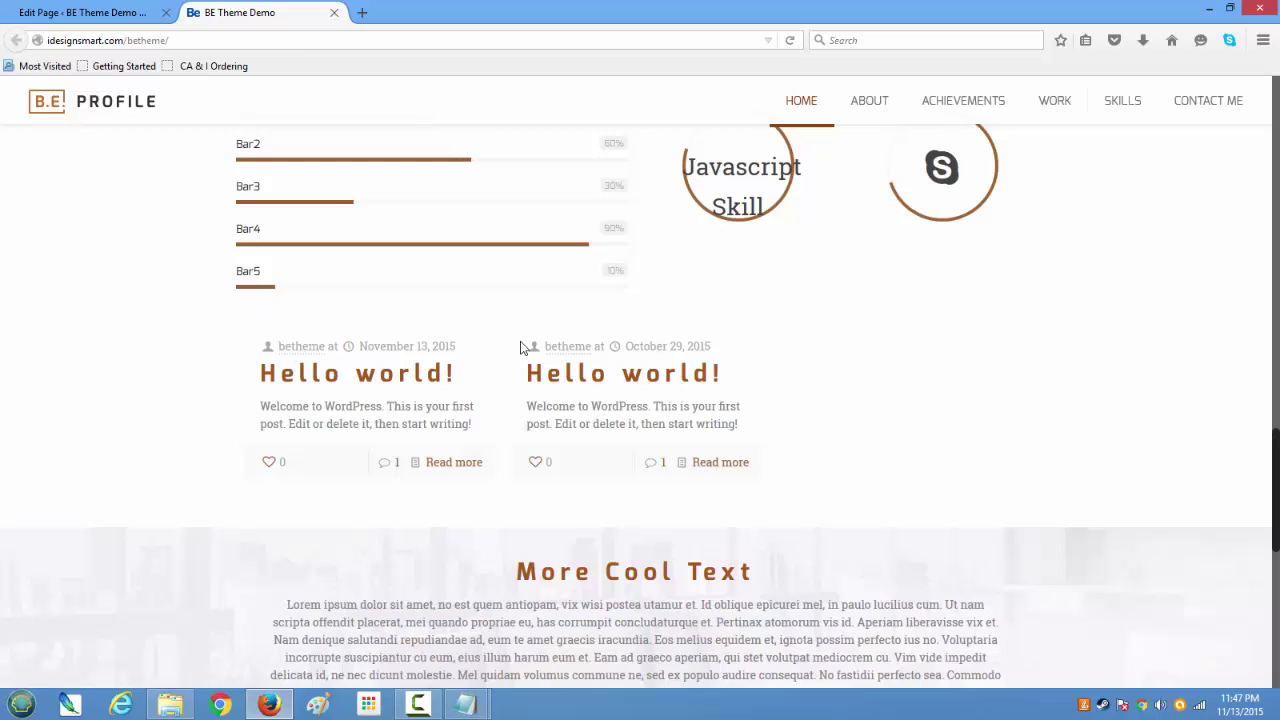
{"action": "scroll", "coordinate": [946, 466], "scroll_direction": "up", "scroll_amount": 5}
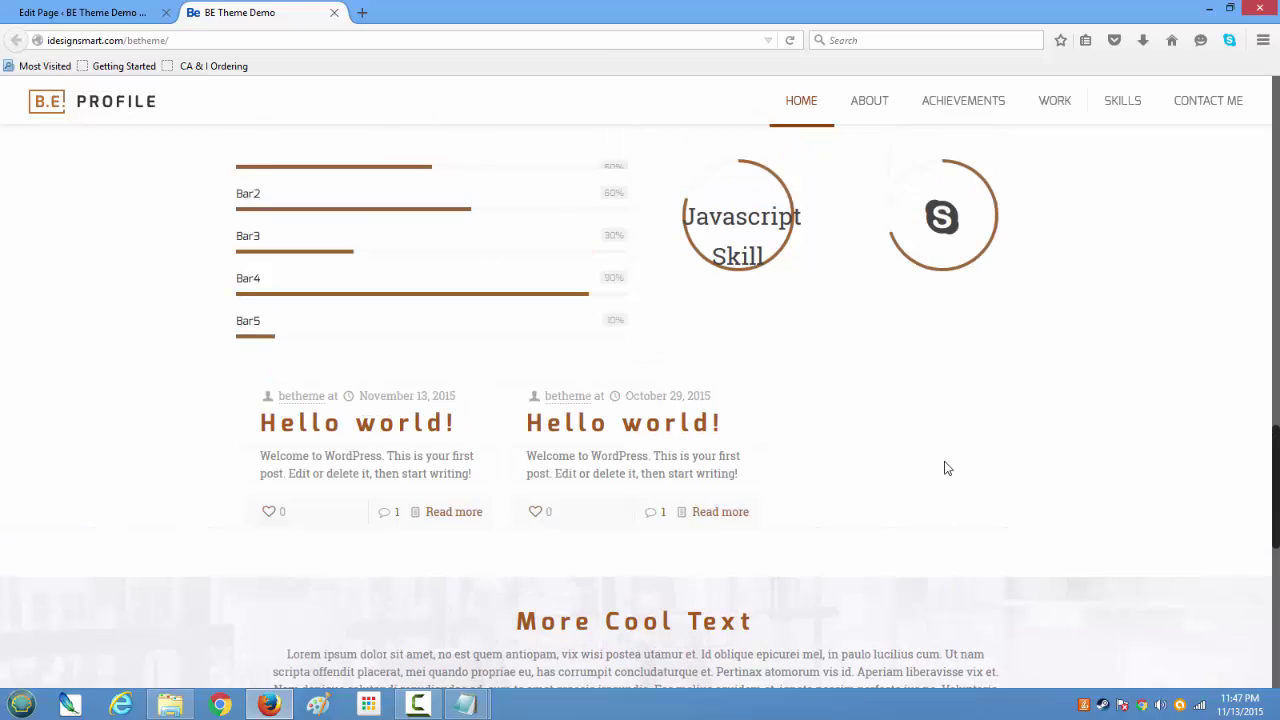
{"action": "scroll", "coordinate": [946, 466], "scroll_direction": "down", "scroll_amount": 5}
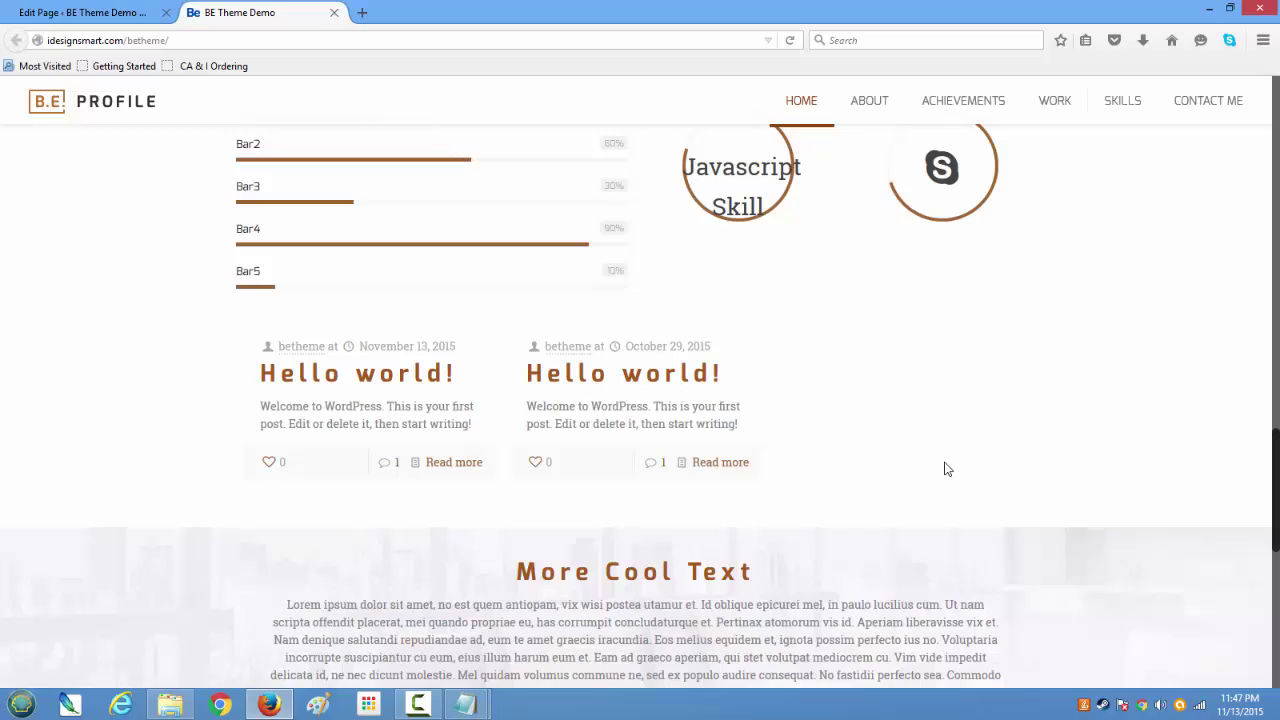
Review how the live Home page flows from the header image through services, charts and blog posts to the "More Cool Text" section
{"action": "scroll", "coordinate": [946, 468], "scroll_direction": "down", "scroll_amount": 3}
{"action": "scroll", "coordinate": [946, 468], "scroll_direction": "up", "scroll_amount": 3}
{"action": "scroll", "coordinate": [946, 468], "scroll_direction": "up", "scroll_amount": 5}
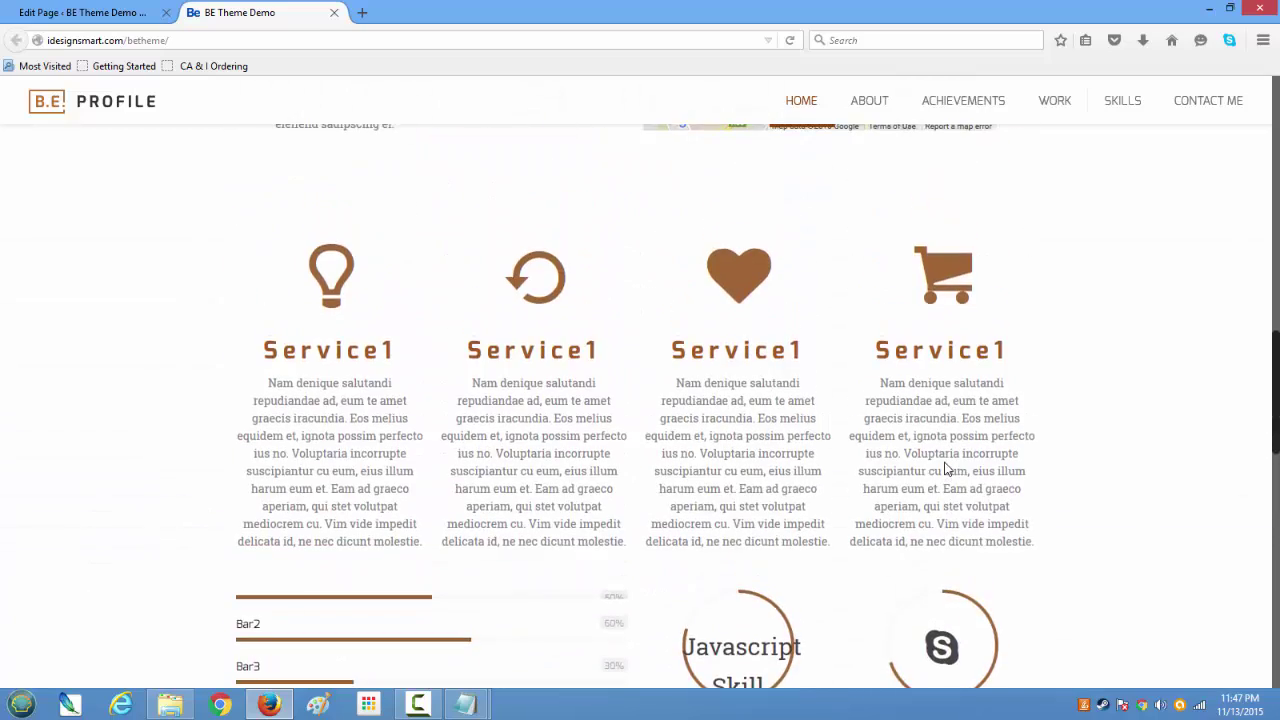
{"action": "scroll", "coordinate": [946, 468], "scroll_direction": "down", "scroll_amount": 5}
{"action": "scroll", "coordinate": [946, 468], "scroll_direction": "down", "scroll_amount": 3}
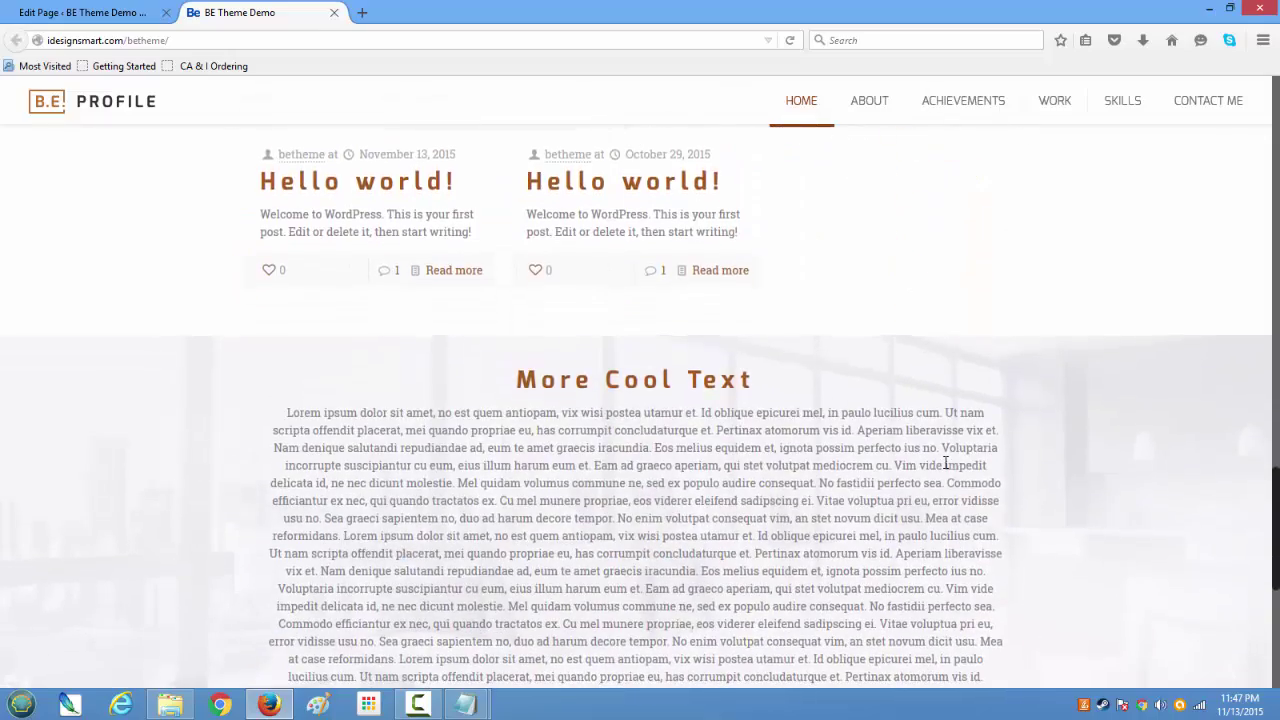
{"action": "scroll", "coordinate": [946, 463], "scroll_direction": "down", "scroll_amount": 5}
{"action": "scroll", "coordinate": [946, 462], "scroll_direction": "up", "scroll_amount": 15}
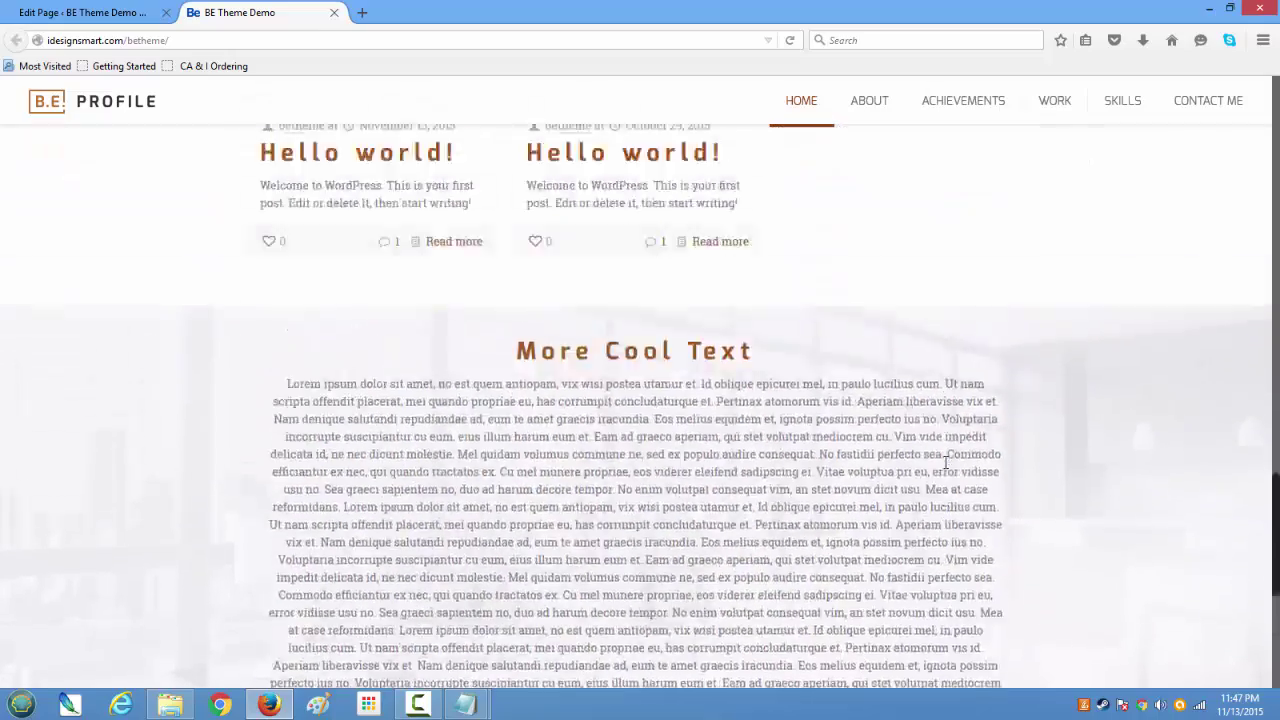
{"action": "scroll", "coordinate": [946, 462], "scroll_direction": "up", "scroll_amount": 10}
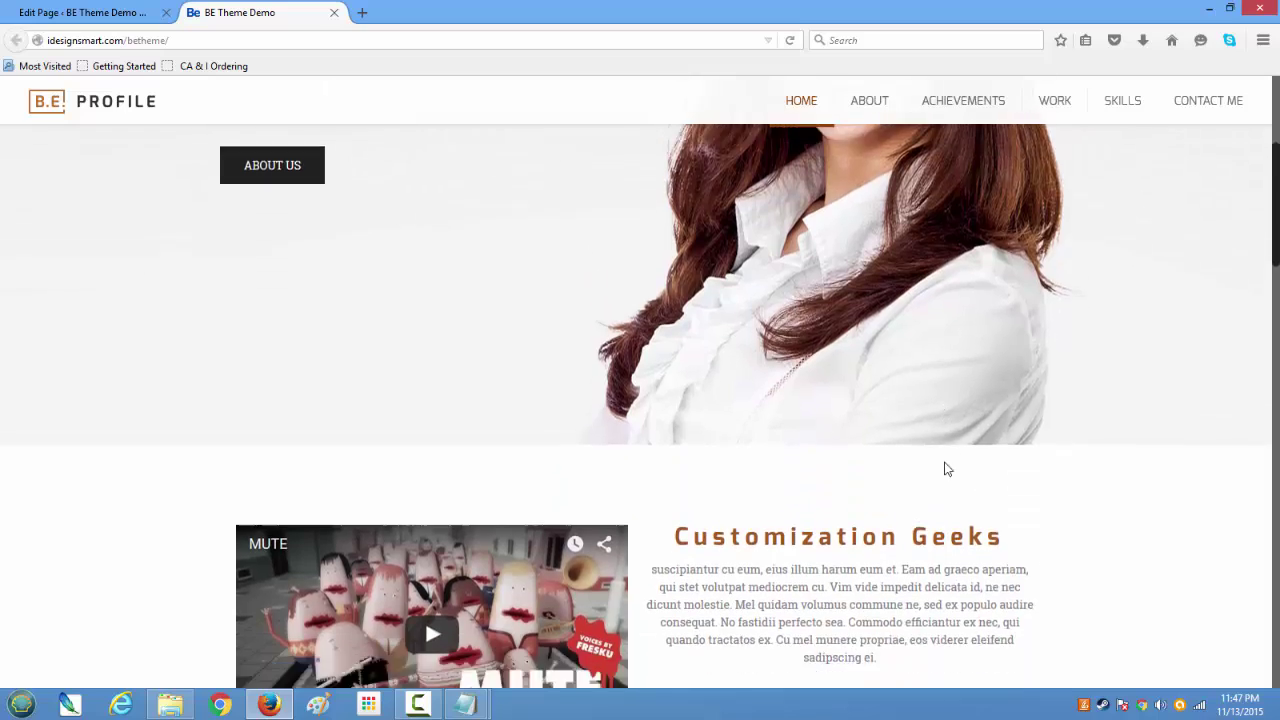
{"action": "scroll", "coordinate": [944, 464], "scroll_direction": "down", "scroll_amount": 8}
{"action": "scroll", "coordinate": [944, 462], "scroll_direction": "down", "scroll_amount": 8}
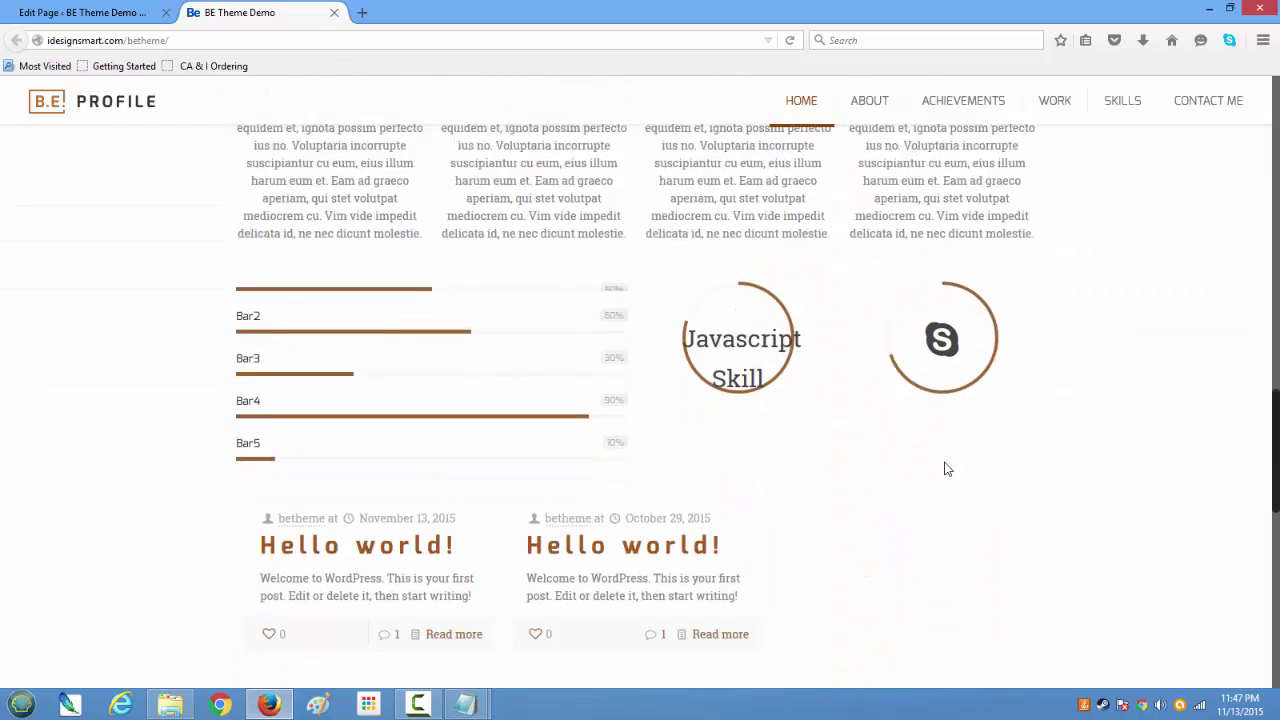
Check the Home page's layout, slider and One Page options in the editor against the live page's header and navigation menu
{"action": "left_click", "coordinate": [98, 14]}
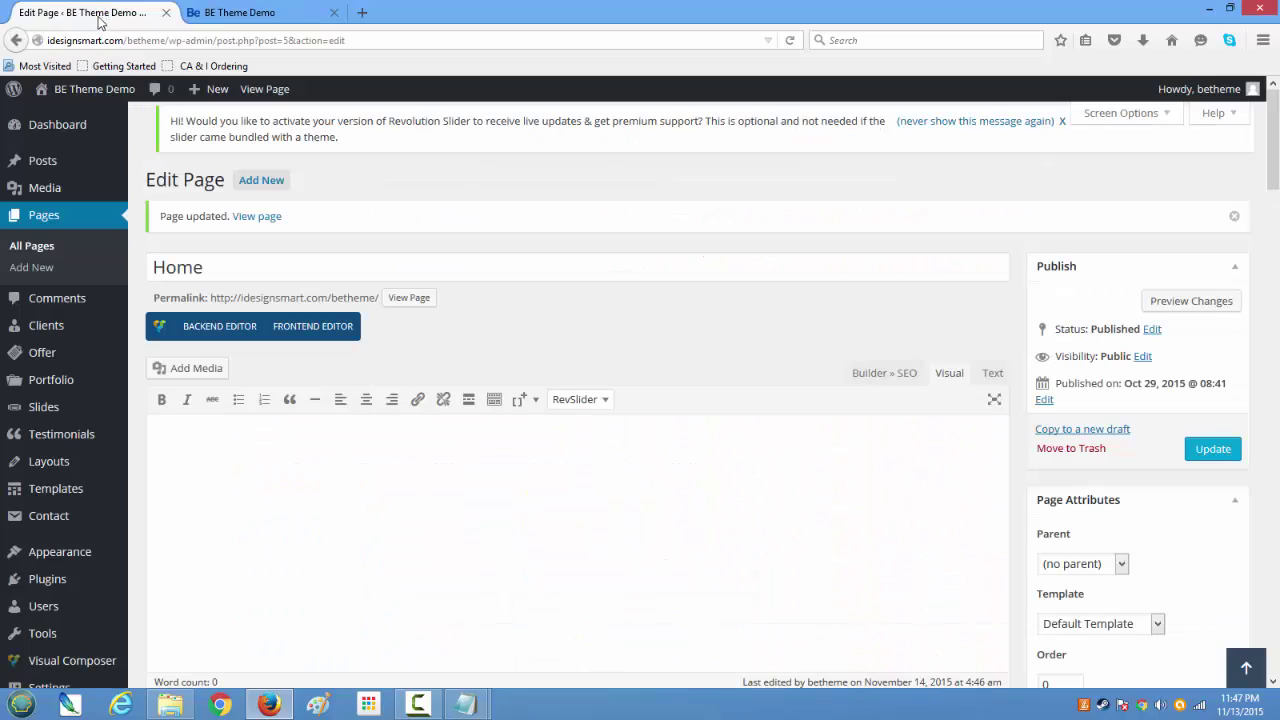
{"action": "scroll", "coordinate": [557, 457], "scroll_direction": "down", "scroll_amount": 12}
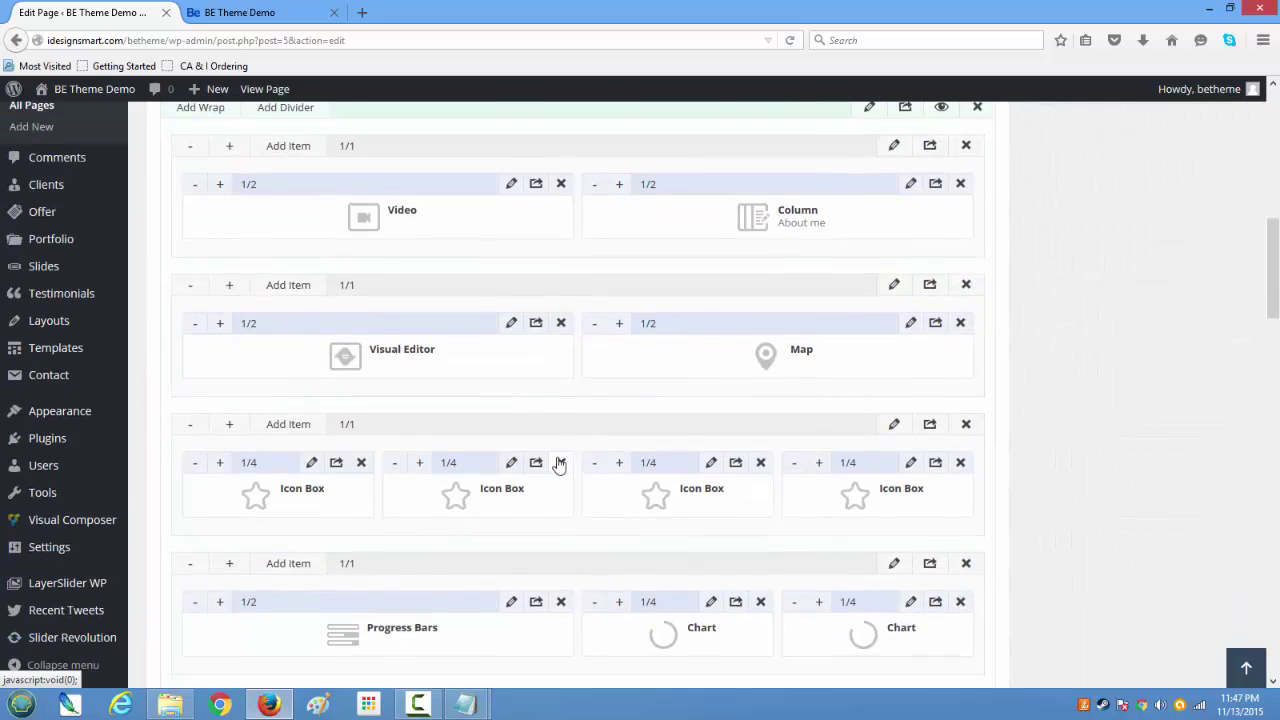
{"action": "scroll", "coordinate": [557, 457], "scroll_direction": "down", "scroll_amount": 5}
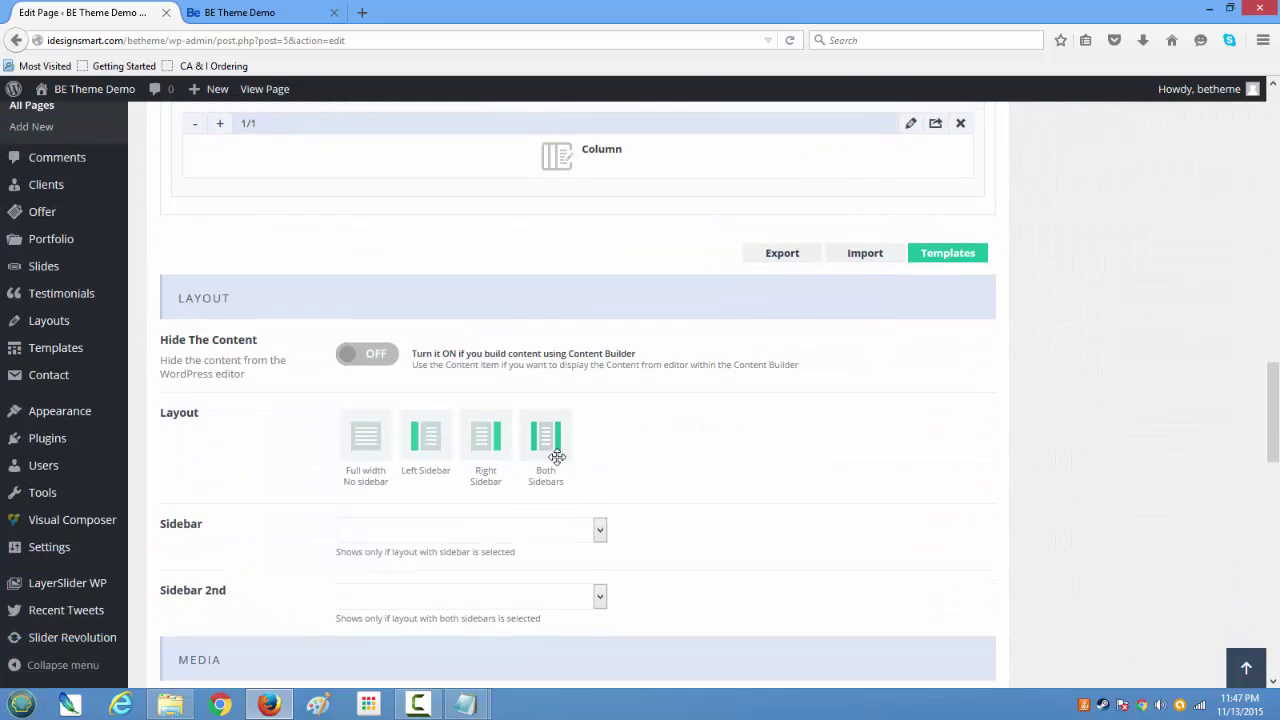
{"action": "scroll", "coordinate": [557, 457], "scroll_direction": "down", "scroll_amount": 8}
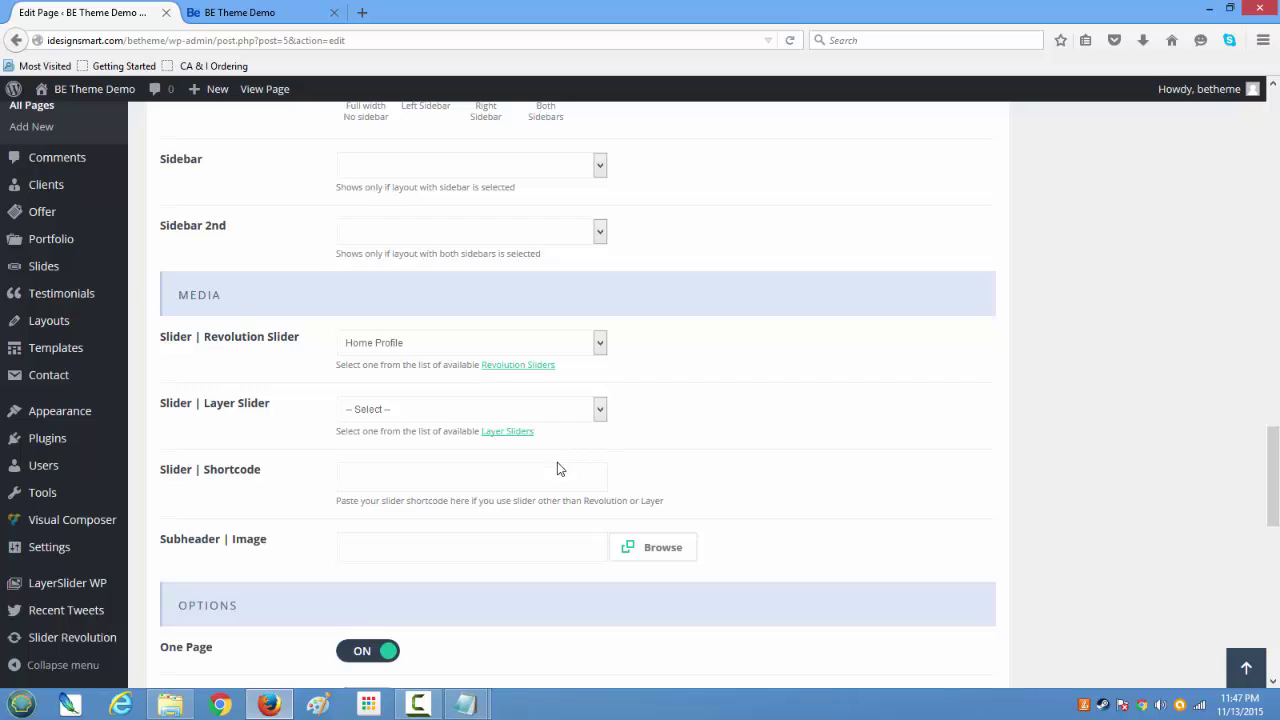
{"action": "left_click", "coordinate": [269, 25]}
{"action": "scroll", "coordinate": [674, 360], "scroll_direction": "up", "scroll_amount": 15}
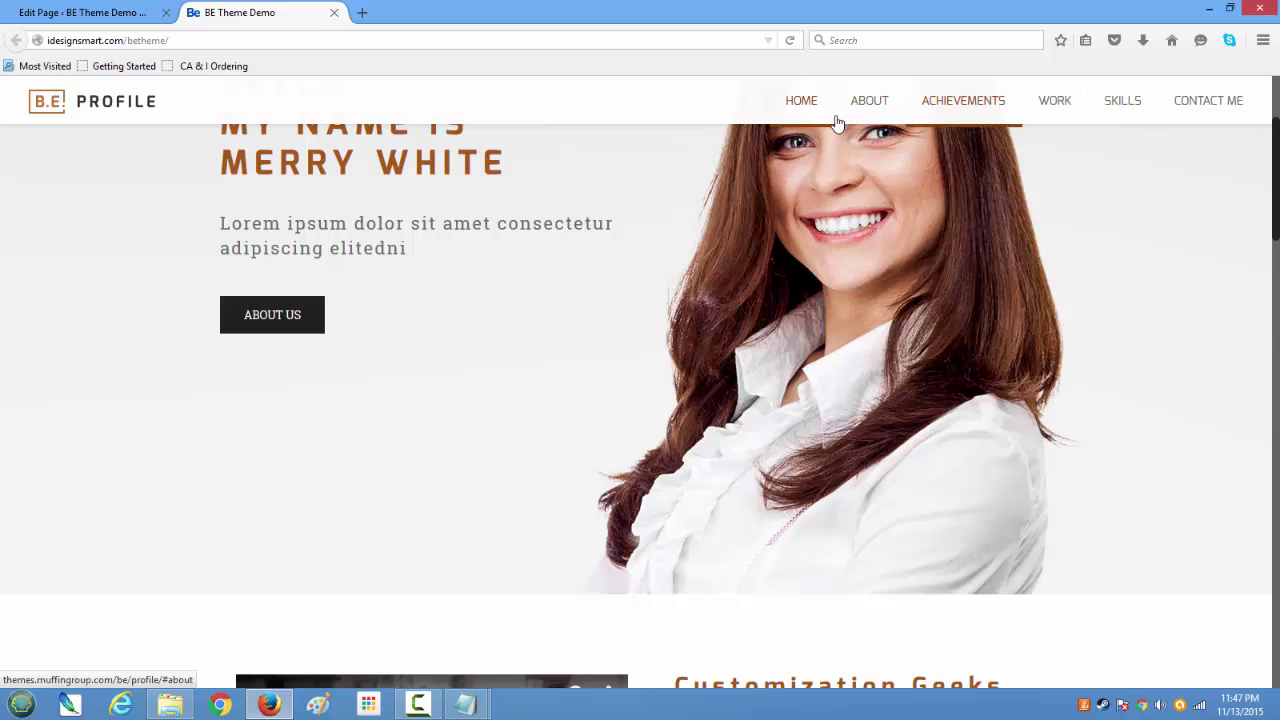
{"action": "scroll", "coordinate": [760, 284], "scroll_direction": "up", "scroll_amount": 2}
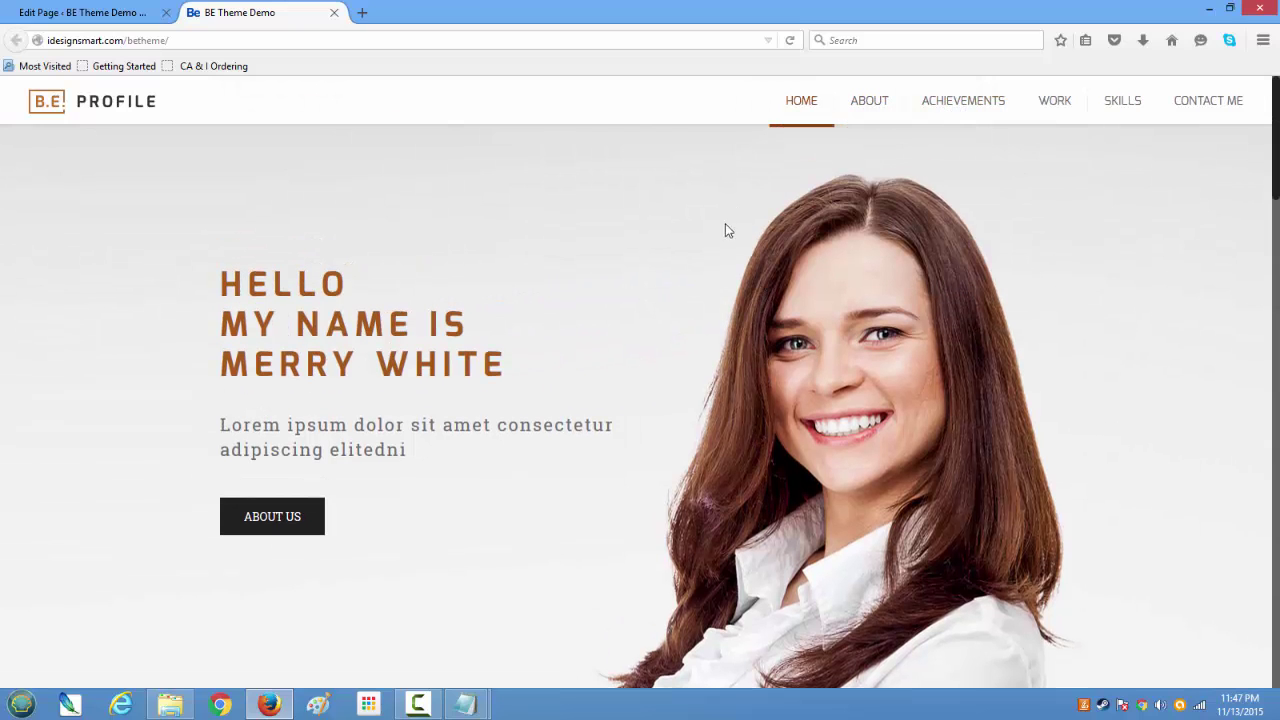
{"action": "left_click", "coordinate": [86, 12]}
{"action": "scroll", "coordinate": [346, 343], "scroll_direction": "down", "scroll_amount": 3}
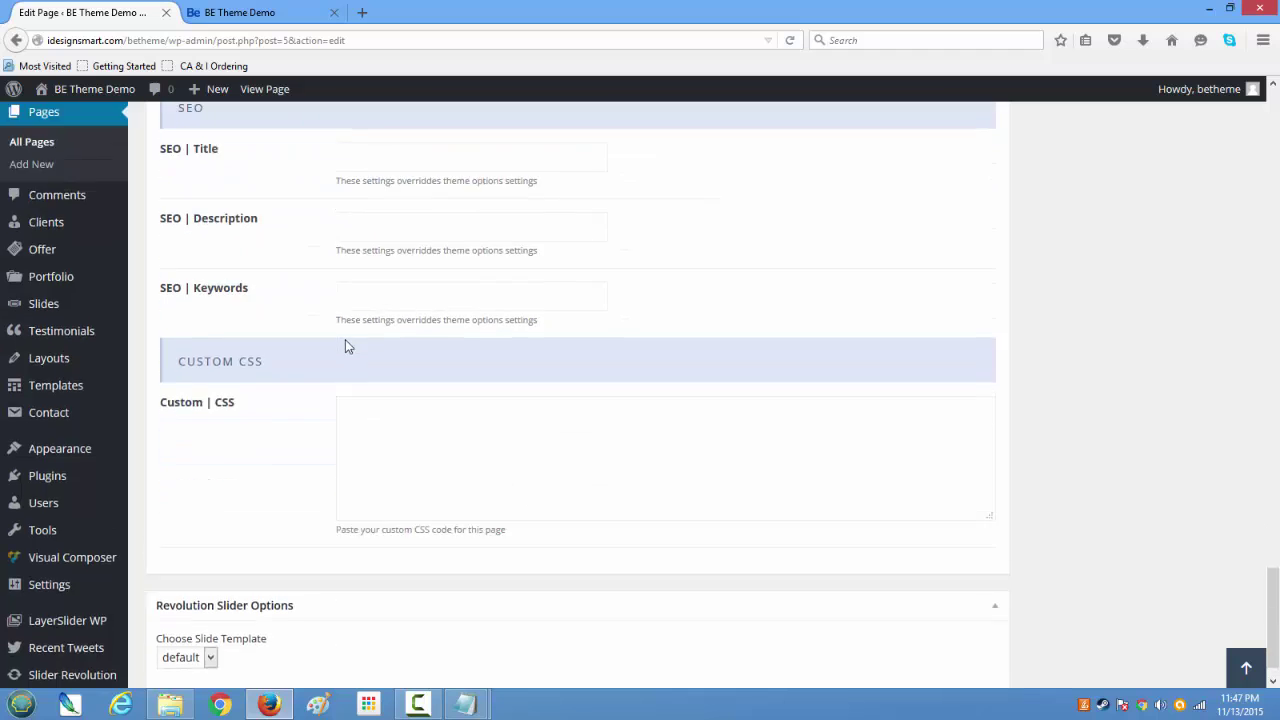
{"action": "scroll", "coordinate": [346, 330], "scroll_direction": "up", "scroll_amount": 4}
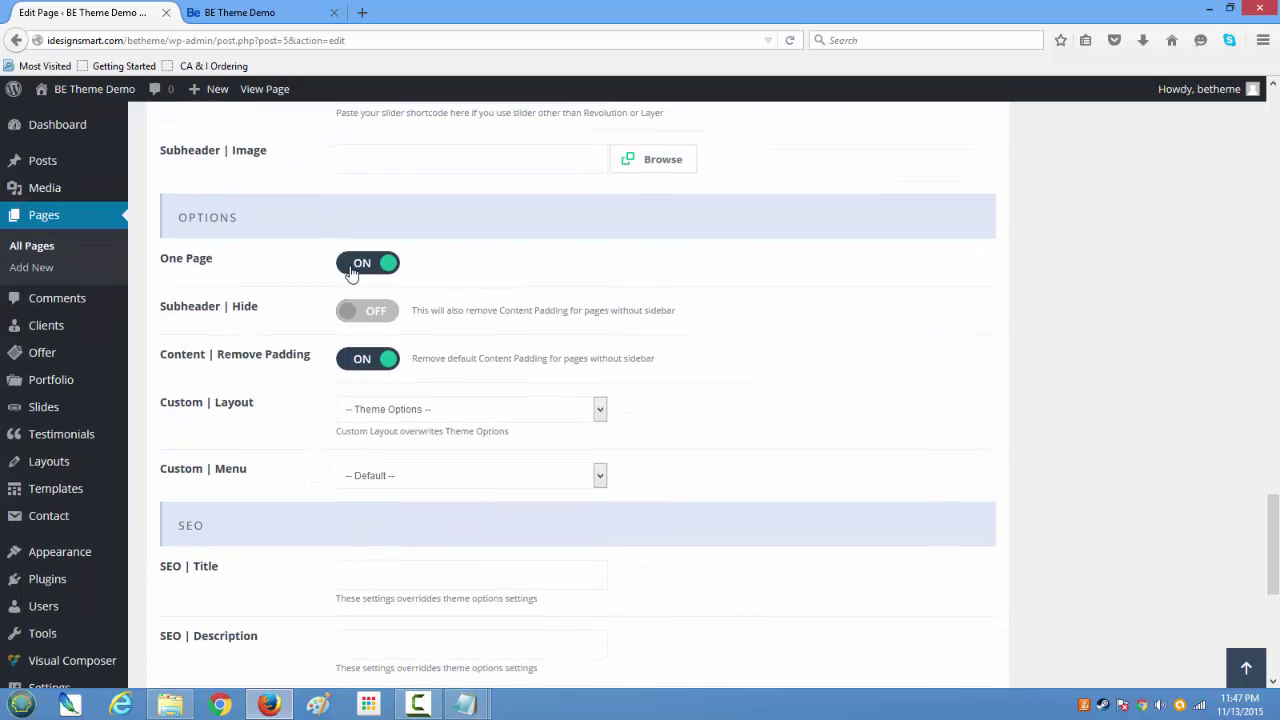
Open the settings of the section containing the Column item, read the Custom ID instructions for One Page links, and close them
{"action": "scroll", "coordinate": [440, 333], "scroll_direction": "up", "scroll_amount": 5}
{"action": "scroll", "coordinate": [442, 338], "scroll_direction": "up", "scroll_amount": 6}
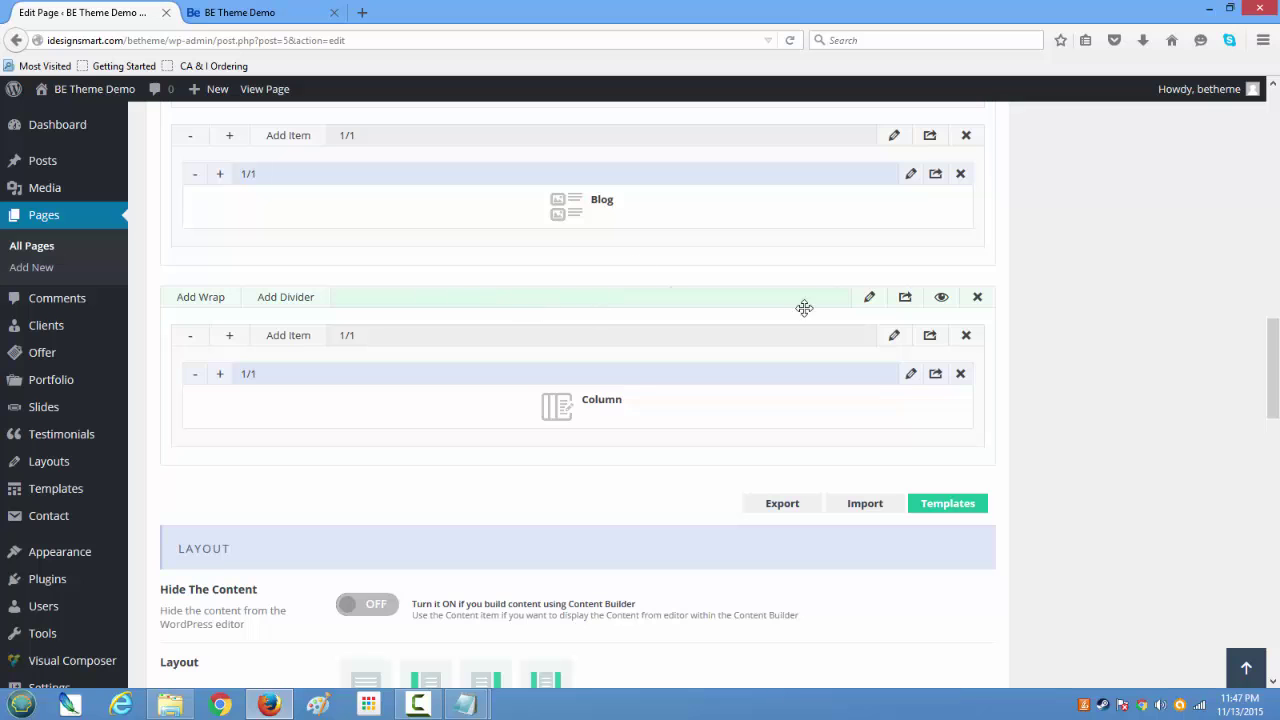
{"action": "left_click", "coordinate": [869, 297]}
{"action": "scroll", "coordinate": [666, 469], "scroll_direction": "down", "scroll_amount": 3}
{"action": "scroll", "coordinate": [664, 463], "scroll_direction": "down", "scroll_amount": 5}
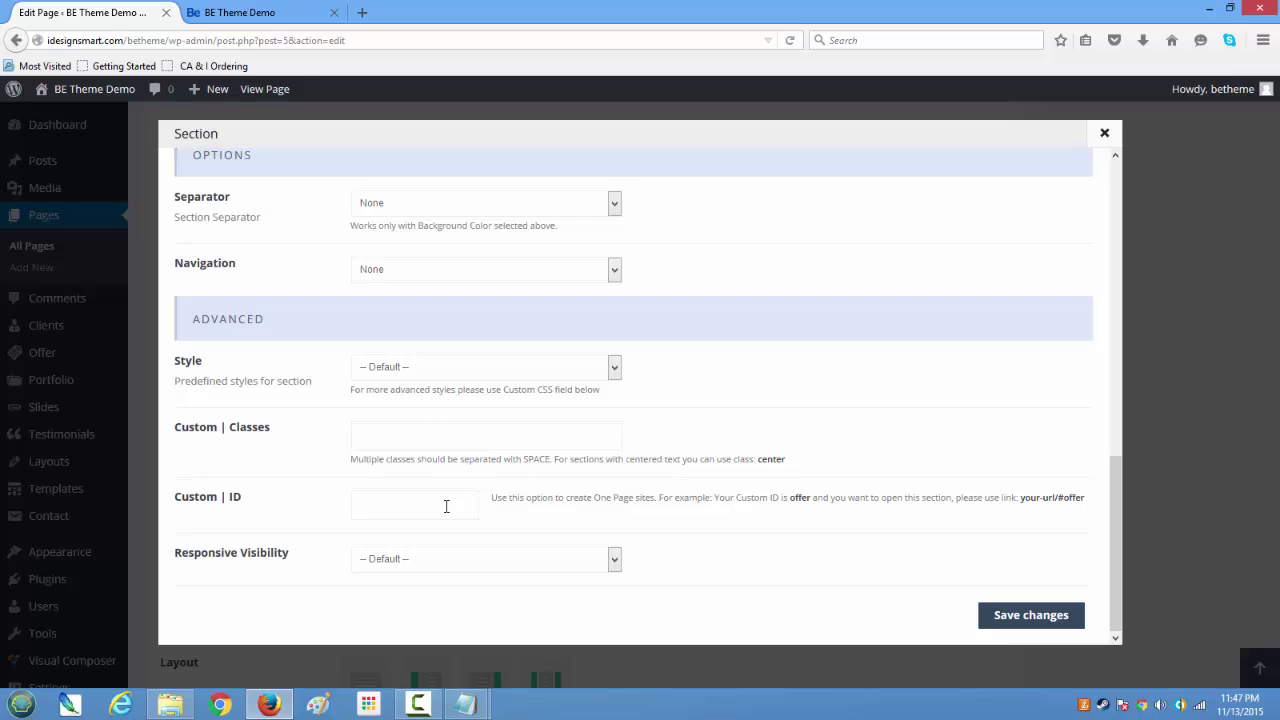
{"action": "left_click_drag", "start_coordinate": [535, 497], "coordinate": [1100, 503]}
{"action": "left_click", "coordinate": [1059, 517]}
{"action": "left_click", "coordinate": [1104, 133]}
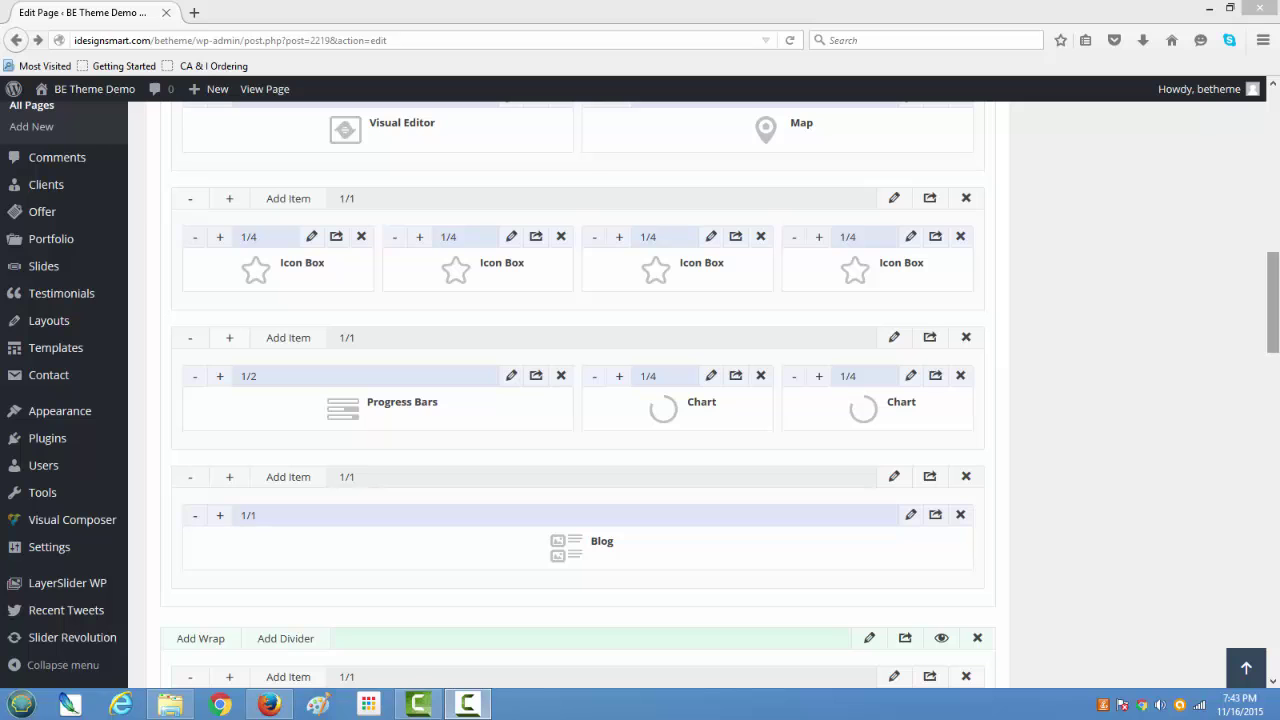
{"action": "left_click", "coordinate": [1273, 283]}
{"action": "mouse_move", "coordinate": [1273, 283]}
{"action": "left_mouse_down"}
{"action": "mouse_move", "coordinate": [1273, 250]}
{"action": "mouse_move", "coordinate": [1265, 309]}
{"action": "mouse_move", "coordinate": [1266, 269]}
{"action": "left_mouse_up"}
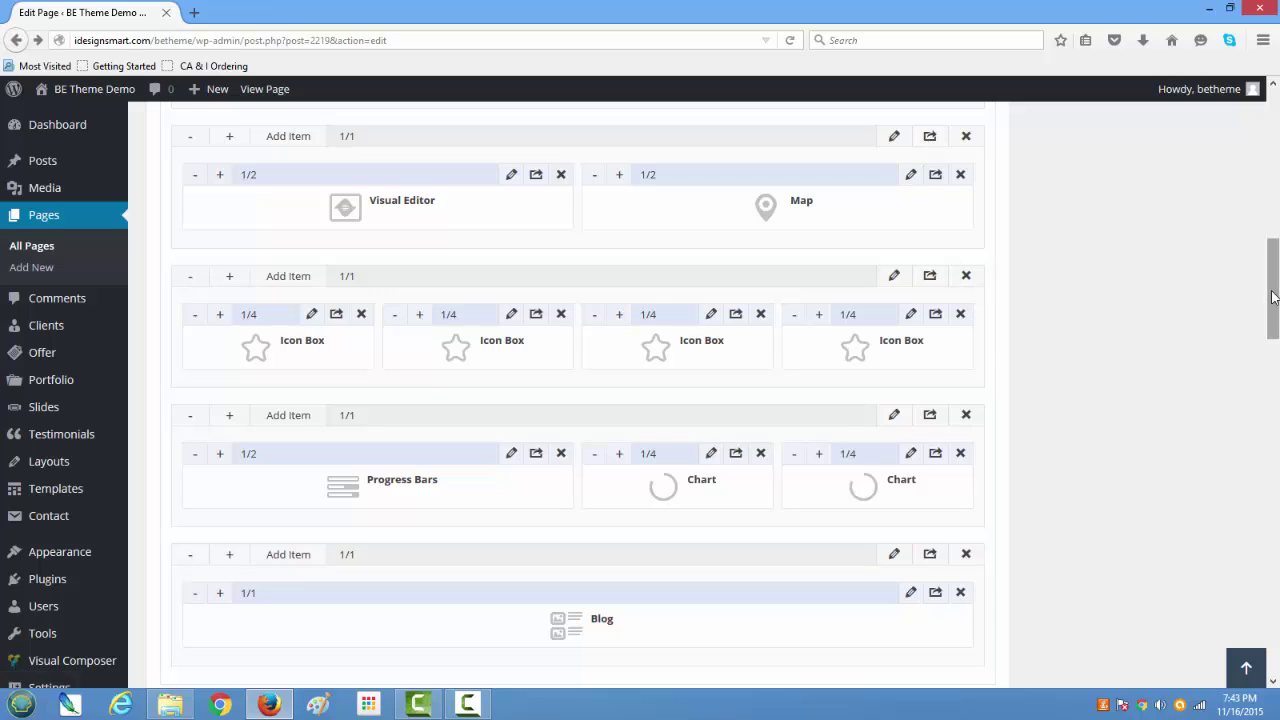
{"action": "left_click_drag", "start_coordinate": [1273, 297], "coordinate": [1273, 323]}
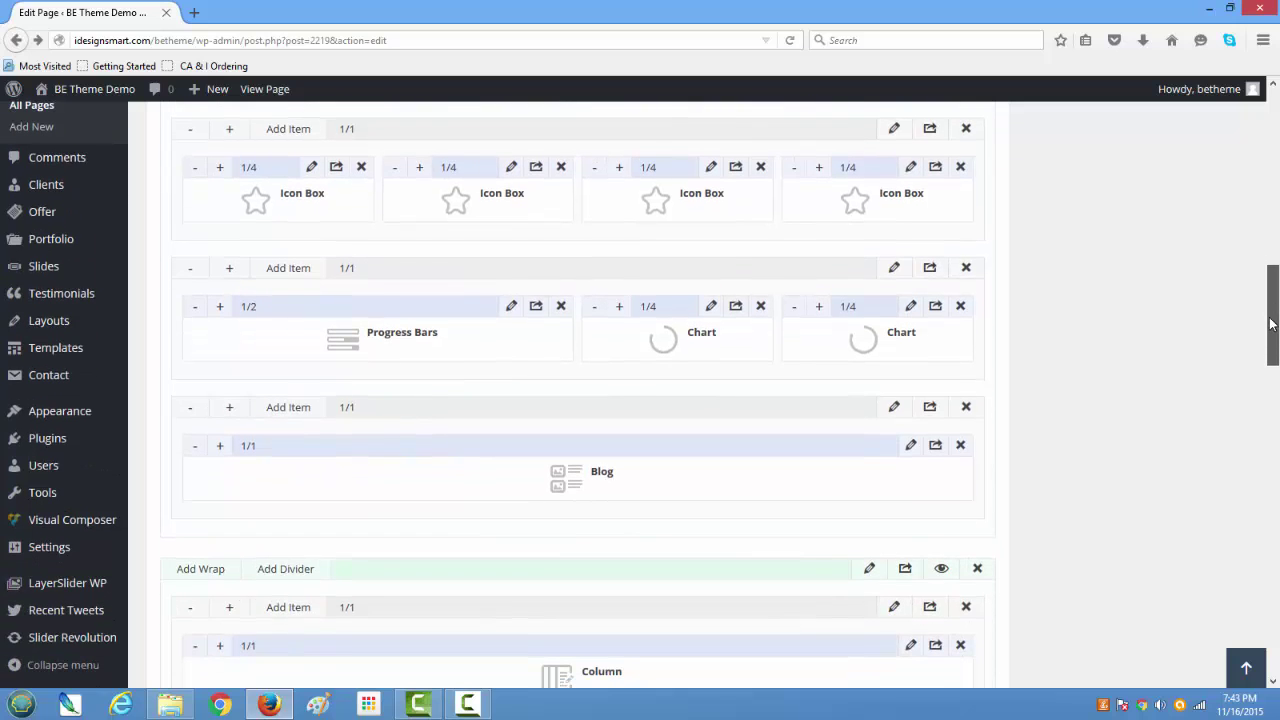